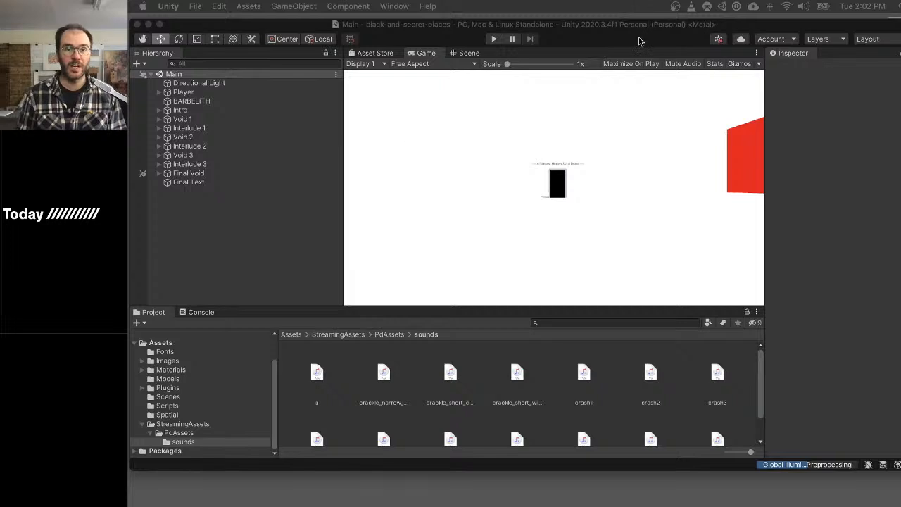
- Playtest the Main scene by walking the player along the white stepping stones in Void 1 up to the red circle
click(633, 24)
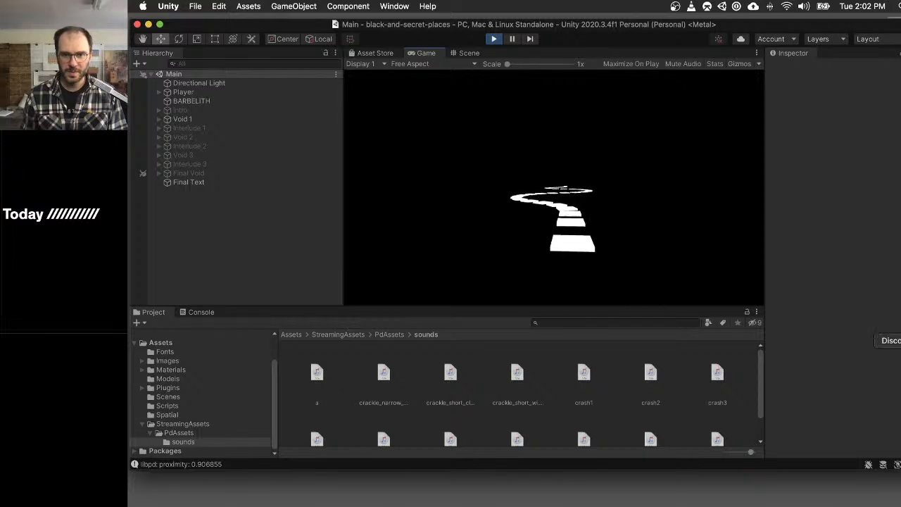
key(w)
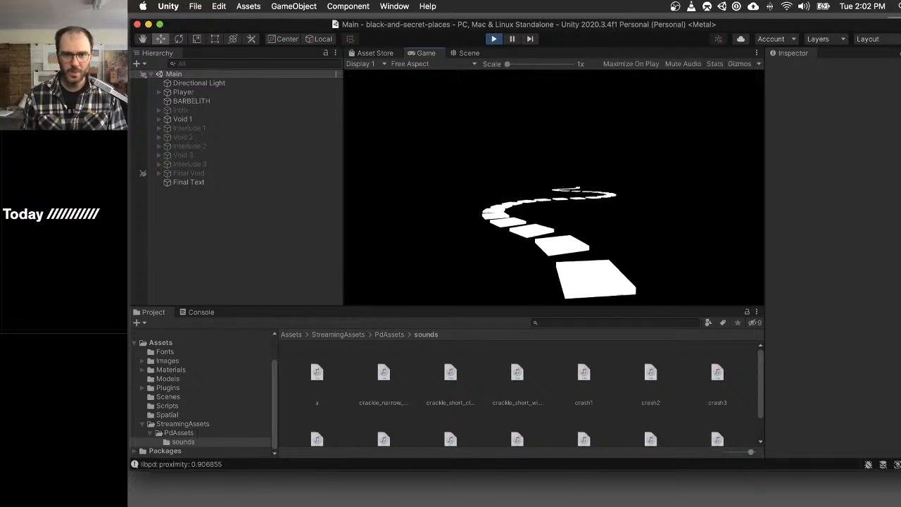
key(w)
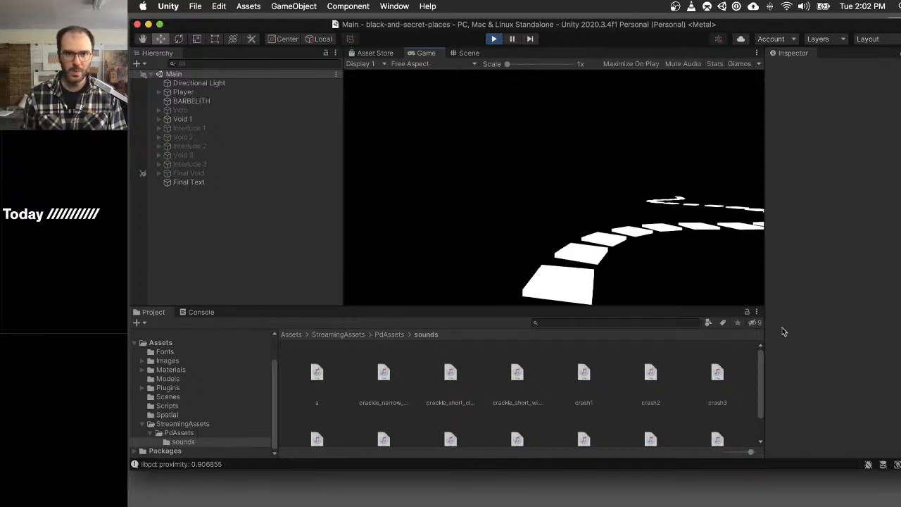
key(w)
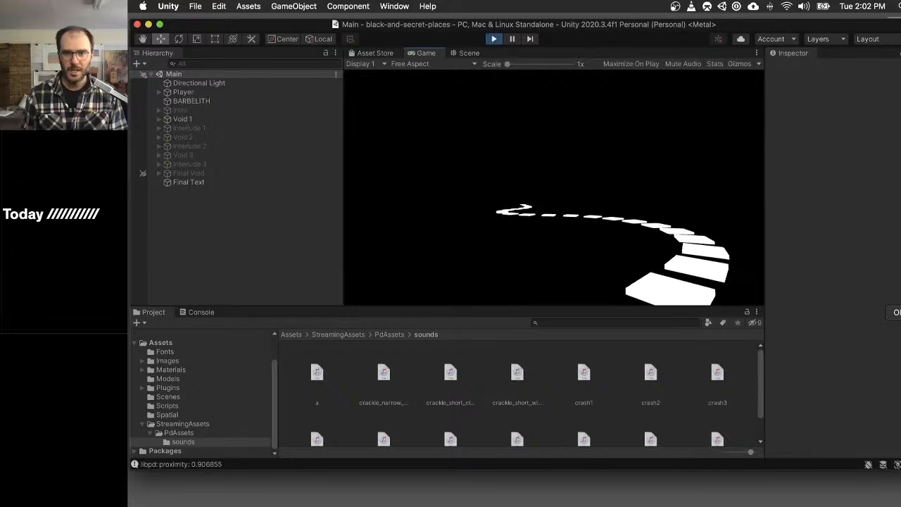
key(w)
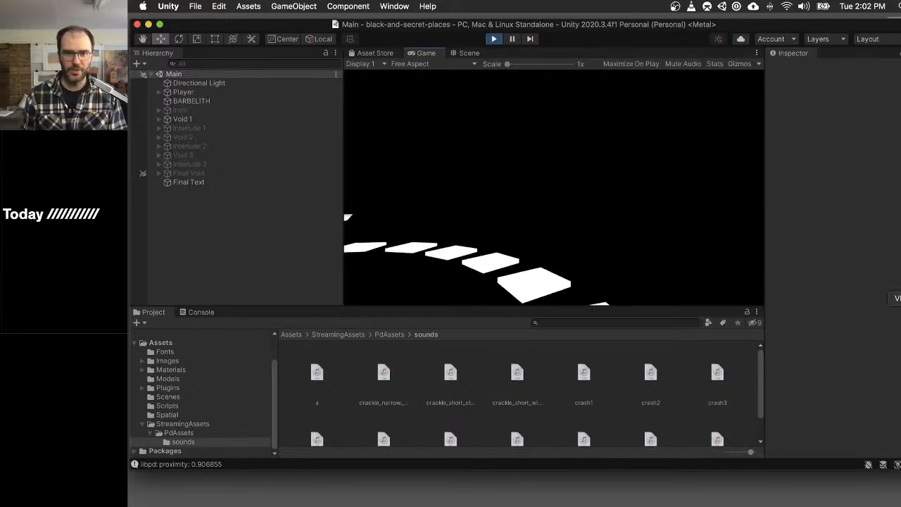
key(w)
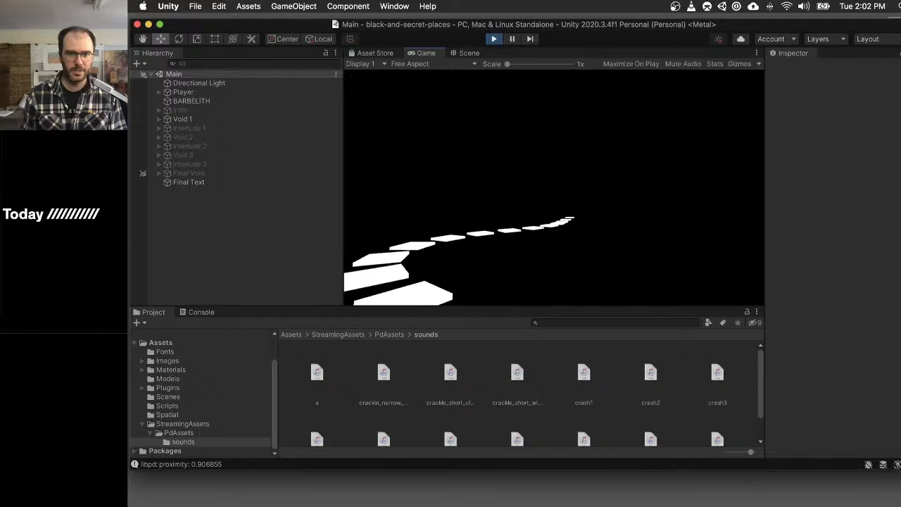
key(w)
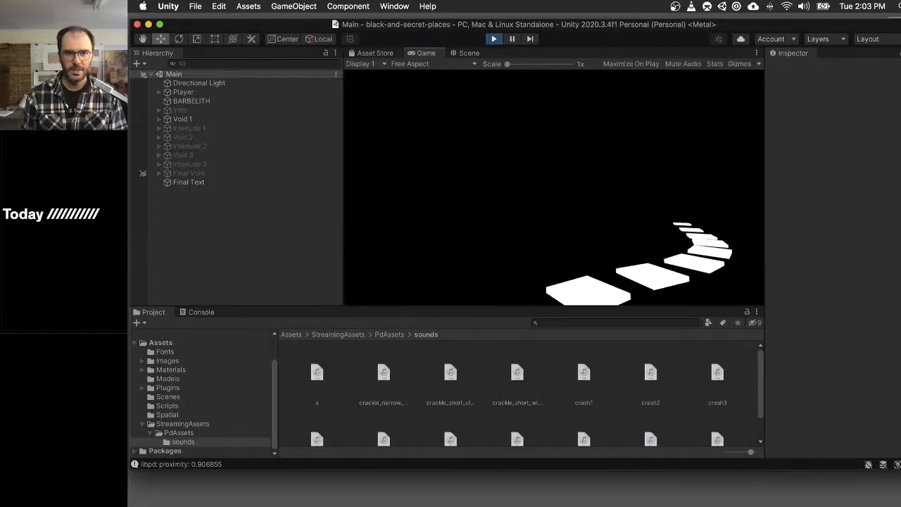
key(w)
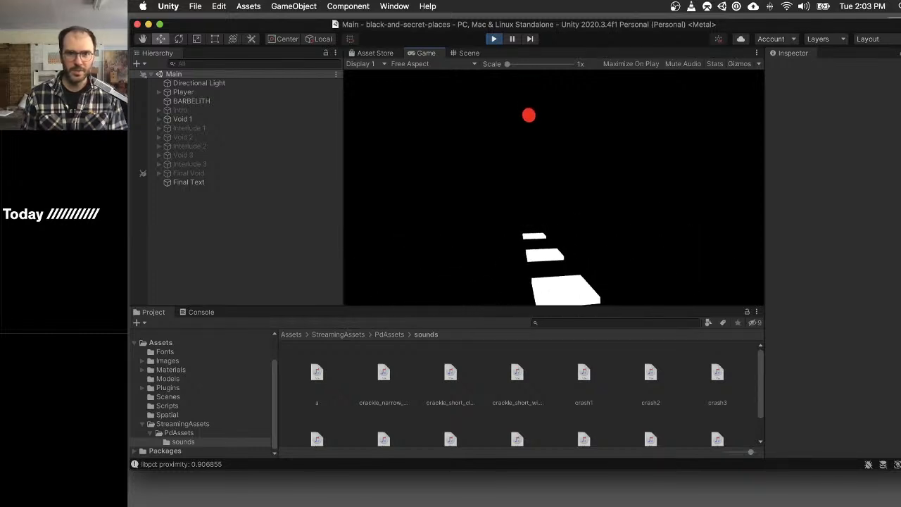
key(w)
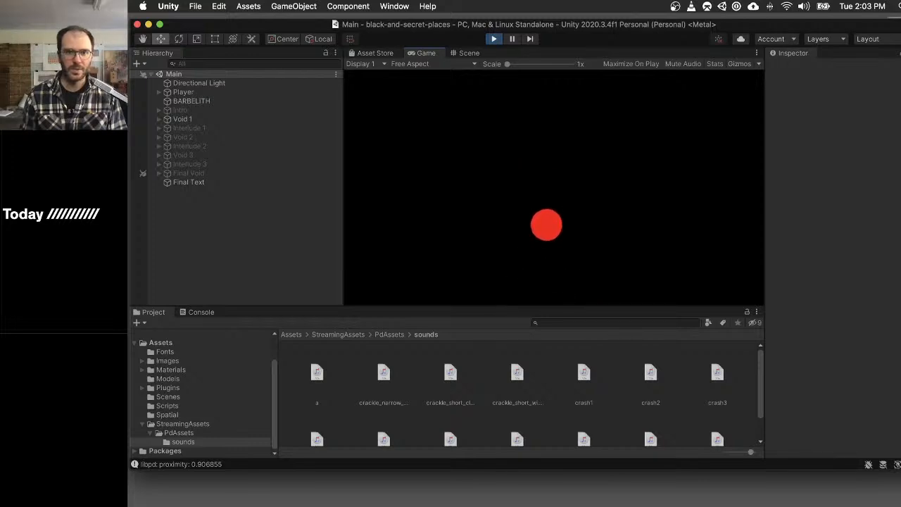
key(w)
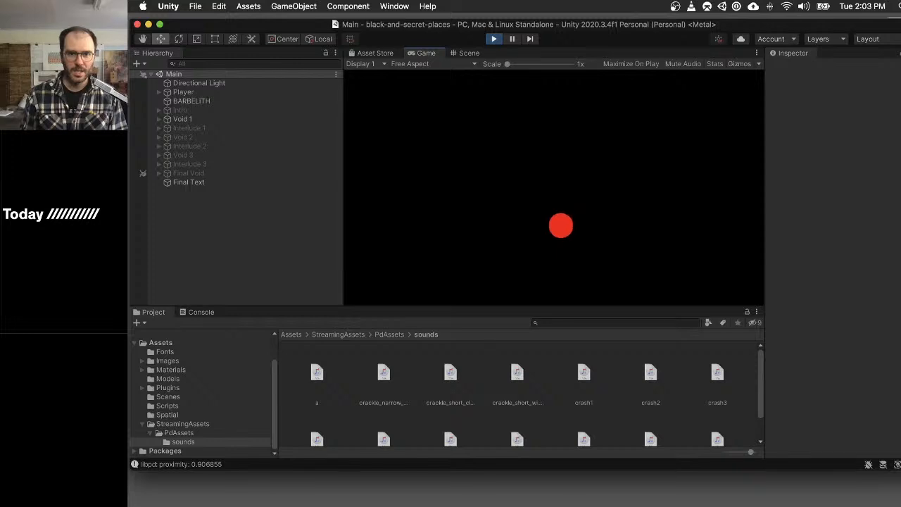
key(w)
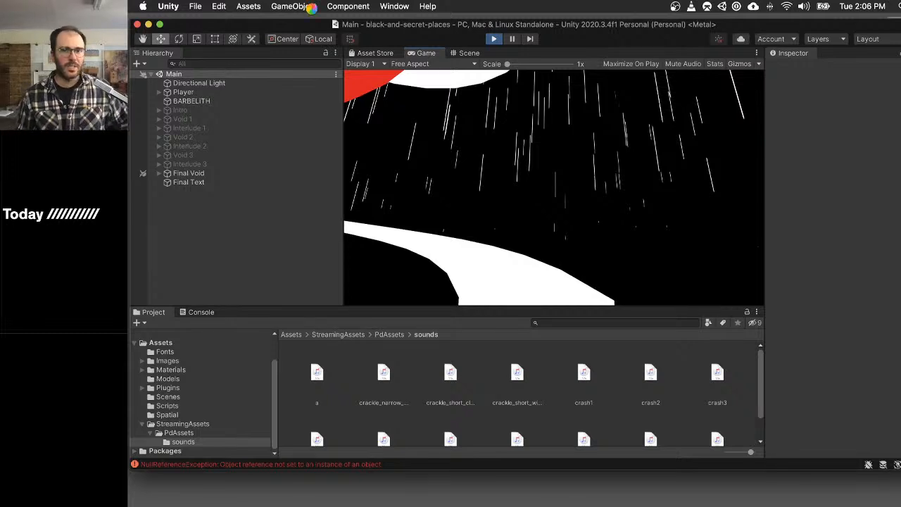
- Reposition the Unity editor window and switch to Sublime Text with the ideas text file in front
drag(326, 26, 358, 42)
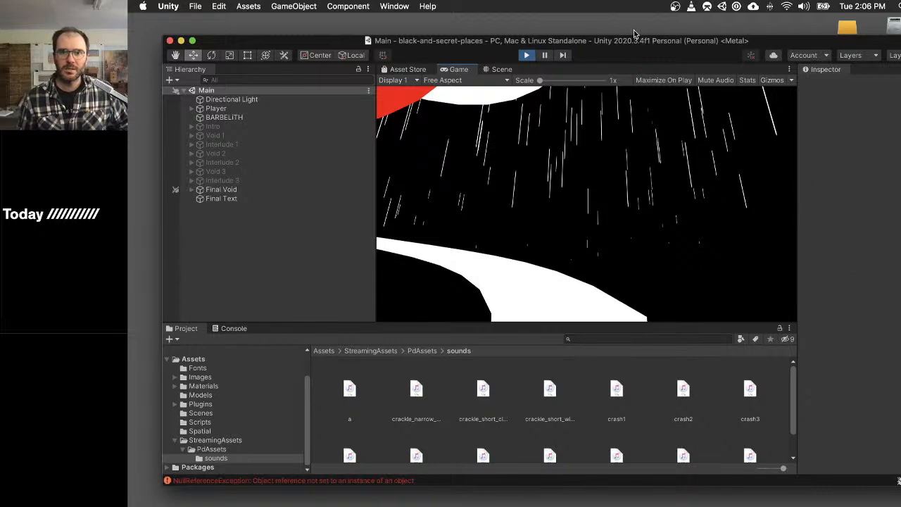
drag(638, 39, 630, 44)
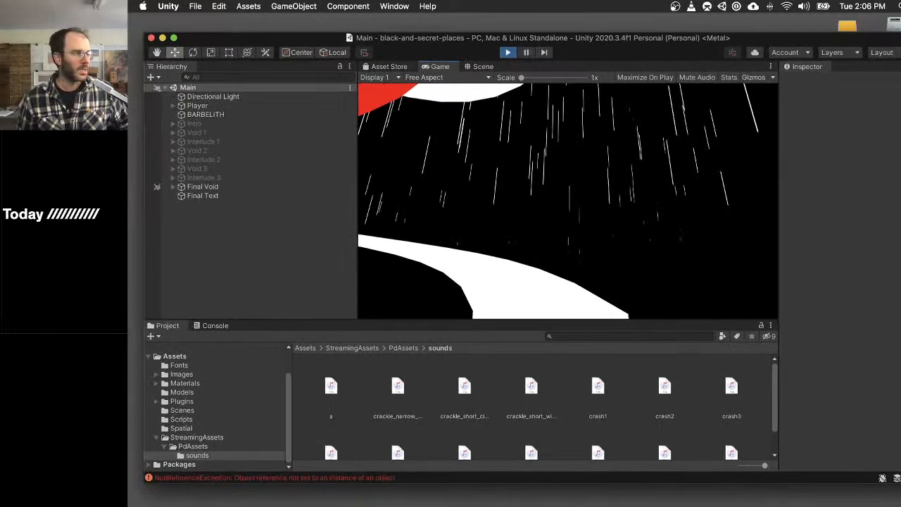
drag(129, 98, 345, 24)
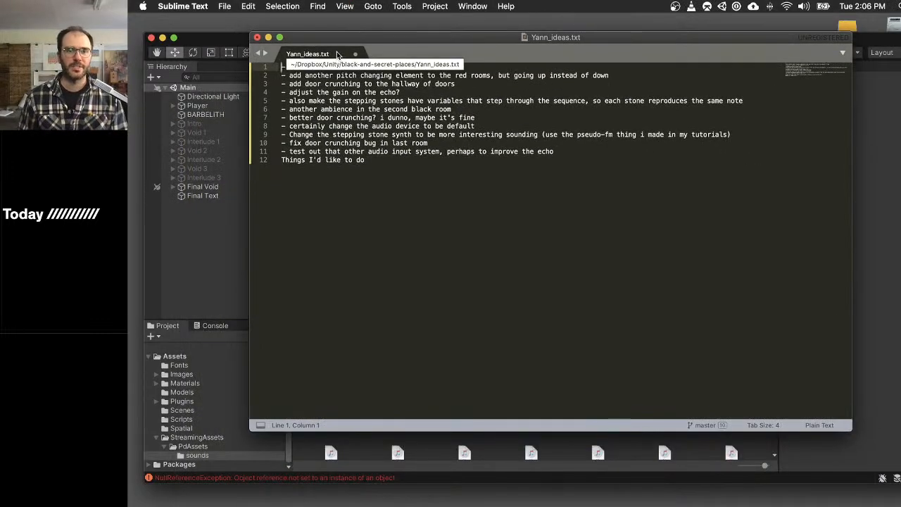
- Bring up the Force Quit Applications list, look through the running applications and dismiss it
key(super+alt+Escape)
key(Up)
key(Up)
key(Up)
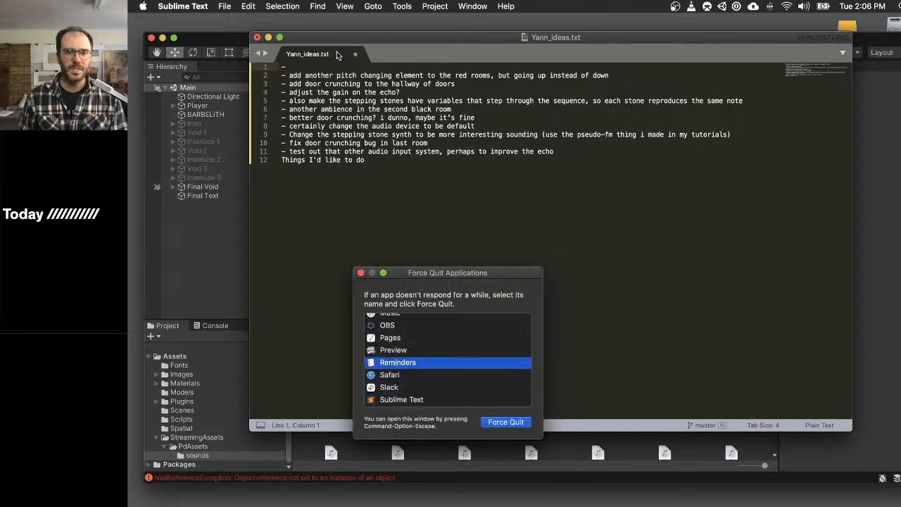
key(Up)
key(Up)
key(Up)
key(Escape)
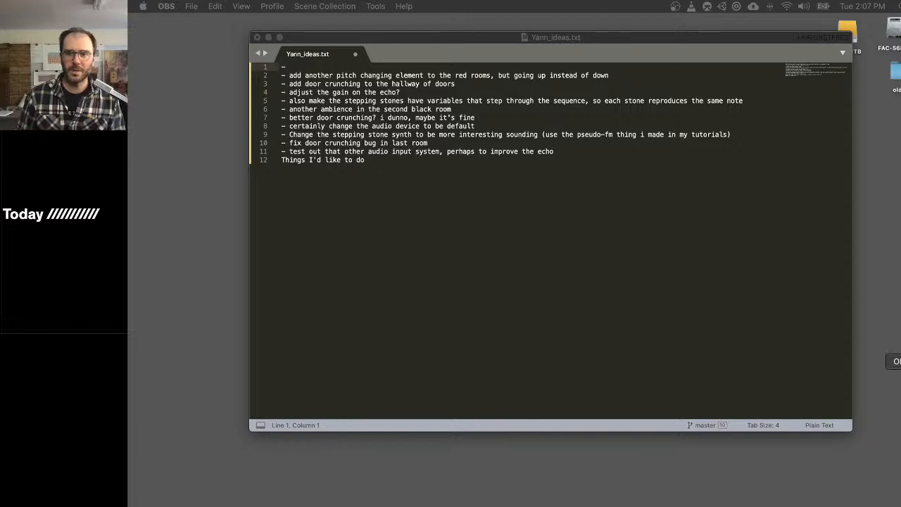
- Switch to Unity Hub and reopen the black-and-secret-places project
click(895, 275)
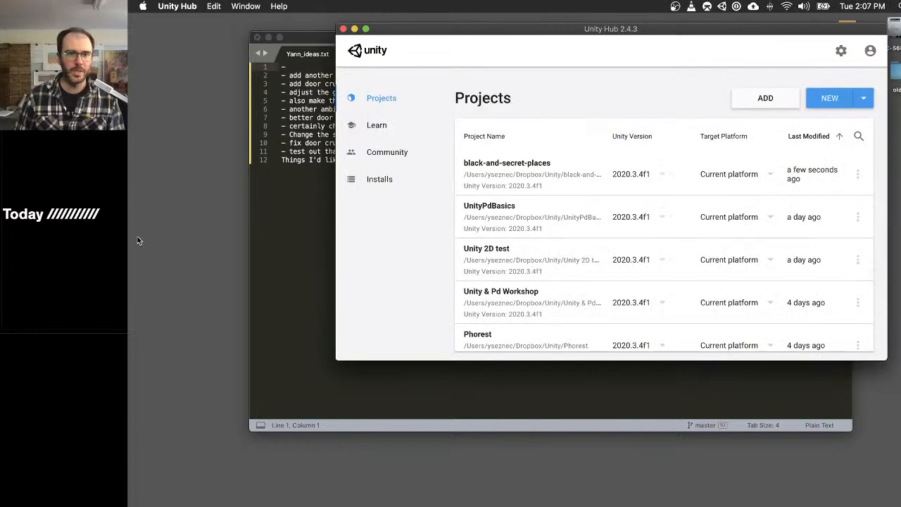
click(492, 172)
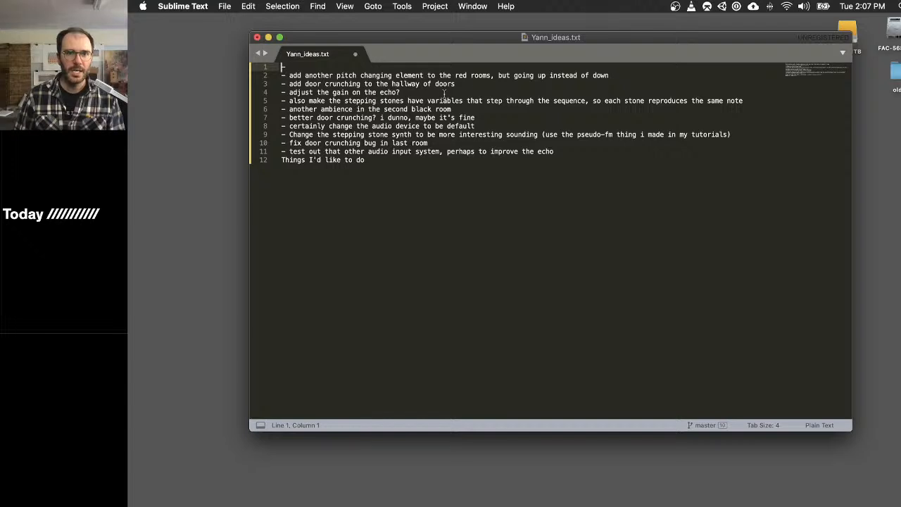
- Enlarge the text of the ideas list in Sublime Text by several font-size increments
drag(666, 73, 274, 61)
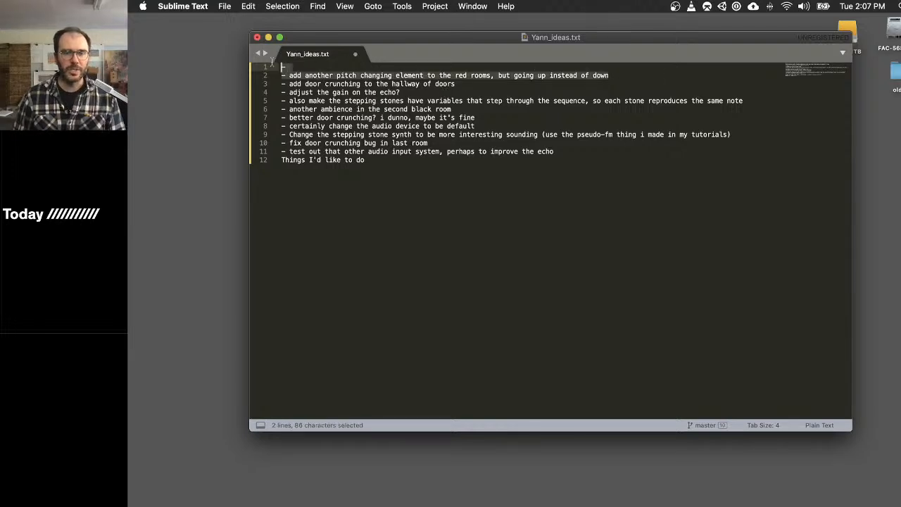
click(514, 175)
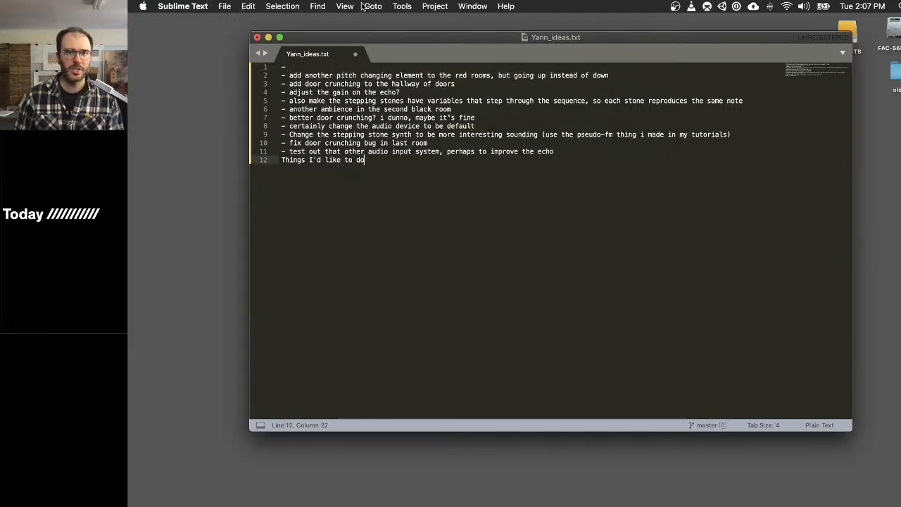
click(338, 6)
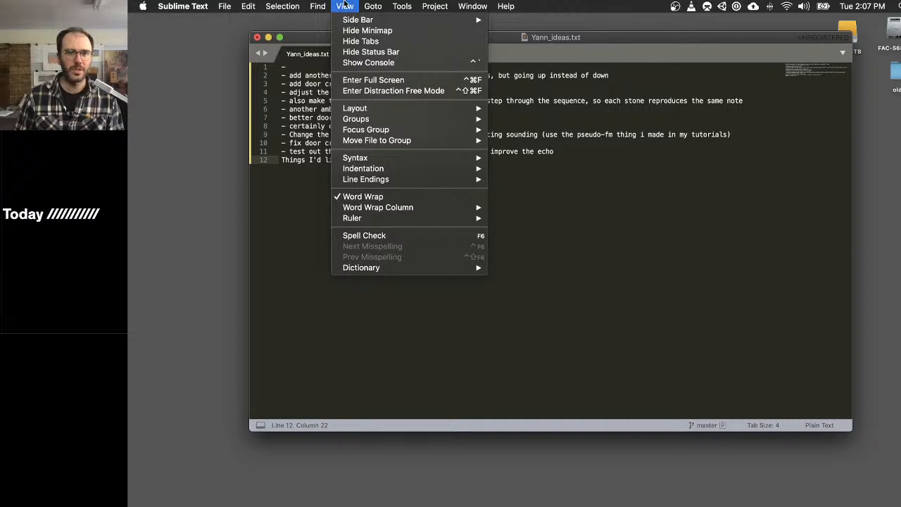
mouse_move(248, 5)
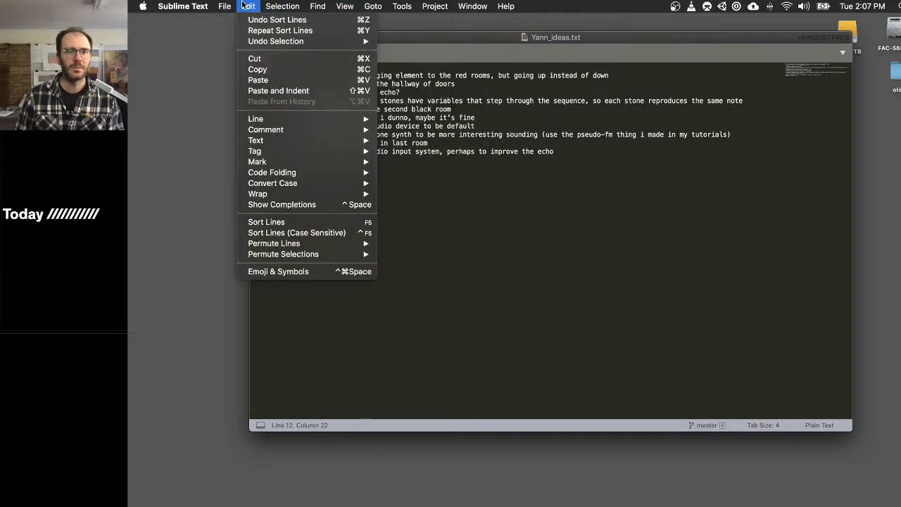
click(247, 6)
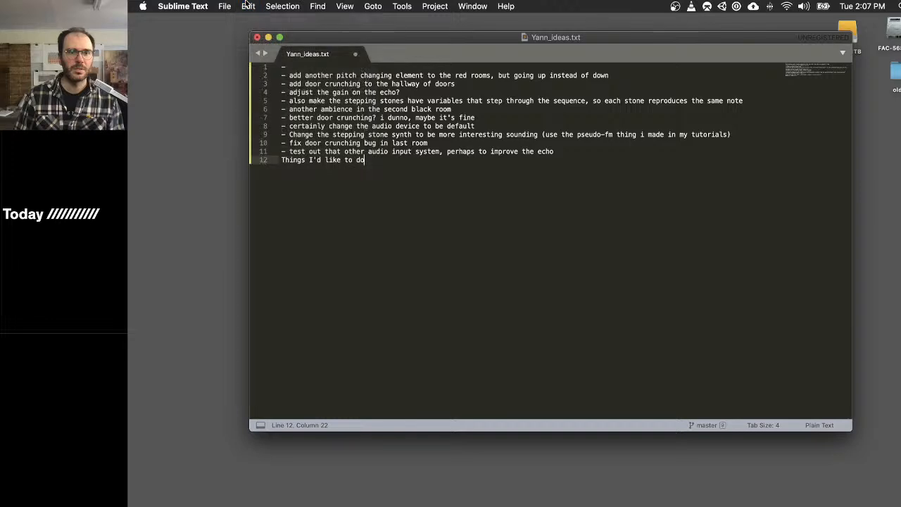
key(super+equal)
key(super+equal)
key(super+equal)
key(super+equal)
key(super+equal)
key(super+equal)
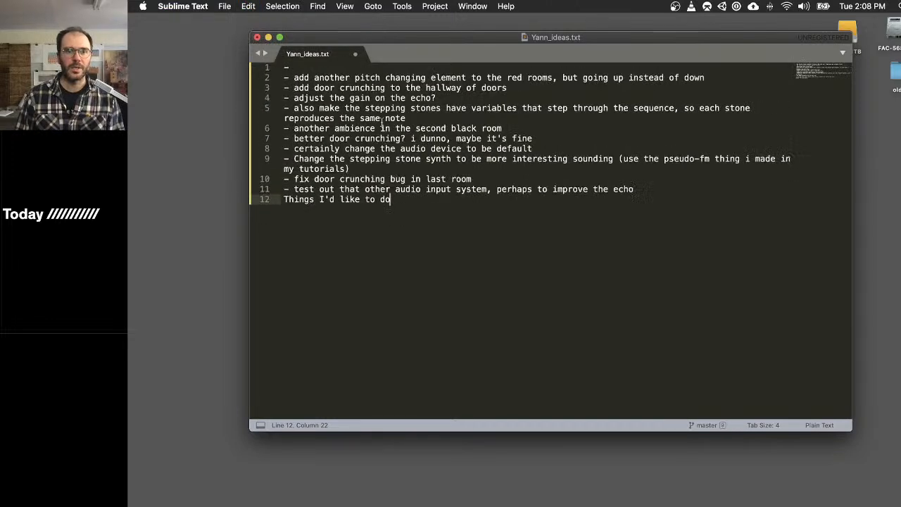
key(super+equal)
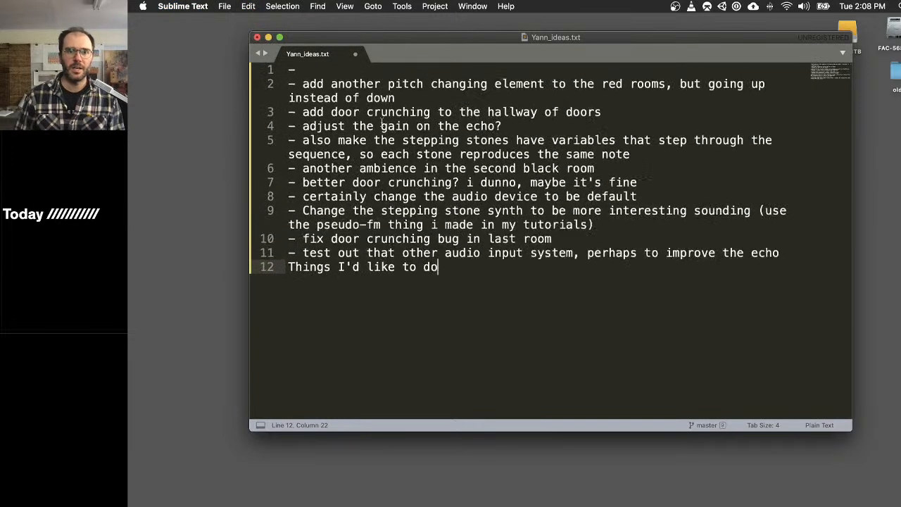
- Go through the ideas list item by item, highlighting entries from the red rooms' pitch changing element to the default audio device
double_click(380, 97)
triple_click(380, 86)
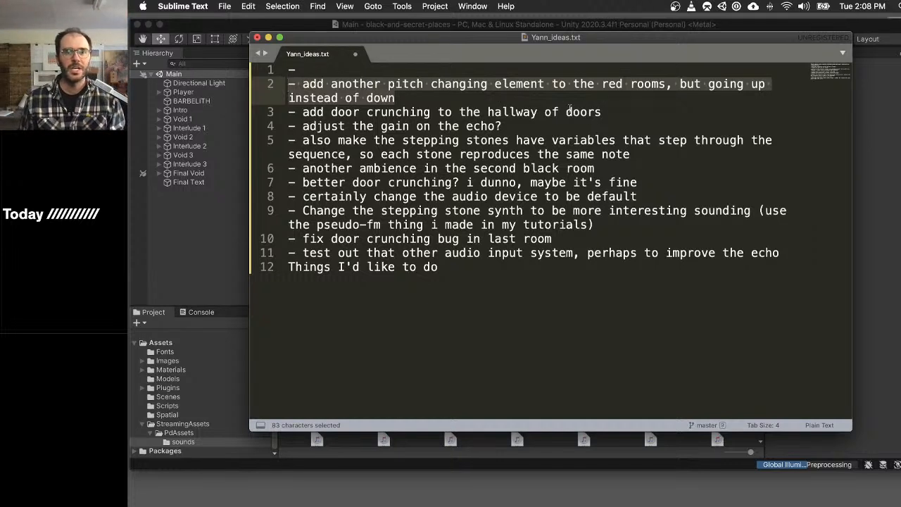
drag(604, 112, 288, 112)
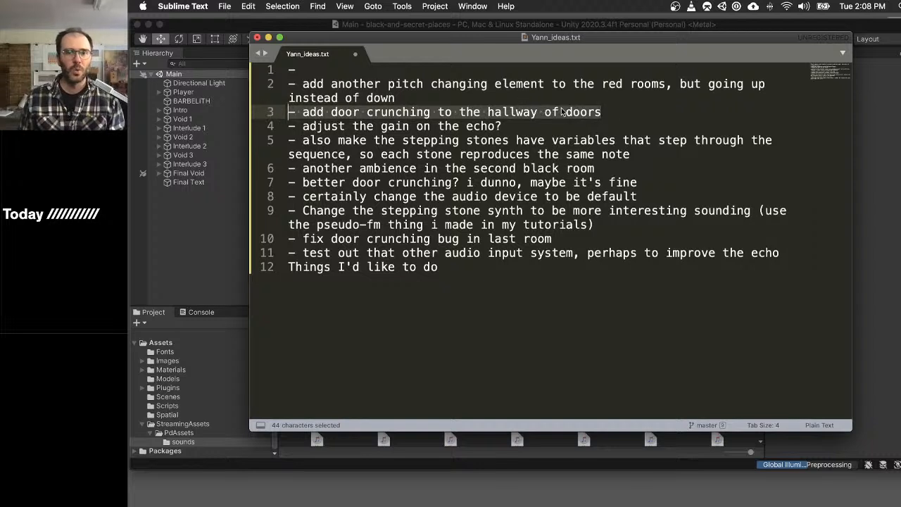
drag(606, 111, 285, 117)
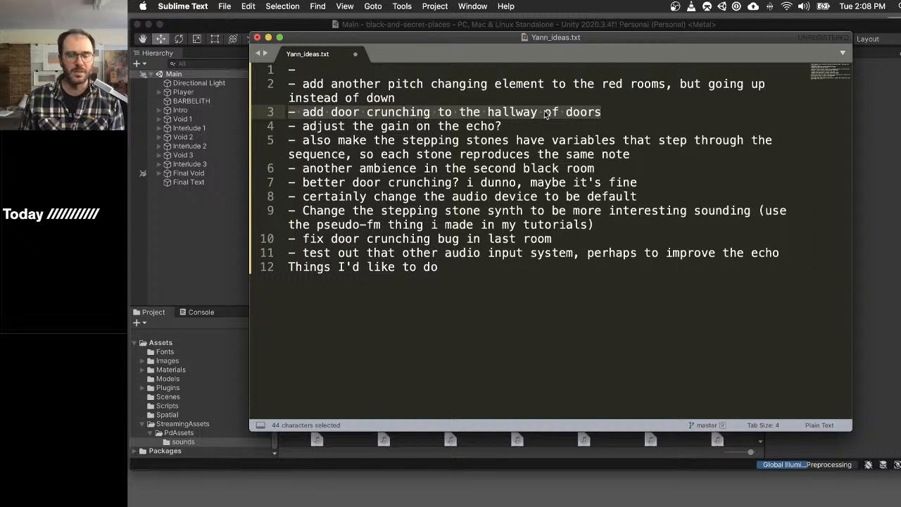
click(577, 121)
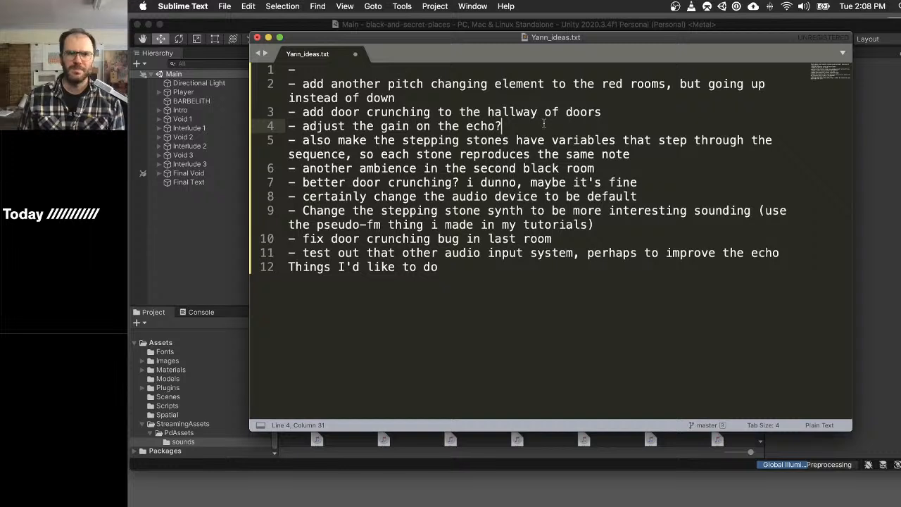
drag(544, 123, 271, 127)
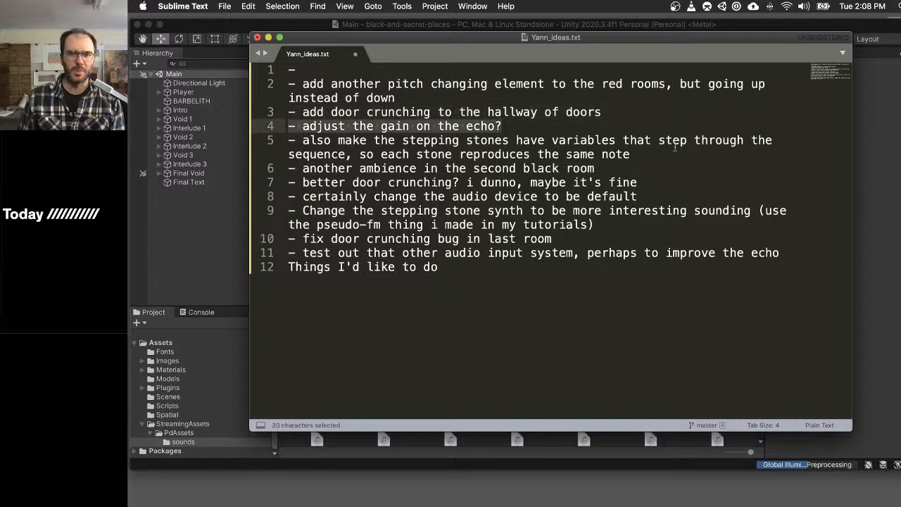
click(674, 145)
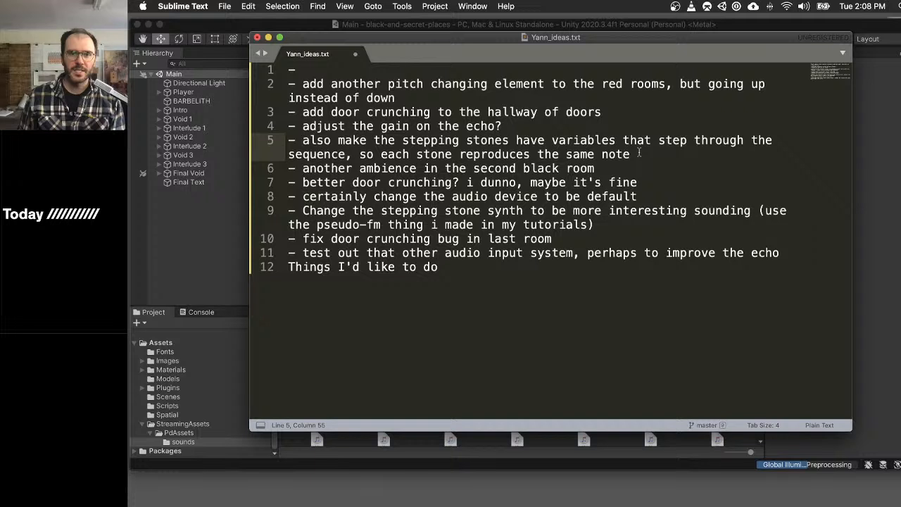
drag(653, 153, 279, 146)
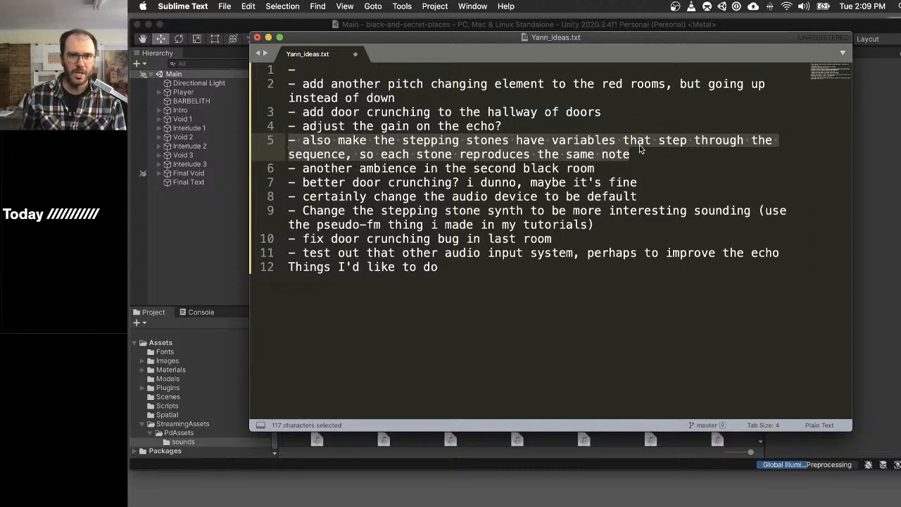
drag(634, 169, 259, 164)
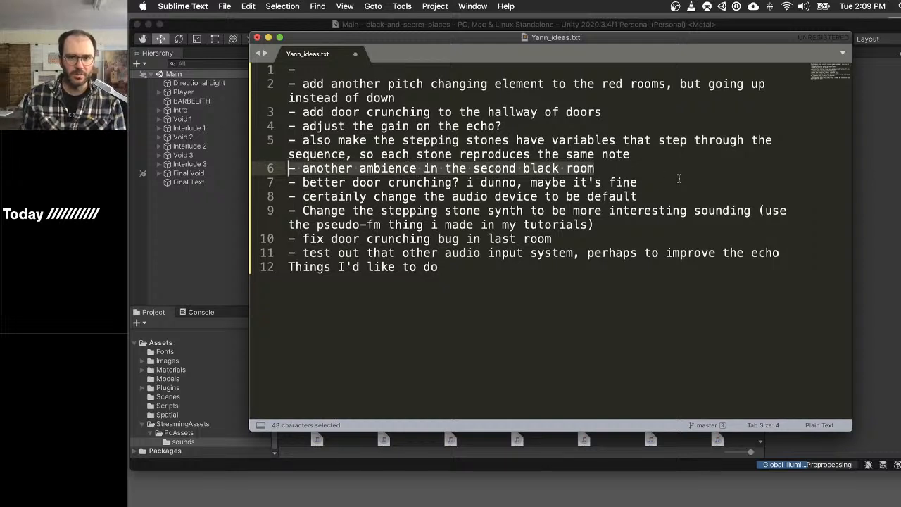
click(653, 172)
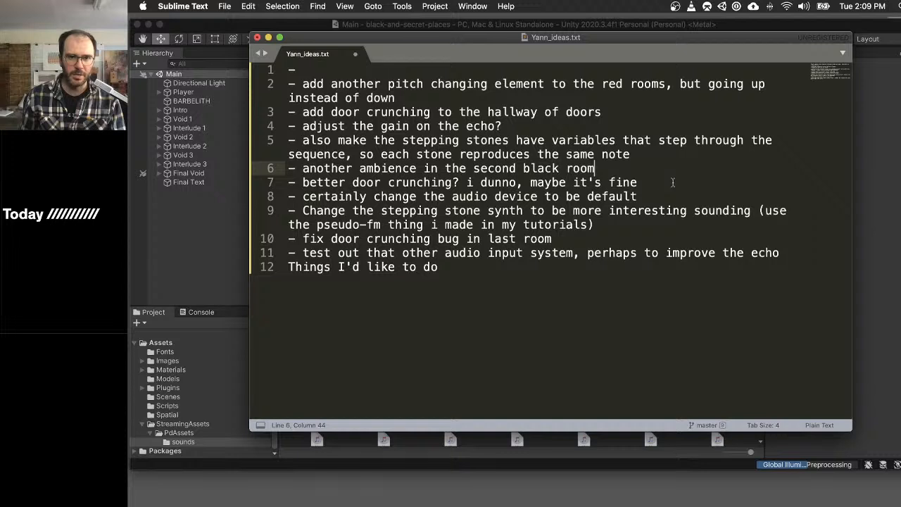
drag(665, 182, 289, 182)
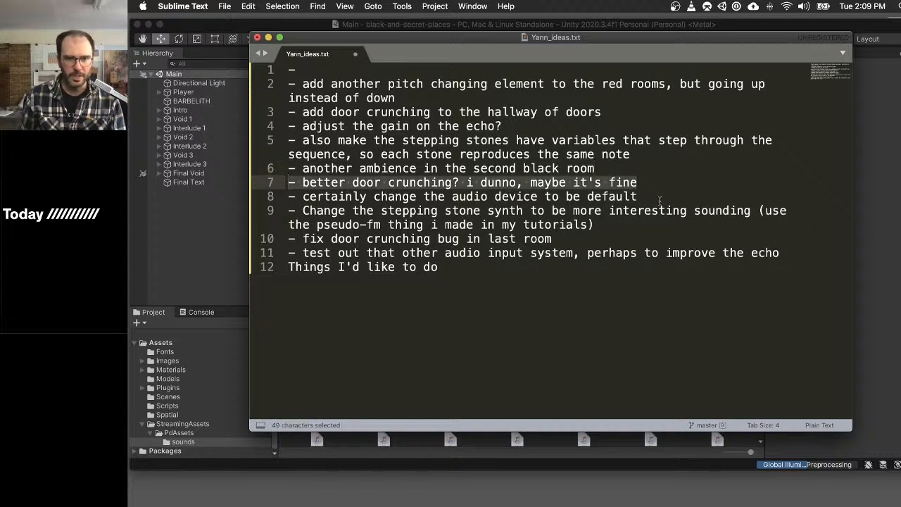
click(659, 200)
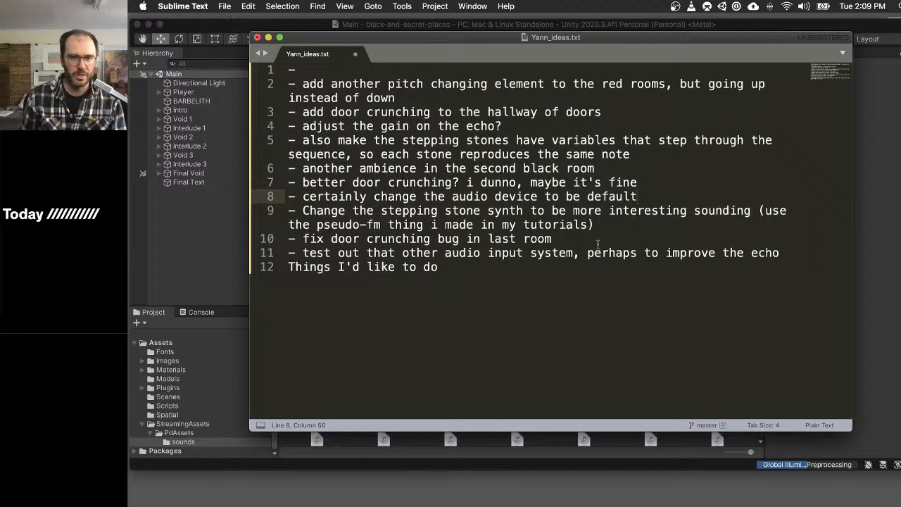
- Move the "fix door crunching bug in last room" item directly below "add door crunching to the hallway of doors"
drag(619, 243, 288, 239)
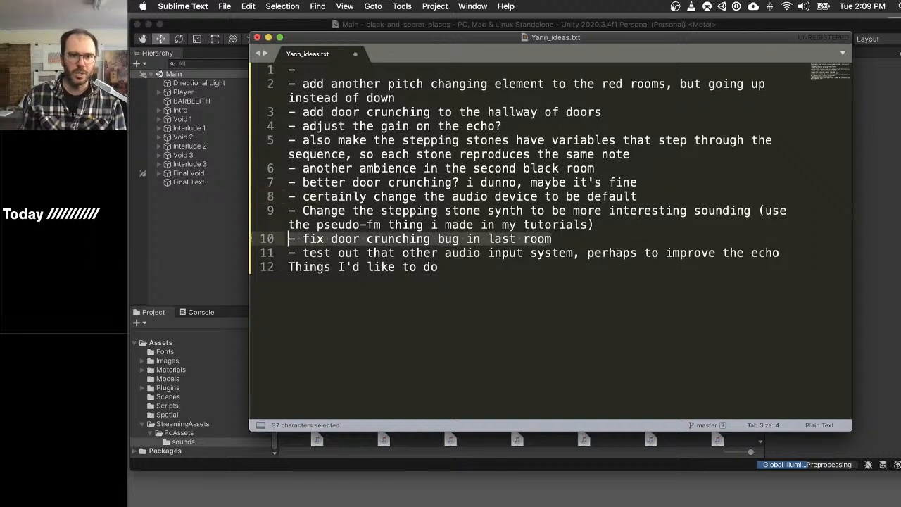
key(super+x)
key(BackSpace)
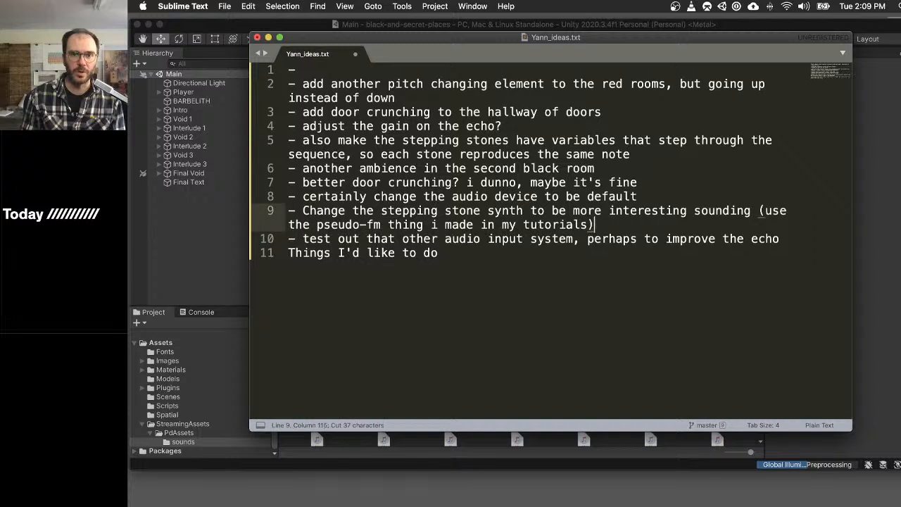
click(630, 117)
key(Return)
key(super+v)
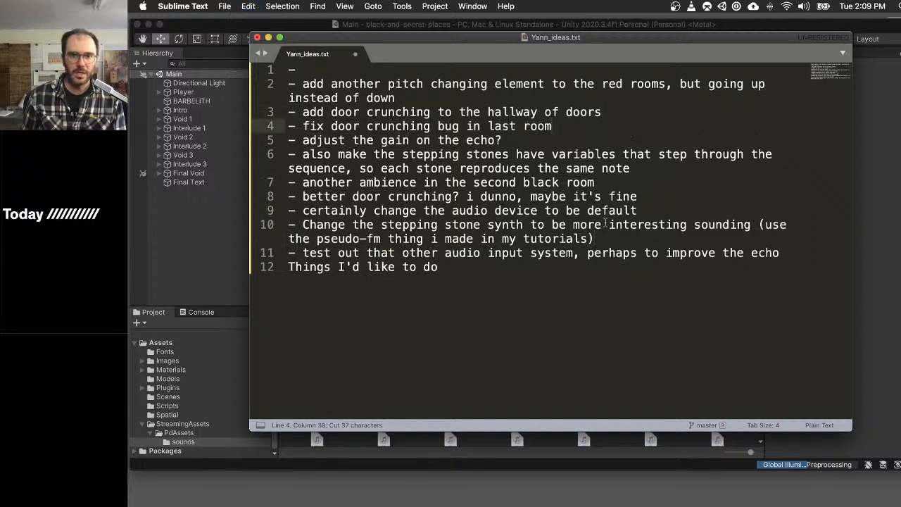
- Save the reordered Yann_ideas.txt file
drag(529, 258, 287, 243)
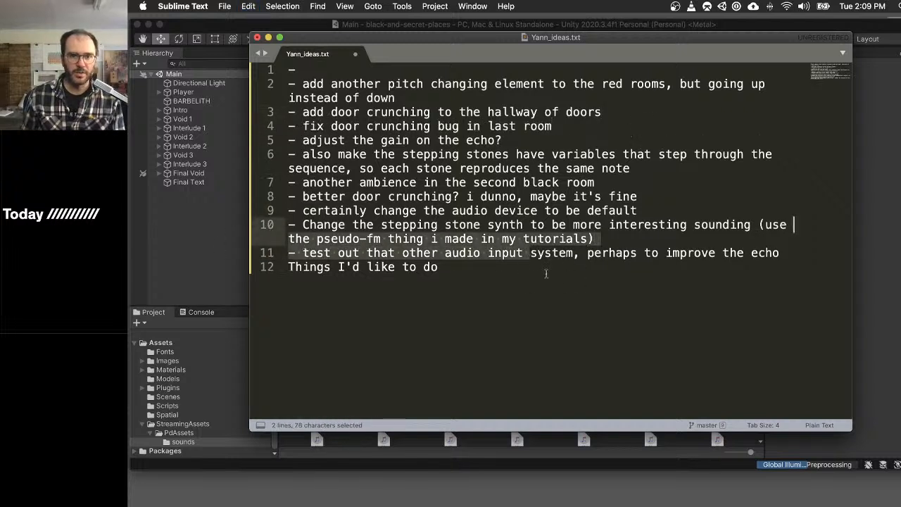
click(544, 273)
key(super+s)
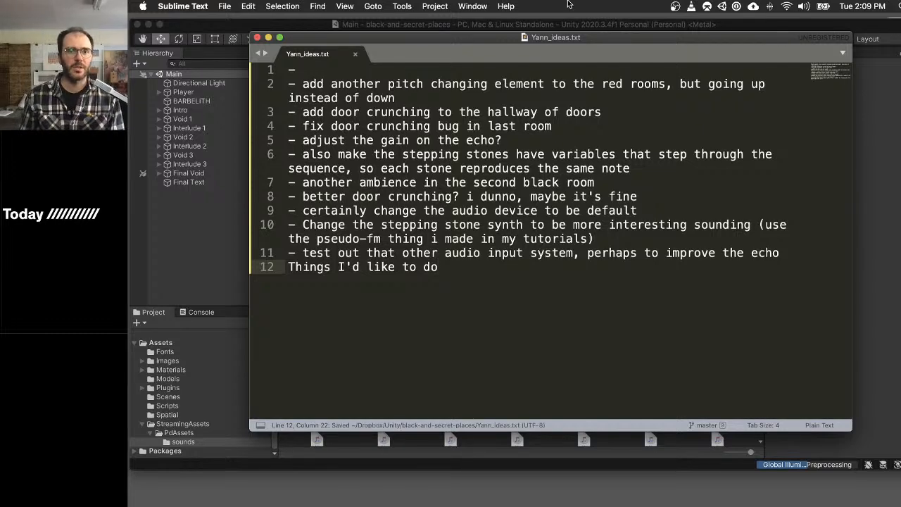
drag(445, 99, 182, 71)
click(522, 110)
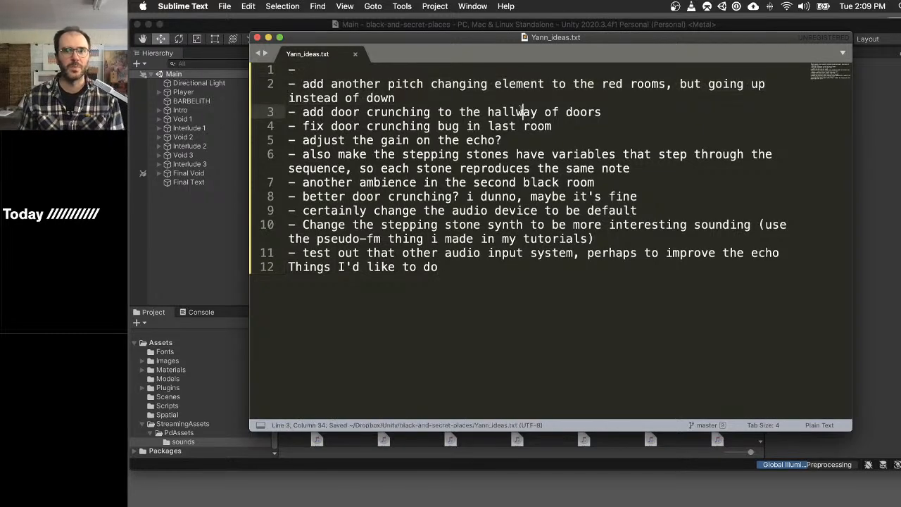
- Switch to Unity and open the Pd patch used by InterludeAmbientSound in the Interlude 1 group
key(super+Tab)
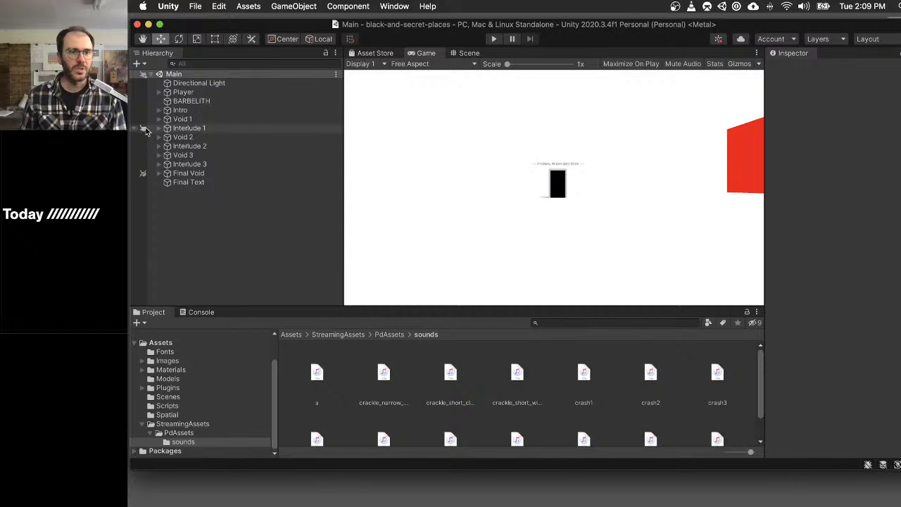
click(225, 110)
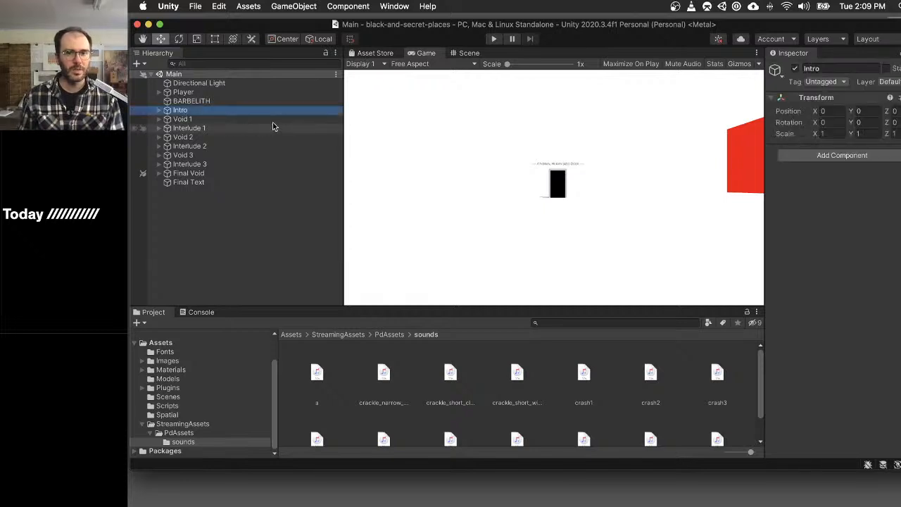
click(159, 128)
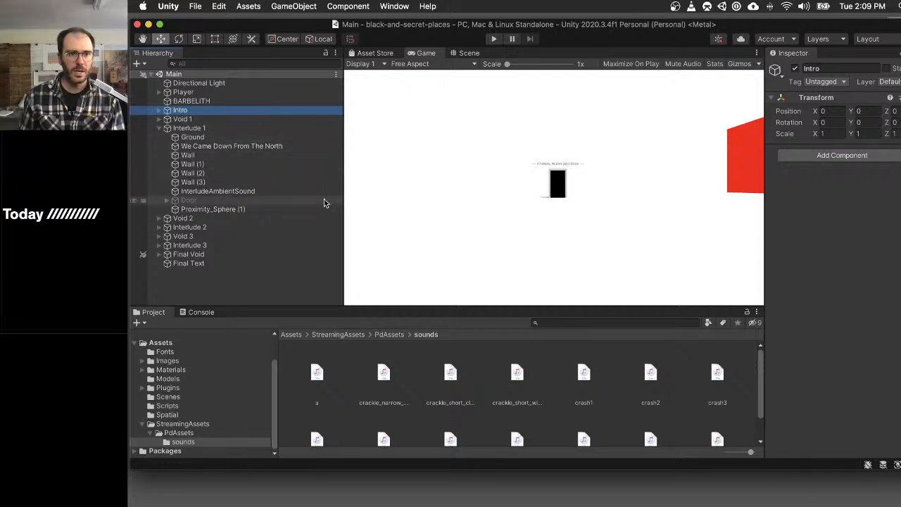
click(289, 192)
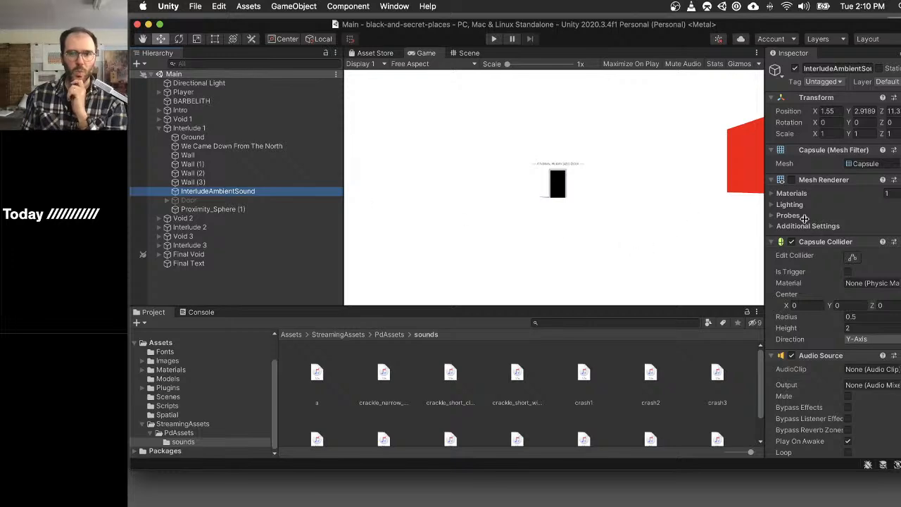
scroll(803, 218, down, 10)
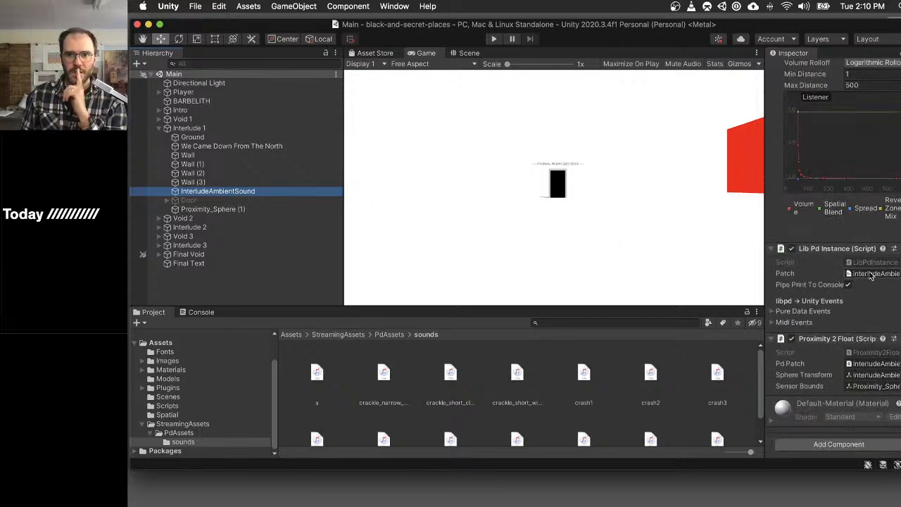
double_click(871, 275)
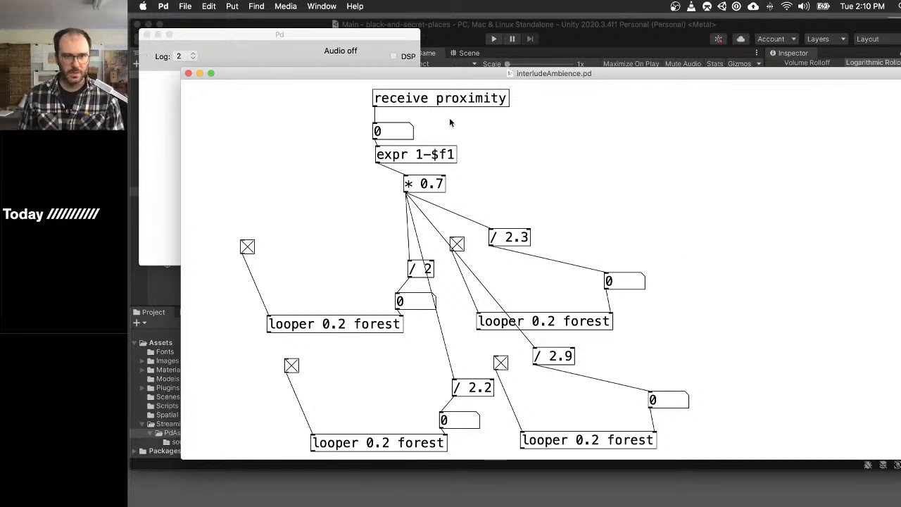
- Set Pd's audio output device to M4, choose the input device and confirm the audio settings
click(225, 195)
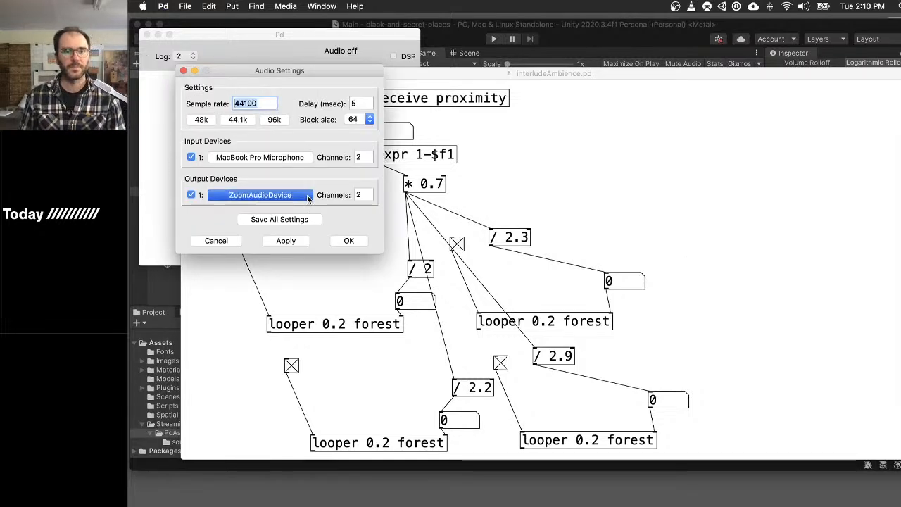
click(349, 284)
click(268, 157)
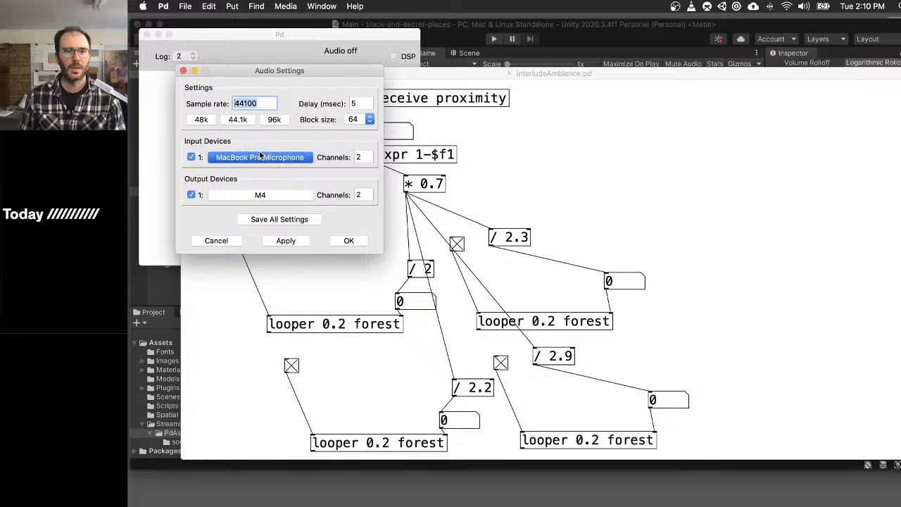
click(335, 258)
click(347, 239)
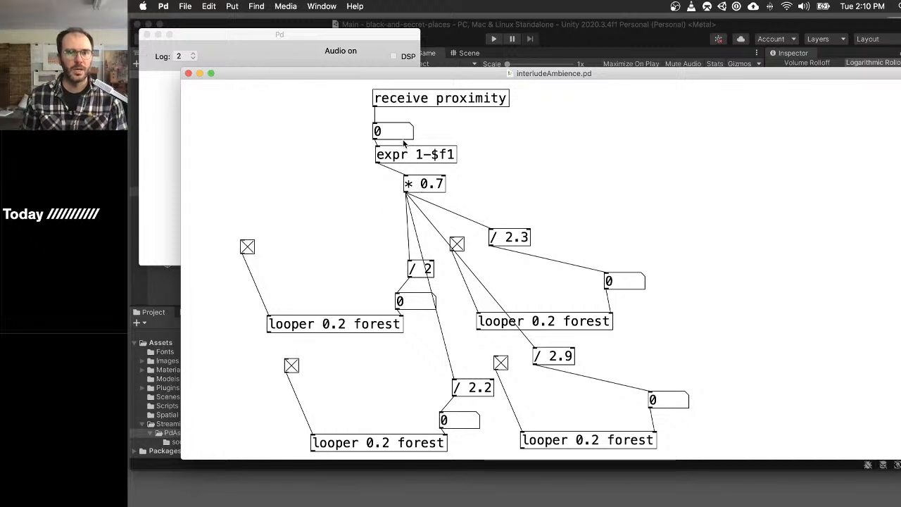
- Turn on DSP and audition the interludeAmbience patch with proximity values of 0.3, 0 and 1
mouse_move(403, 136)
shift+mouse_down()
mouse_move(415, 136)
mouse_move(406, 83)
mouse_move(404, 139)
mouse_move(405, 124)
shift+mouse_up()
click(401, 57)
click(546, 169)
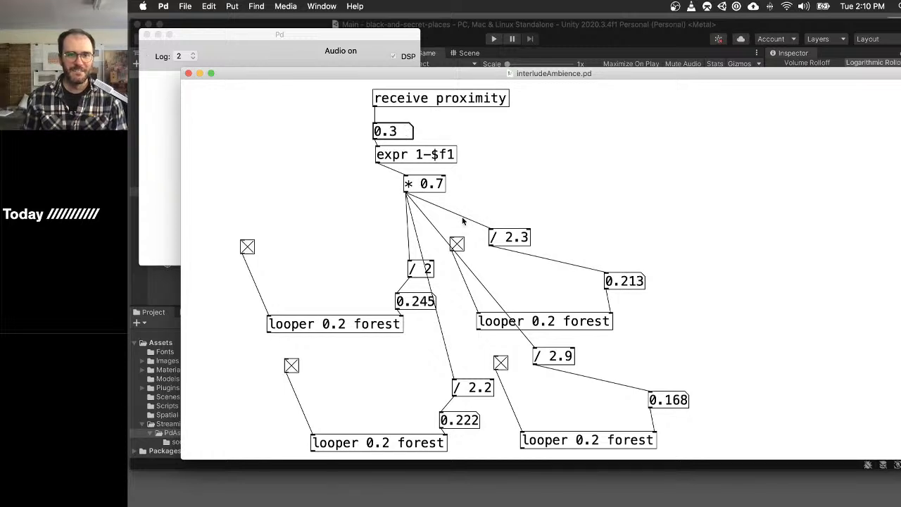
text(0)
key(Return)
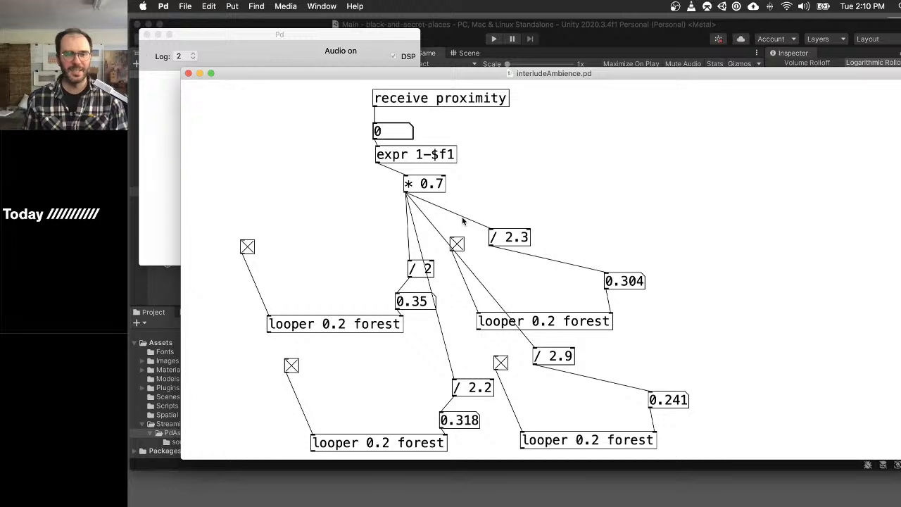
text(1)
key(Return)
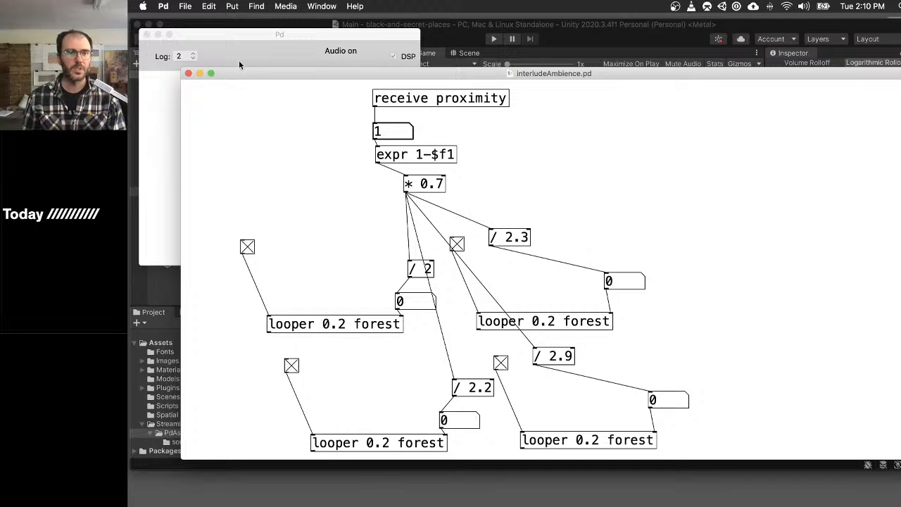
- Return to Unity and duplicate the interludeAmbience patch in the PdAssets folder
click(604, 28)
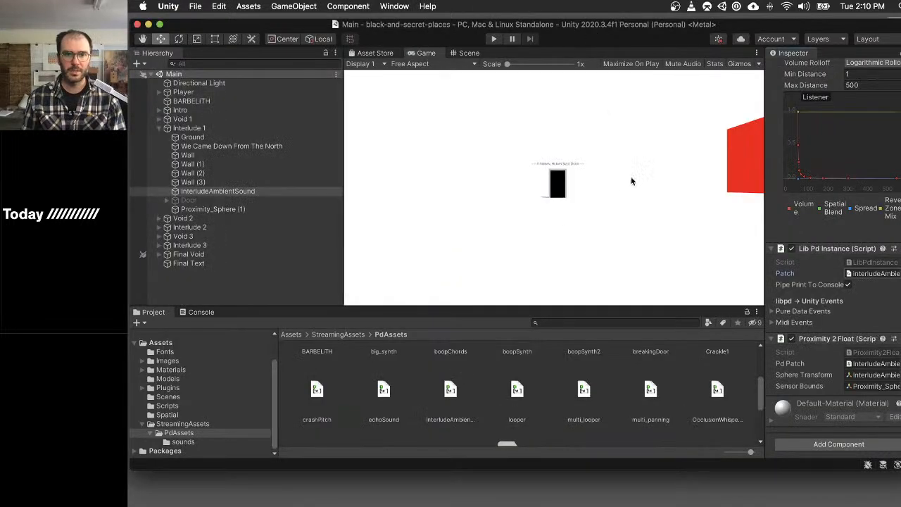
click(450, 392)
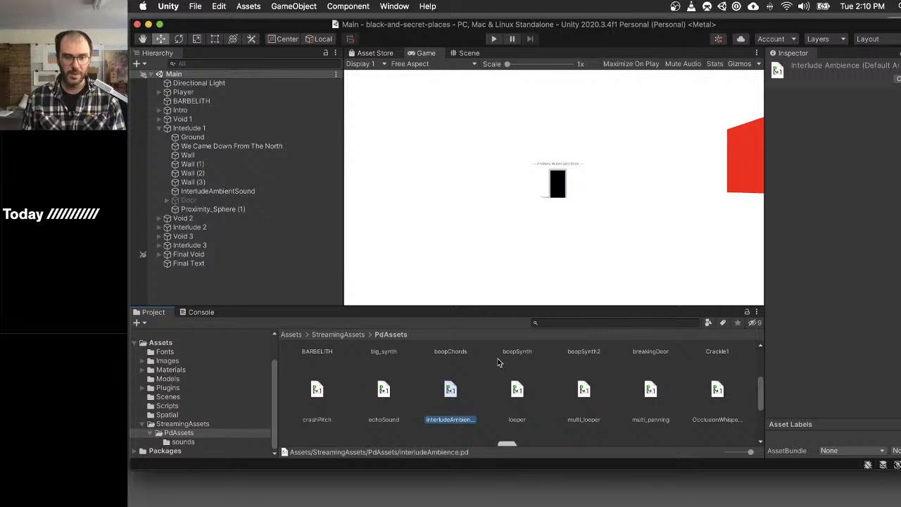
key(super+d)
- Rename the duplicated patch interludeAmbience2 and open it in Pd
key(Return)
key(Right)
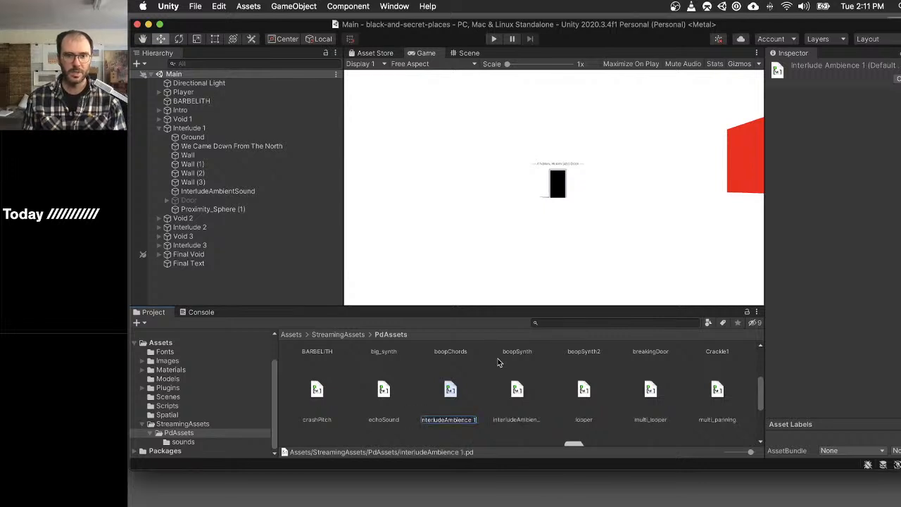
key(BackSpace)
key(BackSpace)
text(2)
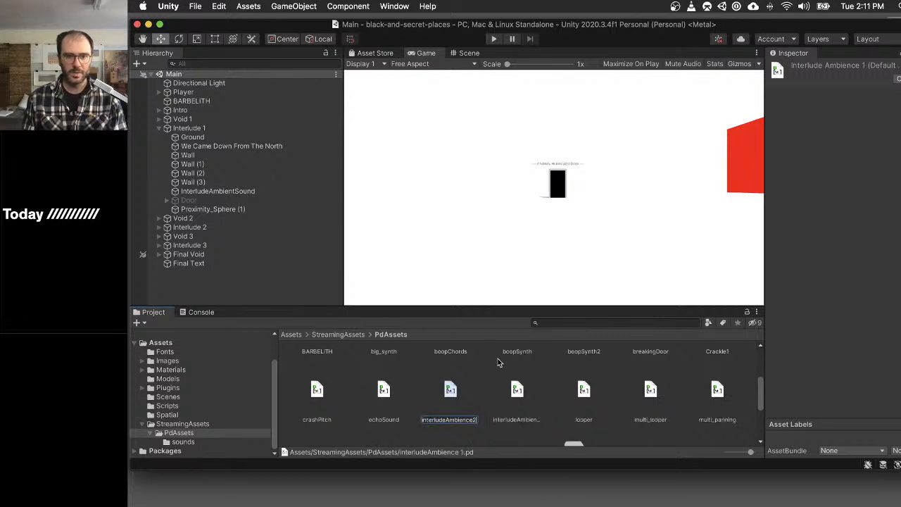
key(Return)
click(451, 391)
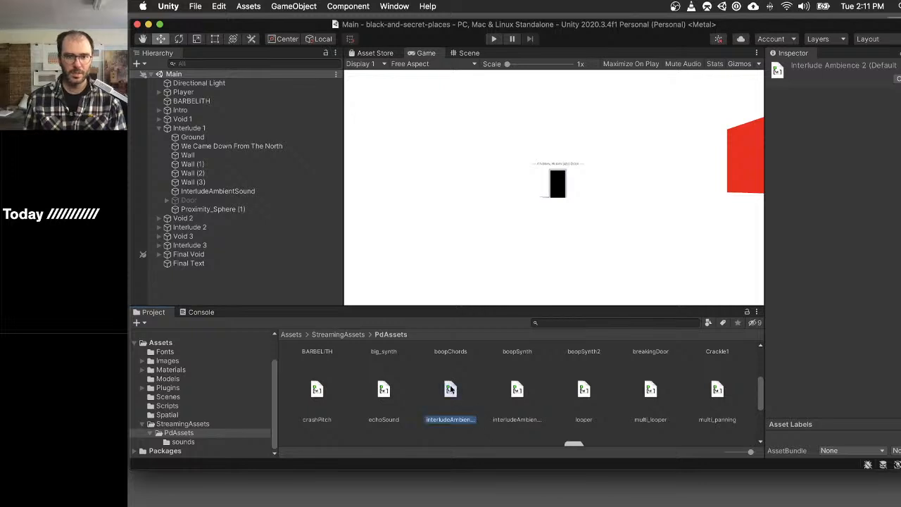
double_click(517, 389)
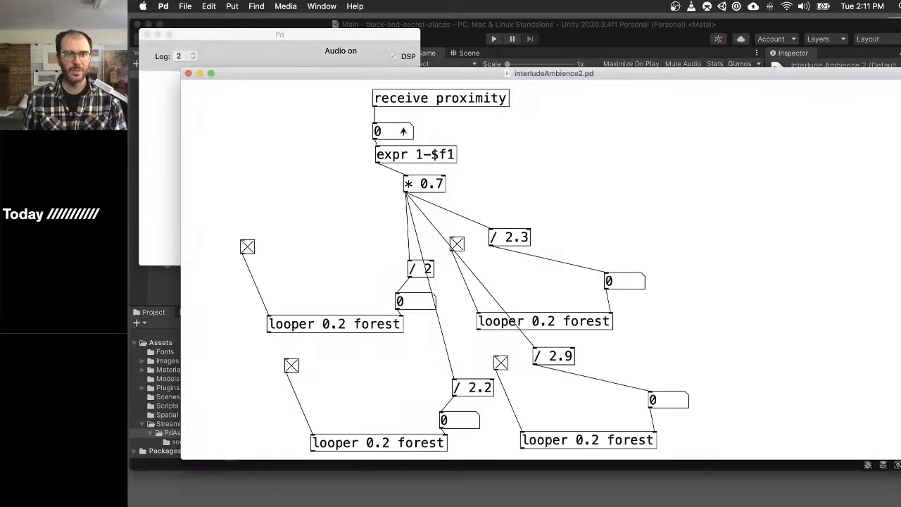
- Raise the proximity number box to 0.89 and check the first looper by switching its toggle off and back on
shift+drag(402, 136, 397, 86)
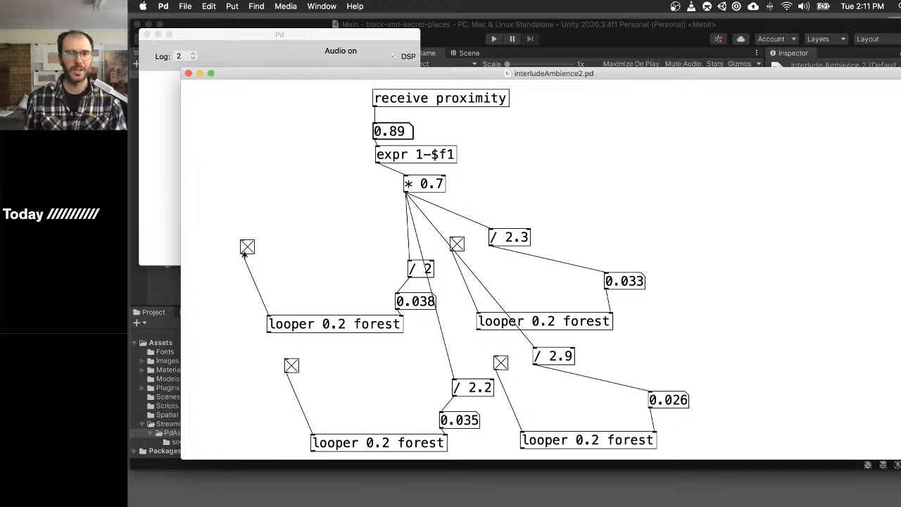
click(247, 248)
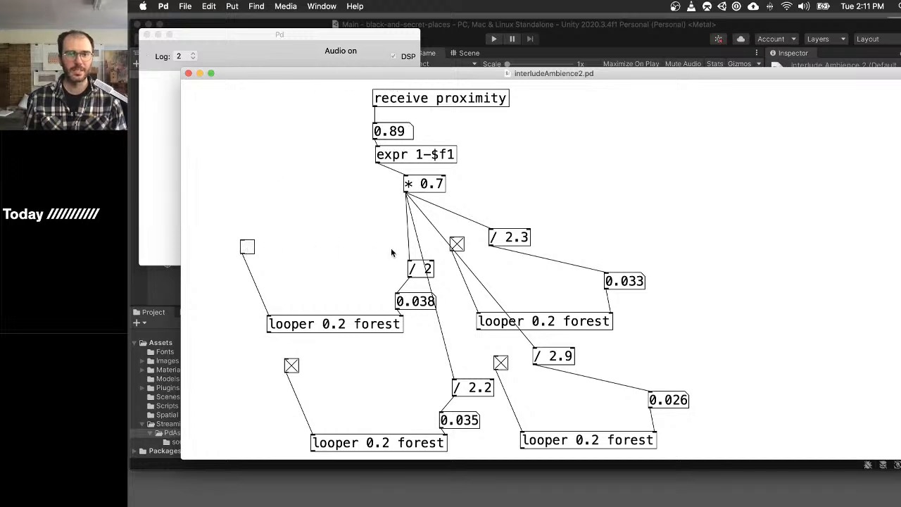
click(247, 248)
- Add a master toggle above the first looper's toggle, wire it into that toggle and leave edit mode
key(super+1)
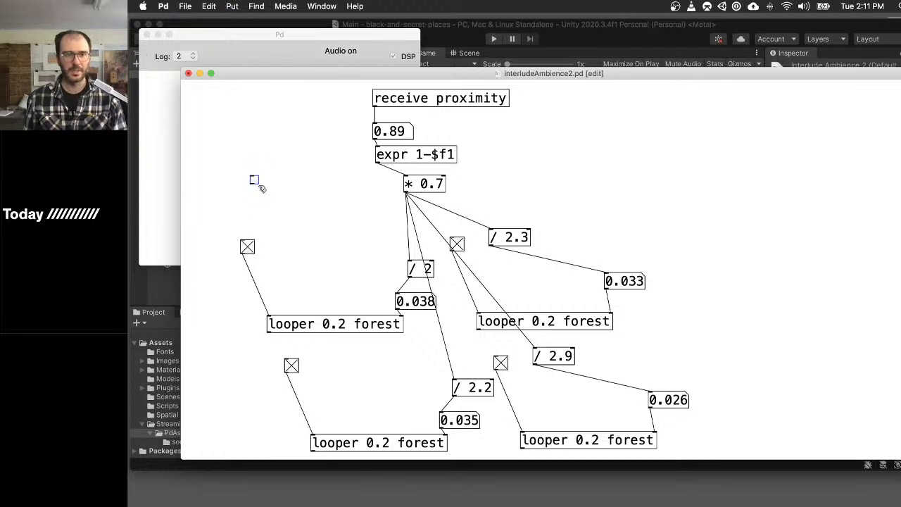
drag(253, 184, 249, 243)
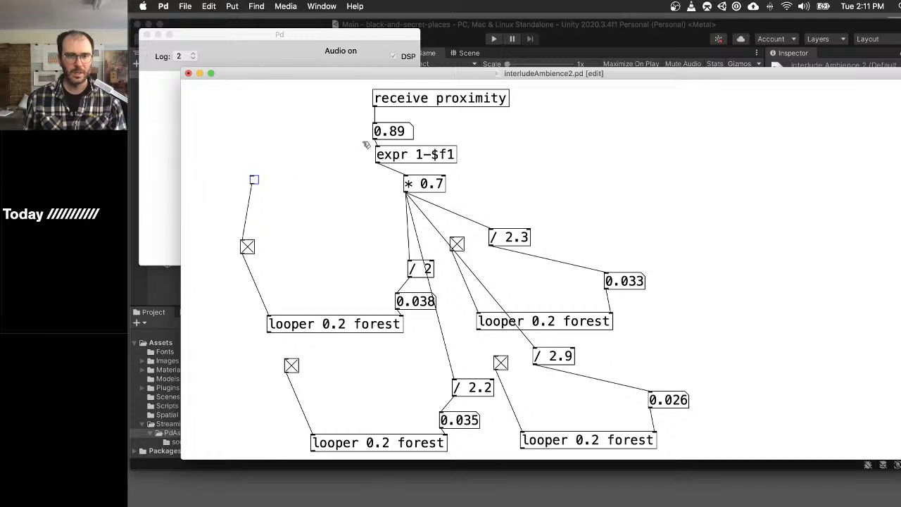
key(super+e)
- Audition the patch with proximity values of 0 and 1, and inspect the first looper's abstraction before closing it
double_click(392, 131)
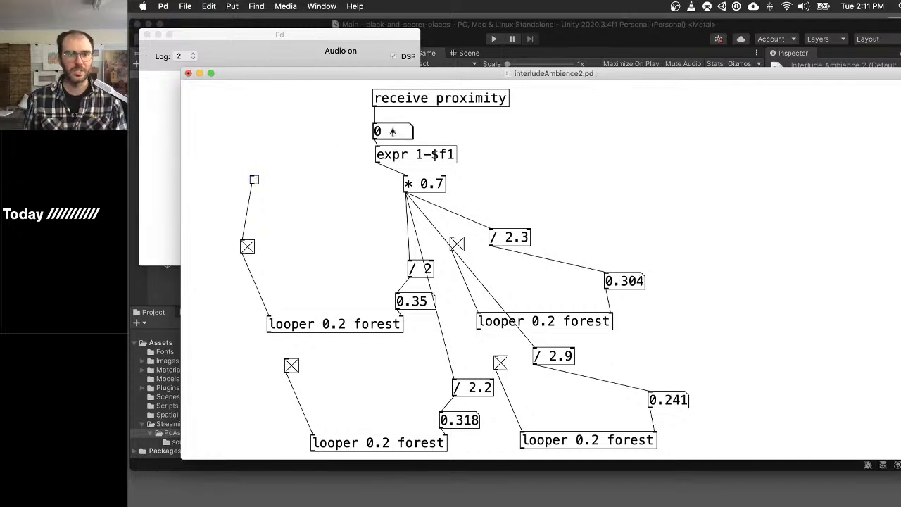
double_click(392, 131)
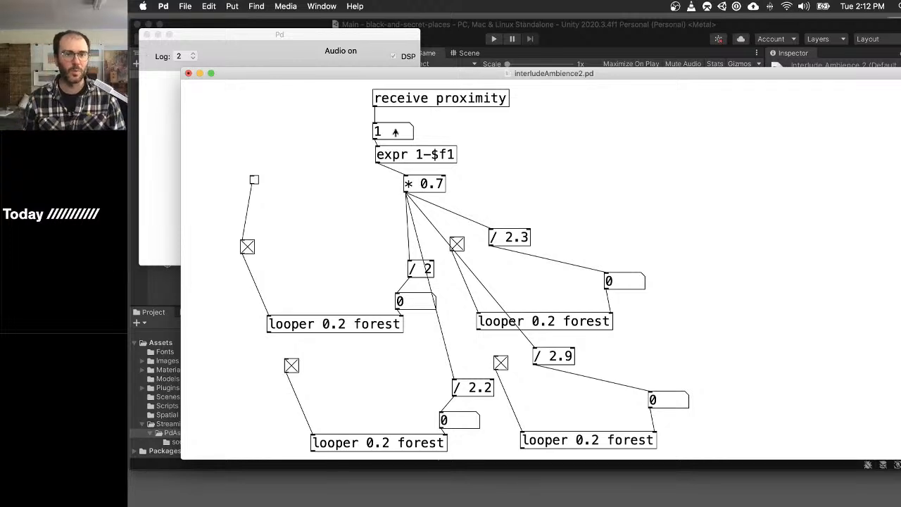
shift+drag(394, 132, 411, 123)
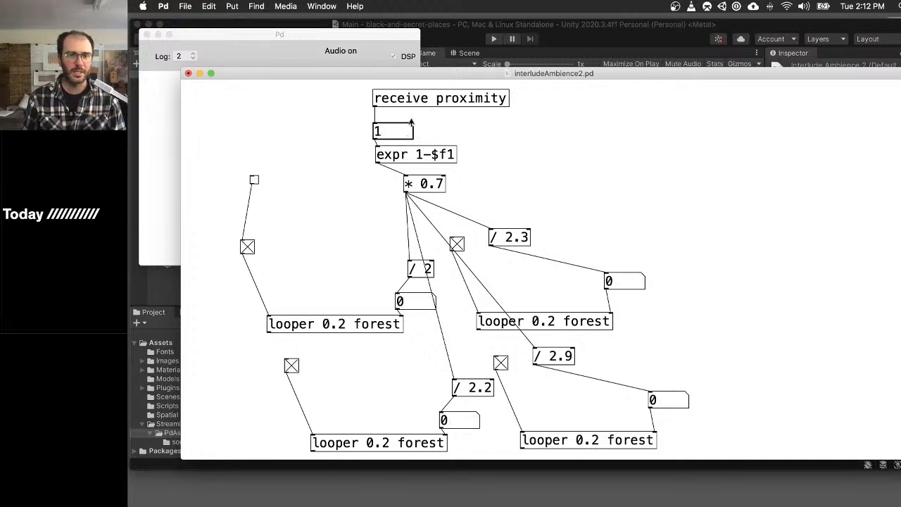
click(341, 323)
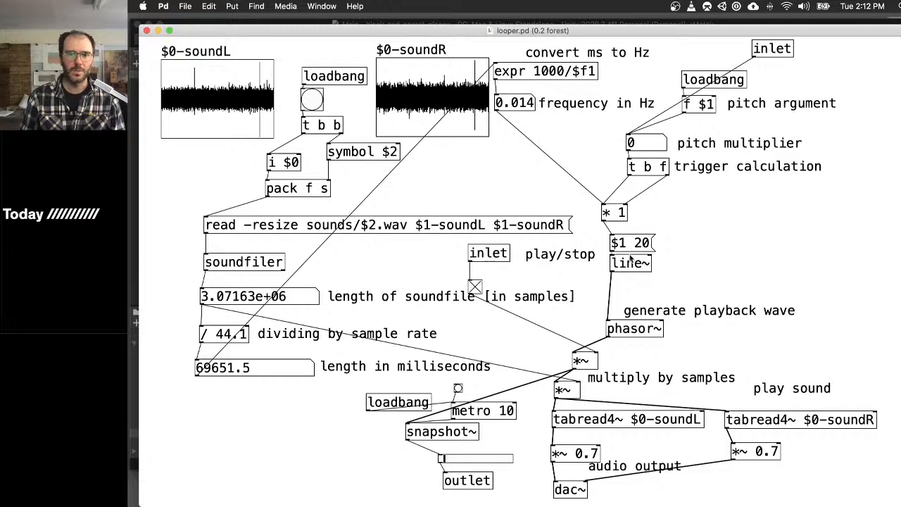
key(super+w)
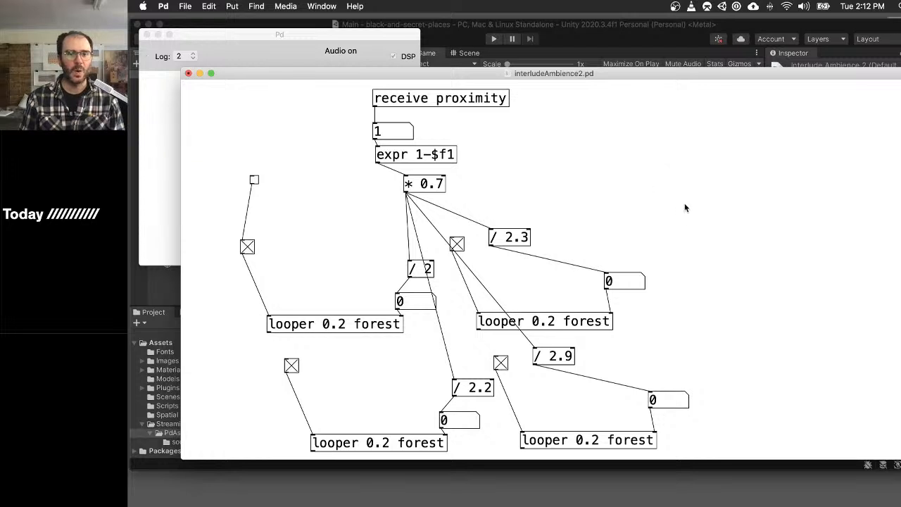
- Duplicate the upper looper group with its * 0.7 chain beside the original and wire the proximity number box directly into the copied * 0.7
key(super+e)
key(super+1)
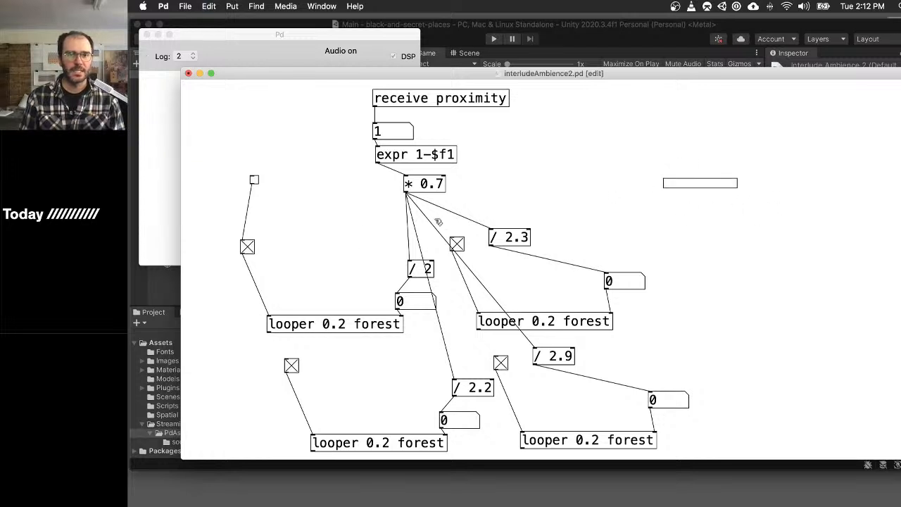
drag(438, 222, 243, 353)
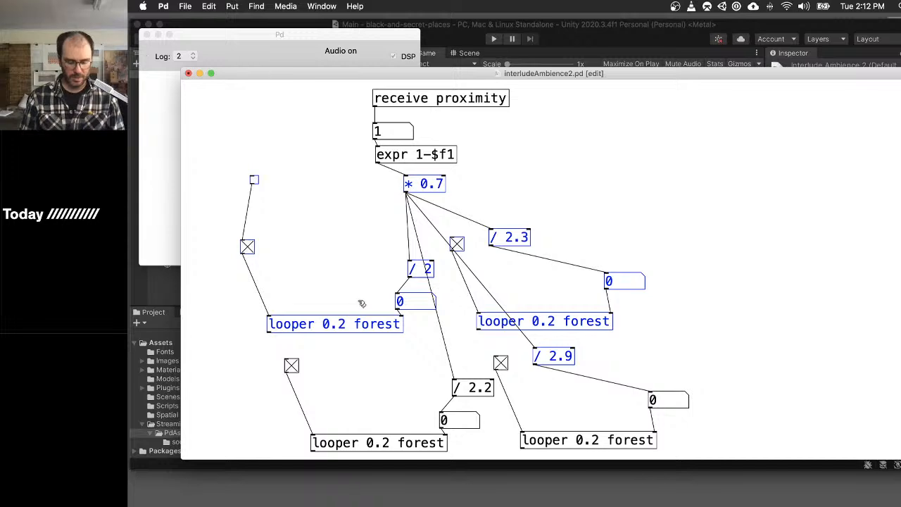
key(super+d)
drag(374, 333, 799, 312)
scroll(633, 281, right, 5)
click(403, 151)
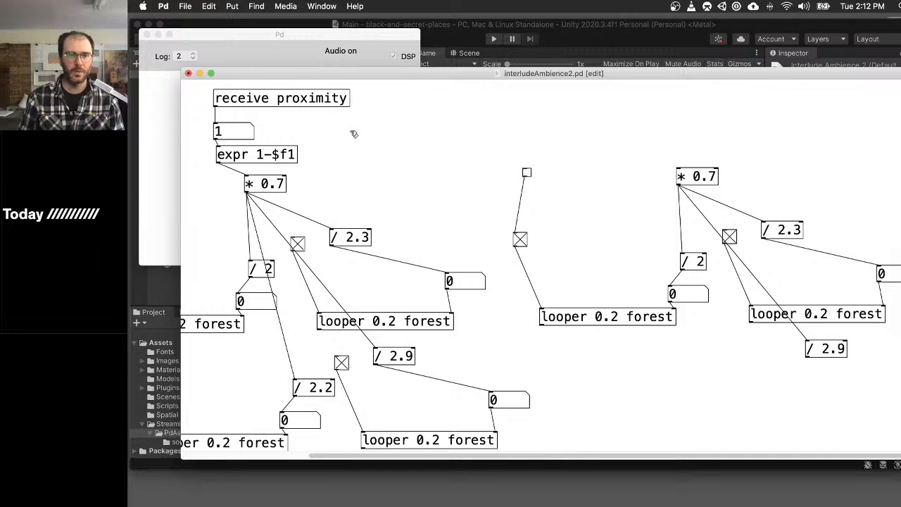
drag(216, 139, 678, 173)
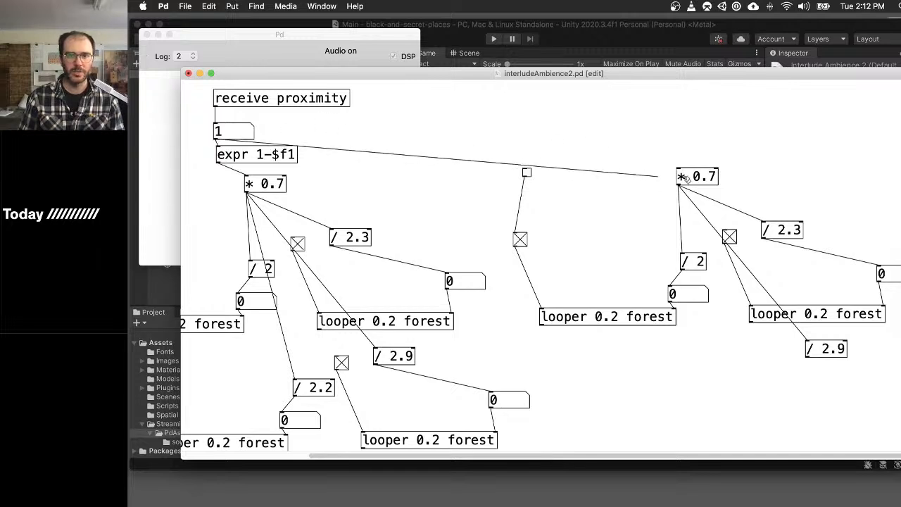
key(ctrl+e)
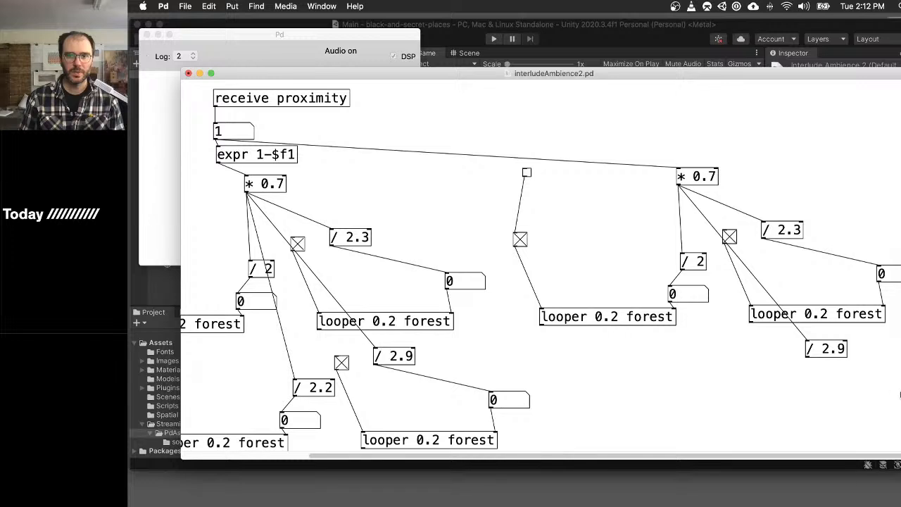
- Delete the stray / 2.9 object from the duplicated group and save the patch
key(super+e)
drag(872, 378, 784, 337)
key(BackSpace)
key(super+e)
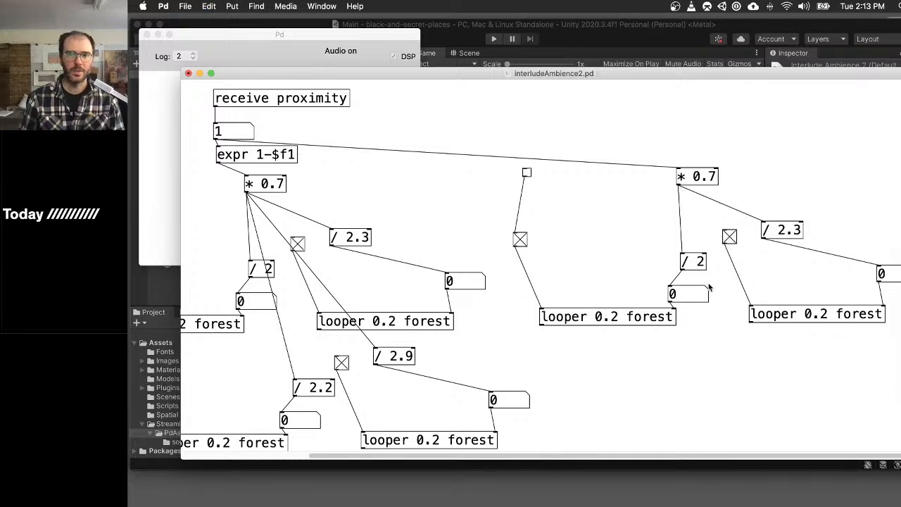
key(super+s)
- Set the proximity to 0.72 and switch off both duplicated loopers and the first original looper
mouse_move(247, 131)
shift+mouse_down()
mouse_move(245, 189)
mouse_move(244, 139)
mouse_move(244, 148)
shift+mouse_up()
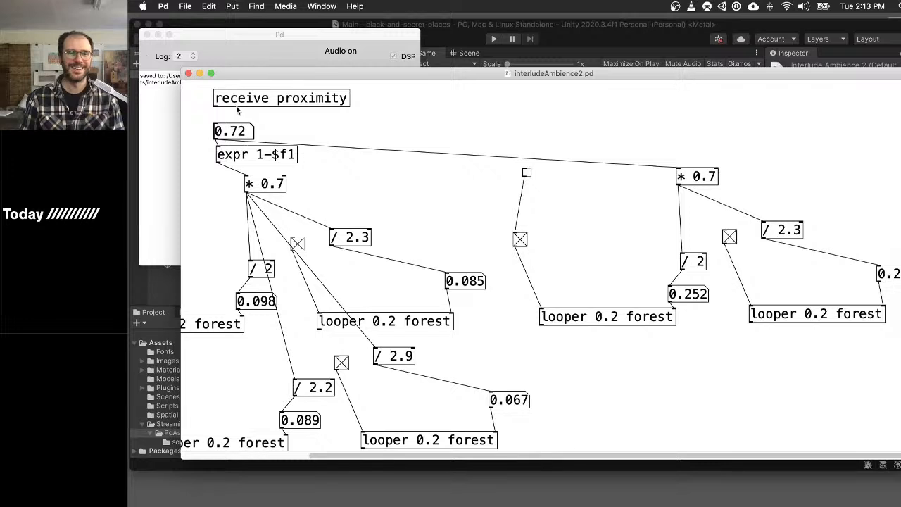
click(520, 240)
click(728, 239)
scroll(451, 244, left, 5)
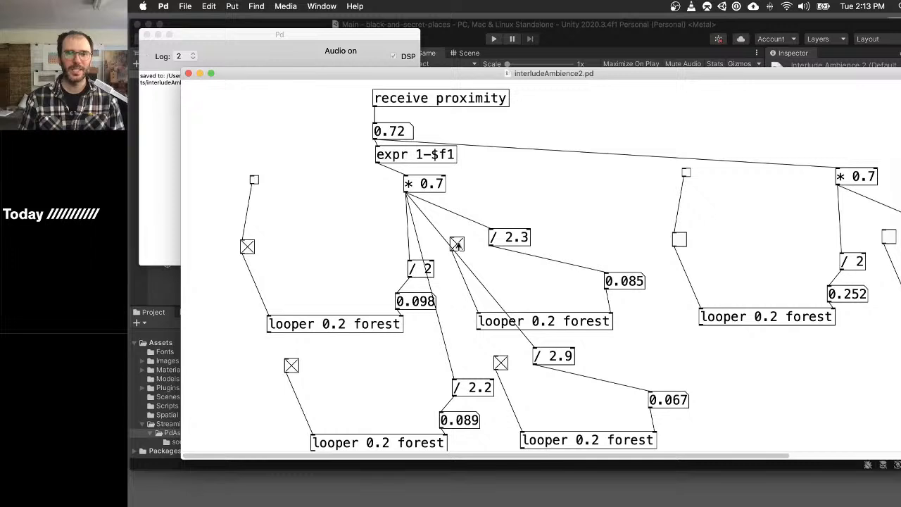
click(246, 246)
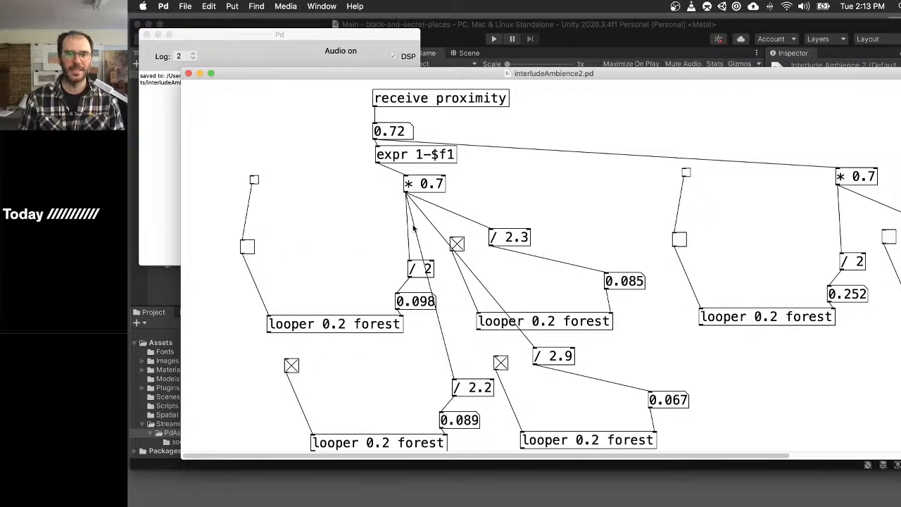
- Enter edit mode and inspect the properties of the first looper's toggle
key(super+e)
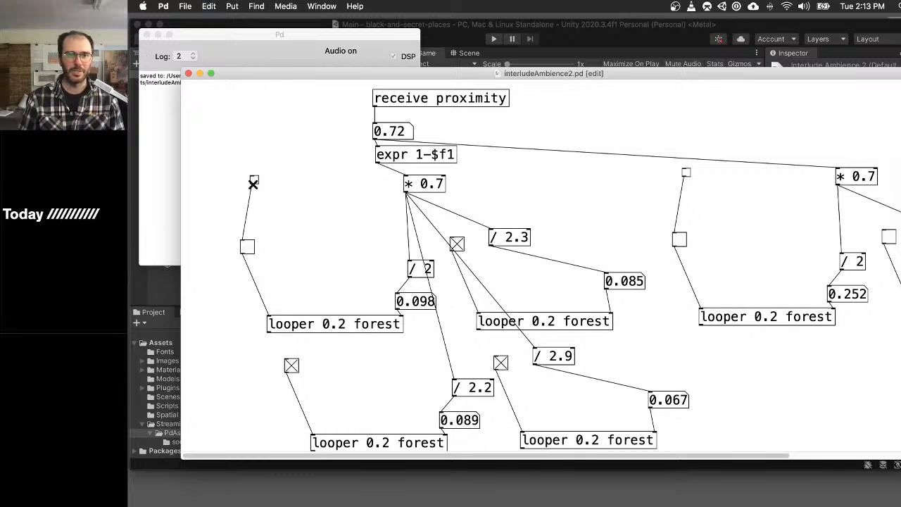
drag(252, 183, 282, 226)
right_click(247, 246)
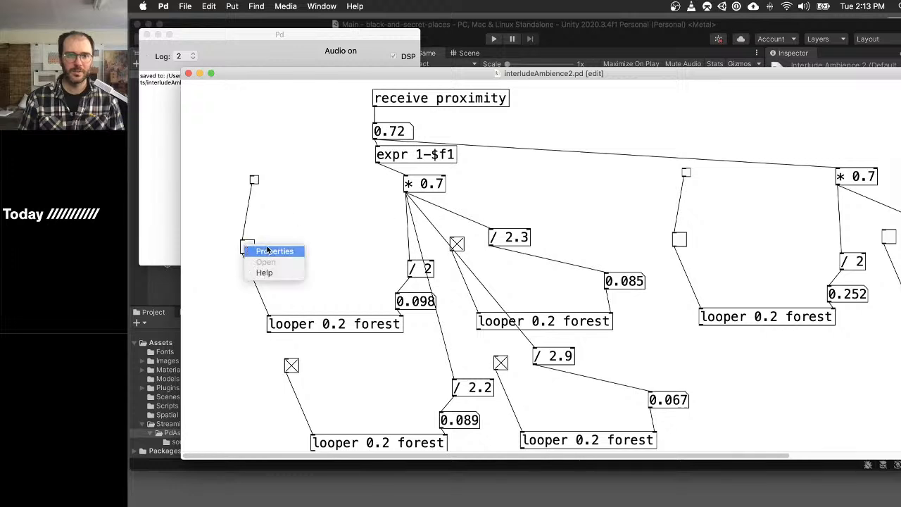
click(266, 249)
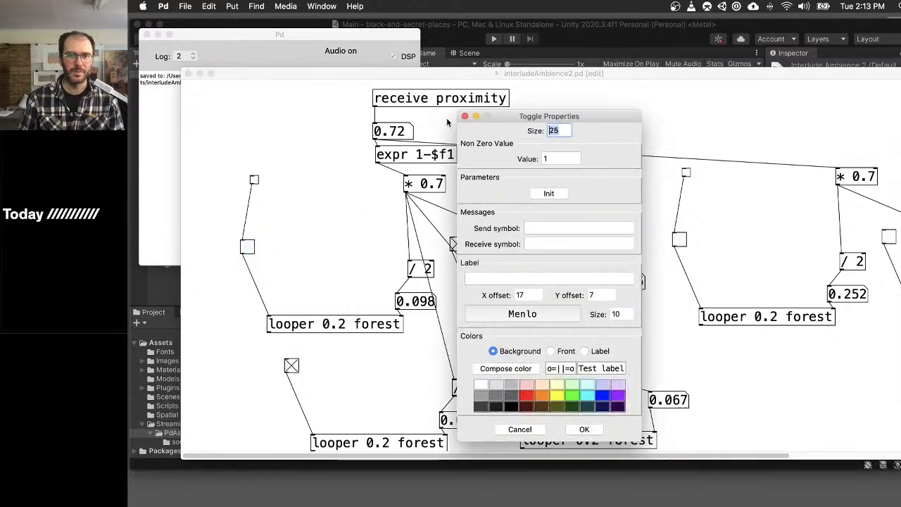
click(464, 116)
- Connect the master toggle to the toggles of the other three original loopers and both duplicated loopers
drag(252, 184, 457, 244)
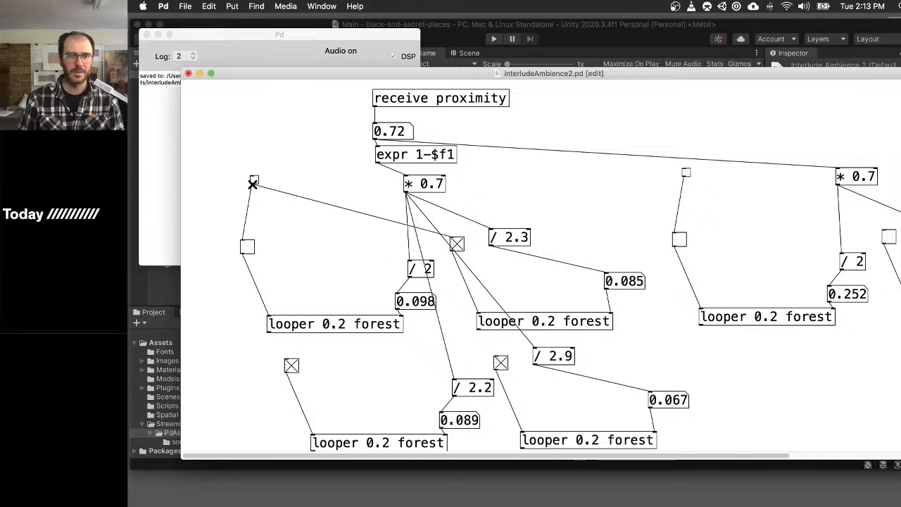
drag(252, 185, 291, 364)
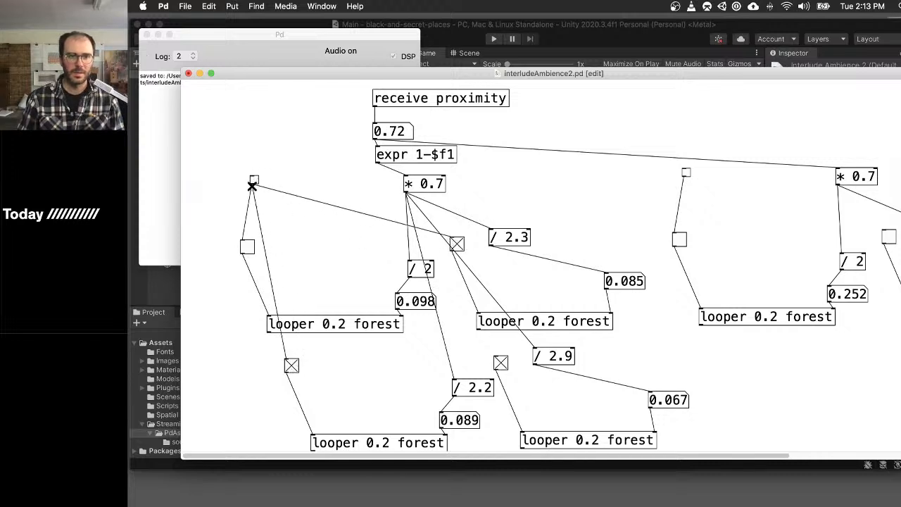
drag(252, 184, 500, 361)
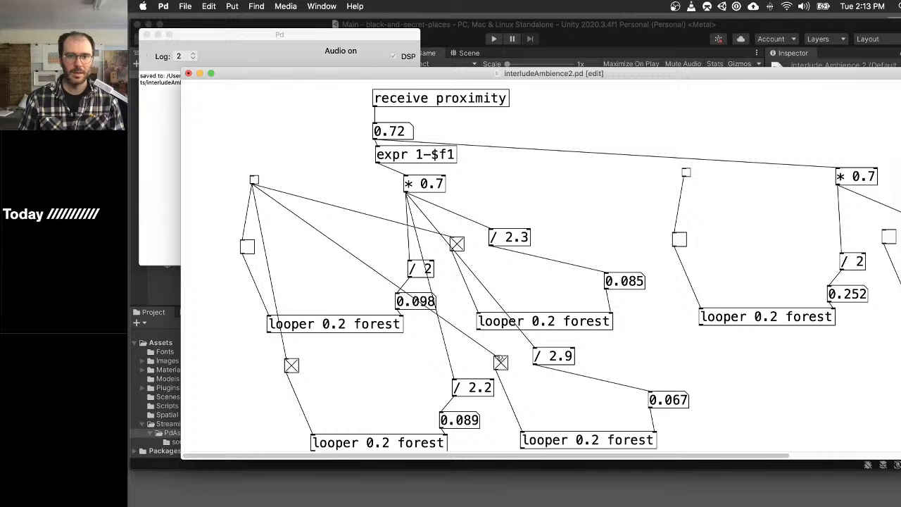
drag(253, 184, 679, 238)
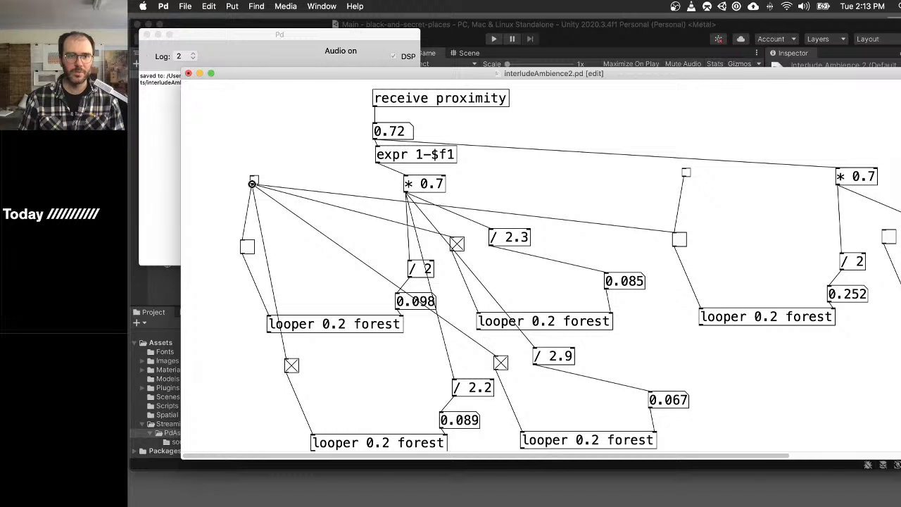
drag(252, 184, 887, 235)
- Leave edit mode and use the master toggle to switch all loopers on and back off
key(ctrl+e)
click(254, 181)
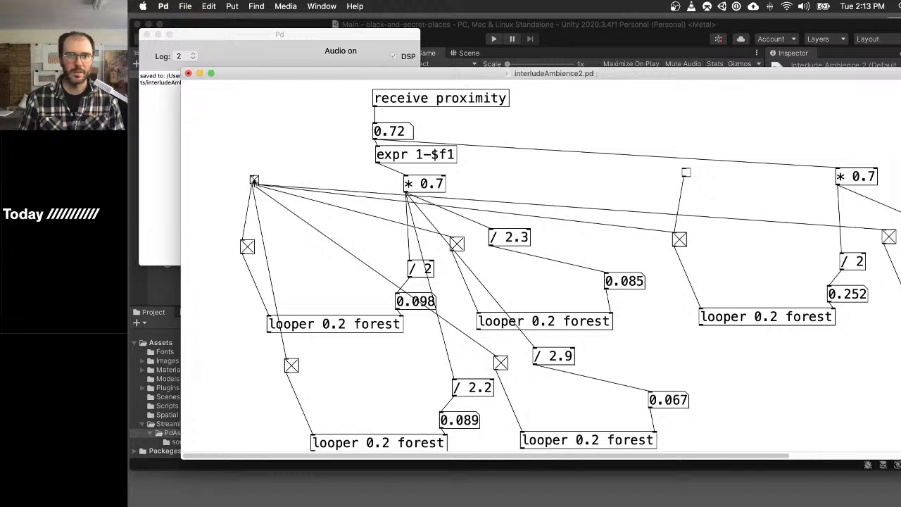
click(254, 181)
- Delete the redundant duplicated master toggle above the copied looper group
scroll(770, 282, right, 5)
key(ctrl+e)
drag(519, 131, 605, 193)
key(BackSpace)
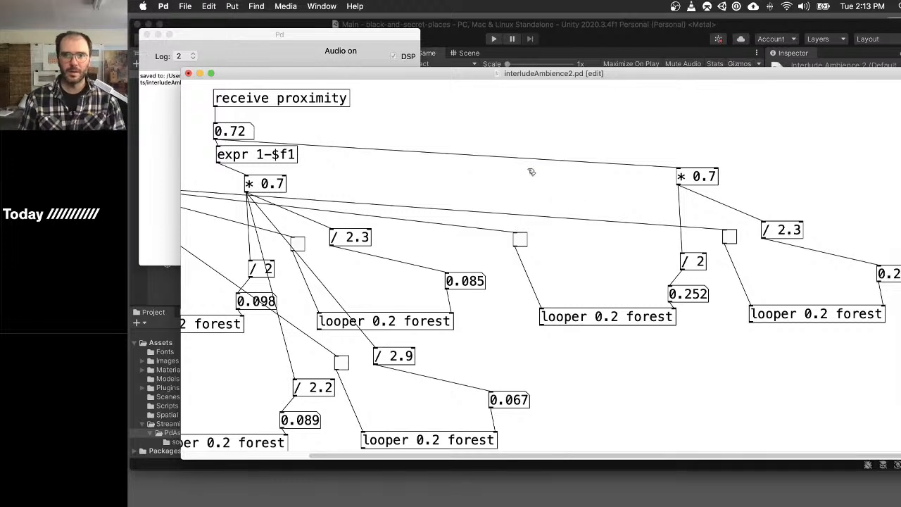
- Duplicate the lower pair of forest loopers with their / 2.2 and / 2.9 chains and place the copies beneath the duplicated upper pair
scroll(524, 275, left, 5)
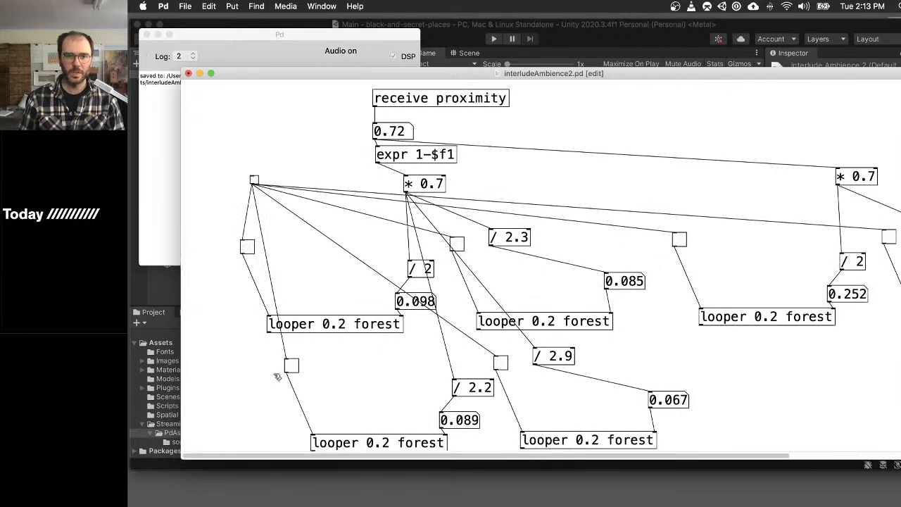
drag(252, 365, 788, 484)
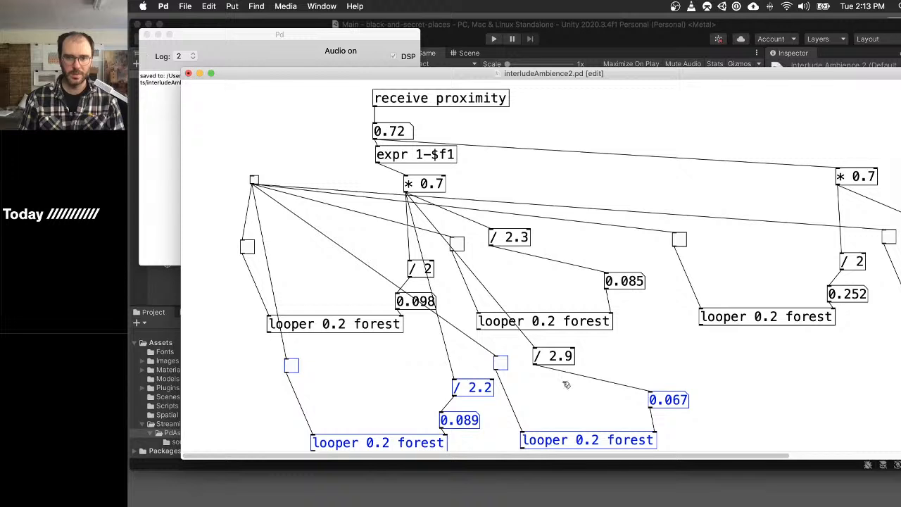
key(super+d)
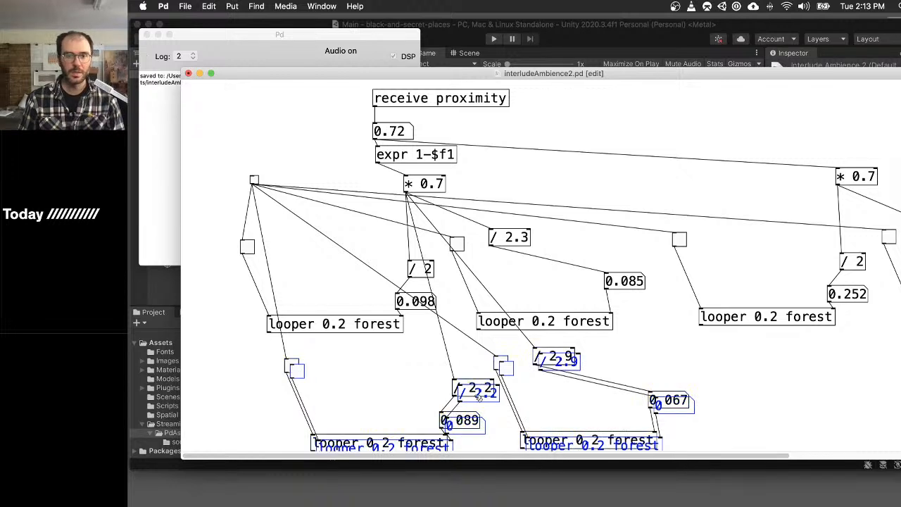
drag(479, 398, 890, 387)
click(860, 368)
scroll(808, 358, right, 6)
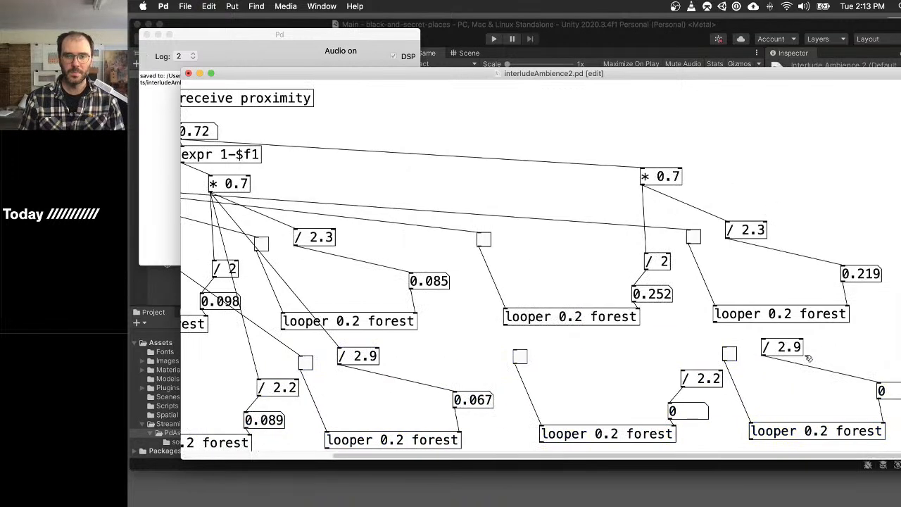
- Widen the patch window and connect the proximity number box to the duplicated / 2.2 object
scroll(218, 142, left, 6)
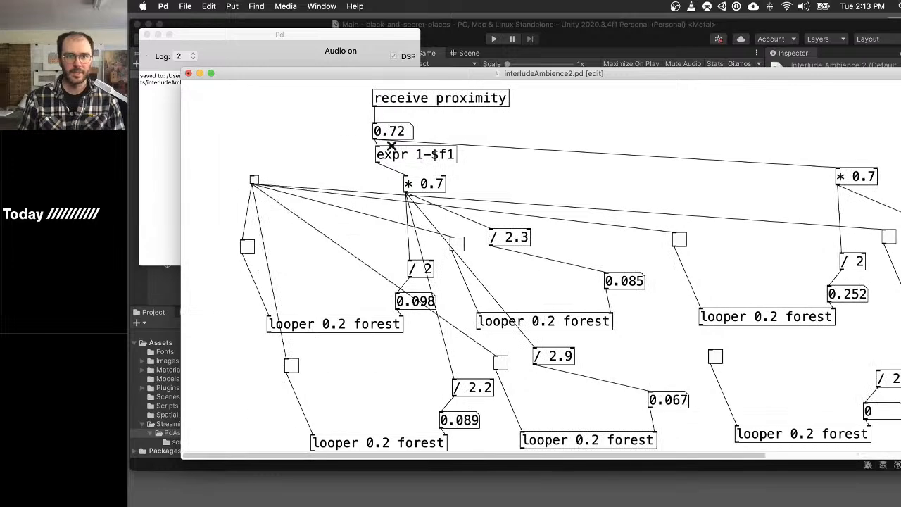
scroll(394, 146, right, 6)
drag(336, 75, 282, 62)
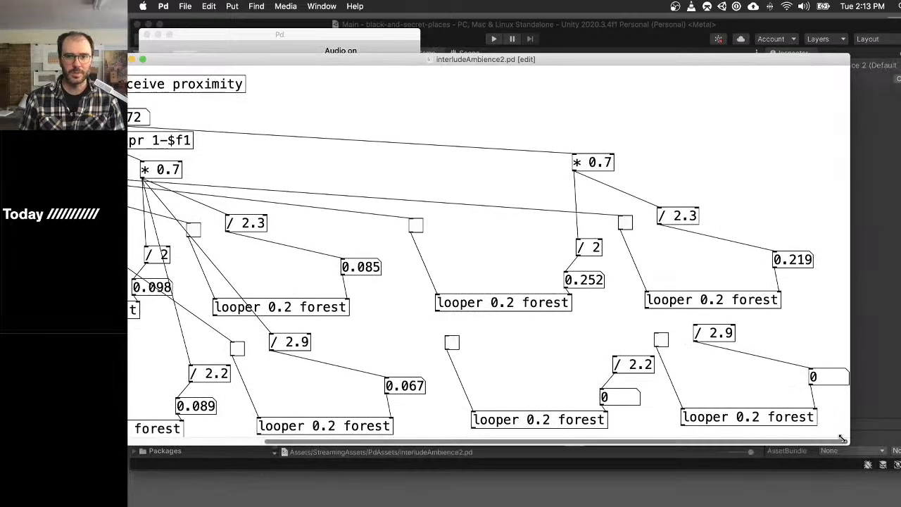
drag(841, 437, 900, 437)
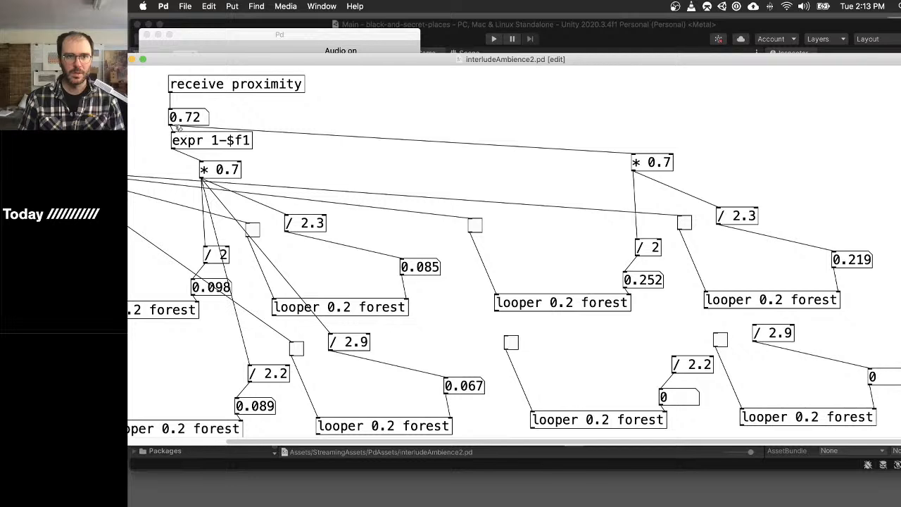
drag(170, 124, 673, 360)
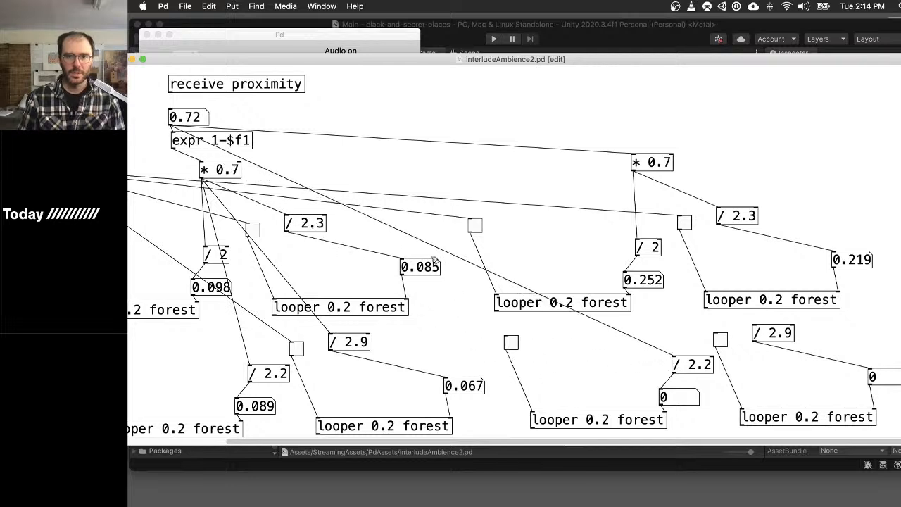
- Connect the proximity number box to the duplicated / 2.9 object and the master toggle to both lower duplicated loopers' toggles
drag(171, 127, 755, 328)
scroll(401, 214, left, 5)
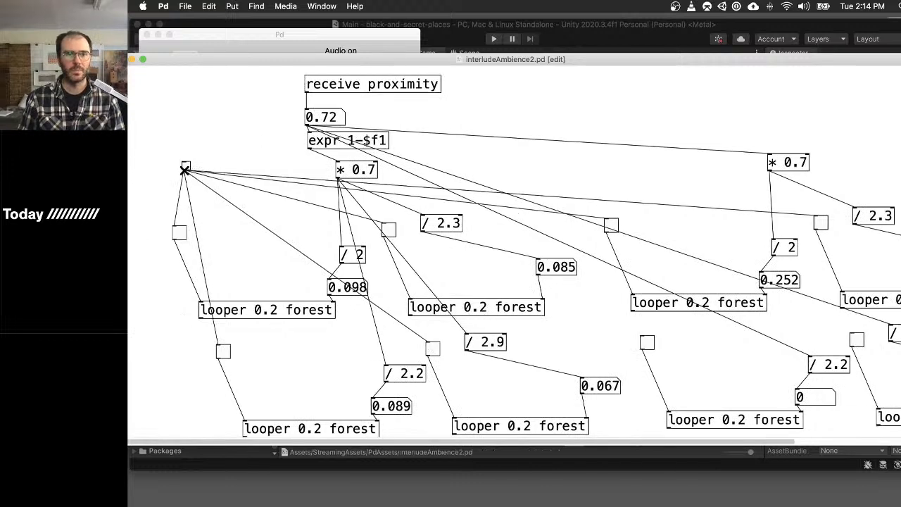
drag(185, 170, 655, 352)
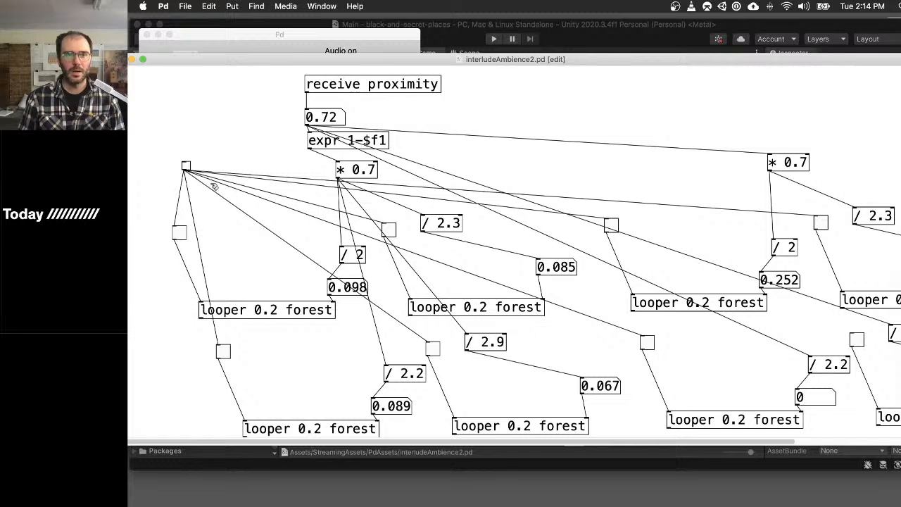
drag(185, 170, 855, 341)
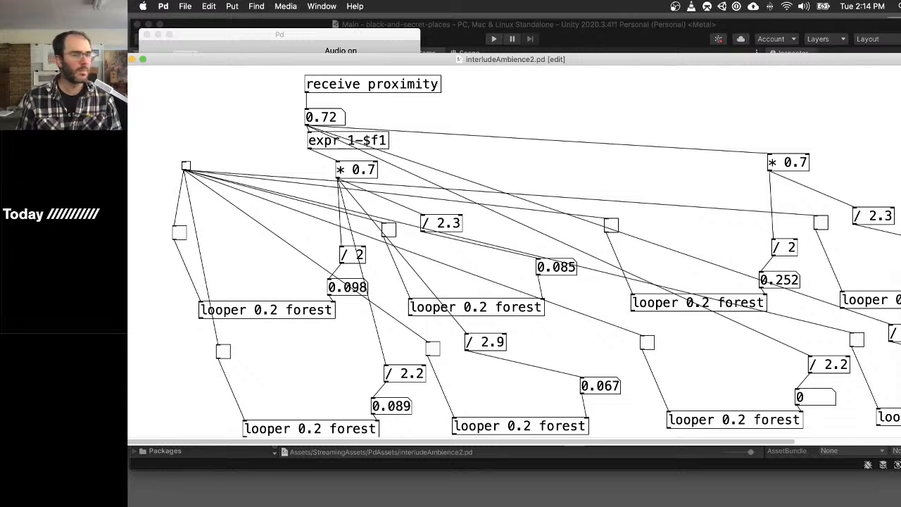
click(603, 28)
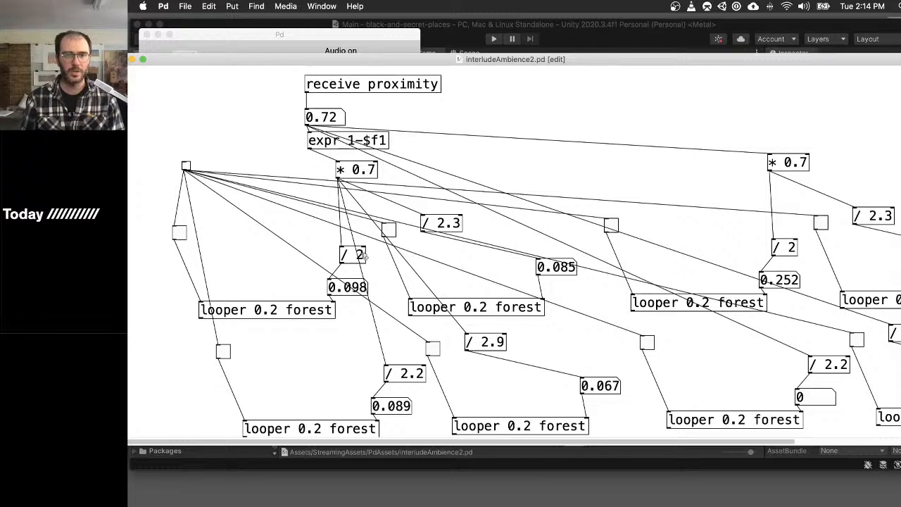
- Leave edit mode, test the loopers with proximity at 0.58 and the master toggle, and inspect a duplicated looper's internal patch
key(super+e)
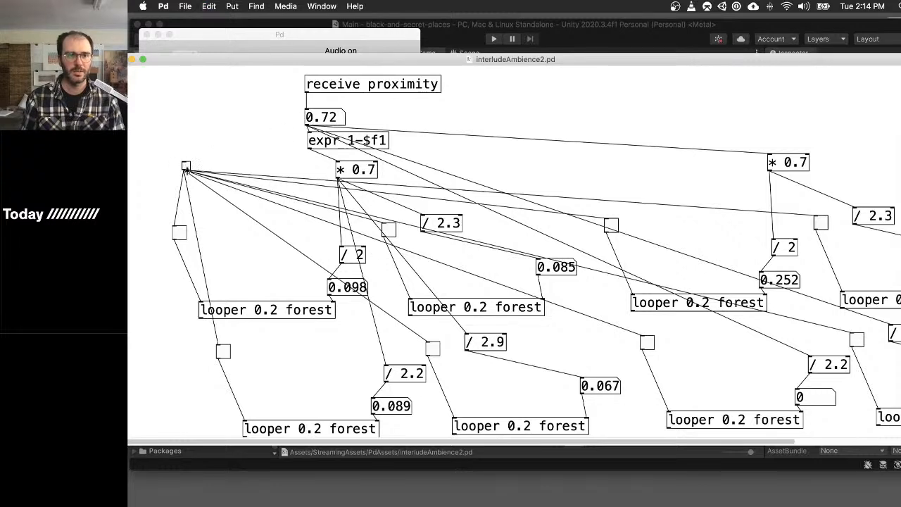
mouse_move(332, 119)
shift+mouse_down()
mouse_move(331, 139)
mouse_move(339, 116)
mouse_move(336, 127)
shift+mouse_up()
click(187, 167)
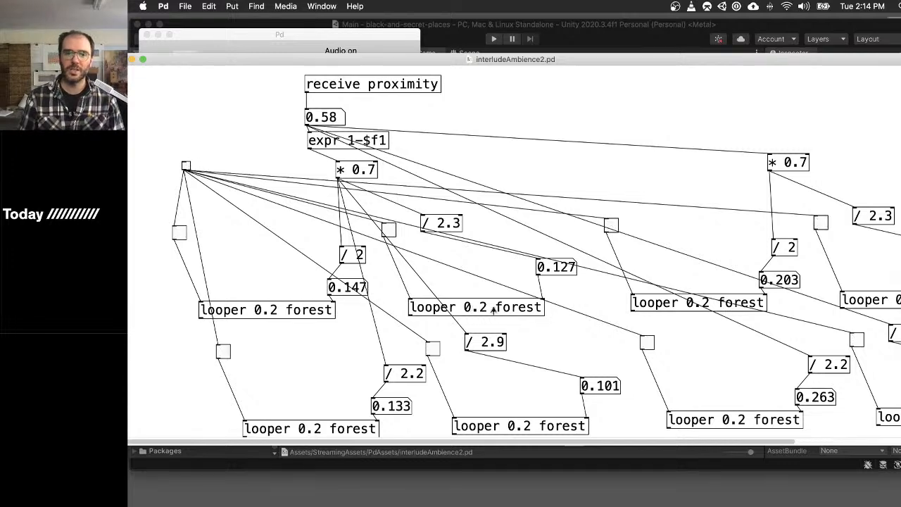
click(702, 306)
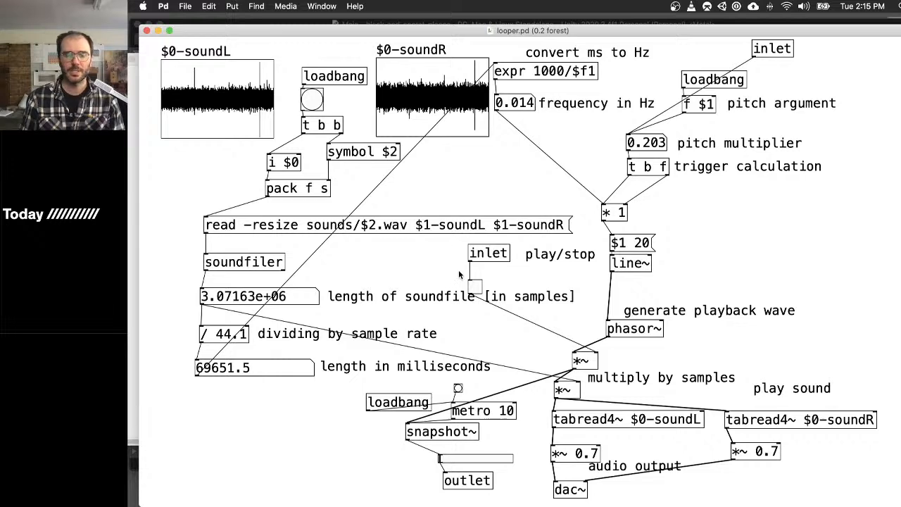
key(super+w)
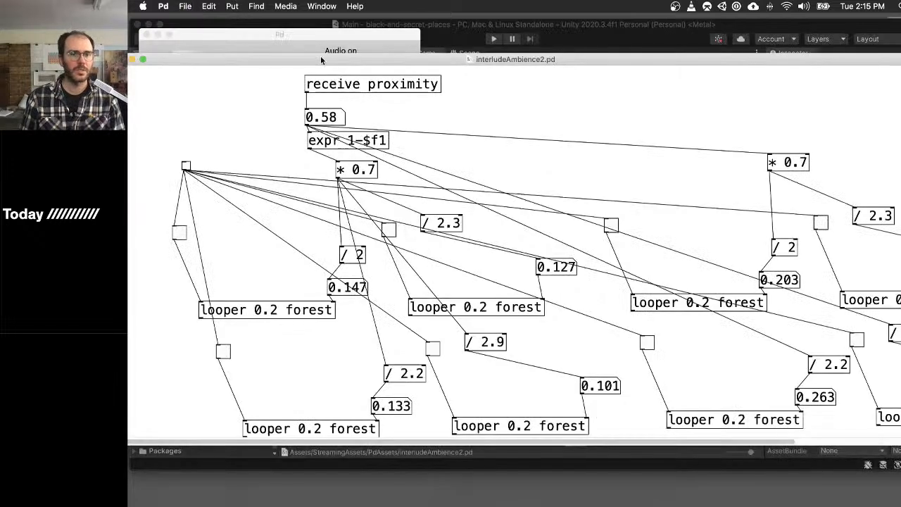
- Switch all loopers on with the master toggle, then save and close the interludeAmbience2 patch
drag(224, 62, 268, 56)
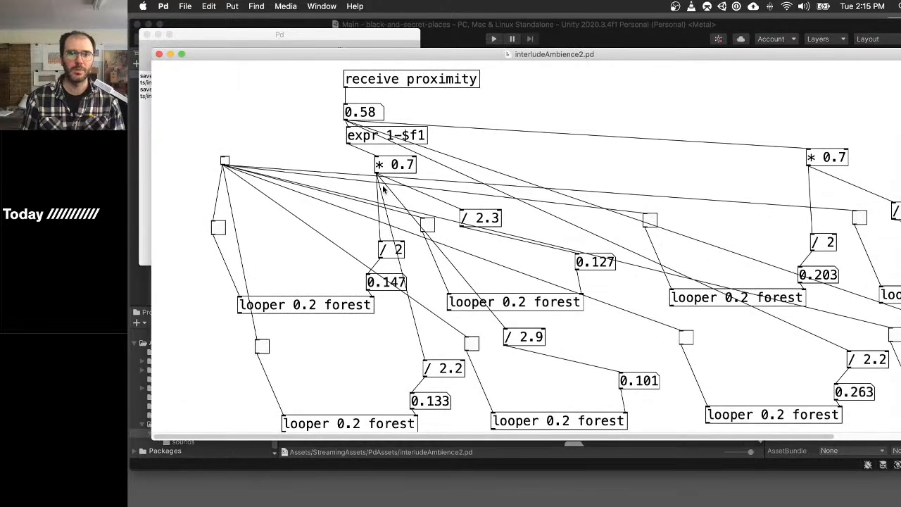
click(224, 161)
key(super+s)
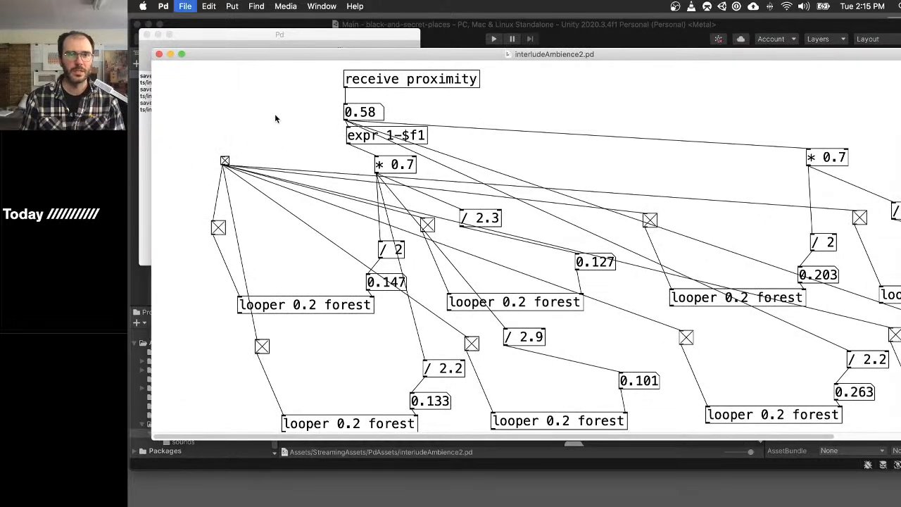
key(super+w)
- Switch to Unity and examine Interlude 1's proximity sphere and ambient sound components, and Interlude 2's contents and place in the scene
click(614, 23)
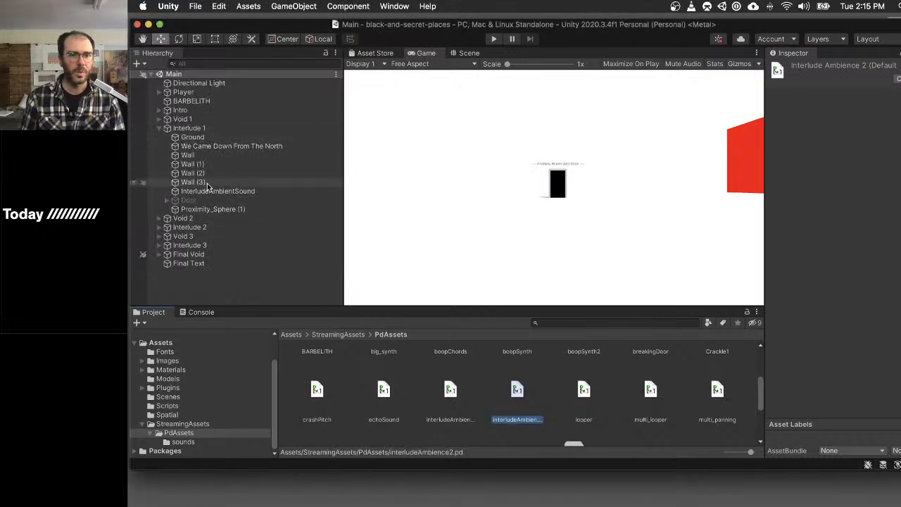
click(232, 211)
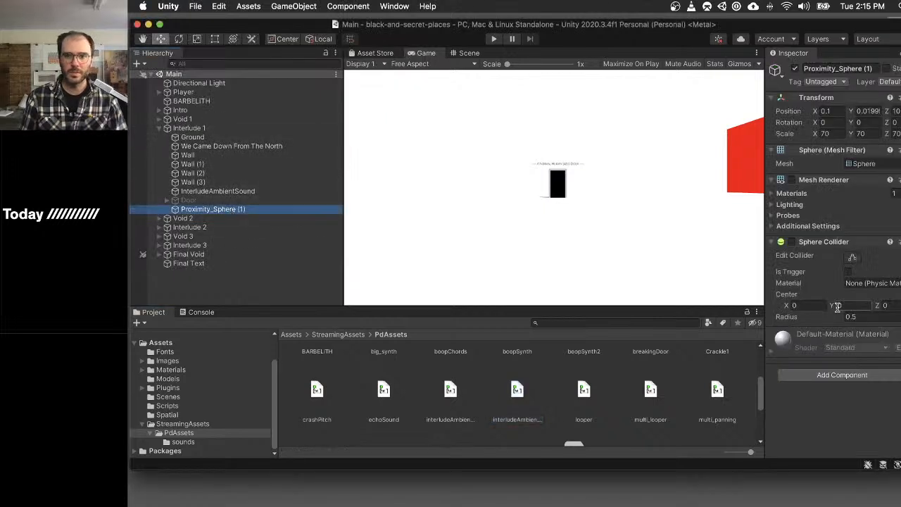
click(220, 193)
scroll(820, 305, down, 10)
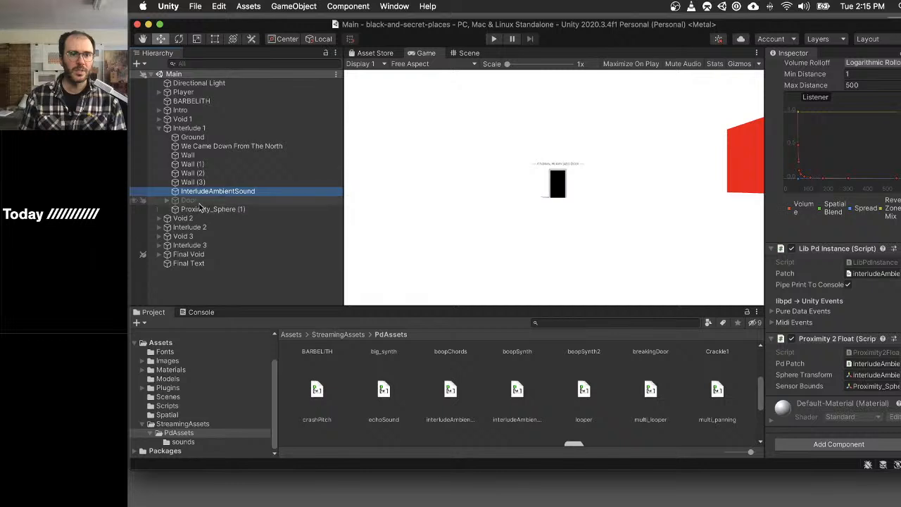
click(162, 230)
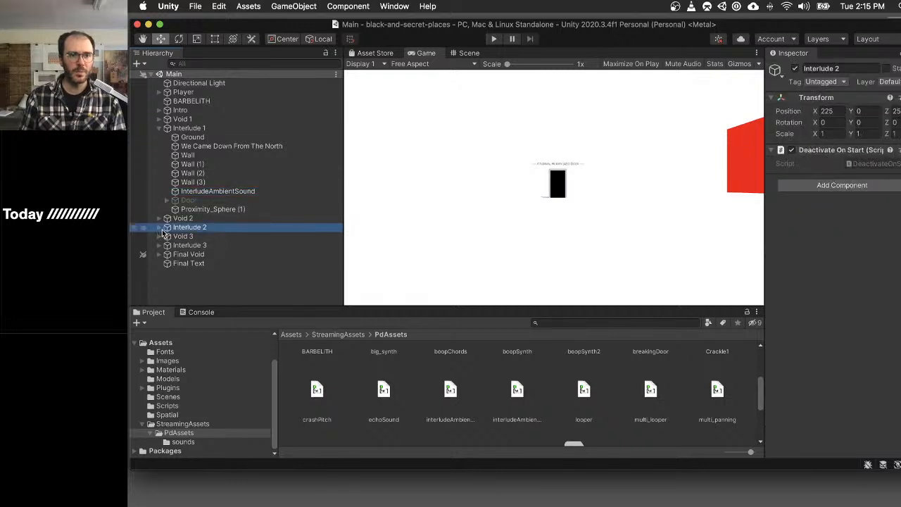
click(159, 227)
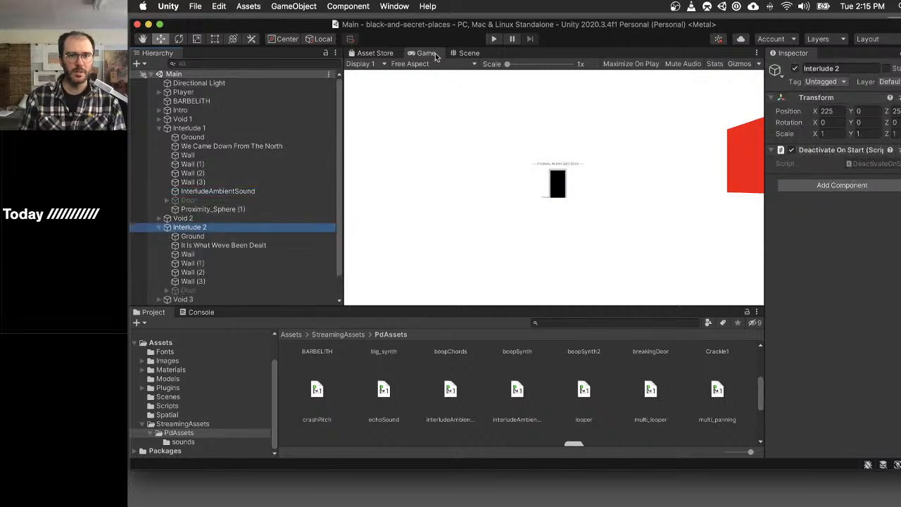
click(468, 53)
scroll(607, 209, down, 8)
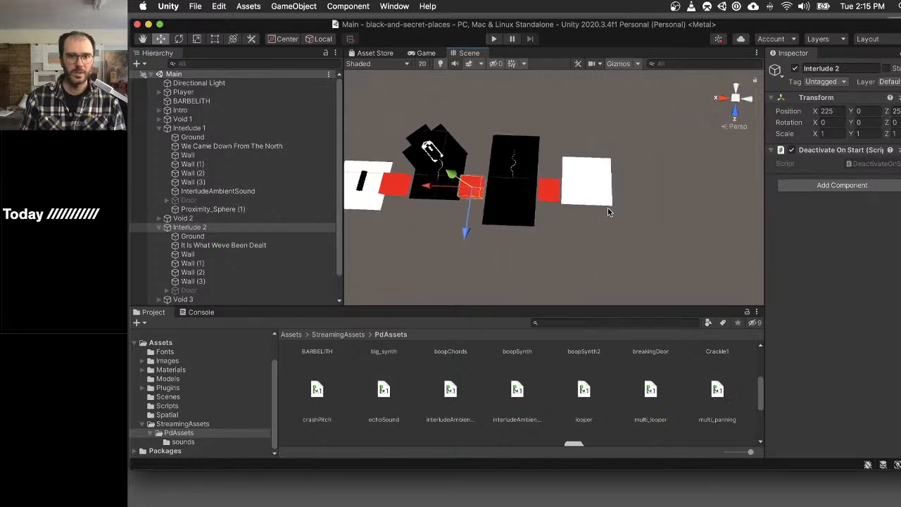
- Duplicate Interlude 1's InterludeAmbientSound and Proximity_Sphere (1) together and place the copies inside the Interlude 2 group
click(190, 128)
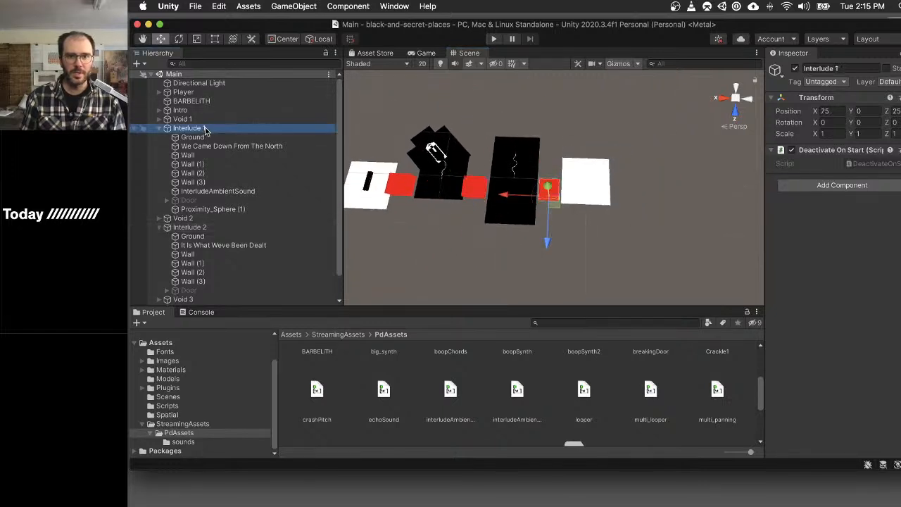
click(207, 210)
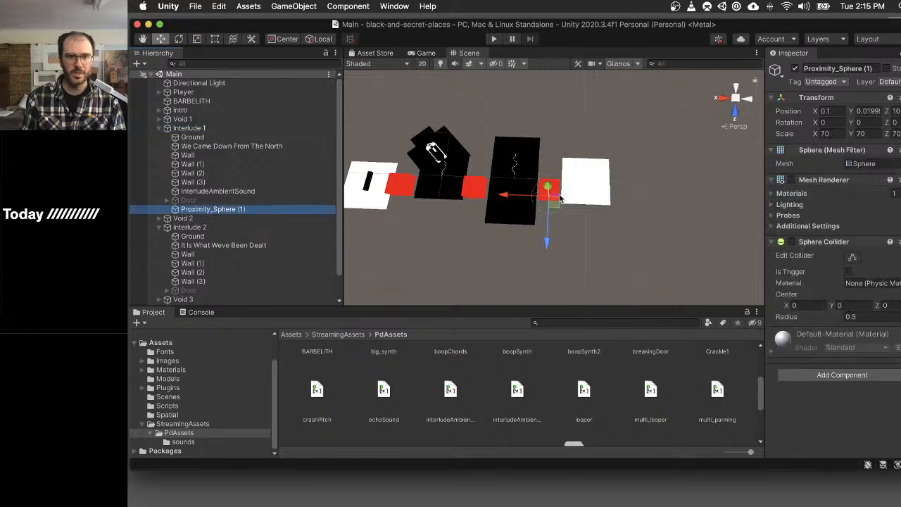
key(f)
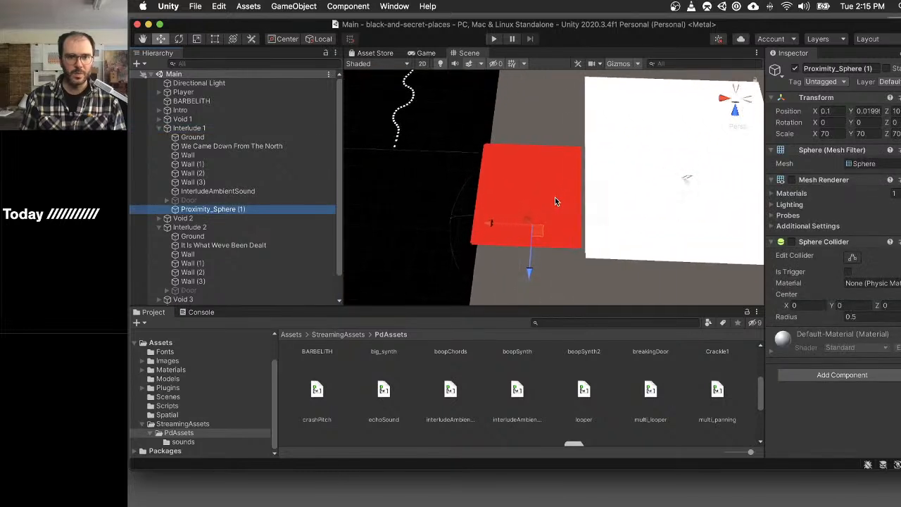
click(224, 192)
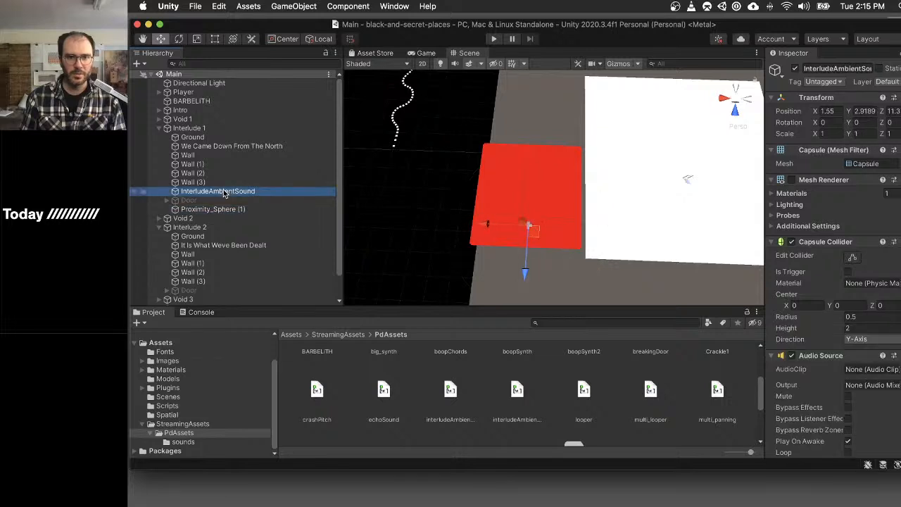
click(226, 208)
super+click(228, 192)
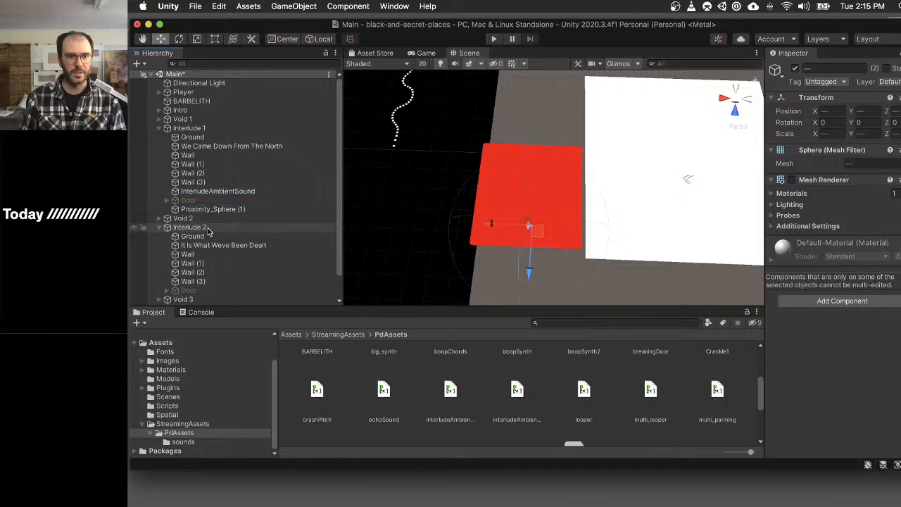
key(super+d)
drag(241, 218, 216, 251)
- Move the copied ambient sound and proximity sphere across the scene from Interlude 1's red room into Interlude 2's red room
key(f)
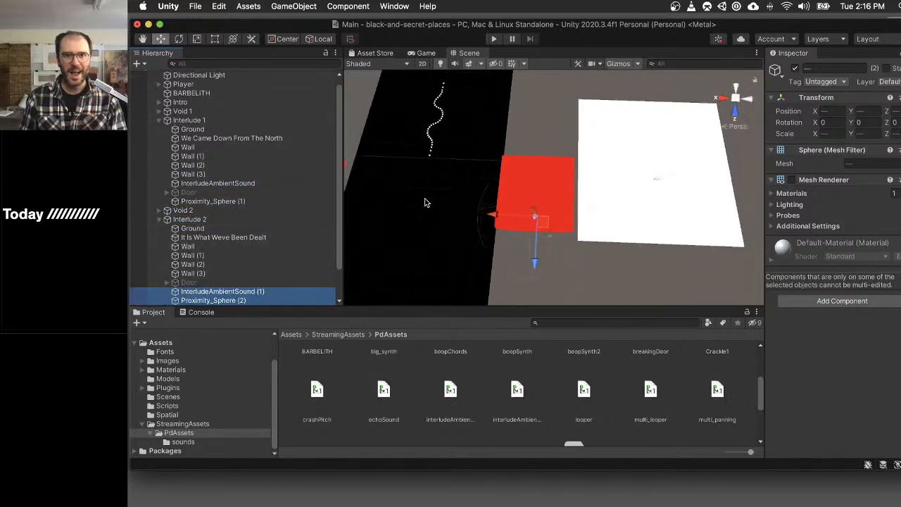
drag(555, 221, 347, 194)
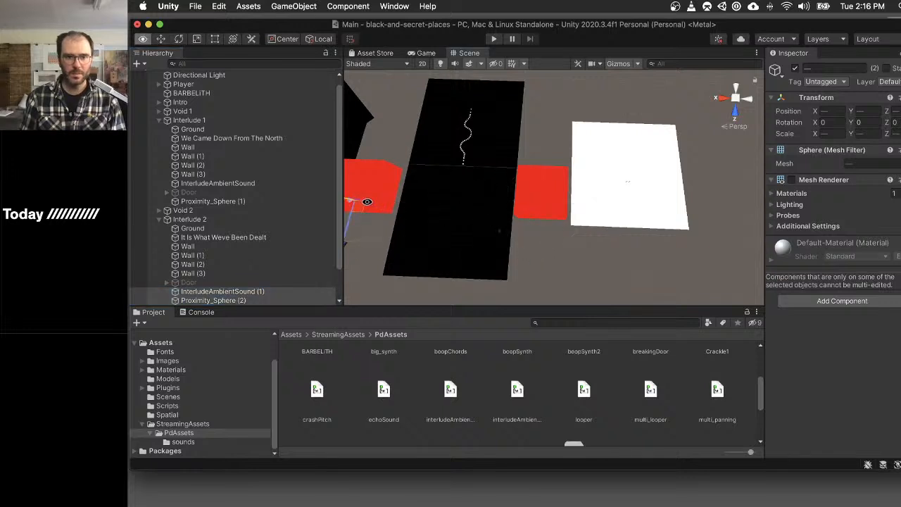
key(f)
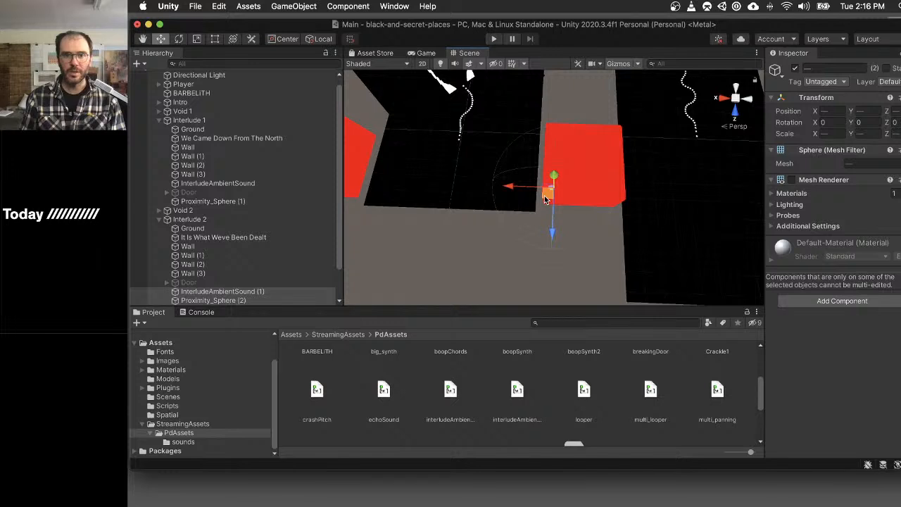
drag(546, 199, 579, 188)
scroll(579, 188, up, 5)
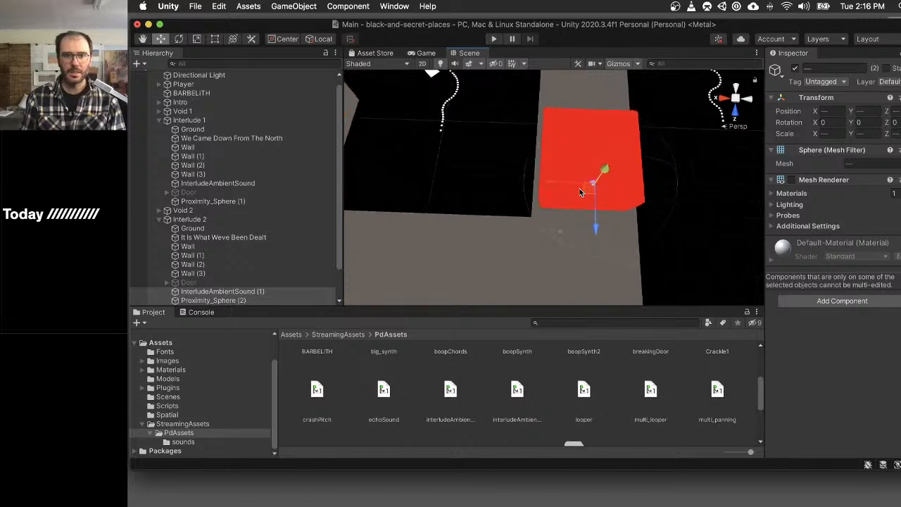
- Align the copied ambient sound and proximity sphere with the position of Interlude 2's Door
click(209, 285)
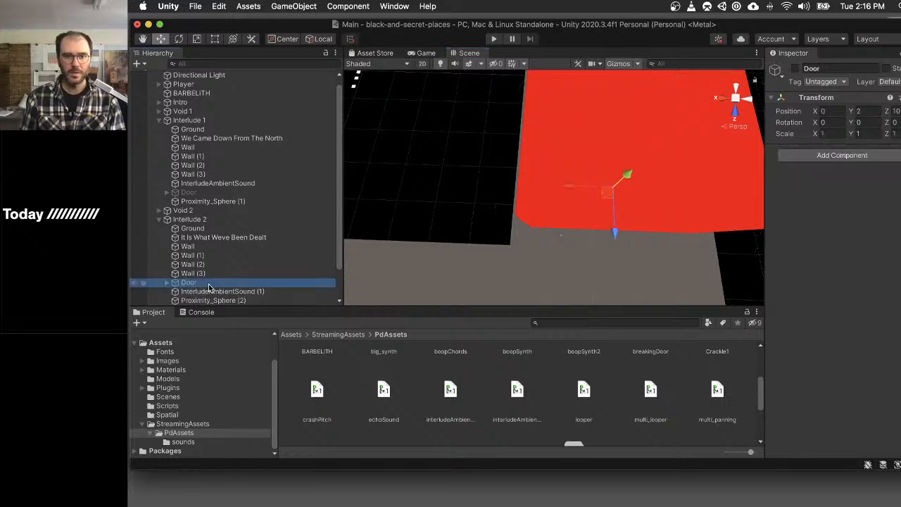
click(211, 291)
shift+click(222, 300)
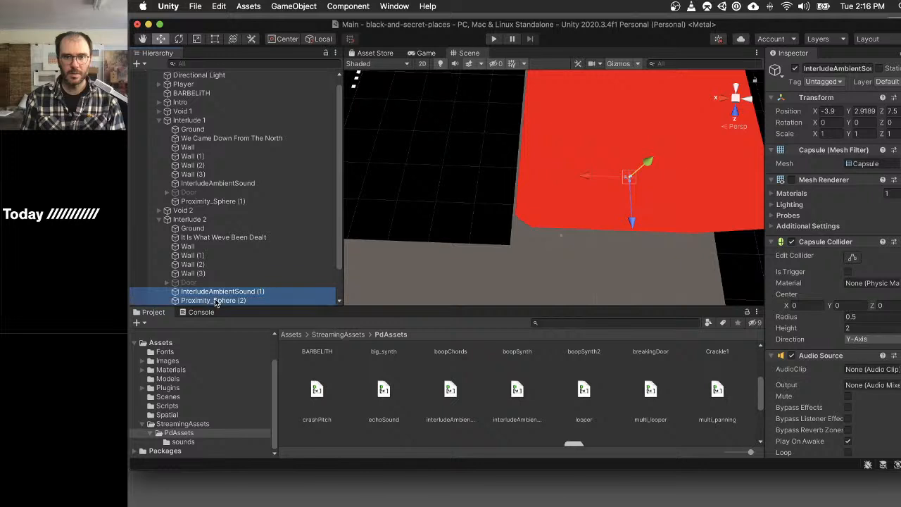
drag(629, 189, 604, 199)
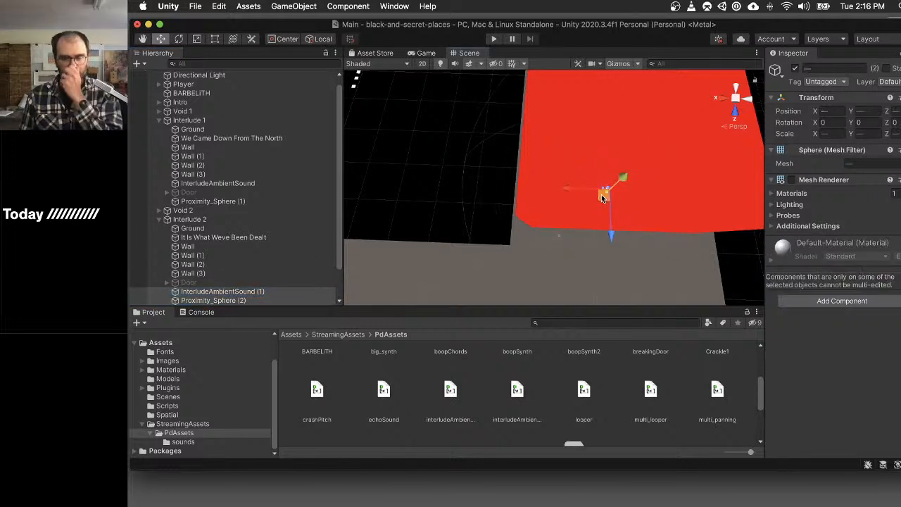
scroll(615, 161, down, 6)
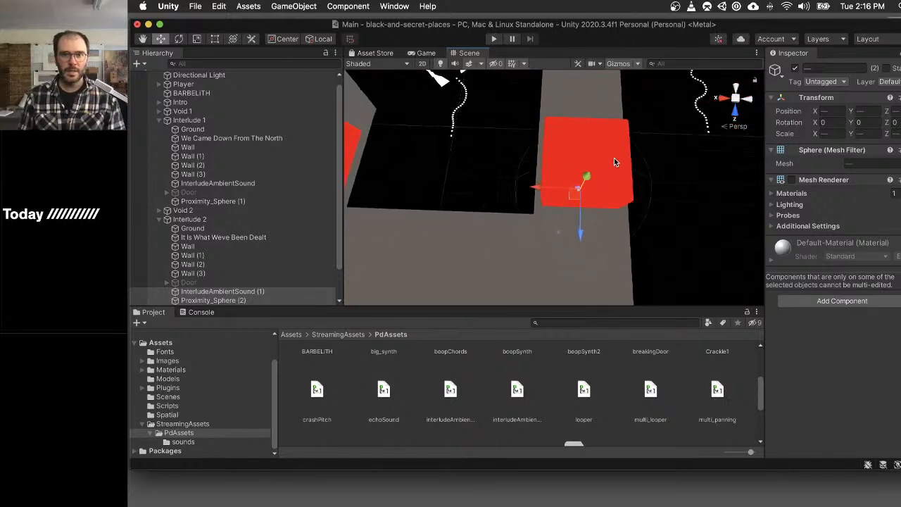
scroll(613, 162, down, 3)
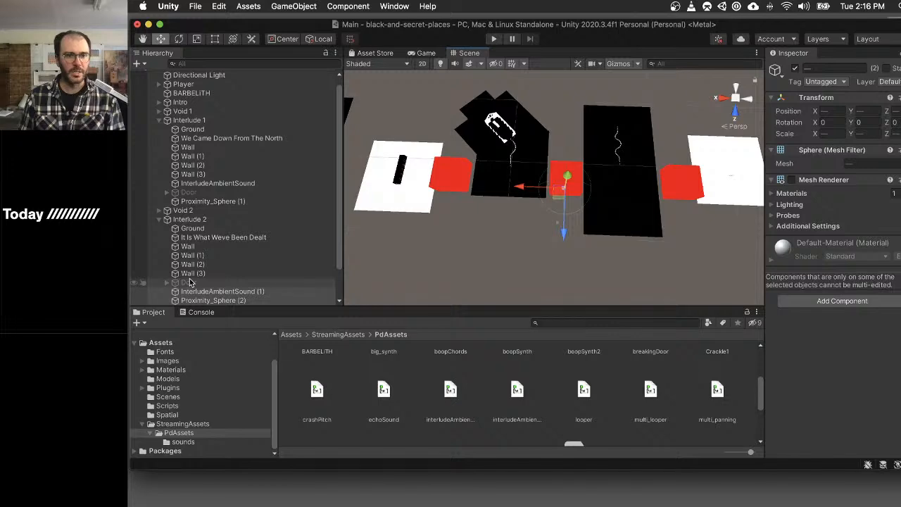
- On InterludeAmbientSound (1), set Proximity 2 Float's Sensor Bounds to Proximity_Sphere (2) and its Sphere Transform to InterludeAmbientSound (1)
click(246, 283)
click(249, 291)
scroll(851, 303, down, 10)
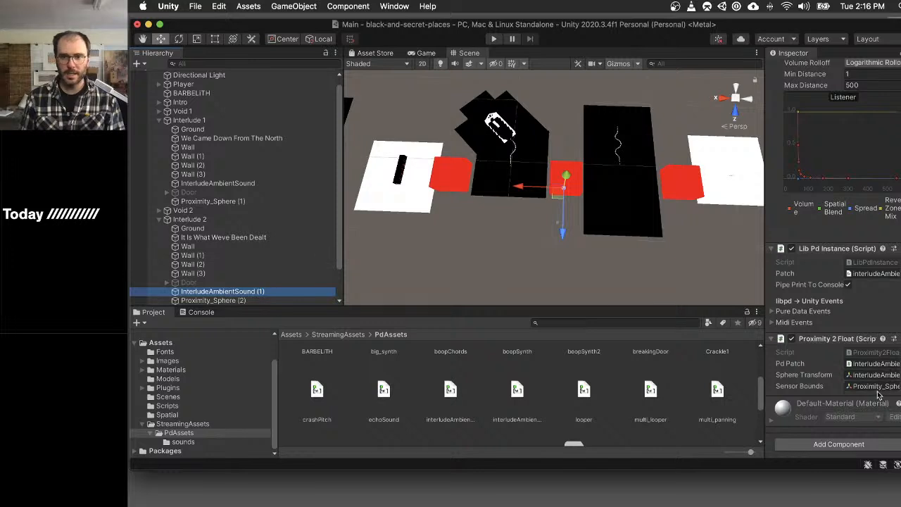
drag(235, 300, 878, 388)
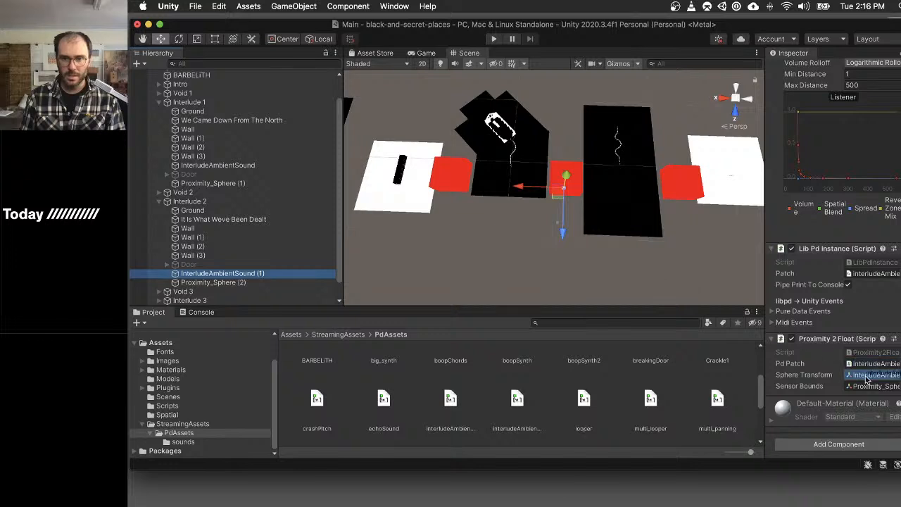
drag(231, 273, 234, 276)
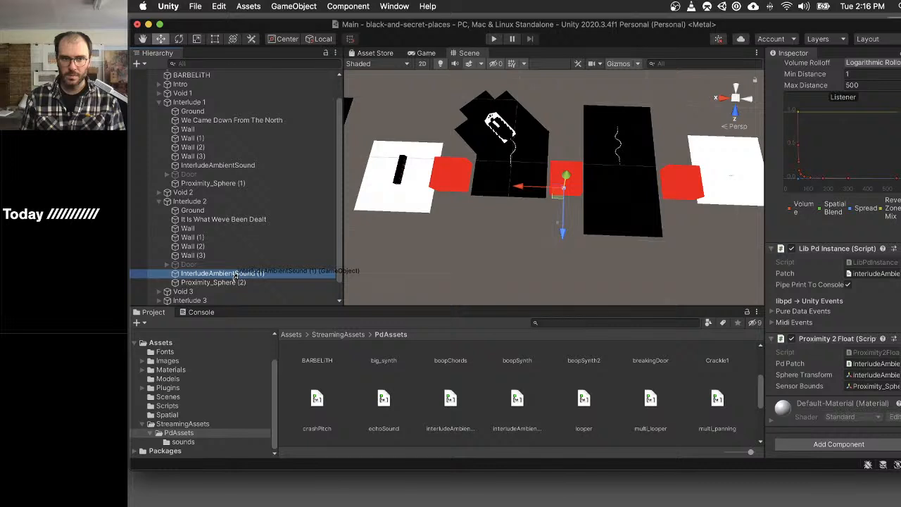
drag(234, 275, 885, 380)
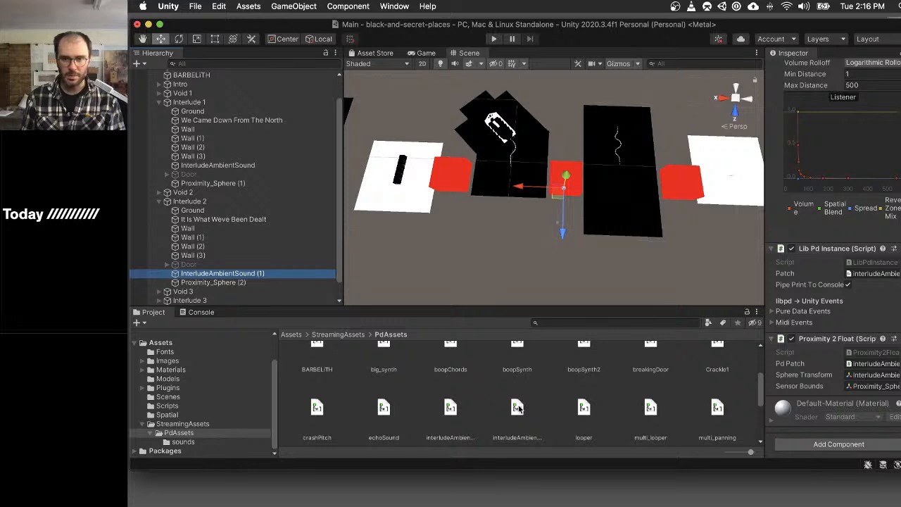
- On InterludeAmbientSound (1), set Lib Pd Instance's Patch to interludeAmbience2 and Proximity 2 Float's Pd Patch to InterludeAmbientSound (1)
drag(519, 409, 873, 367)
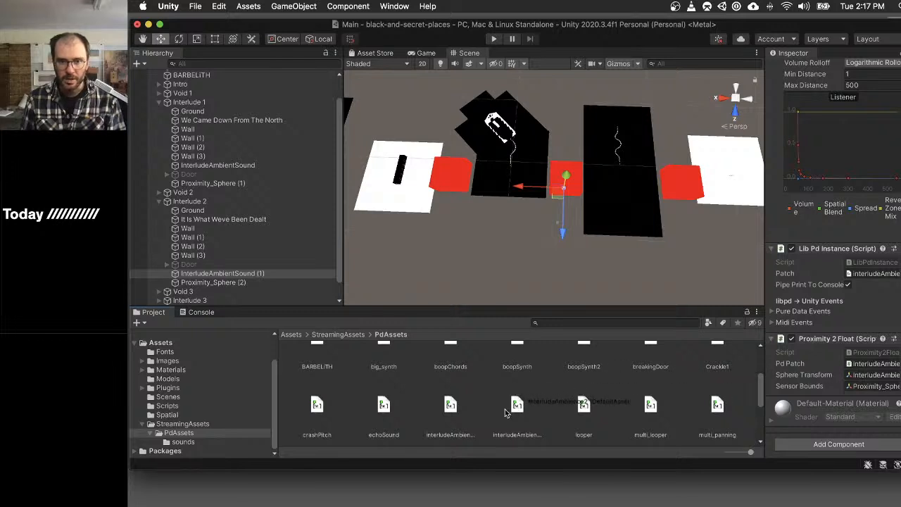
drag(517, 405, 858, 365)
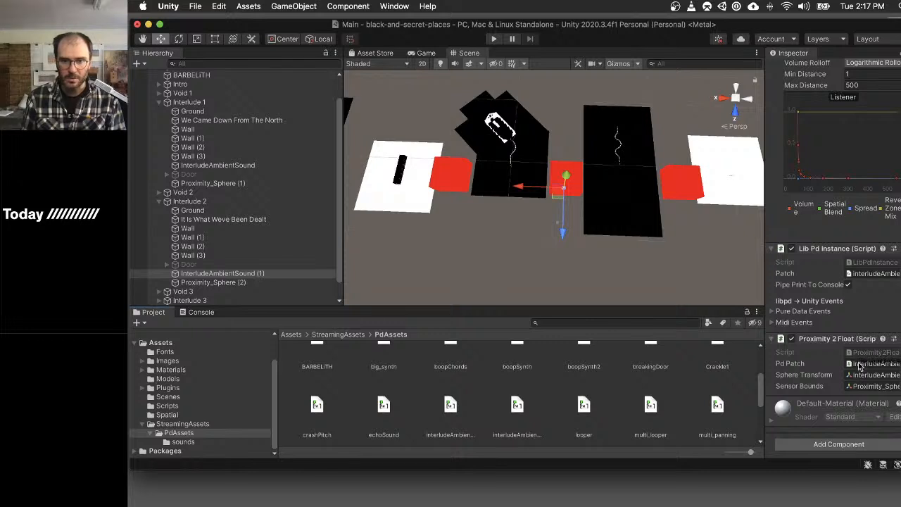
drag(858, 366, 857, 275)
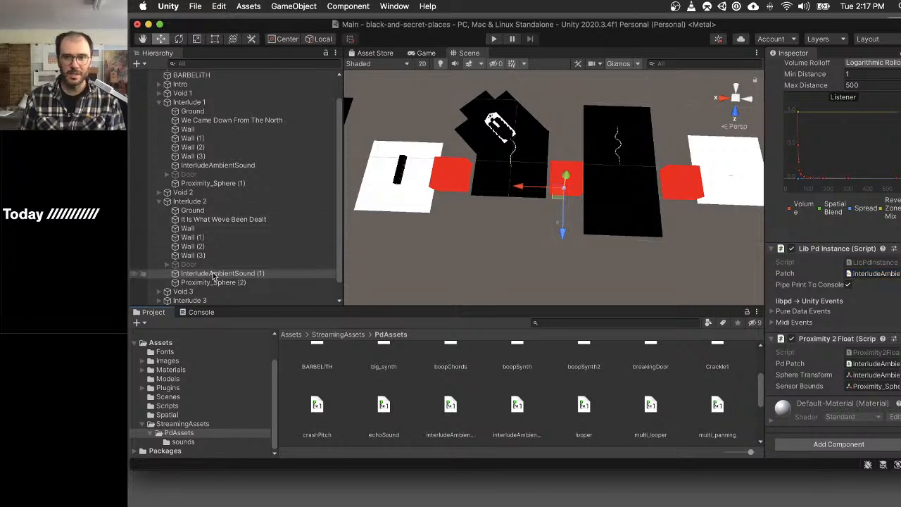
drag(211, 276, 868, 369)
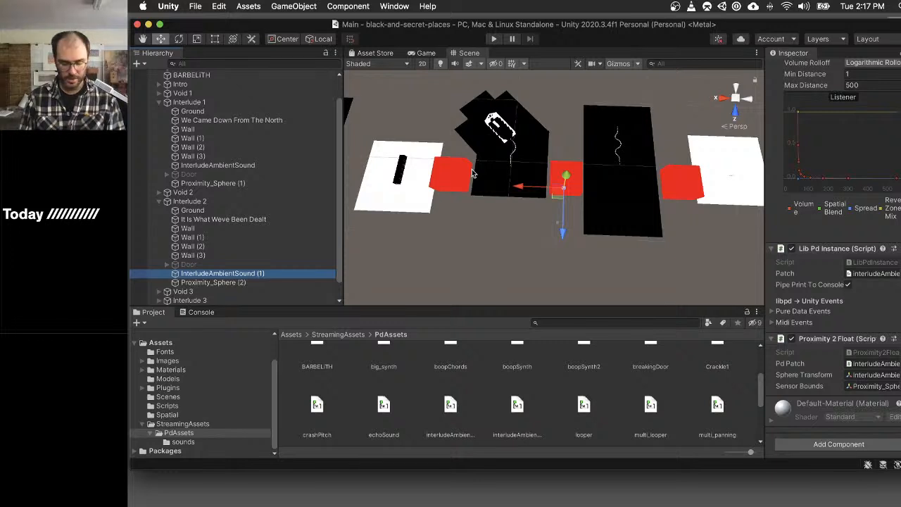
- Play-test the scene through the voids and interludes to hear the new ambience, and stop the playback
key(super+p)
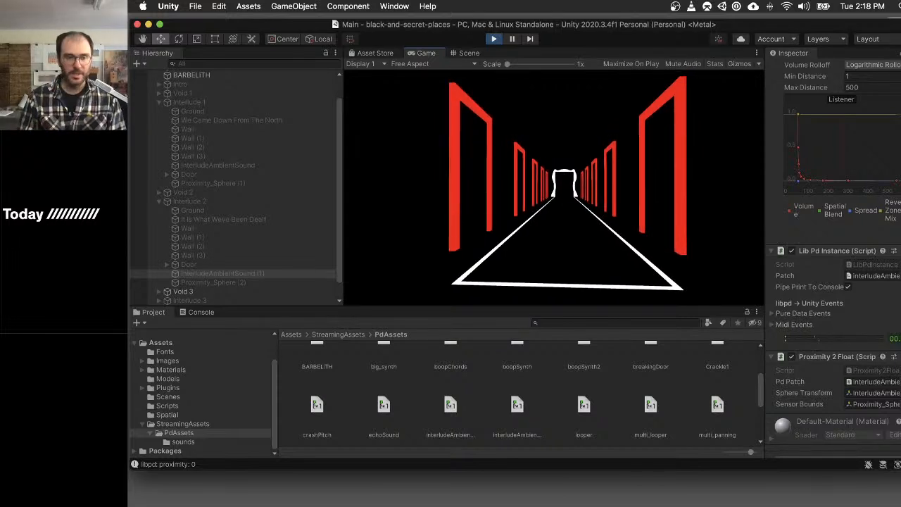
key(super+p)
key(super+p)
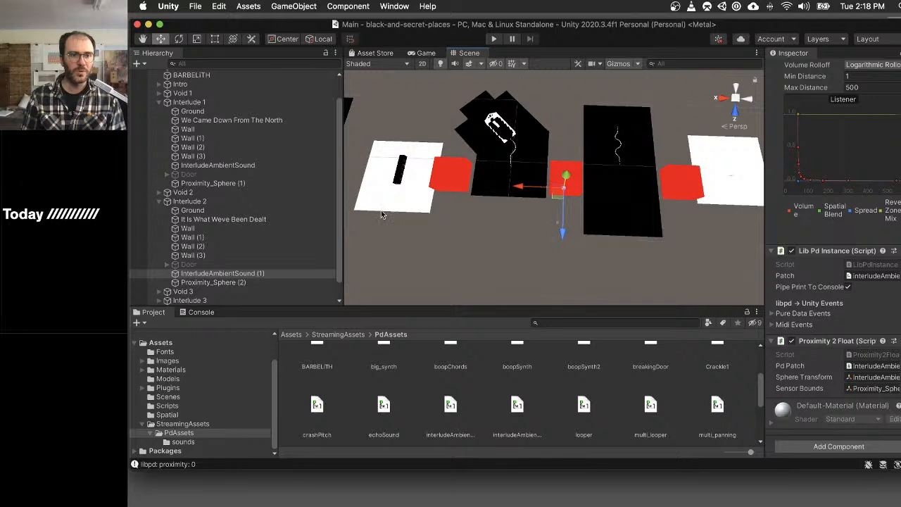
- Duplicate Void 1's ambientSound object and place the copy inside the Void 2 group
click(162, 195)
click(159, 193)
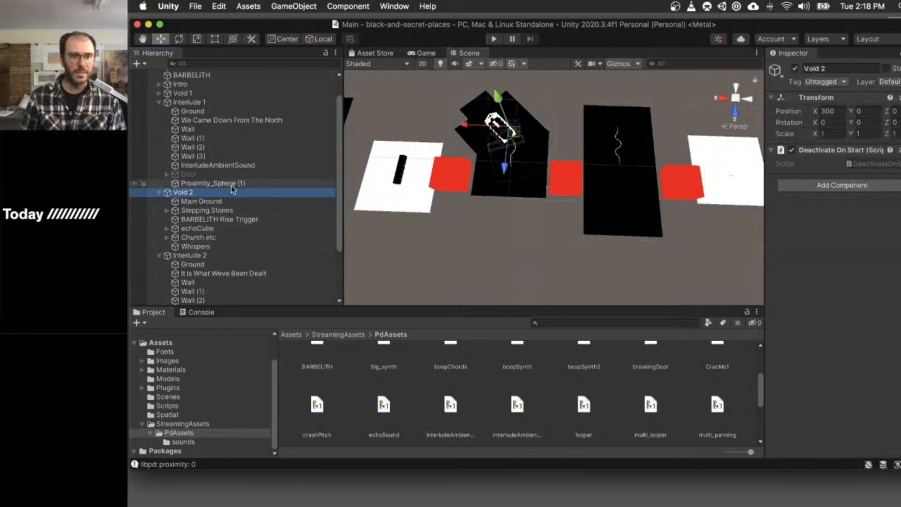
click(159, 93)
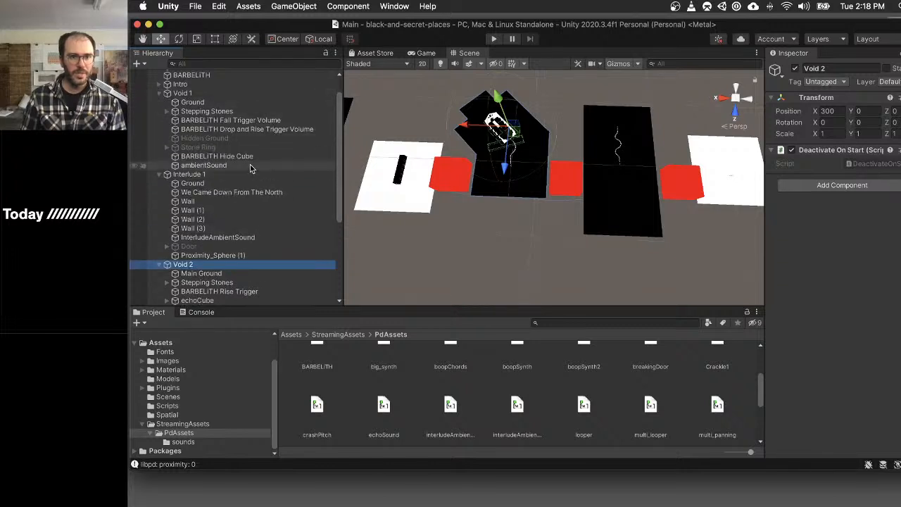
click(204, 164)
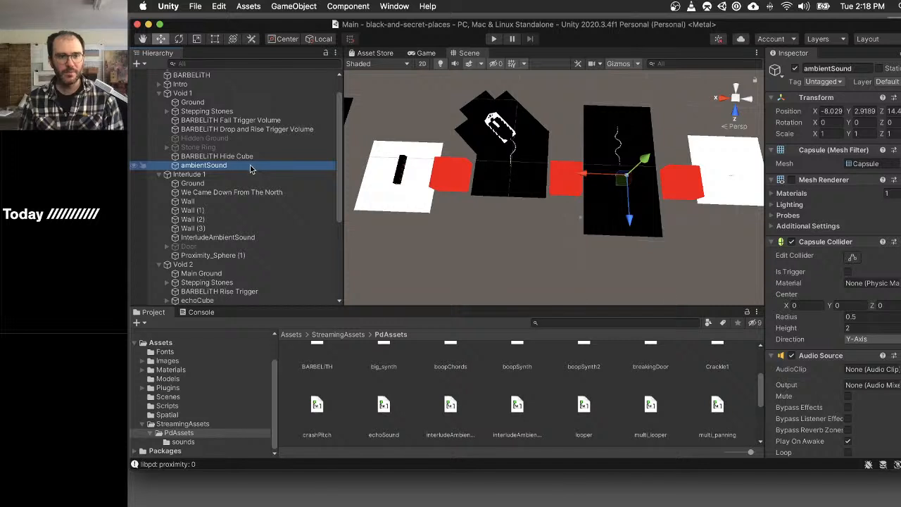
scroll(257, 197, down, 5)
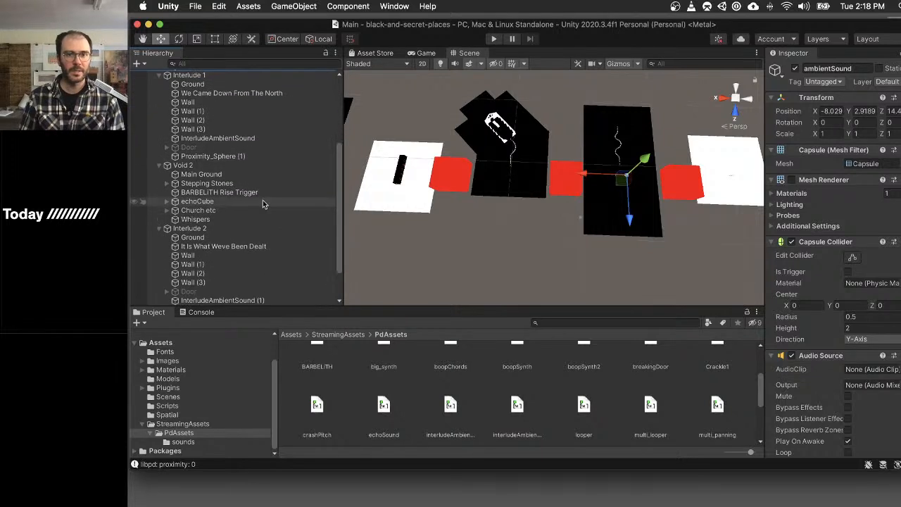
key(super+d)
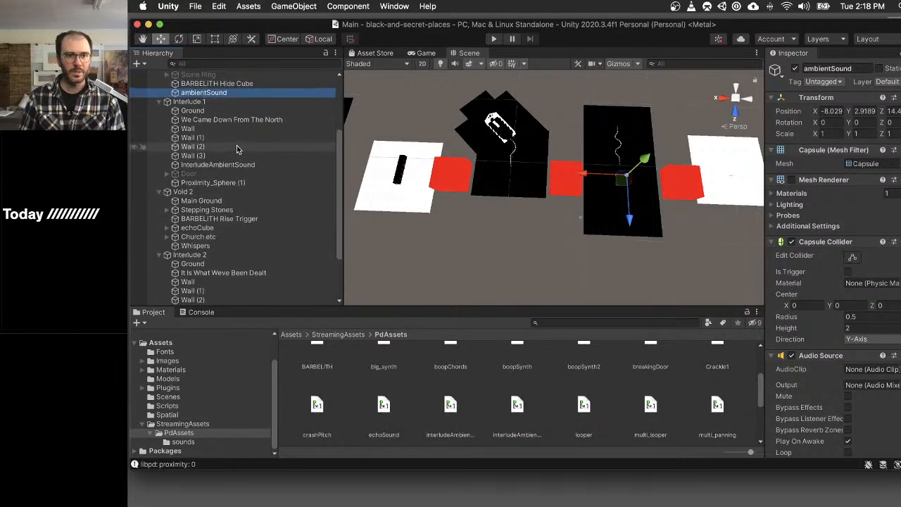
drag(214, 101, 216, 208)
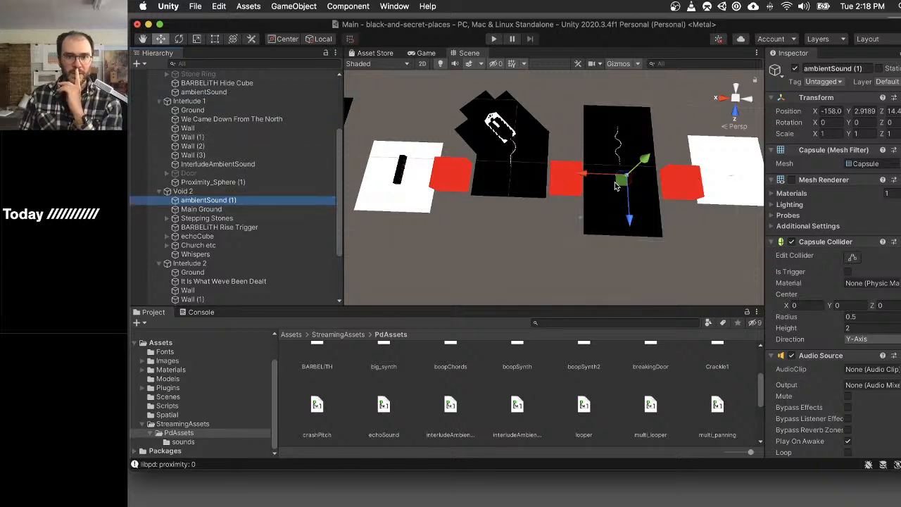
- Move the copied ambientSound (1) across the scene into Void 2's black area, to about X 10.7
drag(621, 184, 499, 187)
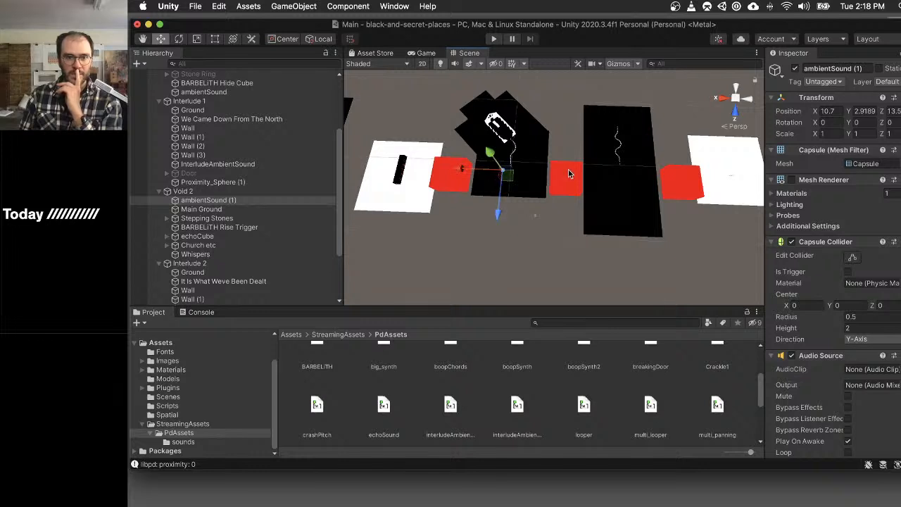
click(227, 92)
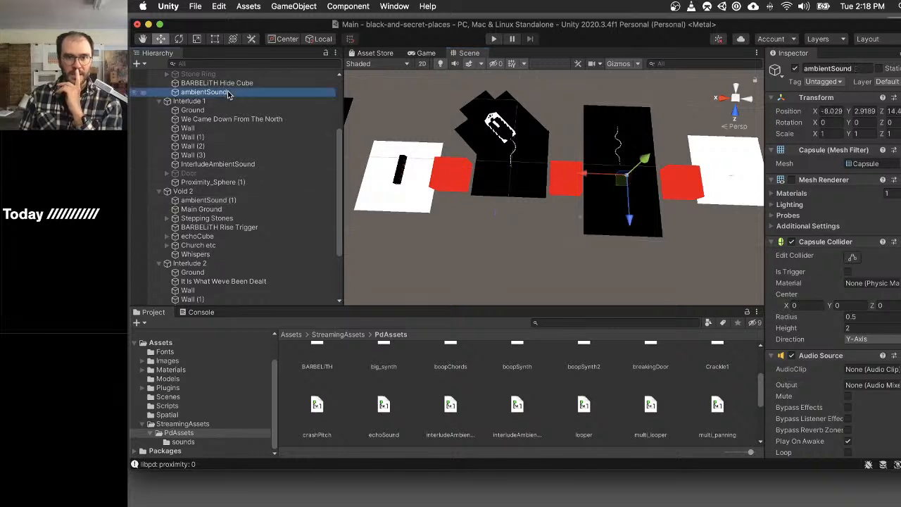
click(211, 199)
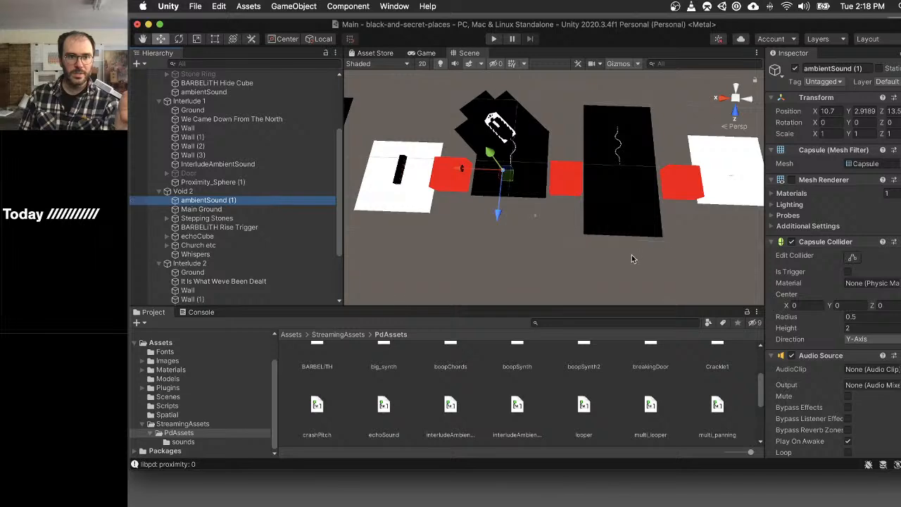
- Check which Pd patch ambientSound (1) uses and review the contents of the multi_looper patch
scroll(869, 289, down, 10)
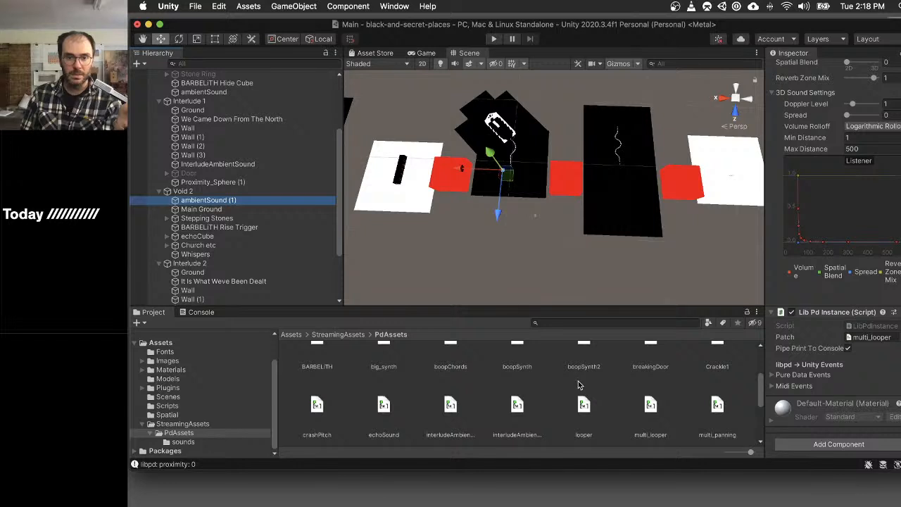
scroll(594, 388, down, 2)
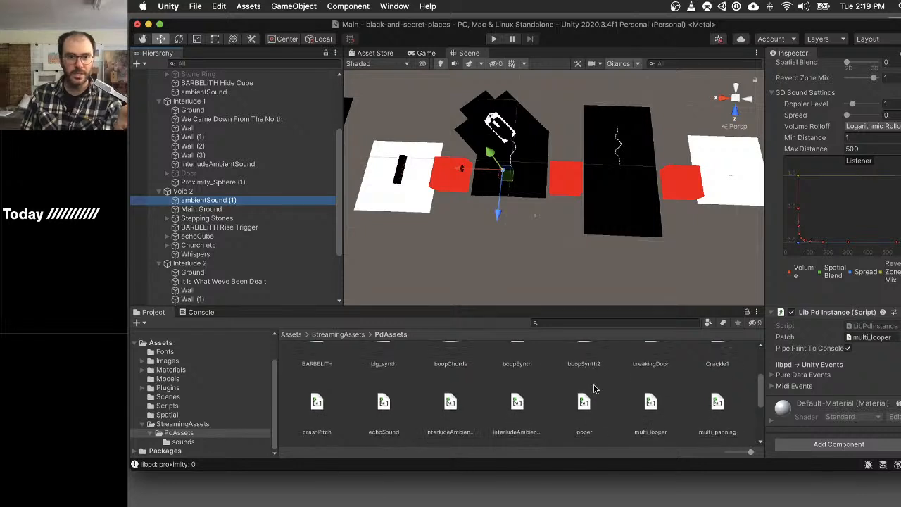
scroll(595, 388, down, 2)
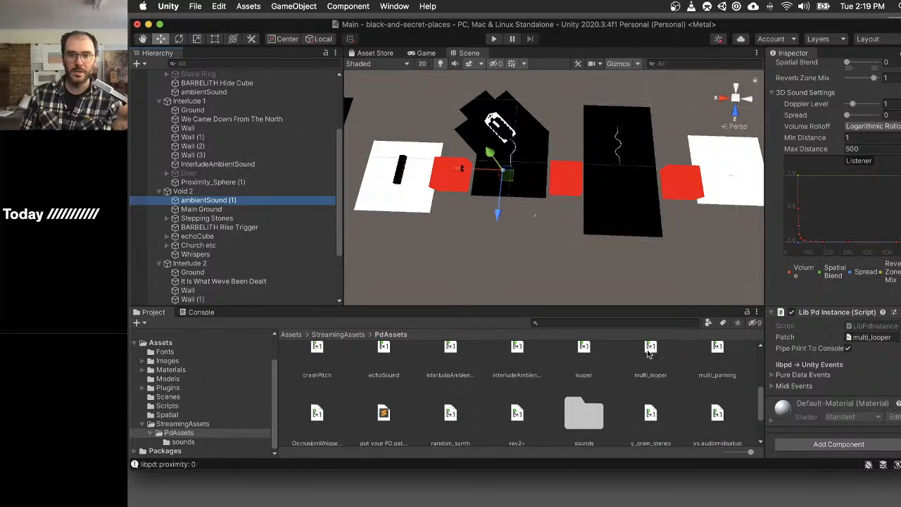
click(648, 354)
double_click(648, 396)
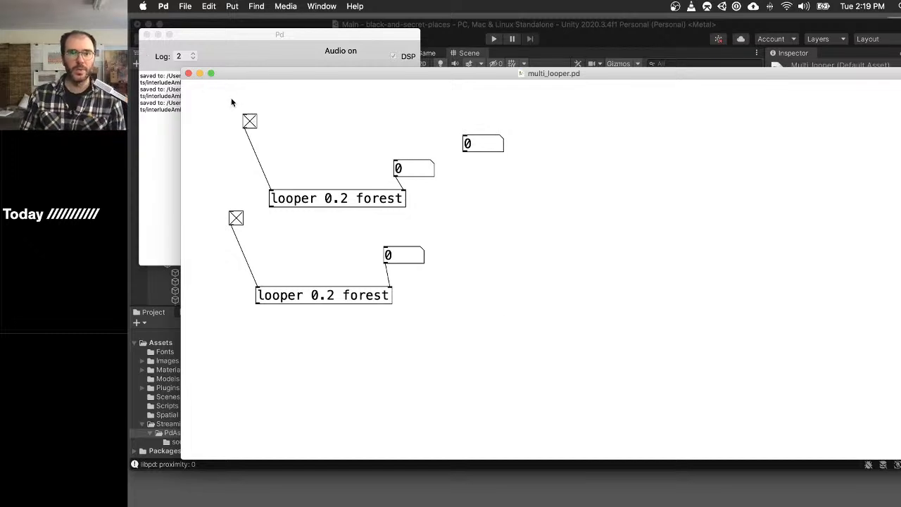
click(188, 74)
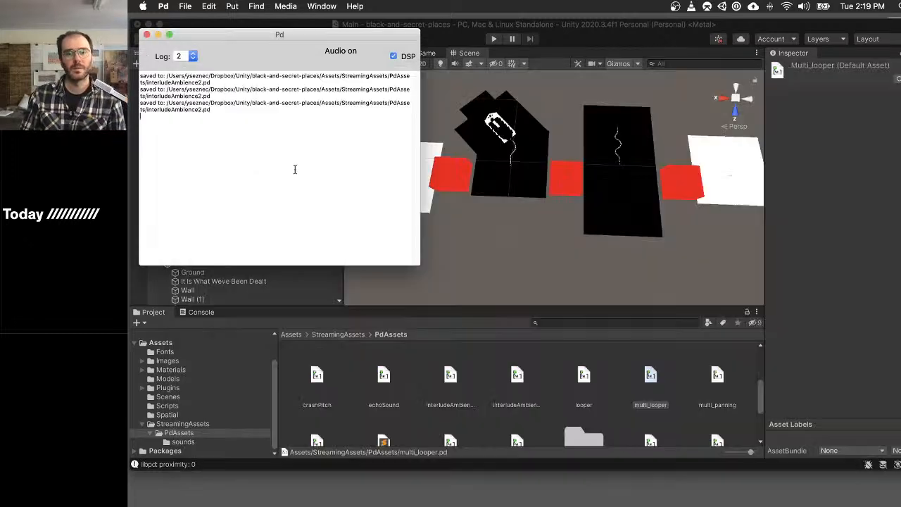
- Duplicate the multi_looper patch in PdAssets and name the copy multi_looper2
click(706, 390)
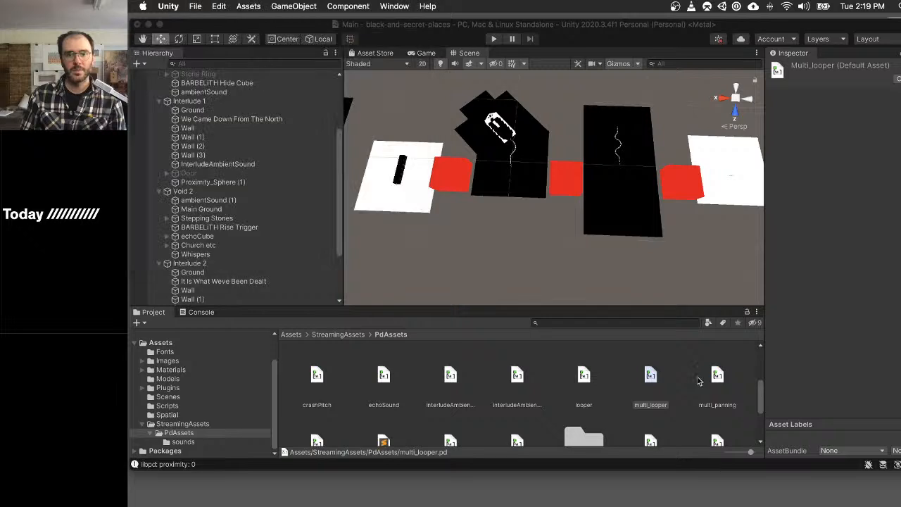
click(652, 377)
key(super+d)
key(Return)
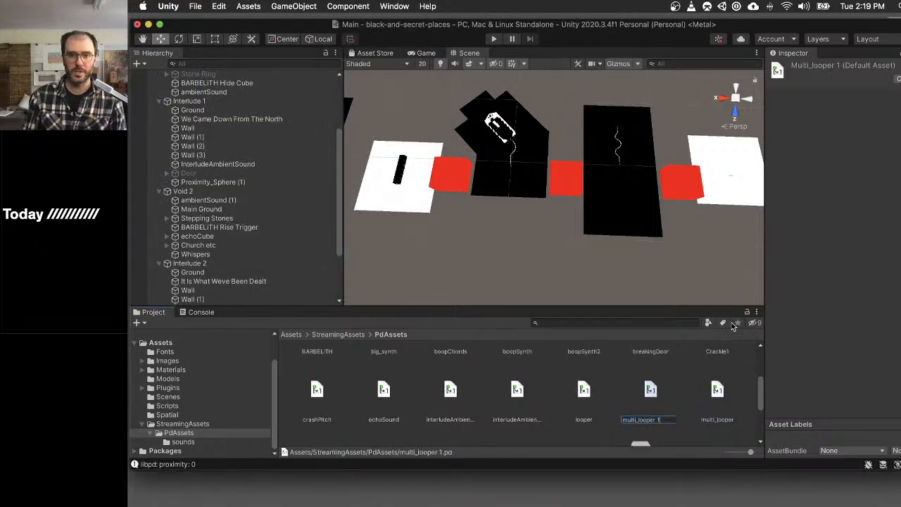
key(BackSpace)
key(BackSpace)
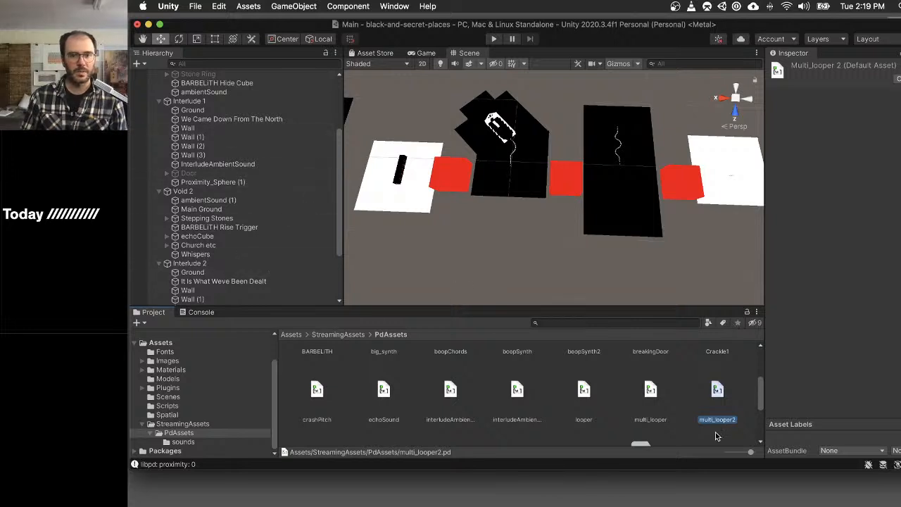
- Open multi_looper2 in Pd and change the upper looper object to "looper 0.1 forest"
double_click(717, 390)
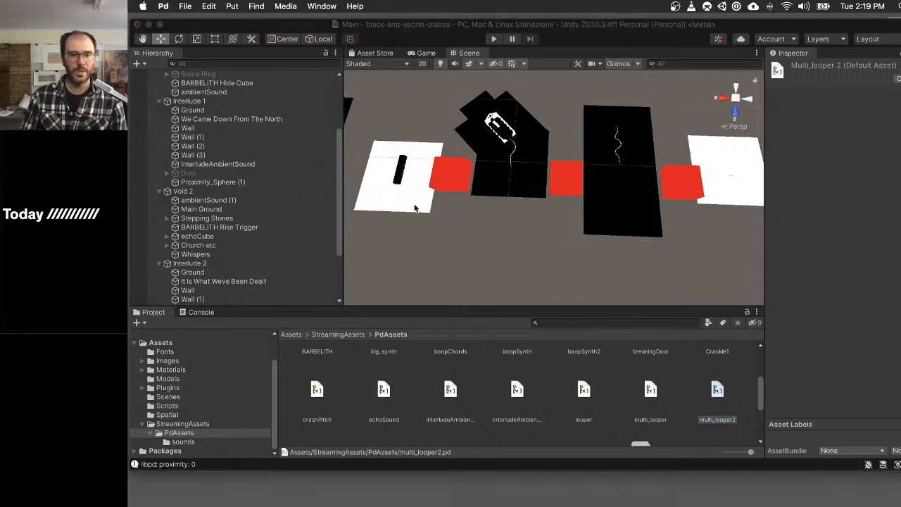
key(super+e)
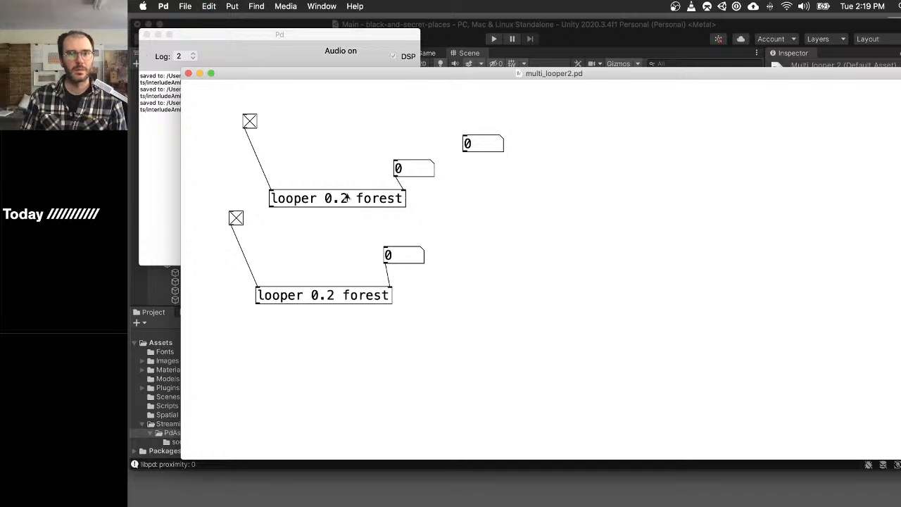
key(super+e)
double_click(347, 198)
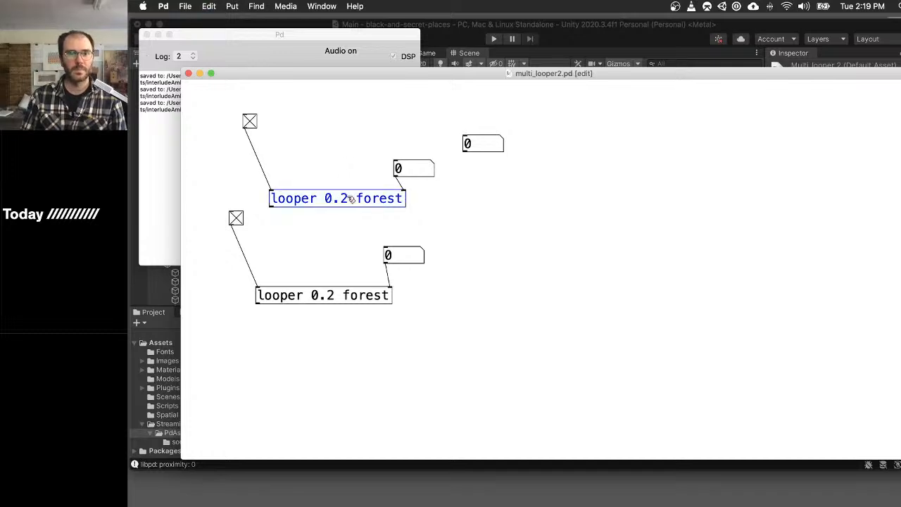
key(BackSpace)
text(1)
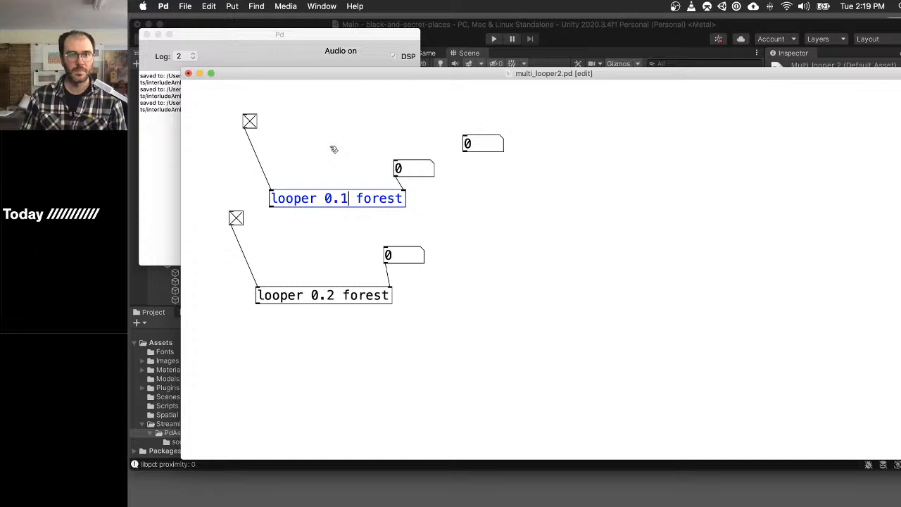
key(super+e)
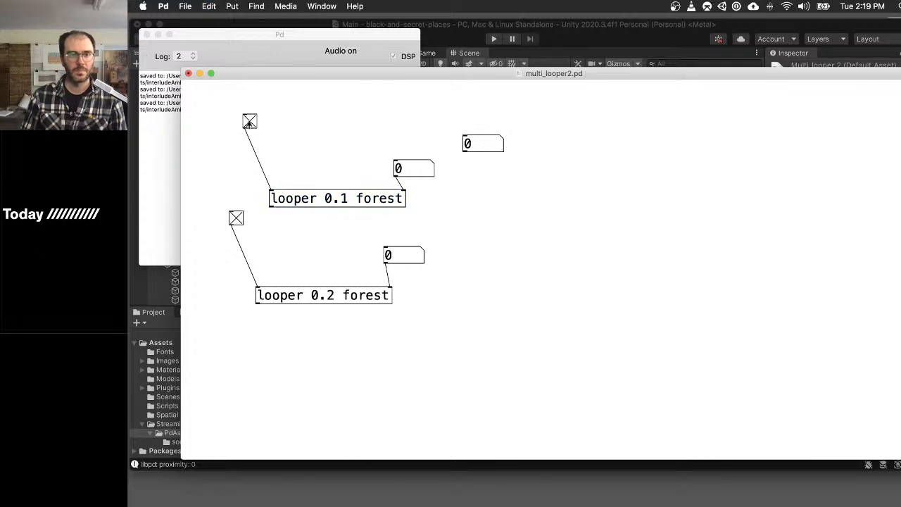
- Change the lower looper object to "looper 0.18 forest", test its toggle, and save and close the patch
key(super+e)
double_click(333, 295)
key(BackSpace)
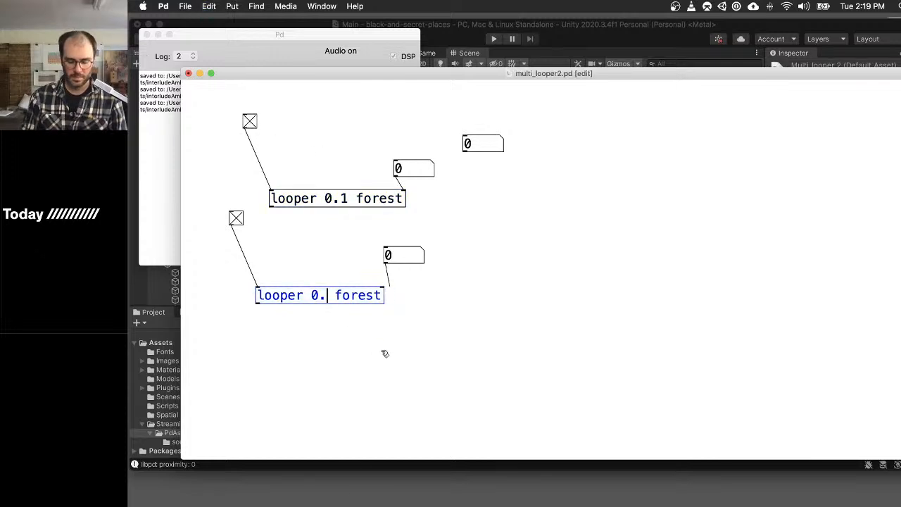
text(18)
click(236, 209)
key(super+e)
click(236, 218)
click(236, 218)
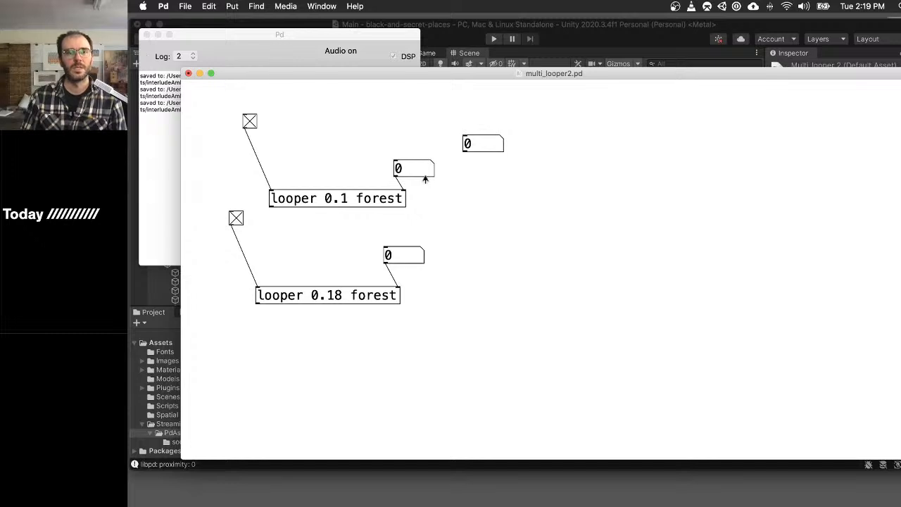
key(super+w)
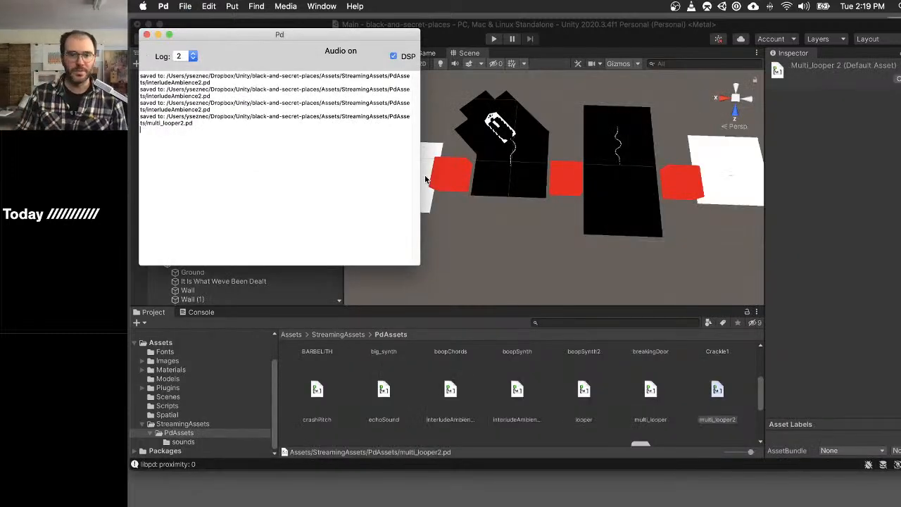
- Back in Unity, set the Lib Pd Instance Patch of Void 2's ambientSound (1) to multi_looper2
click(630, 24)
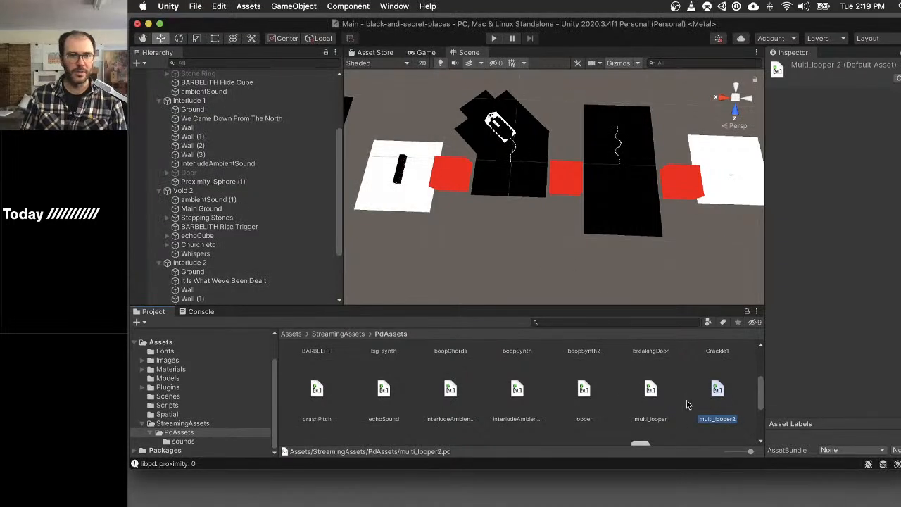
click(238, 199)
scroll(885, 344, down, 5)
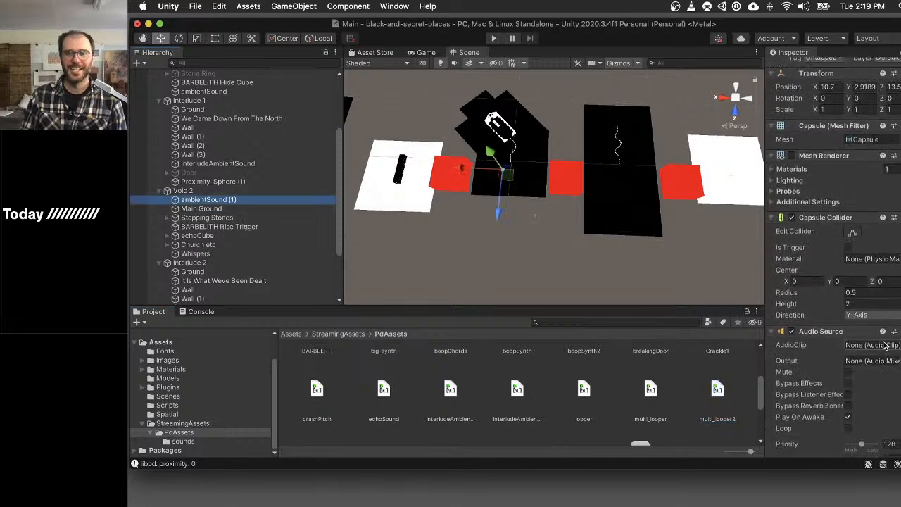
scroll(885, 343, down, 5)
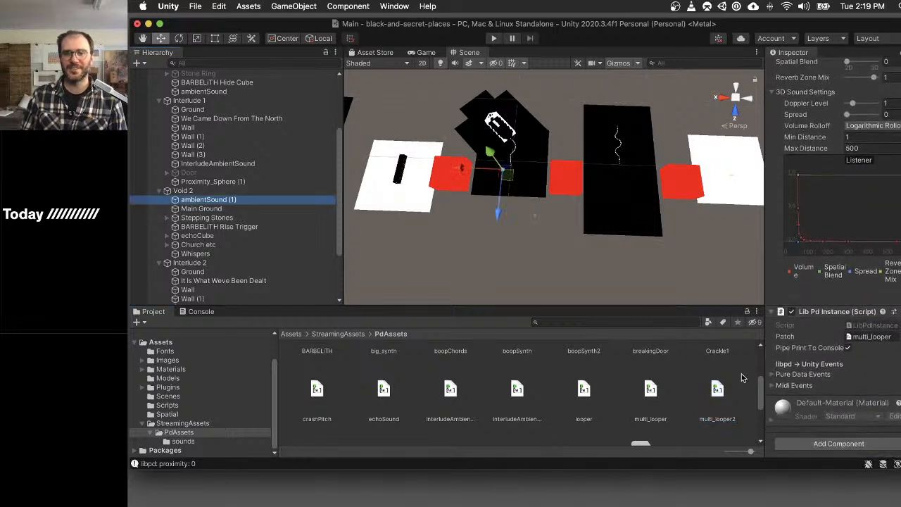
drag(717, 391, 880, 338)
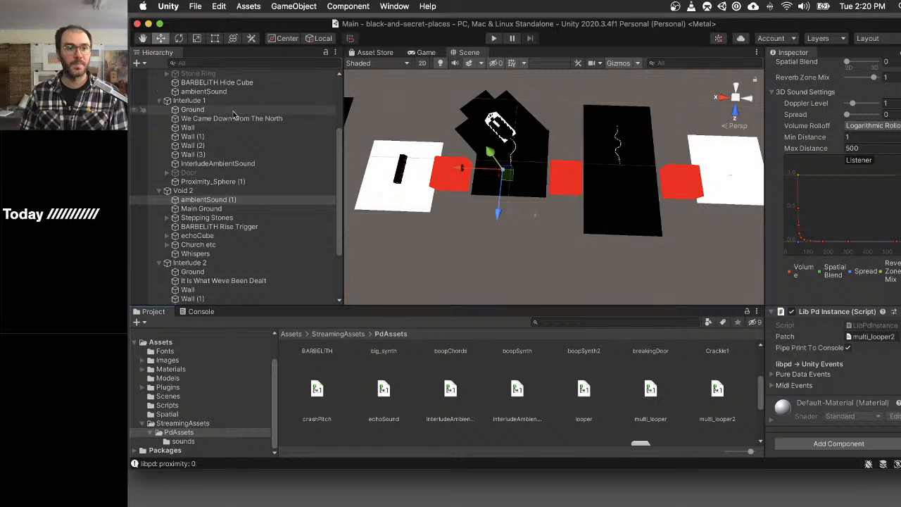
- Duplicate the interludeAmbience2 patch in PdAssets and name the copy interludeAmbience3
scroll(254, 190, down, 4)
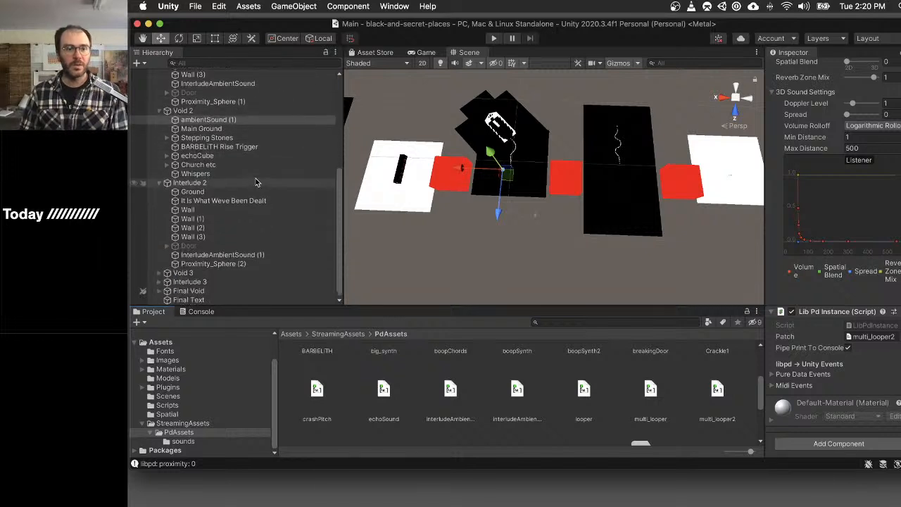
click(261, 285)
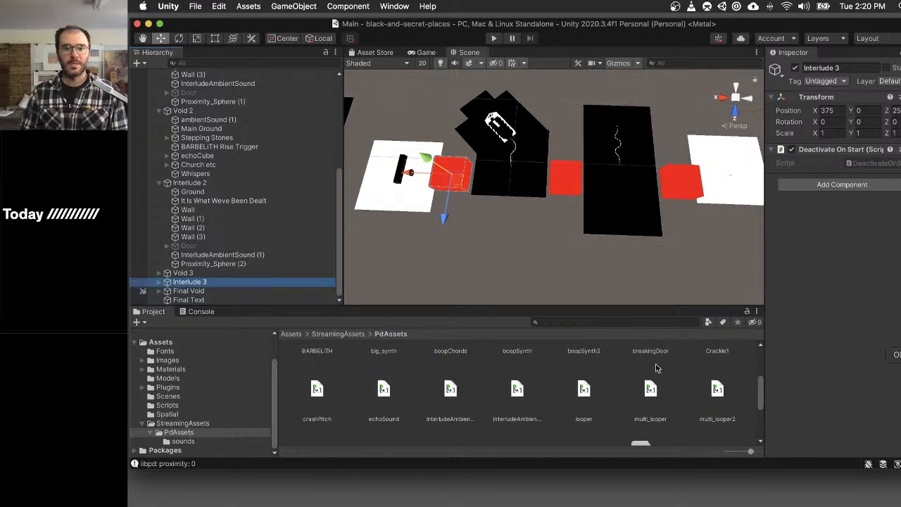
click(450, 389)
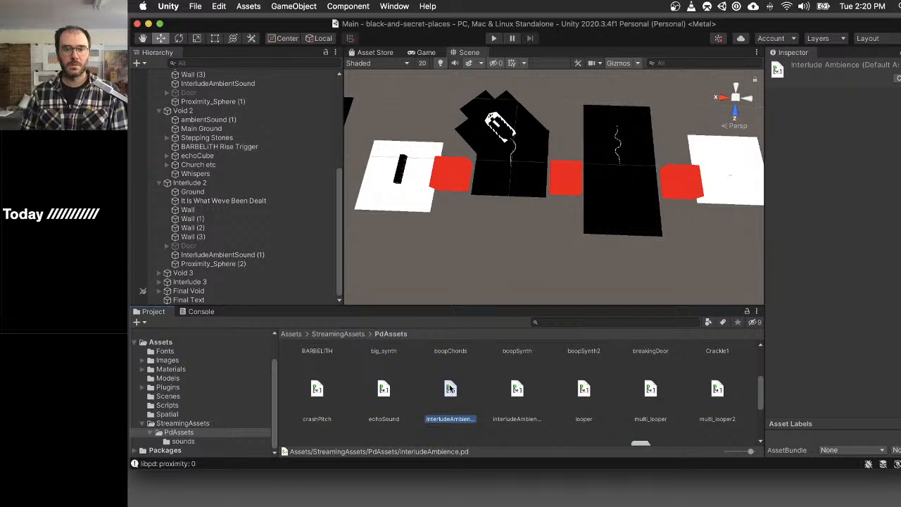
click(517, 390)
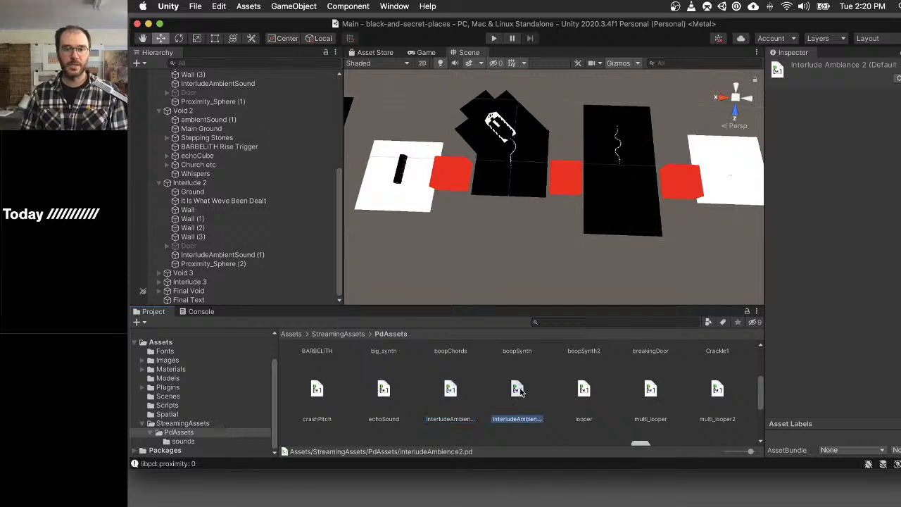
key(super+d)
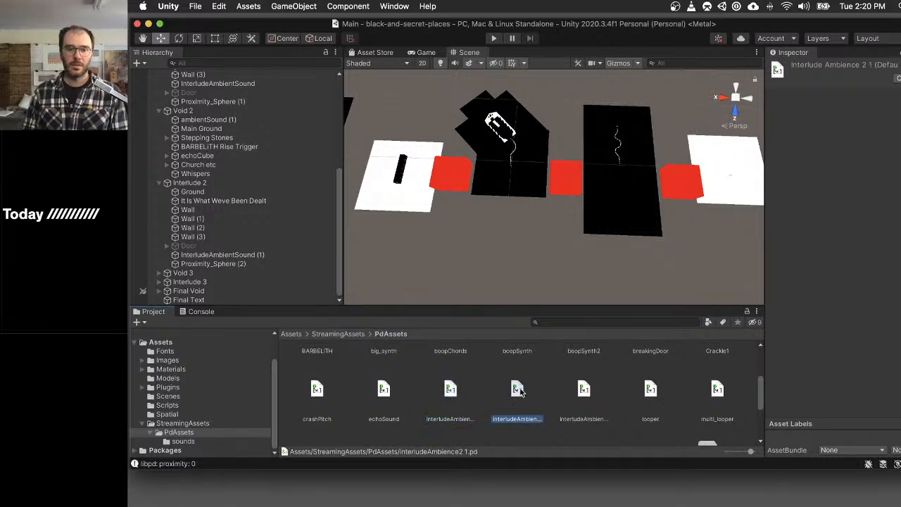
key(Right)
key(Left)
key(Return)
key(Right)
key(BackSpace)
key(BackSpace)
key(BackSpace)
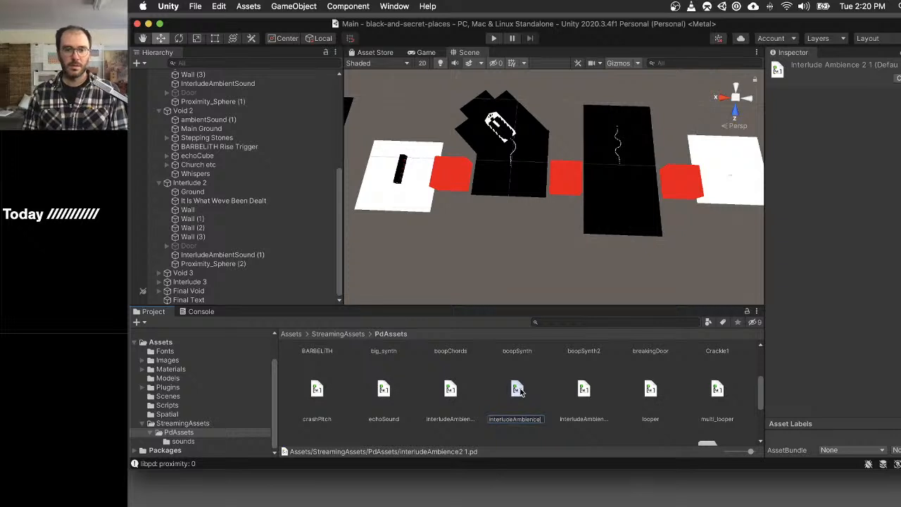
text(3)
key(Return)
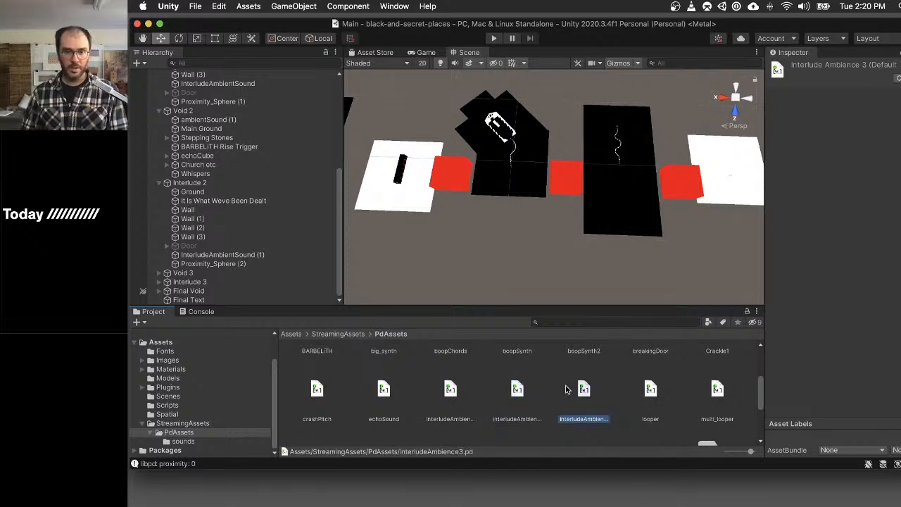
- Open interludeAmbience3 in Pd, test it with a proximity value of 0.38, and switch its loopers off before returning to Unity
double_click(586, 388)
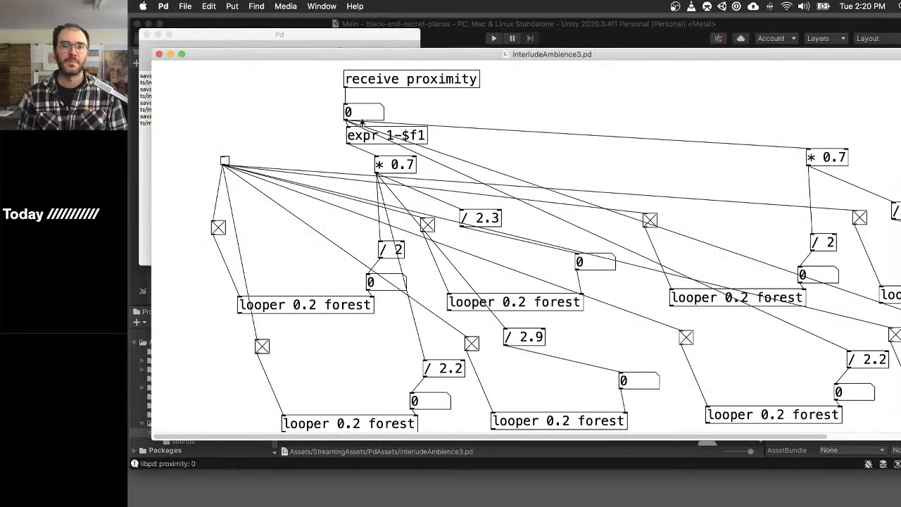
shift+drag(370, 116, 377, 96)
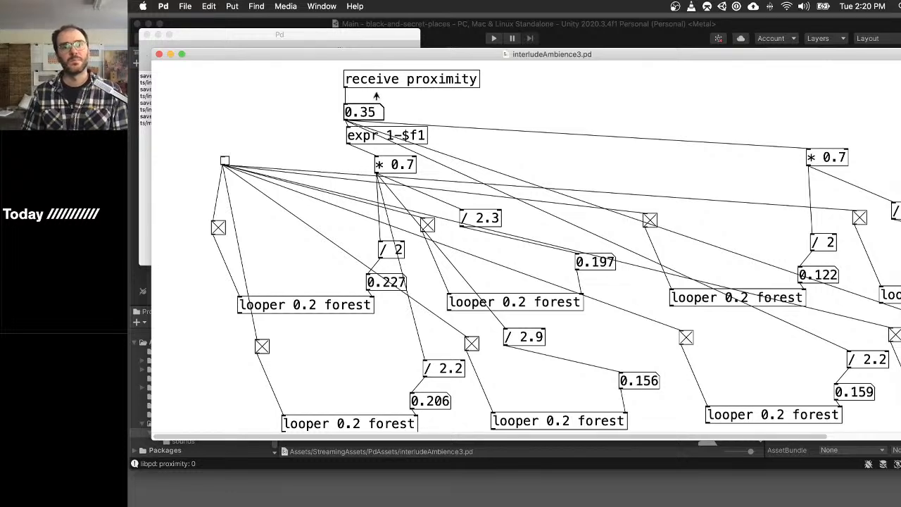
mouse_move(377, 96)
shift+mouse_down()
mouse_move(378, 85)
mouse_move(377, 94)
shift+mouse_up()
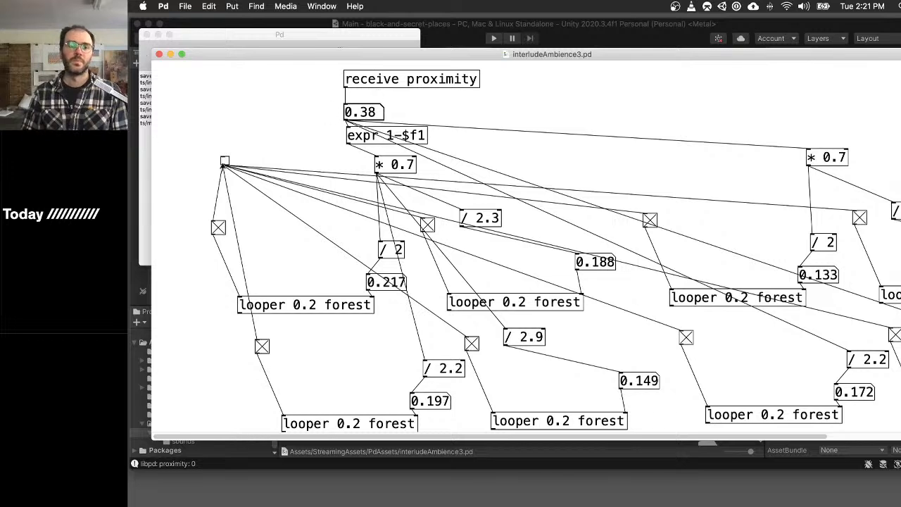
click(224, 161)
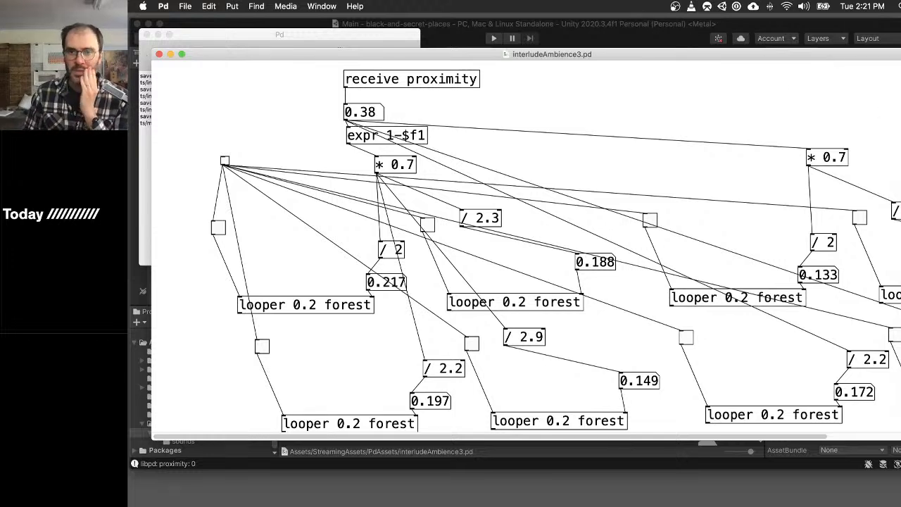
click(692, 27)
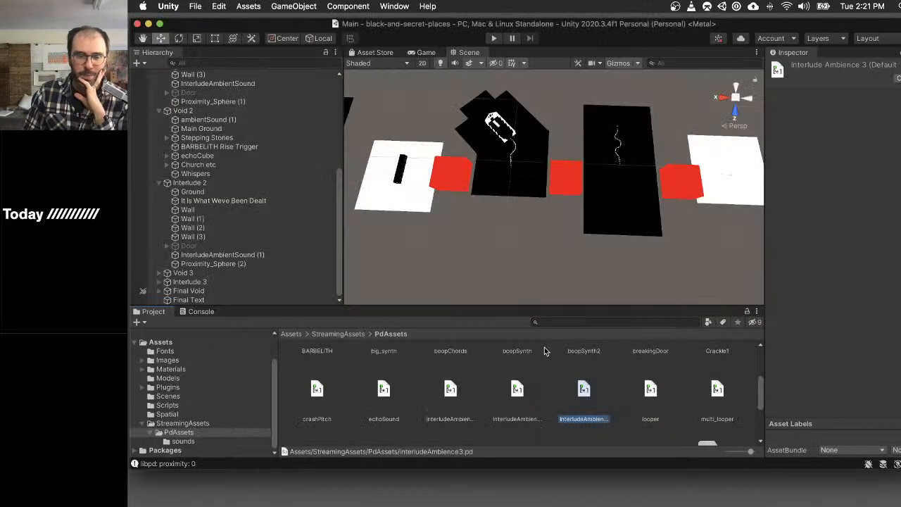
- Look through the audio files in the PdAssets sounds folder and expand Interlude 3 in the scene to examine its objects
click(214, 441)
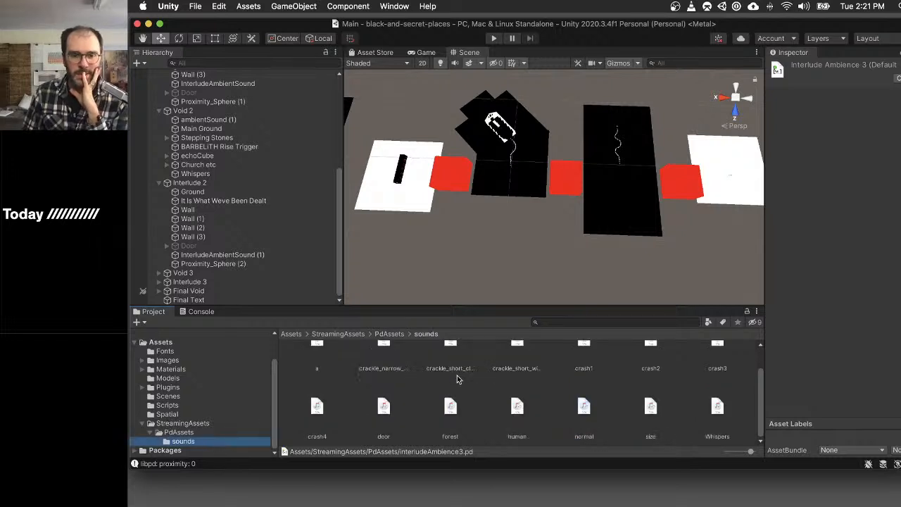
click(513, 343)
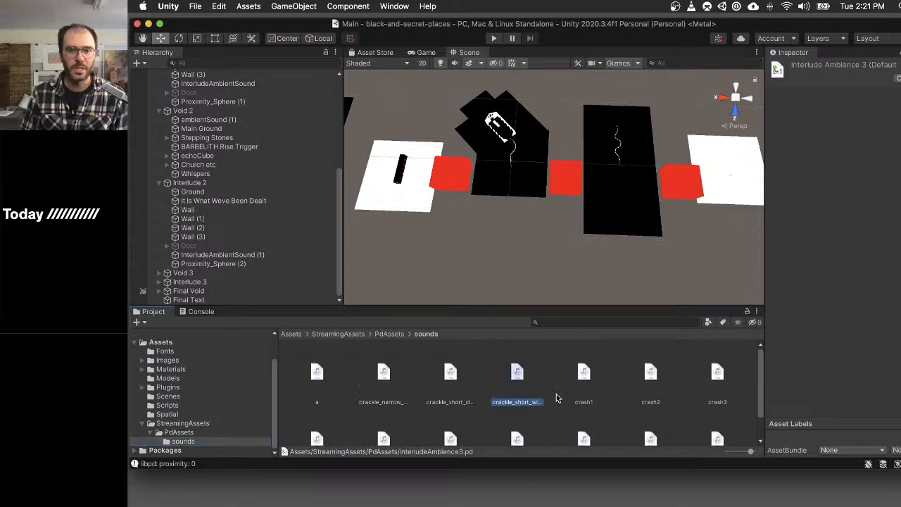
drag(556, 394, 560, 394)
scroll(561, 394, down, 3)
scroll(560, 393, up, 3)
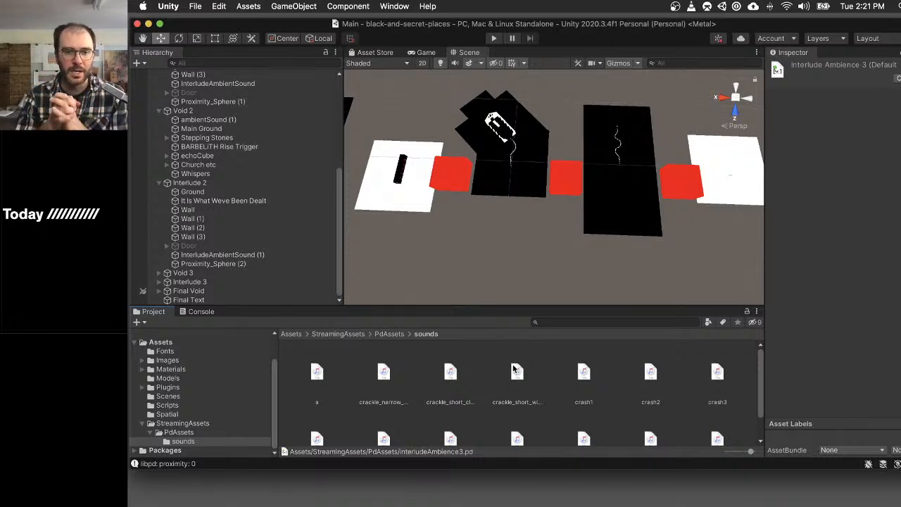
click(452, 380)
scroll(466, 414, down, 2)
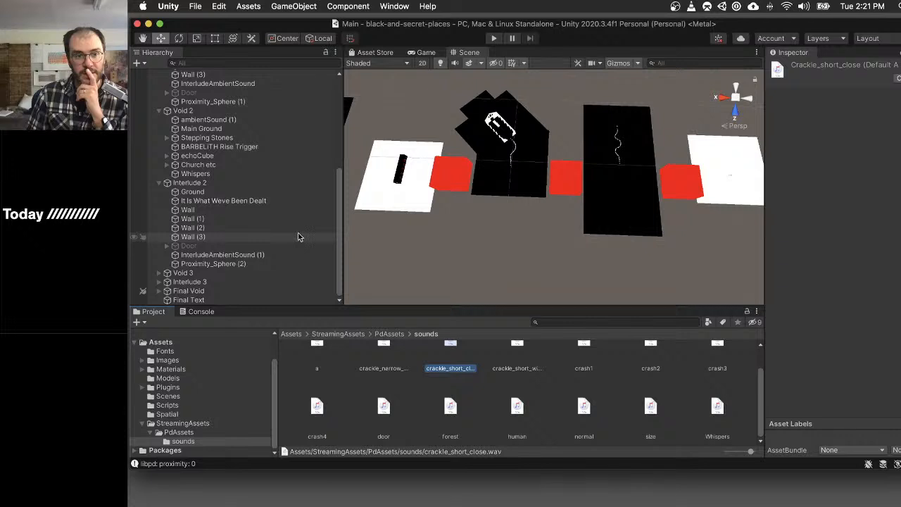
click(159, 282)
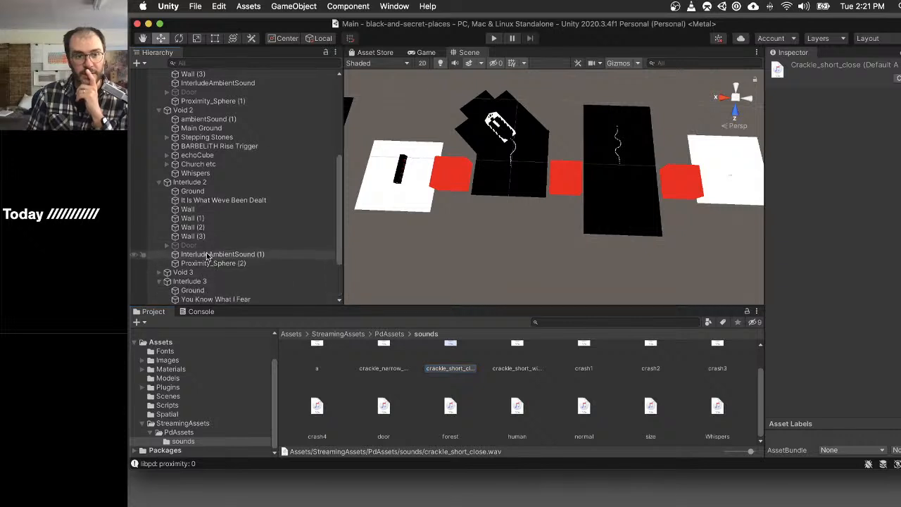
scroll(257, 244, down, 3)
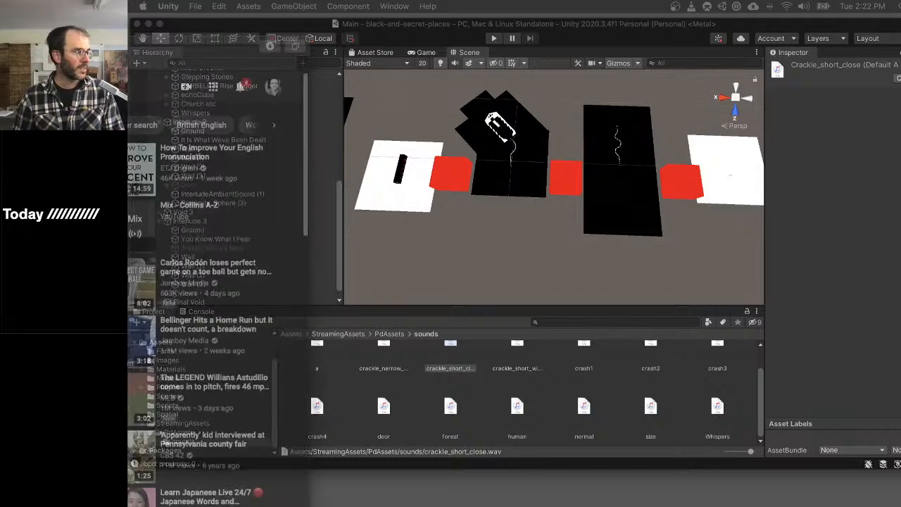
- Switch to Safari and listen to the YouTube video "How to pronounce FEAR in British English", pausing it after the word is spoken
drag(0, 47, 283, 7)
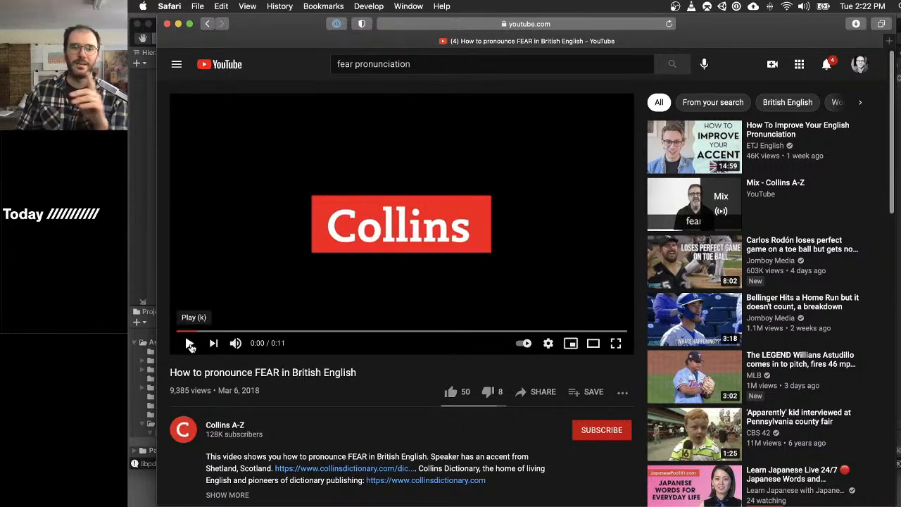
click(189, 345)
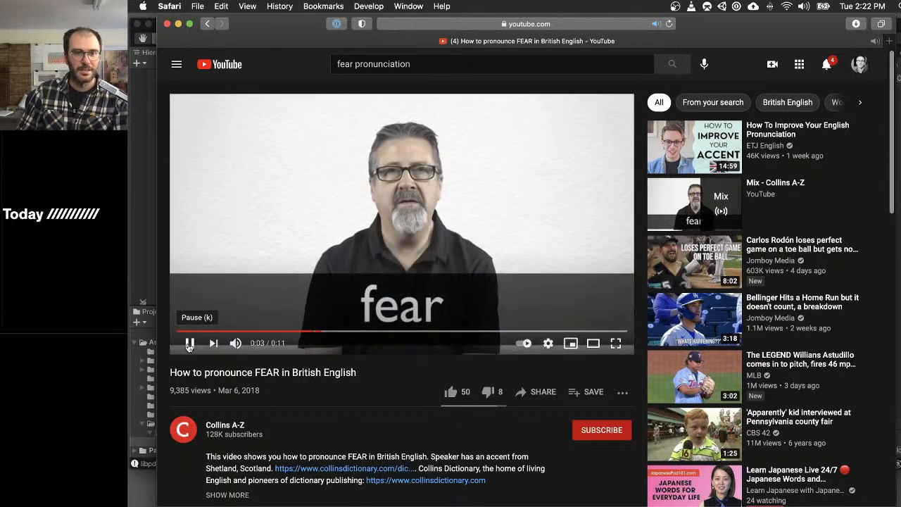
click(188, 343)
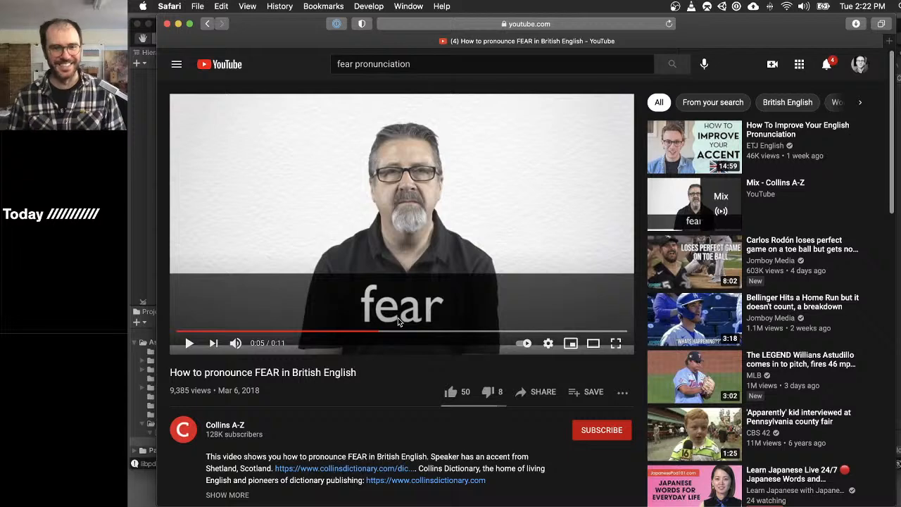
- Launch ViDL and start a new video download
key(super+space)
text(vdi)
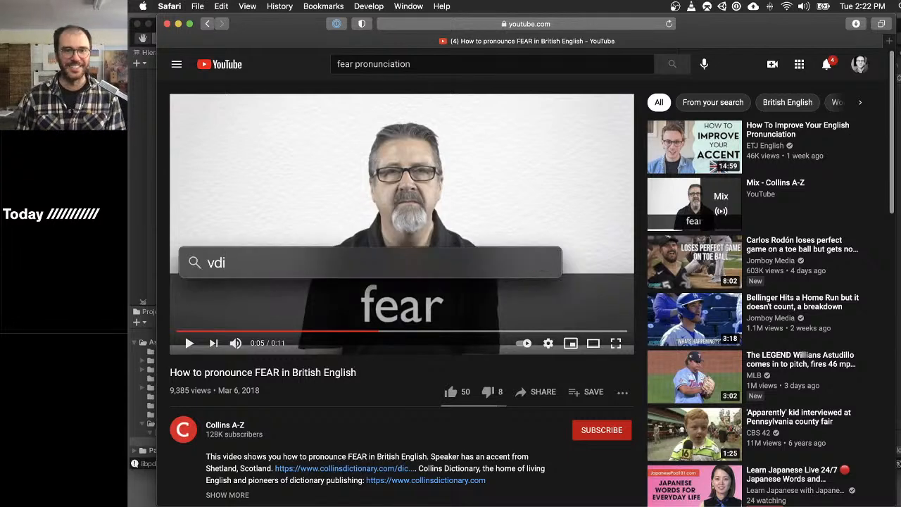
key(BackSpace)
text(l)
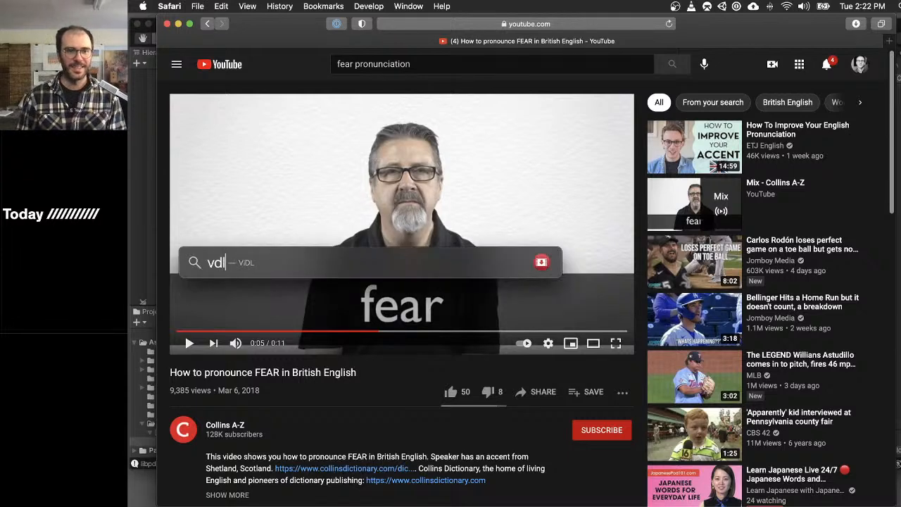
key(Return)
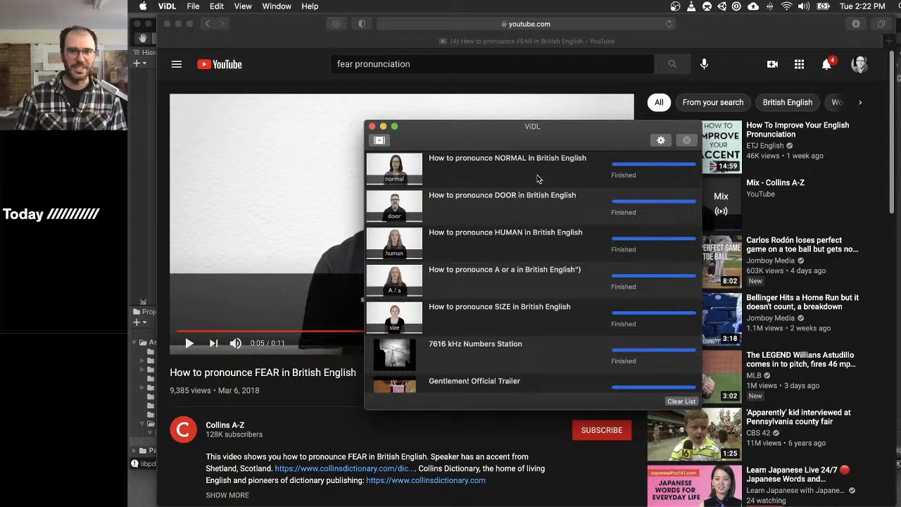
scroll(540, 169, up, 2)
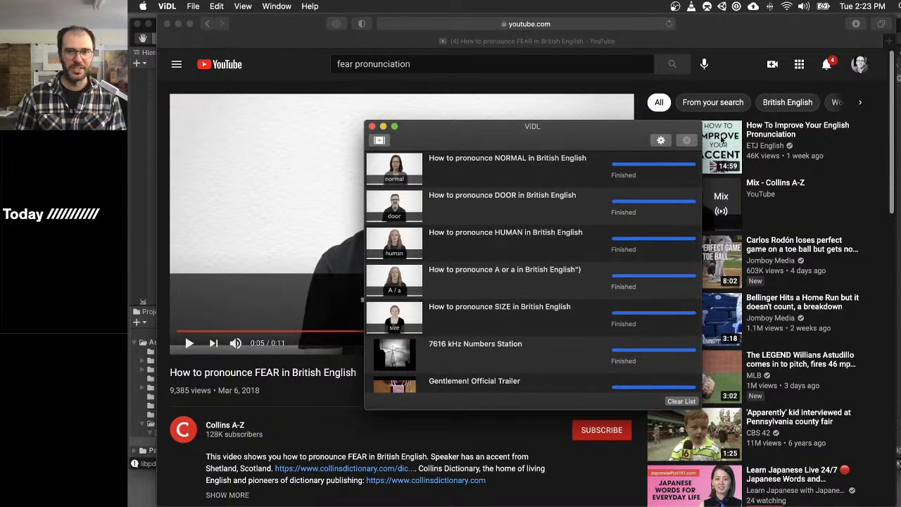
click(379, 140)
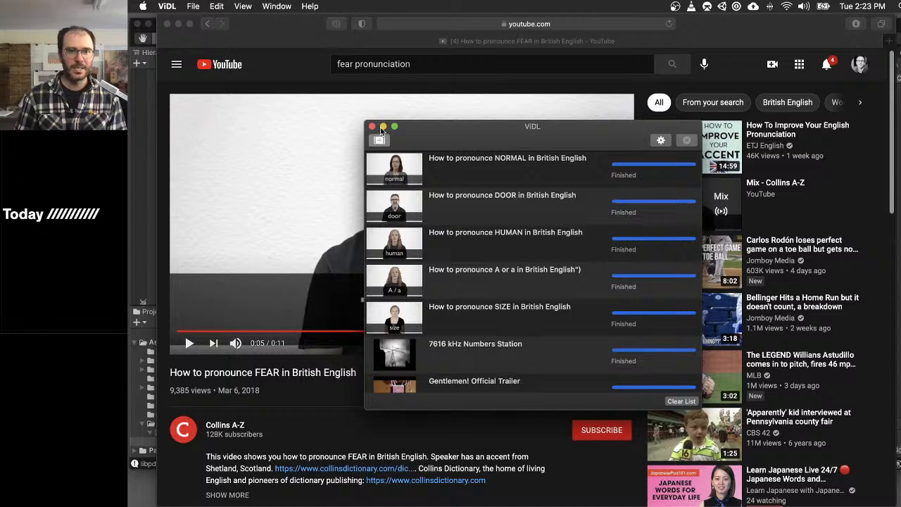
- Copy the FEAR video's address from Safari and use it in ViDL to download the video as audio only to the Desktop
click(283, 39)
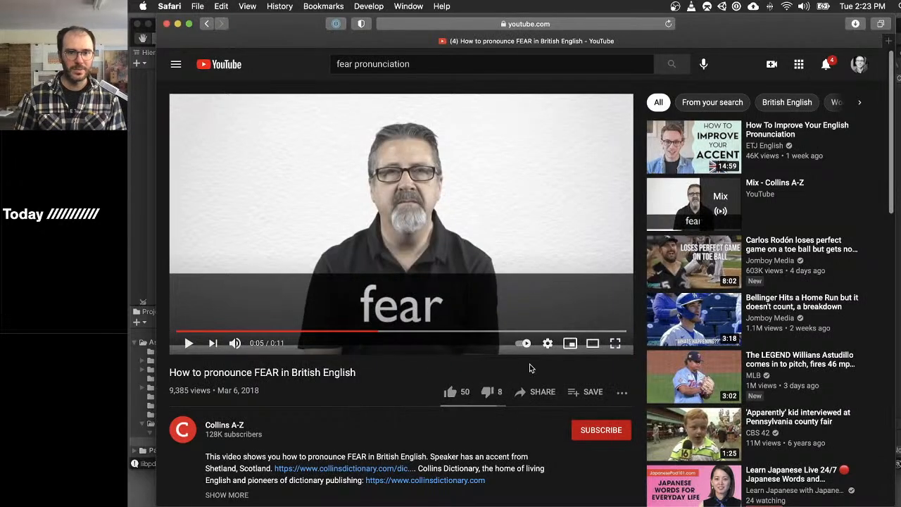
click(580, 24)
key(super+c)
key(super+h)
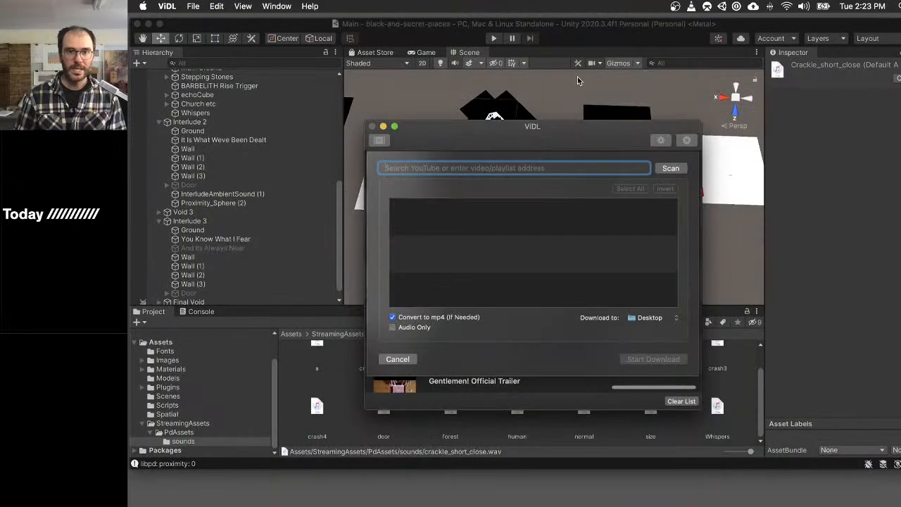
key(super+v)
click(670, 169)
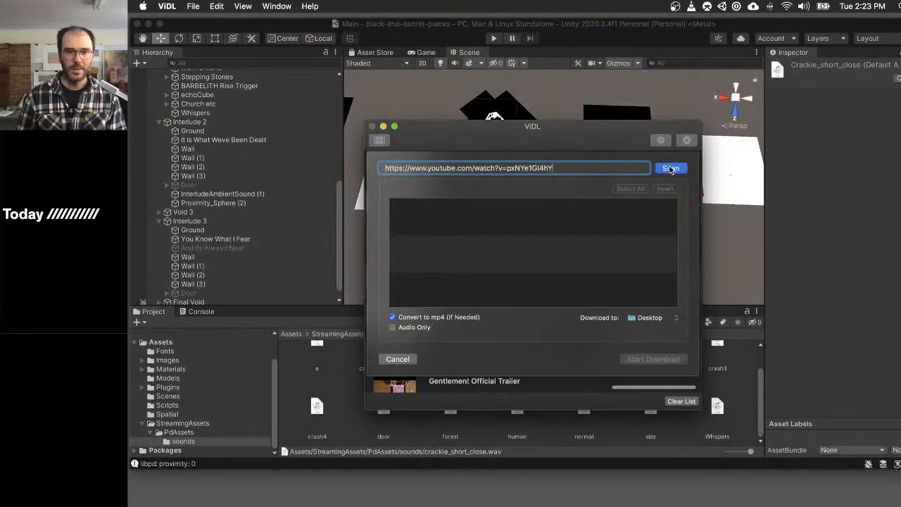
click(392, 328)
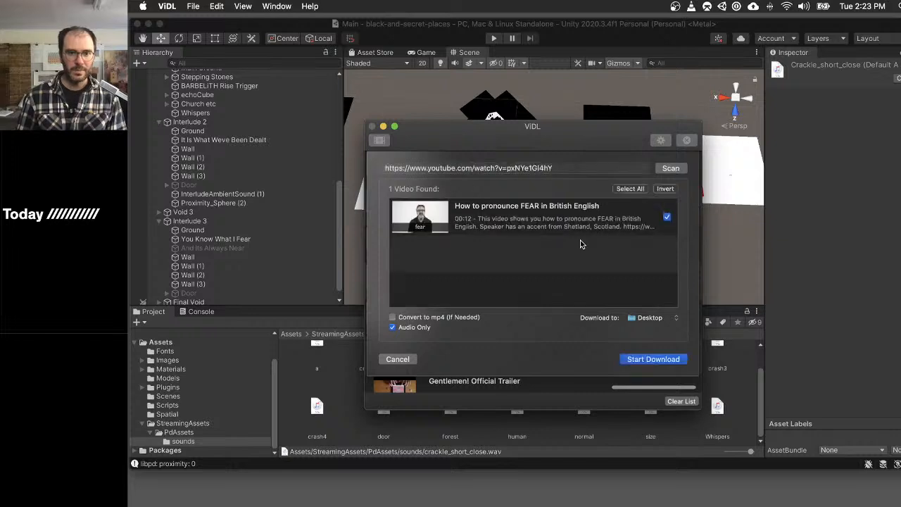
click(652, 360)
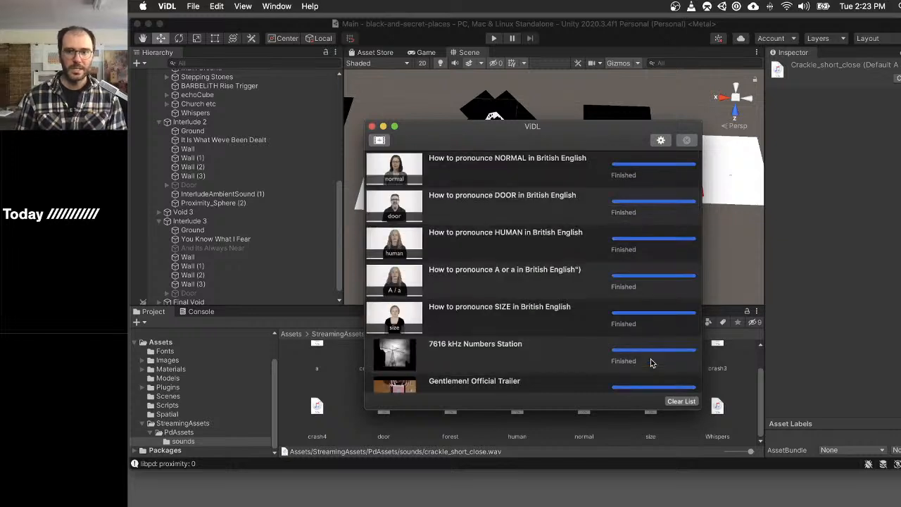
- Launch Snapper and select the downloaded FEAR pronunciation audio file on the Desktop to display its waveform
key(super+space)
text(snap)
key(Return)
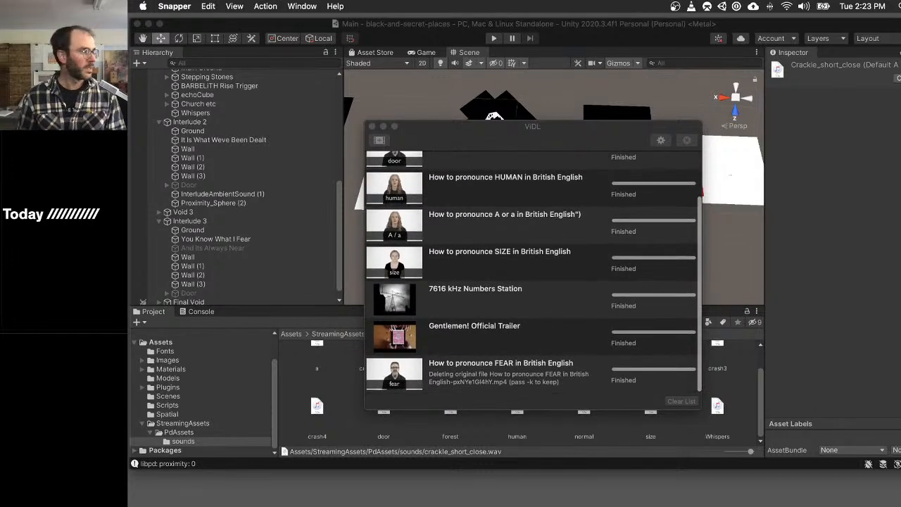
key(F11)
click(889, 123)
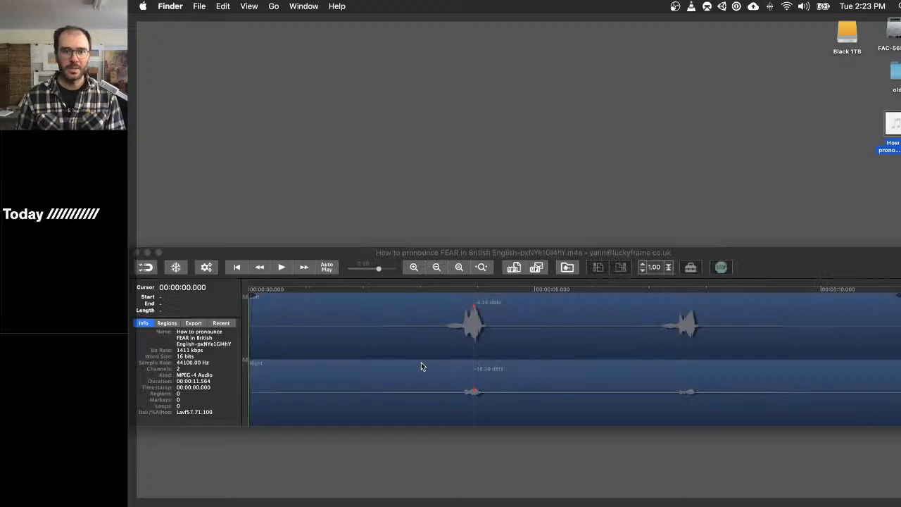
- Play the FEAR recording in Snapper from just before the first spoken word, at about 3.4 seconds
click(444, 330)
click(445, 329)
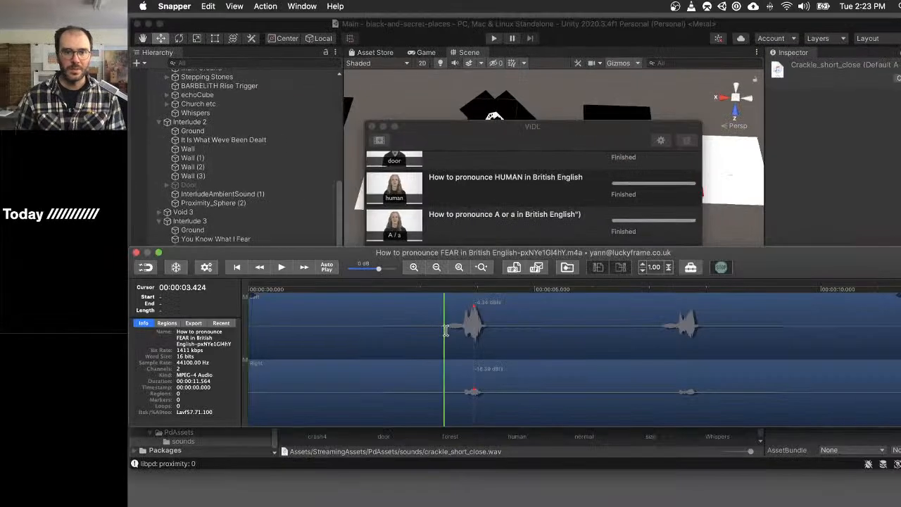
key(space)
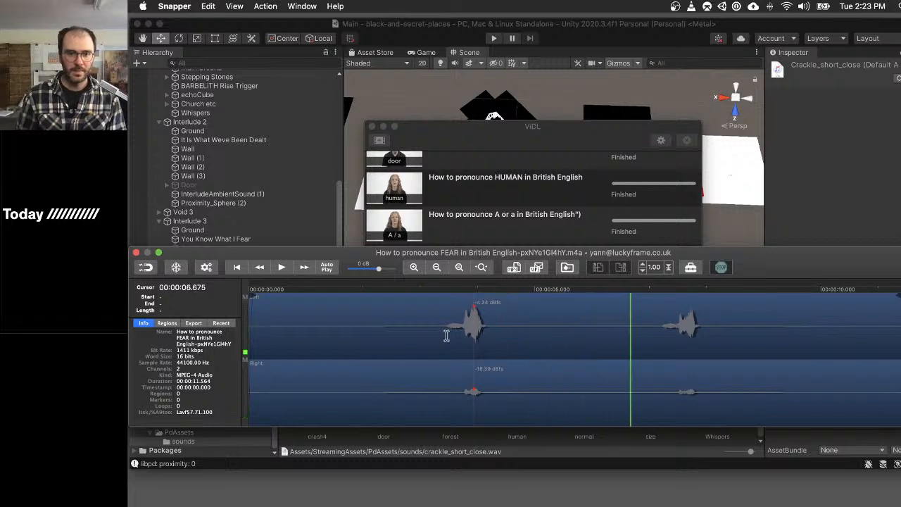
- Play the first spoken word in the FEAR recording and trim the selection to about 3.47–4.44 seconds
drag(448, 335, 574, 341)
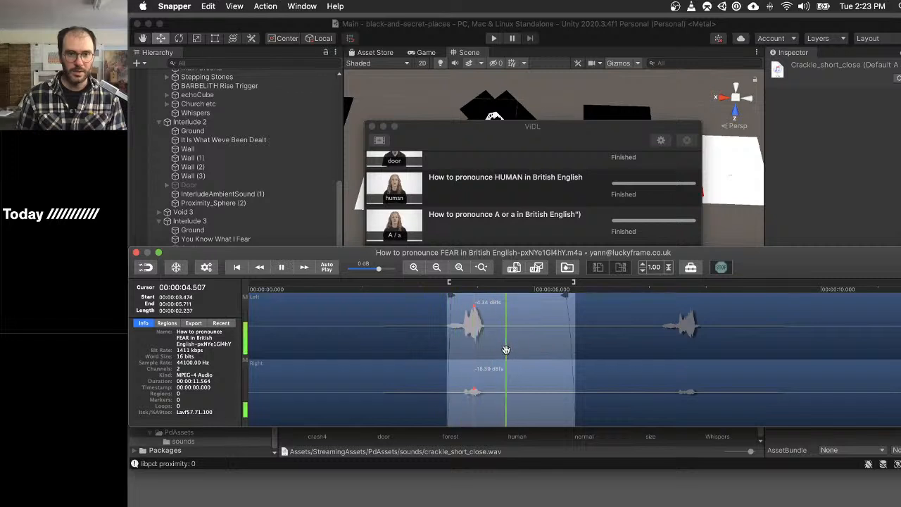
key(space)
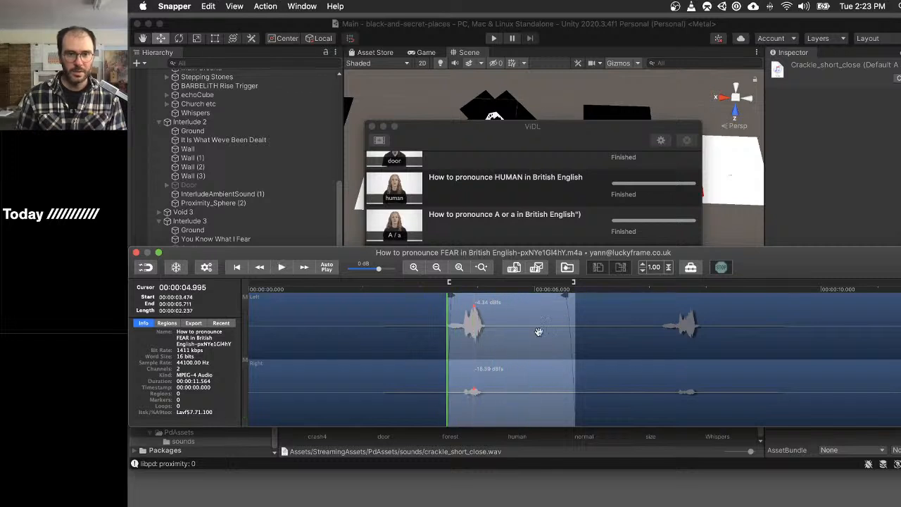
drag(575, 332, 501, 335)
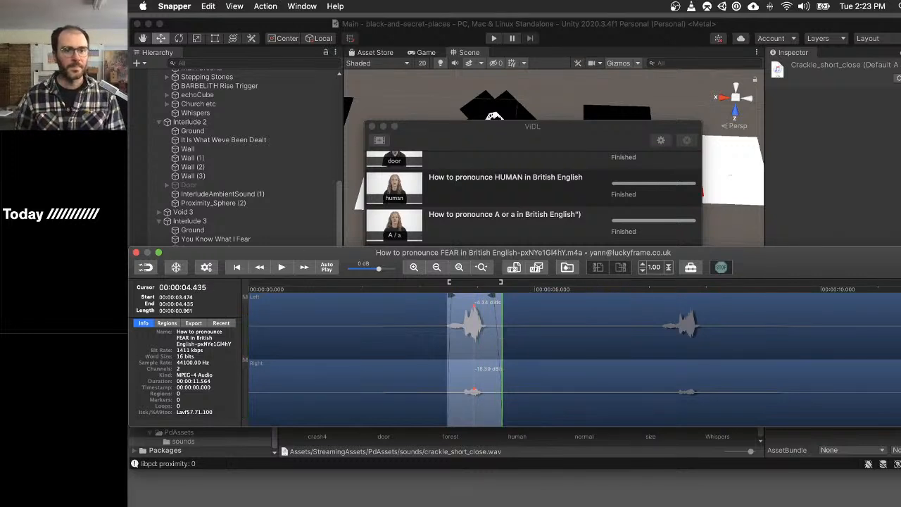
- Rename the extracted FEAR clip on the Desktop as fear, then switch to Unity
key(F11)
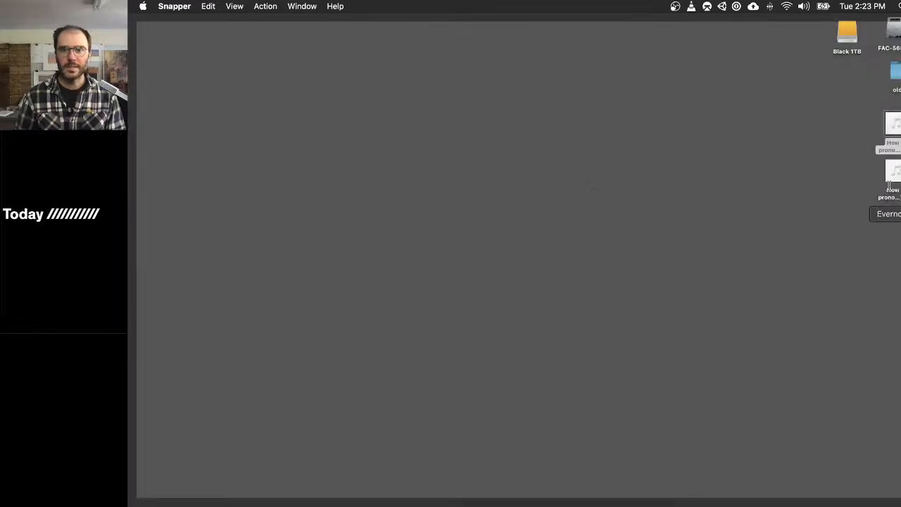
click(897, 173)
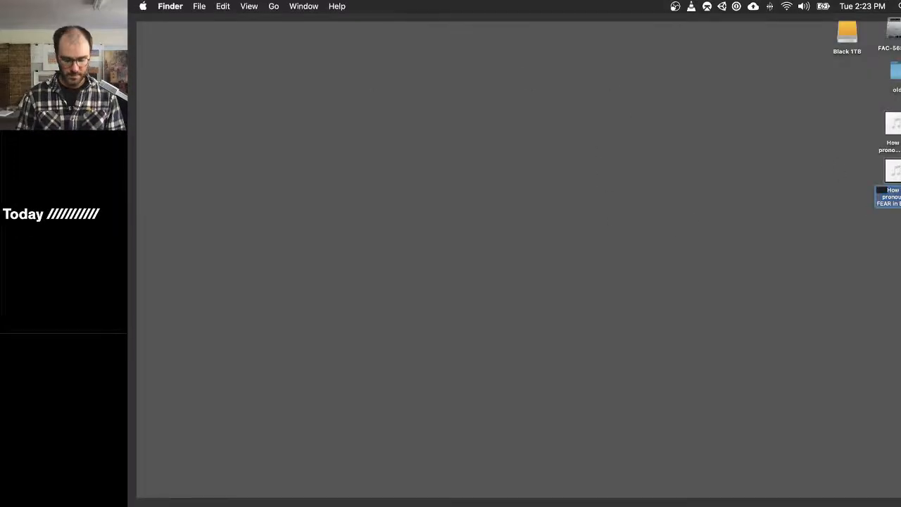
text(fear.w)
key(Return)
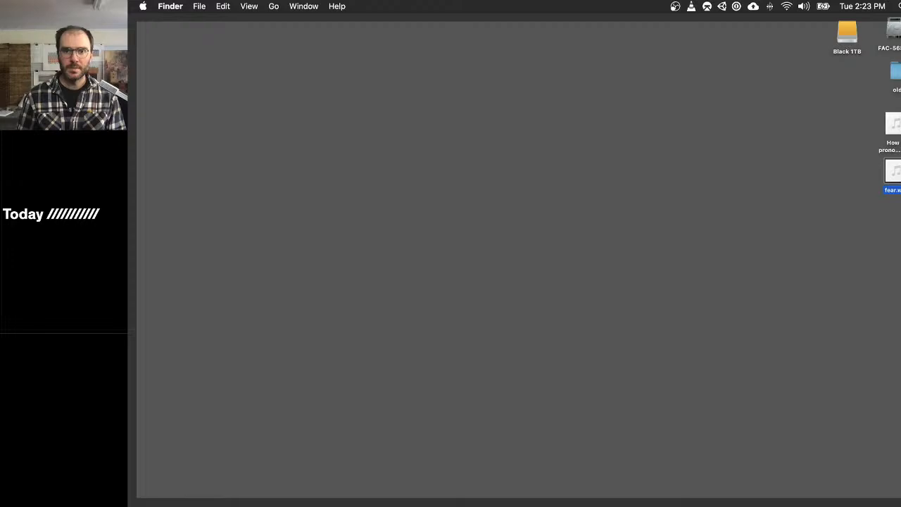
key(F11)
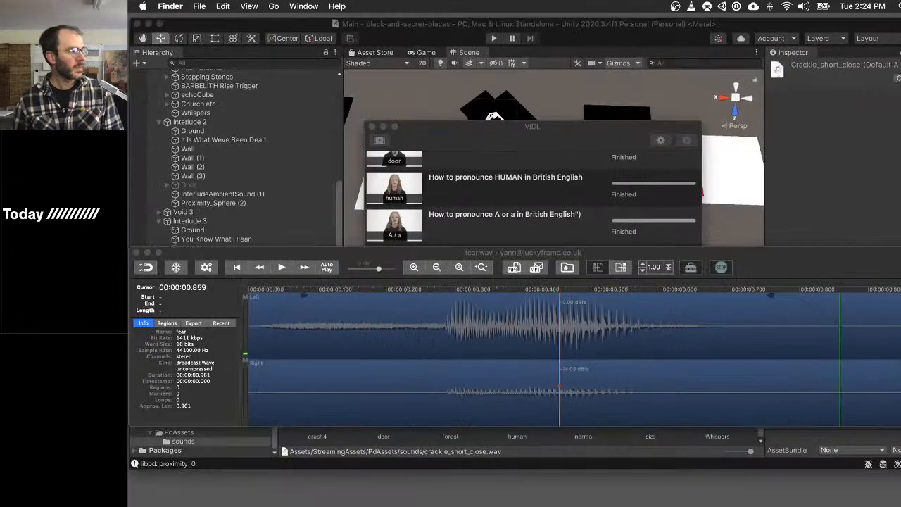
drag(815, 258, 809, 223)
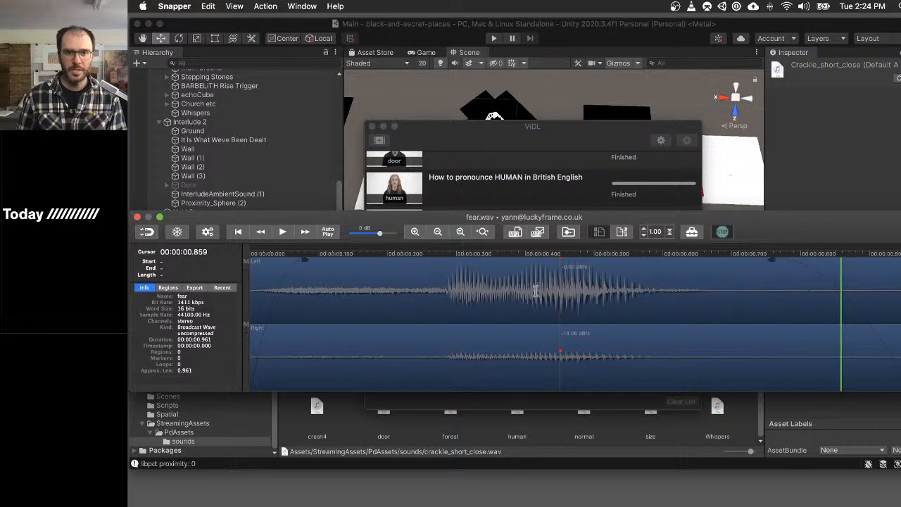
key(super+Tab)
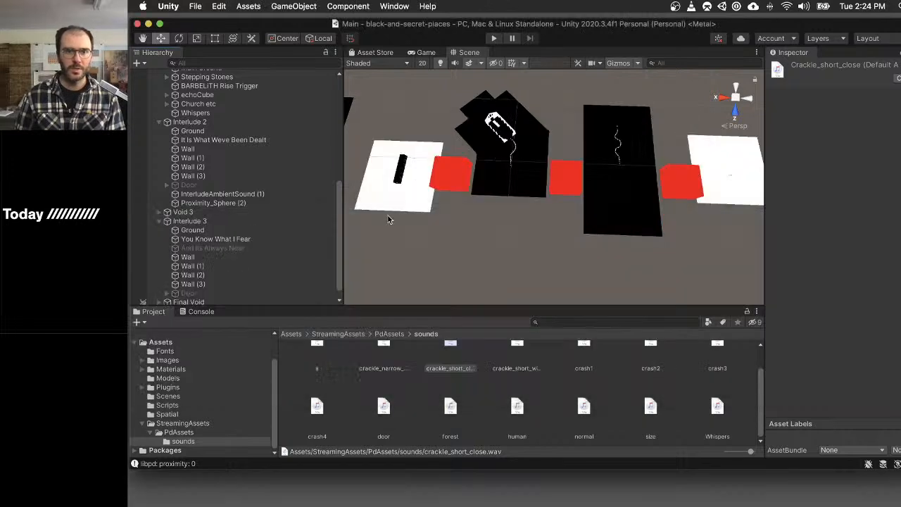
scroll(436, 407, up, 2)
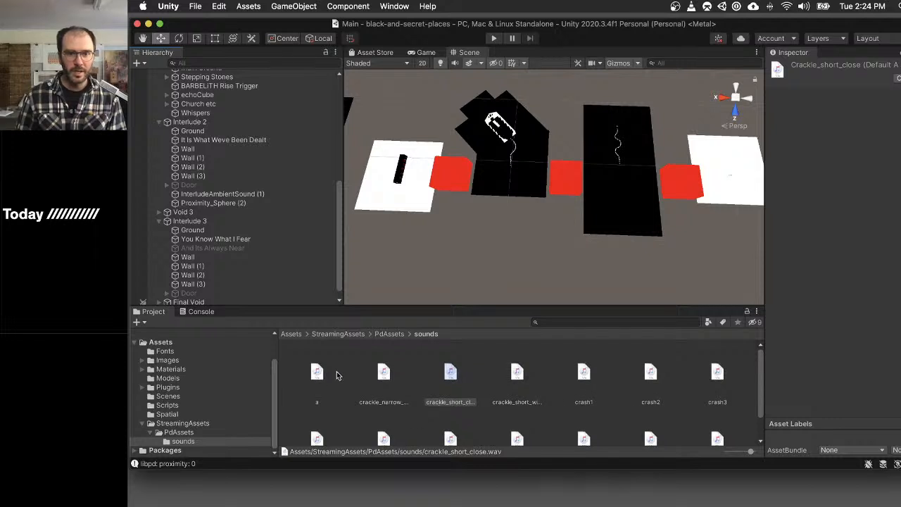
scroll(505, 400, down, 2)
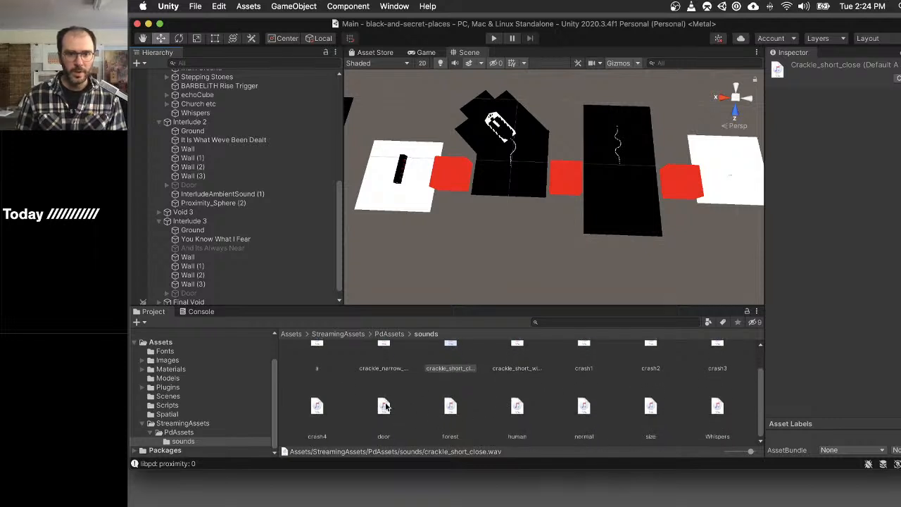
click(384, 406)
key(super+d)
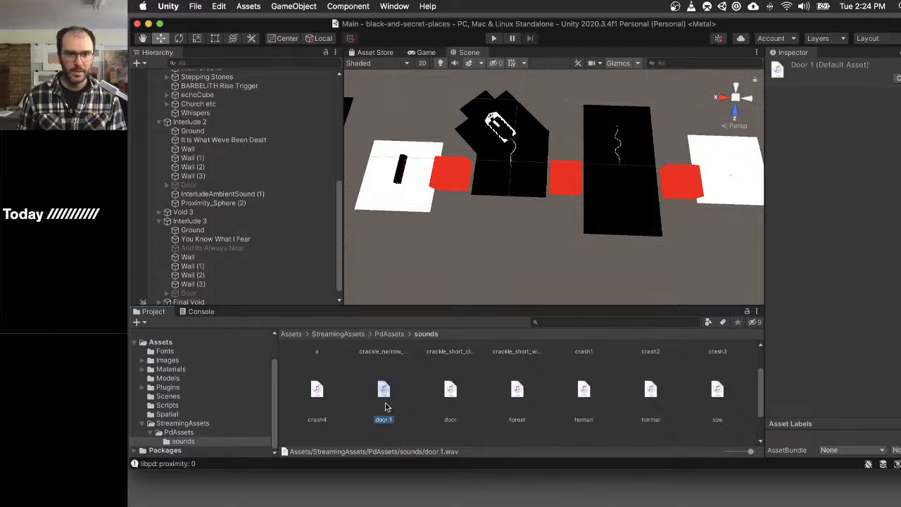
key(Return)
text(fear)
key(Return)
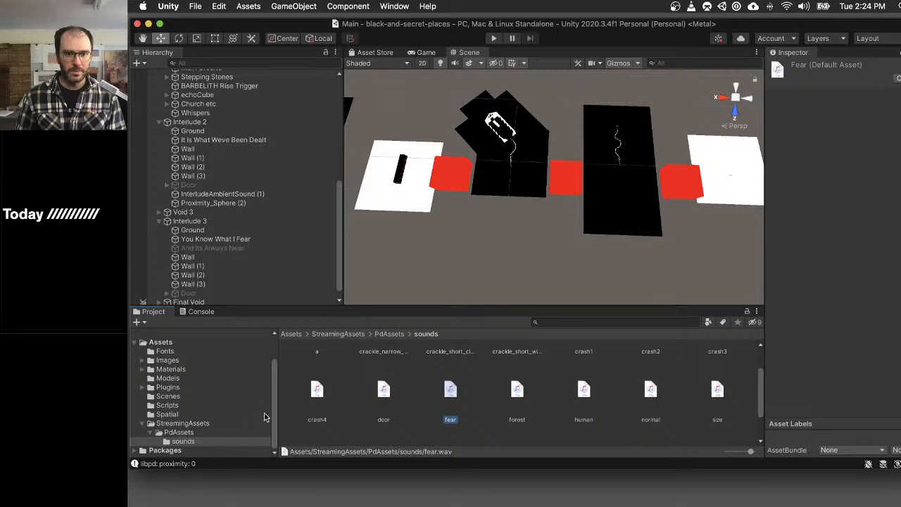
key(super+BackSpace)
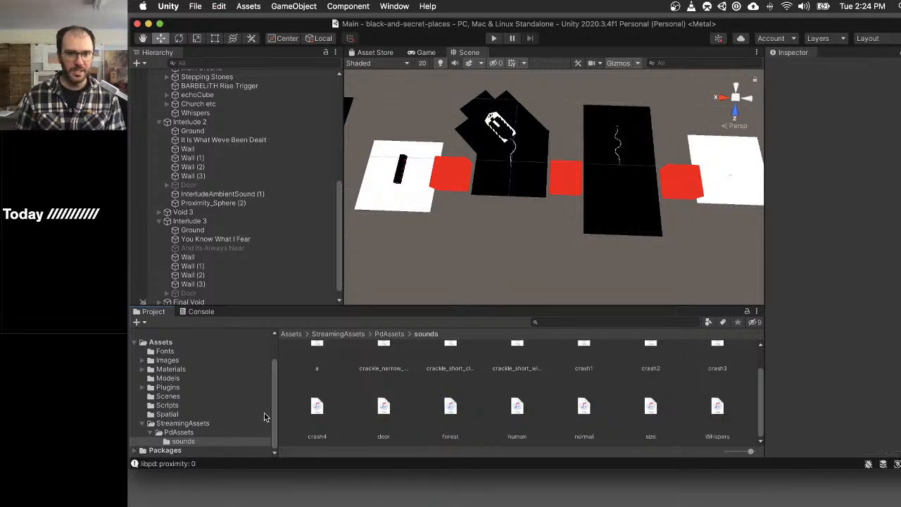
- Duplicate the _granular_door patch in the PdAssets folder and name the copy _granular_fear
click(184, 432)
scroll(408, 376, up, 2)
click(382, 374)
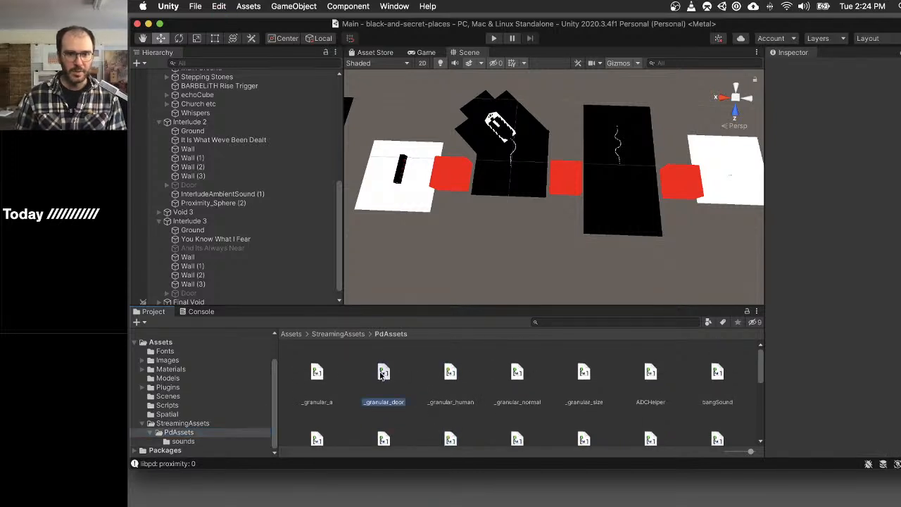
key(super+d)
key(Return)
key(Right)
key(BackSpace)
key(BackSpace)
key(BackSpace)
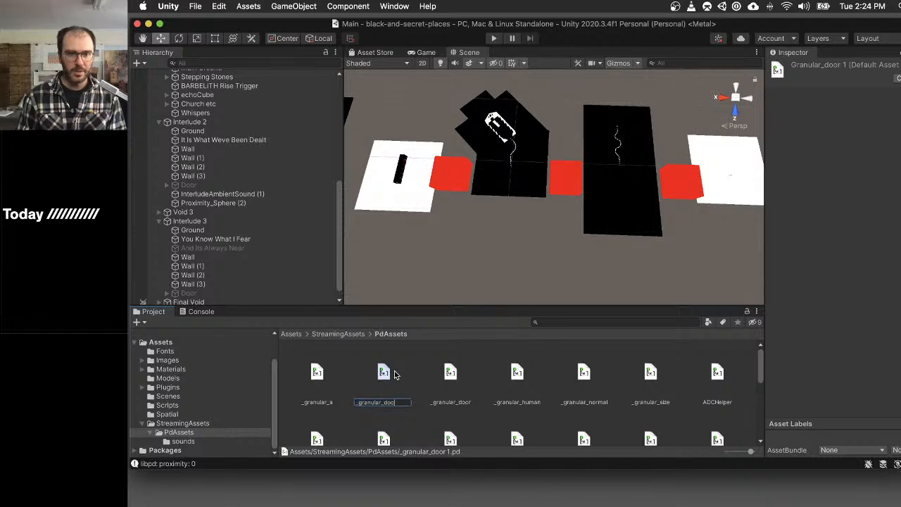
text(fear)
key(Return)
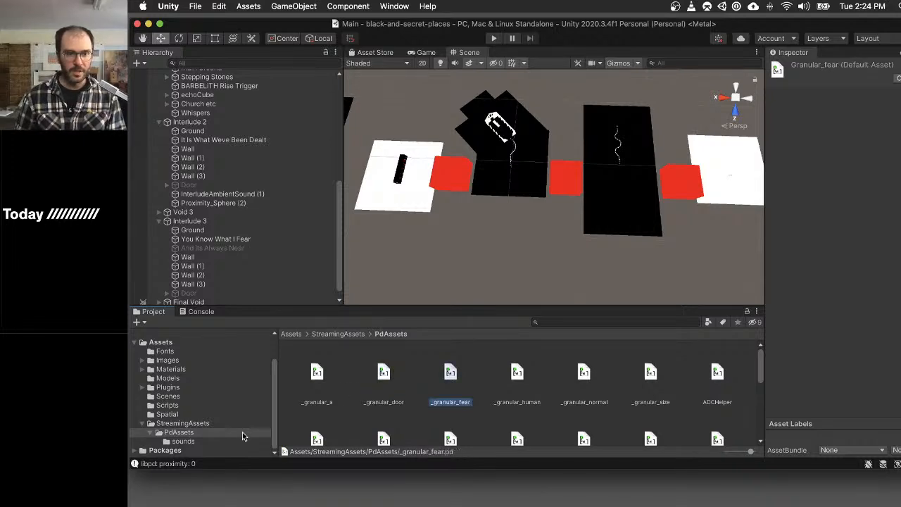
- Add fear.wav from the Desktop to the project's StreamingAssets/PdAssets/sounds folder
click(186, 441)
key(F11)
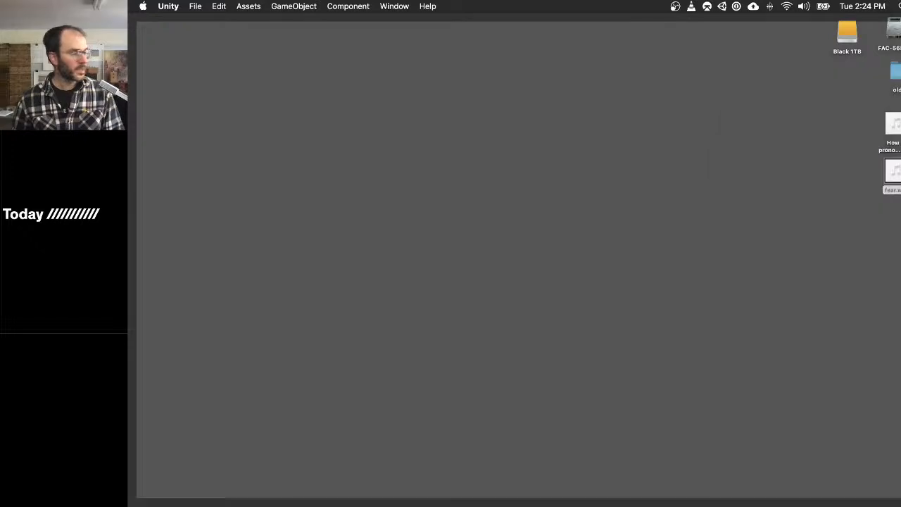
drag(899, 174, 547, 392)
key(F11)
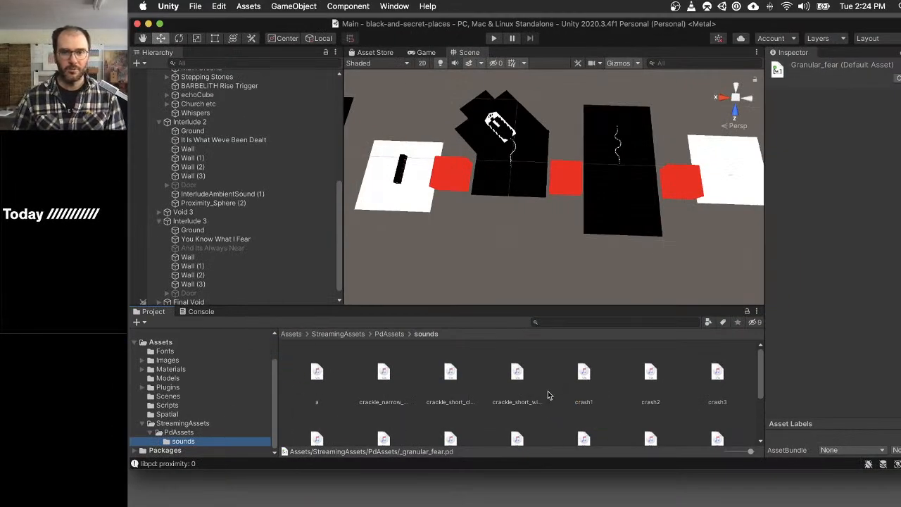
- Open the _granular_fear patch from PdAssets in Pd
click(179, 432)
double_click(449, 370)
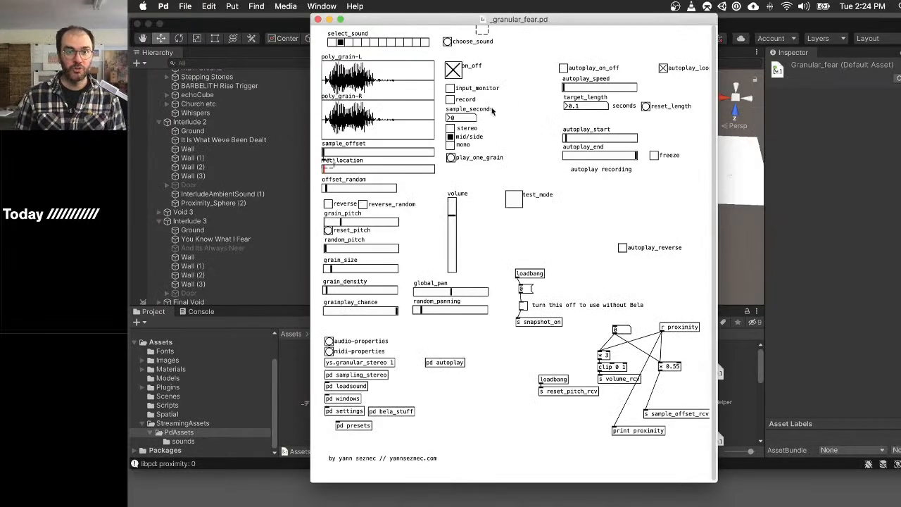
key(super+e)
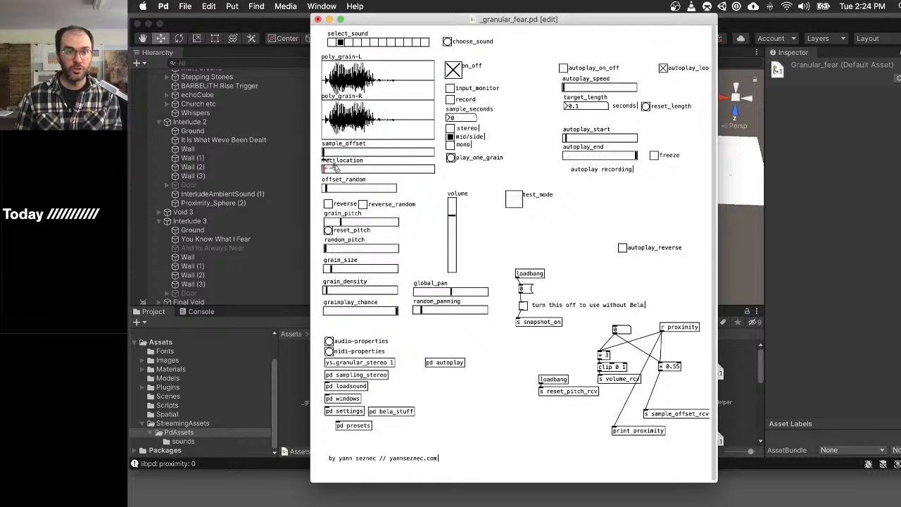
key(super+e)
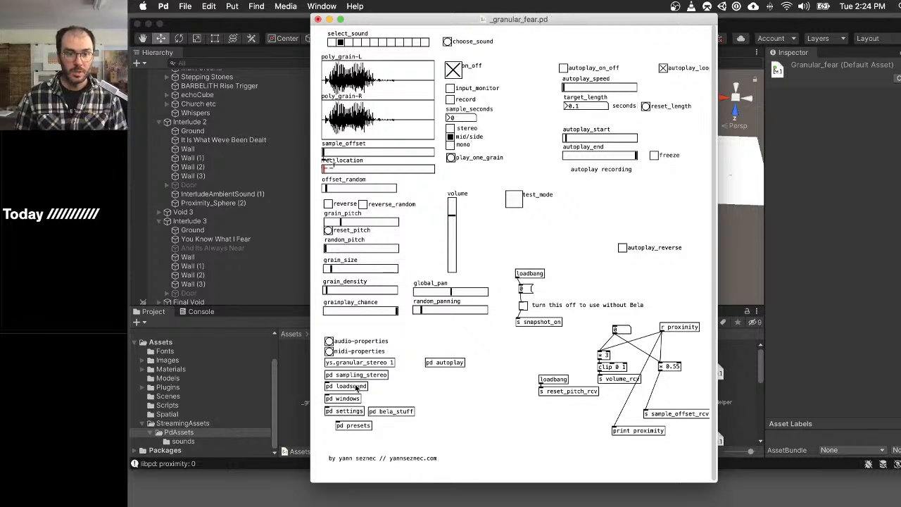
- In the loadsound subpatch, change the sample path in the loadbang-triggered read message to sounds/fear.wav
click(357, 385)
key(super+e)
double_click(567, 165)
click(567, 165)
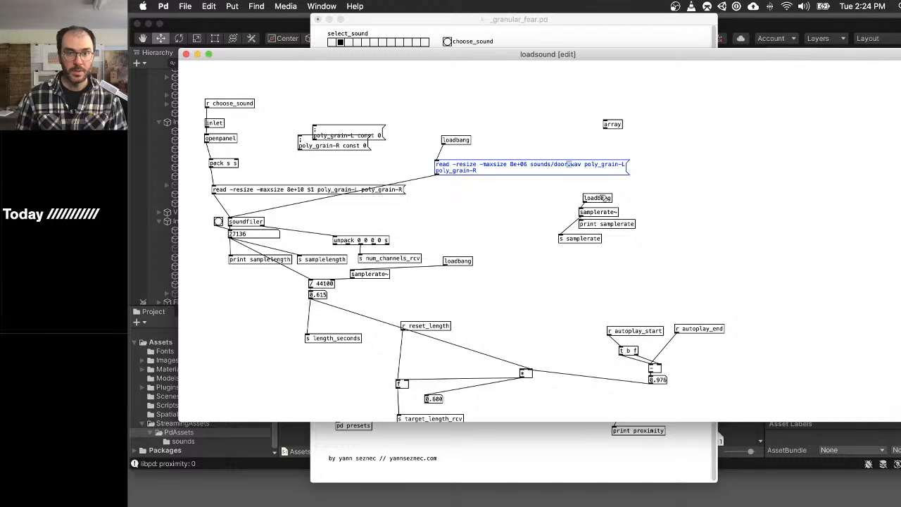
key(BackSpace)
key(BackSpace)
key(BackSpace)
key(BackSpace)
text(fe)
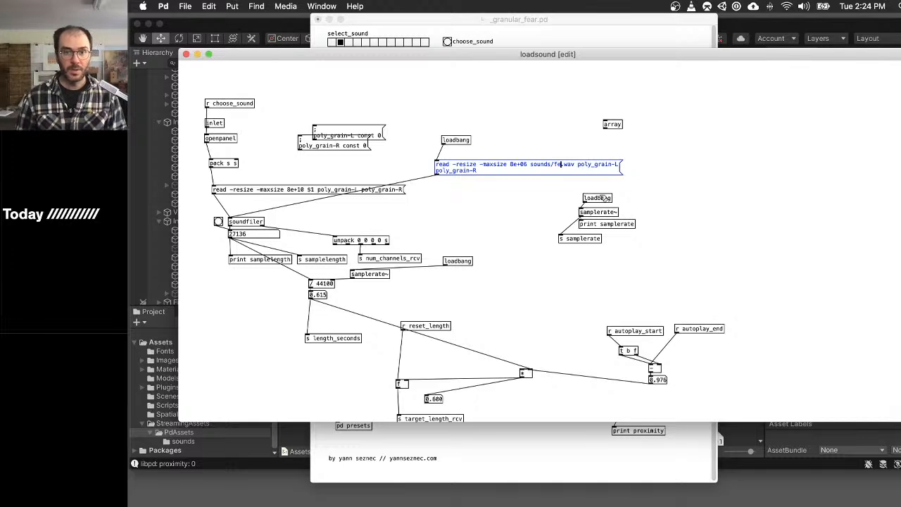
text(ar)
click(754, 149)
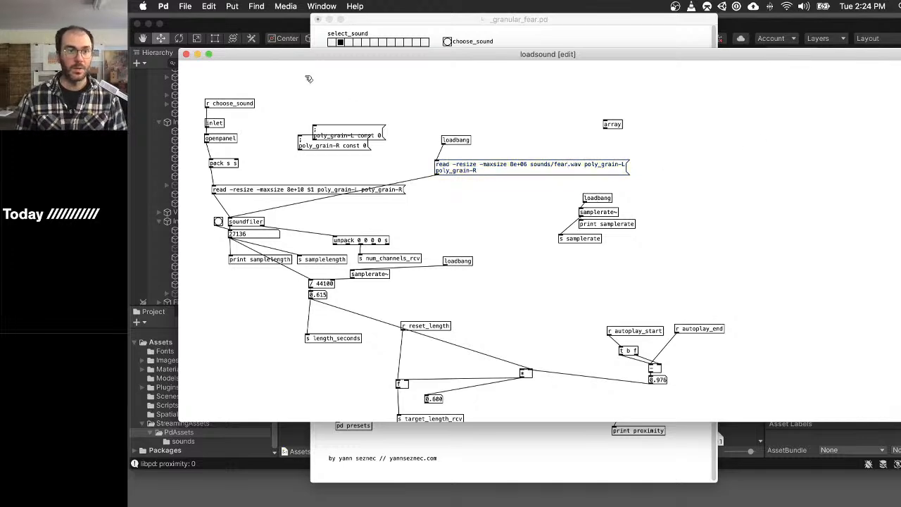
- Load the fear sample into the poly_grain arrays and return to the main _granular_fear patch
drag(290, 56, 396, 231)
key(super+e)
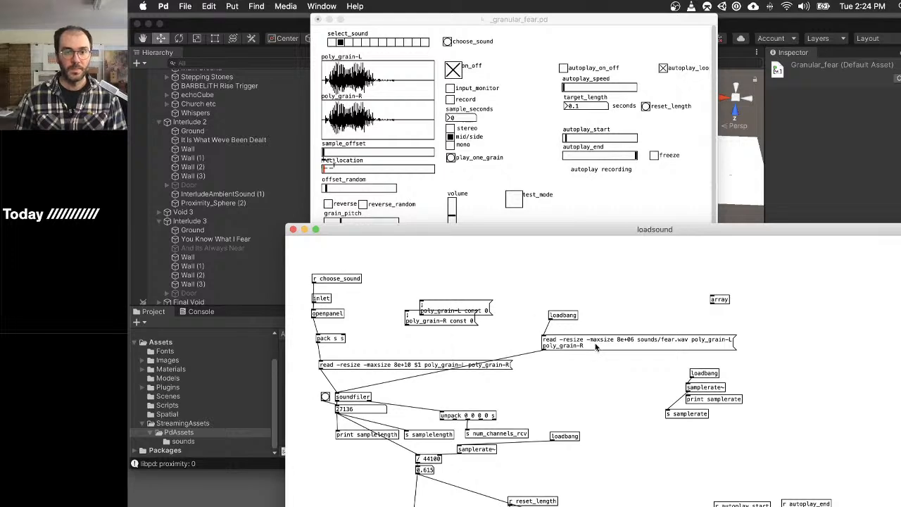
click(591, 339)
click(489, 20)
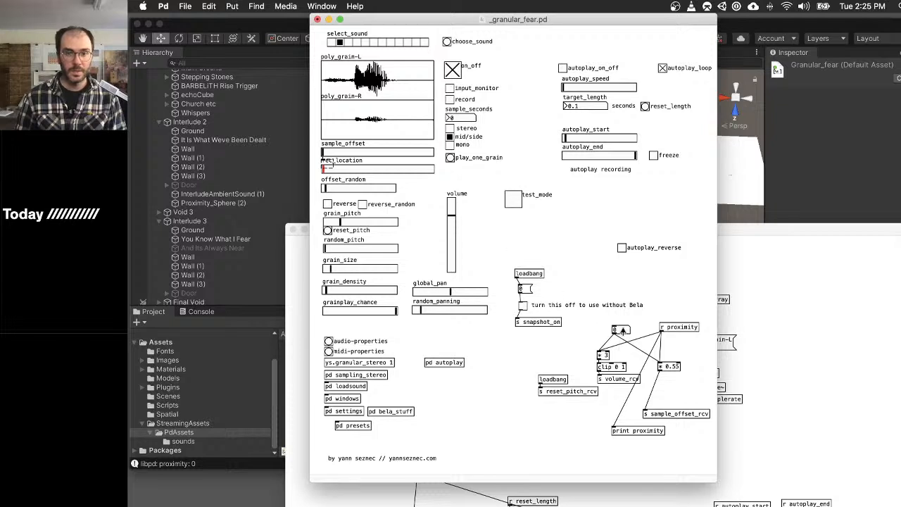
- Turn on test mode, reset the grain pitch and sweep the test proximity value up to 1.29 to audition the grains
shift+drag(622, 329, 631, 303)
click(512, 199)
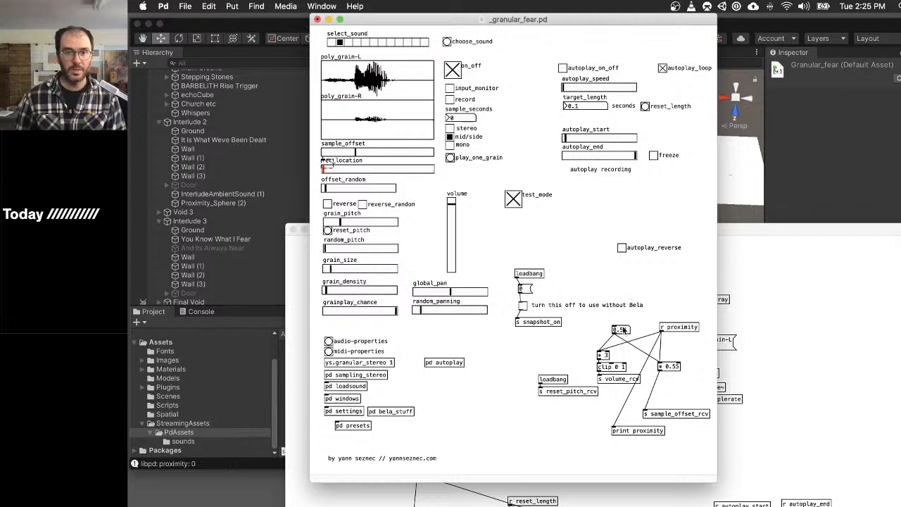
shift+drag(626, 343, 625, 309)
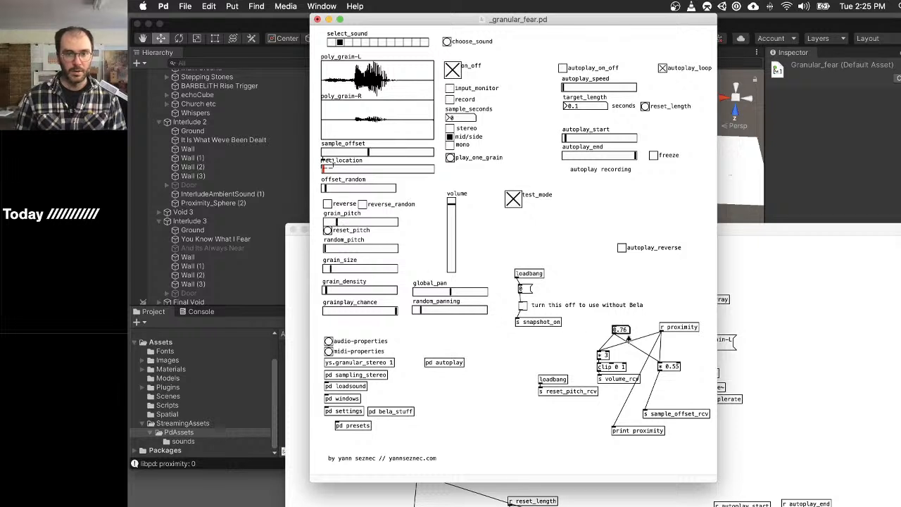
mouse_move(628, 338)
shift+mouse_down()
mouse_move(626, 361)
mouse_move(629, 340)
shift+mouse_up()
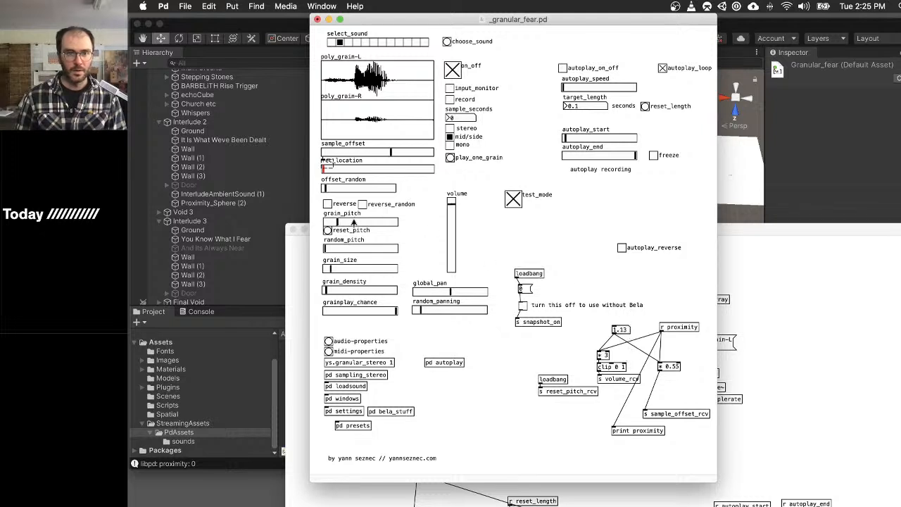
click(328, 230)
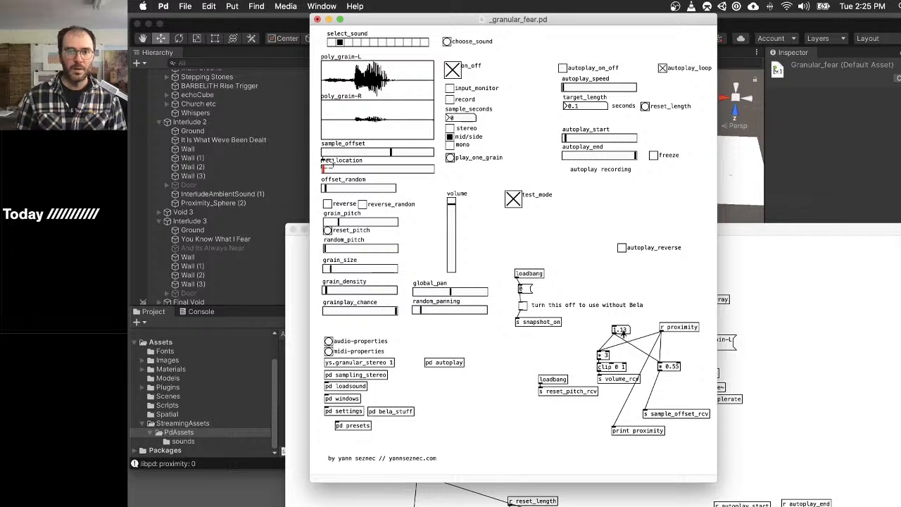
mouse_move(621, 332)
shift+mouse_down()
mouse_move(619, 381)
mouse_move(621, 329)
shift+mouse_up()
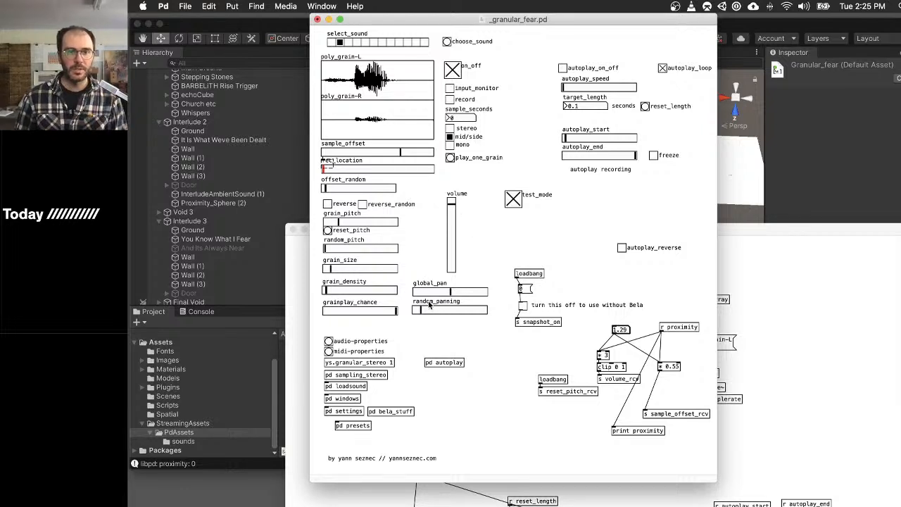
- Shift the global pan right of centre and raise the volume to maximum while auditioning with test proximity at 0.91
drag(449, 294, 465, 291)
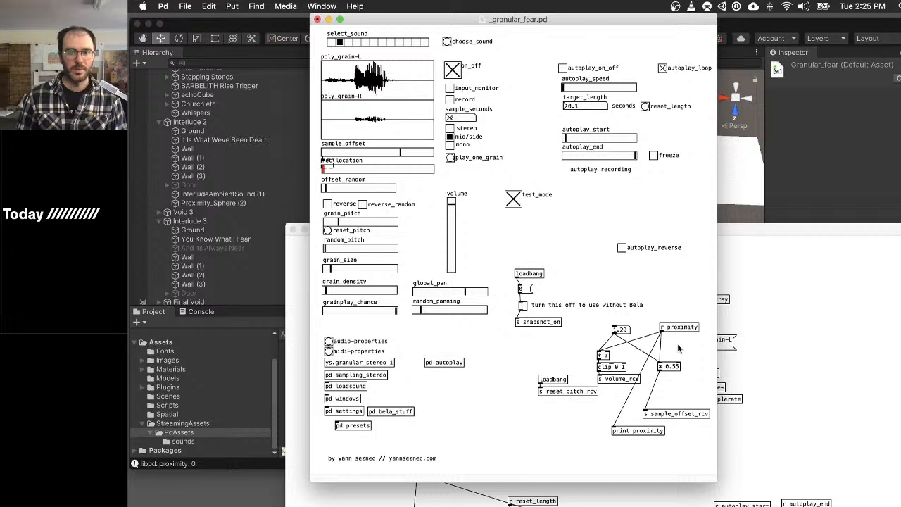
mouse_move(626, 347)
shift+mouse_down()
mouse_move(625, 372)
mouse_move(624, 348)
mouse_move(625, 357)
shift+mouse_up()
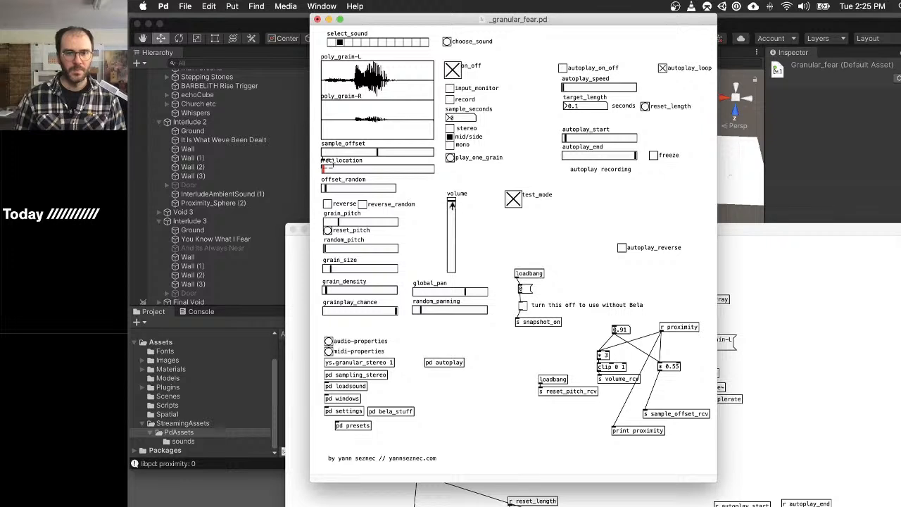
key(super+e)
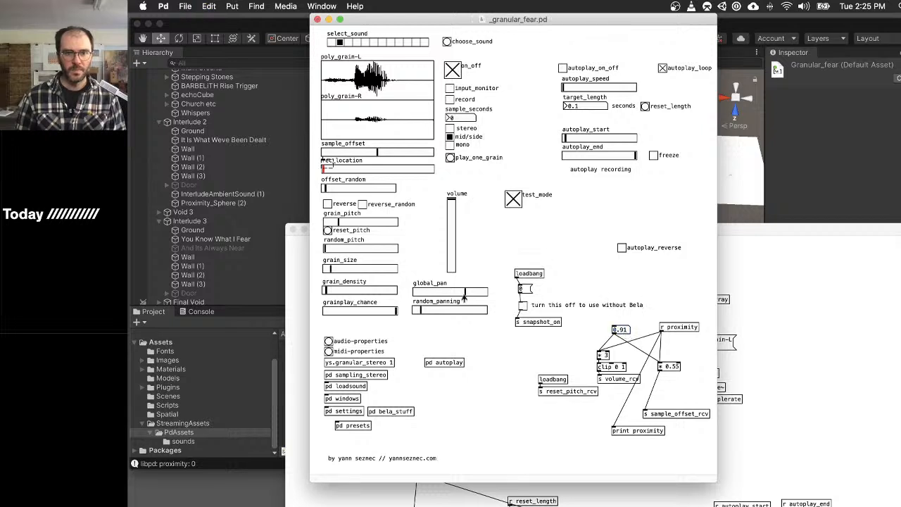
- Check the global_pan slider's properties, including its output range and send and receive symbols, and leave edit mode
right_click(443, 294)
click(468, 296)
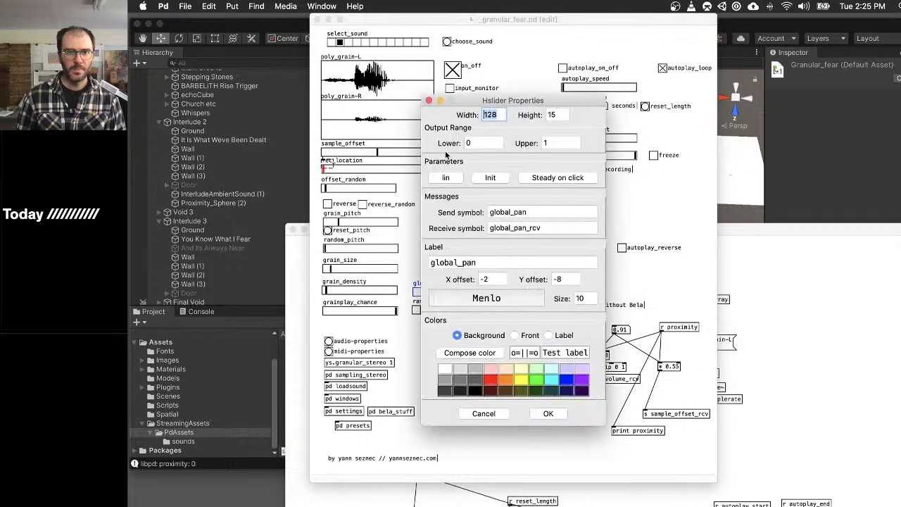
click(535, 413)
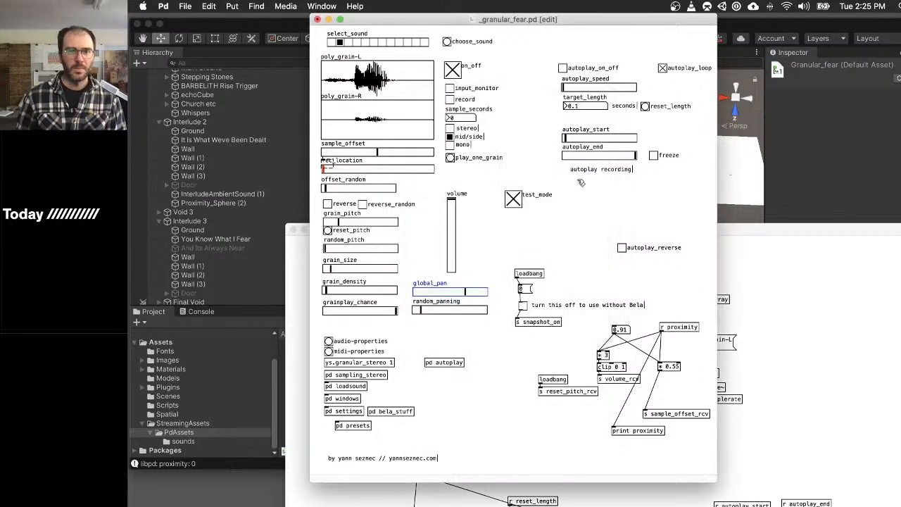
key(super+e)
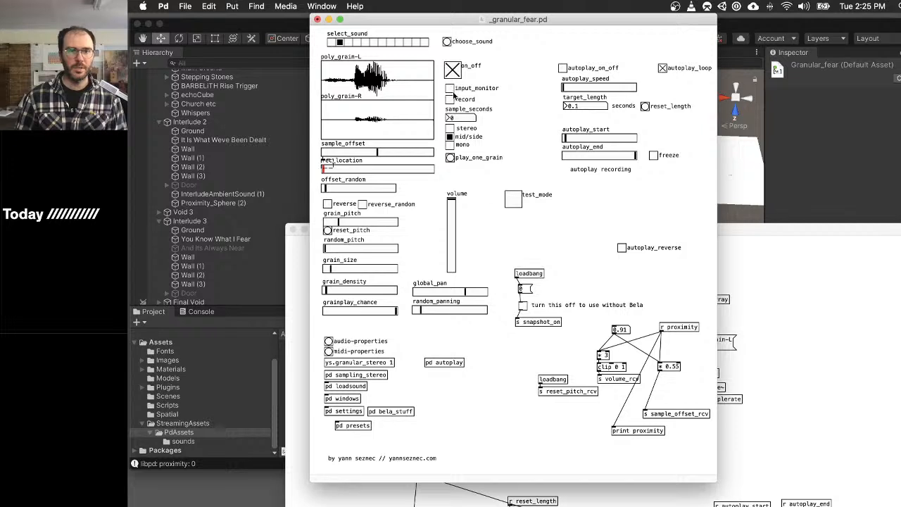
- Audition the grains in test mode at test proximity 0.44 and 1.65 while making the grain size slightly larger, and turn test mode off
click(511, 200)
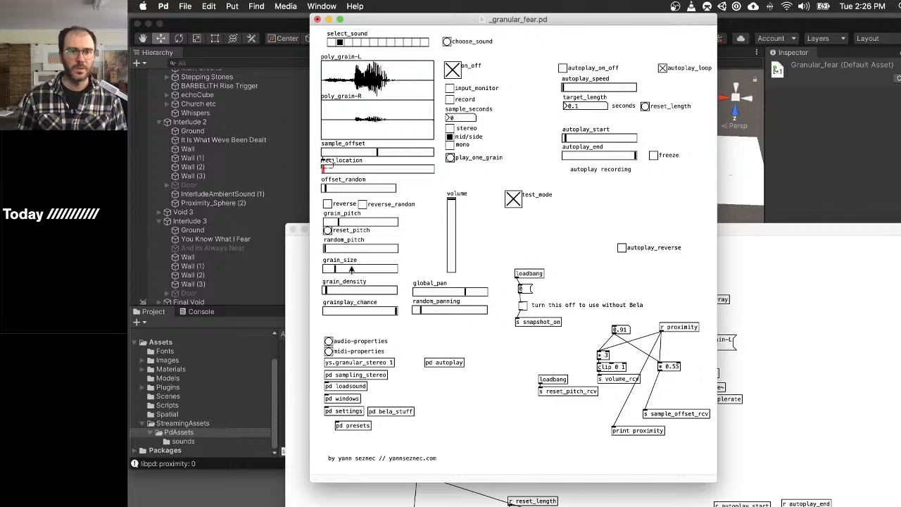
shift+drag(627, 331, 624, 366)
drag(344, 270, 358, 274)
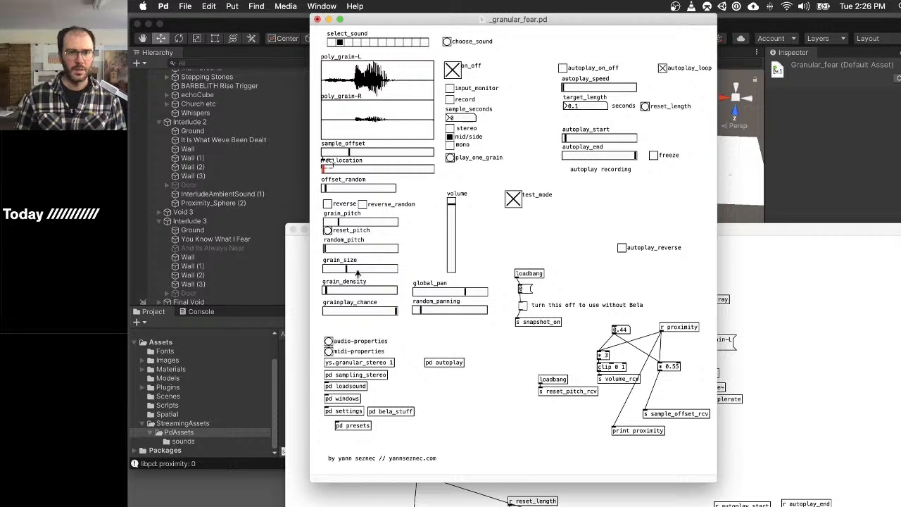
shift+drag(623, 329, 616, 260)
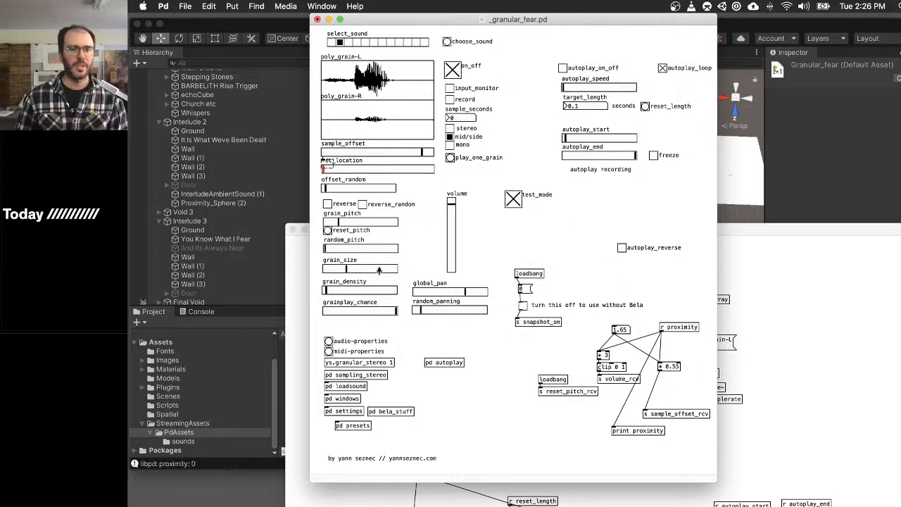
drag(378, 273, 370, 270)
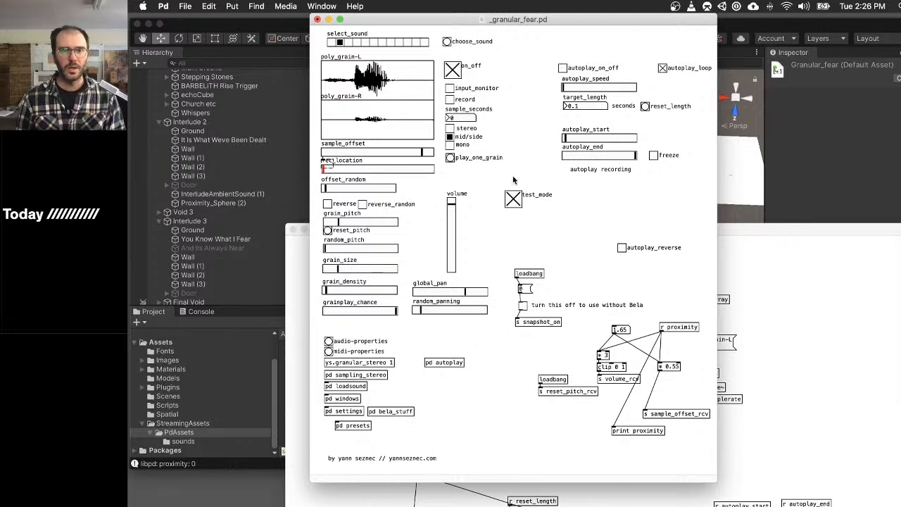
click(515, 200)
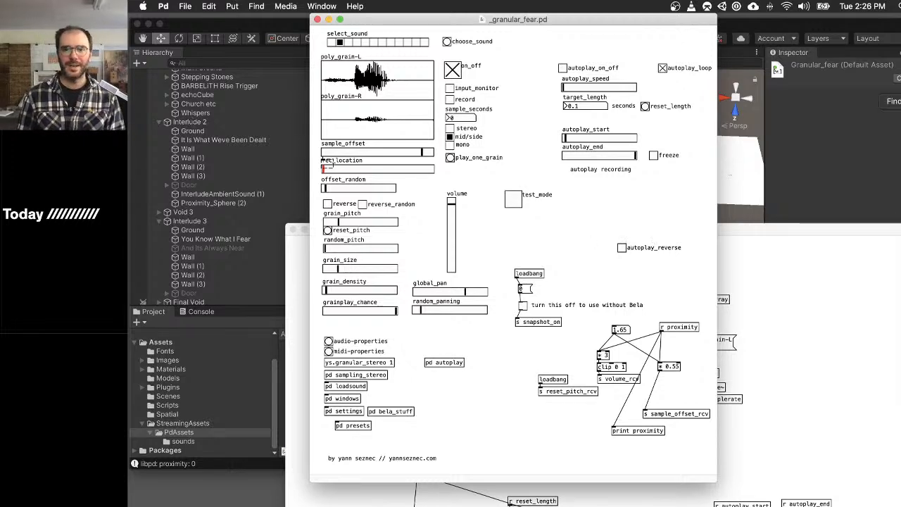
- Switch to Safari with the YouTube video "How to pronounce FEAR in British English"
key(super+Tab)
key(super+Tab)
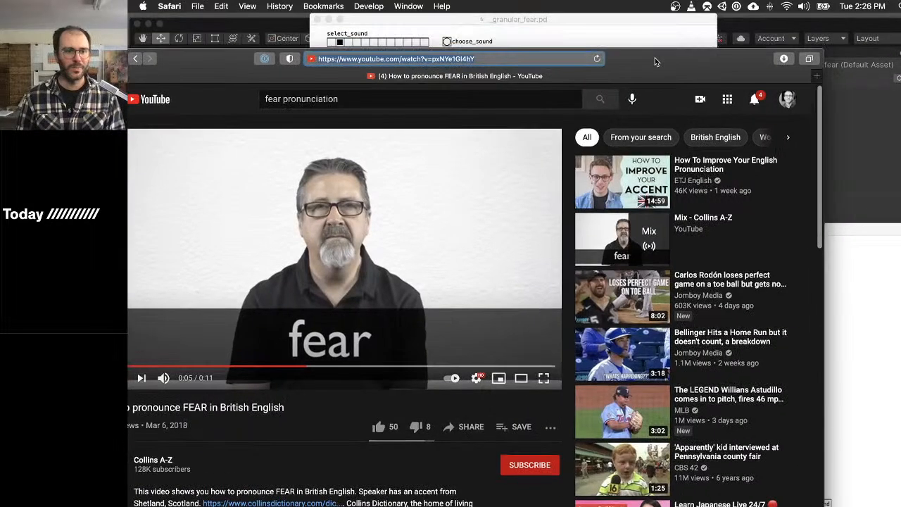
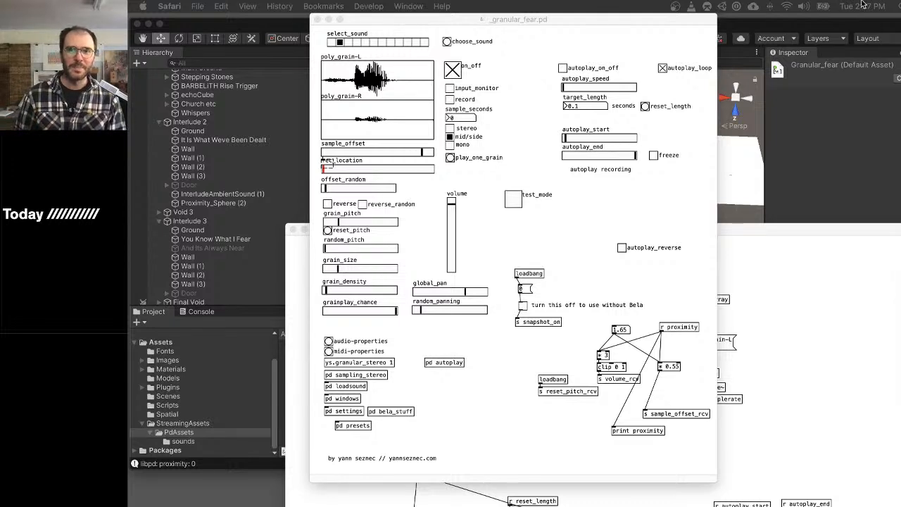
- Switch to the Unity editor and expand the Intro object and its Door in the hierarchy
click(773, 27)
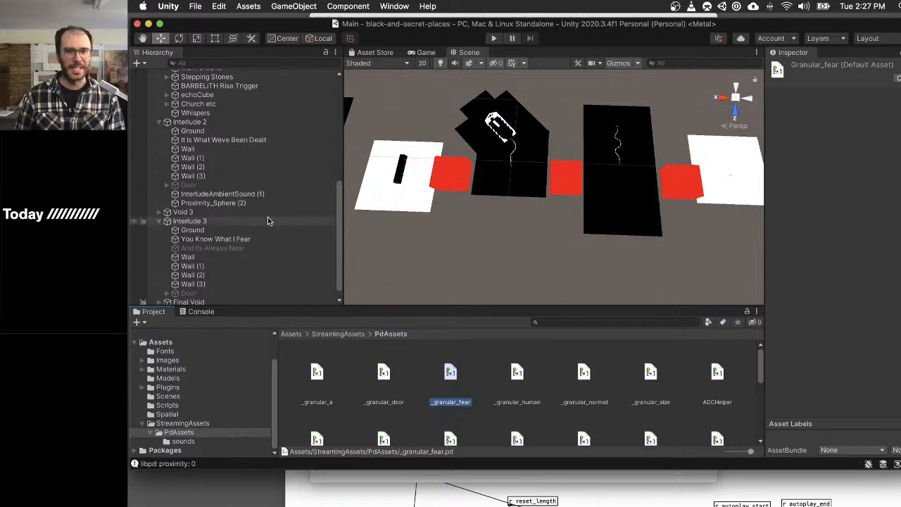
scroll(232, 190, up, 5)
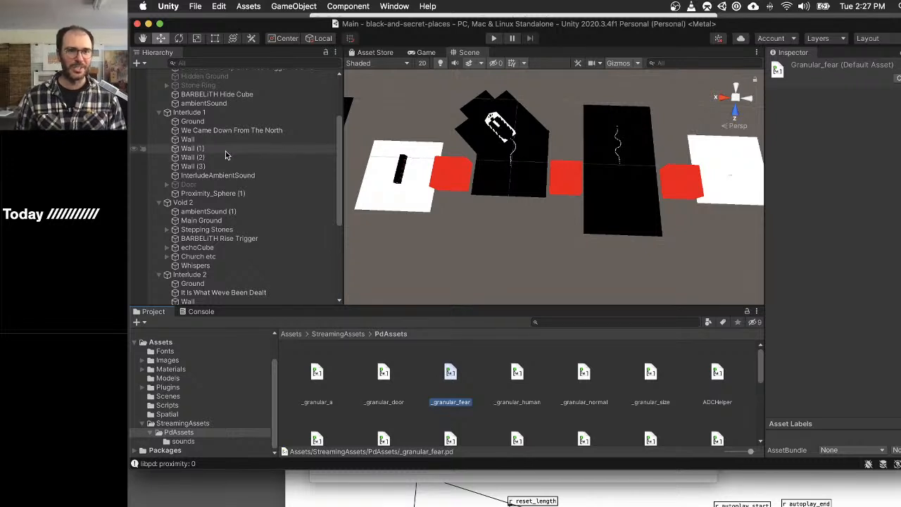
scroll(186, 211, down, 4)
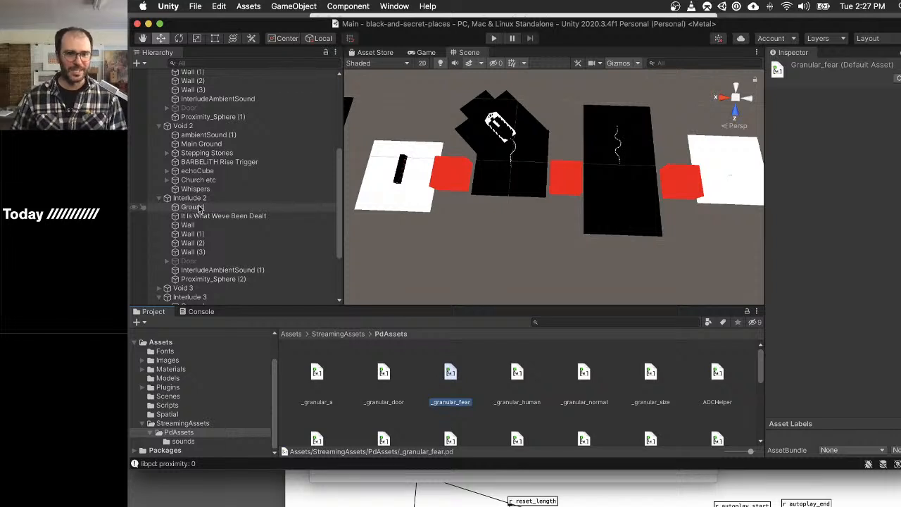
scroll(200, 208, up, 8)
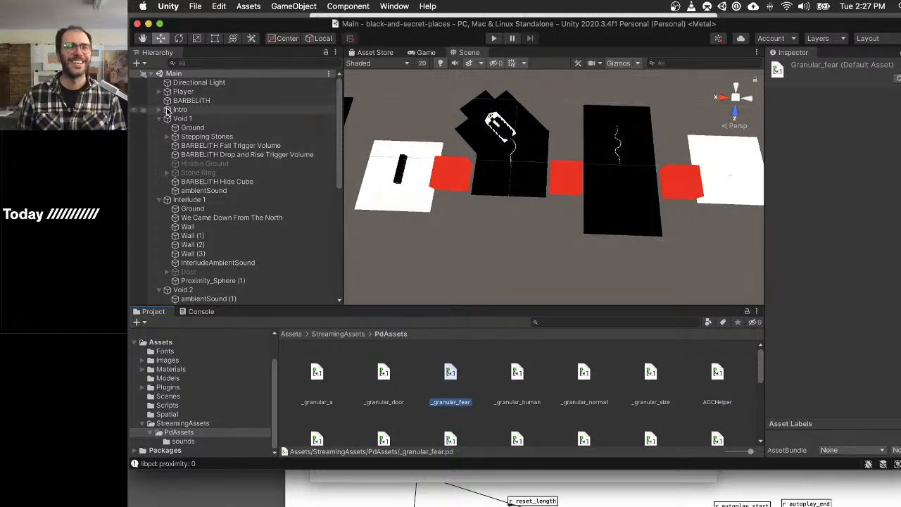
click(166, 111)
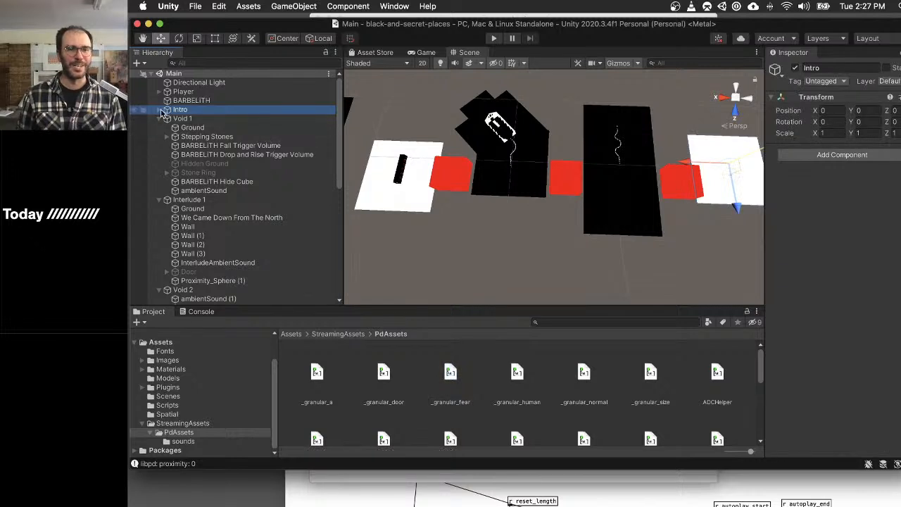
click(160, 110)
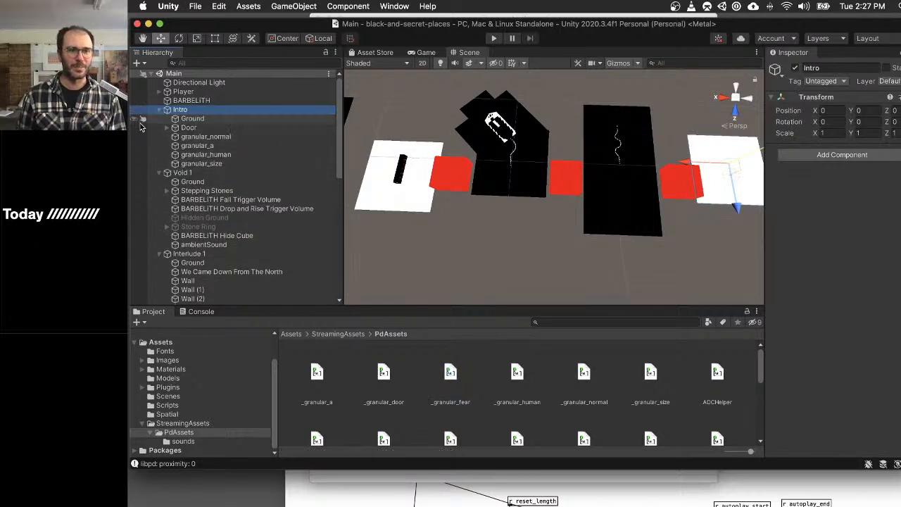
click(167, 128)
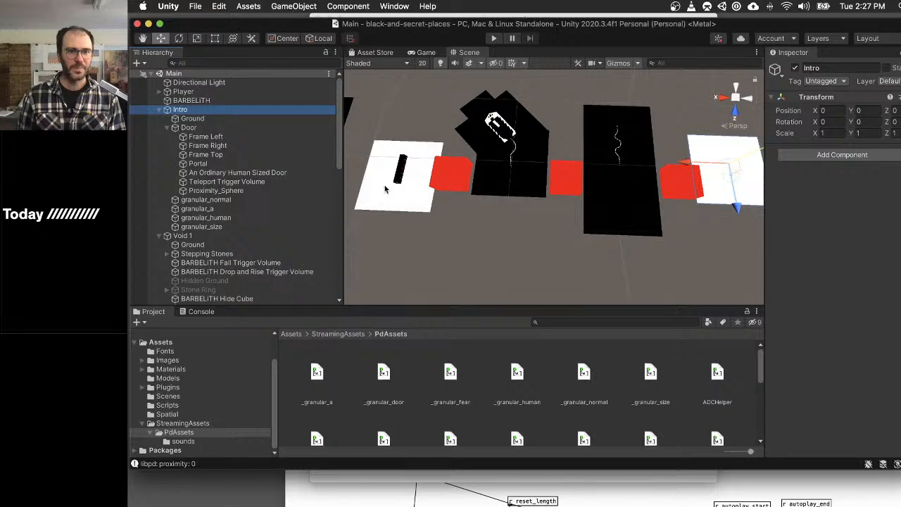
scroll(423, 184, up, 4)
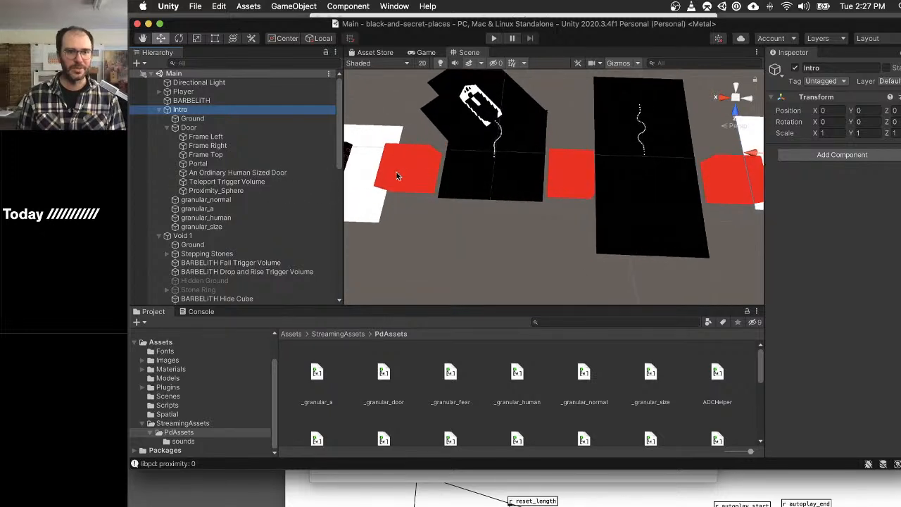
- Duplicate the Intro door's Proximity_Sphere and move the copy into the Door under Interlude 3
click(217, 190)
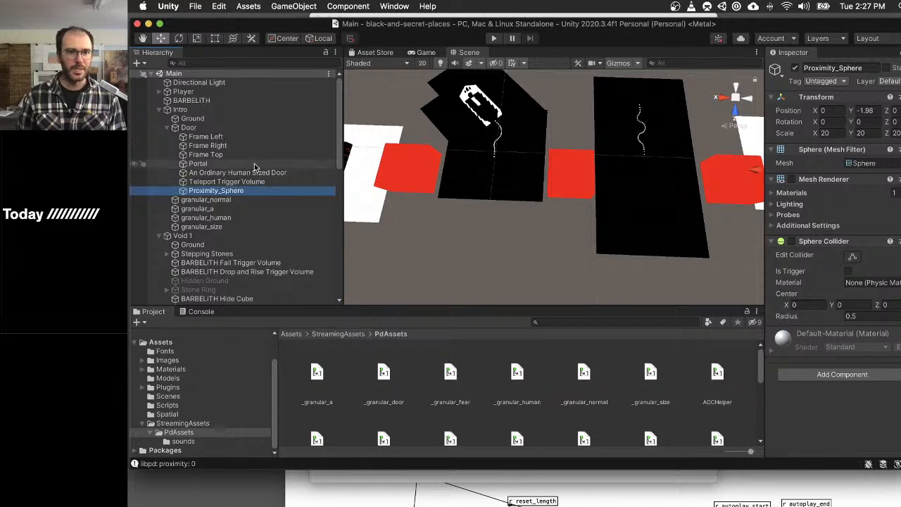
scroll(279, 219, down, 7)
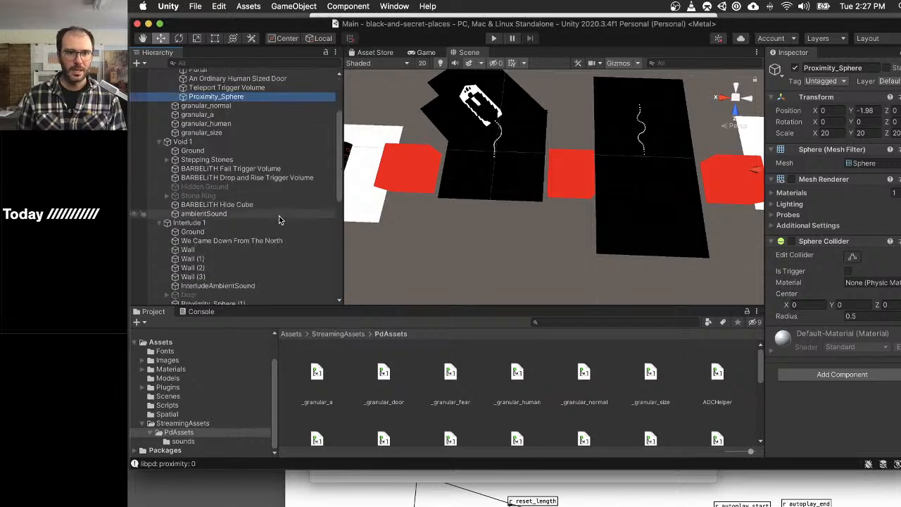
scroll(278, 219, down, 7)
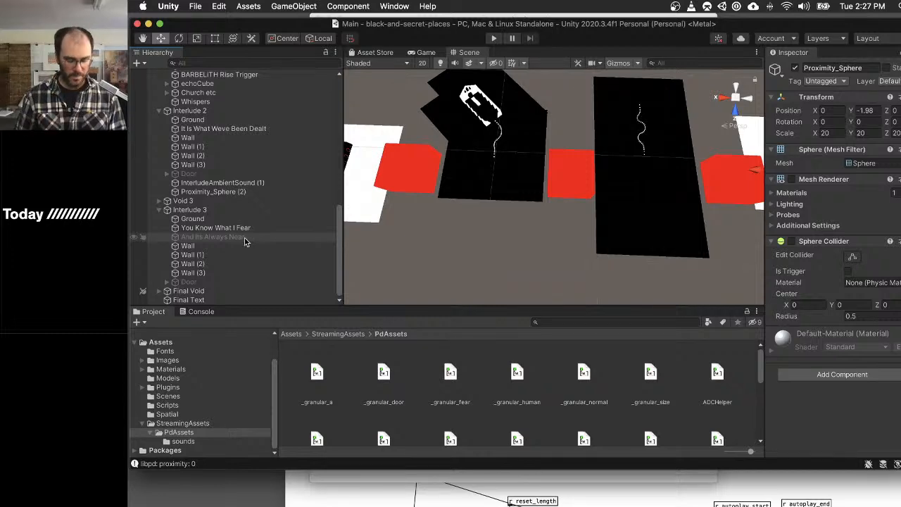
key(super+d)
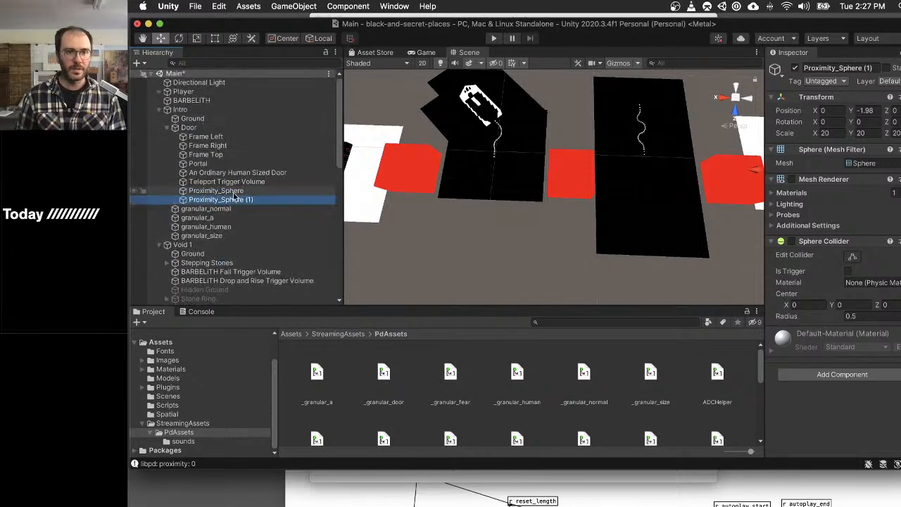
drag(235, 196, 214, 280)
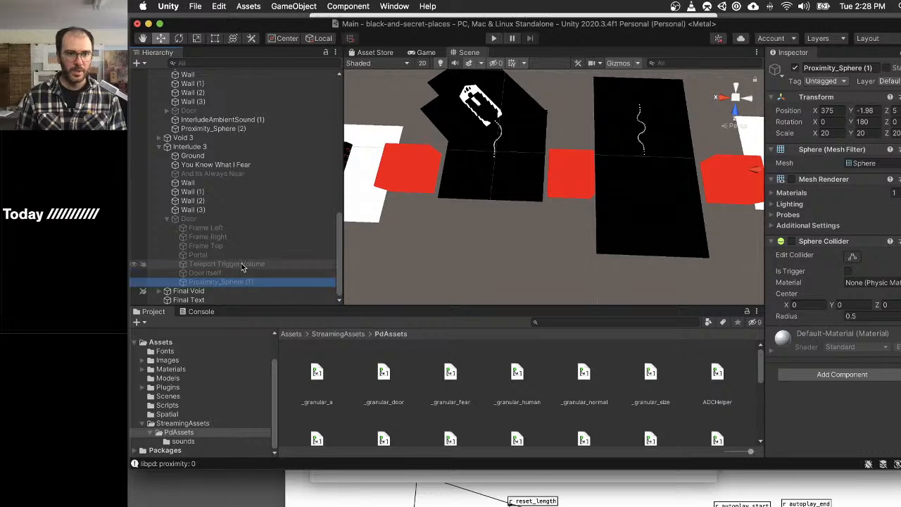
- Compare the components on the Interlude 3 door's Portal with the sound scripts on the Intro door's Portal
click(236, 256)
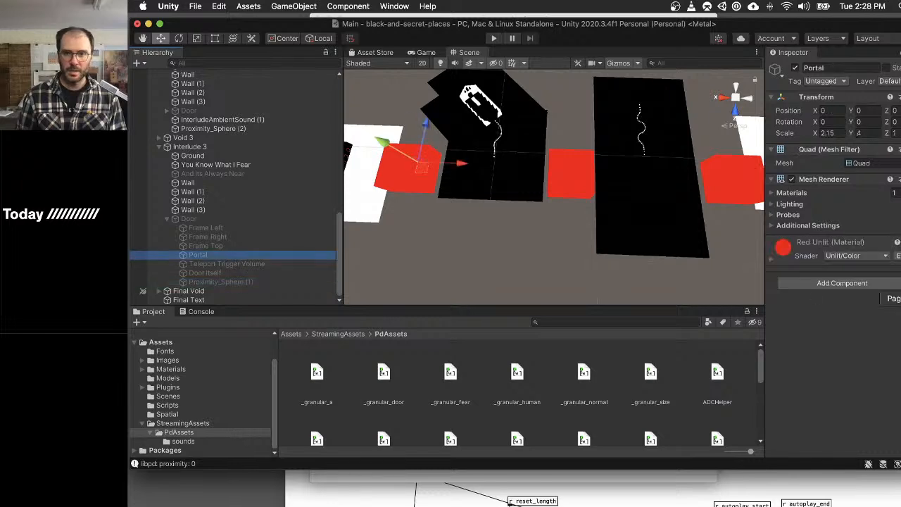
scroll(278, 184, up, 15)
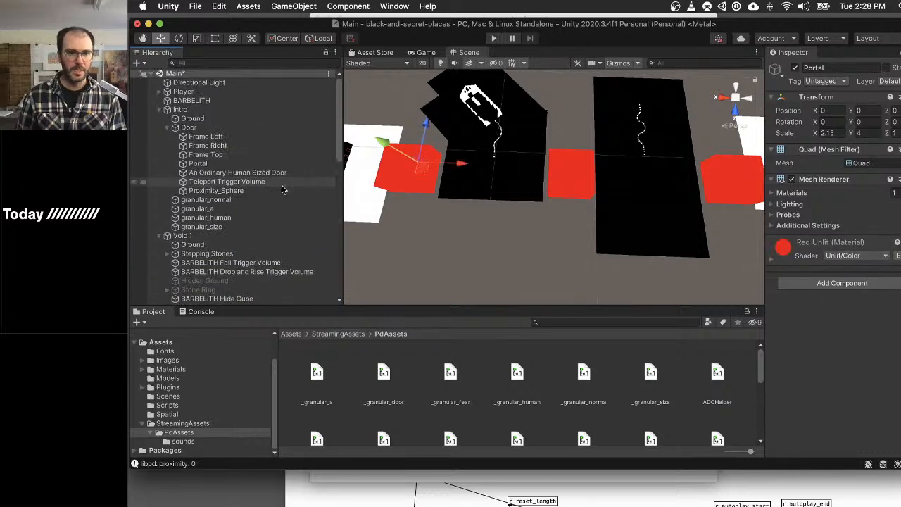
click(241, 166)
scroll(818, 239, down, 10)
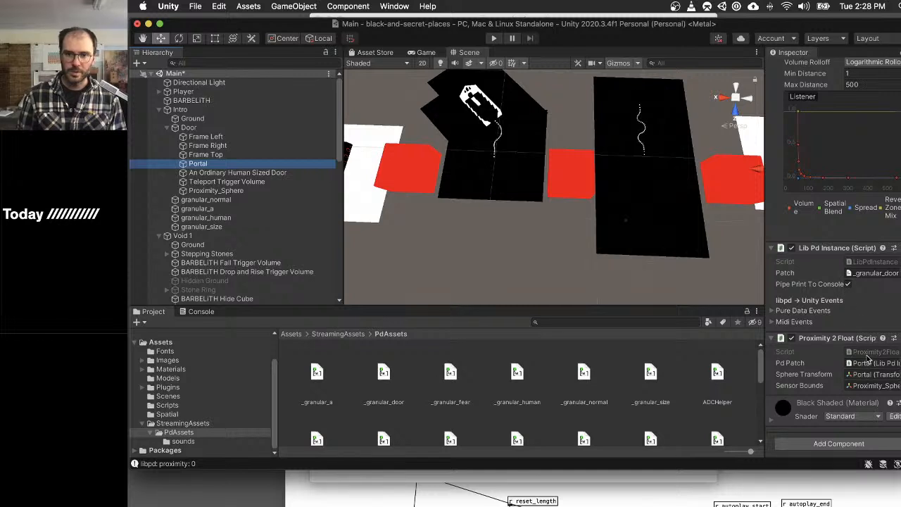
scroll(232, 246, down, 15)
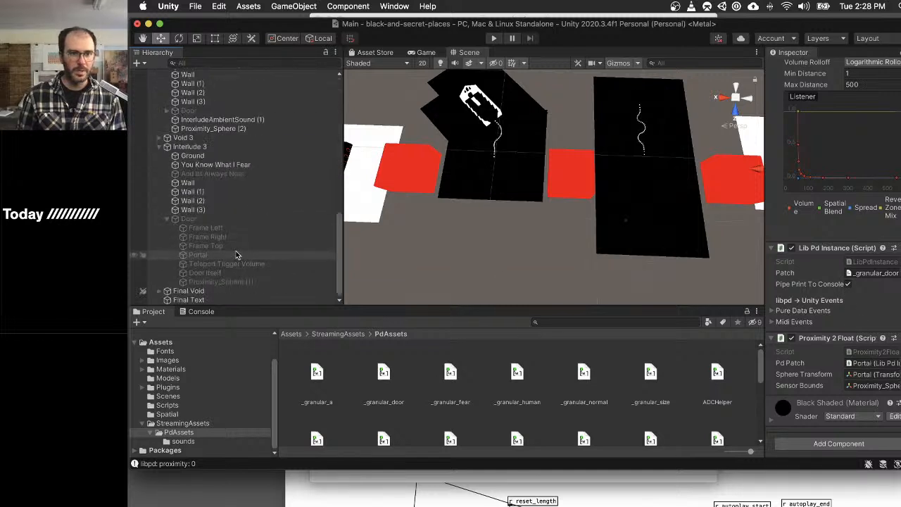
- Add a Lib Pd Instance component to the Interlude 3 door's Portal and assign _granular_door as its patch
click(237, 254)
click(860, 283)
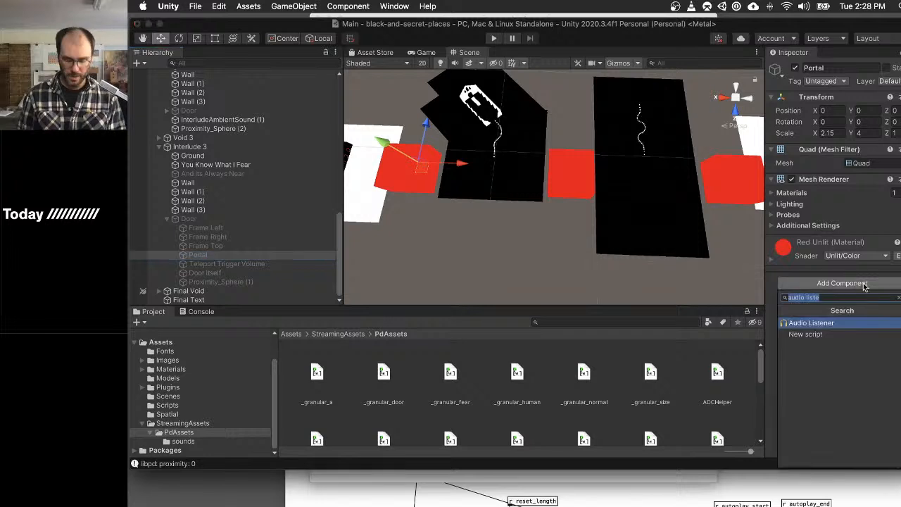
text(libpd)
key(Return)
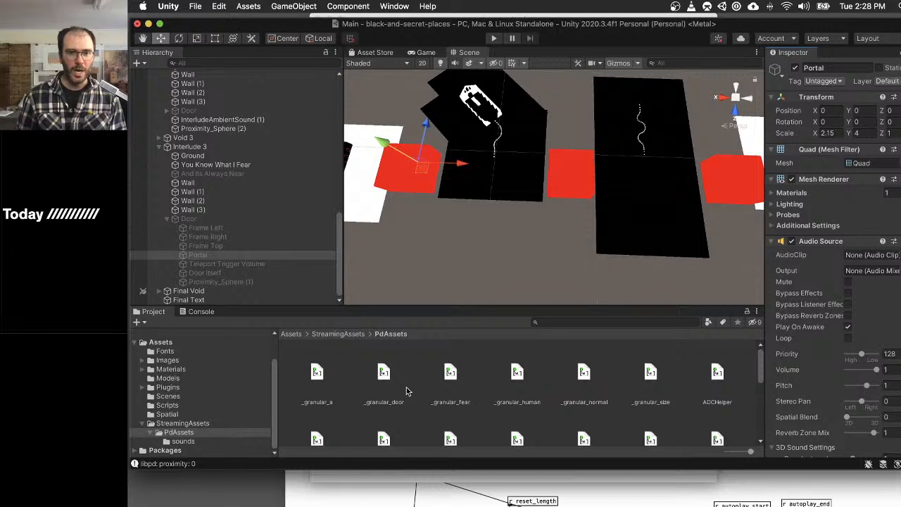
drag(450, 377, 852, 308)
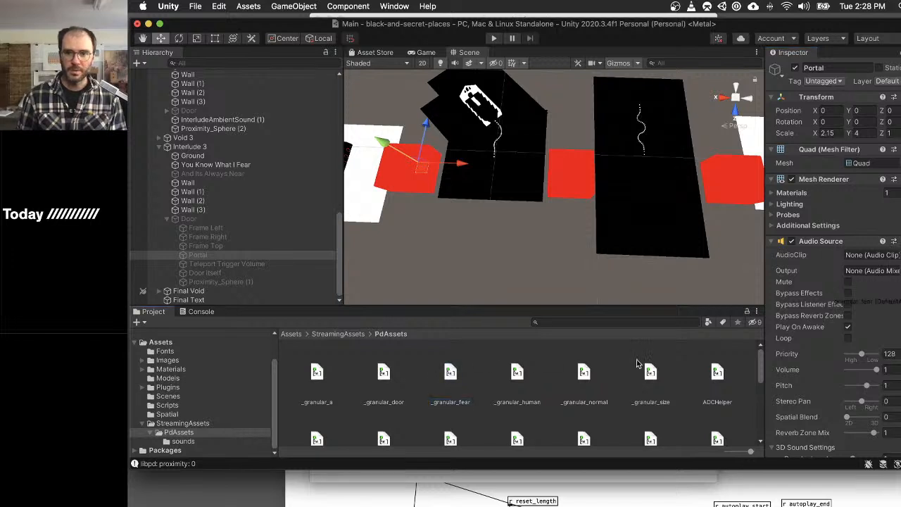
scroll(852, 330, down, 10)
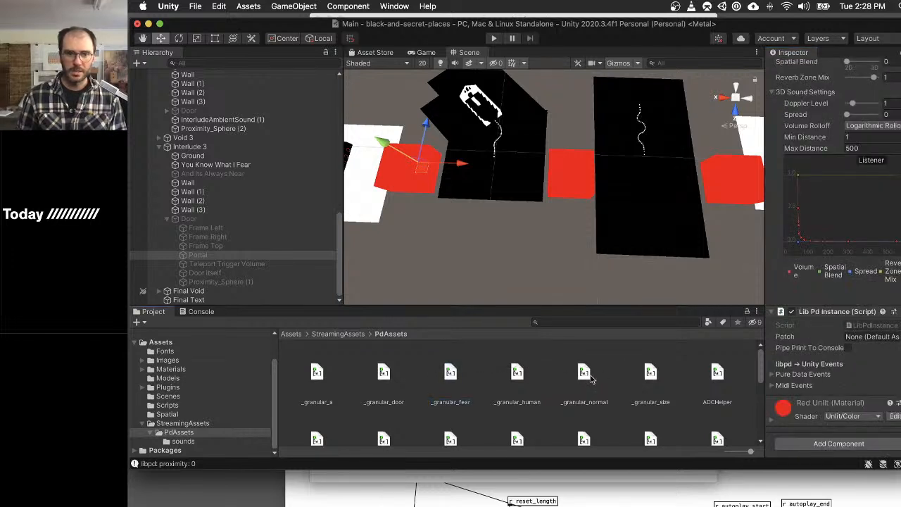
drag(383, 376, 869, 338)
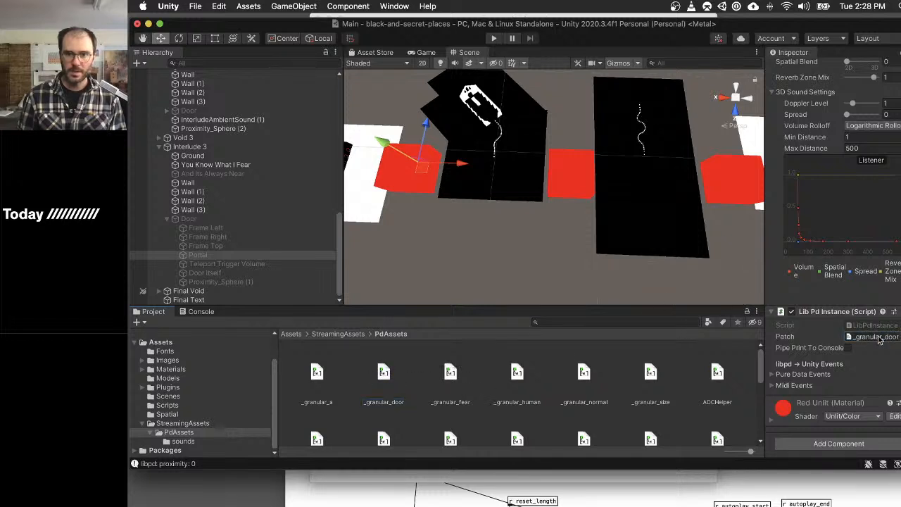
- Review the Audio Source and proximity script settings on the Intro door's Portal
scroll(210, 143, up, 15)
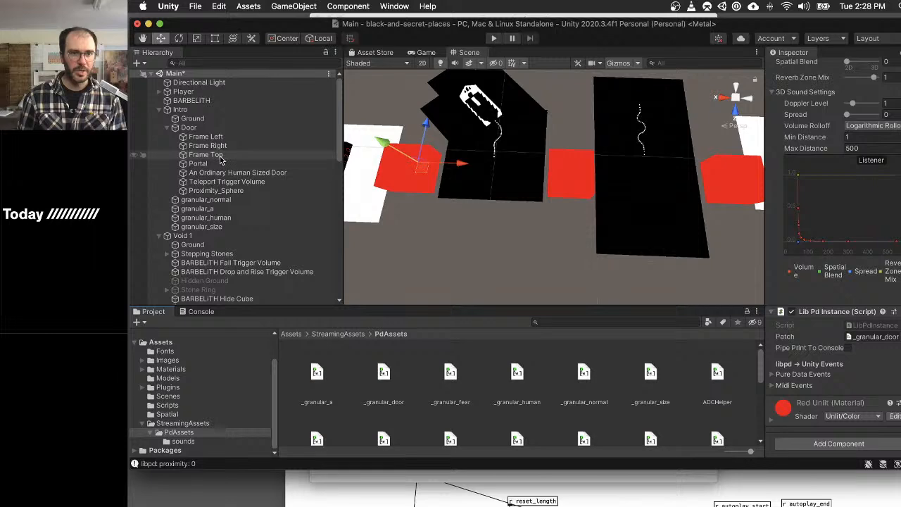
click(223, 166)
scroll(806, 290, up, 10)
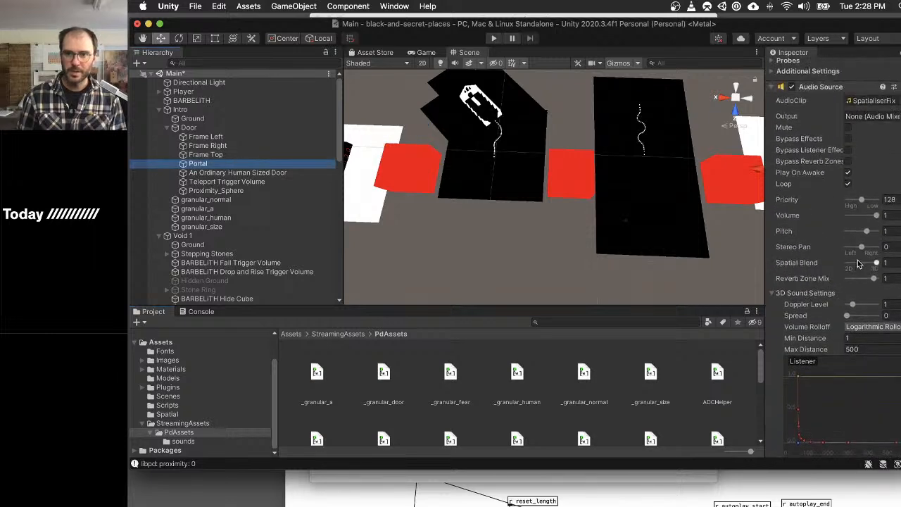
scroll(805, 291, up, 3)
scroll(805, 291, down, 12)
scroll(338, 249, down, 15)
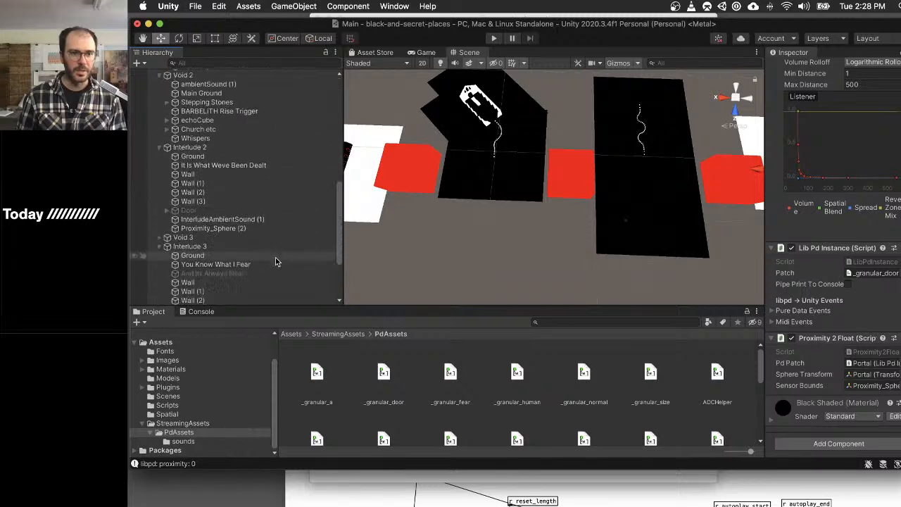
- Give the Interlude 3 Portal's Audio Source the SpatialiserFix clip, enable Loop and set Spatial Blend to 1
click(231, 255)
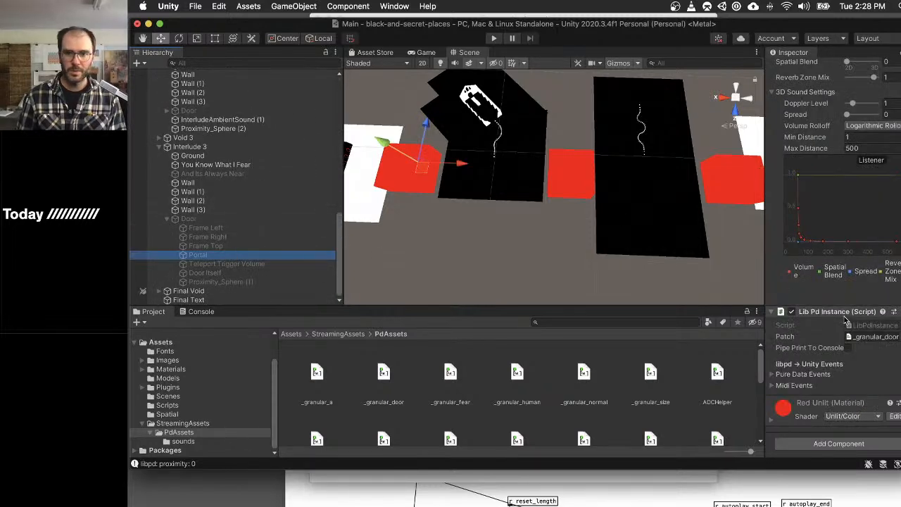
click(183, 415)
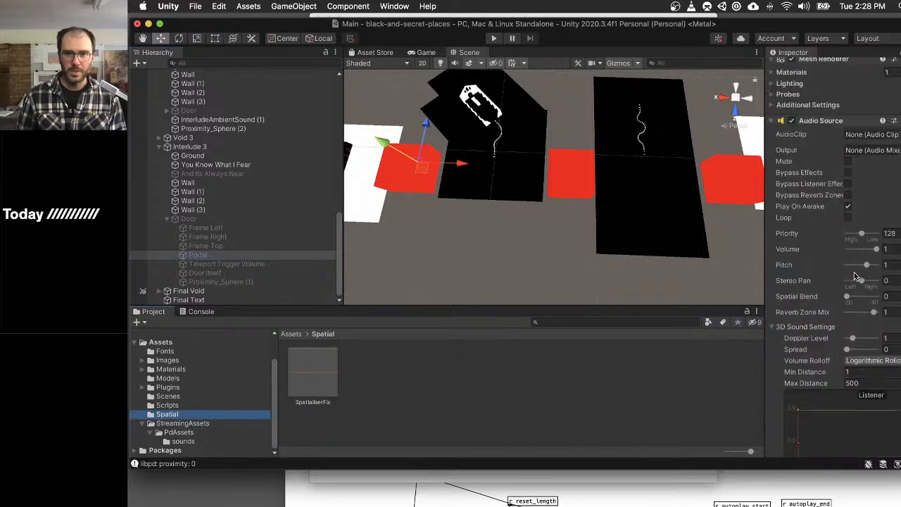
drag(318, 368, 865, 257)
click(847, 338)
scroll(818, 333, down, 10)
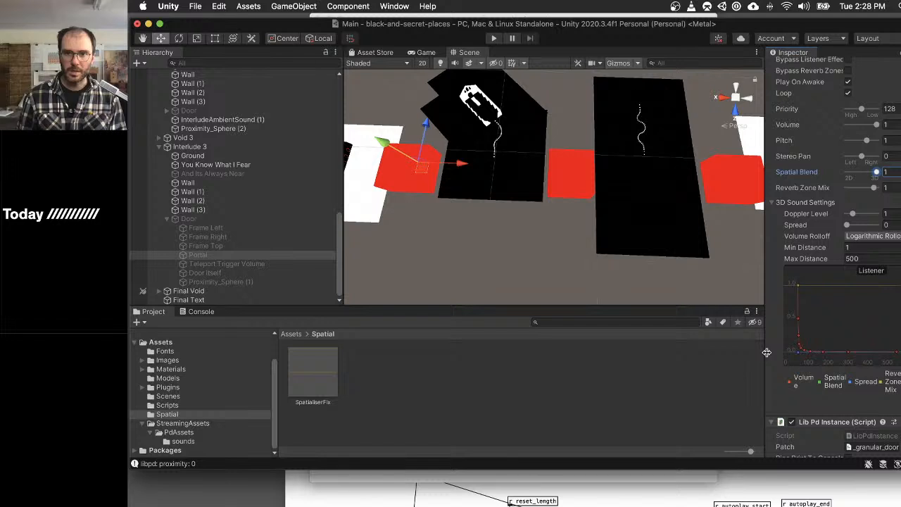
- Add the Proximity 2 Float script to the Interlude 3 door's Portal
scroll(768, 355, down, 5)
click(838, 443)
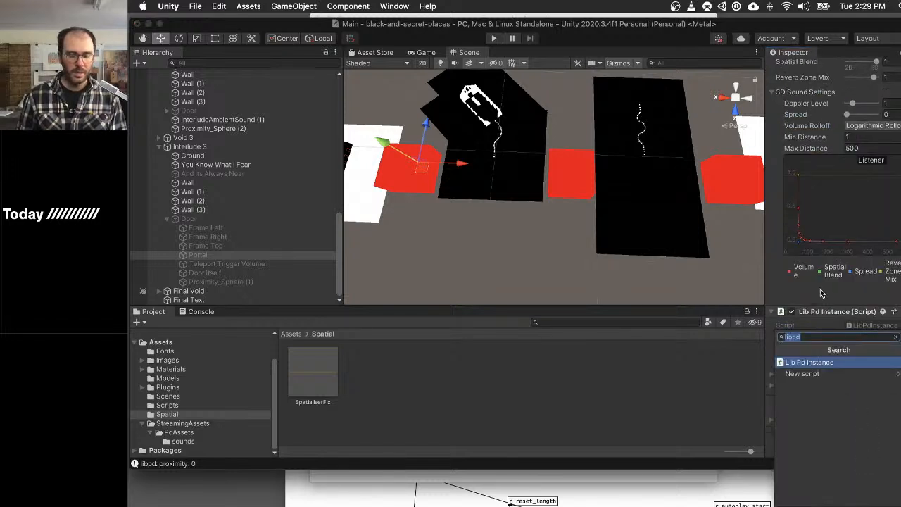
text(prox)
key(Return)
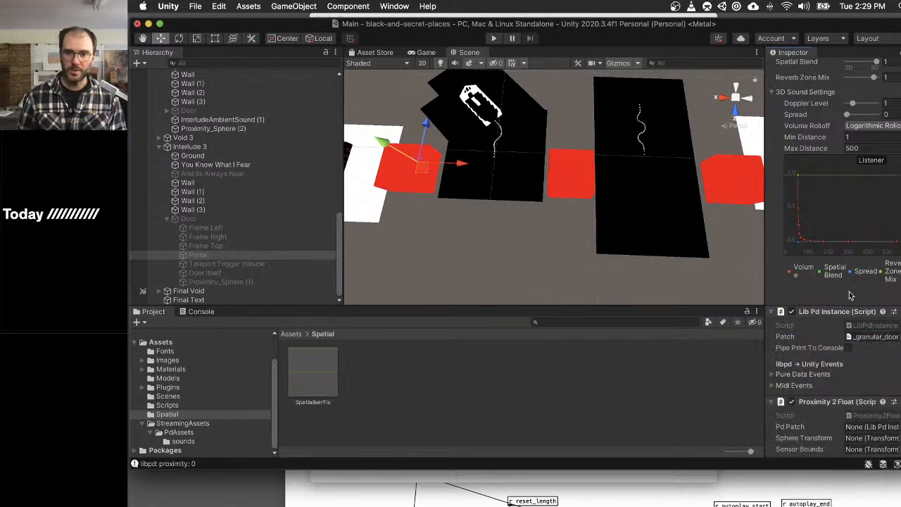
- Assign the Interlude 3 Portal itself as both Pd Patch and Sphere Transform of its Proximity 2 Float script
scroll(848, 296, down, 3)
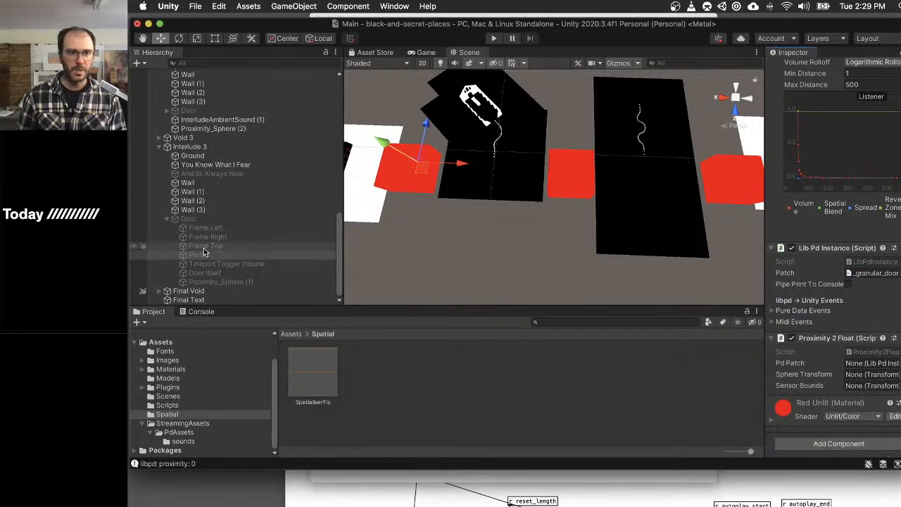
drag(202, 250, 872, 364)
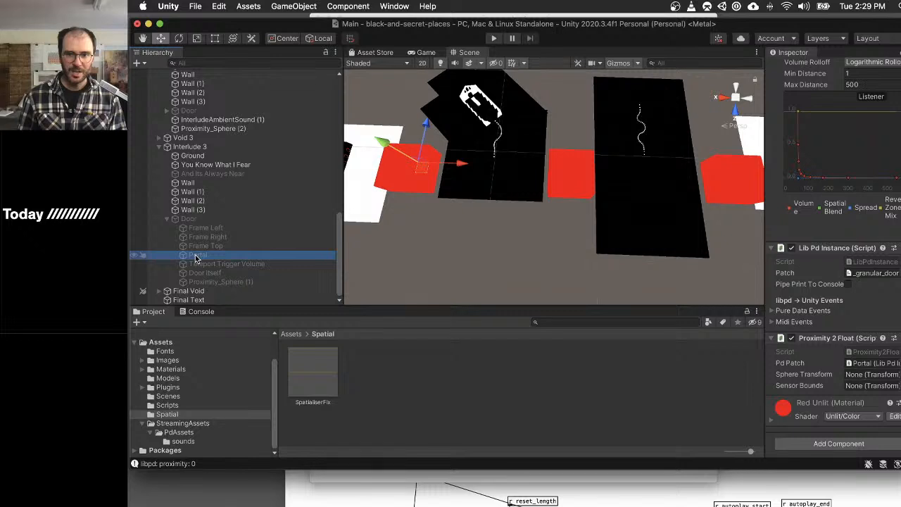
drag(195, 257, 866, 379)
drag(867, 377, 868, 377)
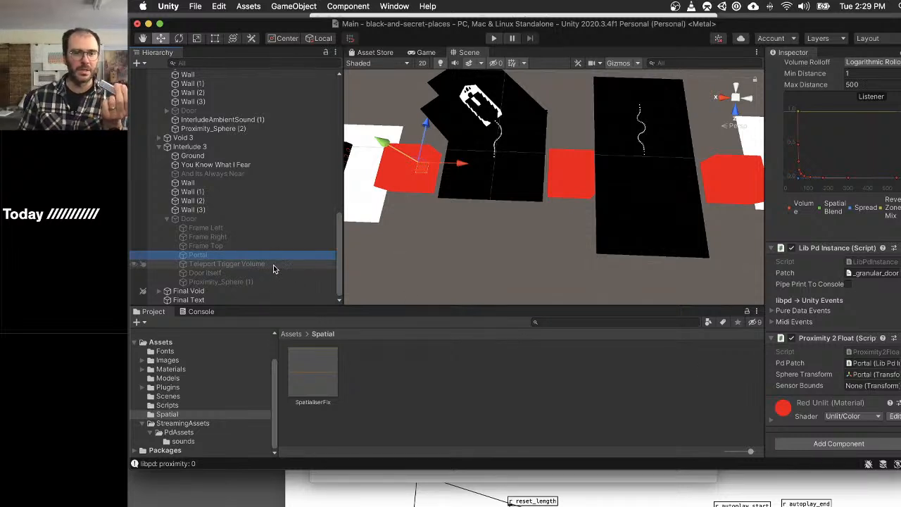
- Assign the Interlude 3 door's Proximity_Sphere (1) as Sensor Bounds of the Portal's Proximity 2 Float script
click(221, 281)
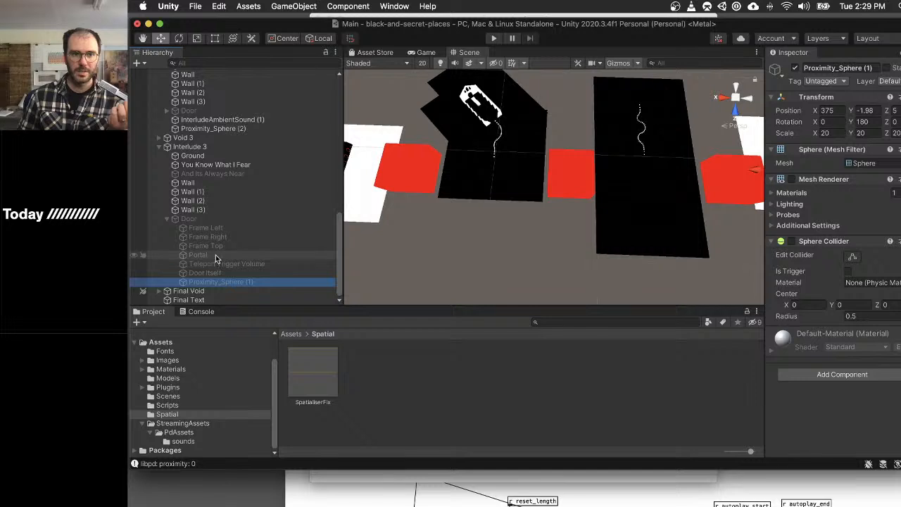
click(214, 255)
mouse_move(217, 283)
mouse_down()
mouse_move(251, 293)
mouse_move(213, 282)
mouse_up()
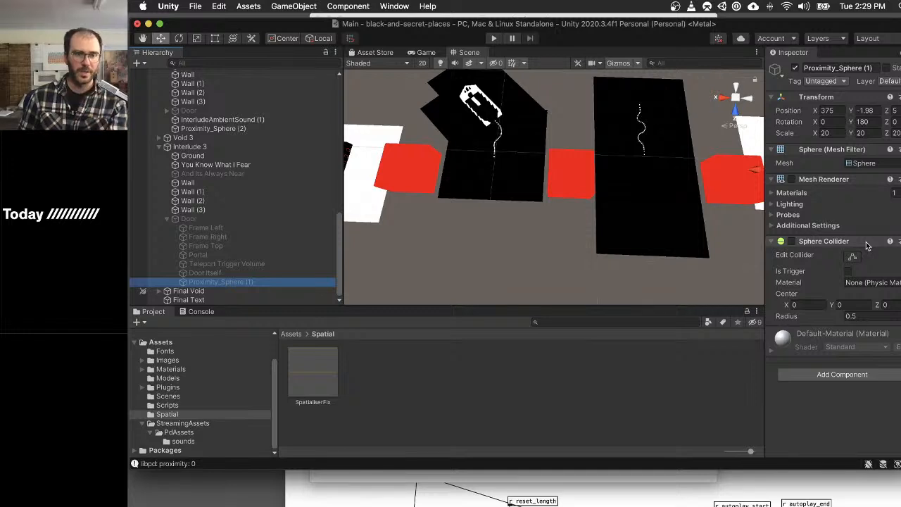
click(233, 252)
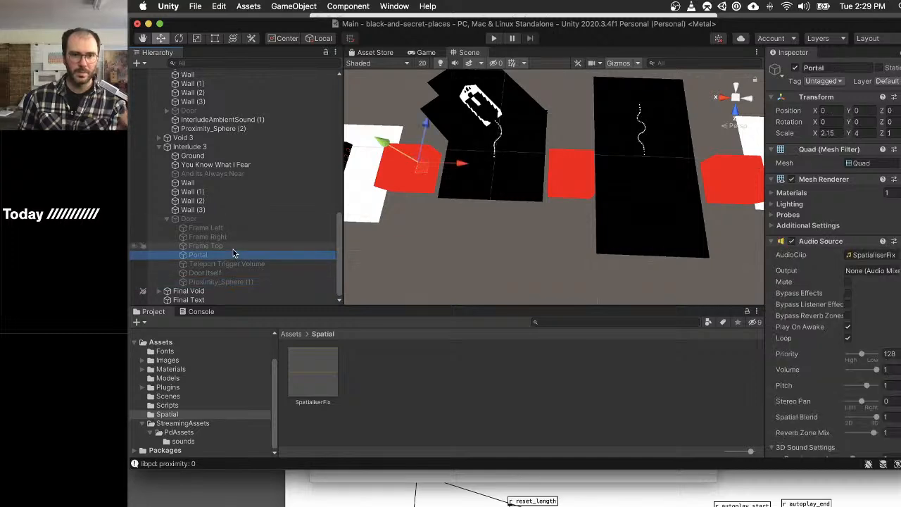
scroll(822, 314, down, 5)
scroll(822, 314, down, 2)
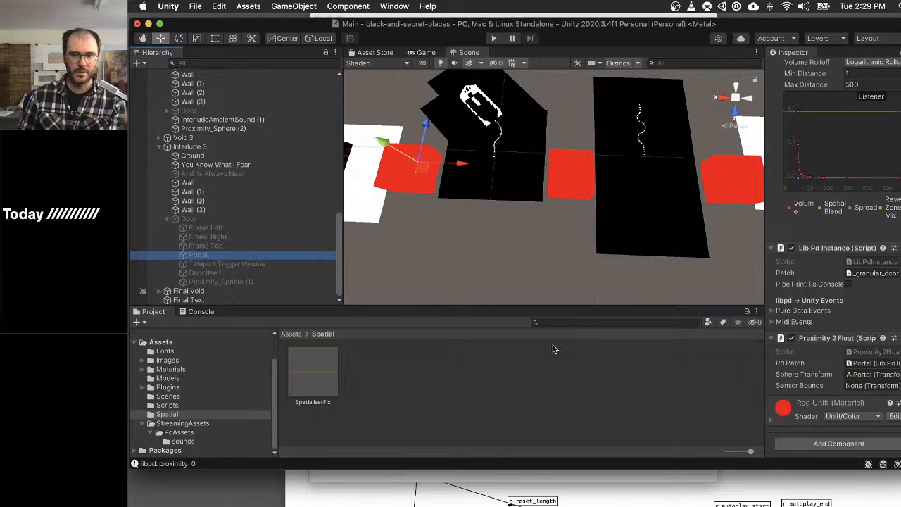
drag(213, 283, 860, 389)
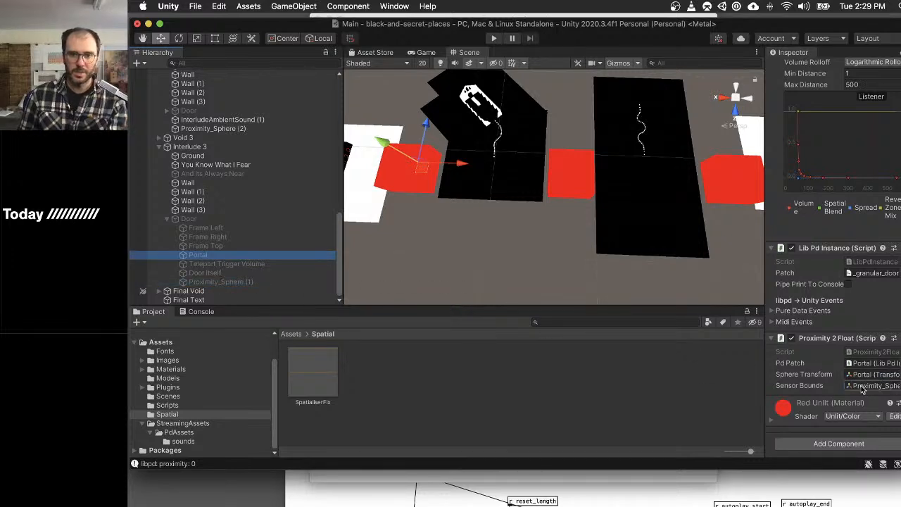
- Move Proximity_Sphere (1) across the level to the edge of Interlude 3's red room, at about X -17
click(223, 282)
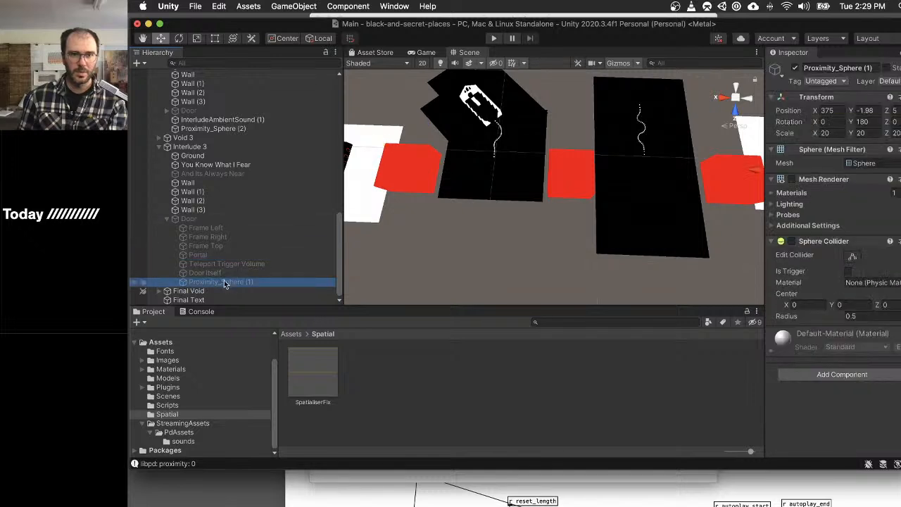
key(f)
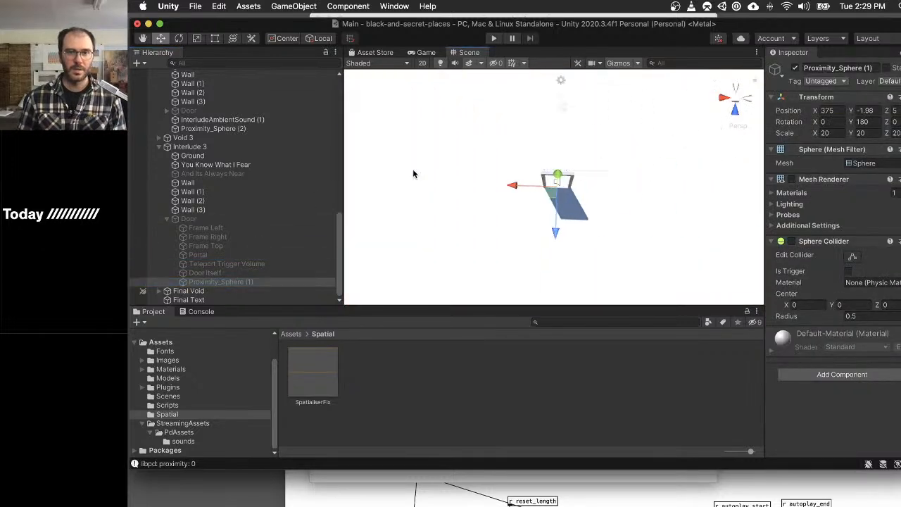
click(232, 282)
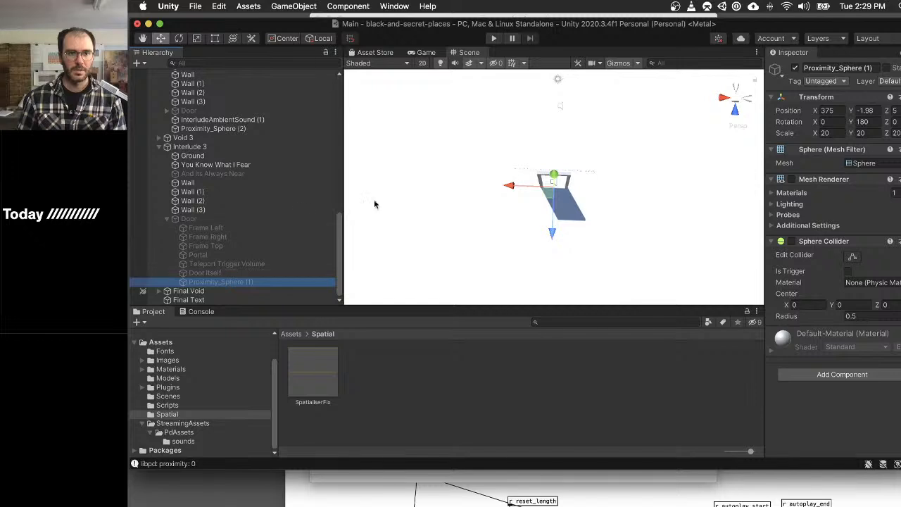
key(f)
scroll(570, 209, down, 5)
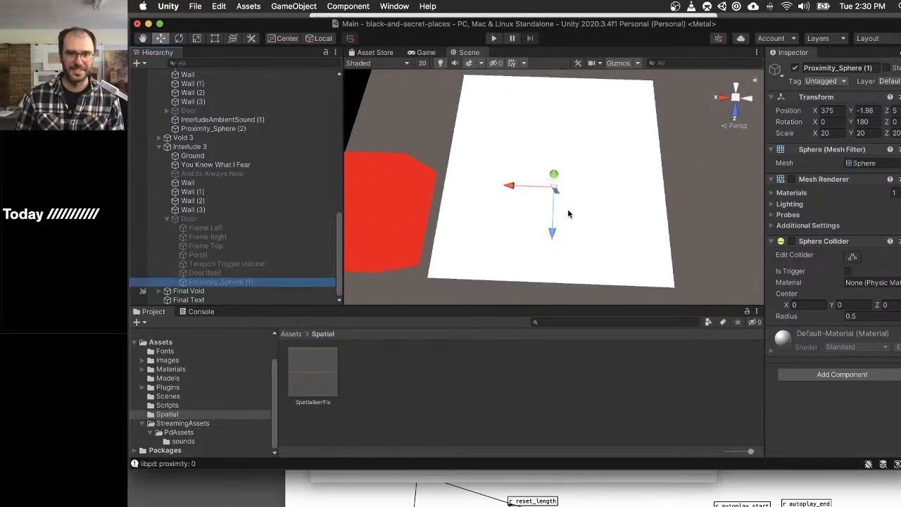
drag(546, 197, 394, 267)
key(f)
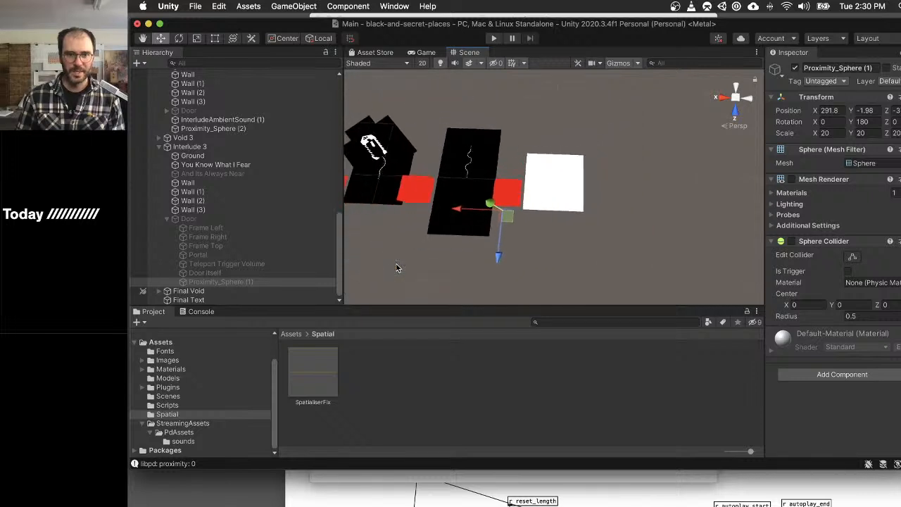
drag(524, 218, 408, 194)
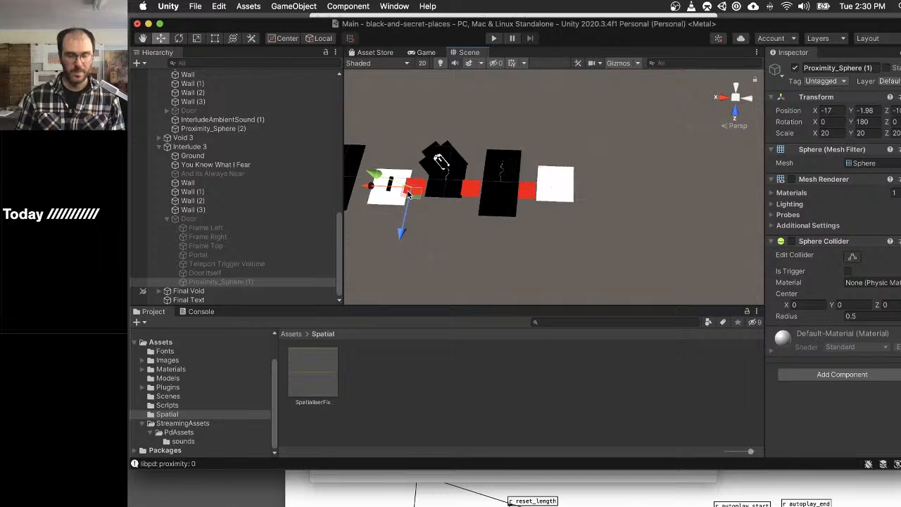
key(f)
scroll(480, 204, down, 5)
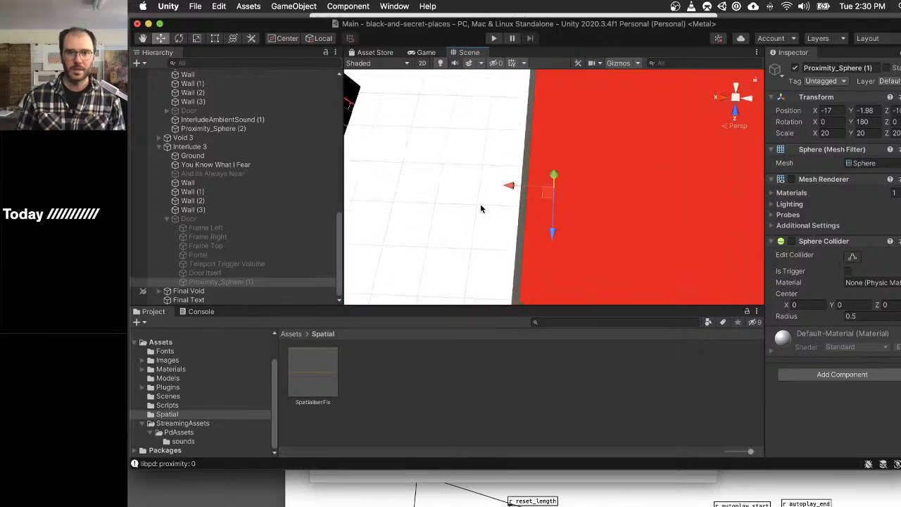
- Reposition Proximity_Sphere (1) onto the Interlude 3 door's Portal, at about X 1.1
click(227, 273)
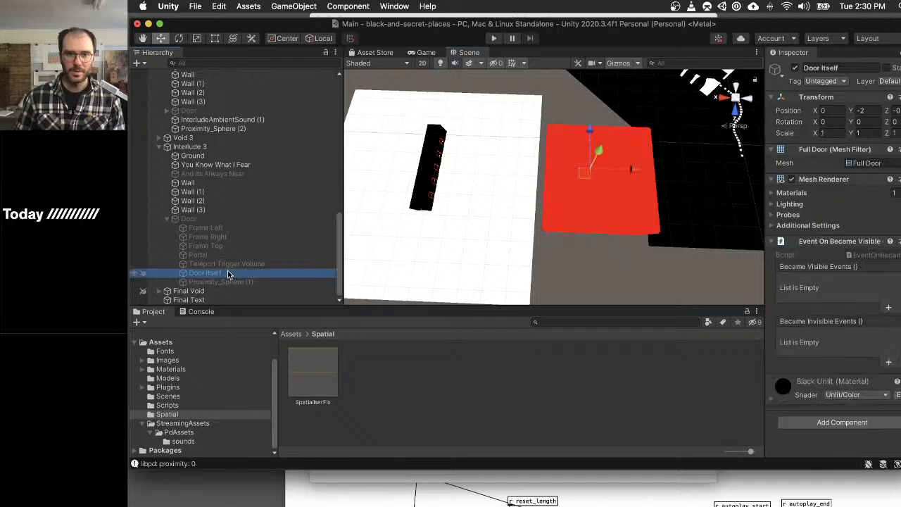
key(Up)
key(Up)
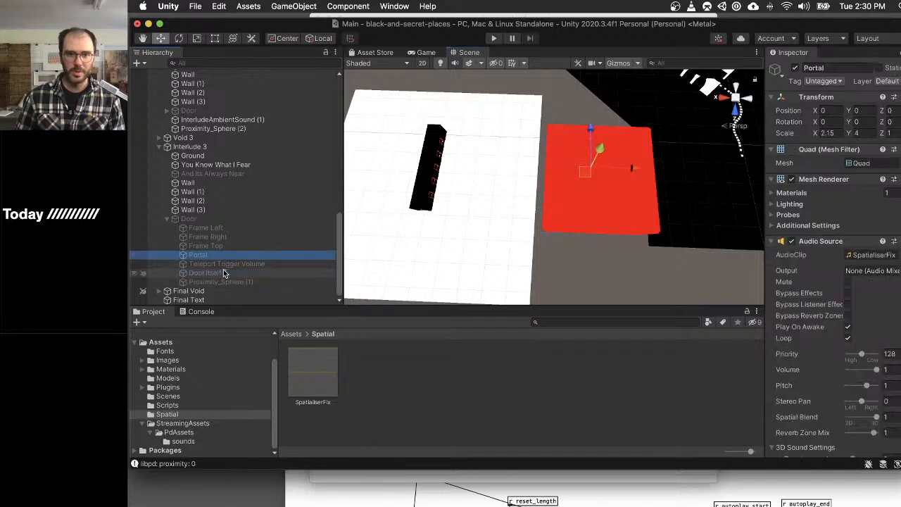
scroll(592, 175, up, 5)
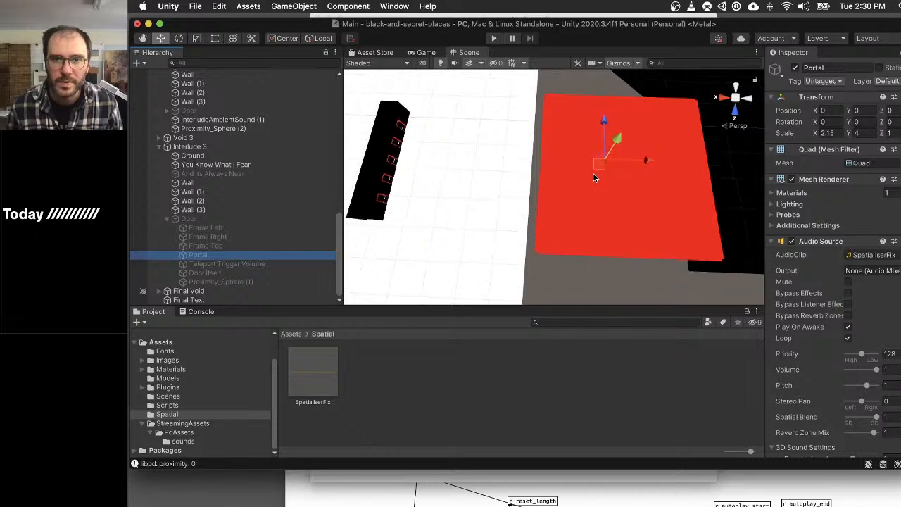
scroll(593, 176, up, 2)
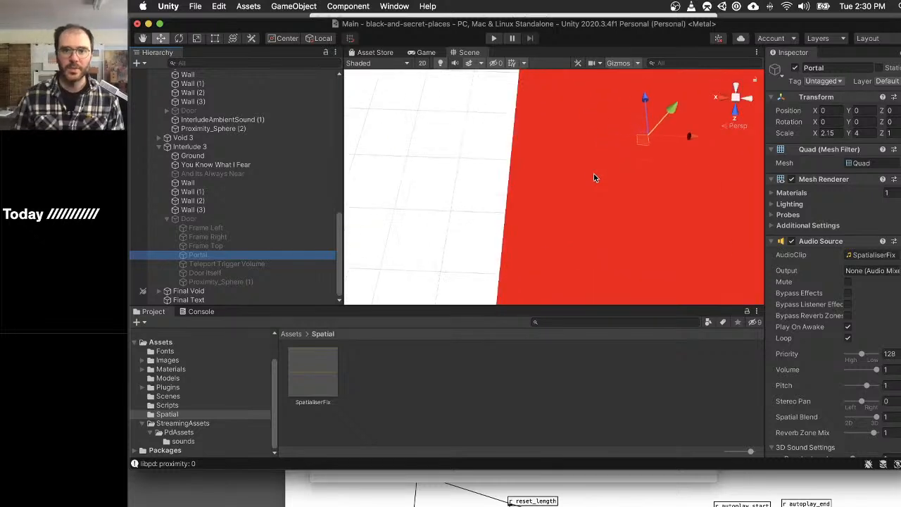
click(274, 282)
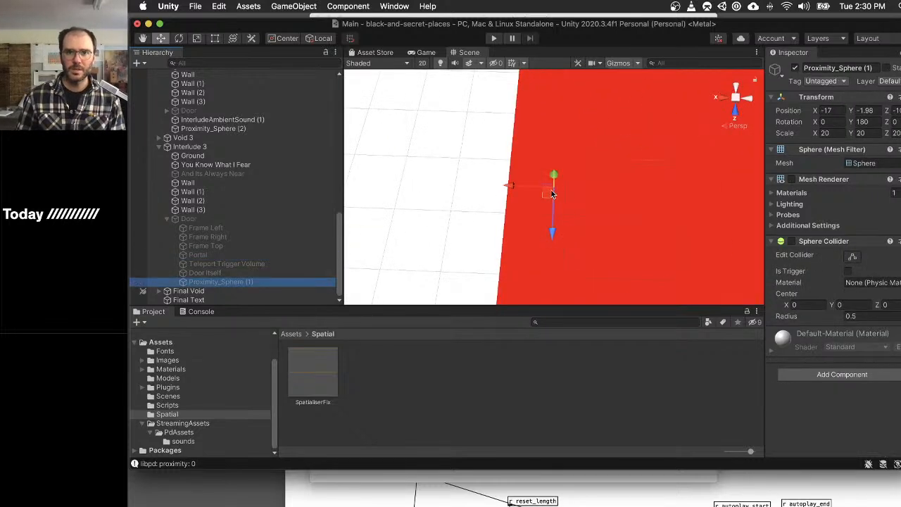
drag(553, 195, 643, 141)
scroll(642, 141, down, 5)
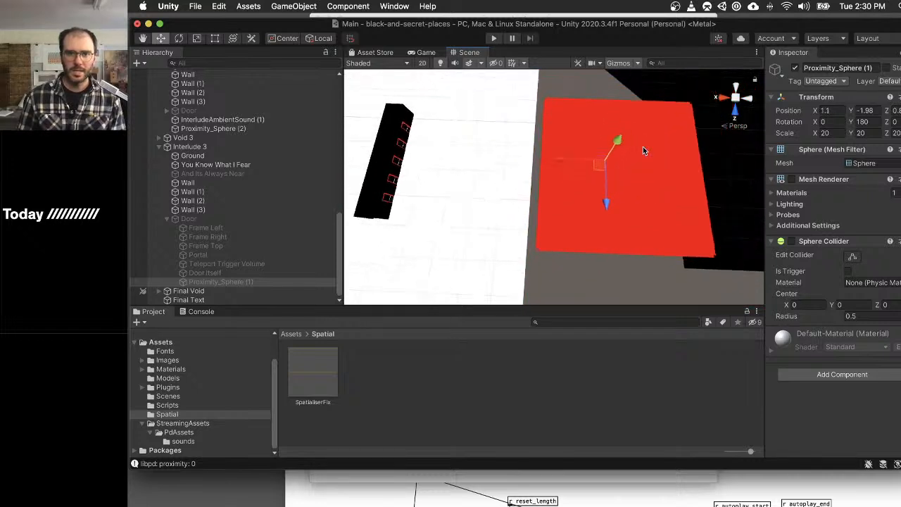
scroll(642, 147, down, 3)
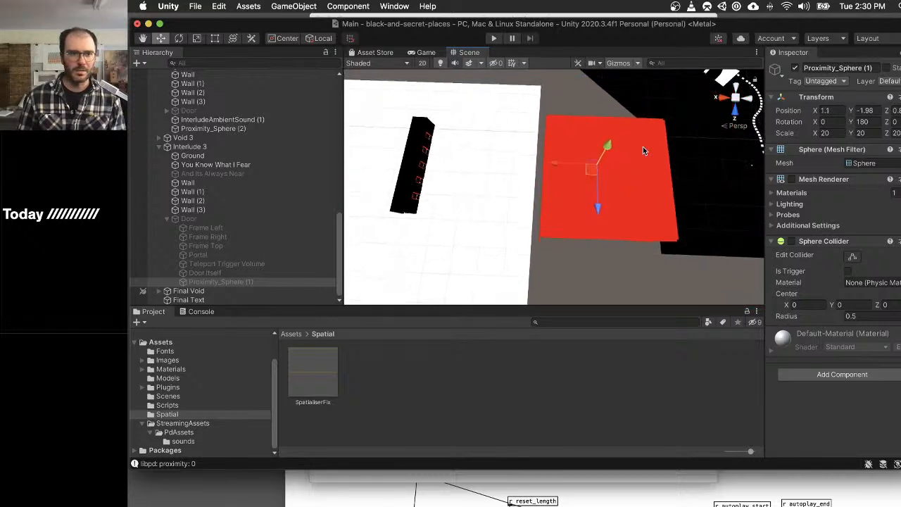
- Activate the Interlude 3 Door only while enlarging its Proximity_Sphere (1), raising the X scale and setting Y and Z scale to 35
click(188, 220)
click(795, 67)
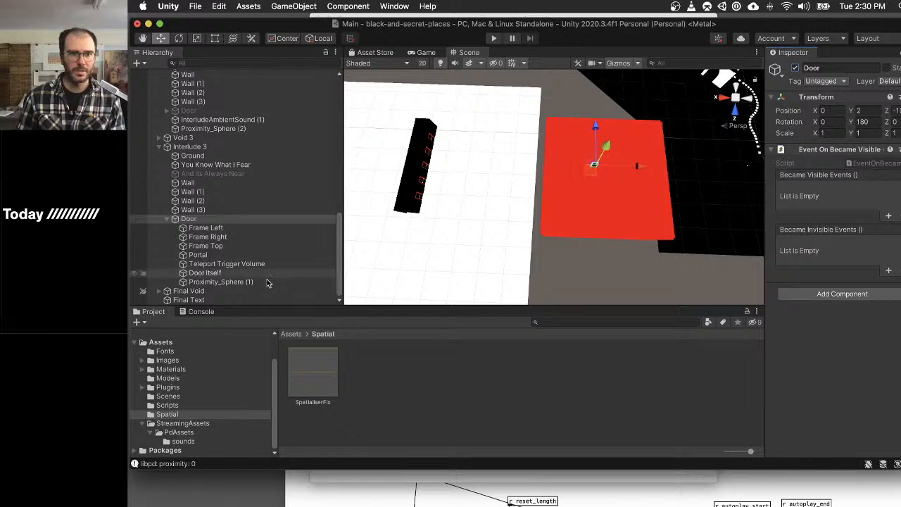
click(220, 281)
mouse_move(815, 134)
mouse_down()
mouse_move(900, 130)
mouse_move(890, 115)
mouse_move(806, 138)
mouse_move(856, 135)
mouse_move(824, 134)
mouse_up()
double_click(823, 134)
text(35)
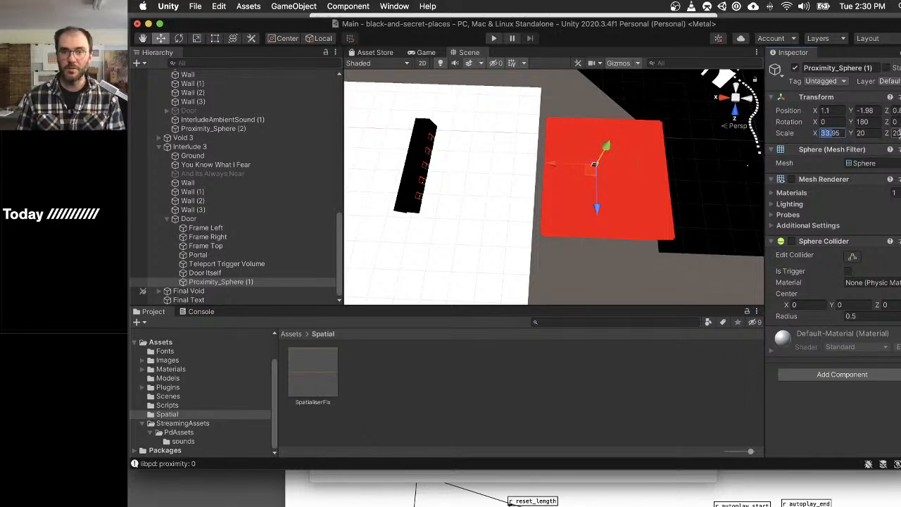
click(872, 135)
text(35)
key(Tab)
text(35)
key(Tab)
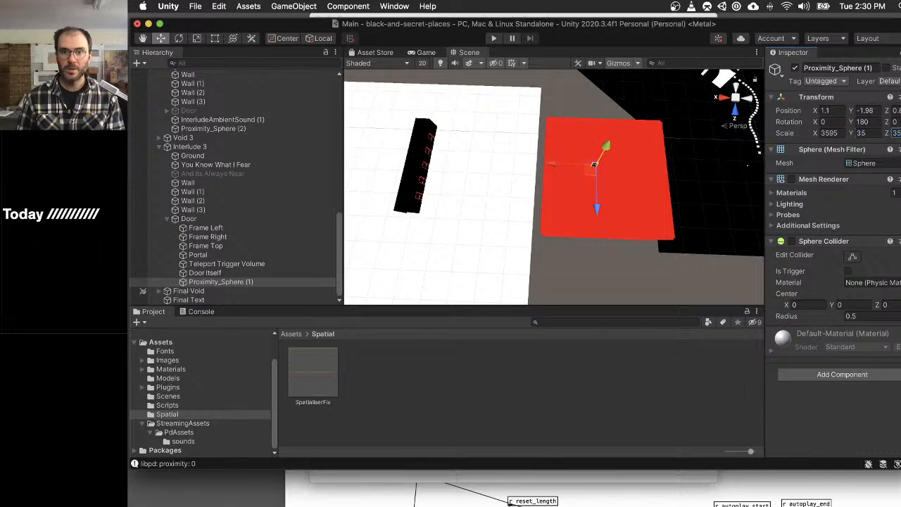
click(252, 220)
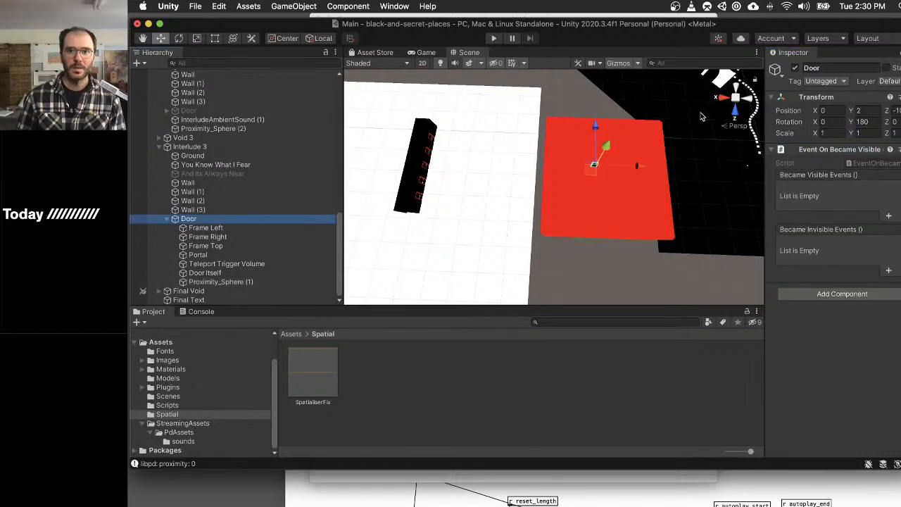
click(796, 67)
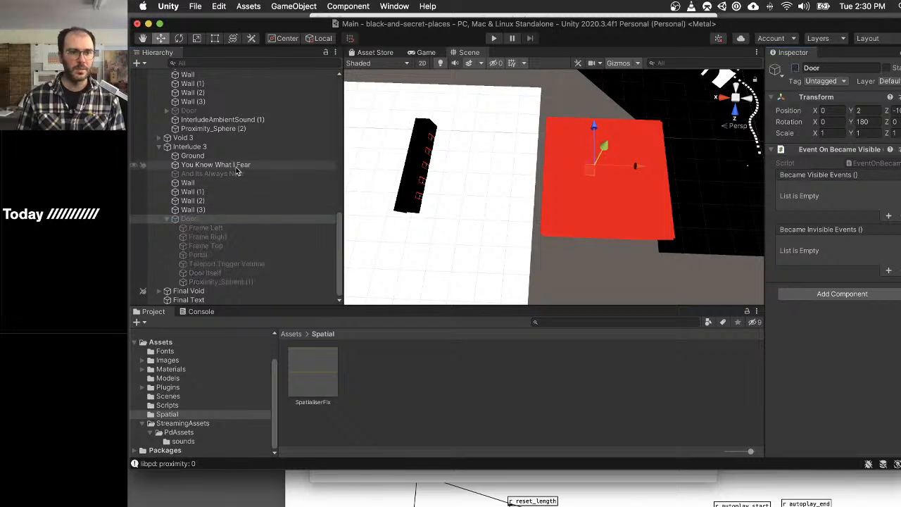
- Duplicate InterludeAmbientSound (1) and Proximity_Sphere (2) together and move the copies into Interlude 3's red room
click(238, 119)
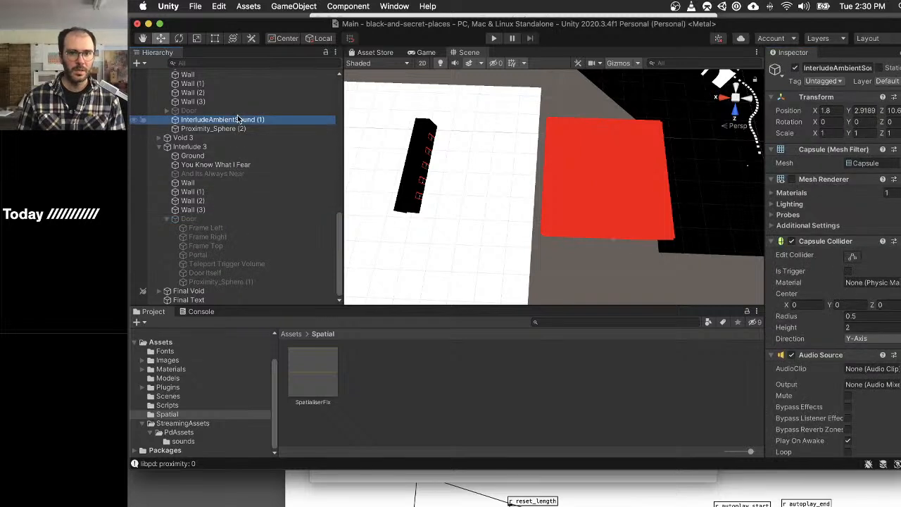
key(f)
scroll(445, 179, down, 6)
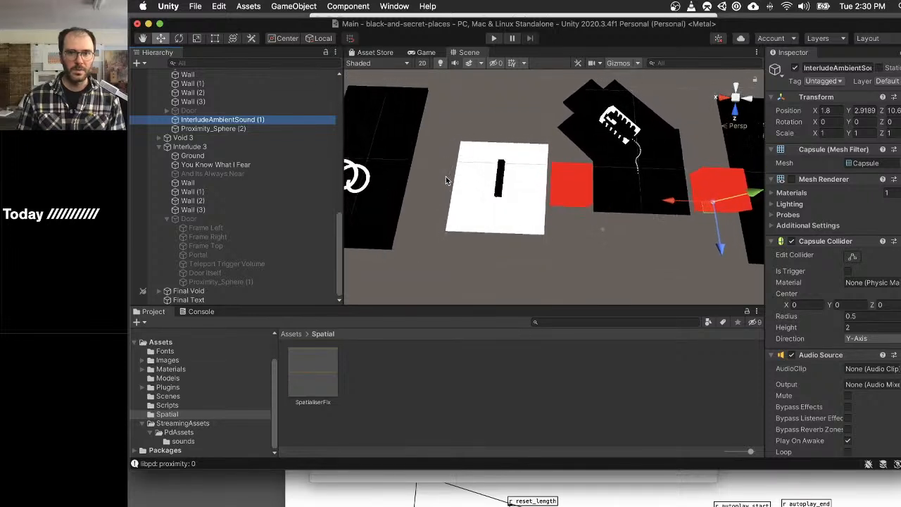
scroll(446, 178, up, 1)
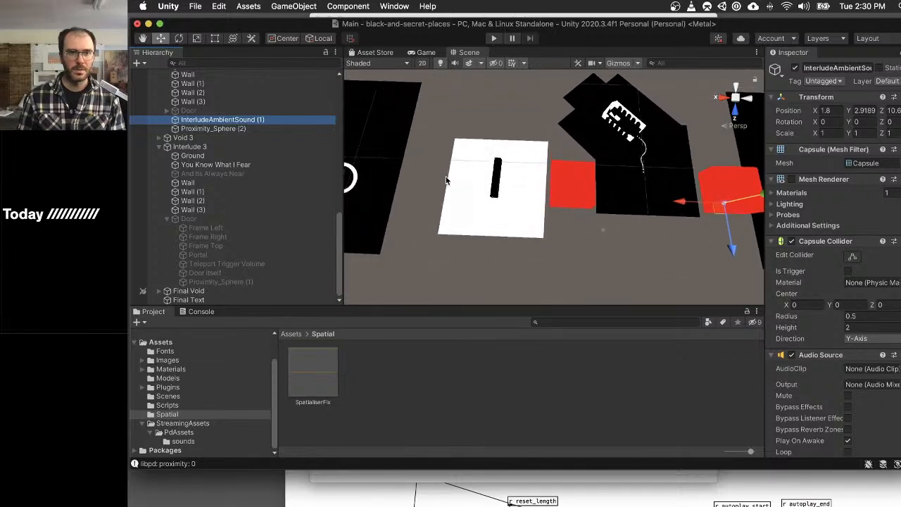
shift+click(231, 129)
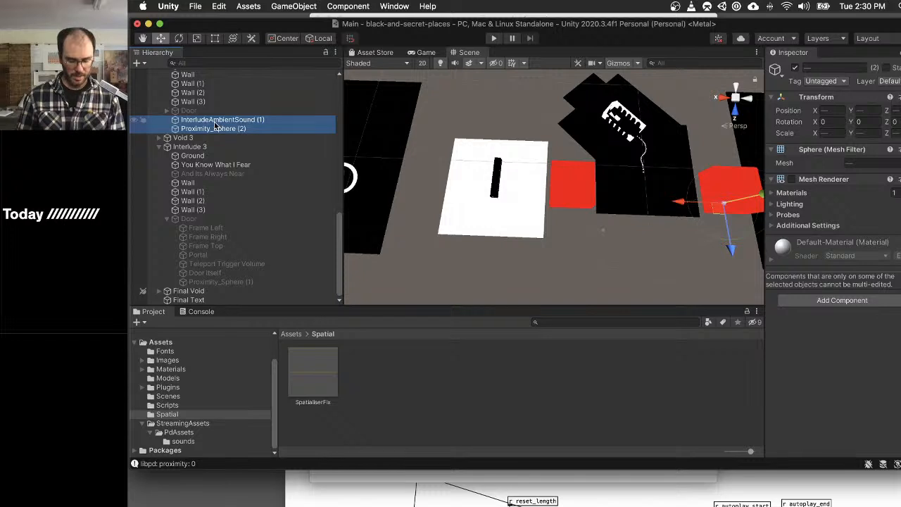
key(super+d)
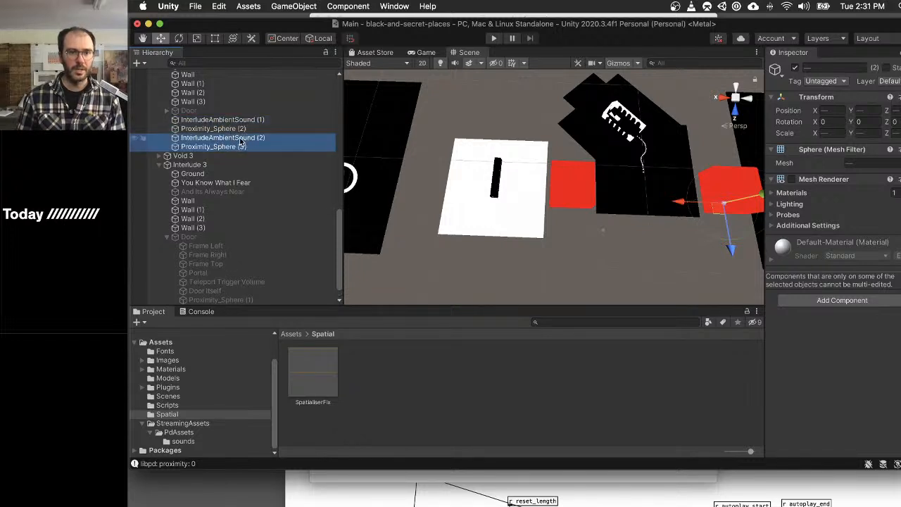
drag(719, 208, 566, 199)
scroll(568, 197, up, 8)
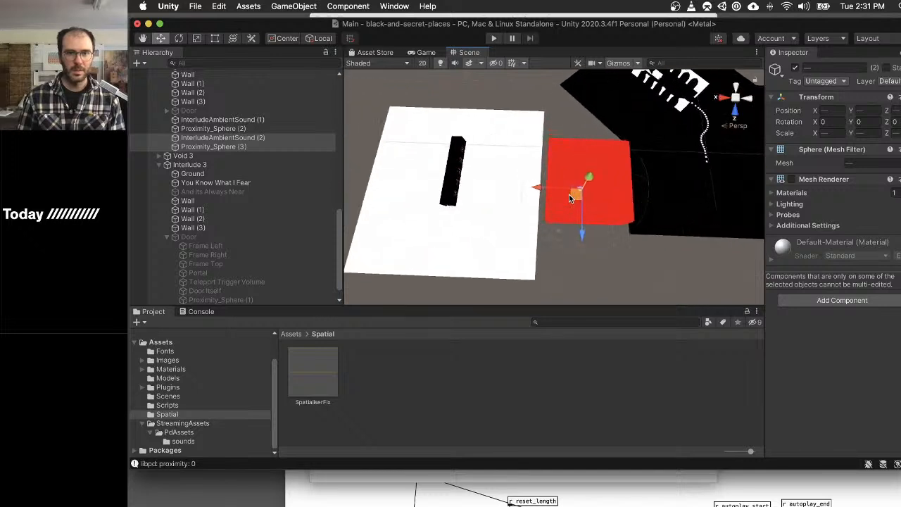
scroll(568, 198, up, 2)
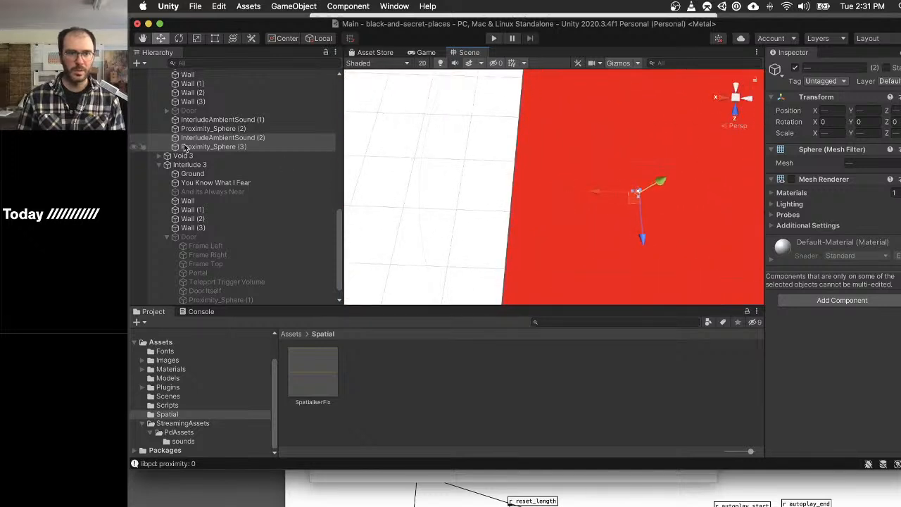
- Parent InterludeAmbientSound (2) and Proximity_Sphere (3) to Interlude 3, above its Door, and shift both to the door's position in the room
drag(211, 140, 214, 234)
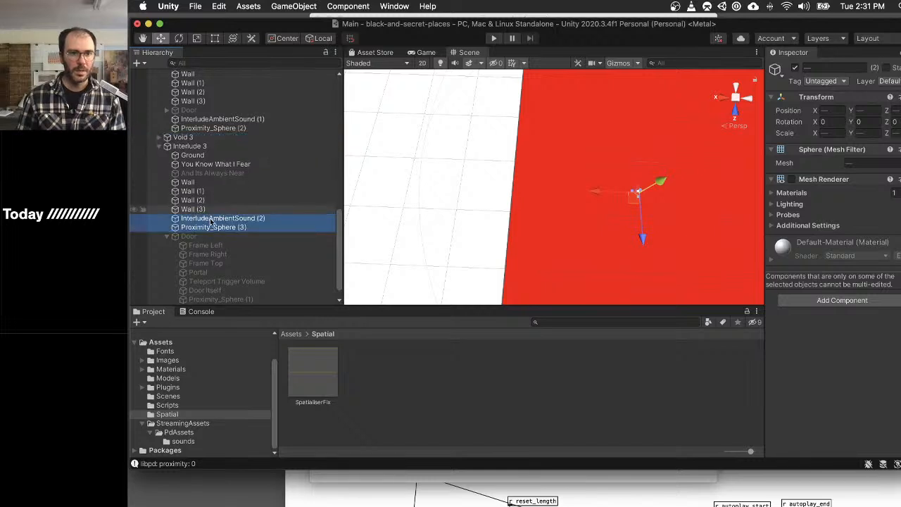
click(211, 237)
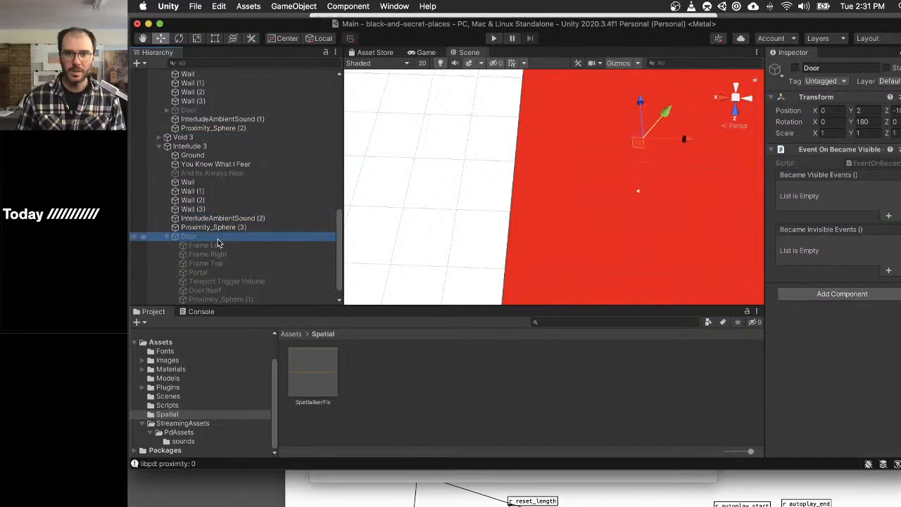
click(211, 227)
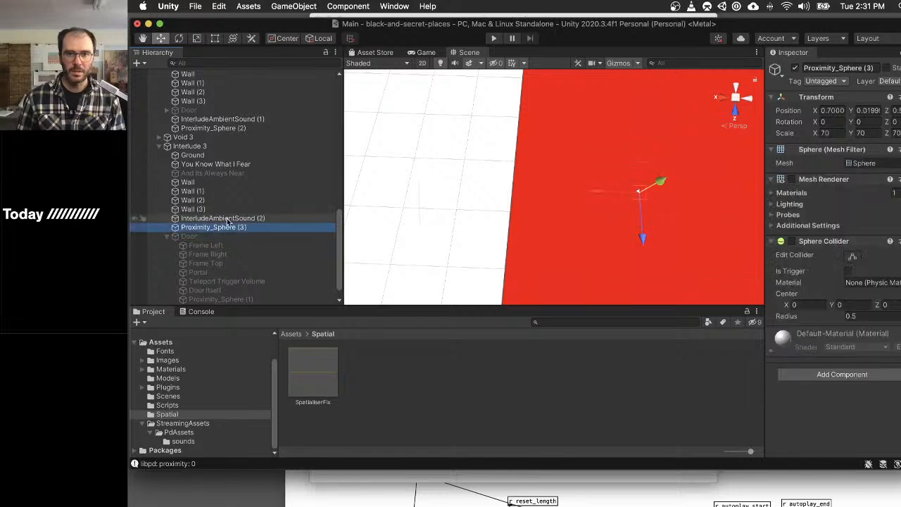
shift+click(211, 218)
drag(636, 194, 632, 153)
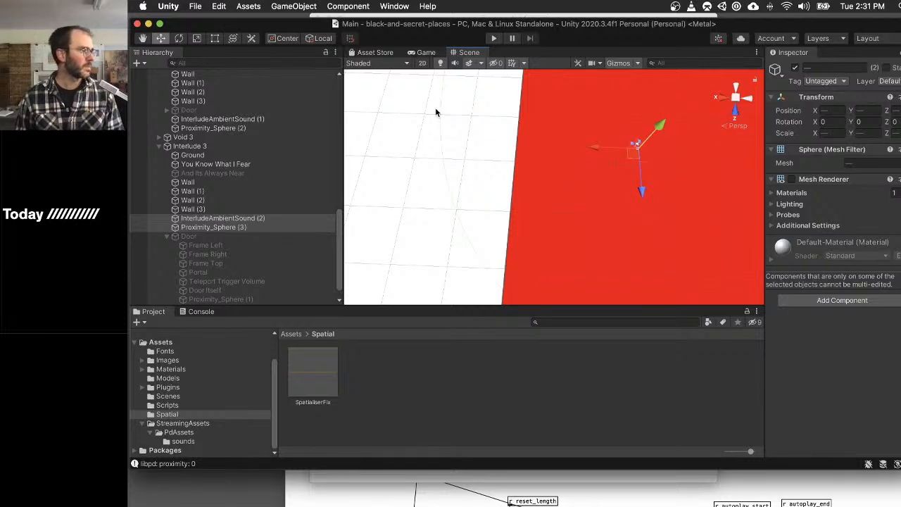
- Playtest Interlude 3, moving toward, away from and around its door to examine how the portal sound responds to proximity
key(super+p)
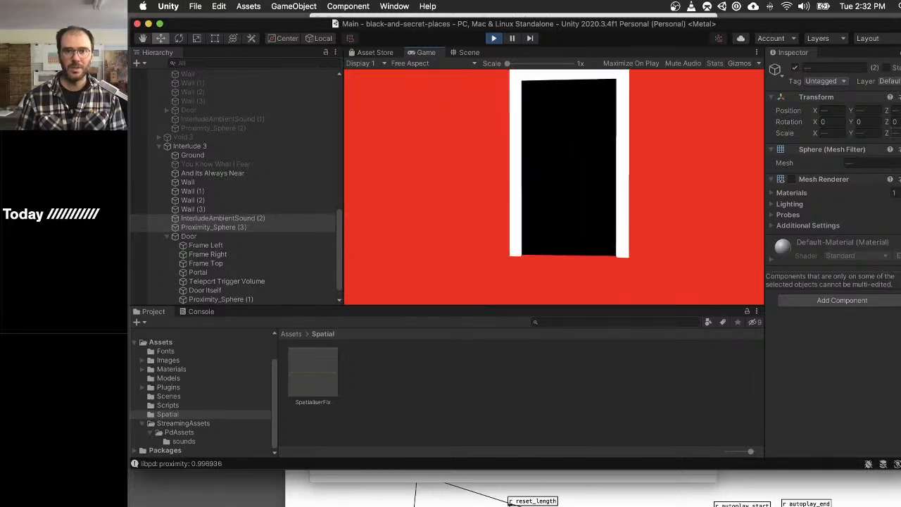
key(w)
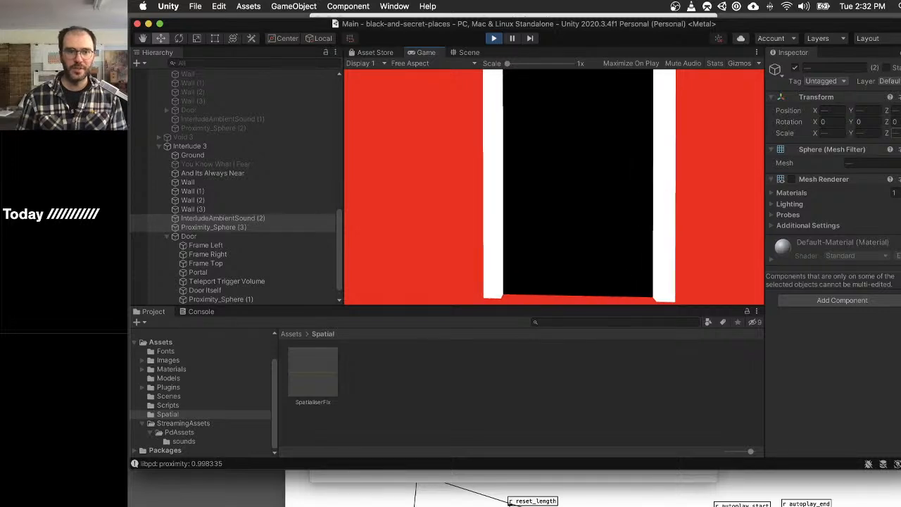
key(a)
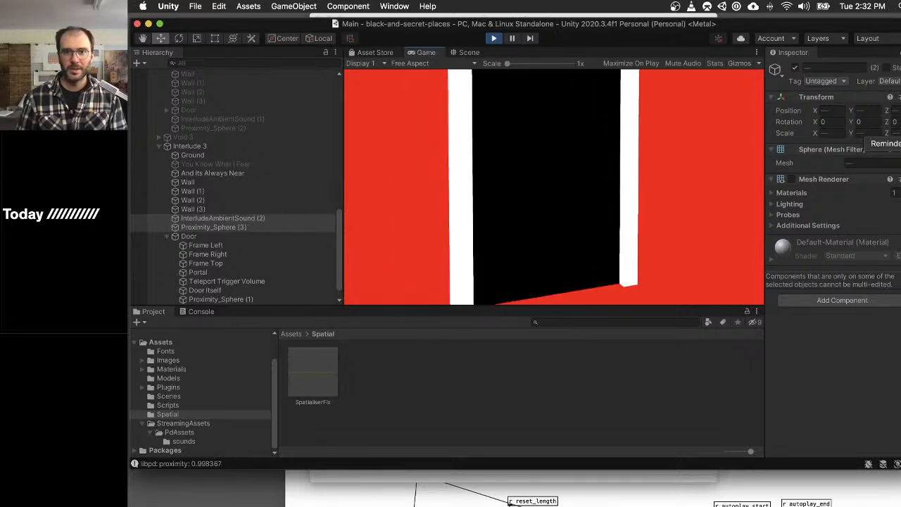
key(a)
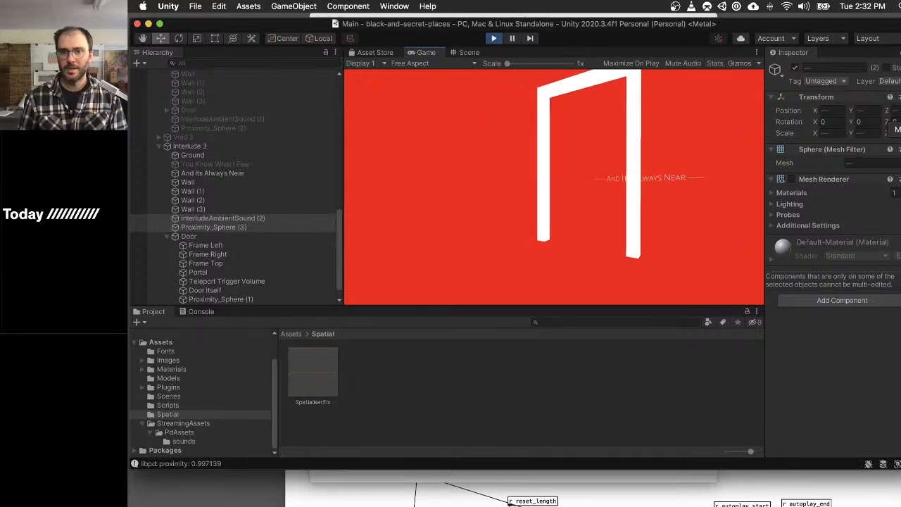
key(s)
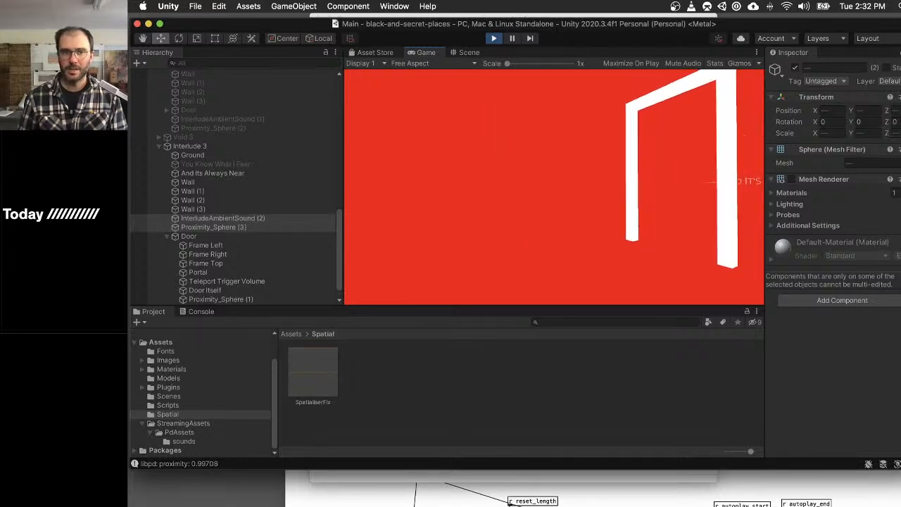
key(w)
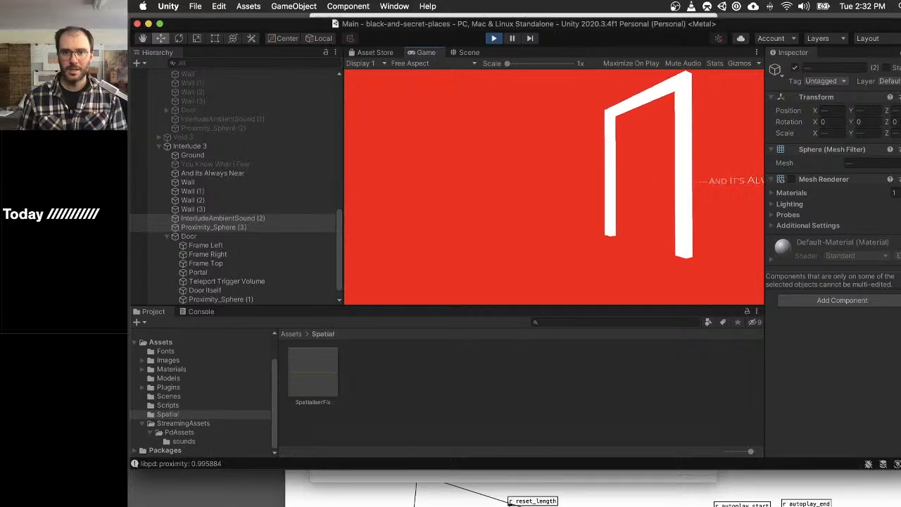
key(w)
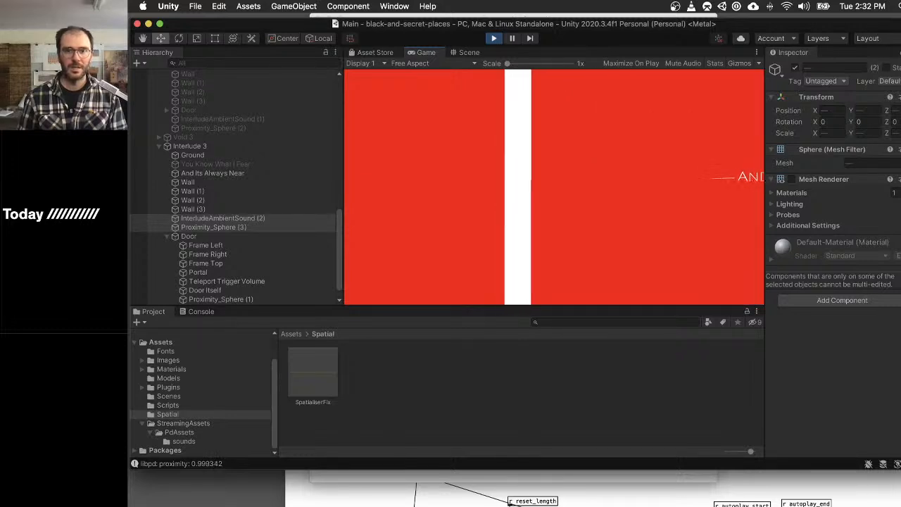
key(s)
key(d)
key(w)
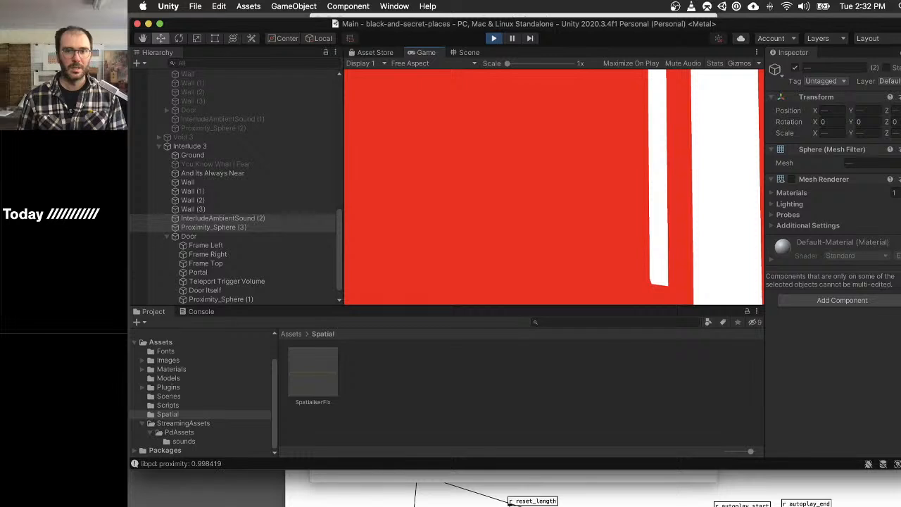
key(d)
key(d)
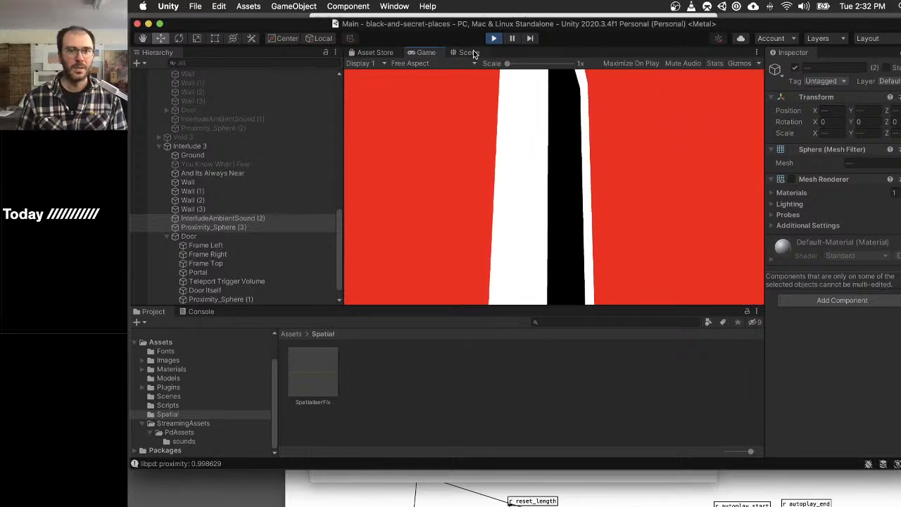
- Inspect the Interlude 3 door's Portal in the running scene, from its Audio Source to its Lib Pd Instance and Proximity 2 Float settings
click(472, 52)
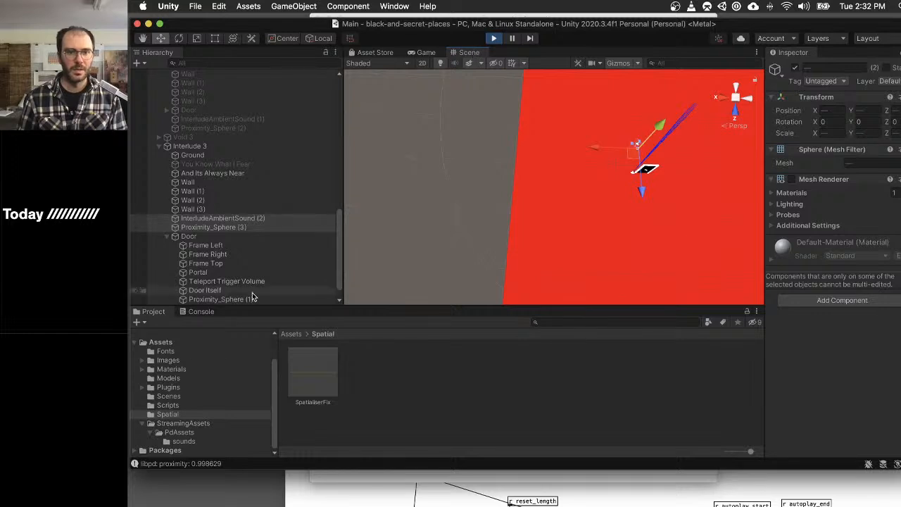
scroll(295, 270, down, 1)
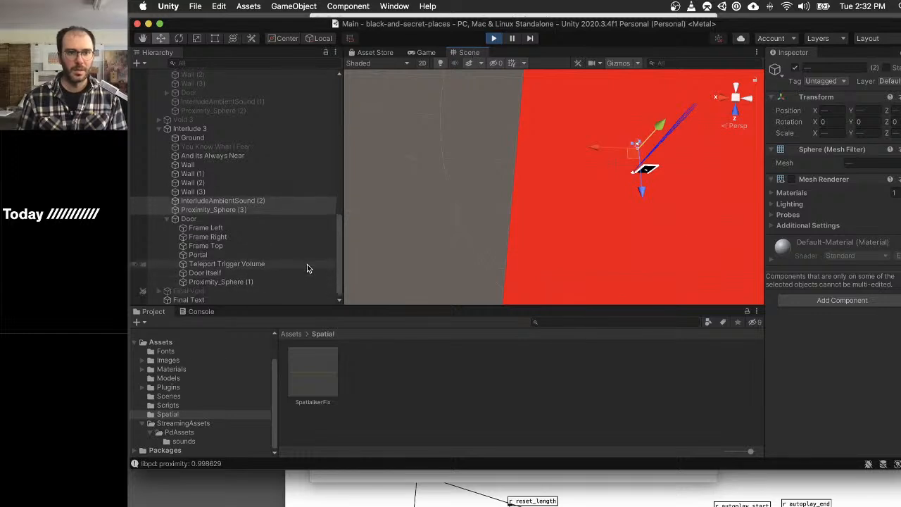
click(278, 258)
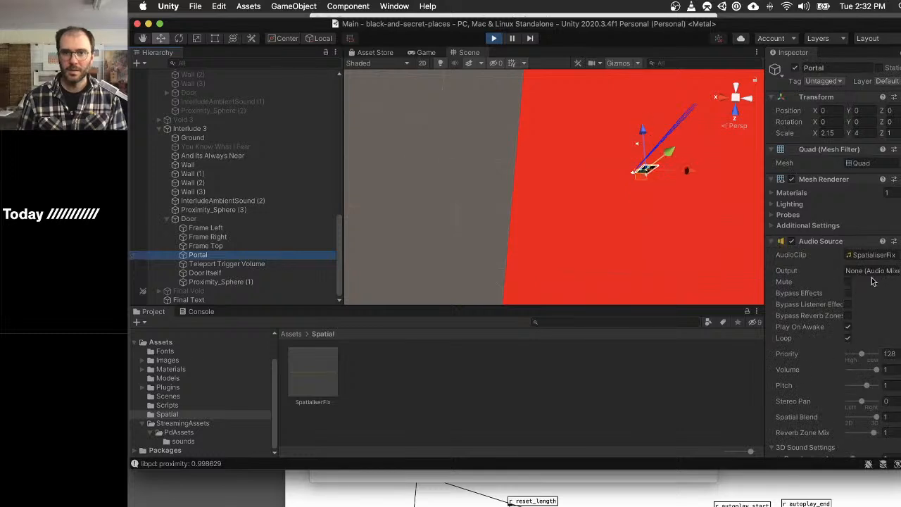
scroll(872, 281, down, 10)
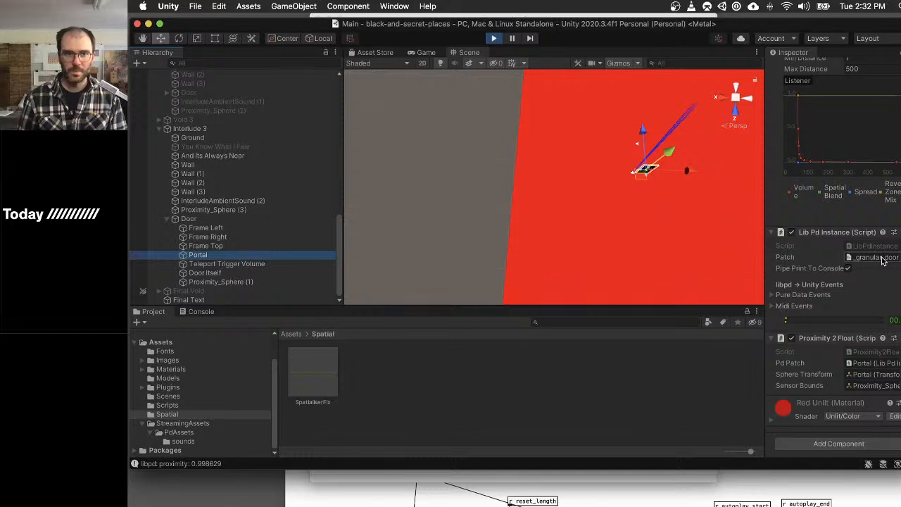
- Set the X scale of the Interlude 3 door's Proximity_Sphere (1) to 35 while the game is running
click(247, 281)
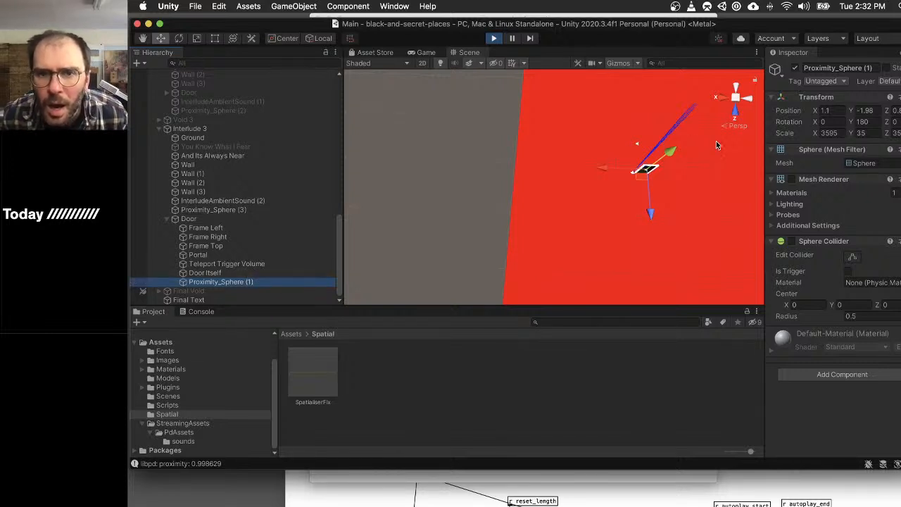
click(831, 133)
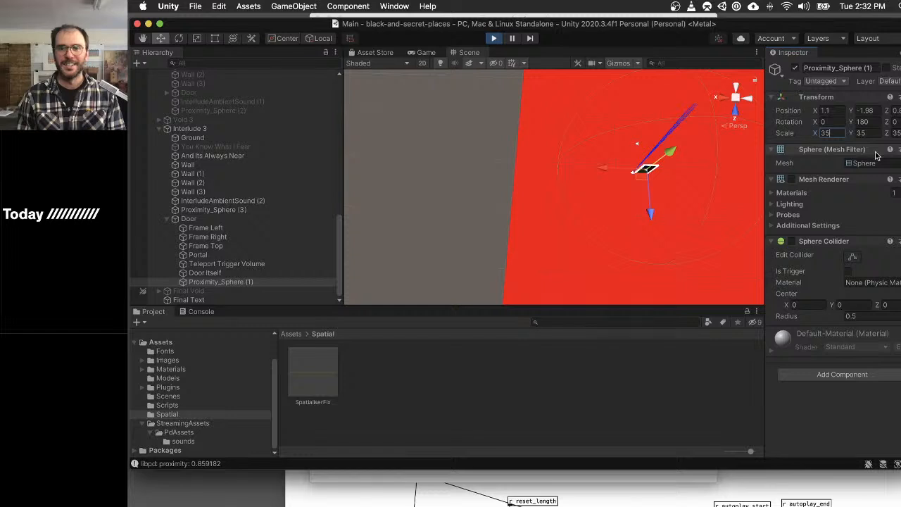
key(Tab)
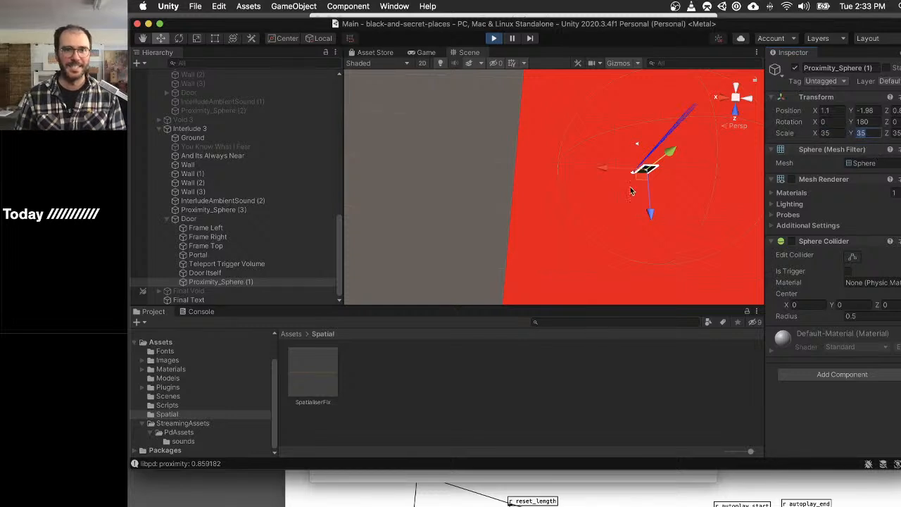
click(563, 204)
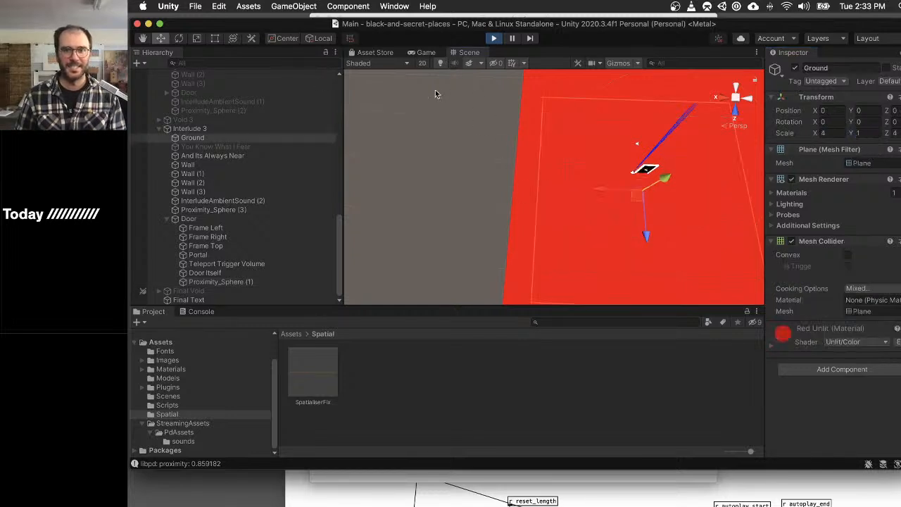
- Return to the running game and move around the Interlude 3 door at varying distances to examine the resized sphere's effect on the sound
click(427, 53)
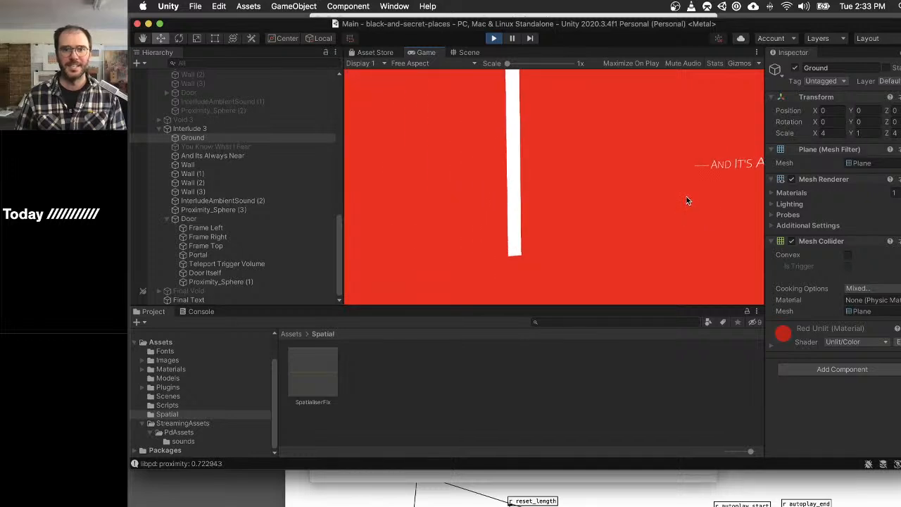
key(d)
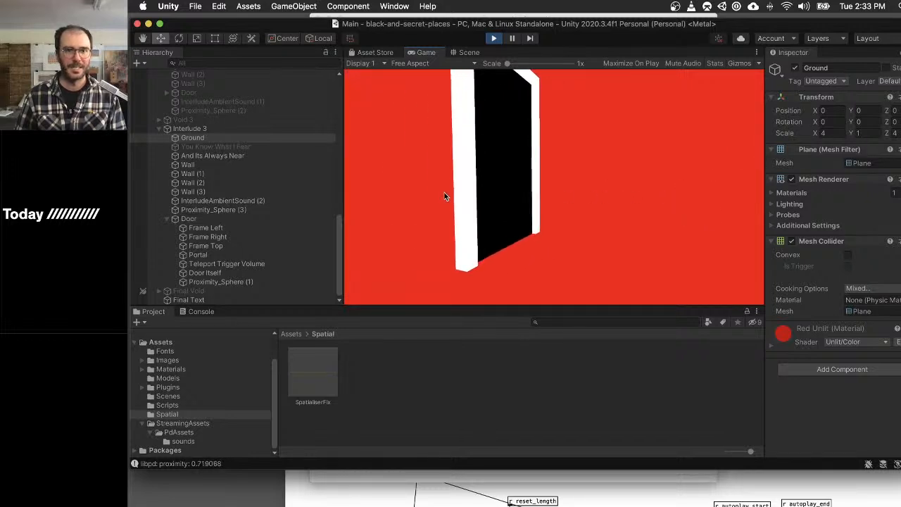
key(w)
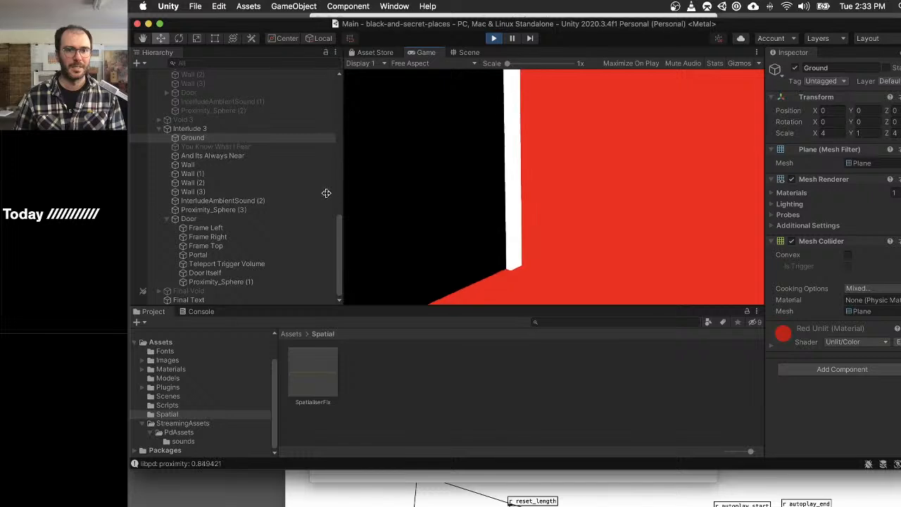
key(d)
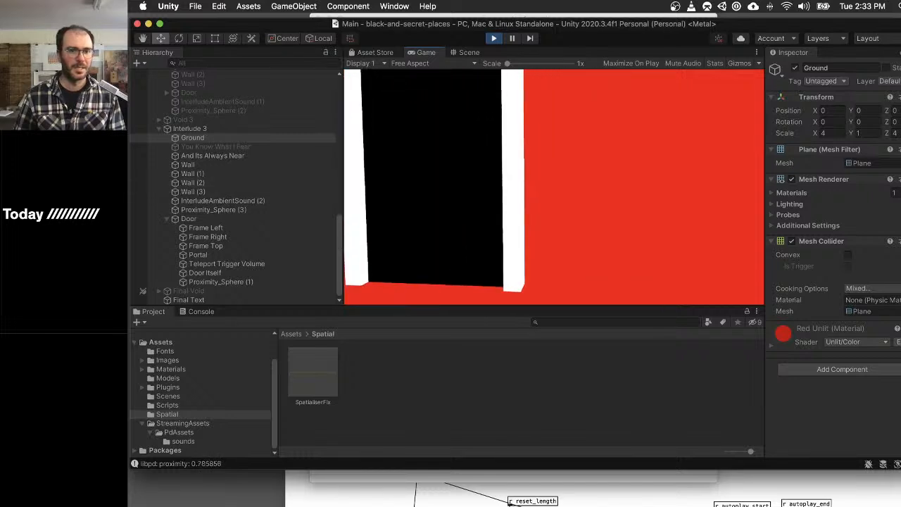
key(w)
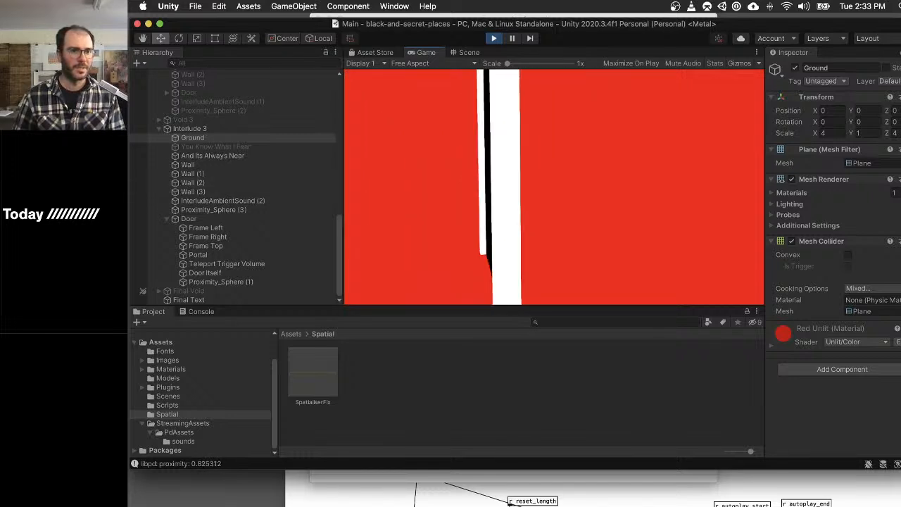
key(s)
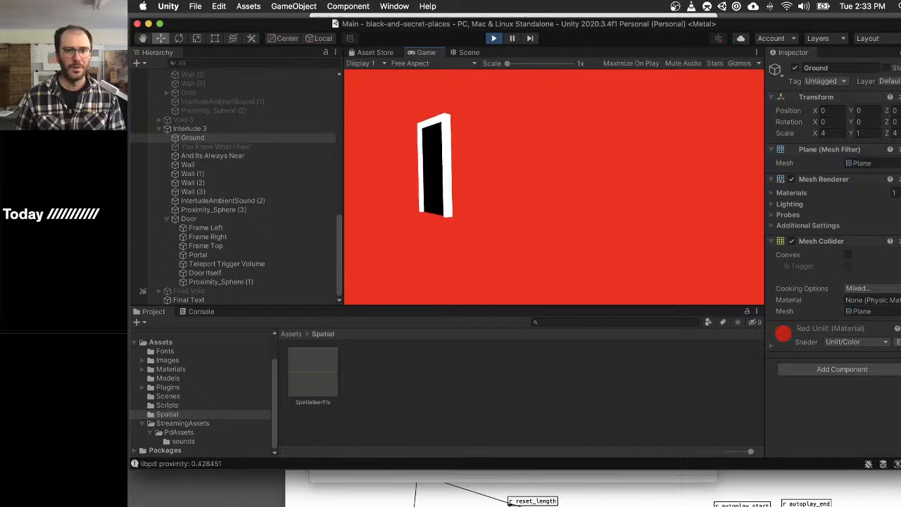
key(w)
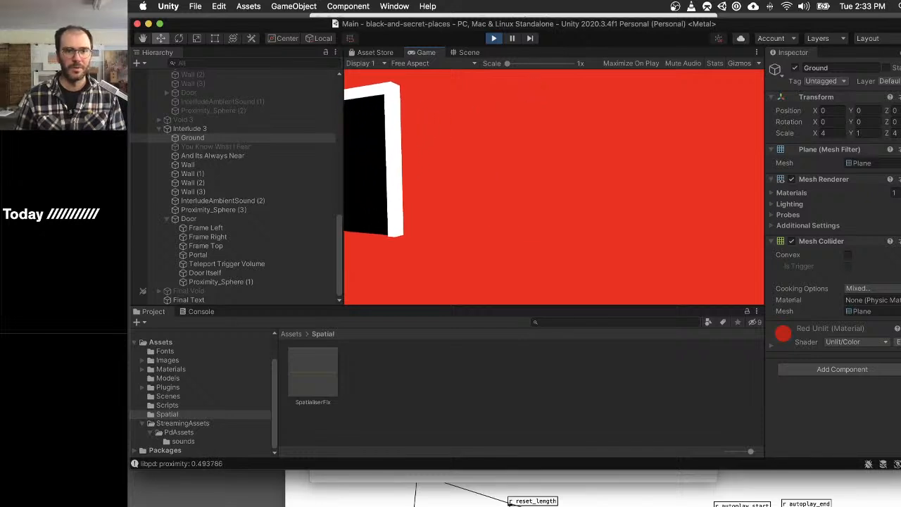
key(w)
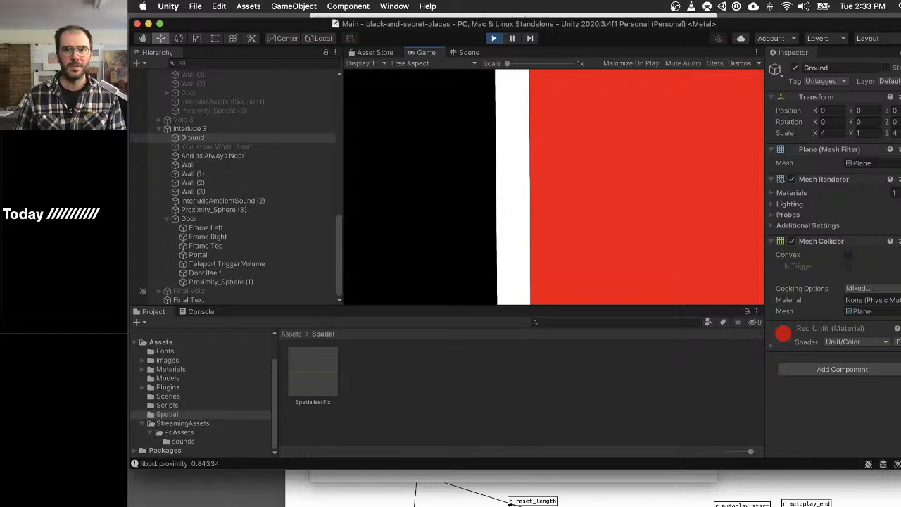
key(a)
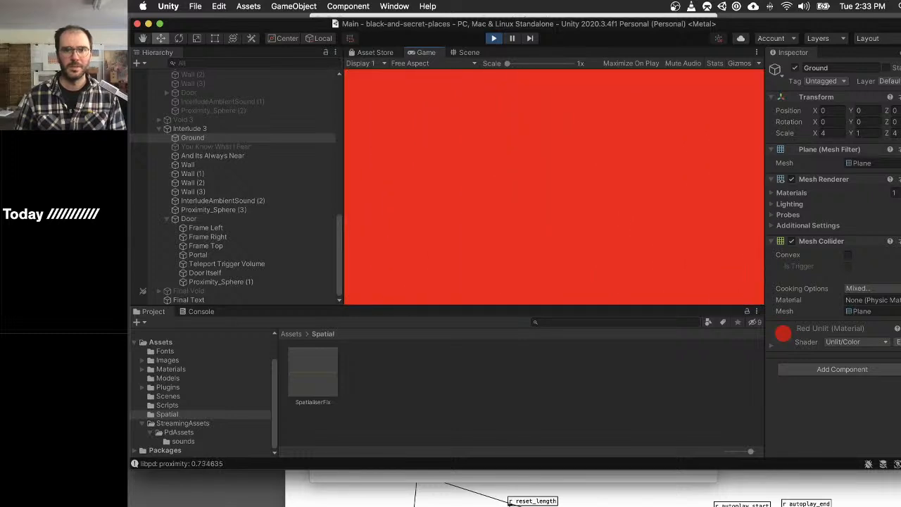
key(d)
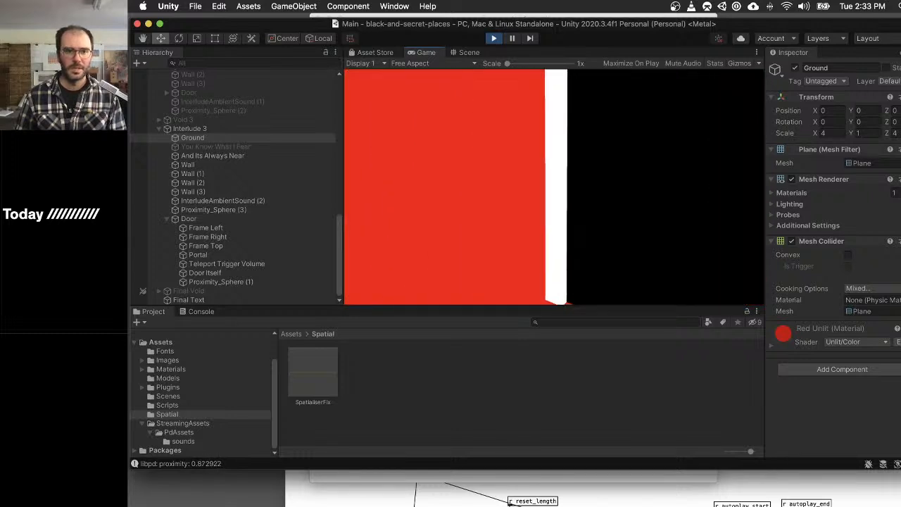
- Deactivate InterludeAmbientSound (2) and Proximity_Sphere (3) in Interlude 3 while the game is running
key(Escape)
click(218, 210)
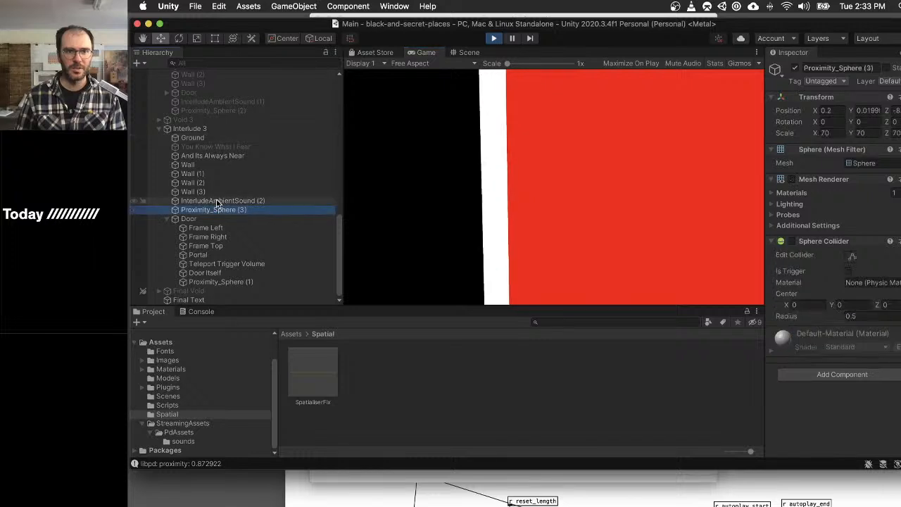
shift+click(218, 201)
click(795, 69)
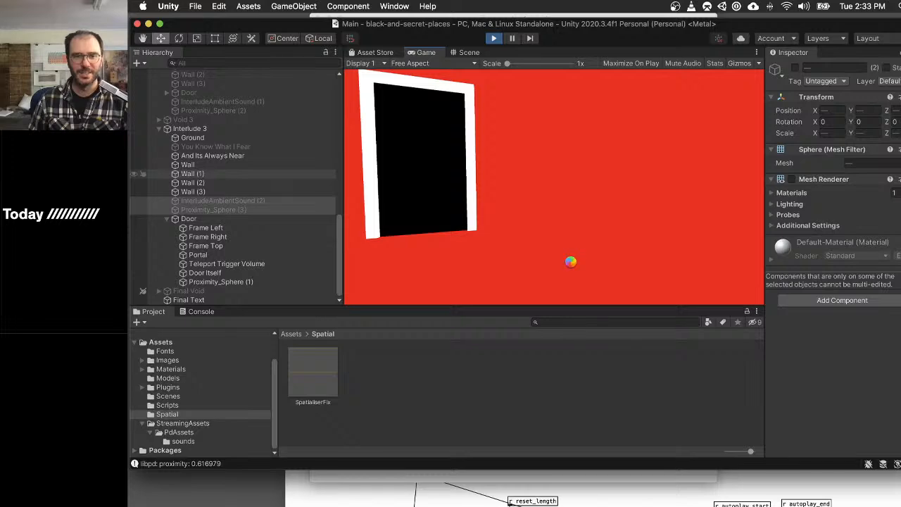
- Force quit the frozen Unity editor and reopen the black-and-secret-places project from Unity Hub
key(super+alt+Escape)
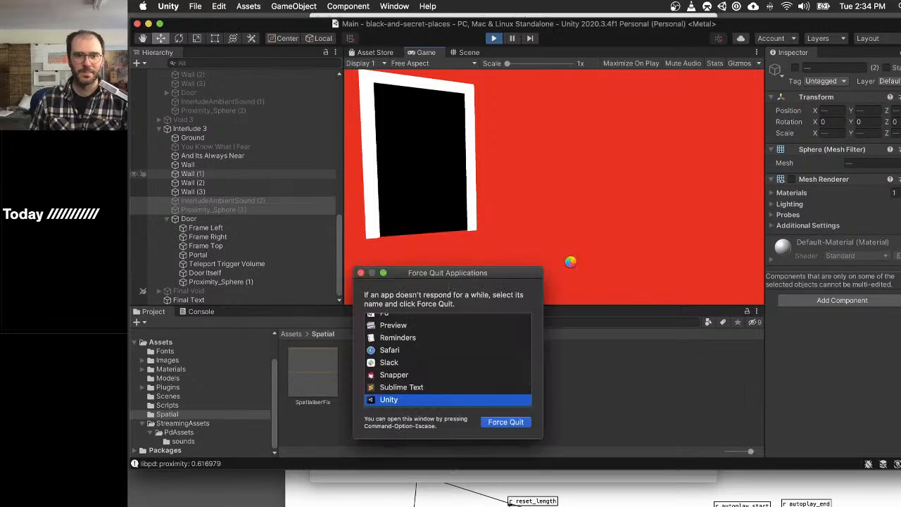
key(Return)
key(Return)
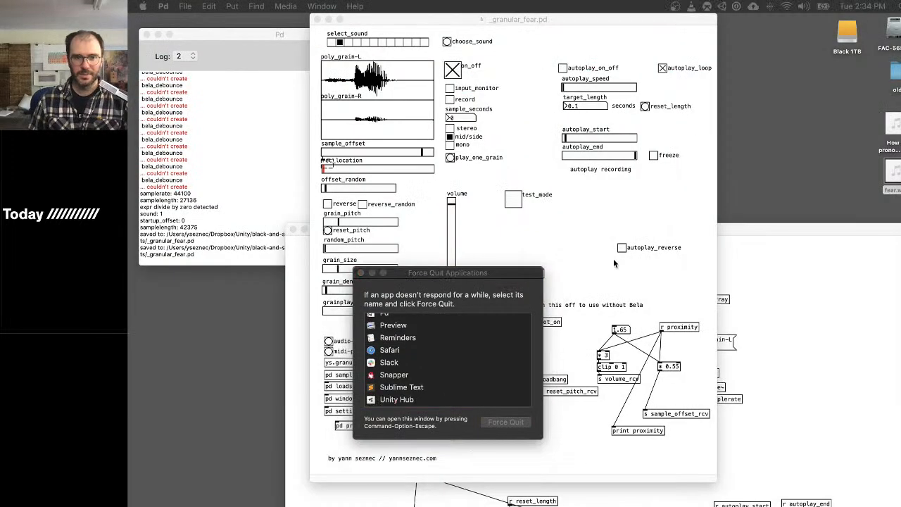
click(361, 273)
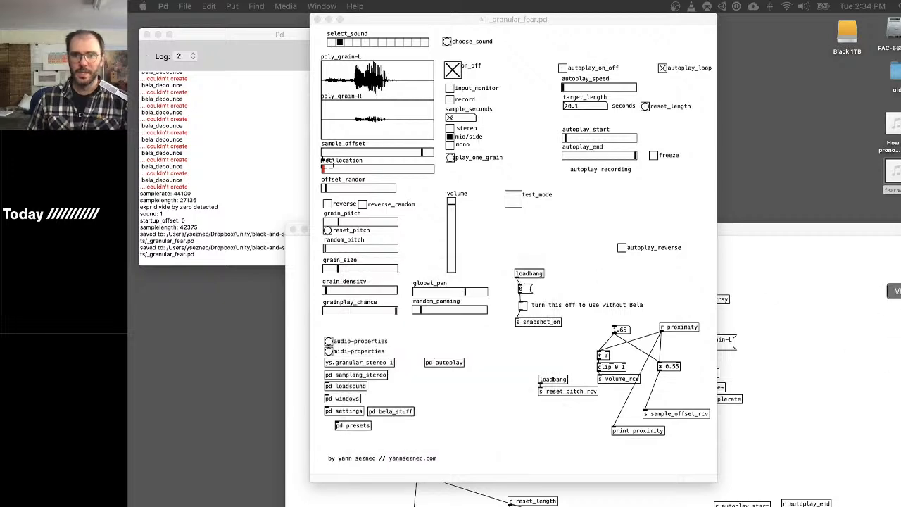
click(895, 262)
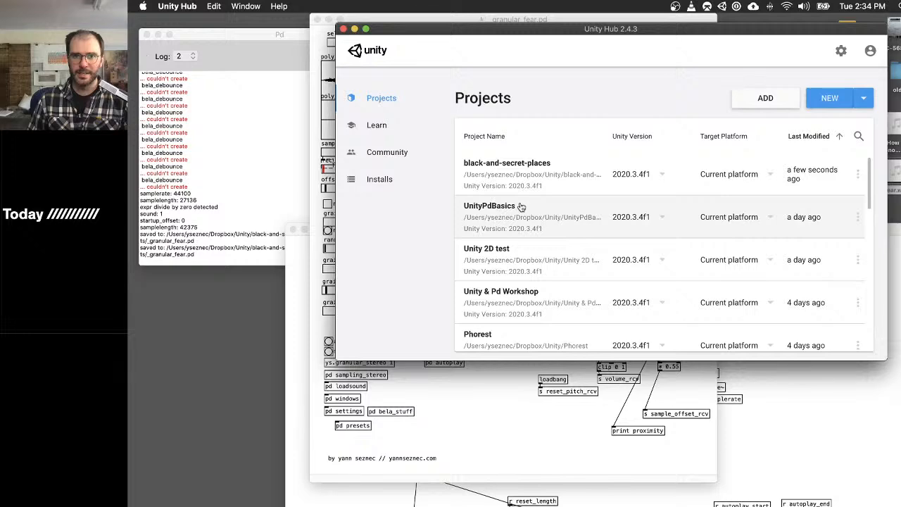
click(514, 165)
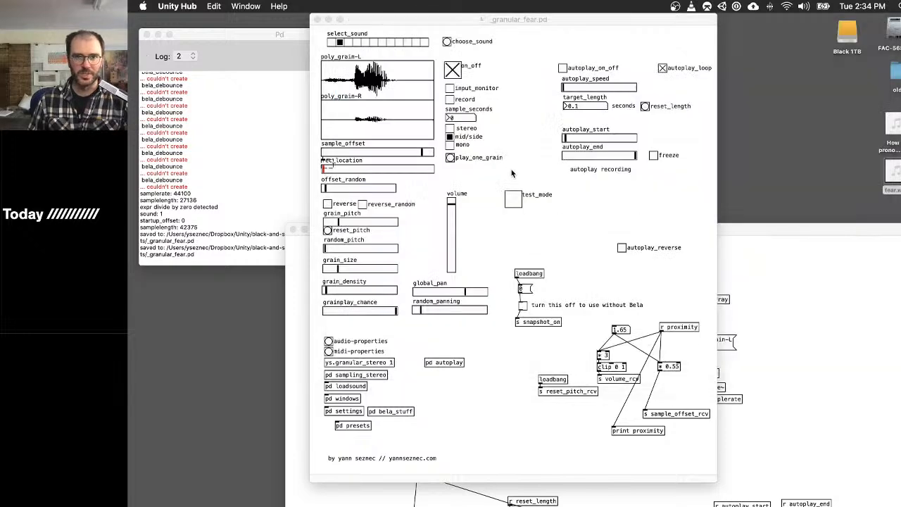
- Switch to Pd and save the _granular_fear.pd patch
click(528, 23)
key(super+s)
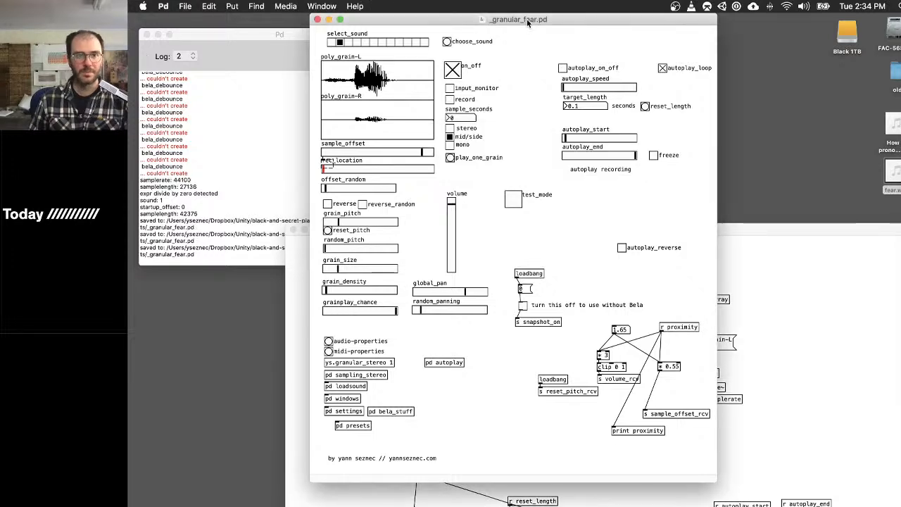
- Close the _granular_fear.pd patch window and quit the video downloader, returning to the Unity editor
key(super+w)
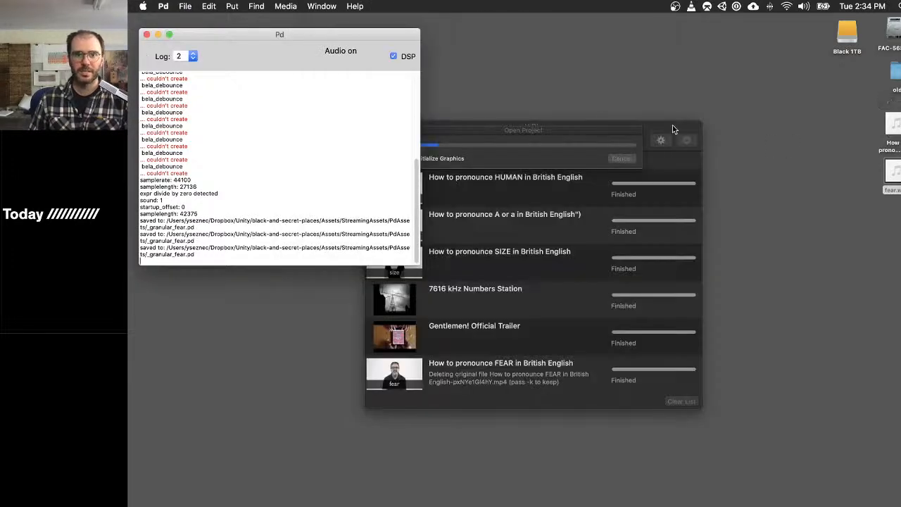
click(673, 129)
key(super+q)
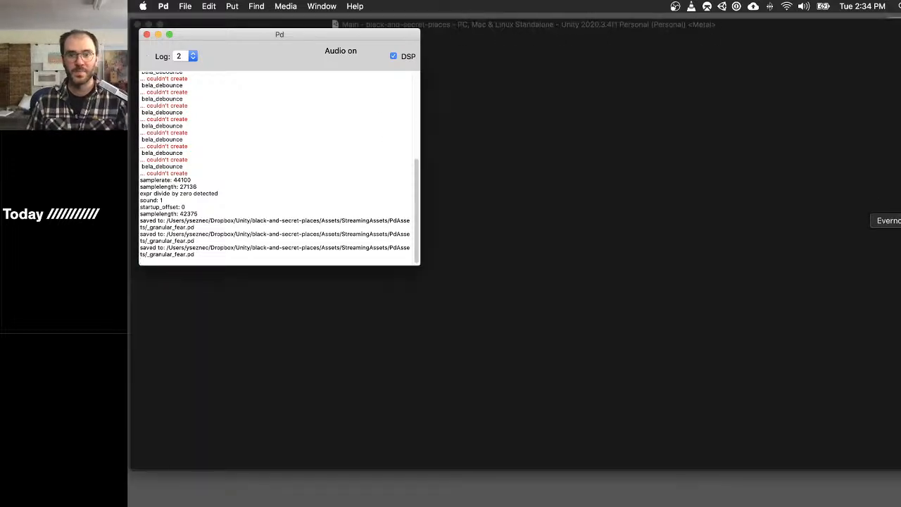
click(713, 30)
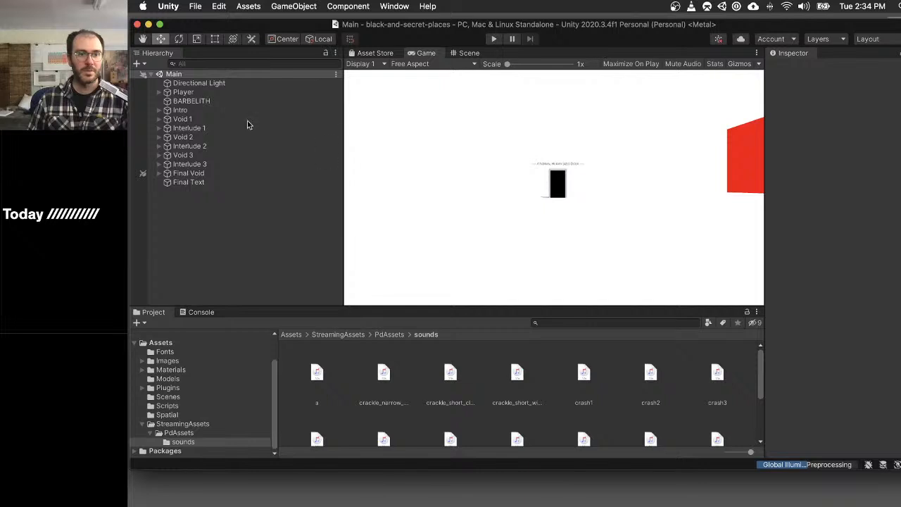
- Assign the _granular_fear patch from PdAssets to the Lib Pd Instance of the Portal inside Interlude 3's Door
click(160, 163)
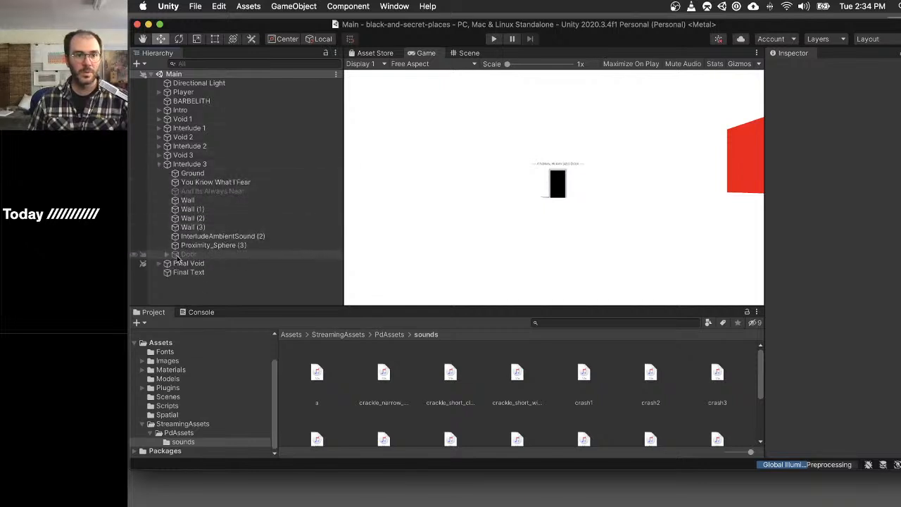
click(166, 255)
scroll(186, 230, down, 3)
click(204, 255)
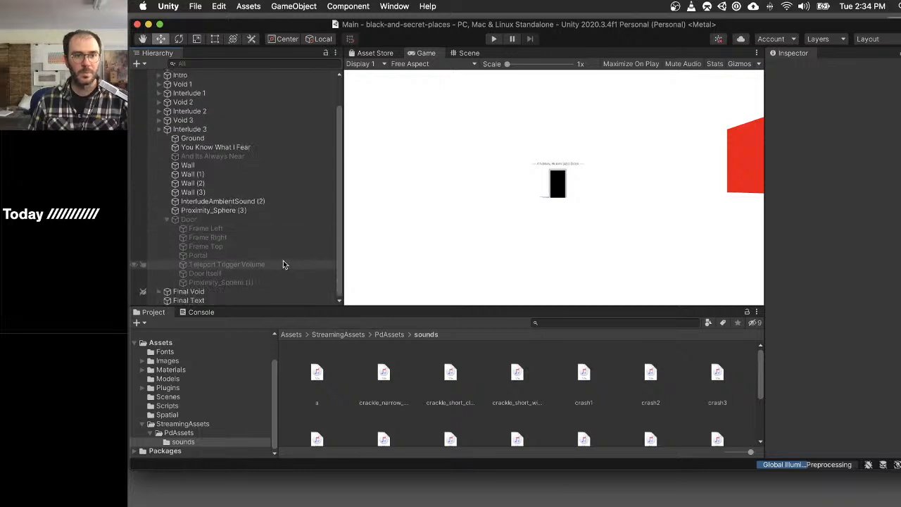
scroll(808, 300, down, 10)
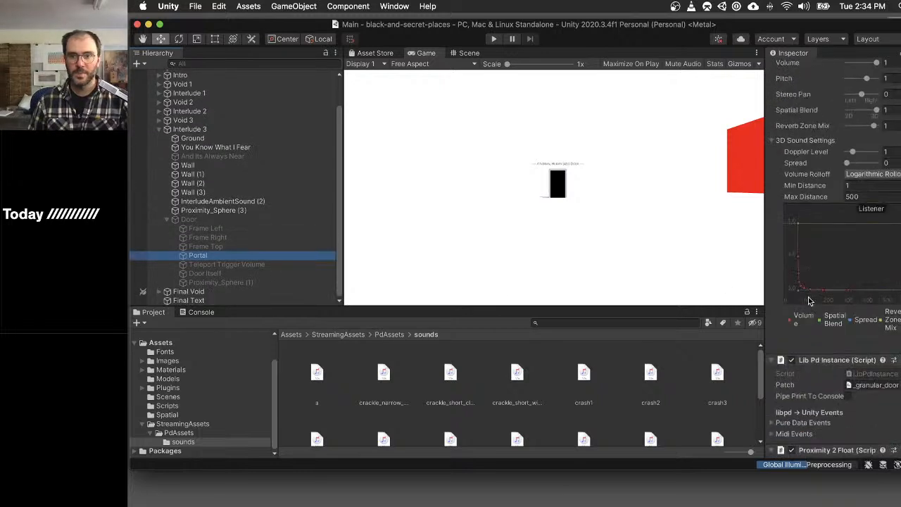
scroll(816, 299, down, 3)
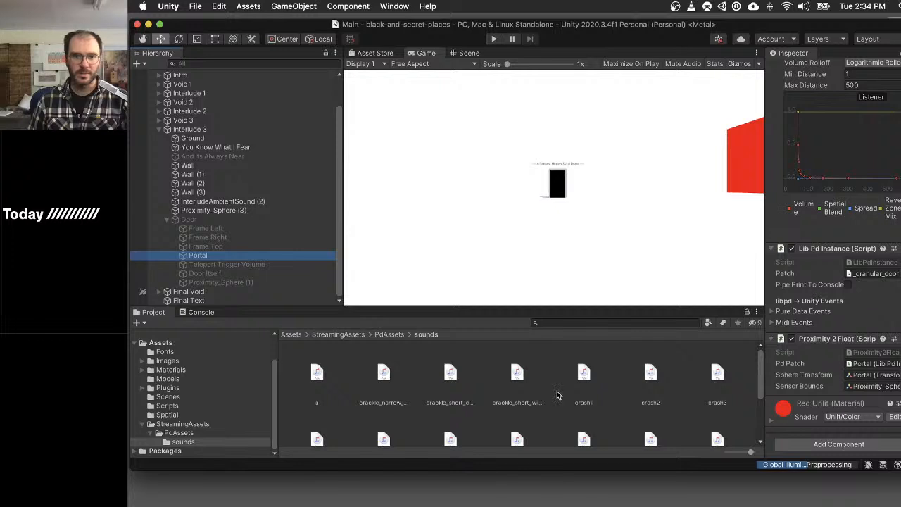
scroll(430, 394, up, 2)
click(198, 435)
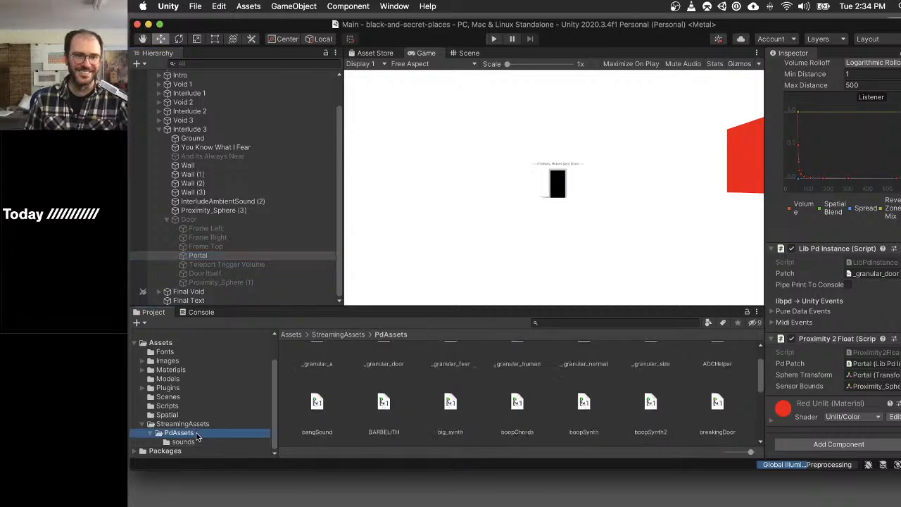
scroll(502, 384, up, 2)
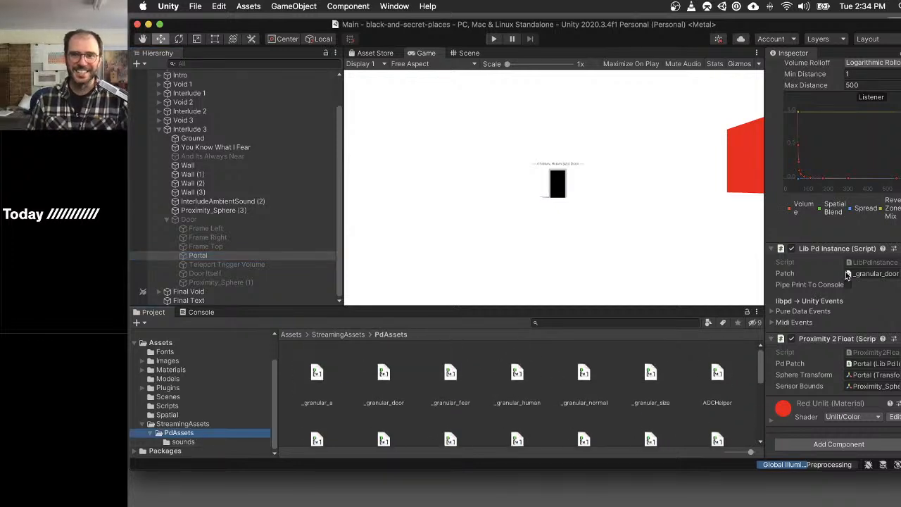
drag(450, 375, 873, 278)
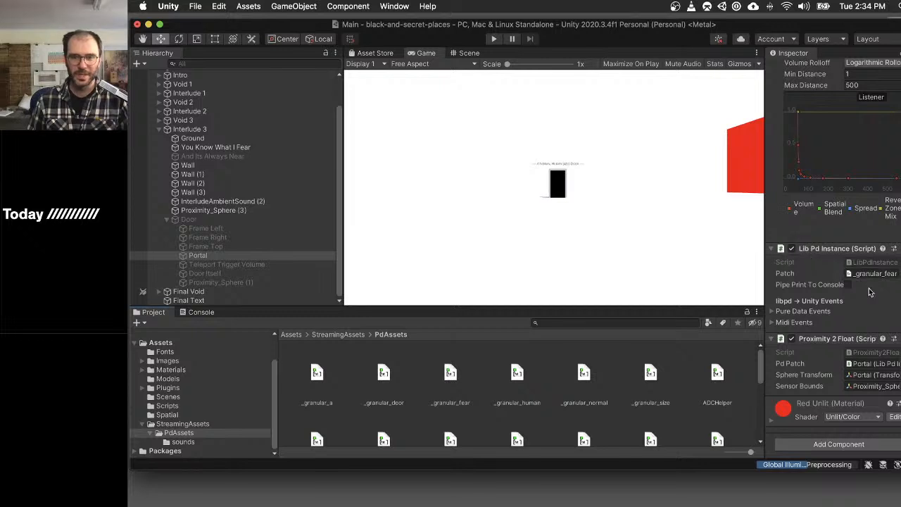
- Set the X scale of Proximity_Sphere (1) under Interlude 3's Door to 35
scroll(873, 290, up, 10)
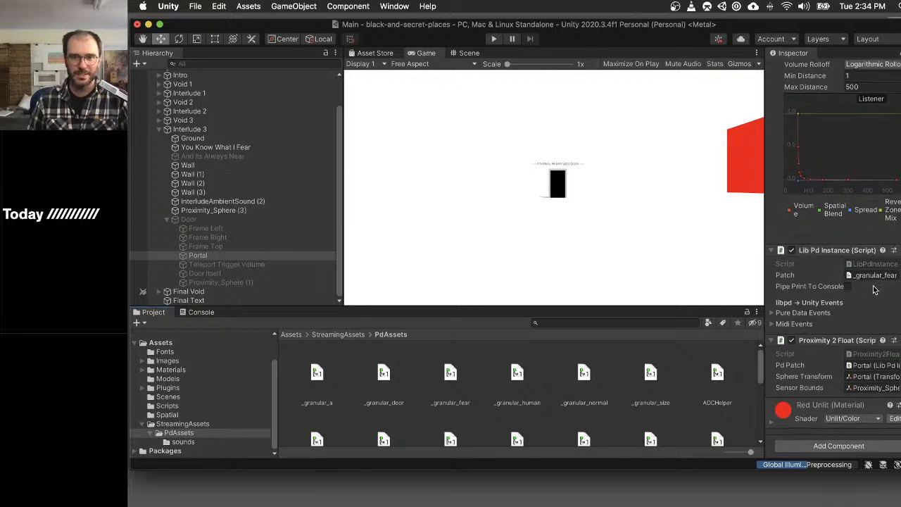
click(246, 290)
click(272, 282)
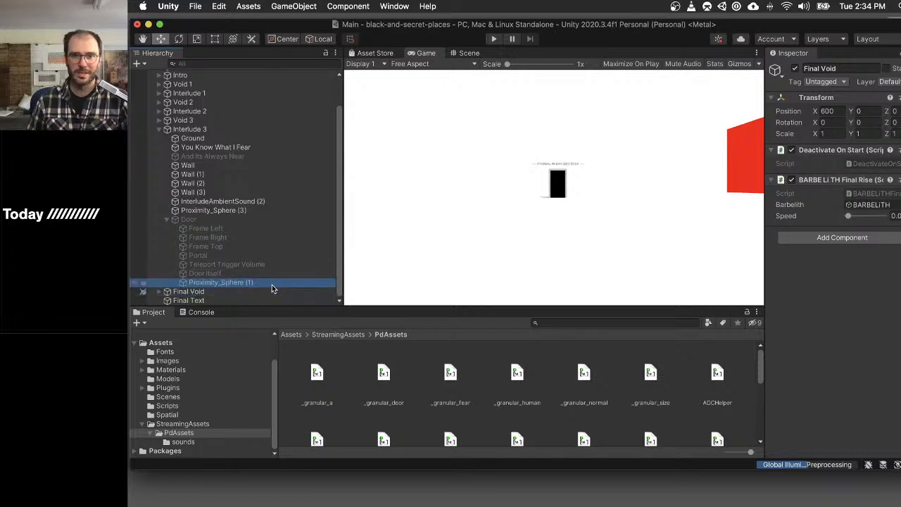
click(833, 134)
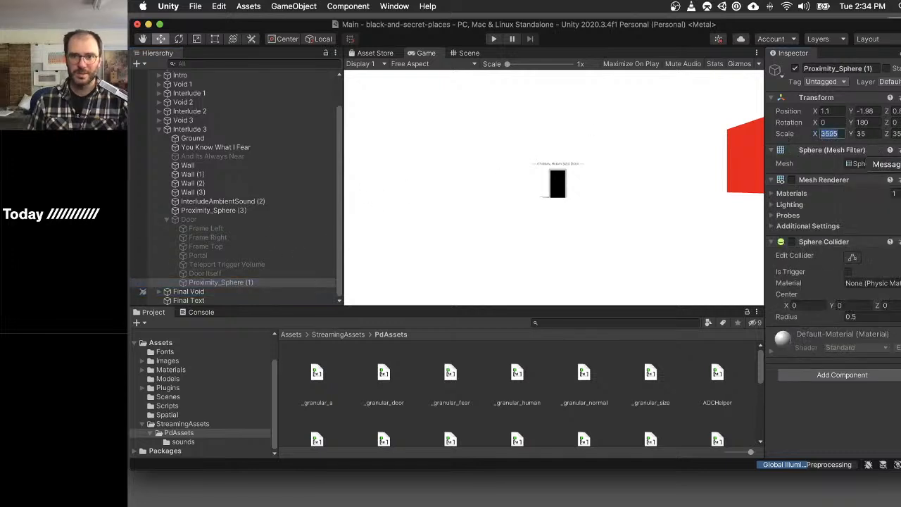
text(35)
key(Tab)
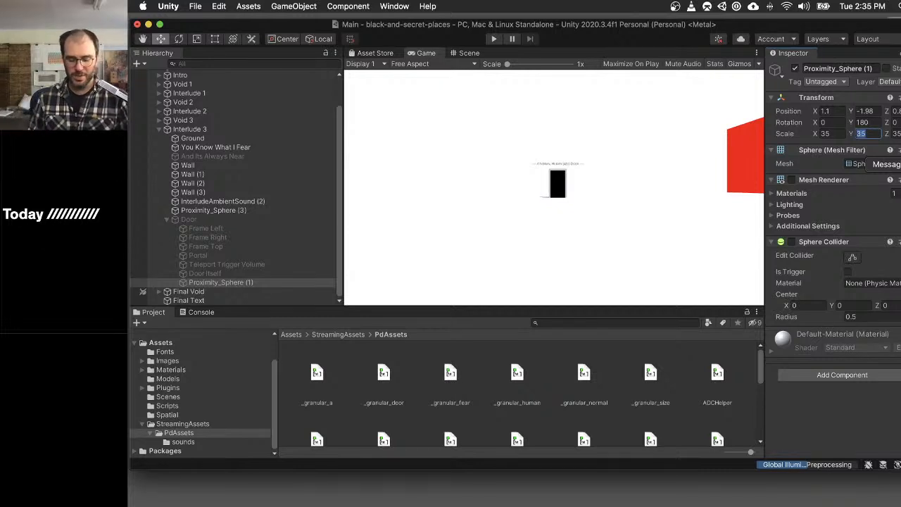
key(shift+Tab)
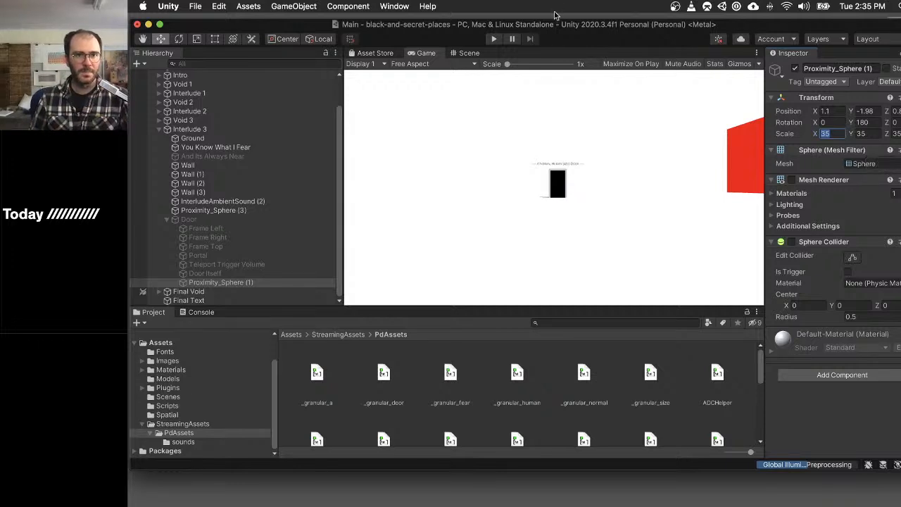
- Examine in the Scene view where Interlude 3's Door and the You Know What I Fear and And Its Always Near texts are placed
click(467, 53)
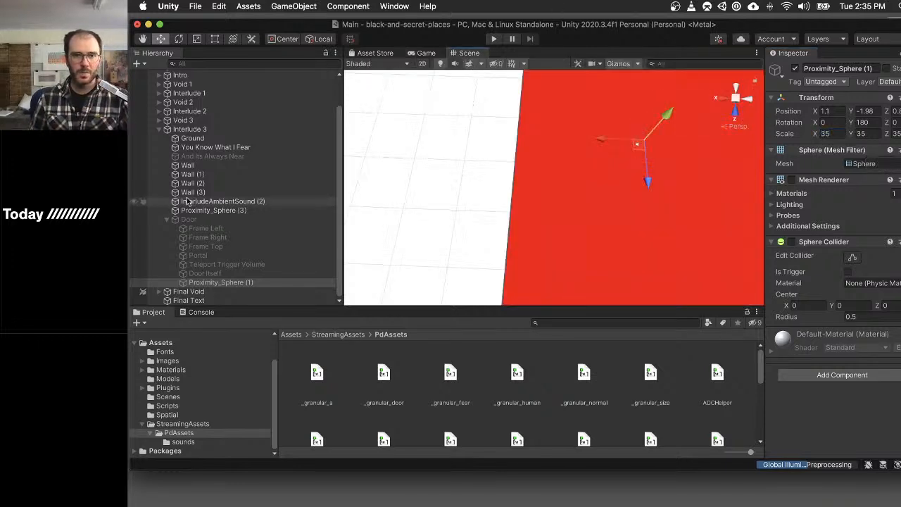
click(189, 219)
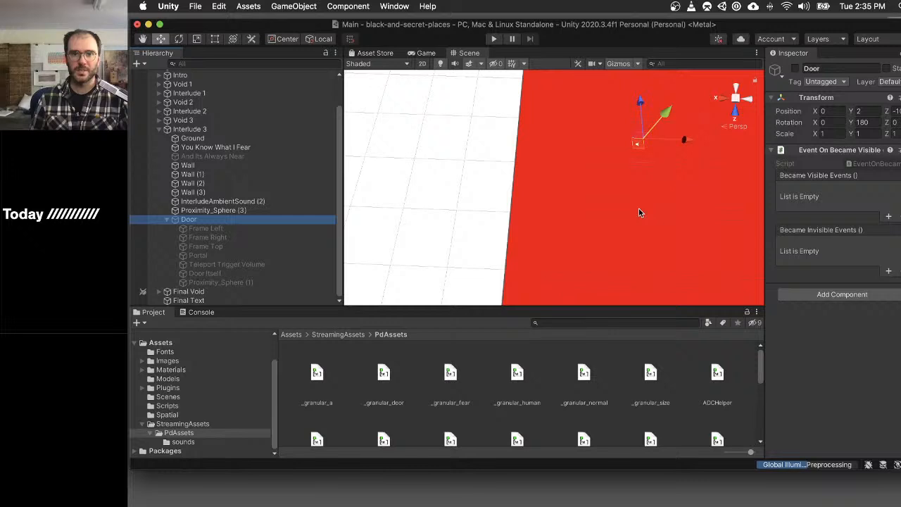
key(f)
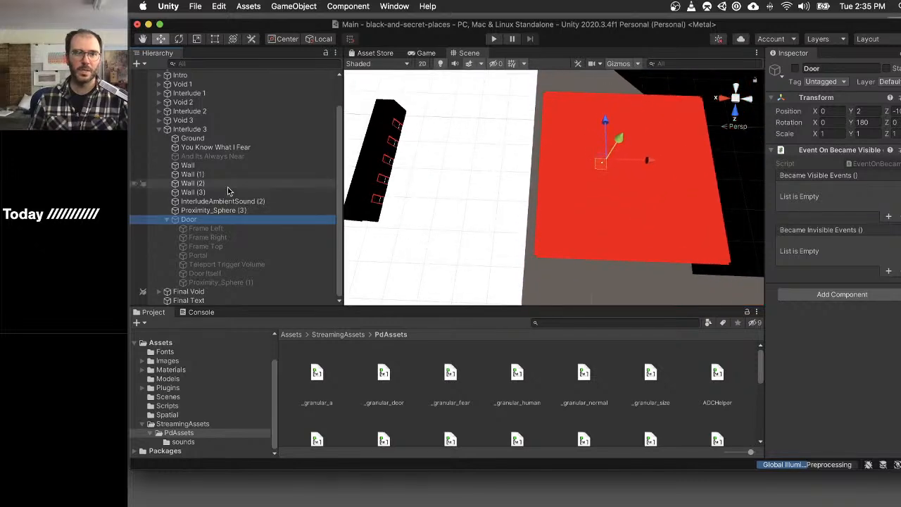
click(216, 148)
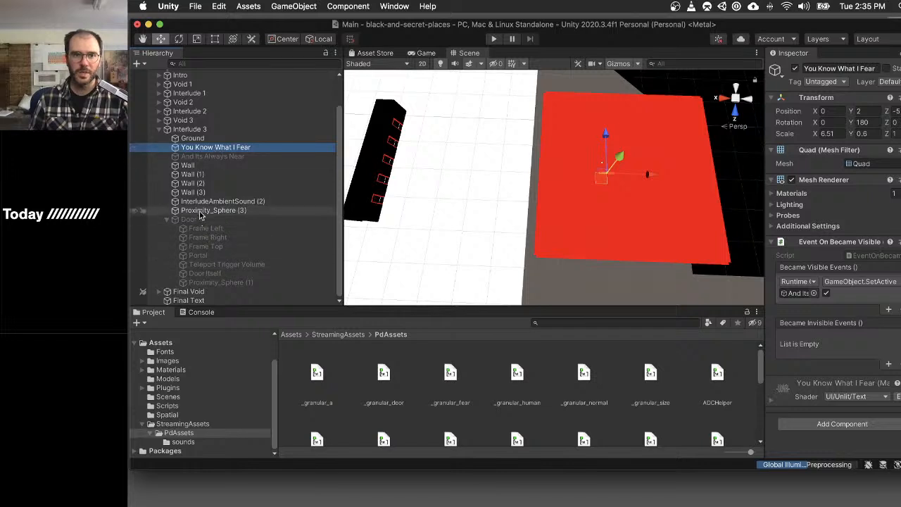
key(Down)
key(Up)
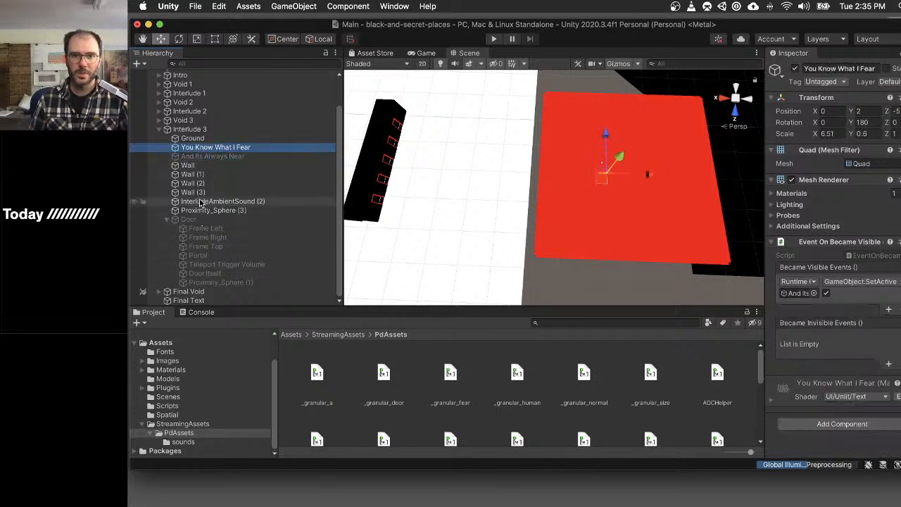
key(Down)
key(Up)
key(Down)
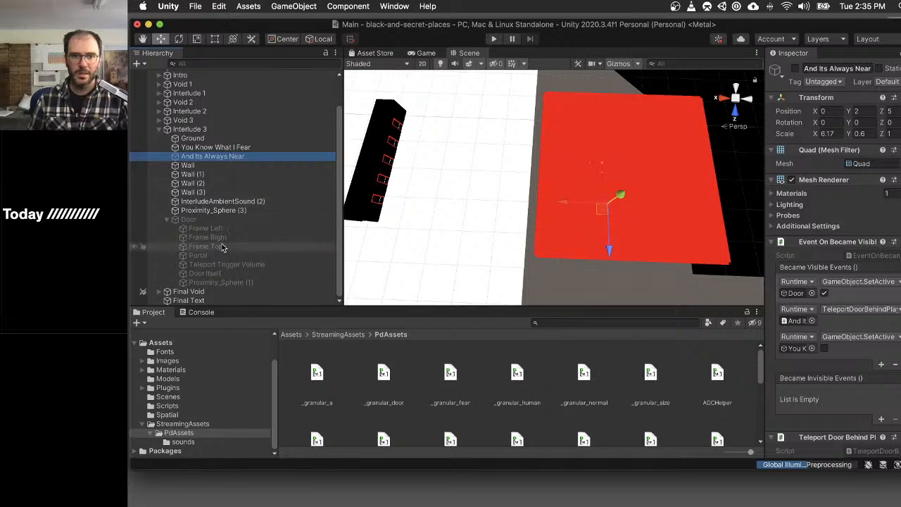
- Activate the Door object in Interlude 3
click(230, 282)
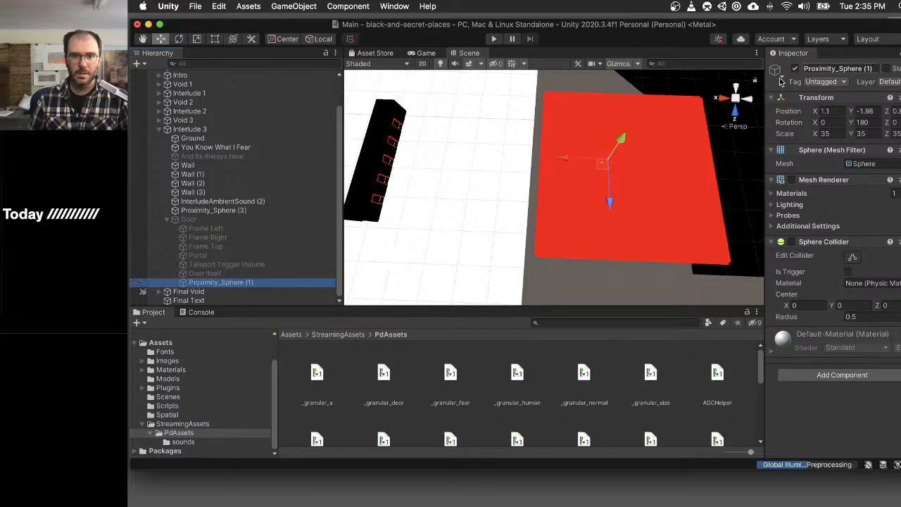
click(188, 219)
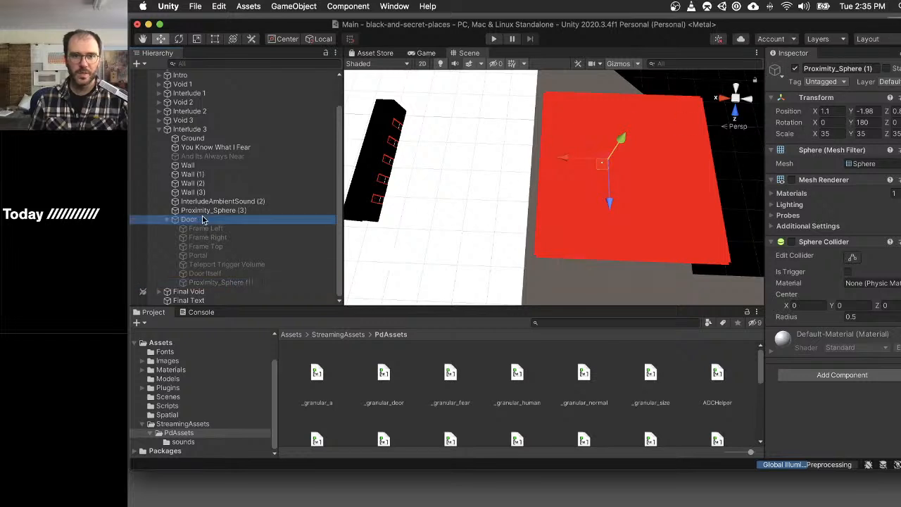
click(796, 68)
- Set the scale of the Door's Proximity_Sphere (1) to 20 on the X, Y and Z axes
click(217, 282)
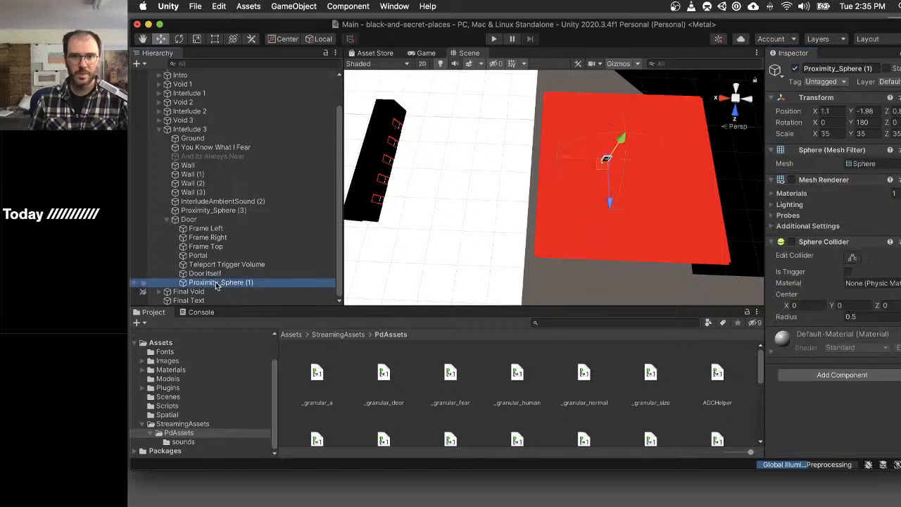
click(797, 135)
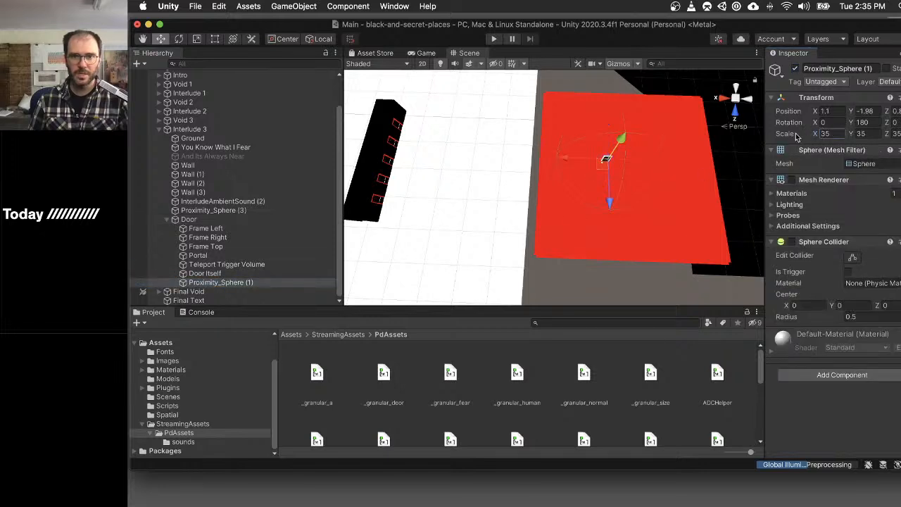
drag(797, 136, 769, 137)
click(831, 134)
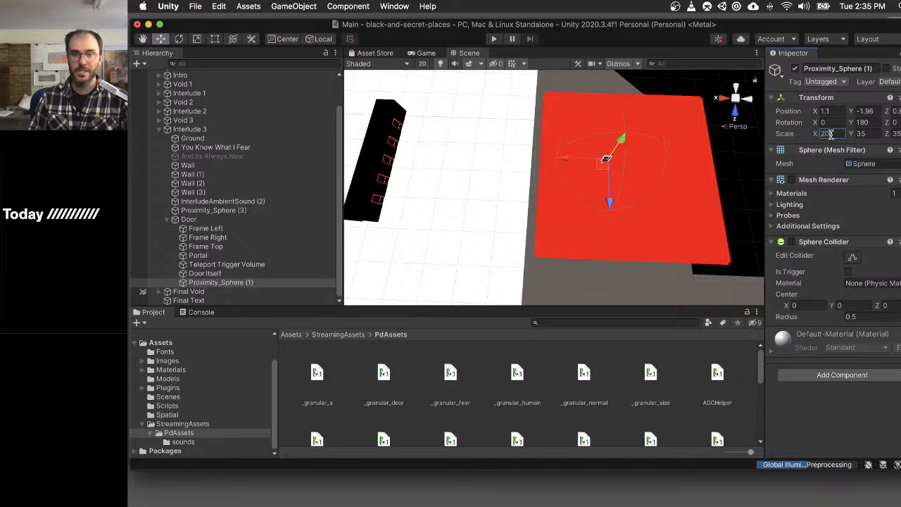
key(Tab)
text(20)
key(Tab)
text(20)
key(Tab)
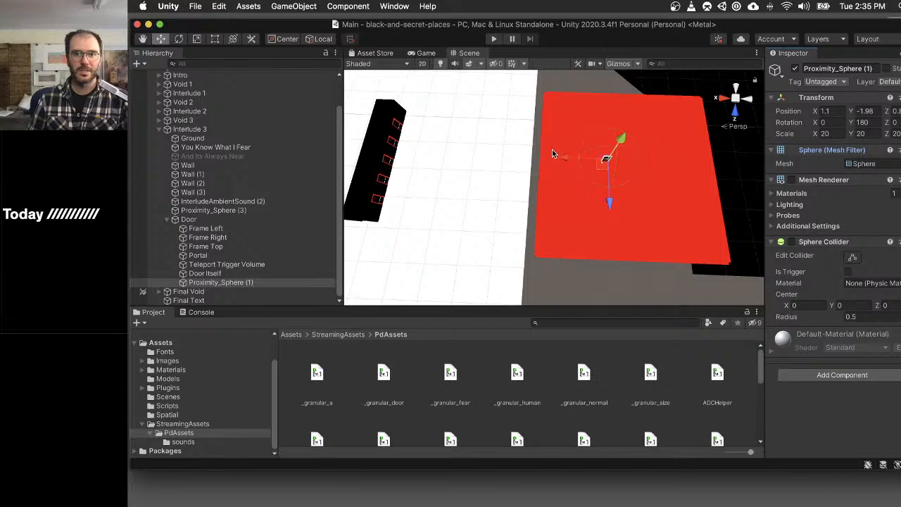
click(262, 273)
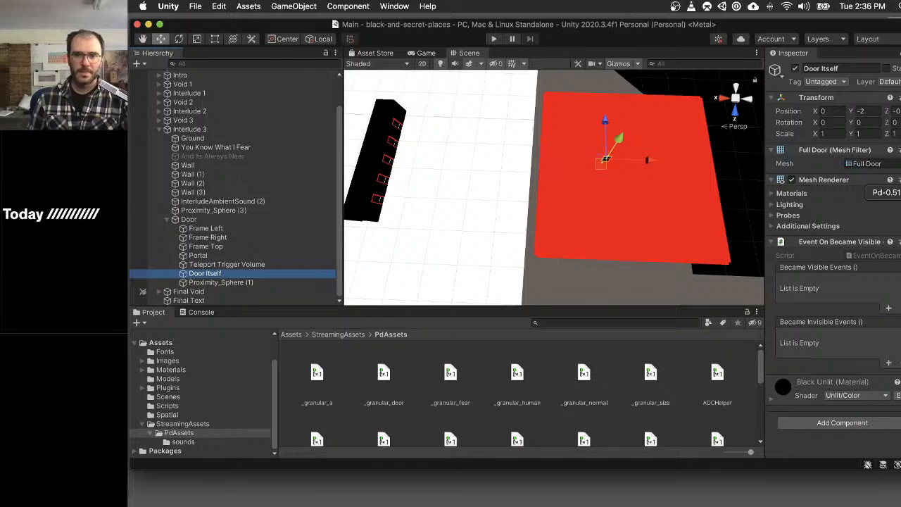
click(900, 192)
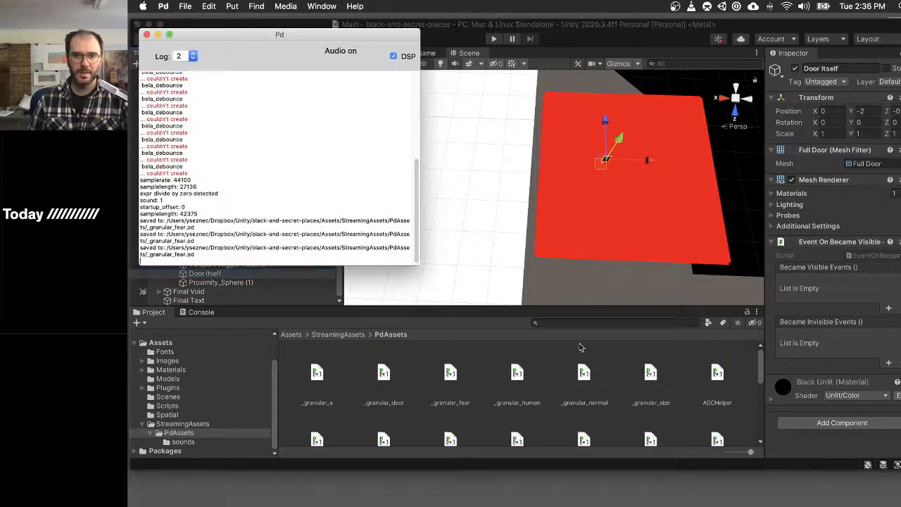
click(452, 384)
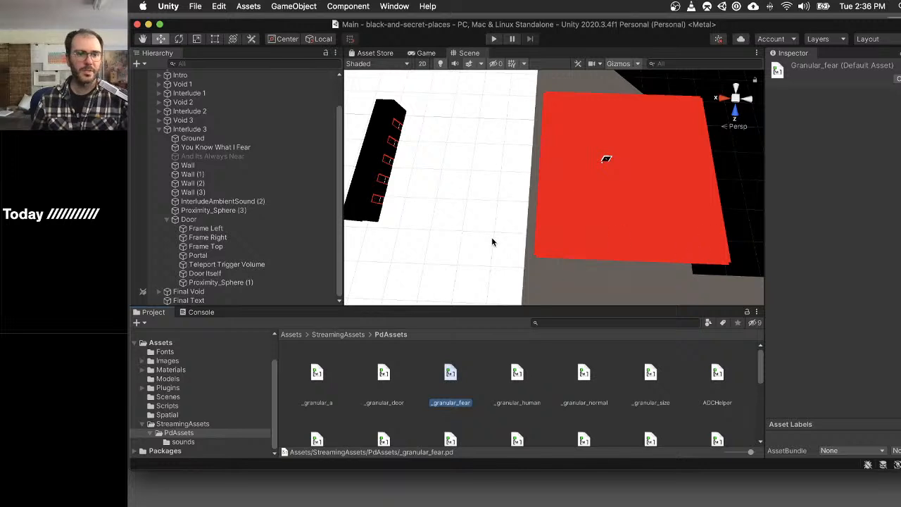
- Set the Spatial Blend of the Audio Source on the Door's Portal to 0, fully 2D
click(251, 255)
scroll(845, 317, down, 3)
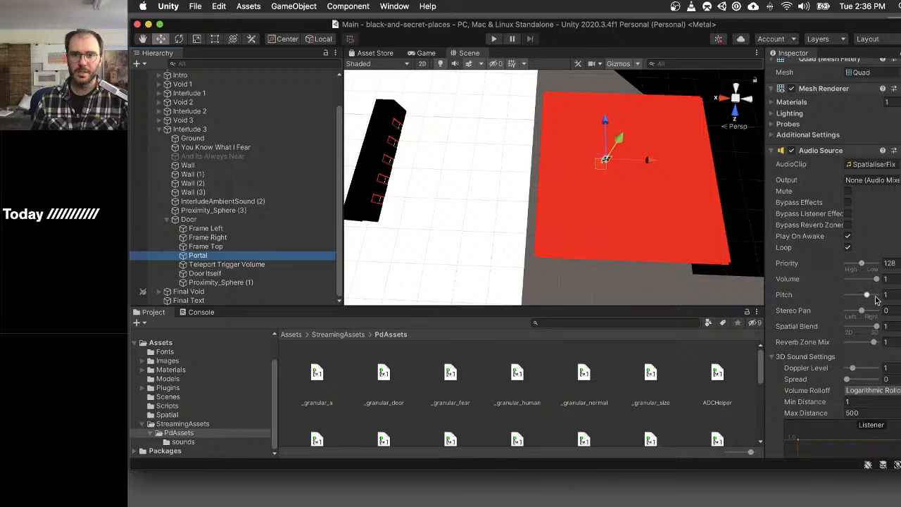
drag(876, 329, 847, 327)
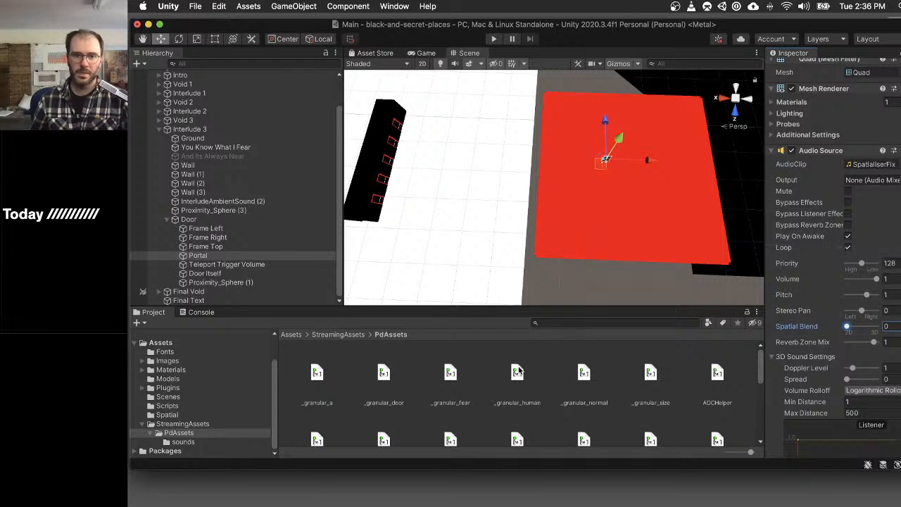
- Open the _granular_fear patch in Pd and look inside its ys.granular_stereo 1 abstraction
double_click(451, 373)
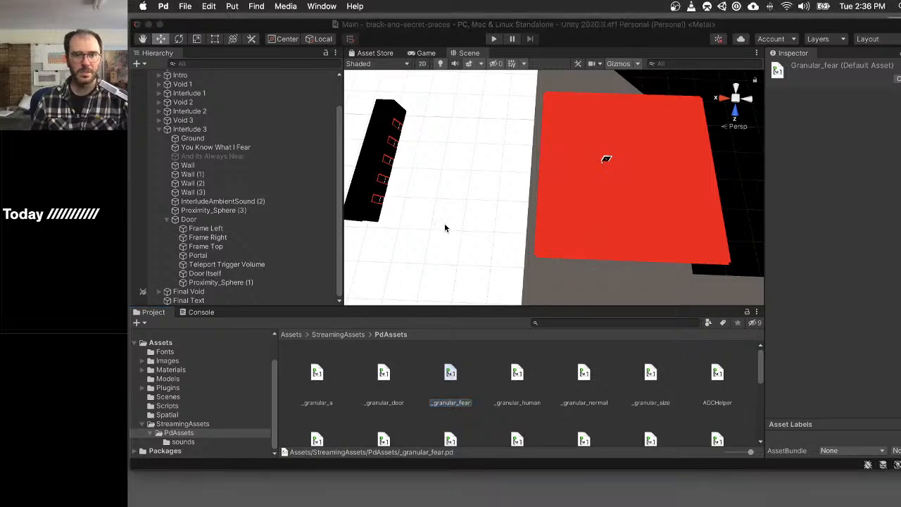
key(super+w)
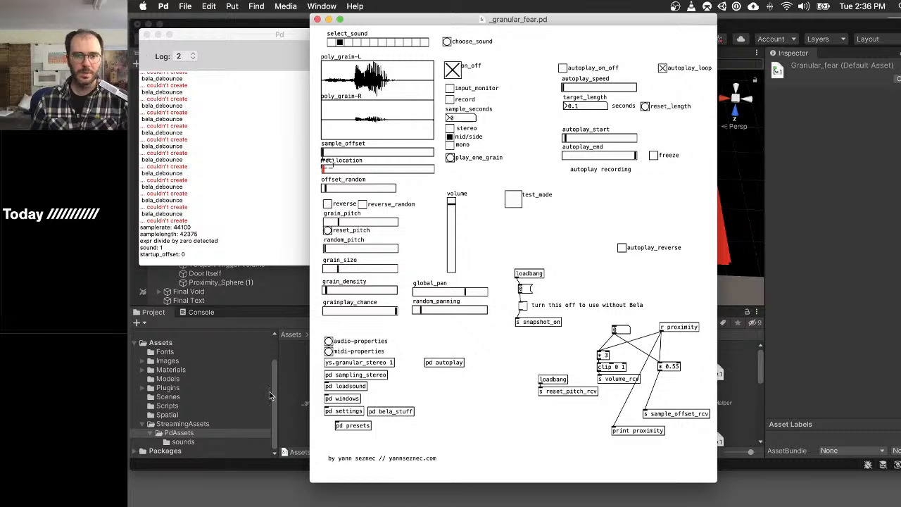
click(369, 363)
scroll(369, 365, down, 1)
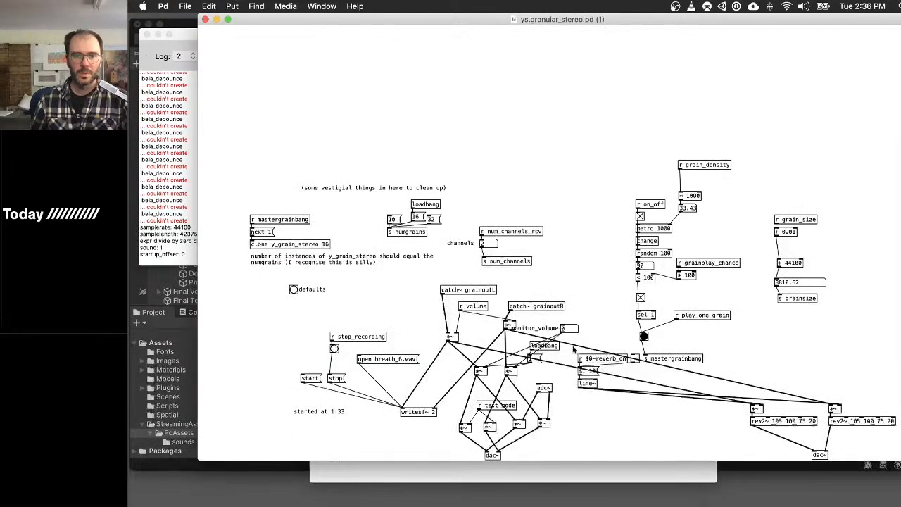
- Remove the connections from the lower test-mode *~ objects to dac~ in the ys.granular_stereo abstraction
key(super+e)
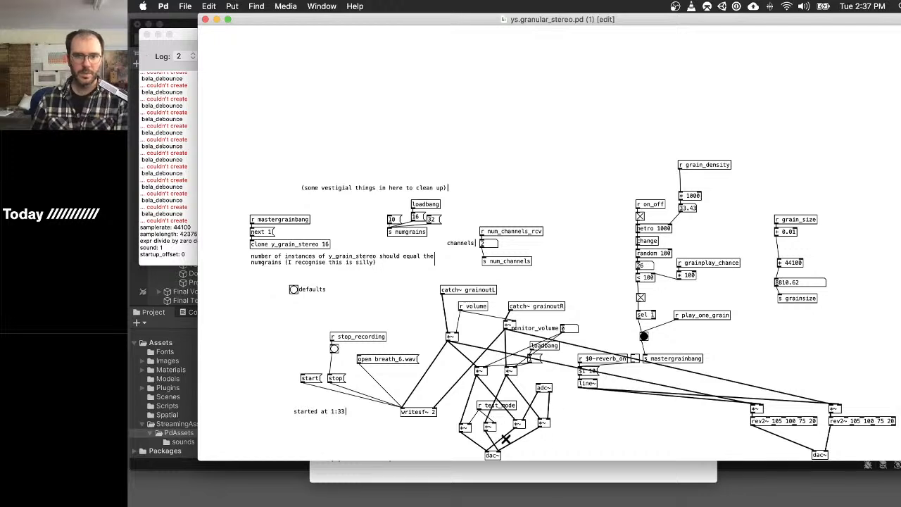
click(510, 437)
key(BackSpace)
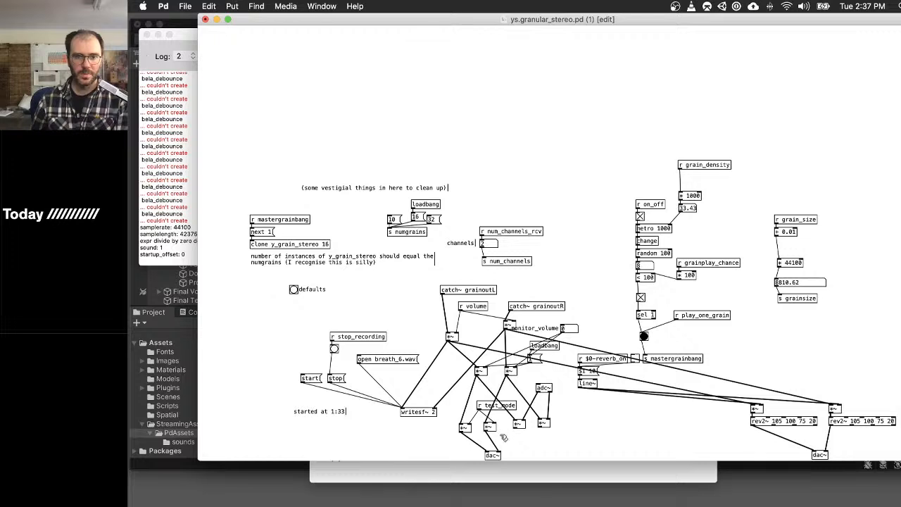
drag(501, 435, 475, 442)
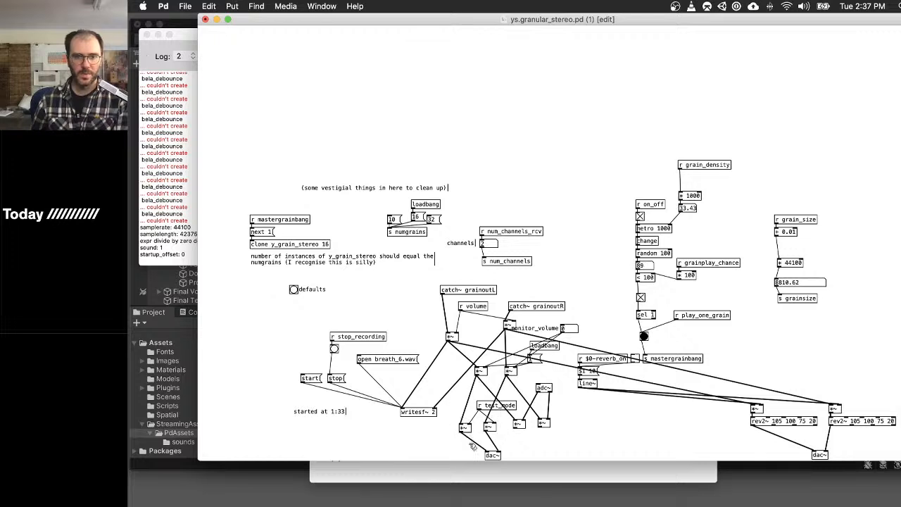
click(470, 440)
key(BackSpace)
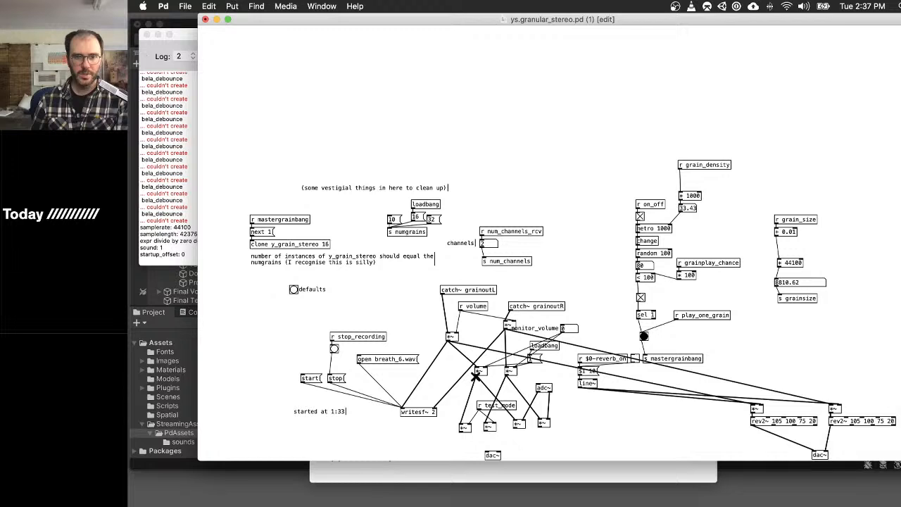
- Connect the two monitor-volume *~ outputs directly to the dac~ inlets, and save and close ys.granular_stereo
drag(477, 385, 489, 454)
drag(505, 376, 503, 455)
key(super+s)
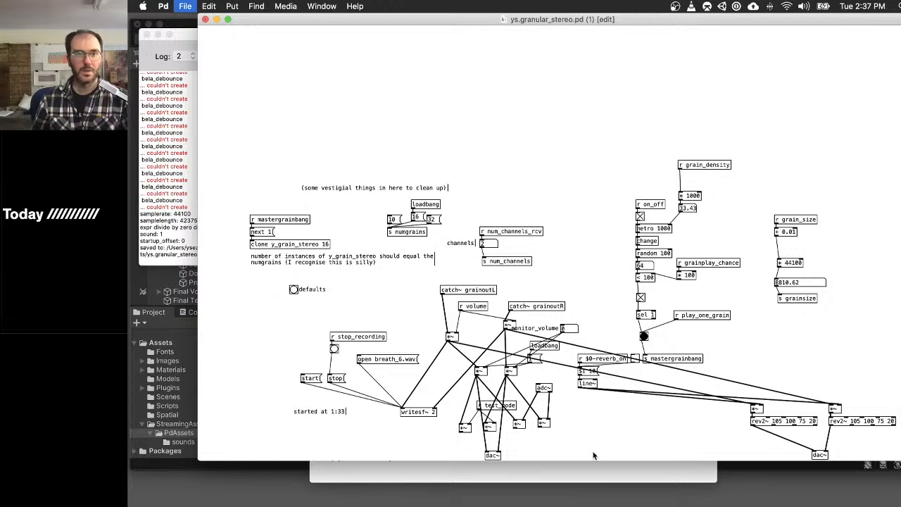
key(super+w)
- Test the grain sound in _granular_fear by sweeping the number box beside r proximity up to 1.07
key(super+e)
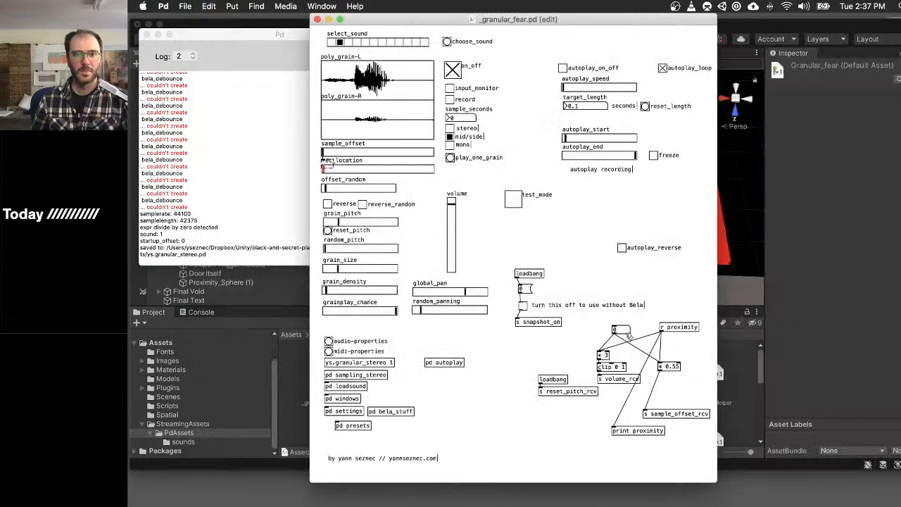
key(super+e)
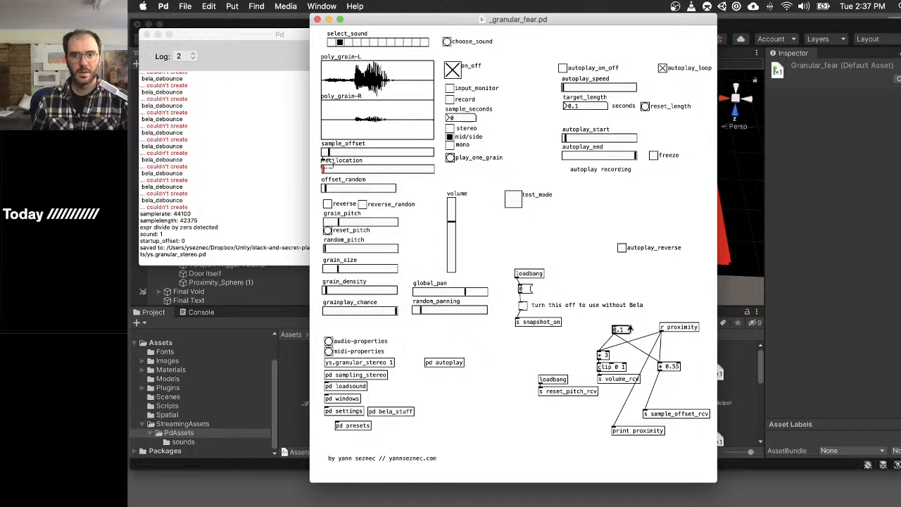
drag(631, 323, 626, 273)
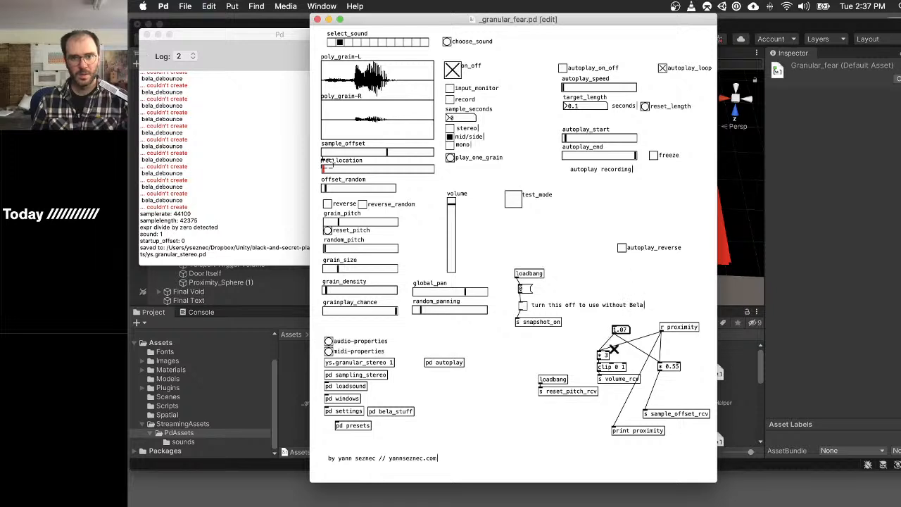
- Delete the s volume_rcv object below clip 0 1 in _granular_fear and save the patch
key(super+e)
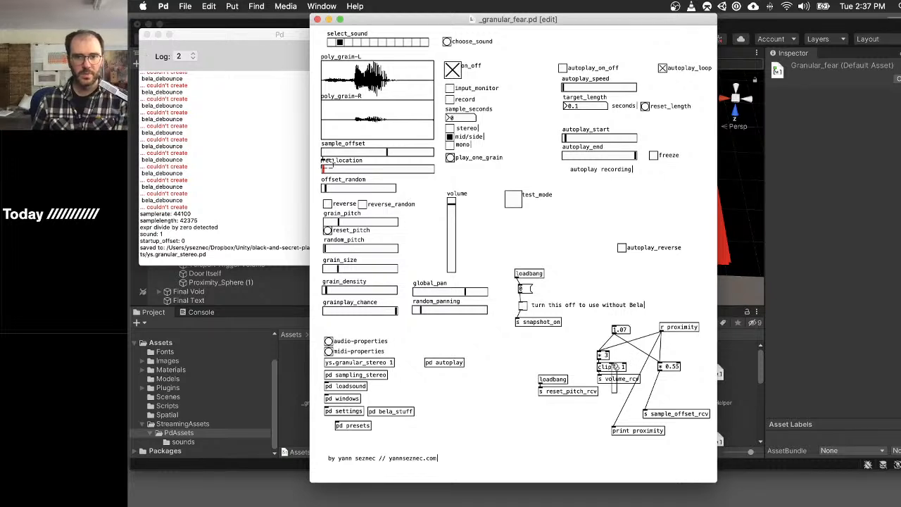
click(618, 378)
key(BackSpace)
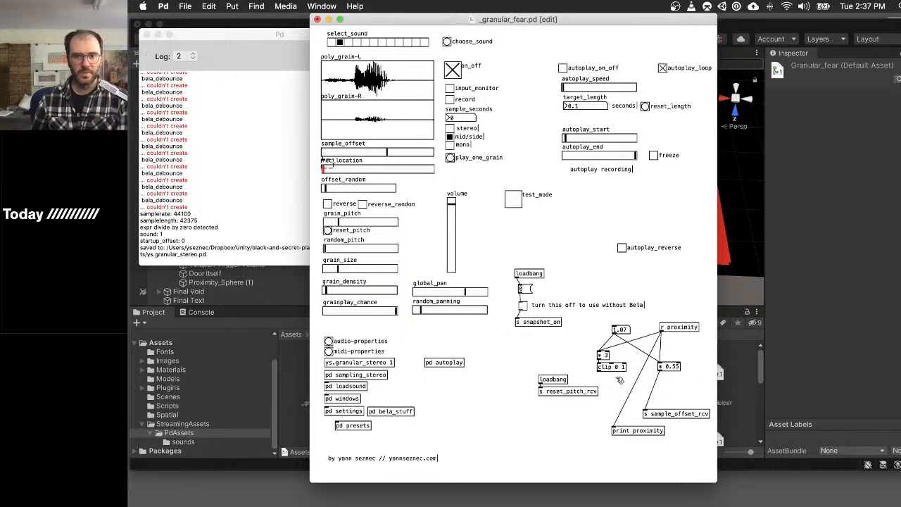
key(super+e)
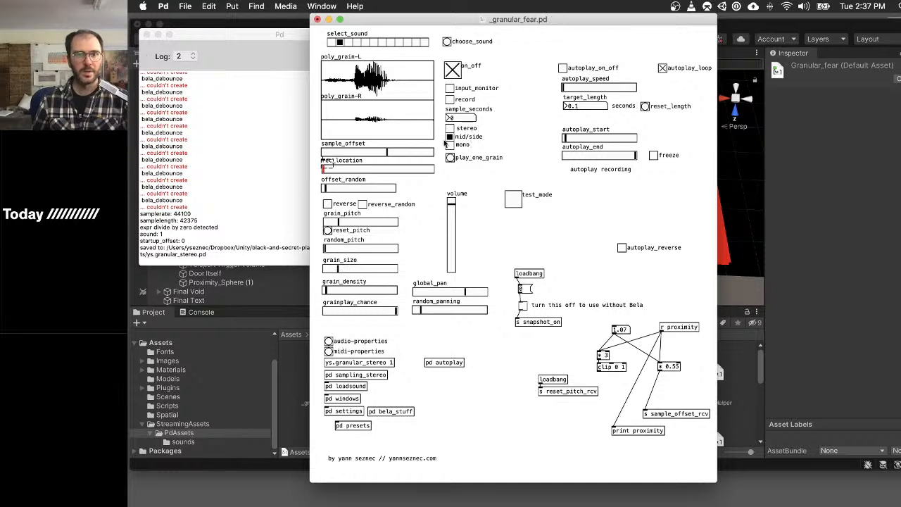
key(super+s)
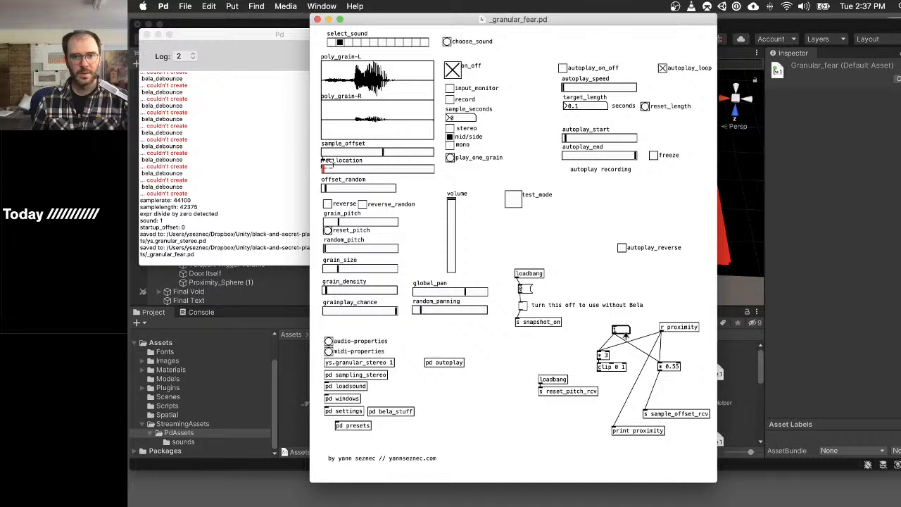
- Test a higher proximity value, 1.51, and set the multiplier feeding s sample_offset_rcv to 0.75
shift+drag(625, 331, 624, 312)
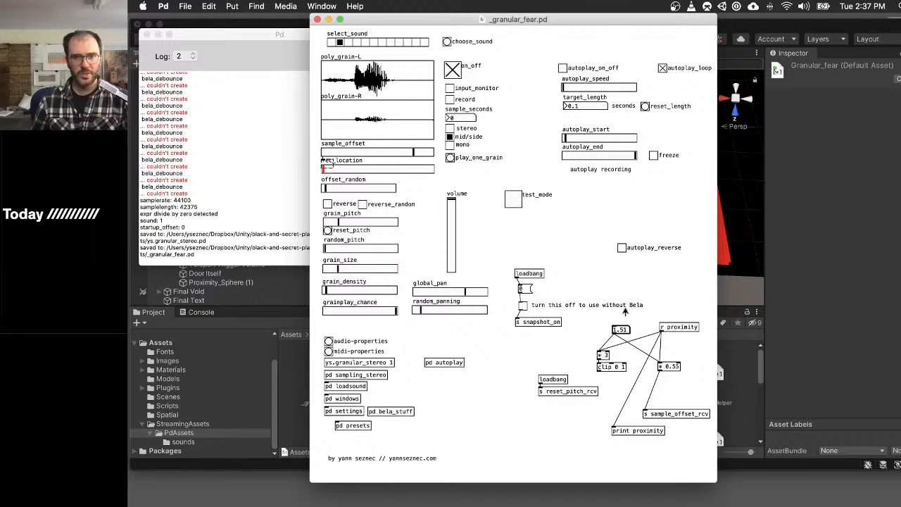
key(super+e)
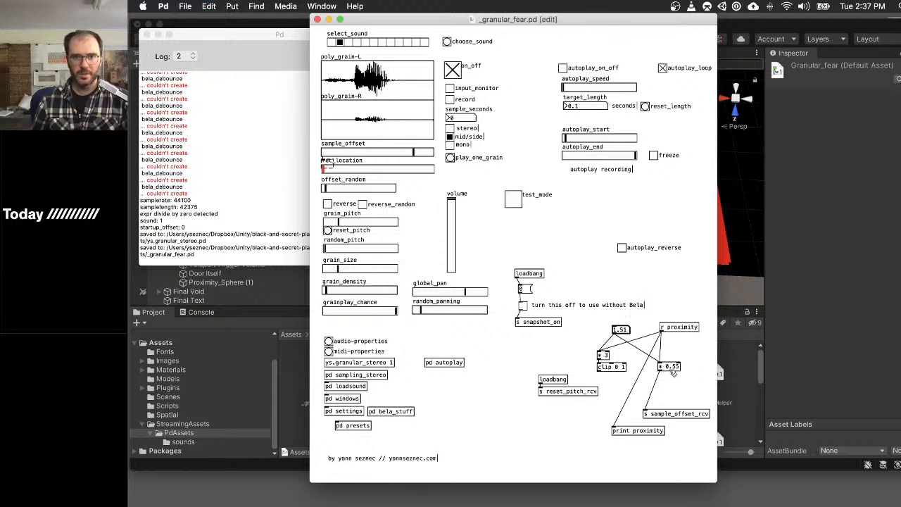
click(665, 366)
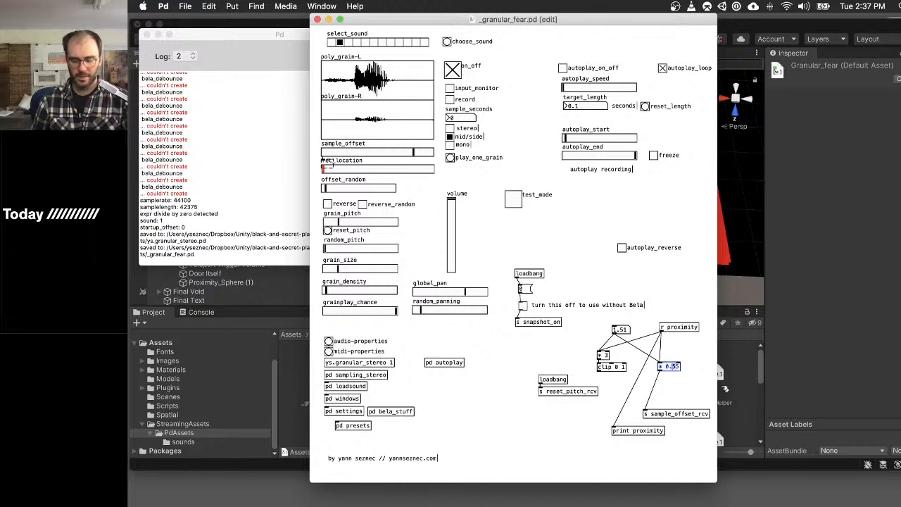
text(7)
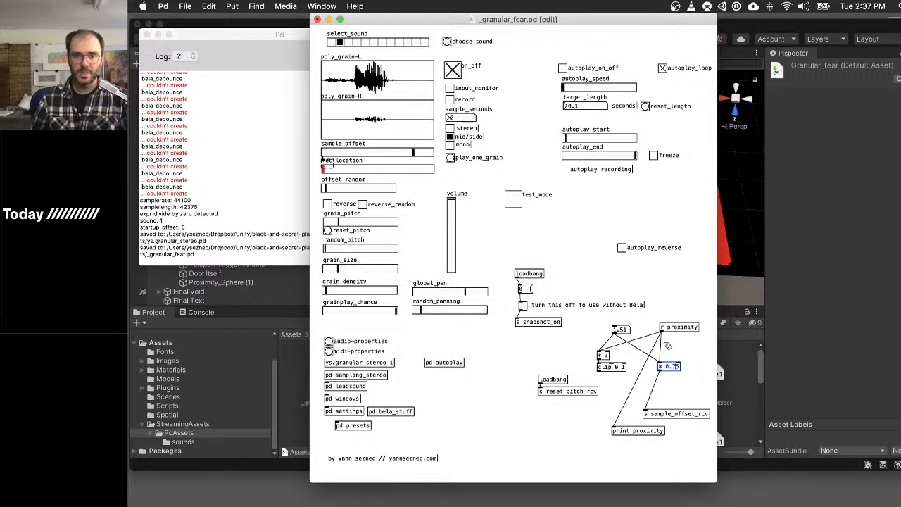
key(super+e)
- Test the sample offset by moving the number box to 1.04, and save and close the _granular_fear patch
shift+drag(621, 330, 629, 355)
key(super+s)
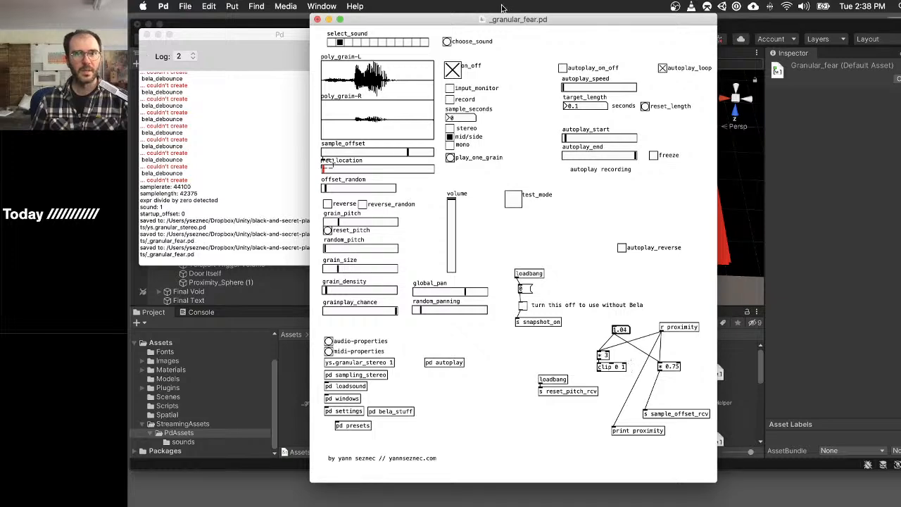
drag(462, 20, 484, 32)
key(super+w)
- Switch to Unity and run the Main scene to hear the edited granular patch
click(623, 30)
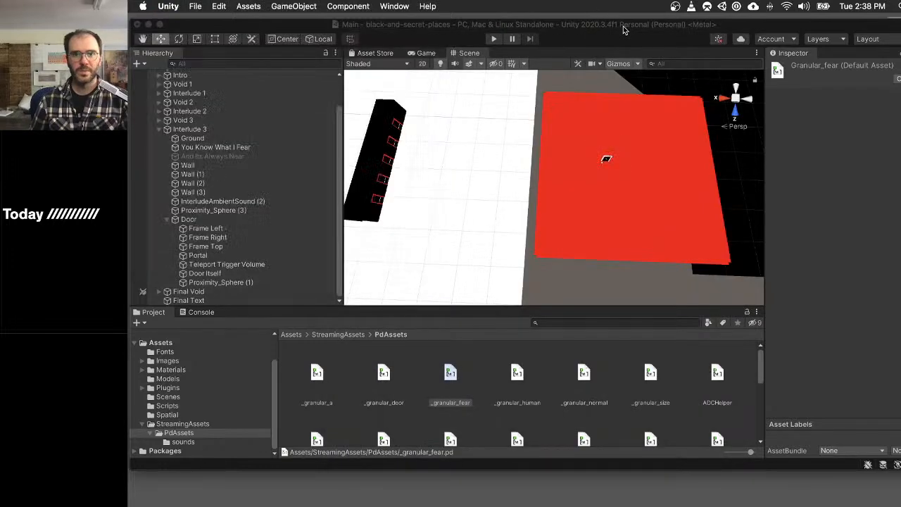
key(super+p)
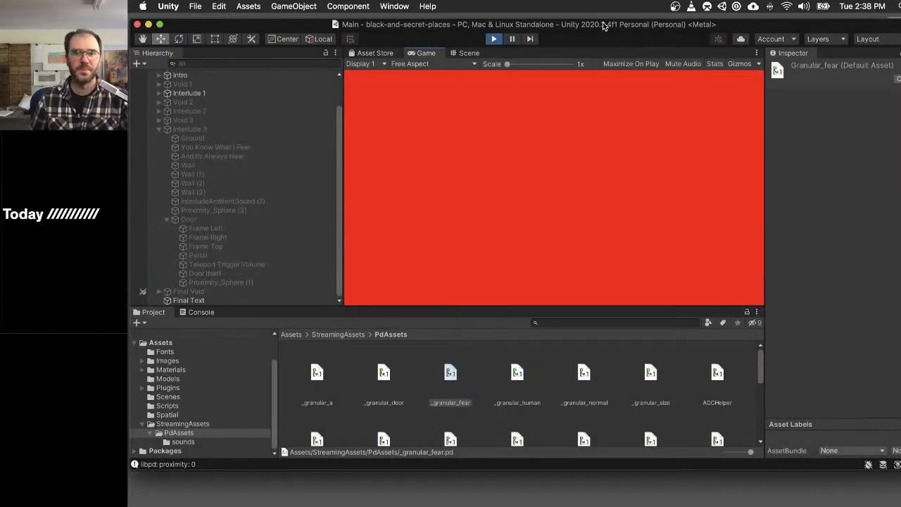
drag(623, 26, 624, 13)
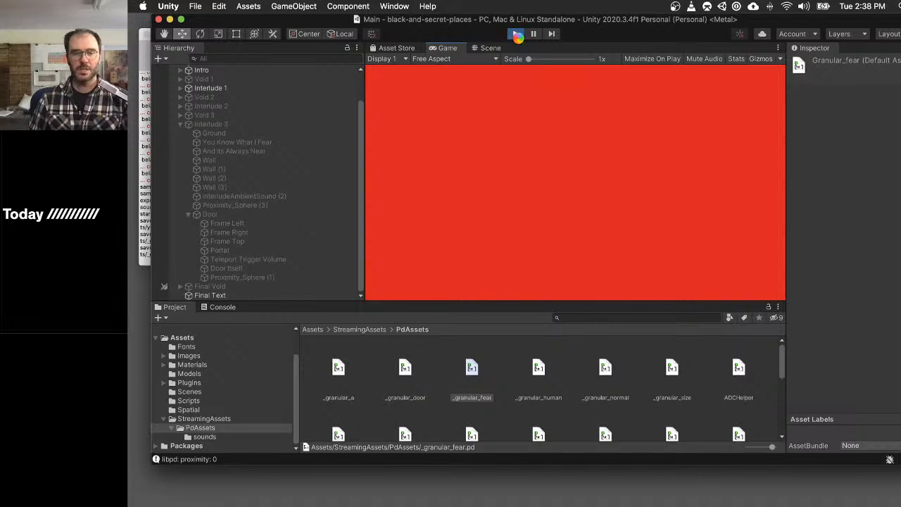
- Force quit Unity and reopen the black-and-secret-places project from Unity Hub, closing the leftover windows
key(alt+super+Escape)
key(Return)
key(Return)
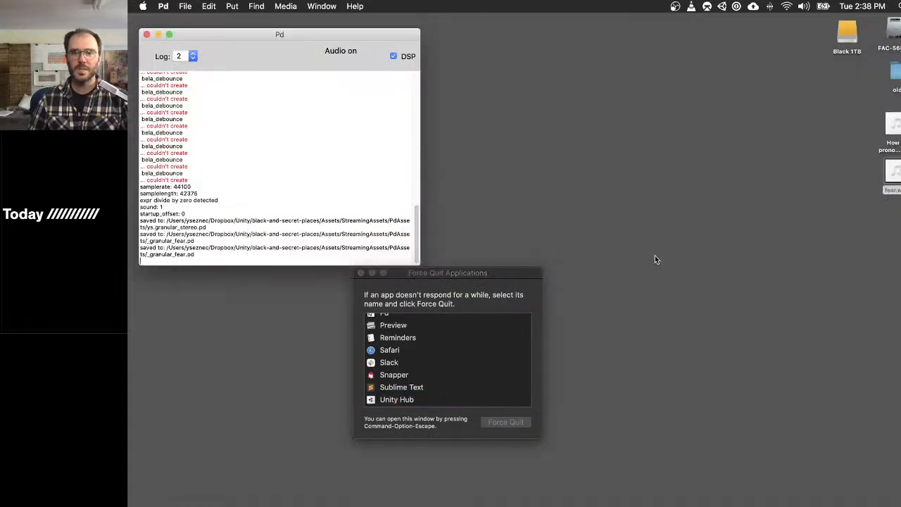
click(895, 269)
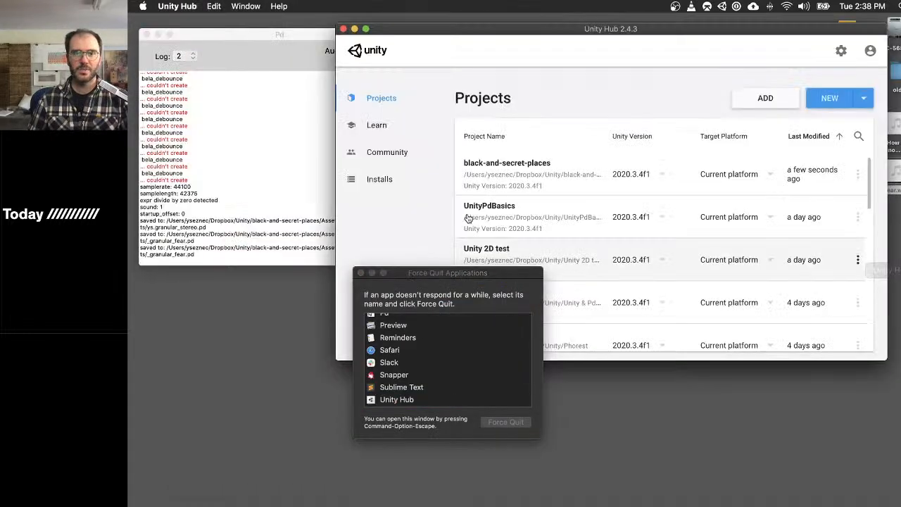
key(super+w)
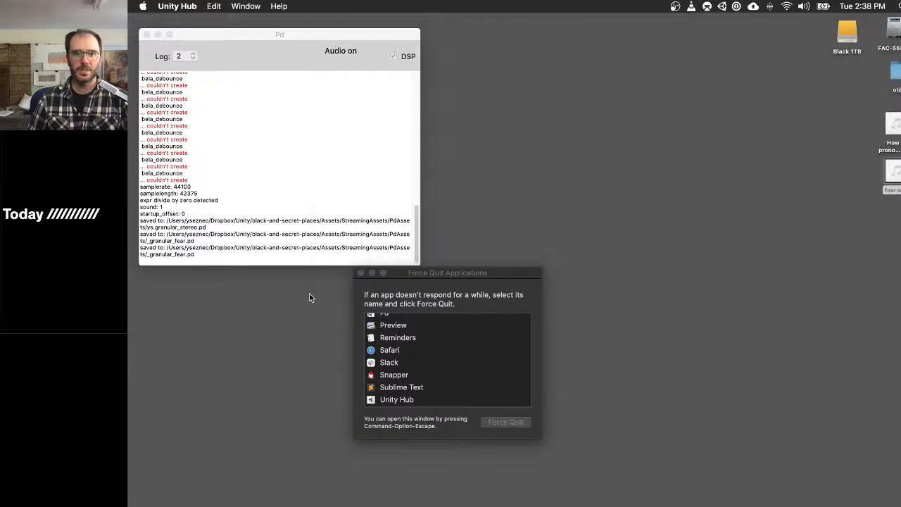
click(359, 274)
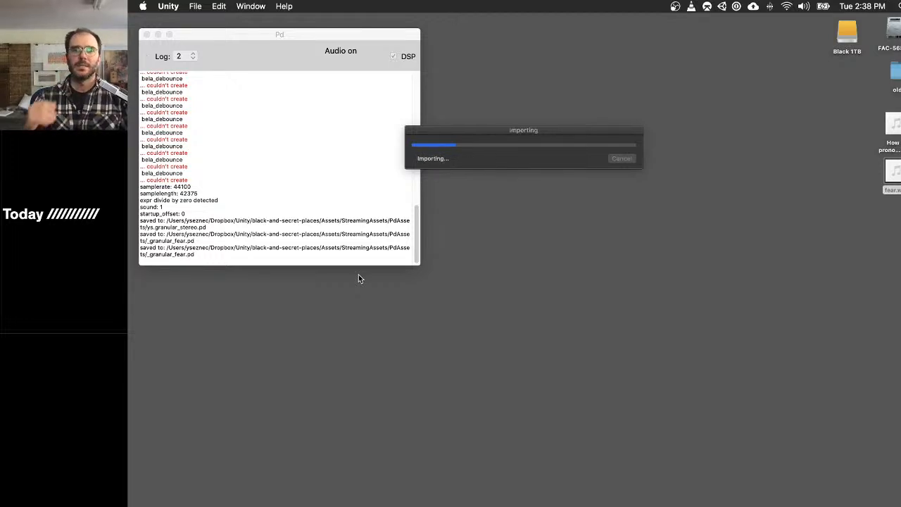
- Switch to Pd and clear its console log
click(281, 150)
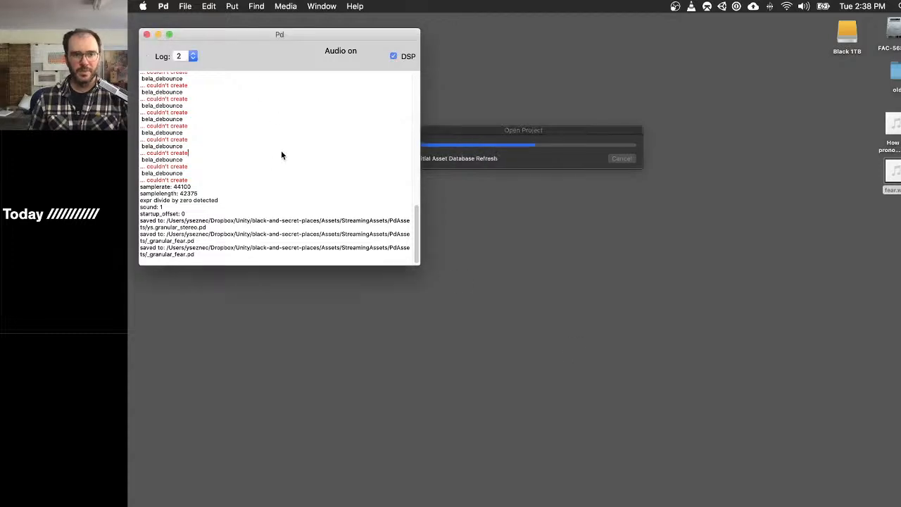
key(super+shift+l)
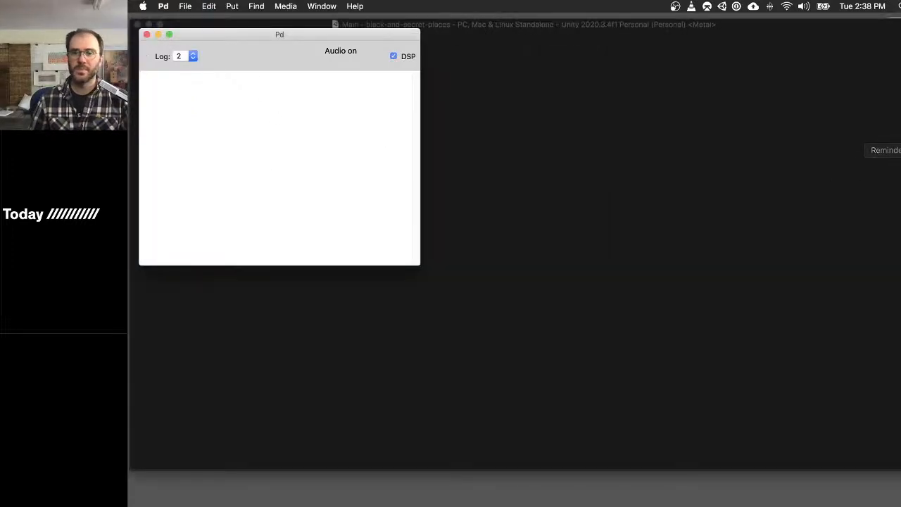
- Play the Main scene in Unity through to the Final Void, and stop play mode
click(679, 25)
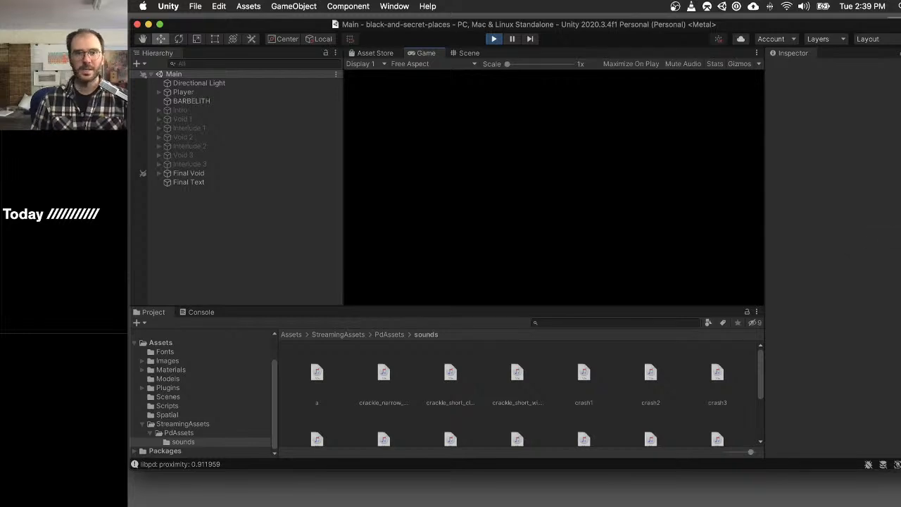
click(493, 39)
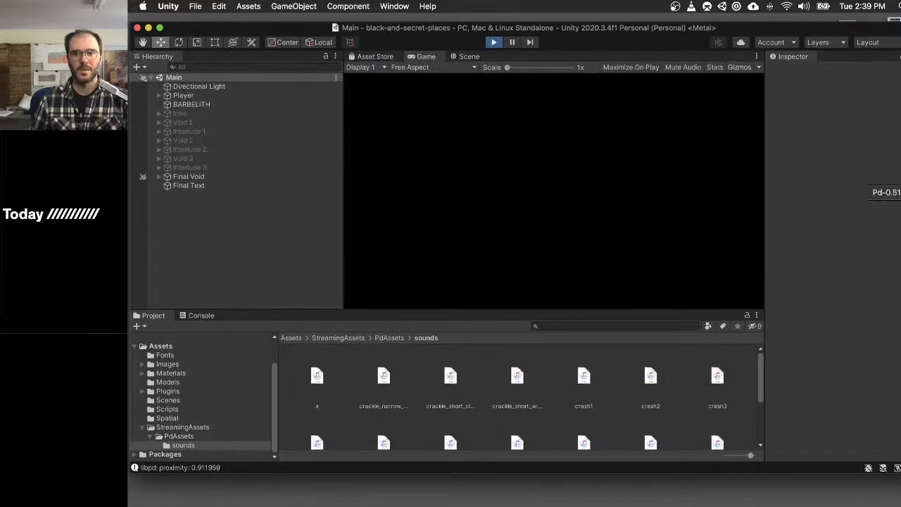
- Quit Pd, force quit Unity and close the Force Quit Applications window
right_click(897, 192)
click(877, 201)
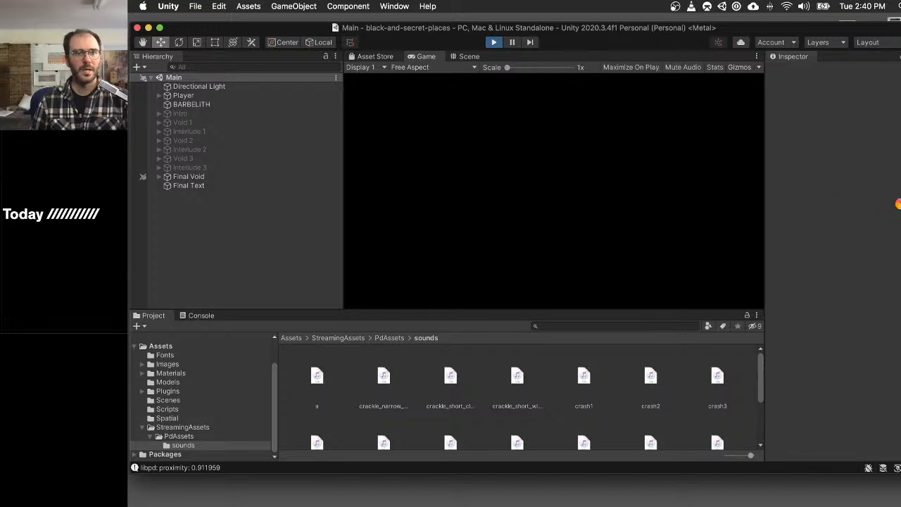
key(super+alt+Escape)
key(Return)
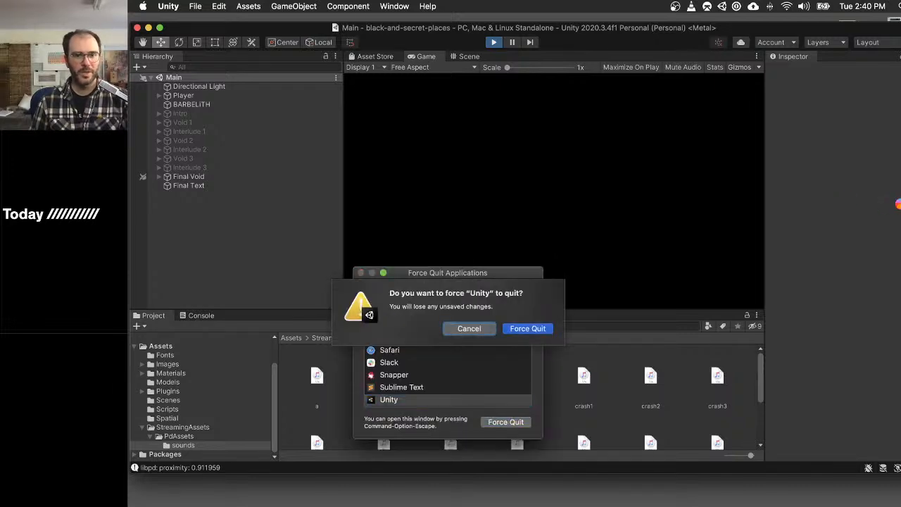
key(Return)
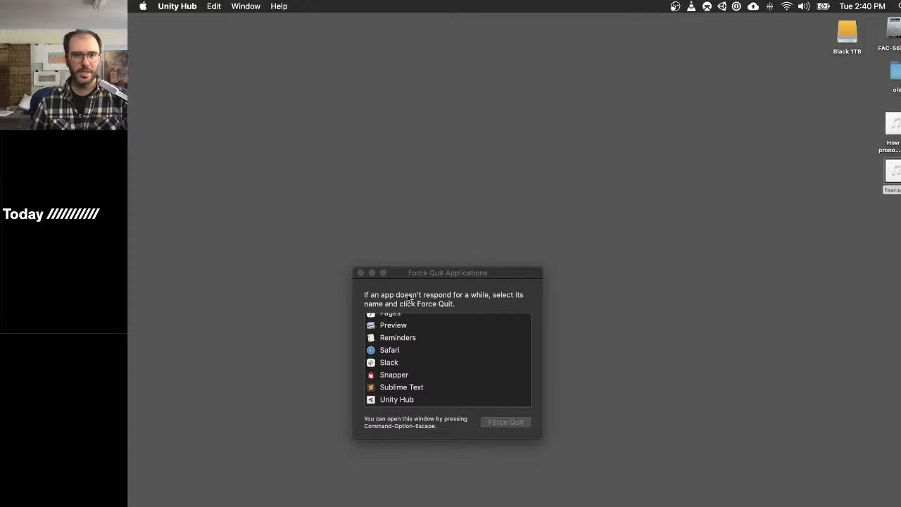
click(360, 272)
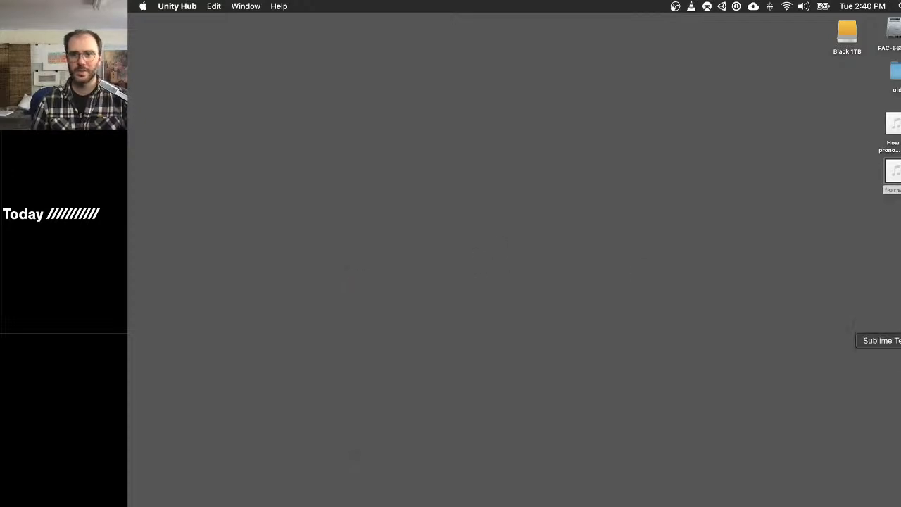
- Reopen the black-and-secret-places project from Unity Hub
click(896, 270)
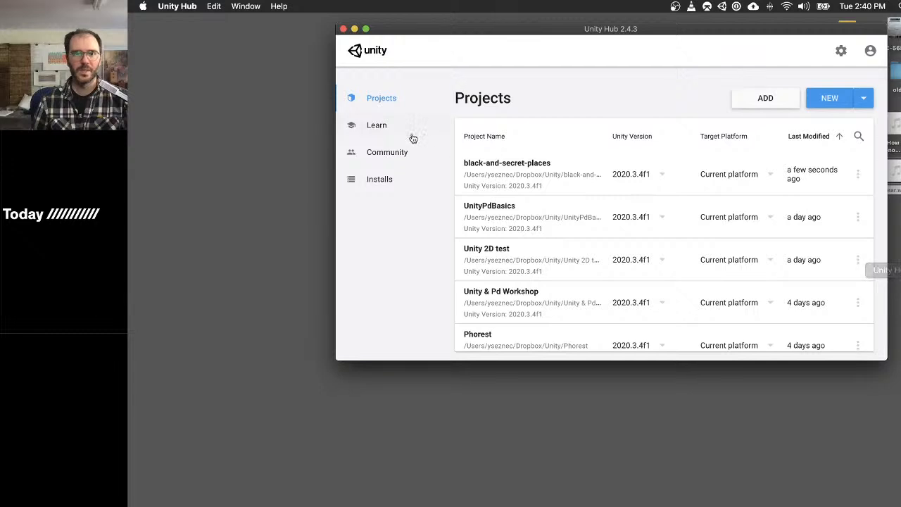
click(543, 171)
- Move the two audio files on the desktop, including the fear recording, to the trash
drag(846, 113, 898, 190)
drag(848, 110, 900, 209)
key(super+BackSpace)
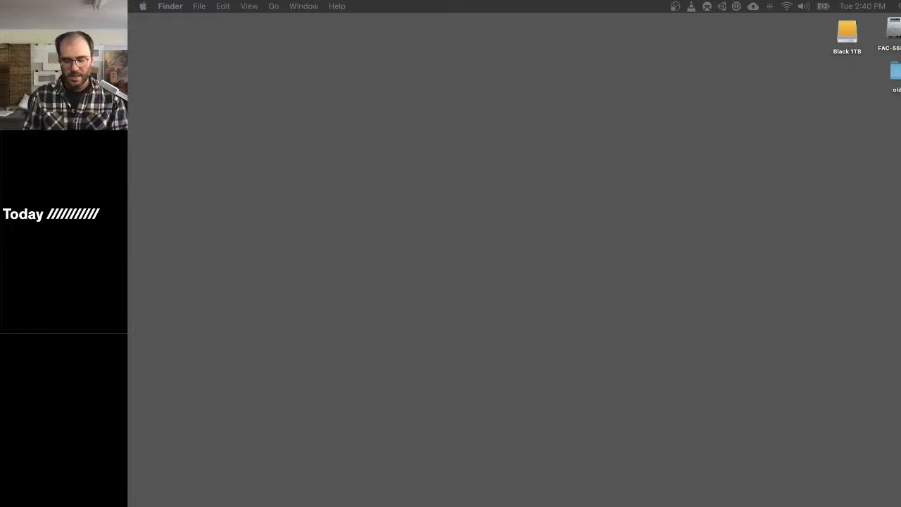
- Write "Making more interactive ambiences in the red rooms" under the Today heading of the on-screen note
text(Making m)
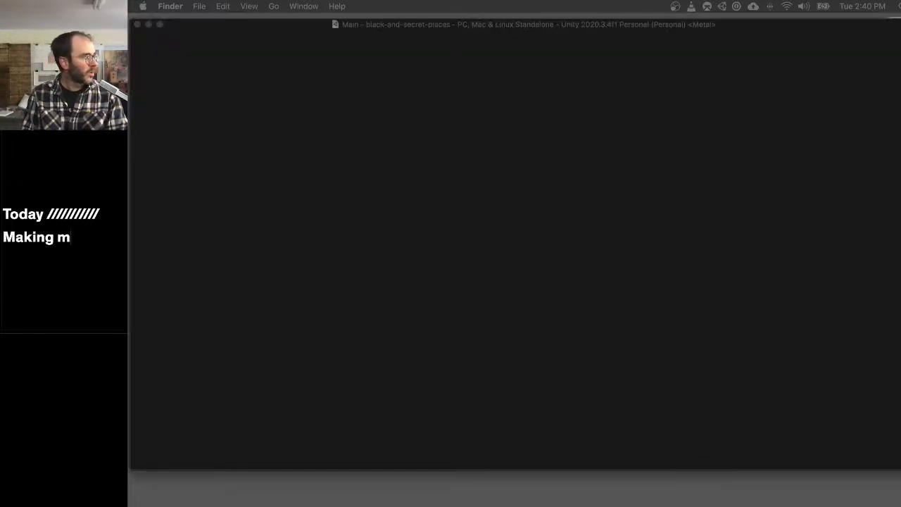
text(ore ambiences)
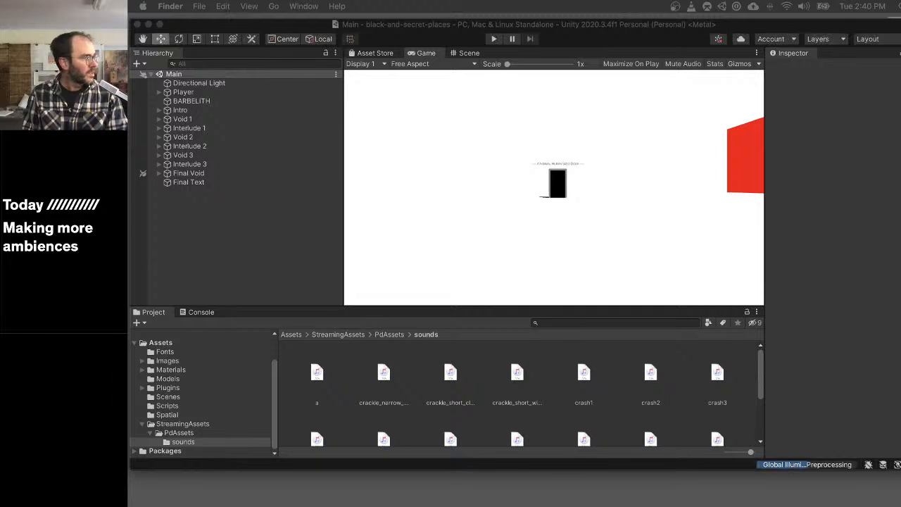
key(BackSpace)
key(BackSpace)
key(BackSpace)
key(BackSpace)
key(BackSpace)
key(BackSpace)
key(BackSpace)
key(BackSpace)
key(BackSpace)
text(int)
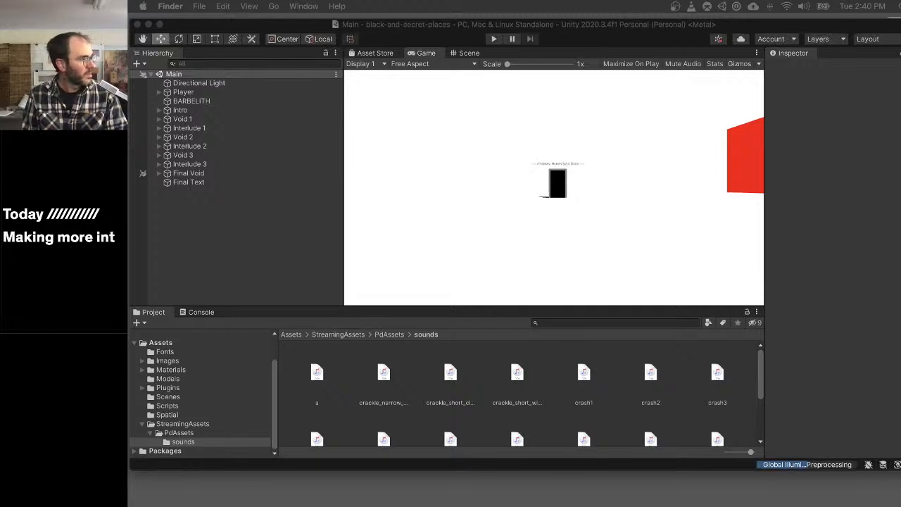
text(eractive am)
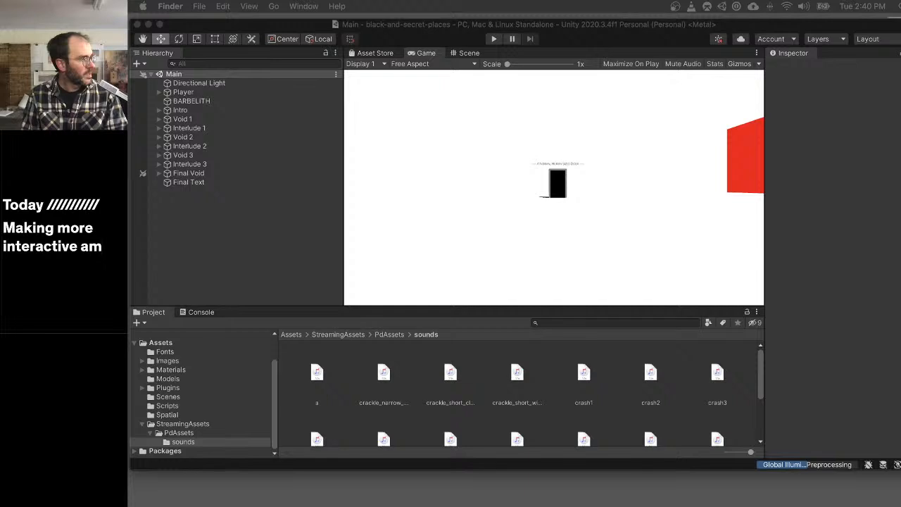
text(biences in the red rooms)
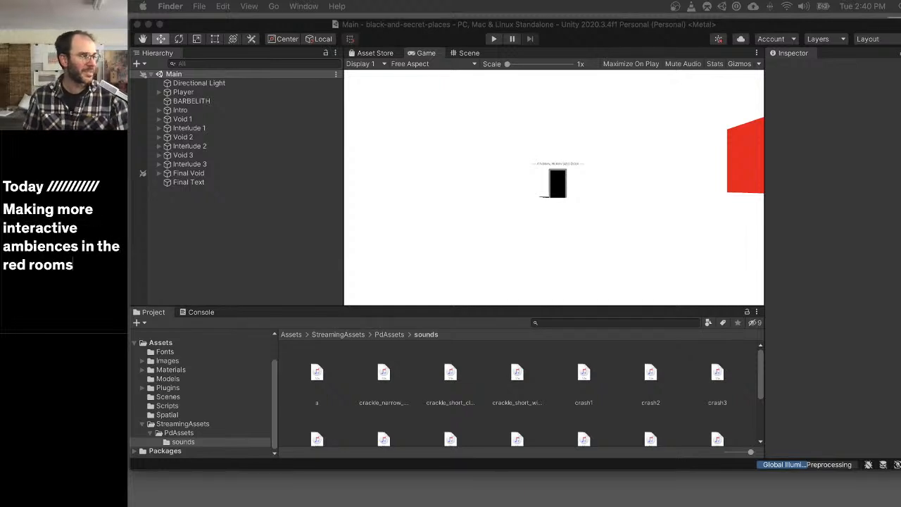
- Deactivate the Door object inside Interlude 3 and collapse that group
click(304, 183)
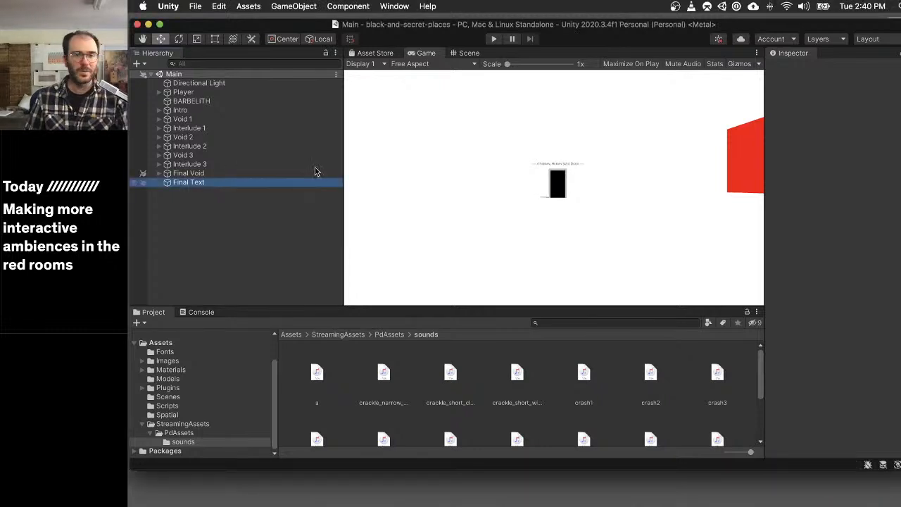
click(159, 164)
click(188, 254)
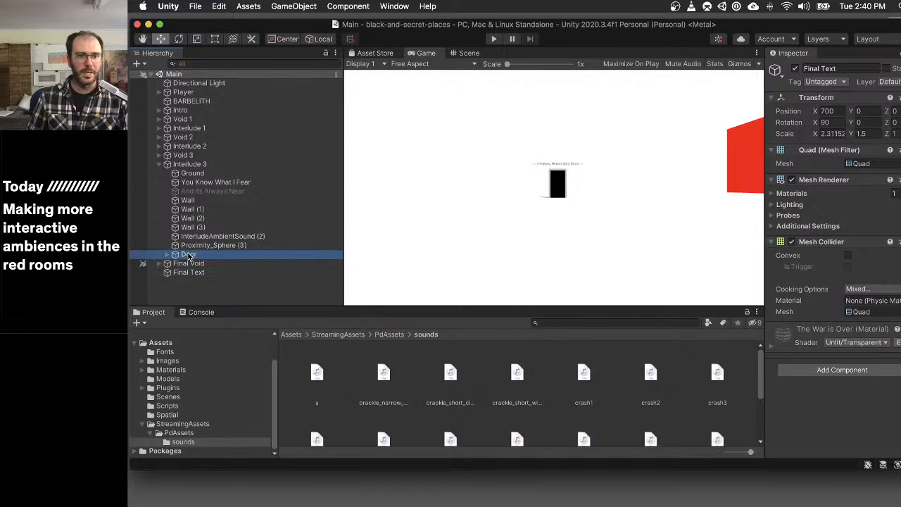
click(795, 69)
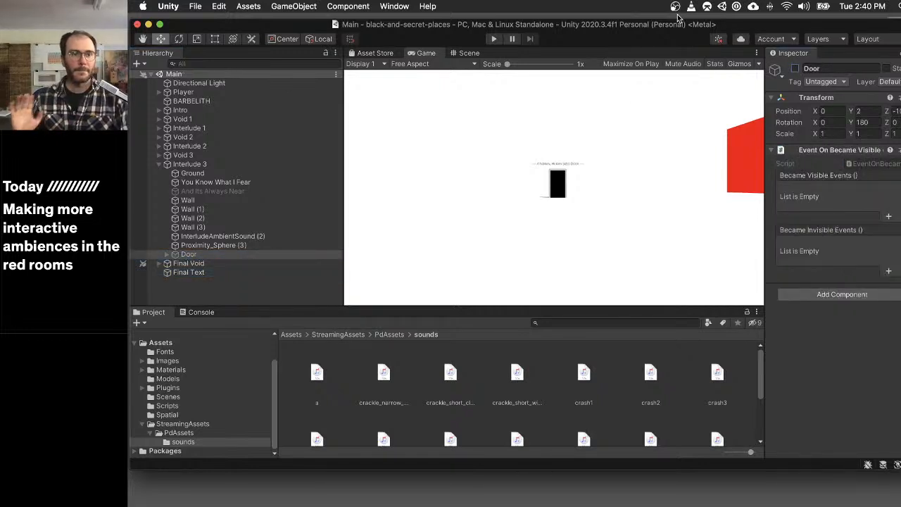
click(160, 164)
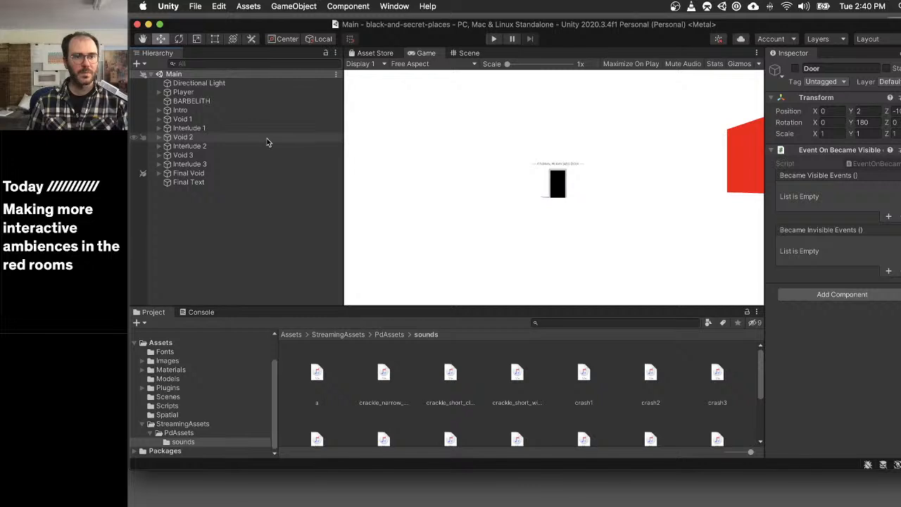
- Inspect the trigger events of the first Doors Trigger in Void 3's Corridor
click(159, 155)
click(168, 173)
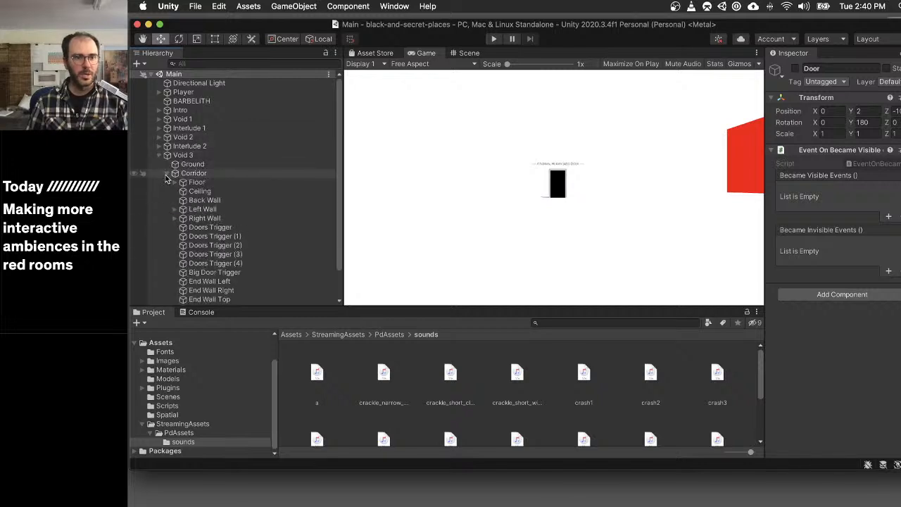
scroll(254, 196, down, 1)
click(278, 212)
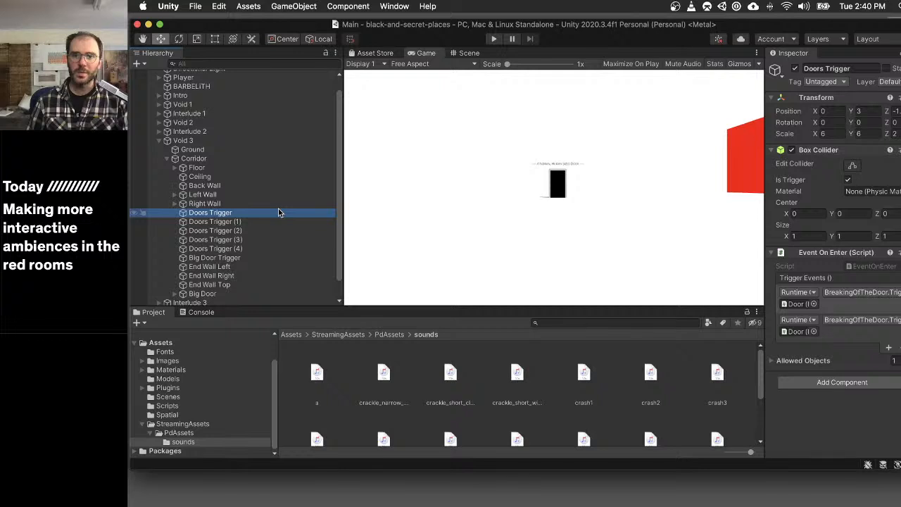
- Inspect the Door and Door Breaking Trigger components inside Void 2's Church etc group
click(159, 123)
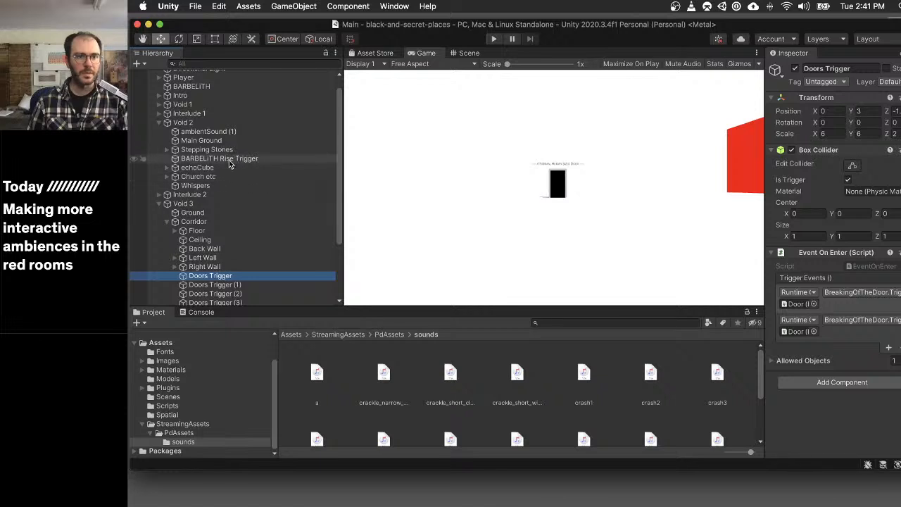
click(167, 176)
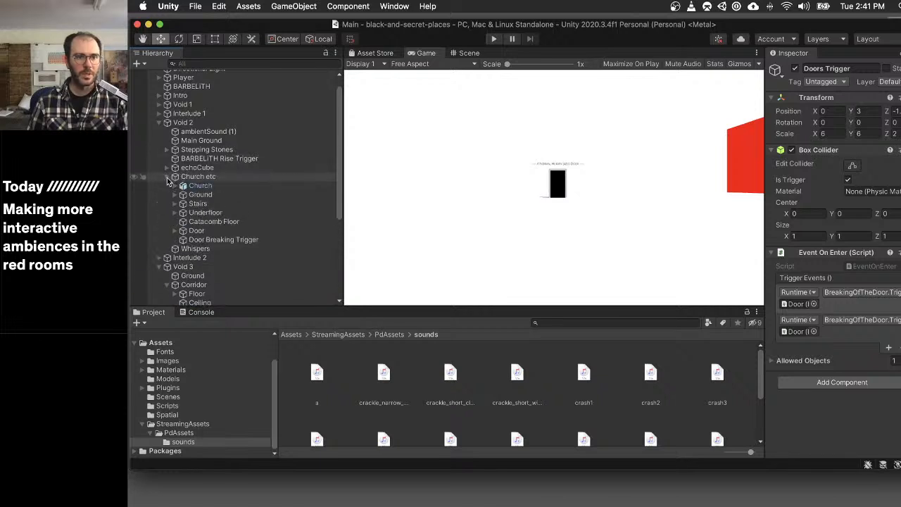
click(194, 231)
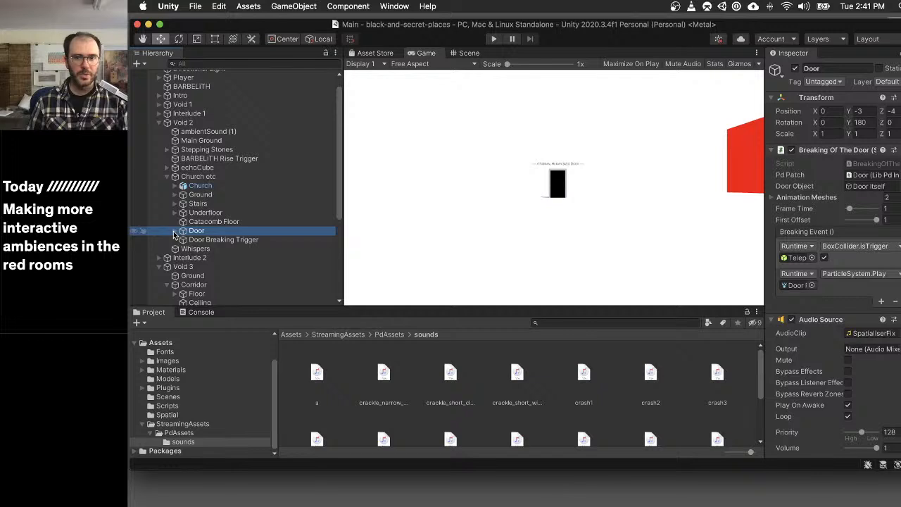
click(211, 239)
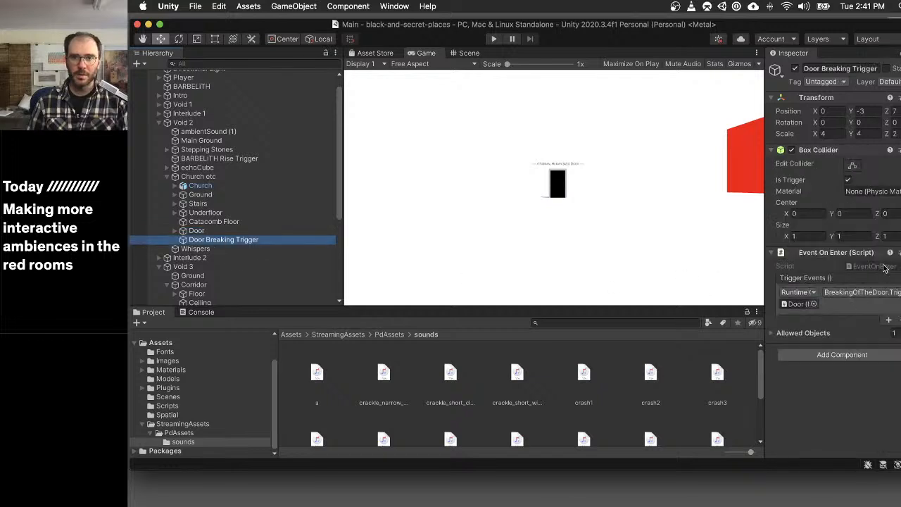
click(242, 231)
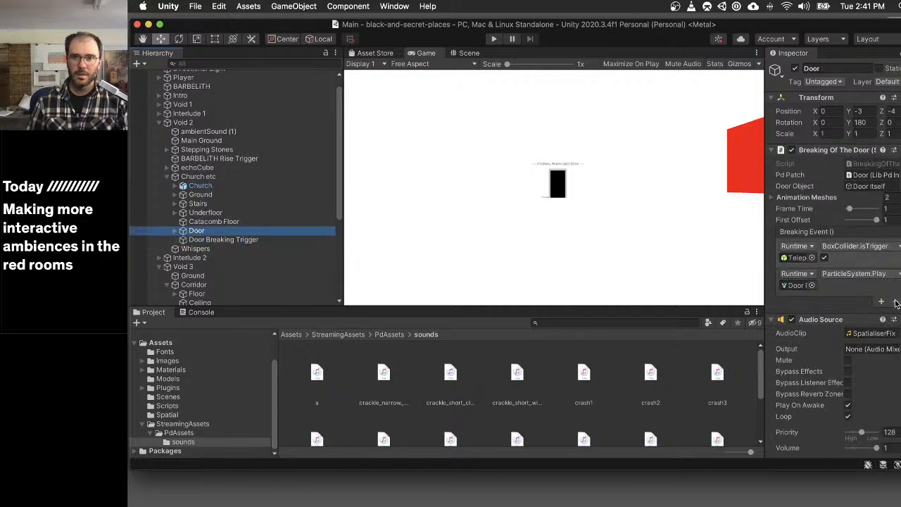
- Open the church Door's BreakingOfTheDoor script in Visual Studio and dismiss the update window
click(870, 163)
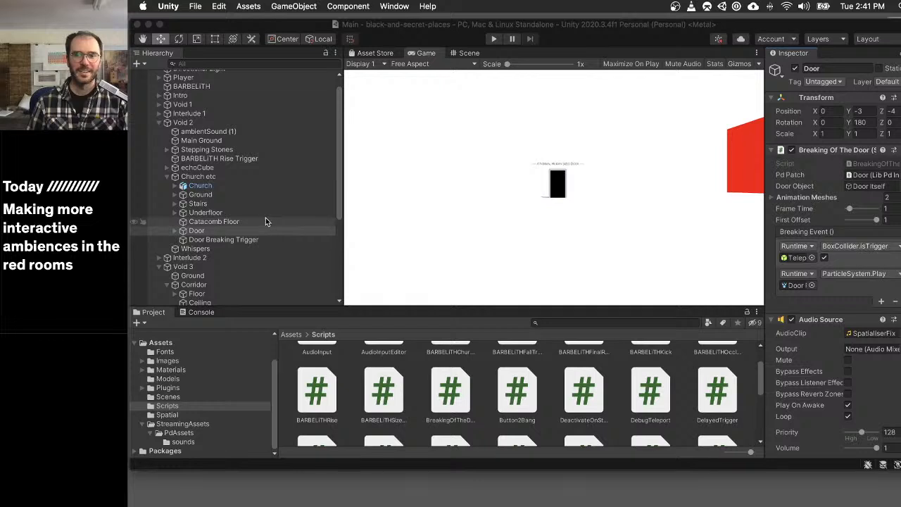
scroll(220, 213, up, 2)
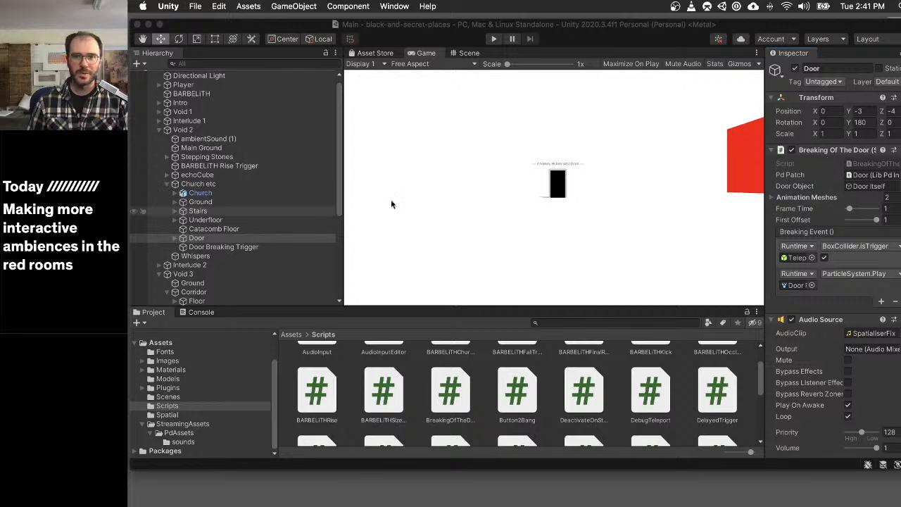
key(super+Tab)
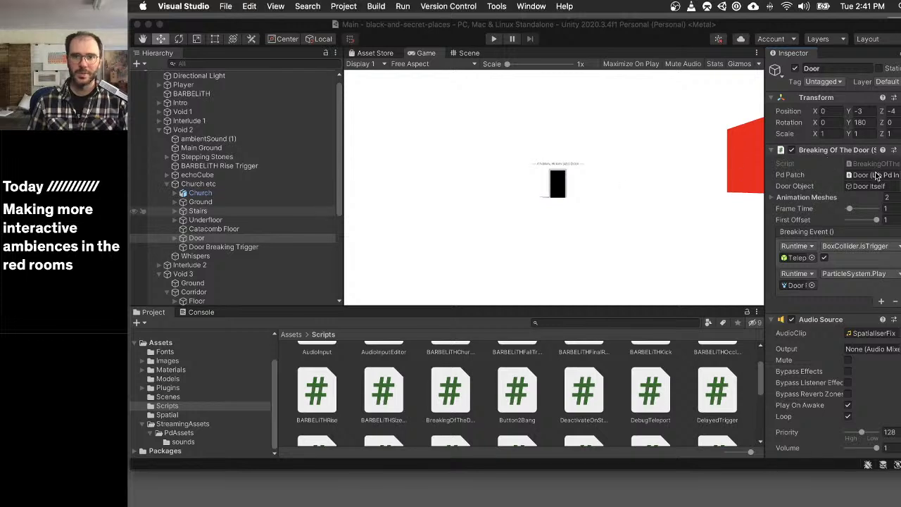
scroll(852, 178, down, 2)
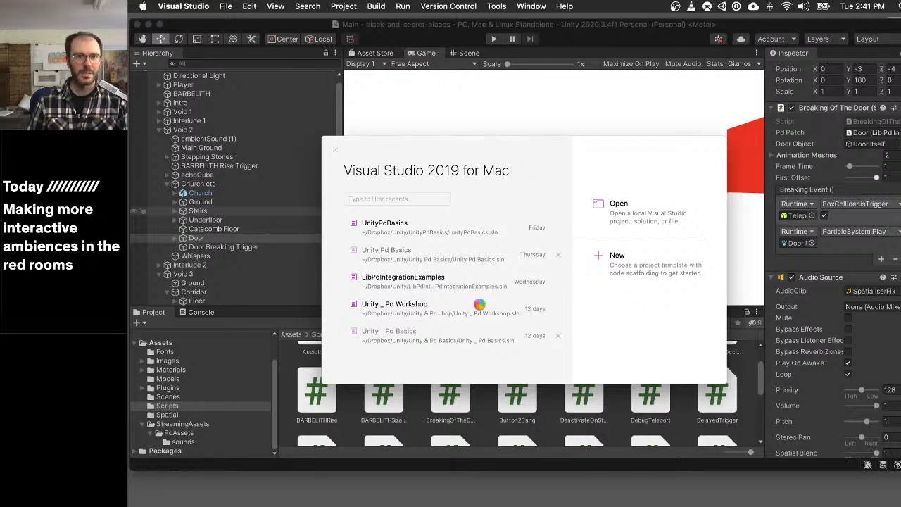
click(211, 194)
scroll(185, 242, down, 5)
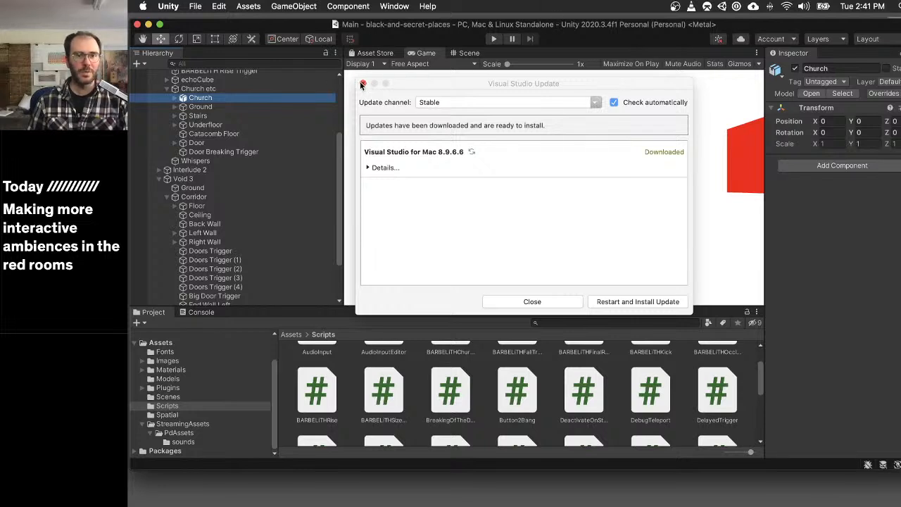
click(363, 84)
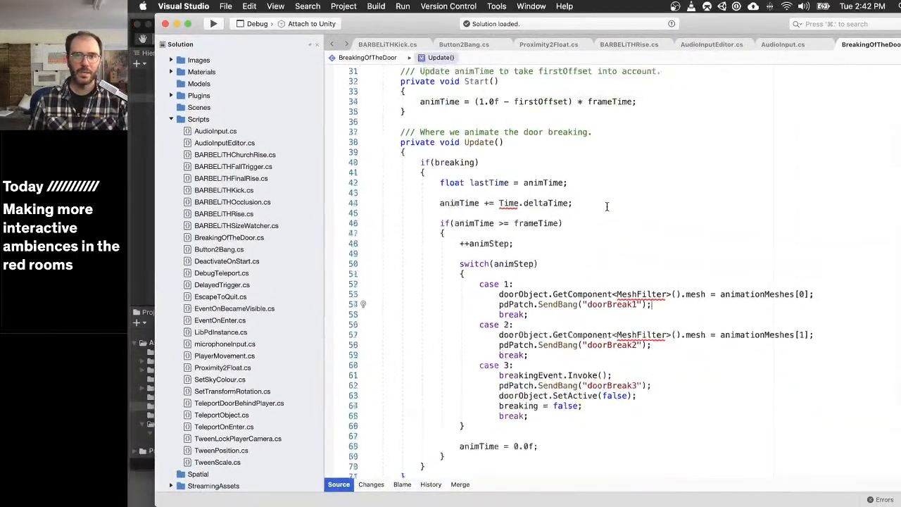
- Review the BreakingOfTheDoor script, from its pdPatch variable to the bangs sent in each animation case and the TriggerBreaking function
scroll(606, 206, up, 10)
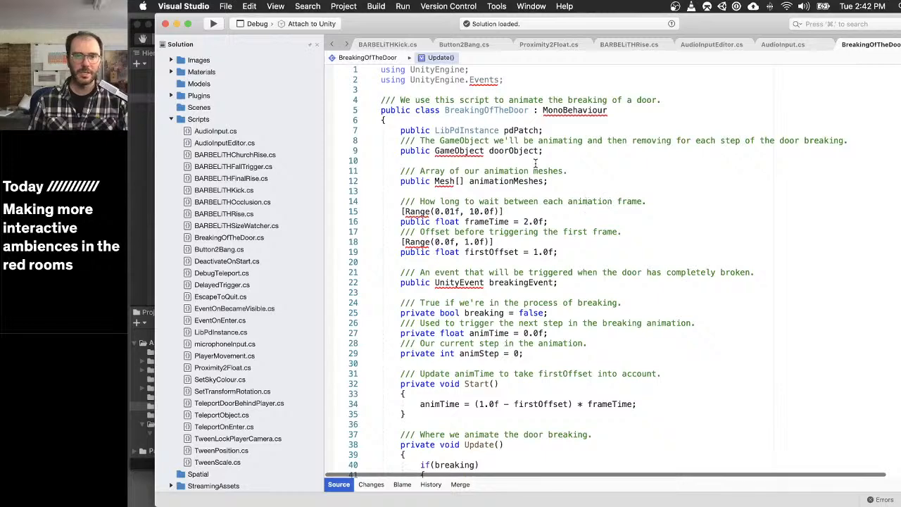
scroll(534, 163, down, 1)
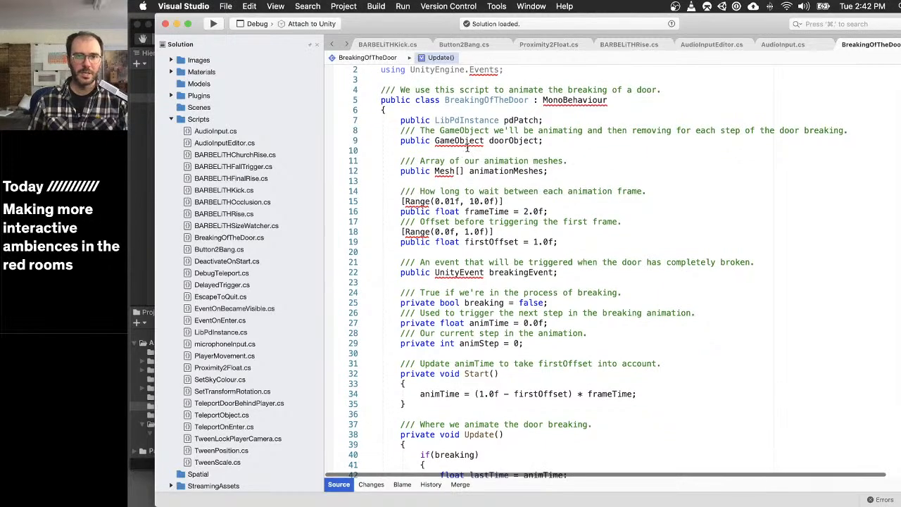
drag(386, 118, 576, 118)
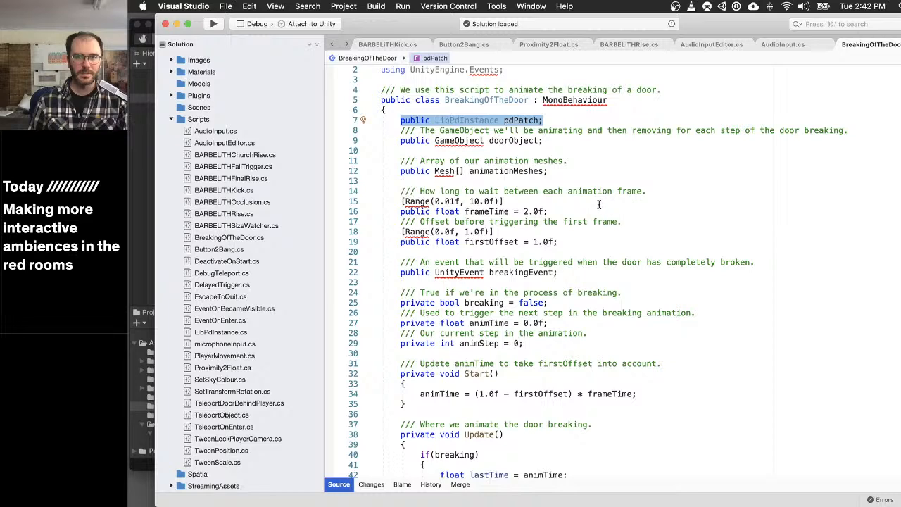
scroll(602, 204, down, 13)
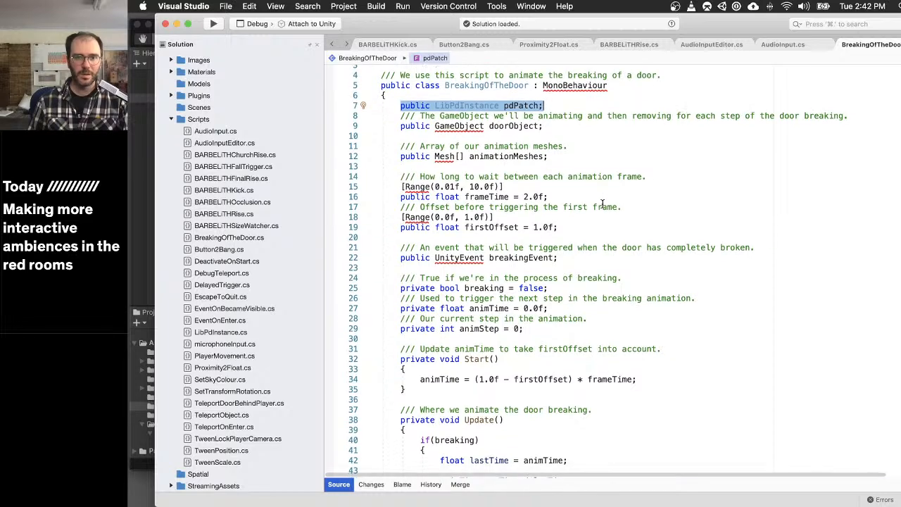
scroll(601, 204, down, 6)
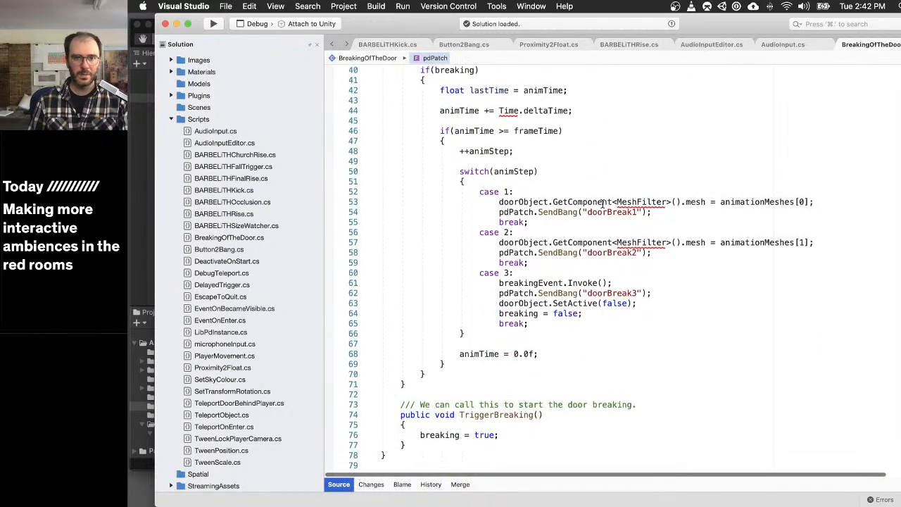
click(462, 193)
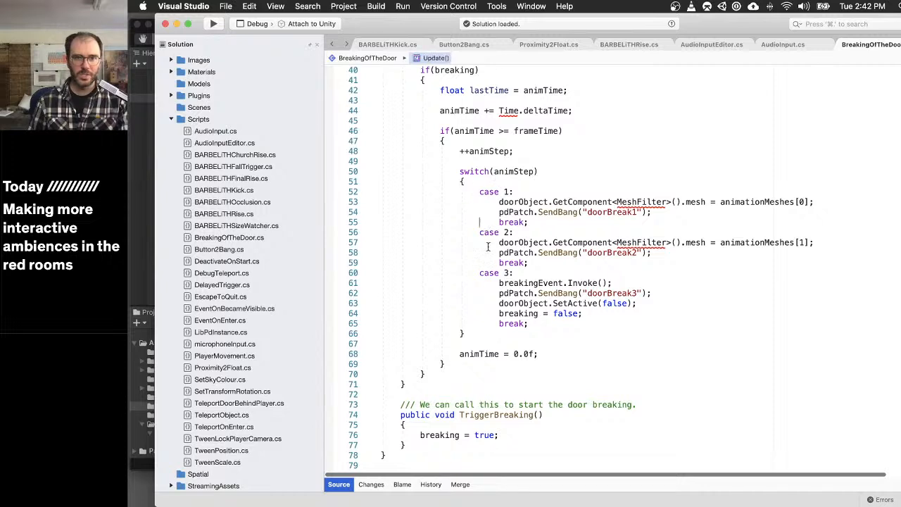
click(498, 277)
click(608, 313)
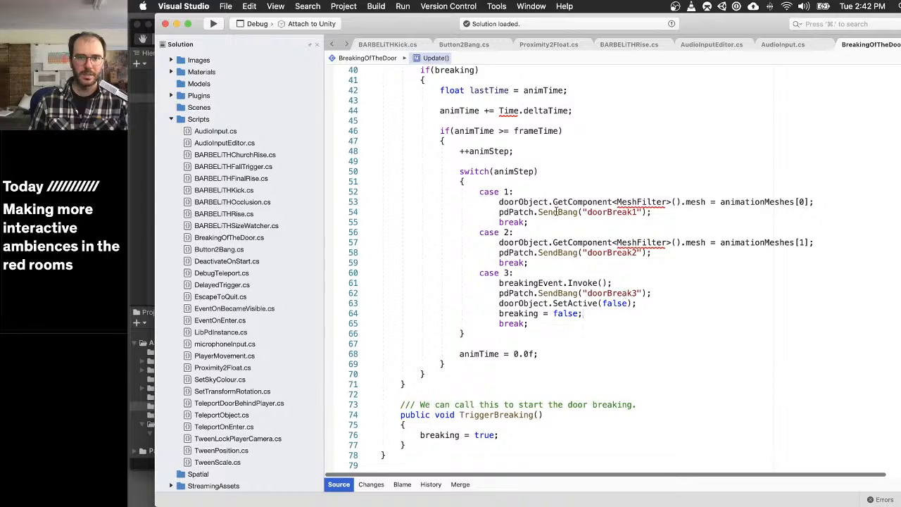
mouse_move(511, 188)
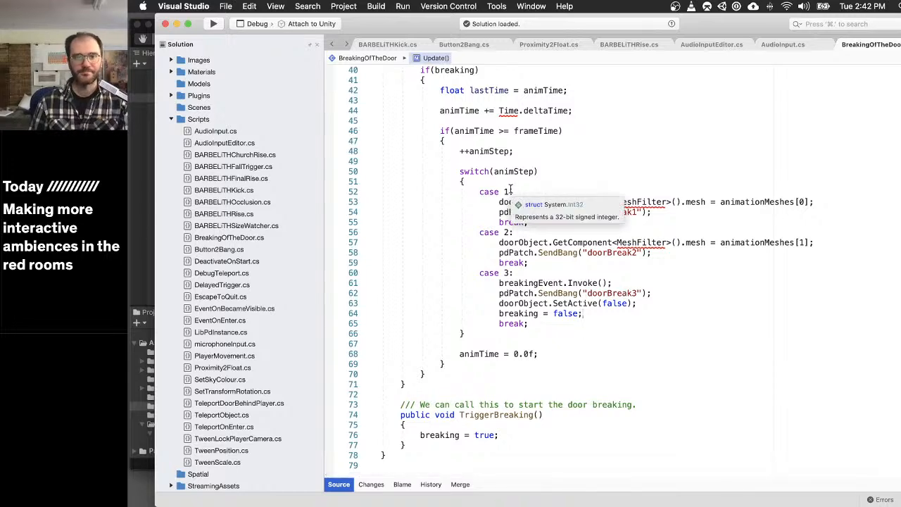
- Return to Unity and inspect the Door in Void 1's Stone Ring
key(super+Tab)
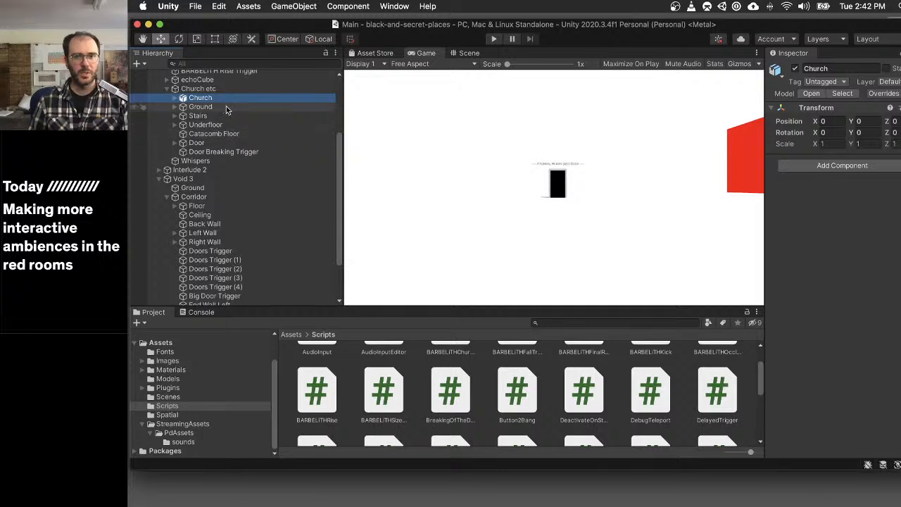
scroll(226, 116, up, 3)
scroll(226, 116, up, 4)
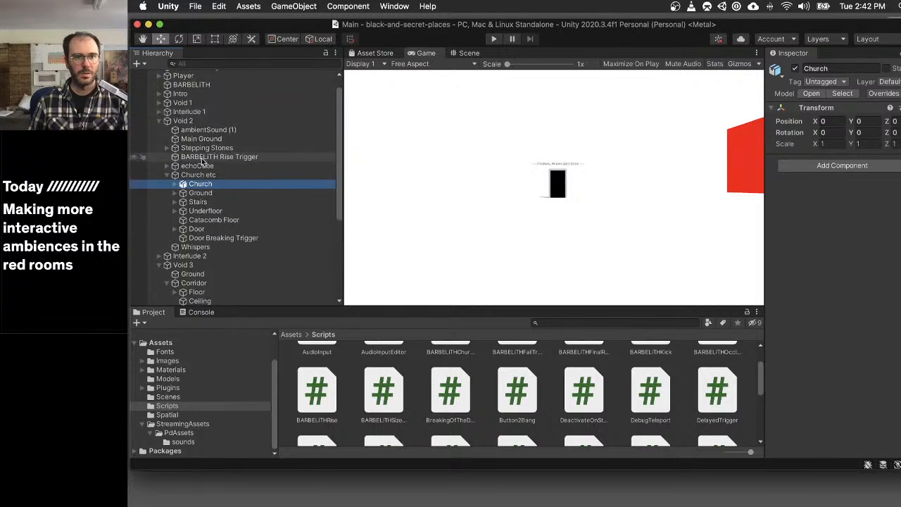
click(159, 103)
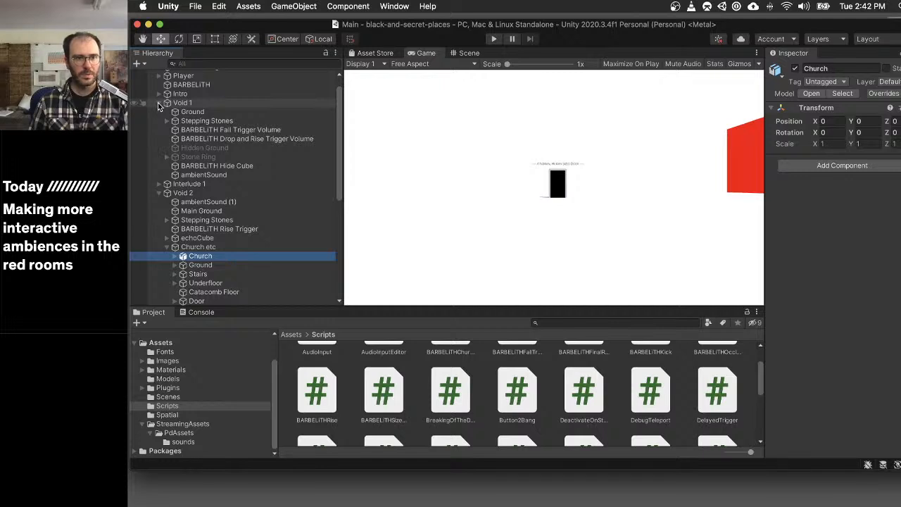
click(167, 157)
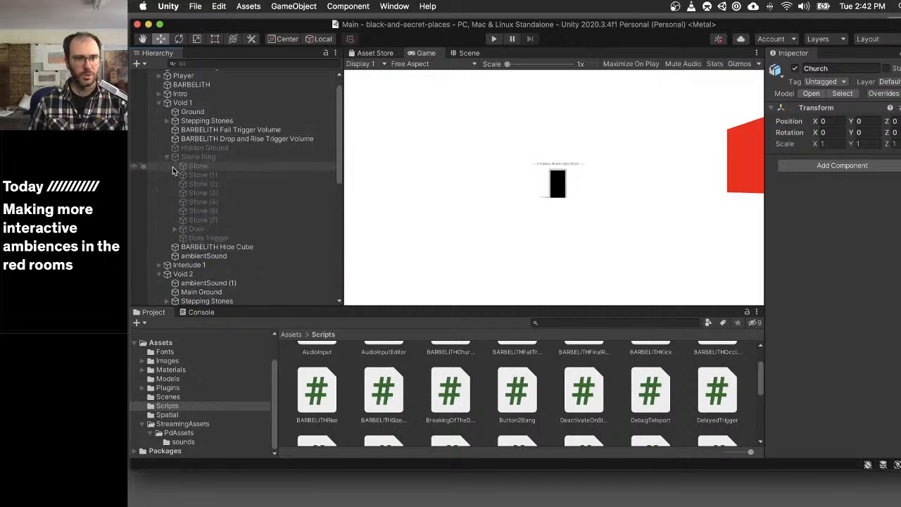
click(228, 228)
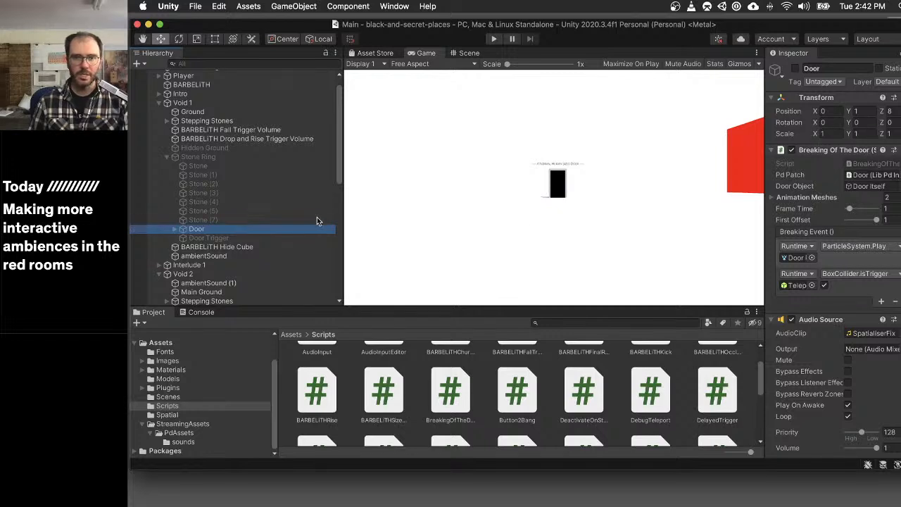
- Compare the Door in Void 2's Church etc group with the Big Door in Void 3's Corridor
scroll(251, 212, down, 3)
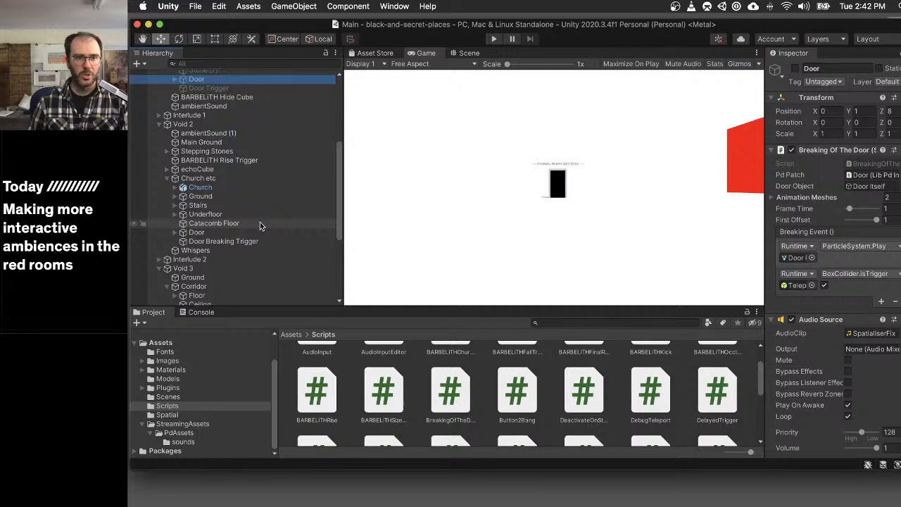
click(201, 233)
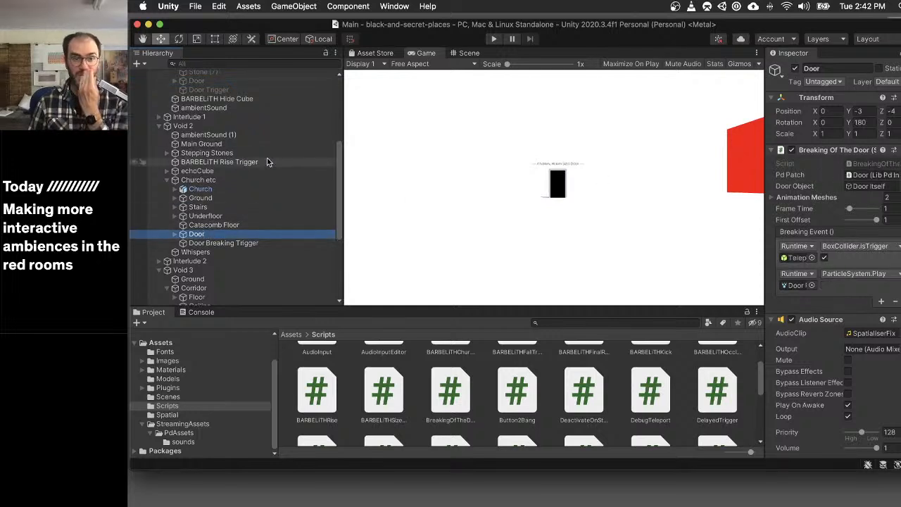
scroll(245, 168, down, 3)
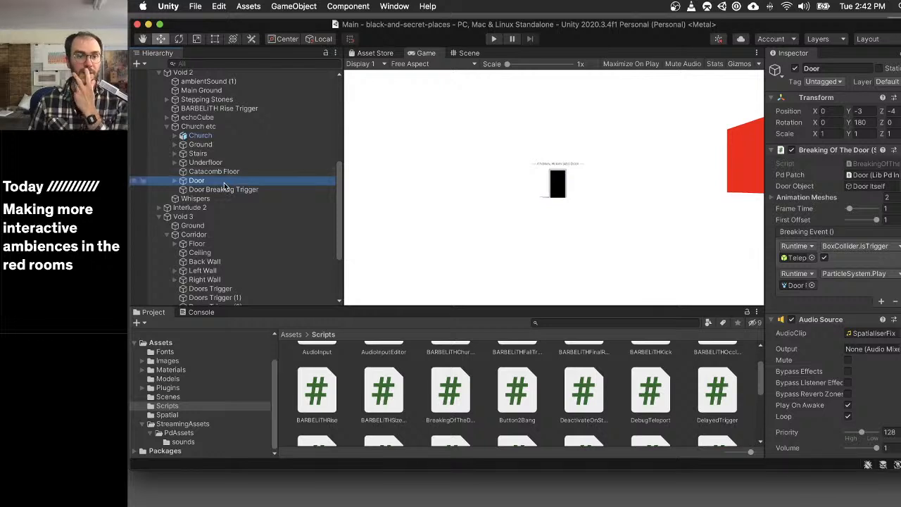
scroll(225, 182, down, 3)
scroll(224, 186, down, 1)
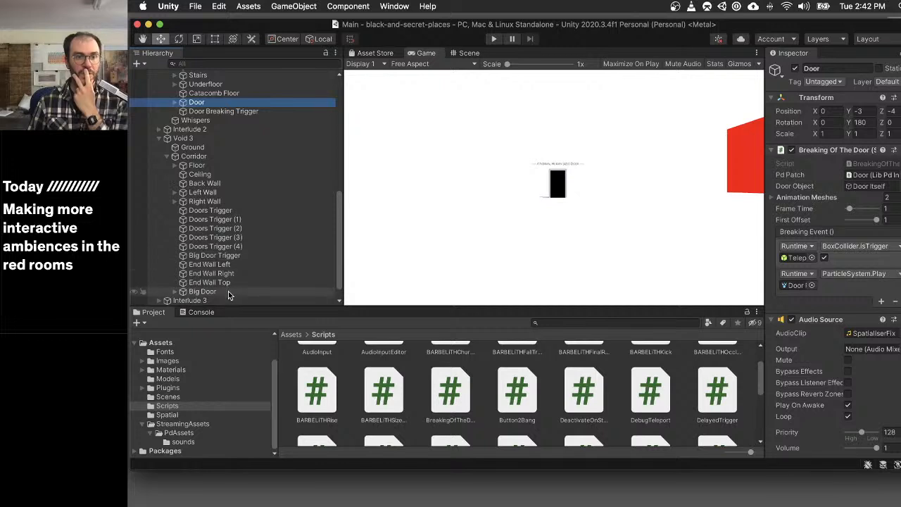
click(204, 291)
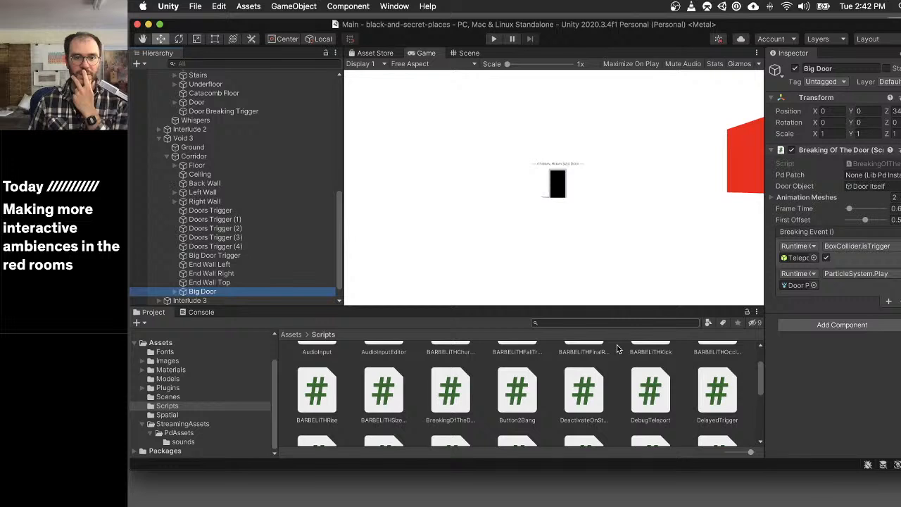
- Add a Lib Pd Instance component to the Big Door and assign it the breakingDoor patch from the PdAssets folder
scroll(516, 397, down, 3)
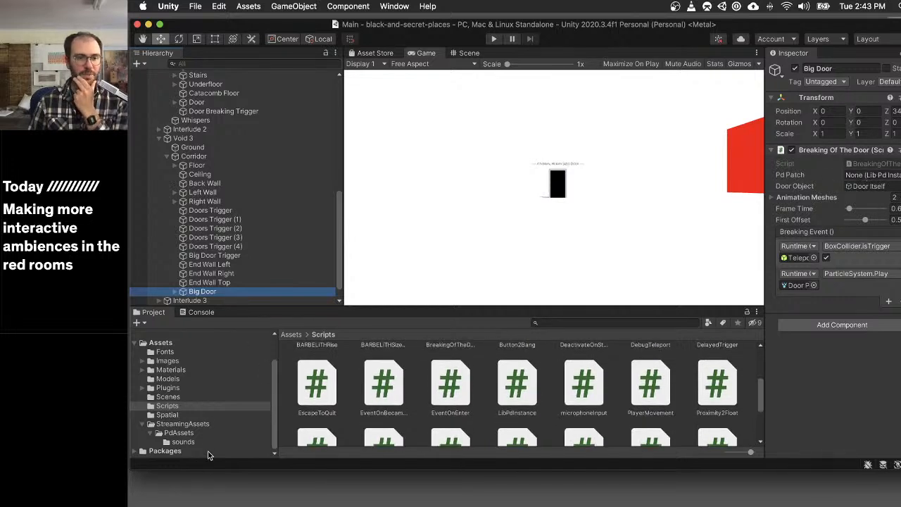
click(180, 433)
scroll(531, 372, up, 2)
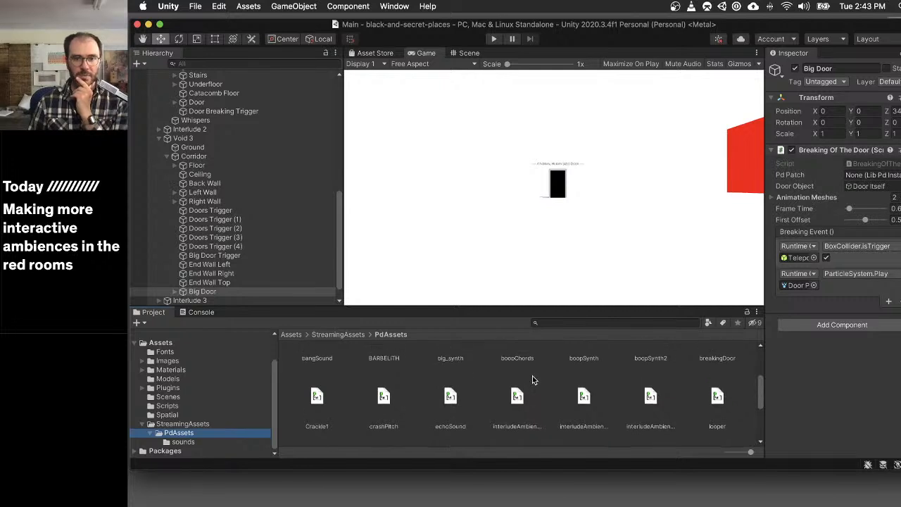
mouse_move(720, 345)
mouse_down()
mouse_move(725, 380)
mouse_move(804, 206)
mouse_move(872, 181)
mouse_move(721, 404)
mouse_move(724, 358)
mouse_up()
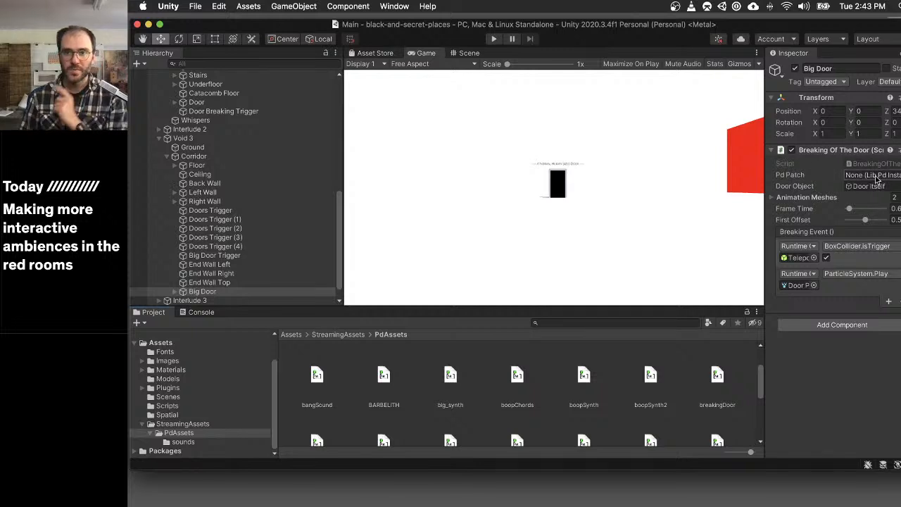
click(847, 328)
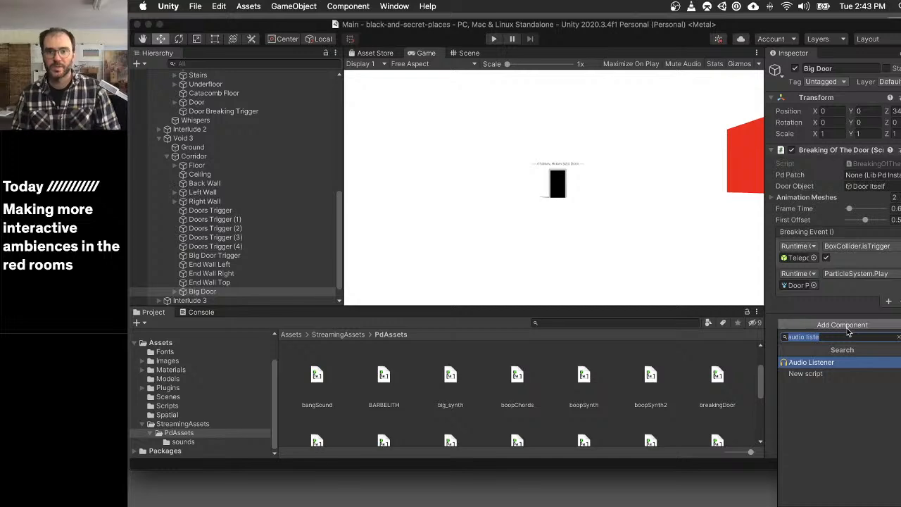
text(lib)
key(Return)
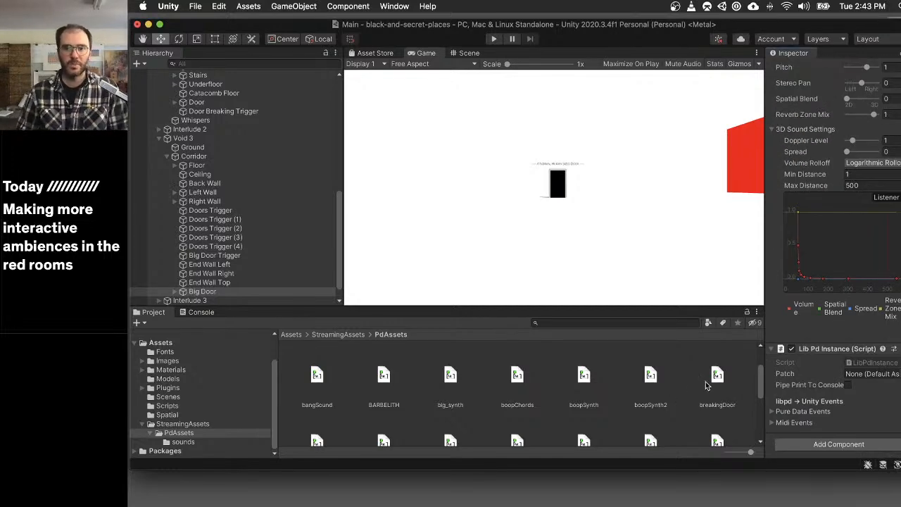
drag(717, 377, 868, 378)
- Assign the Big Door's own Lib Pd Instance to the Pd Patch of its Breaking Of The Door component
scroll(809, 253, up, 10)
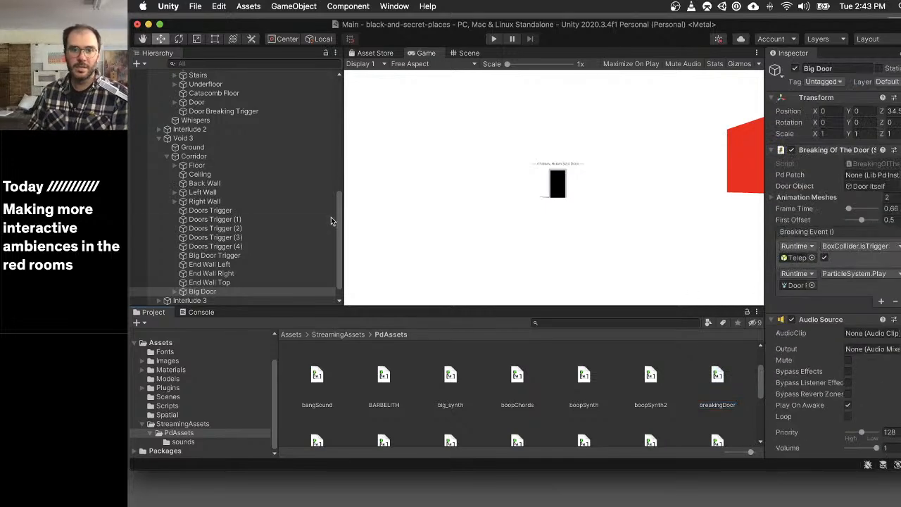
click(204, 291)
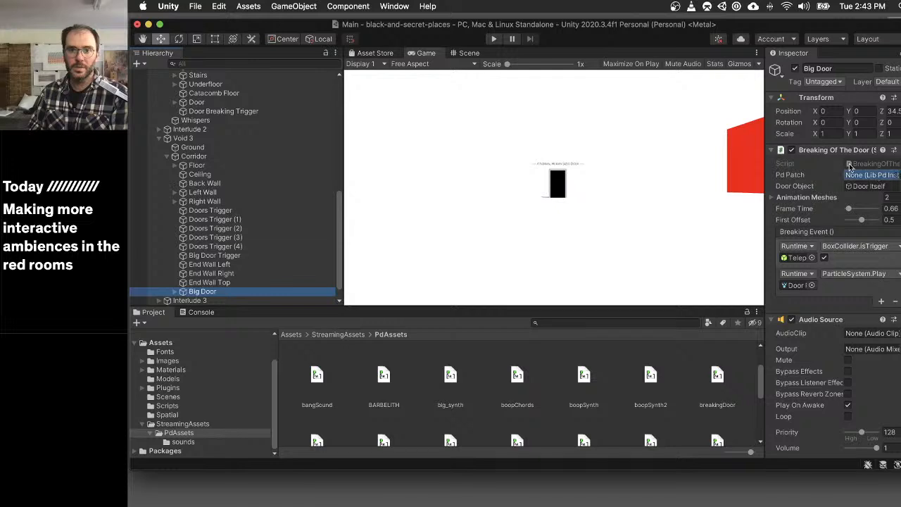
drag(849, 167, 853, 175)
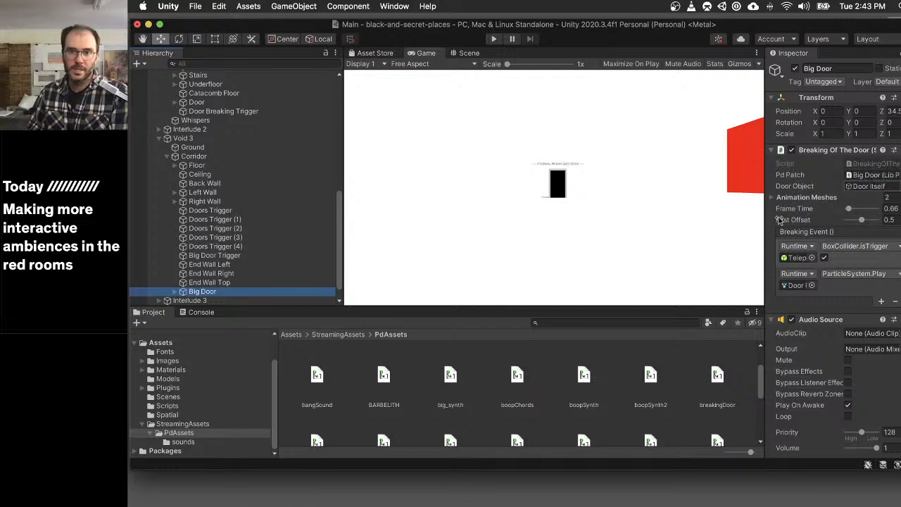
- Examine Void 3's Ground and the outside of its black Corridor with the red door frames in the Scene view
scroll(281, 260, down, 2)
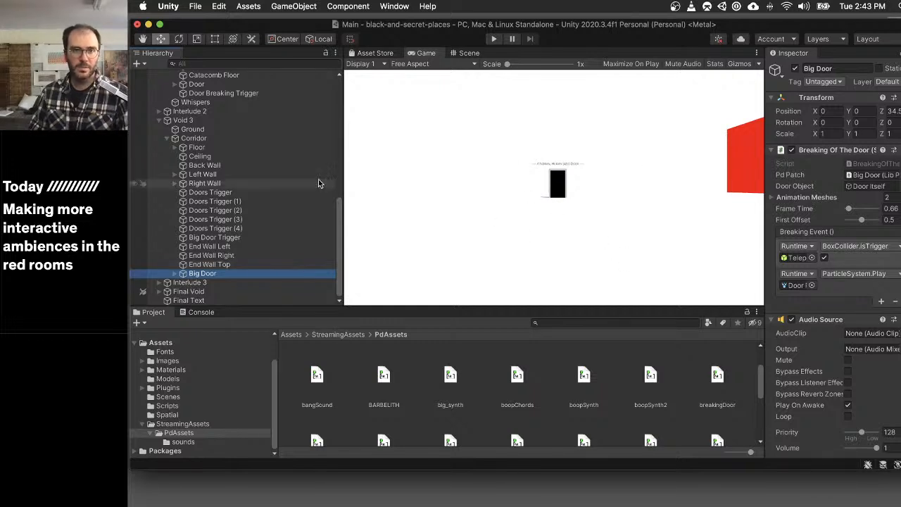
click(470, 55)
scroll(615, 223, down, 5)
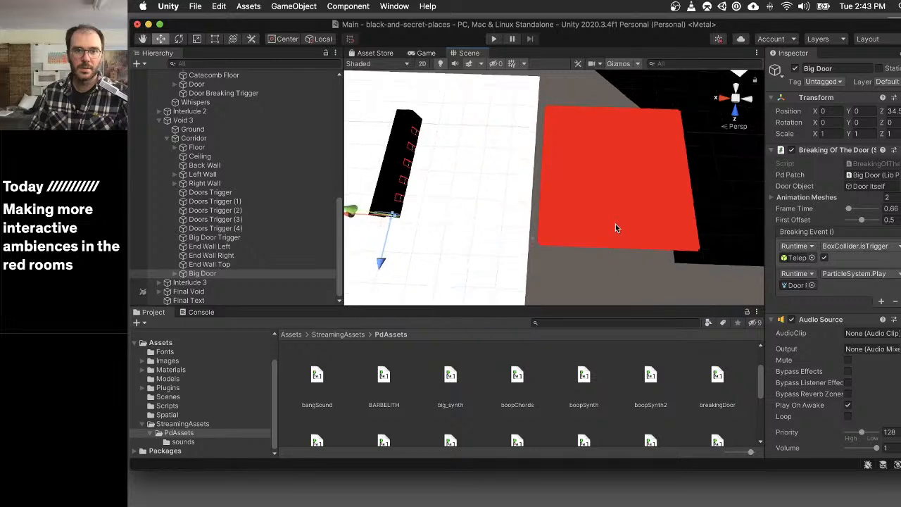
scroll(583, 225, up, 3)
scroll(424, 208, up, 1)
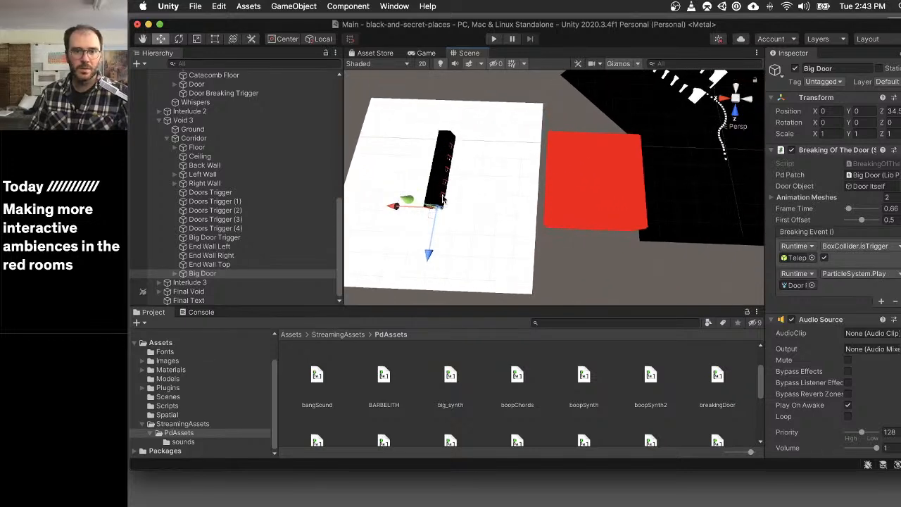
click(442, 199)
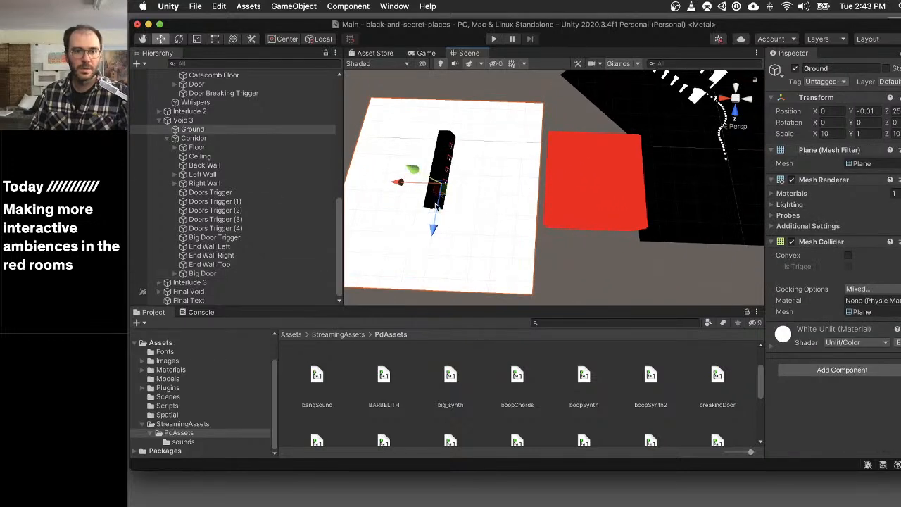
alt+drag(419, 193, 452, 196)
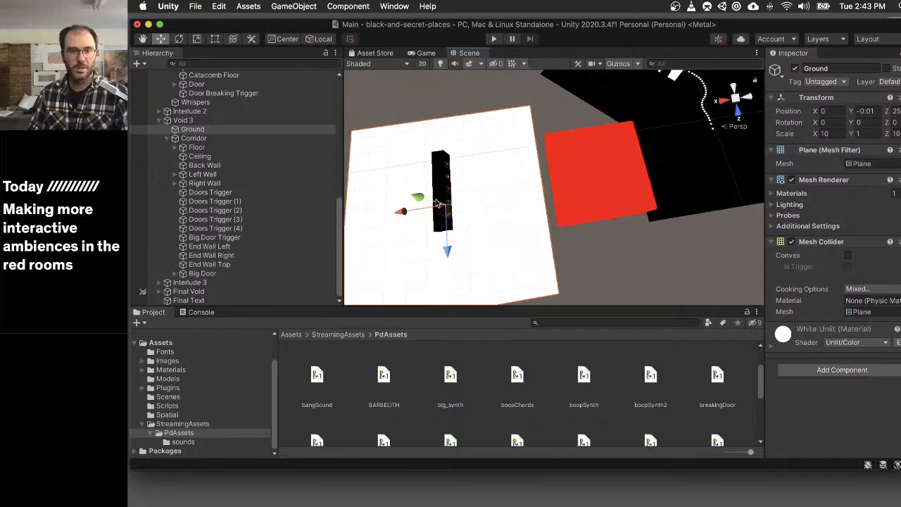
key(f)
scroll(523, 214, up, 10)
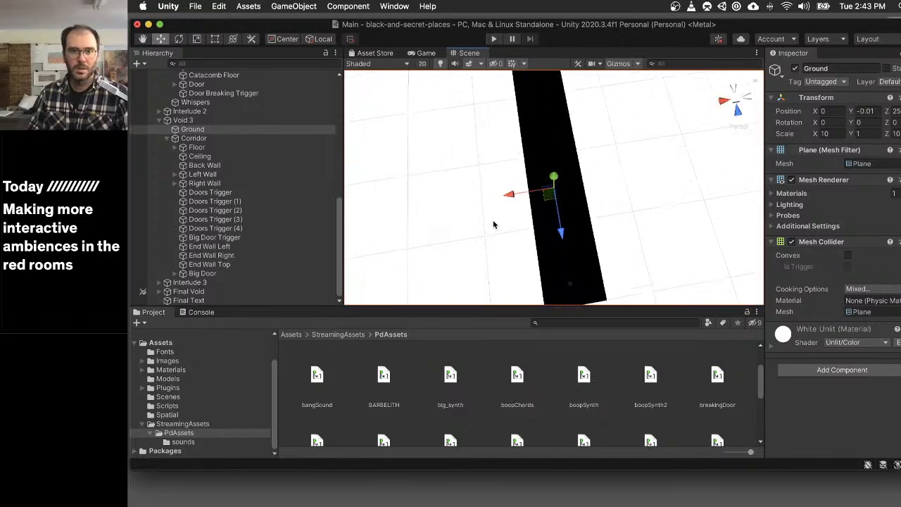
alt+drag(493, 224, 711, 91)
click(585, 216)
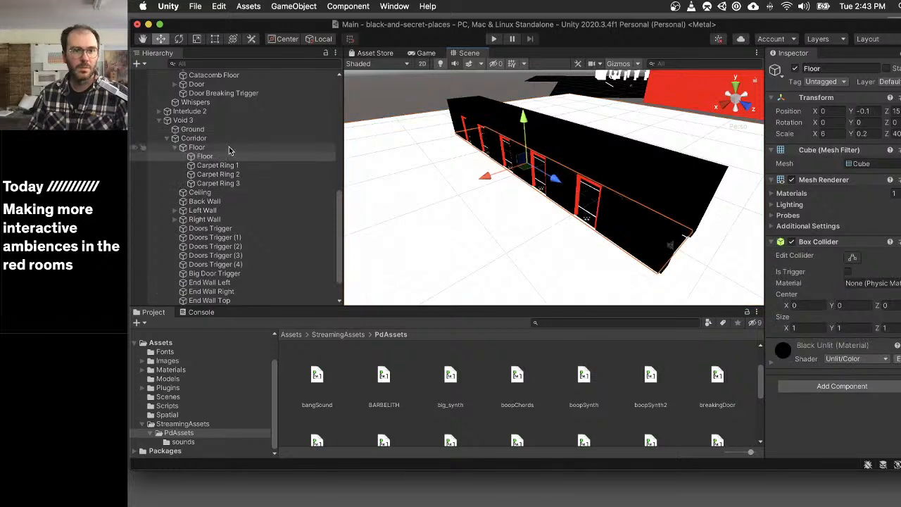
- Examine the Corridor's interior around Carpet Ring 1, including the white floor edging and the rows of red doors
click(218, 165)
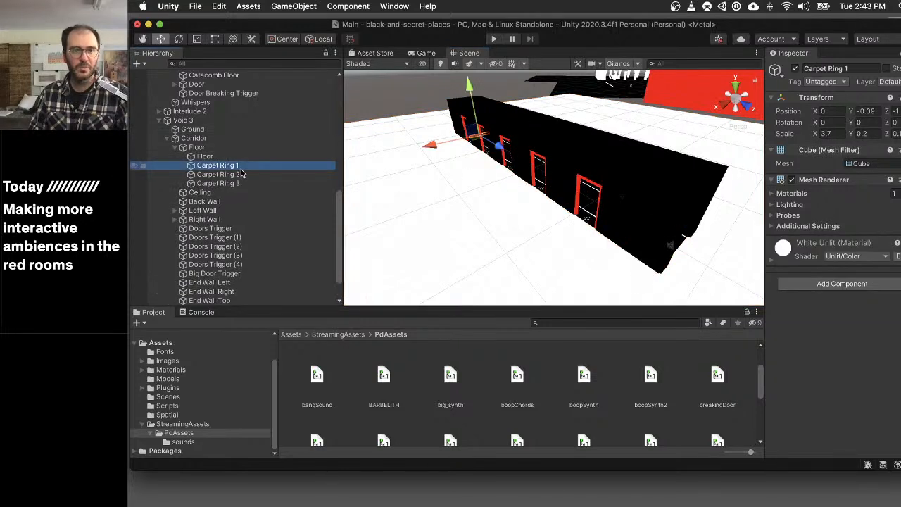
alt+drag(561, 162, 419, 87)
scroll(568, 195, up, 6)
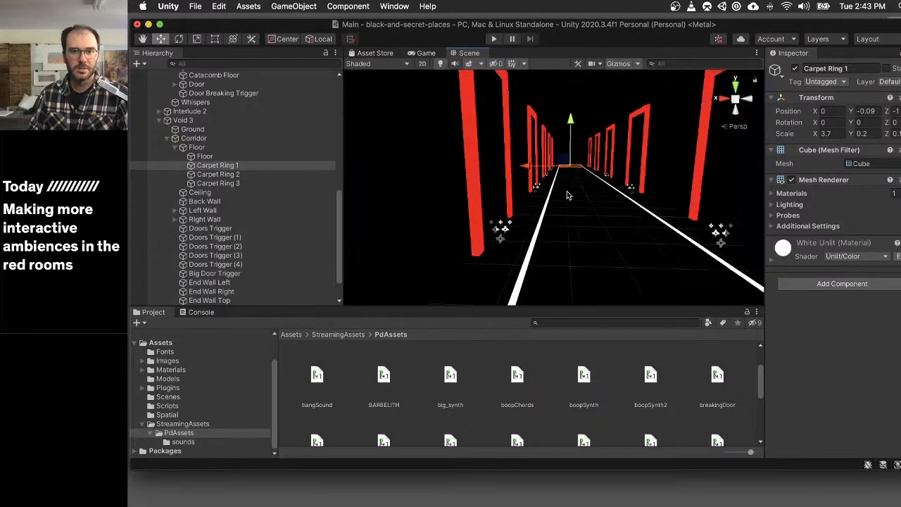
scroll(568, 196, up, 5)
scroll(568, 196, down, 10)
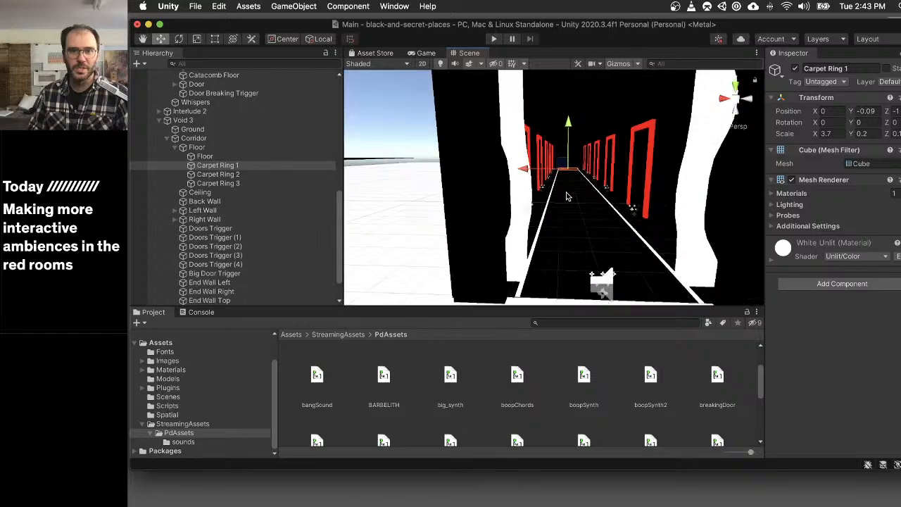
scroll(568, 195, down, 5)
scroll(568, 197, up, 8)
mouse_move(569, 195)
alt+mouse_down()
mouse_move(577, 178)
mouse_move(559, 185)
mouse_move(565, 178)
alt+mouse_up()
scroll(624, 146, down, 6)
scroll(623, 146, up, 6)
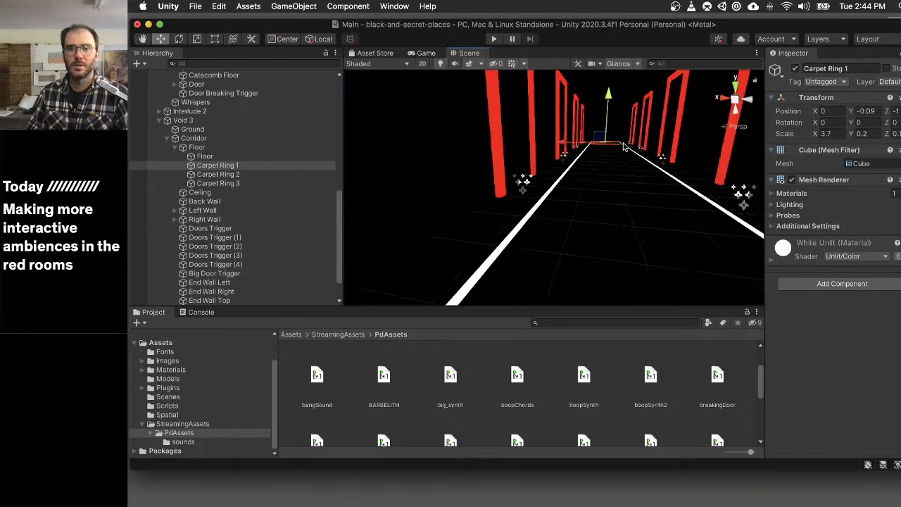
alt+drag(620, 143, 584, 173)
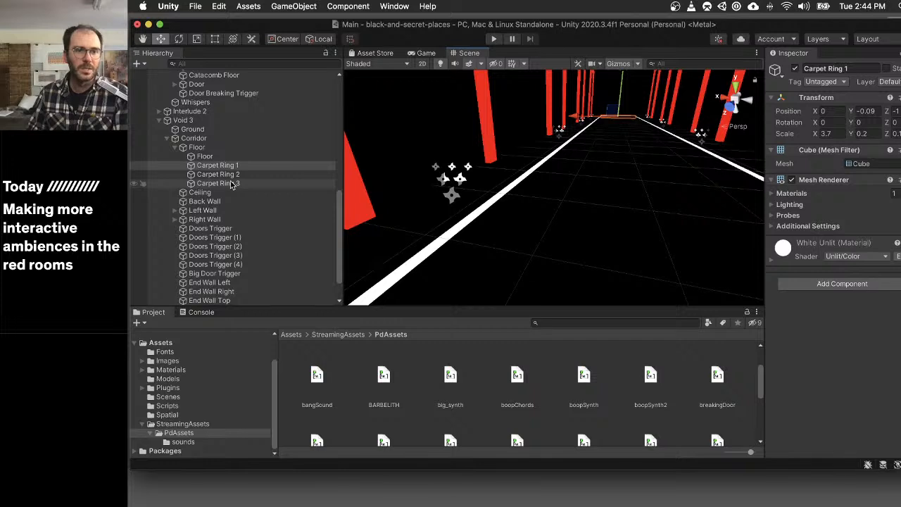
- Inspect the parts of Door (3) in the Corridor's Right Wall, including its frame, Door Itself, Door Particles and Portal
click(175, 147)
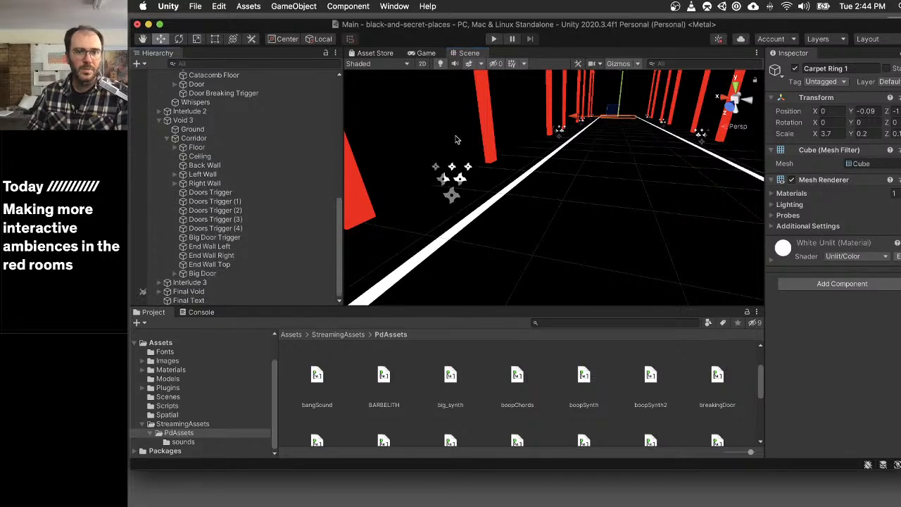
click(487, 105)
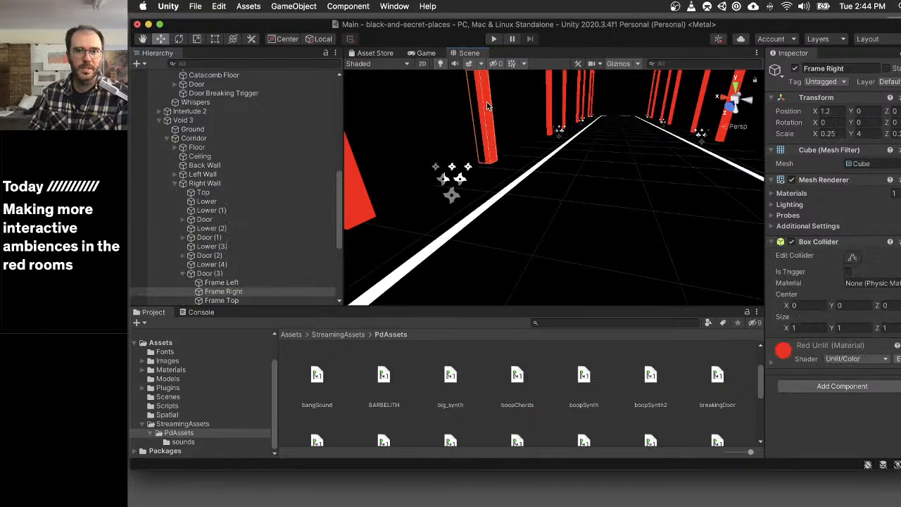
scroll(246, 141, down, 5)
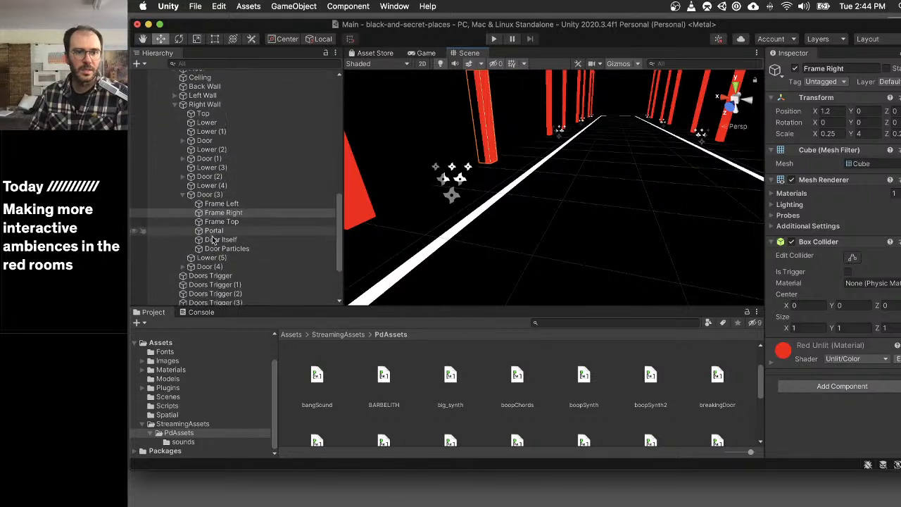
click(254, 240)
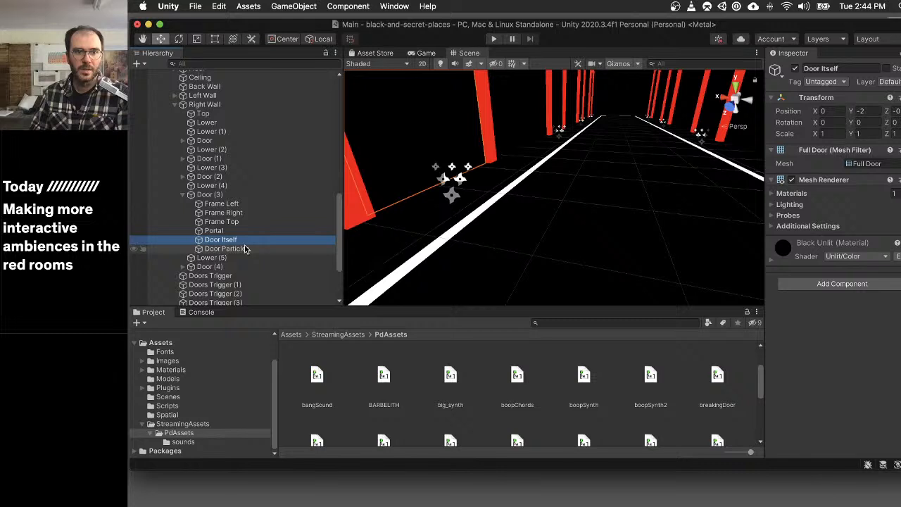
click(245, 248)
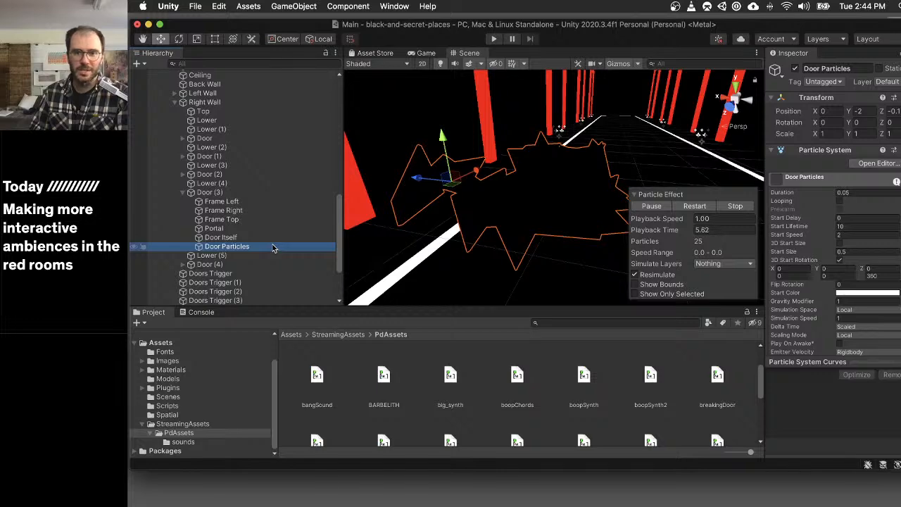
scroll(814, 211, down, 5)
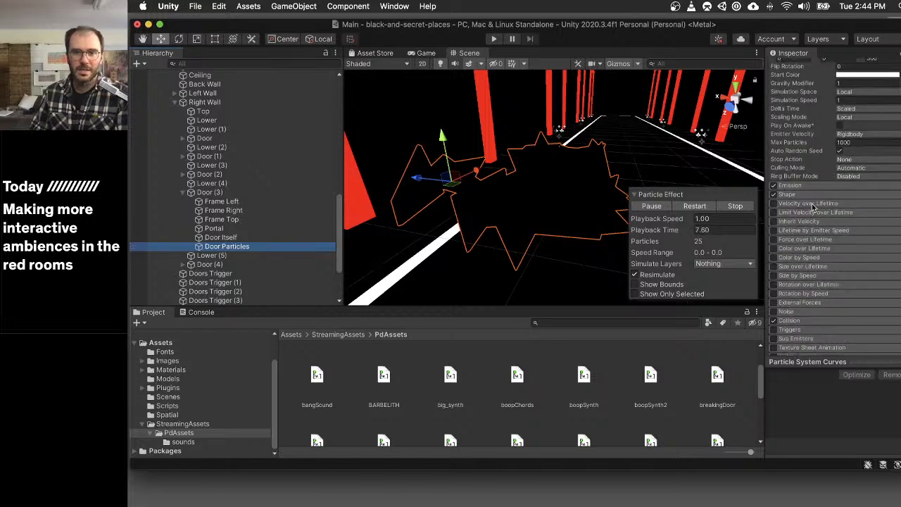
scroll(814, 207, down, 3)
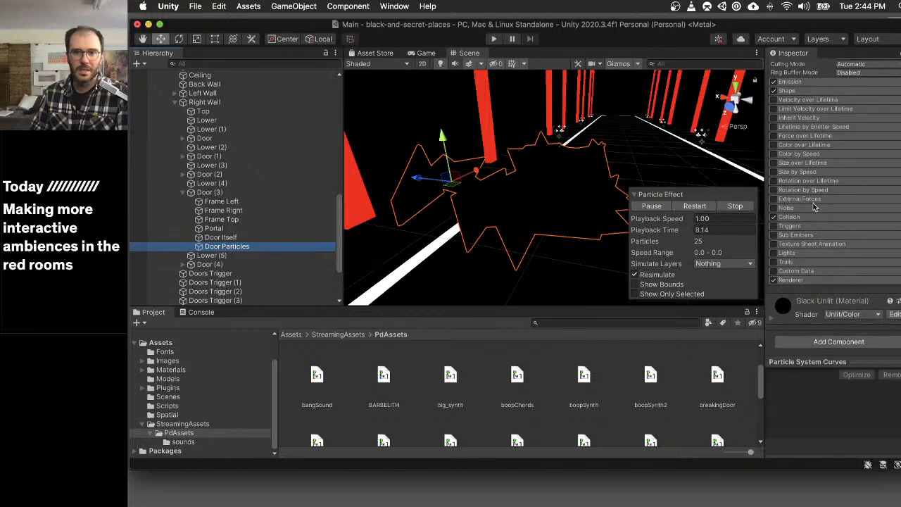
click(239, 202)
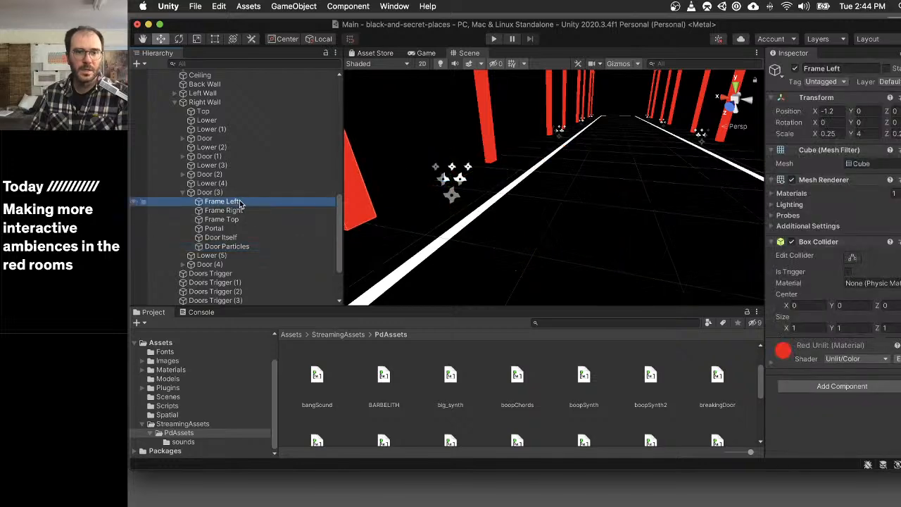
click(255, 246)
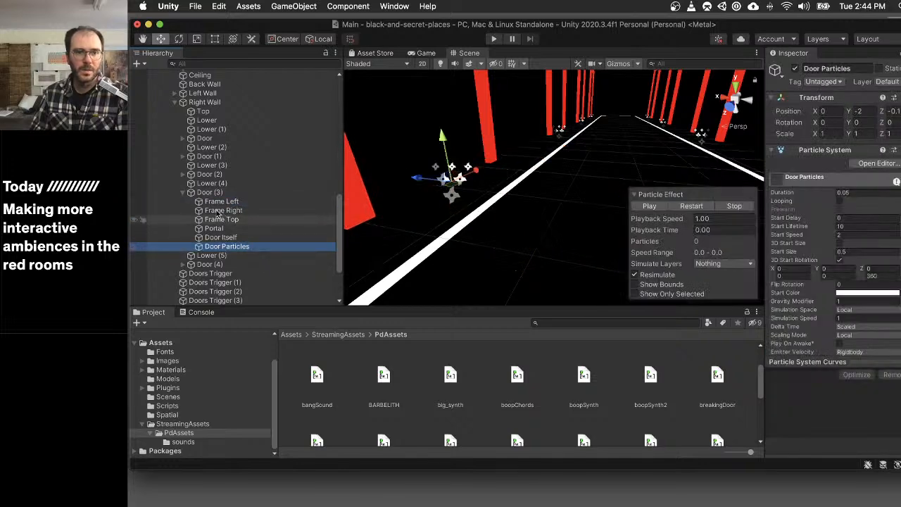
click(214, 228)
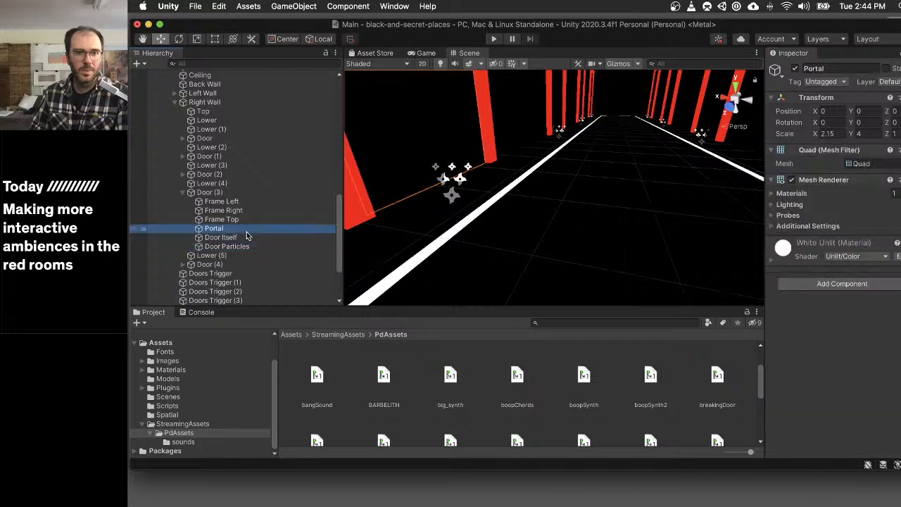
- Inspect the Breaking Of The Door settings of Door through Door (4) in the Corridor's Right Wall
click(183, 192)
click(205, 174)
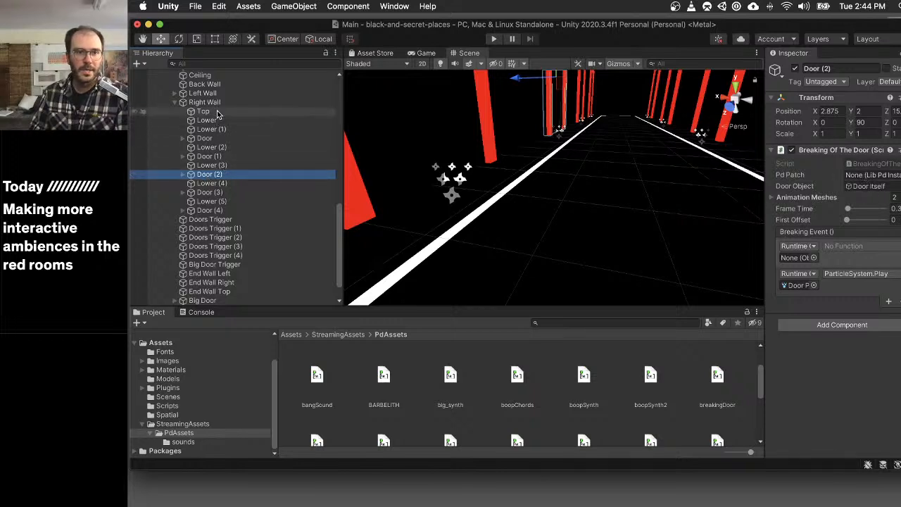
click(227, 157)
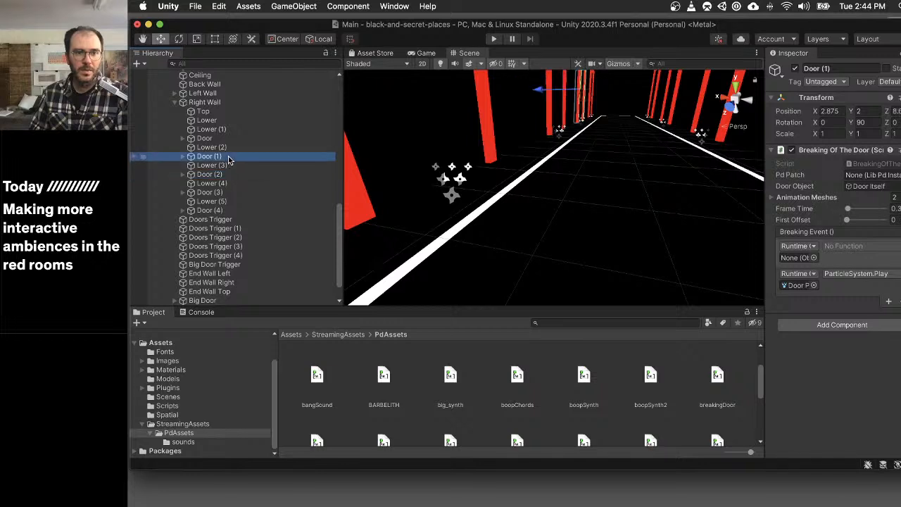
click(229, 139)
click(226, 156)
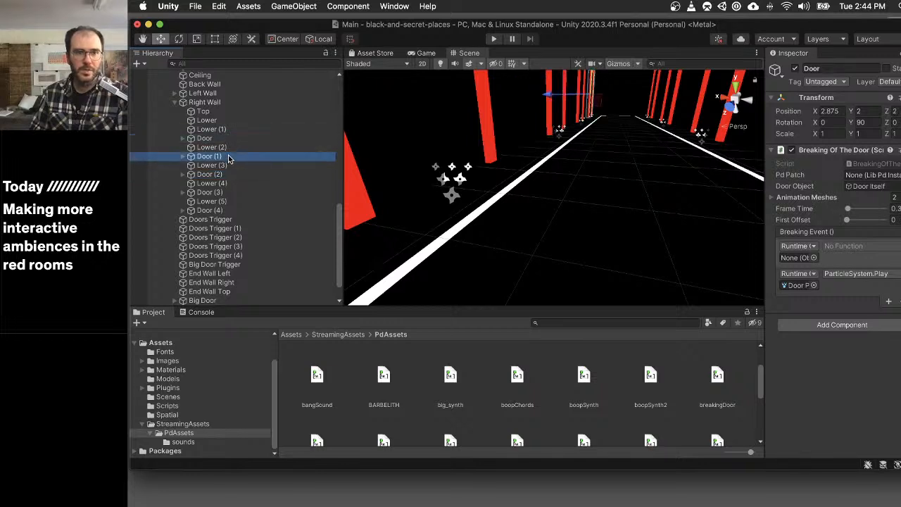
click(230, 175)
click(230, 192)
click(231, 210)
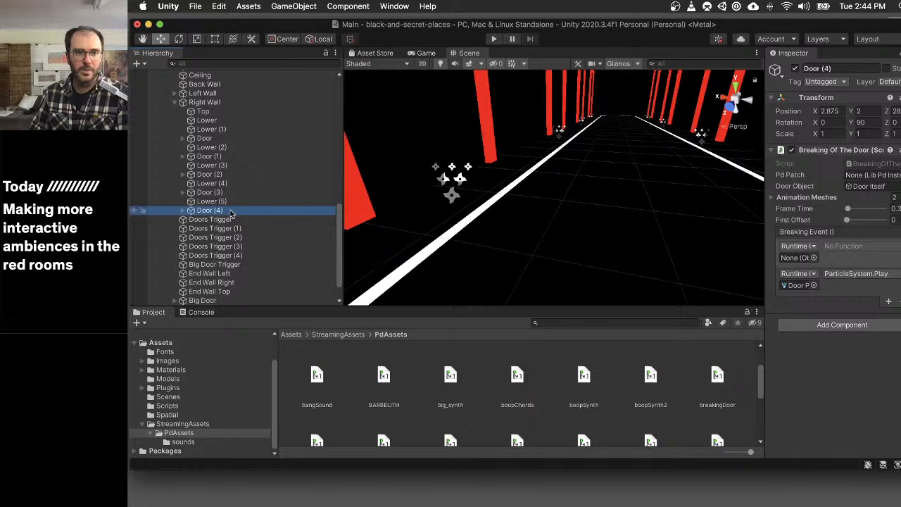
click(175, 93)
click(175, 94)
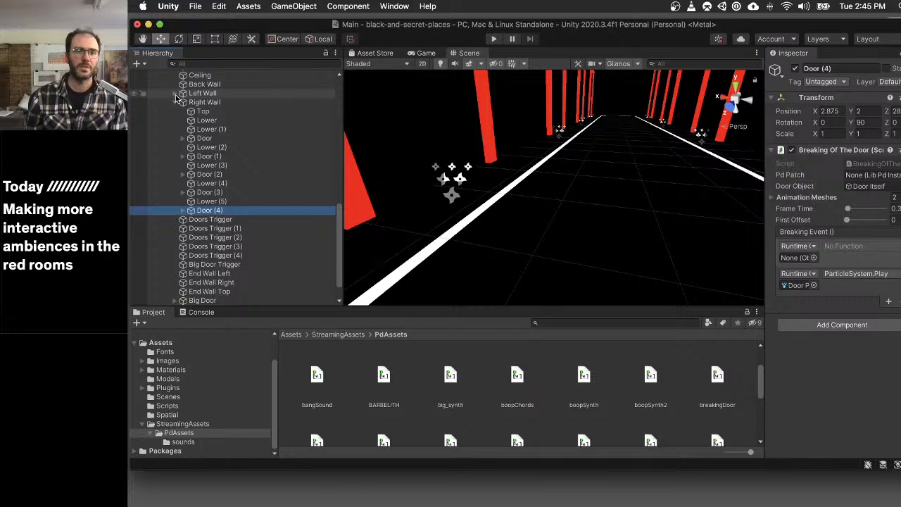
- Examine the Breaking Of The Door and Audio Source components on the Door under Void 2's Church etc
scroll(176, 99, up, 5)
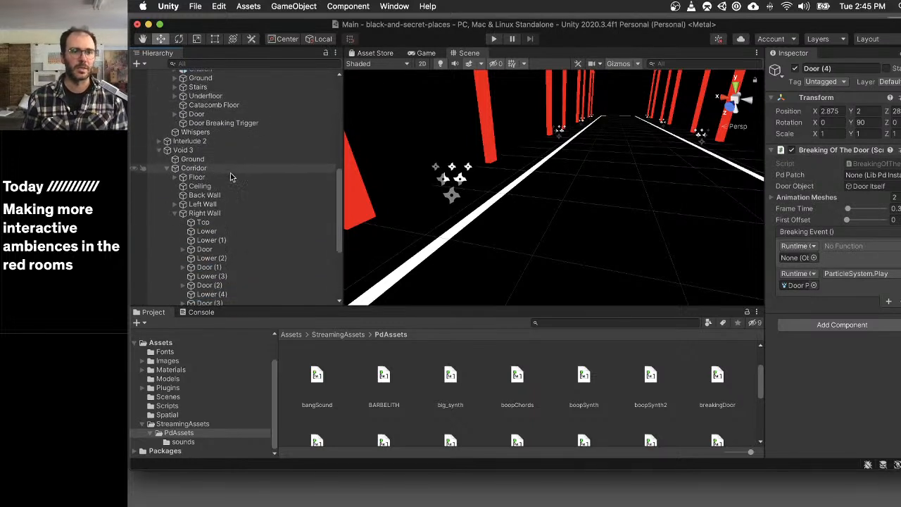
scroll(230, 177, up, 4)
scroll(235, 179, down, 3)
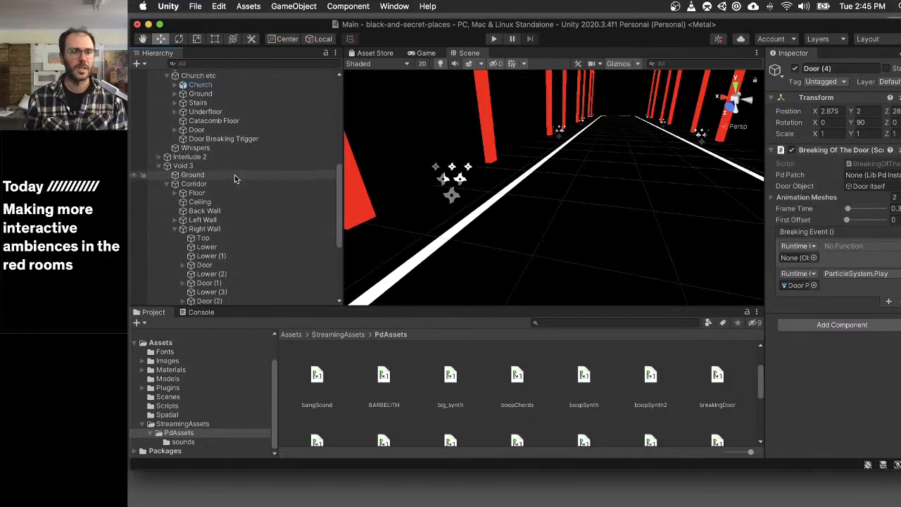
scroll(235, 178, up, 2)
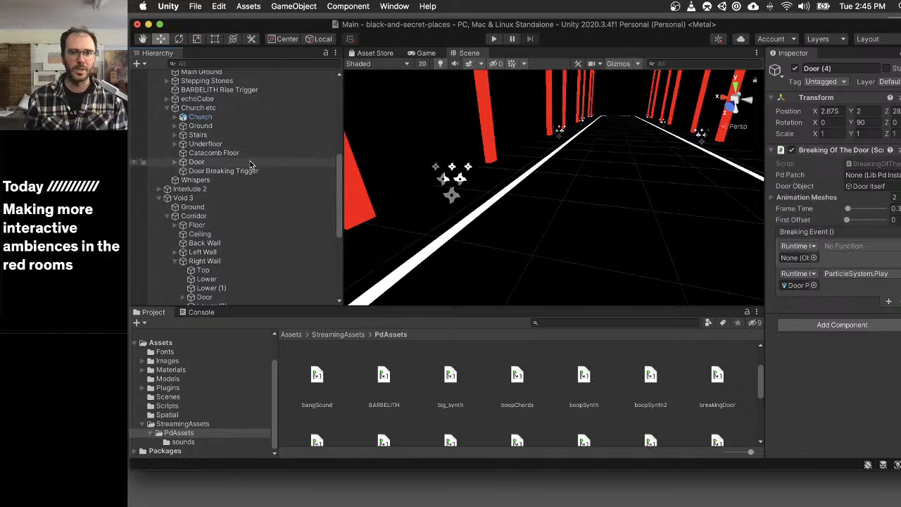
scroll(250, 164, up, 4)
scroll(250, 164, down, 6)
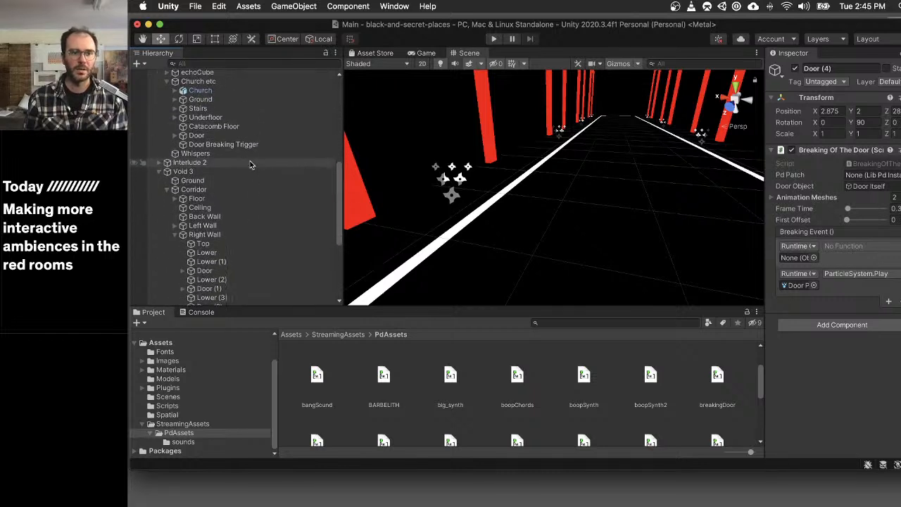
scroll(250, 164, down, 10)
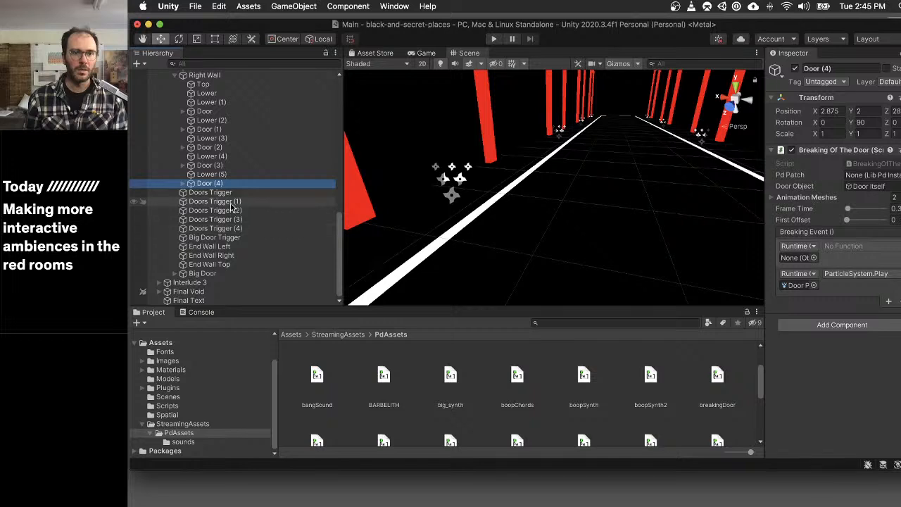
scroll(230, 206, up, 12)
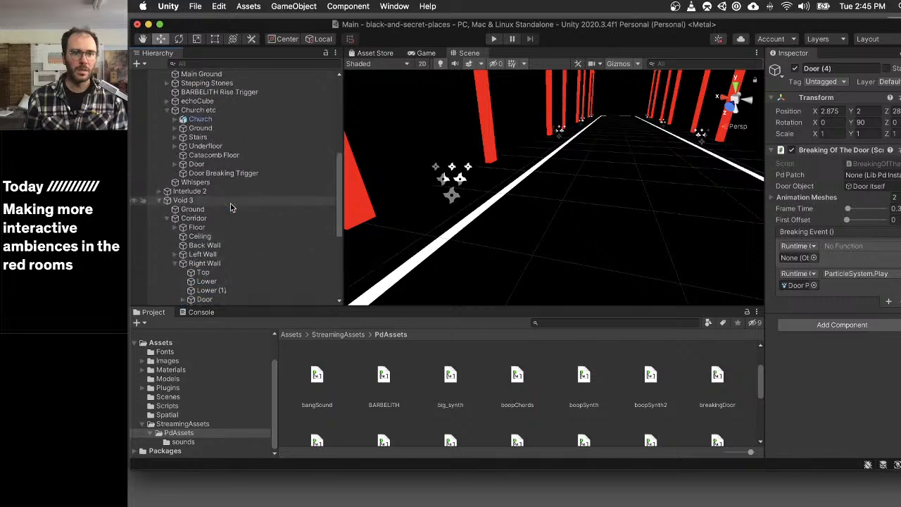
click(216, 166)
scroll(851, 275, down, 2)
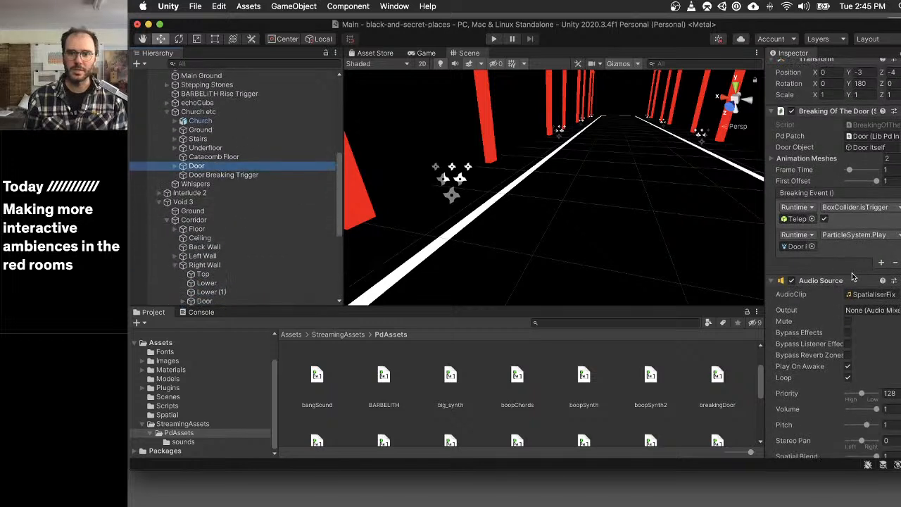
scroll(206, 204, up, 10)
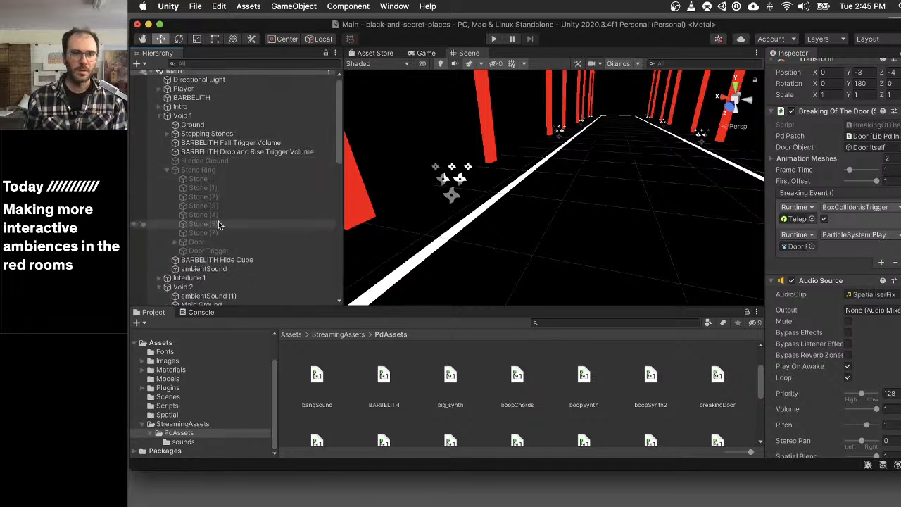
- Compare the Stone Ring Door in Void 1 with the Church etc Door, including its 3D sound settings and Lib Pd Instance
click(197, 242)
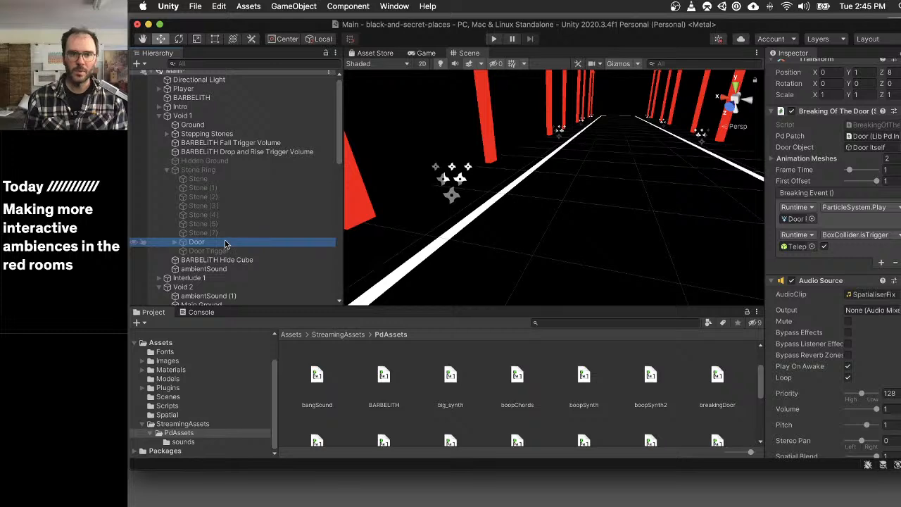
scroll(226, 243, down, 8)
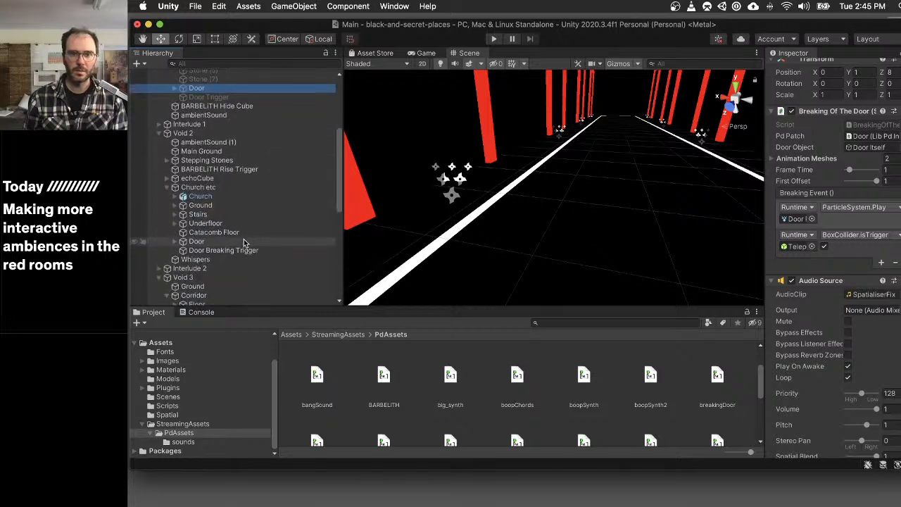
click(197, 241)
scroll(864, 281, down, 10)
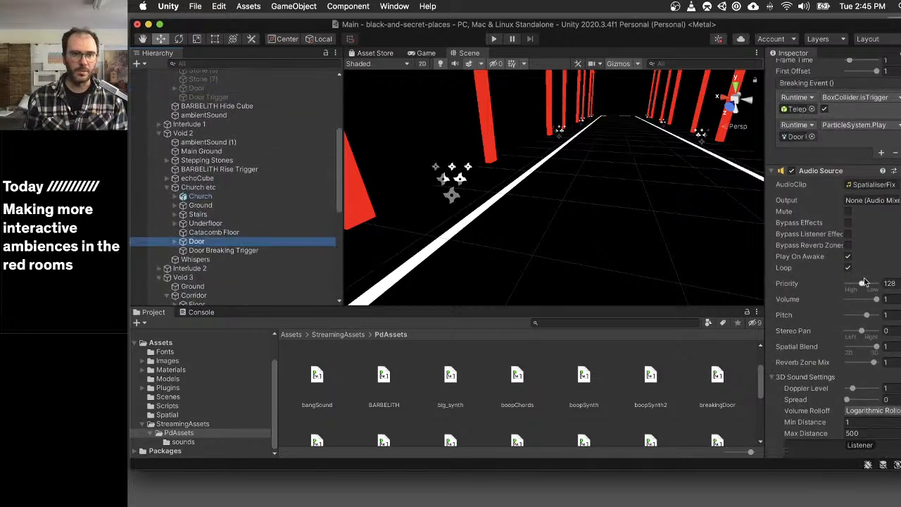
scroll(251, 206, down, 15)
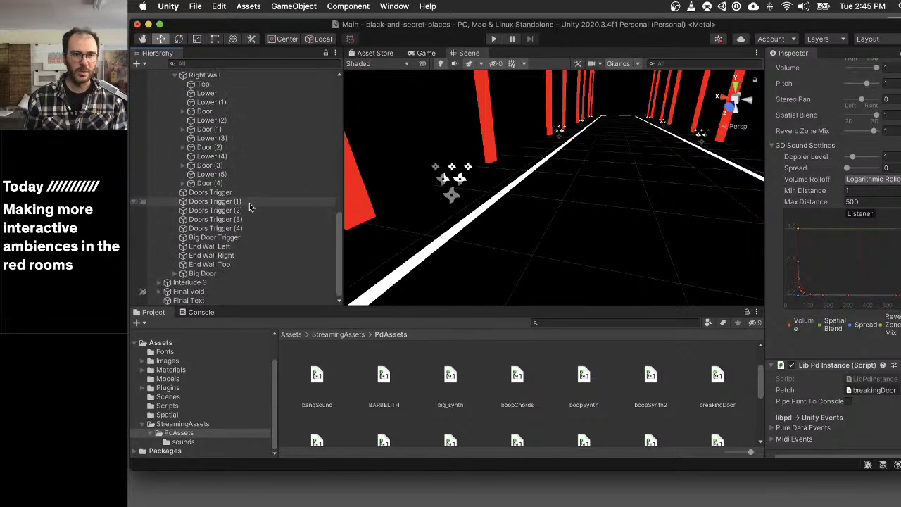
- Set the Big Door's Audio Source to loop with Spatial Blend 1 and the SpatialiserFix audio clip
click(206, 273)
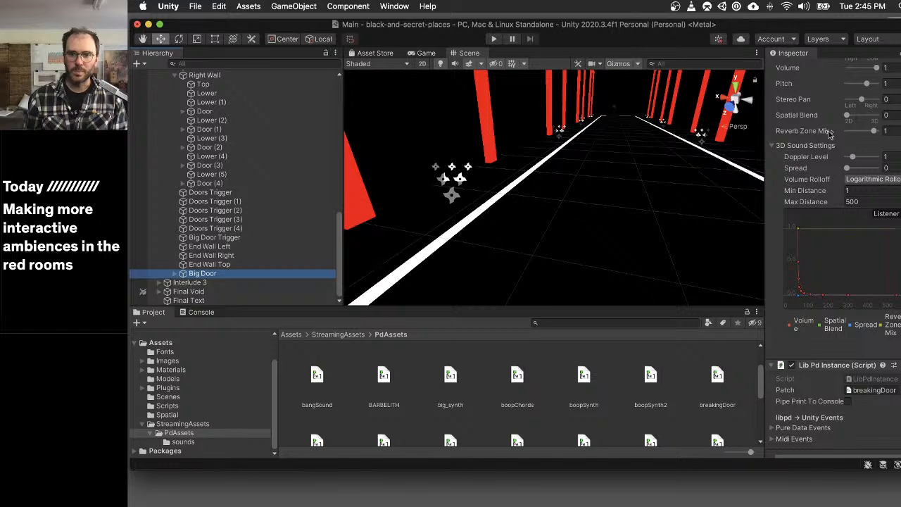
scroll(829, 135, up, 8)
scroll(829, 141, down, 4)
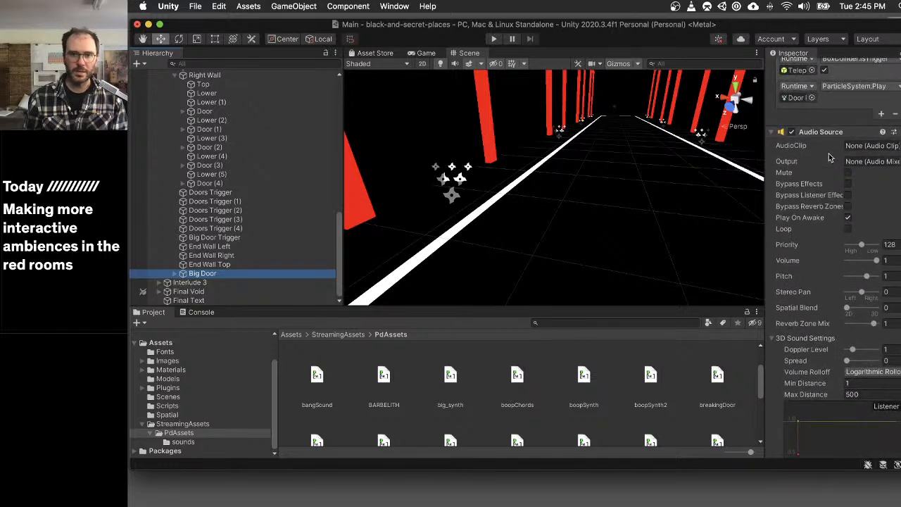
click(847, 229)
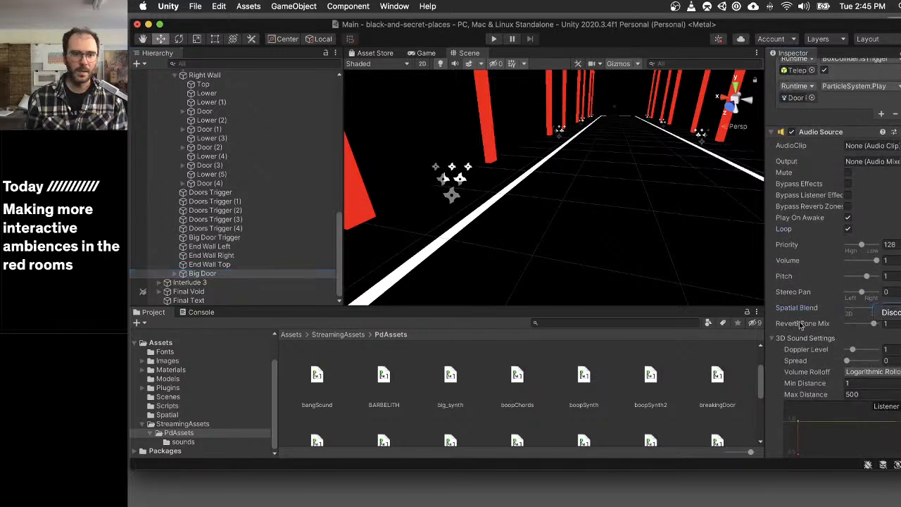
click(168, 415)
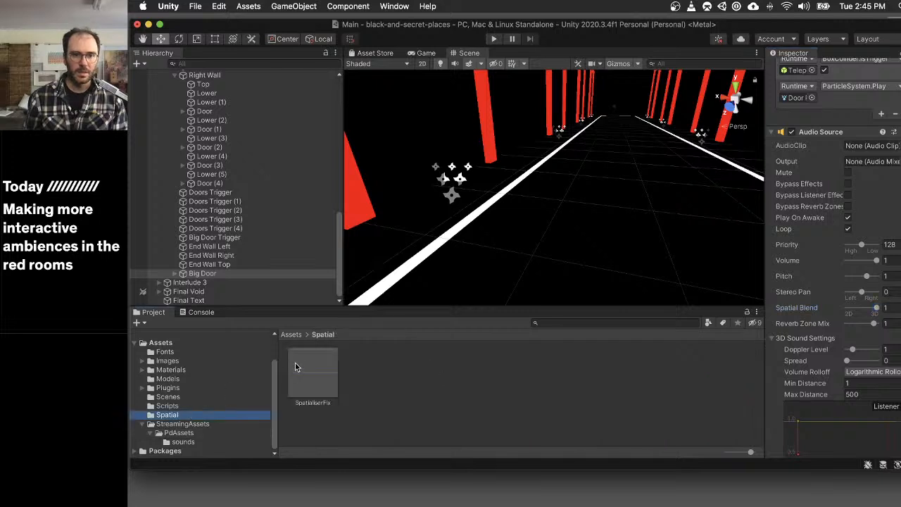
drag(306, 367, 873, 148)
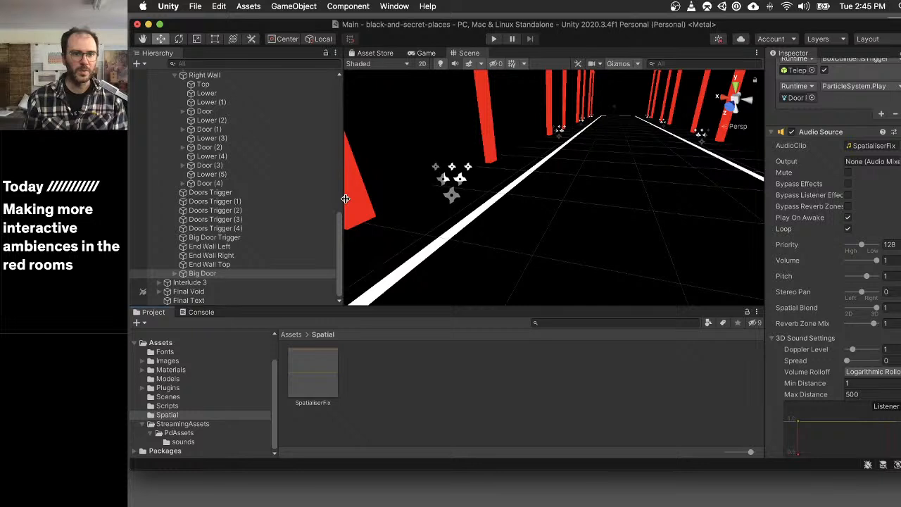
scroll(235, 175, up, 3)
click(206, 142)
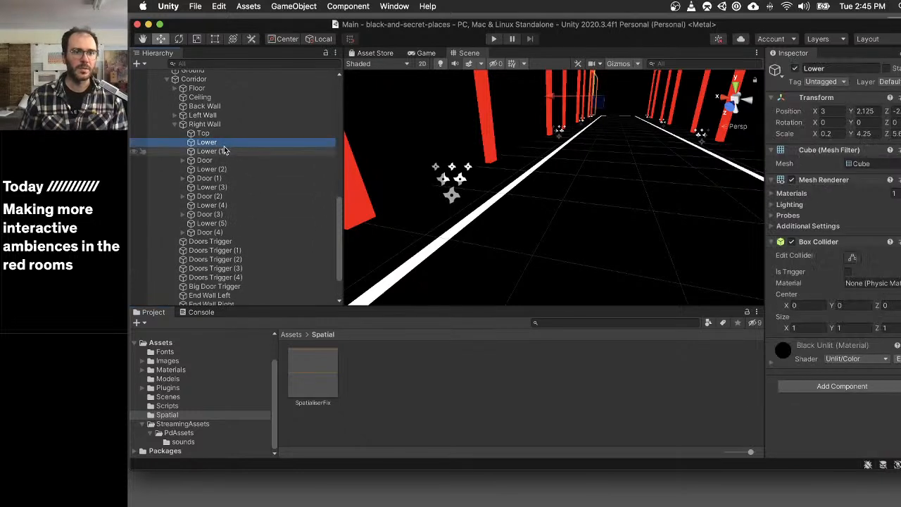
click(204, 159)
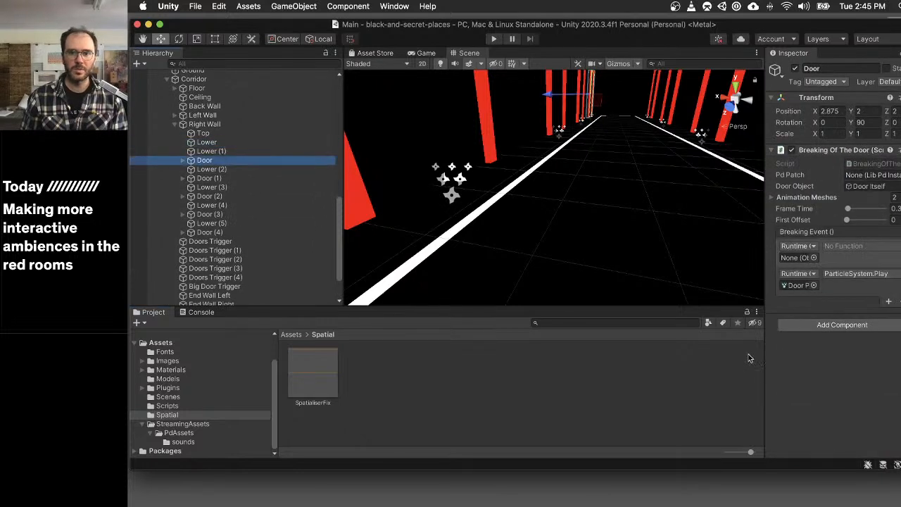
click(865, 328)
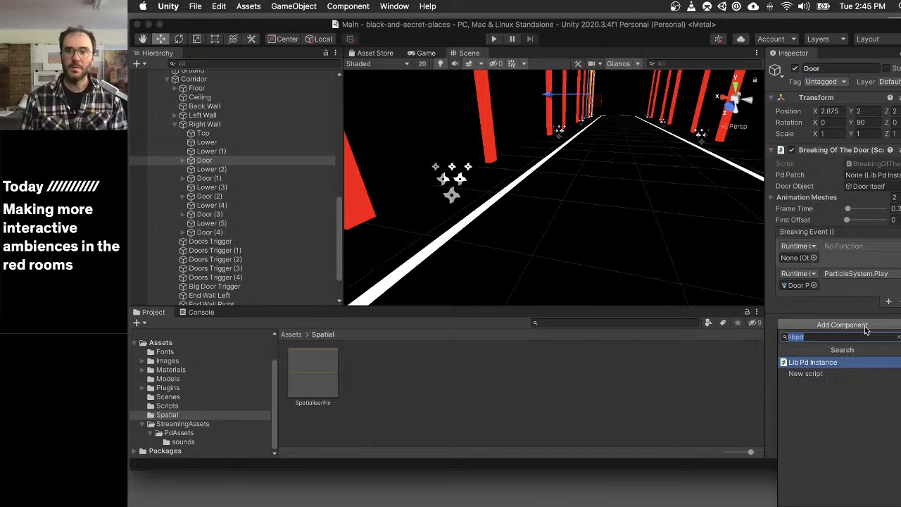
text(lib)
key(Return)
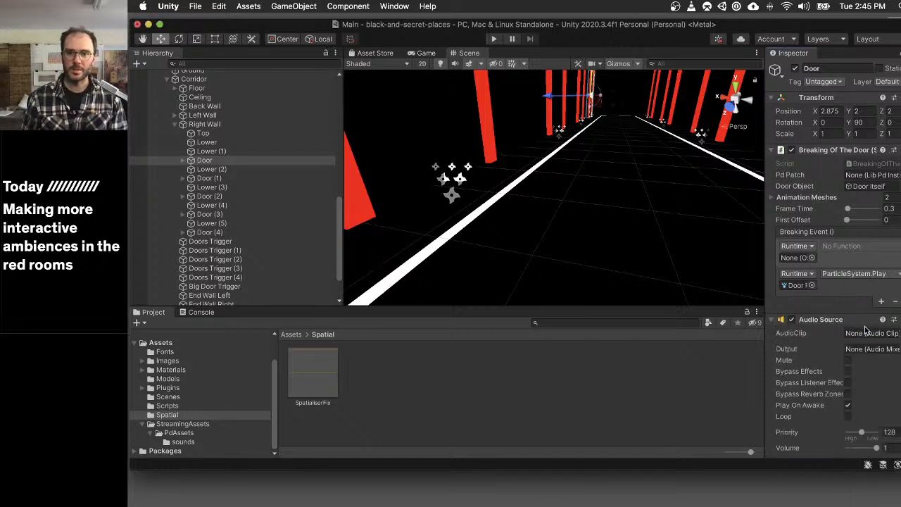
key(super+z)
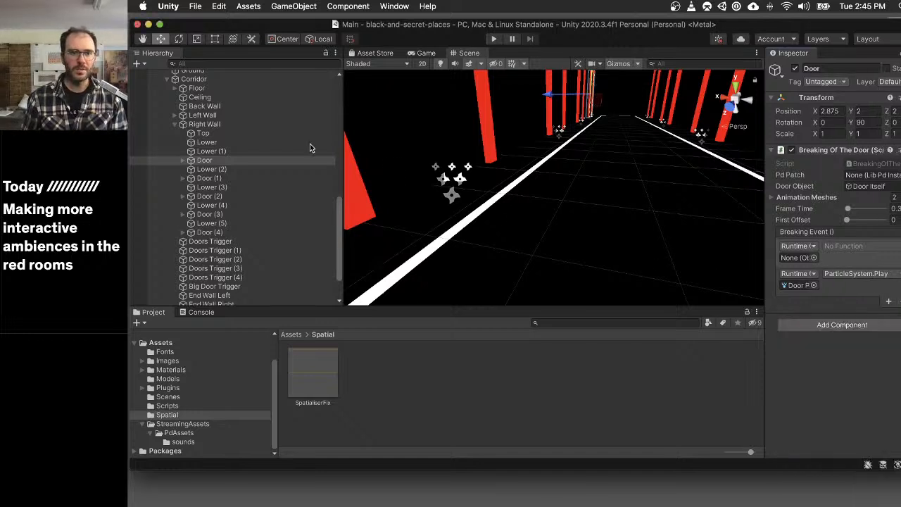
- Add a Lib Pd Instance component to all ten doors, Door through Door (4), in the Corridor's Right Wall and Left Wall
click(221, 160)
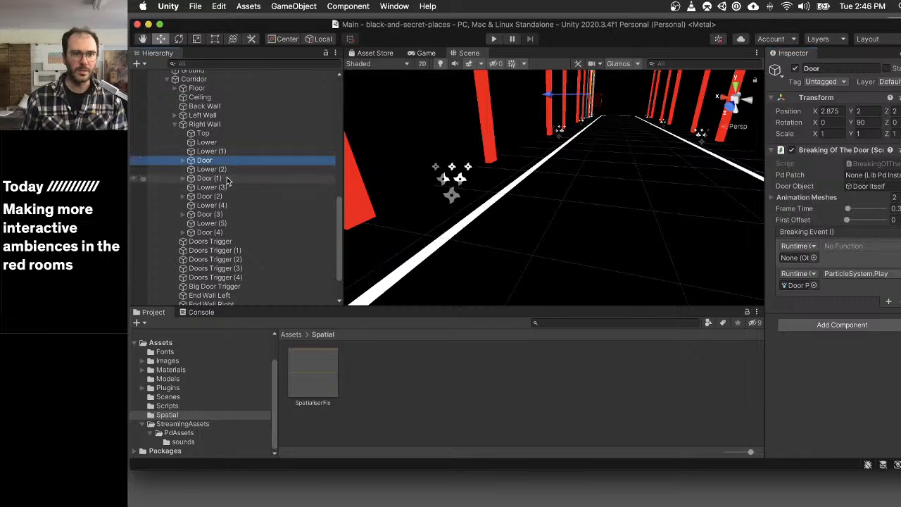
super+click(225, 178)
super+click(225, 197)
super+click(224, 214)
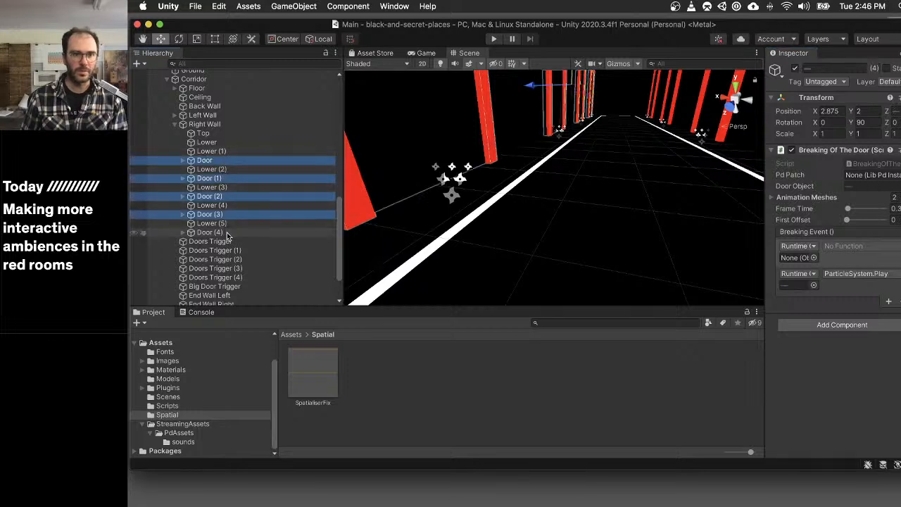
super+click(219, 232)
click(174, 116)
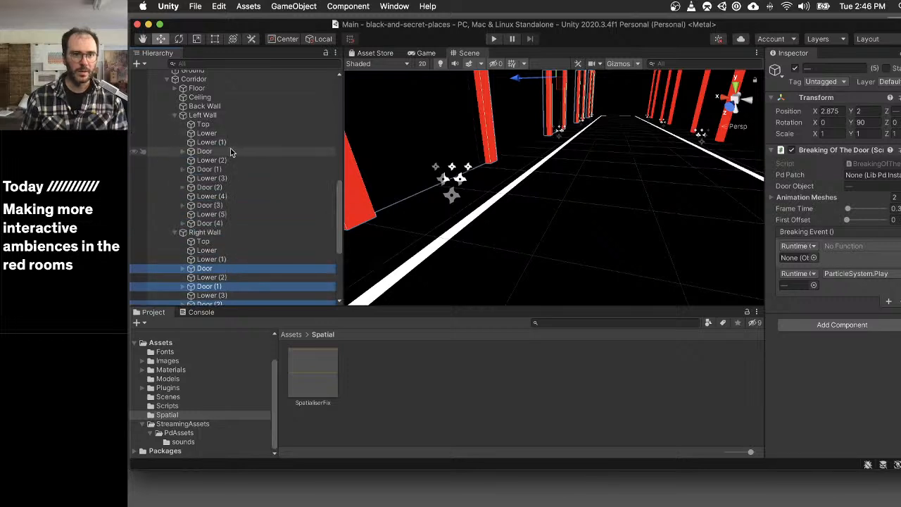
super+click(233, 151)
super+click(233, 170)
super+click(229, 187)
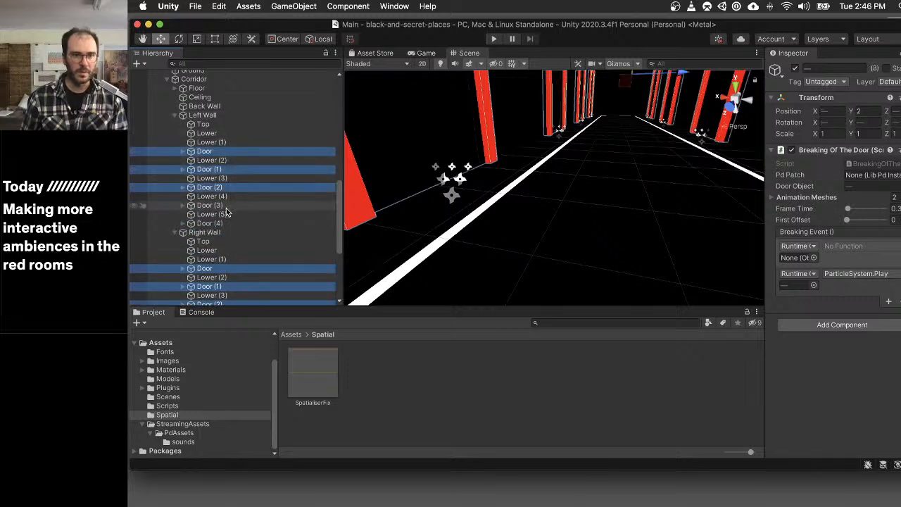
super+click(228, 205)
super+click(229, 223)
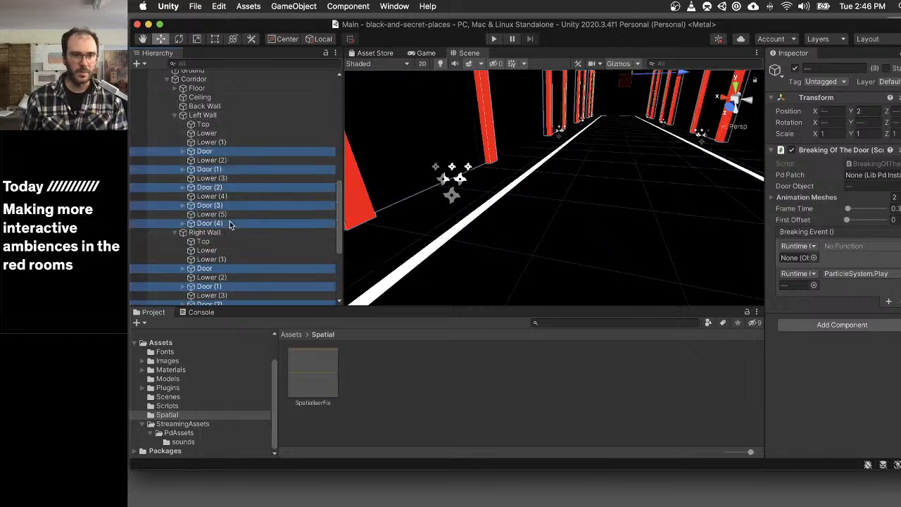
click(845, 325)
text(libpd)
key(Return)
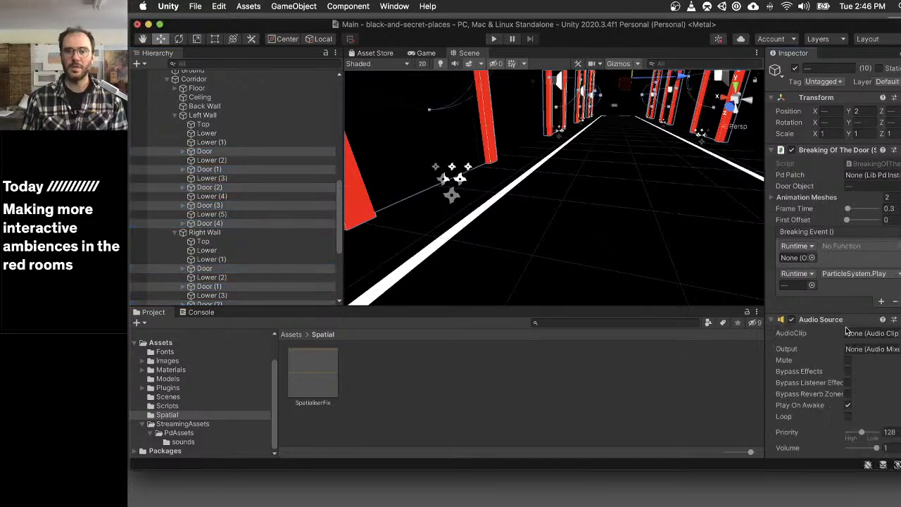
- Assign the breakingDoor patch from StreamingAssets/PdAssets to the Lib Pd Instance of all ten corridor doors
scroll(846, 331, down, 10)
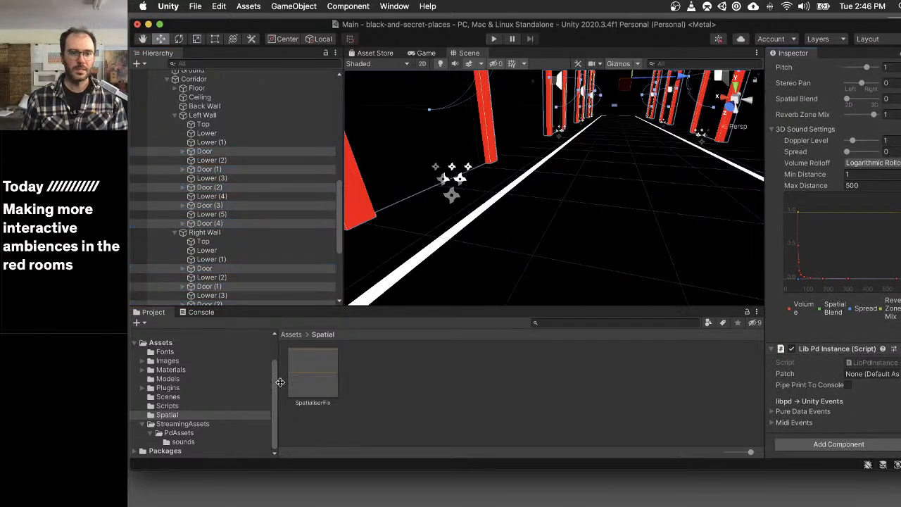
click(203, 424)
click(216, 432)
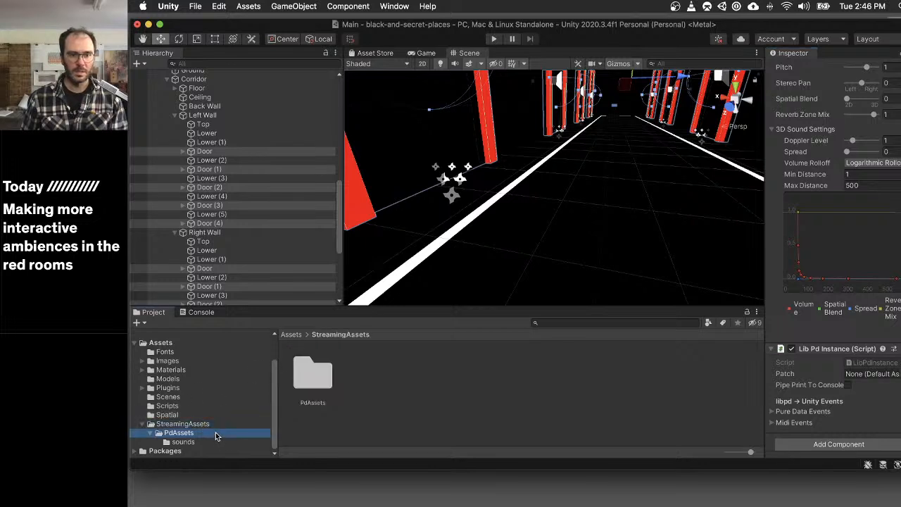
scroll(673, 399, down, 5)
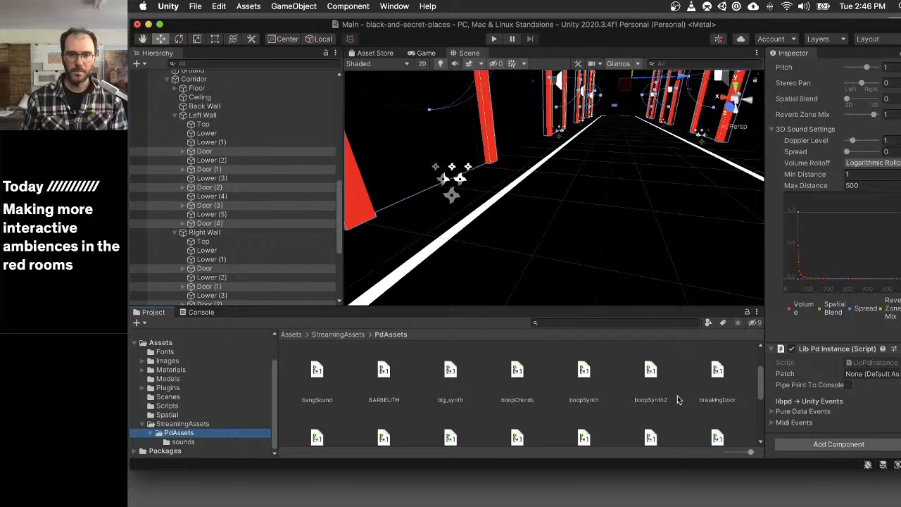
drag(717, 361, 874, 376)
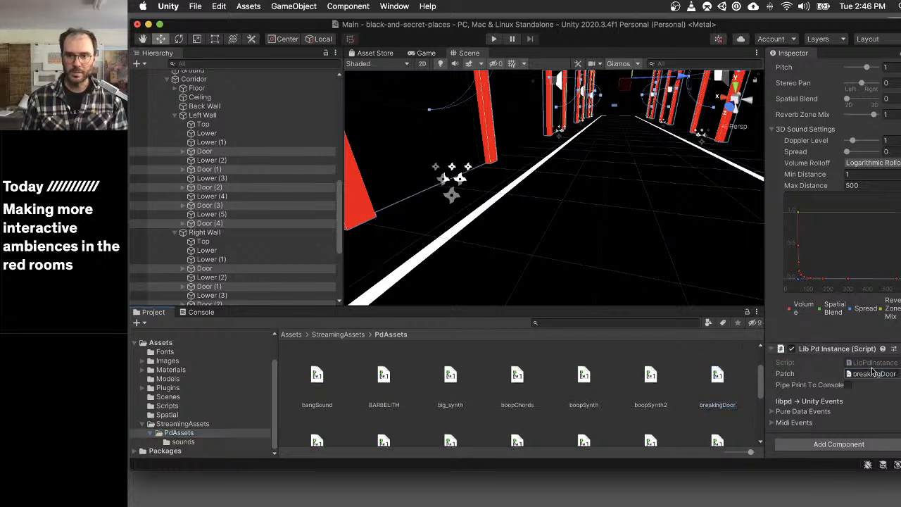
- Set the ten corridor doors' Audio Sources to loop with Spatial Blend 1 and the SpatialiserFix audio clip
scroll(831, 157, up, 5)
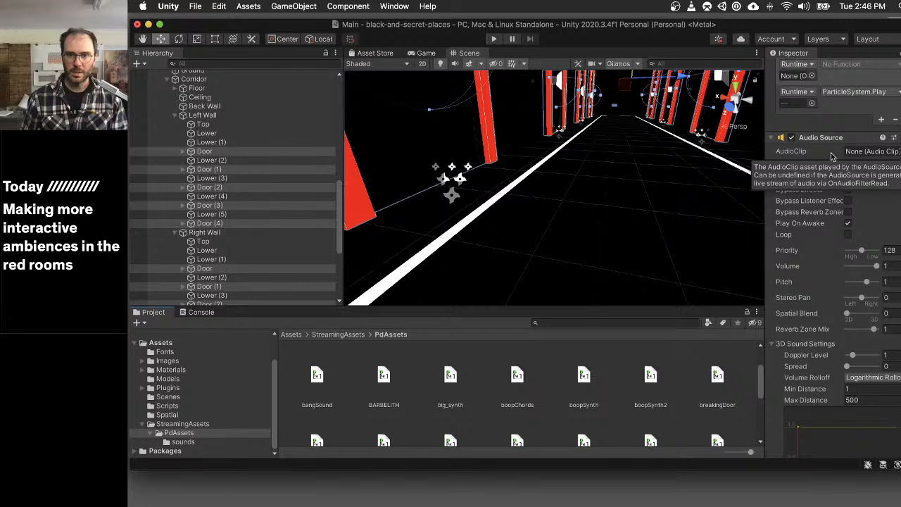
click(847, 235)
drag(847, 314, 881, 314)
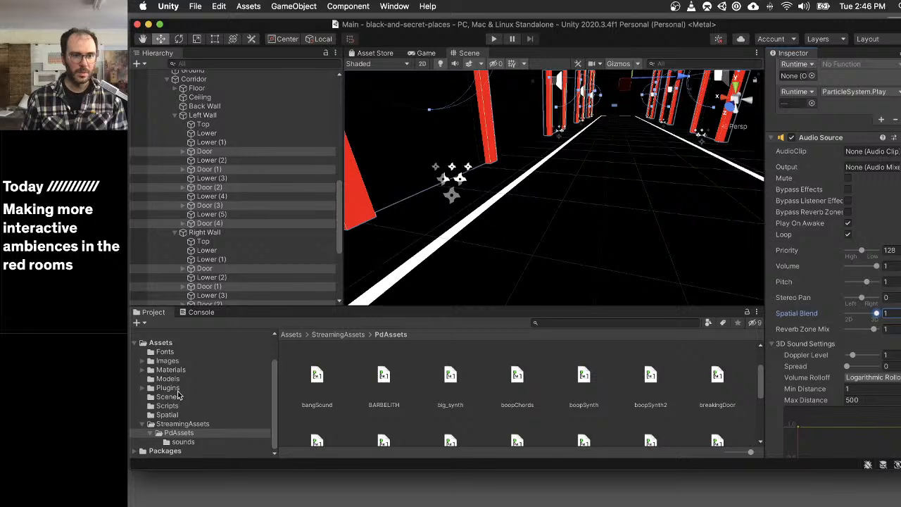
click(191, 415)
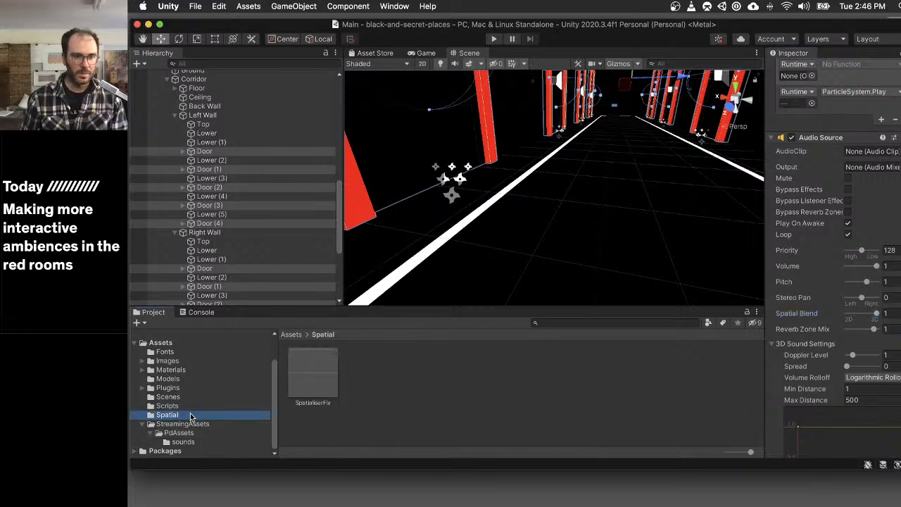
drag(325, 381, 858, 156)
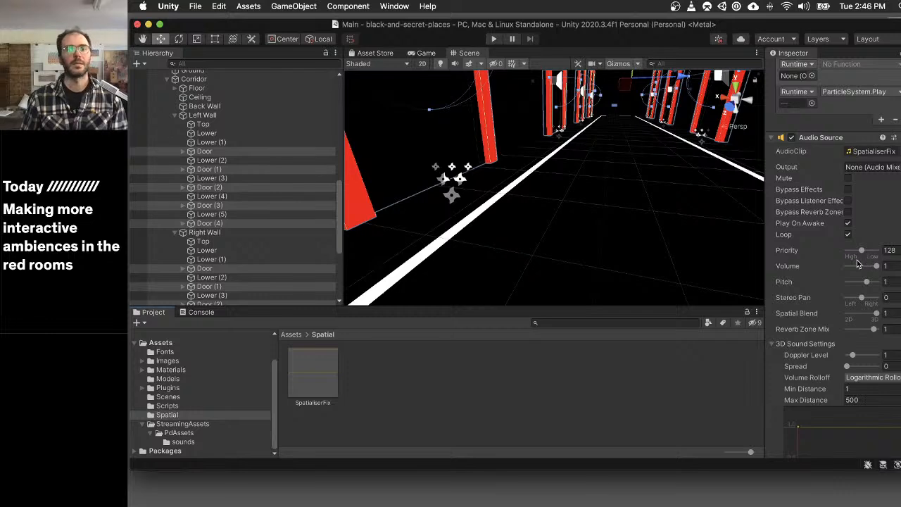
scroll(857, 259, down, 5)
- Check the Audio Source, Lib Pd Instance and Breaking Of The Door settings on the first Door in the Corridor's Left Wall
click(211, 142)
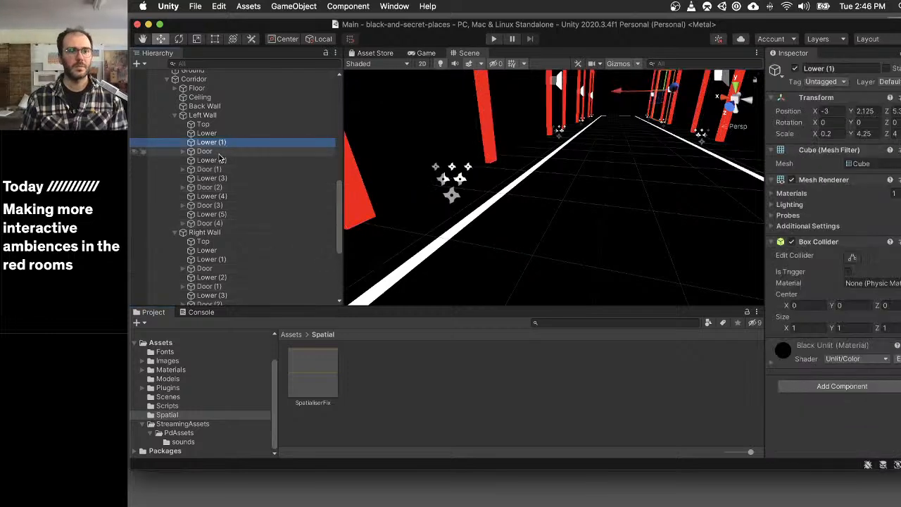
click(204, 151)
scroll(866, 293, down, 10)
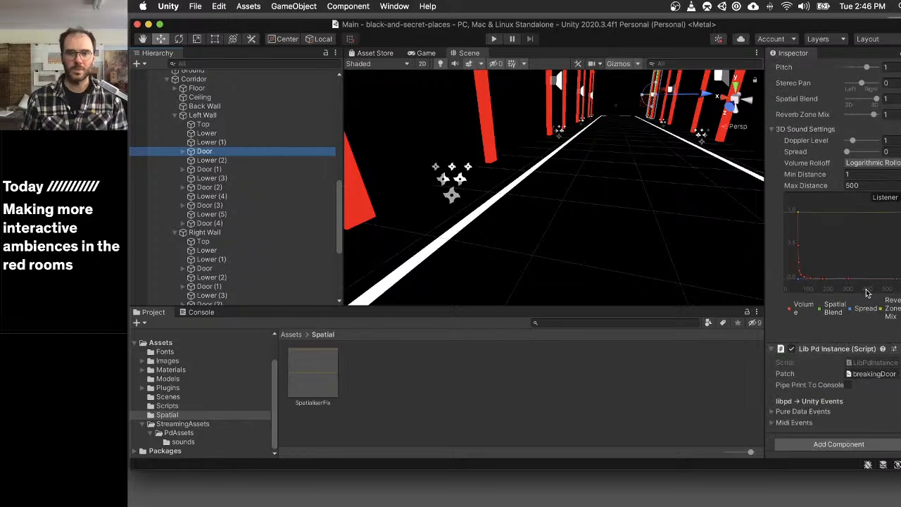
scroll(866, 293, up, 12)
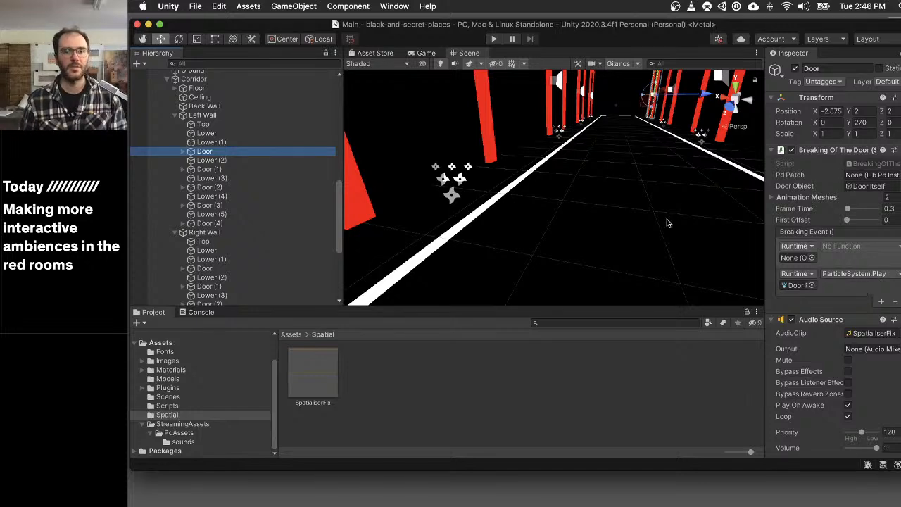
- Frame the Left Wall's first Door in the scene and start play mode
key(f)
scroll(512, 106, down, 5)
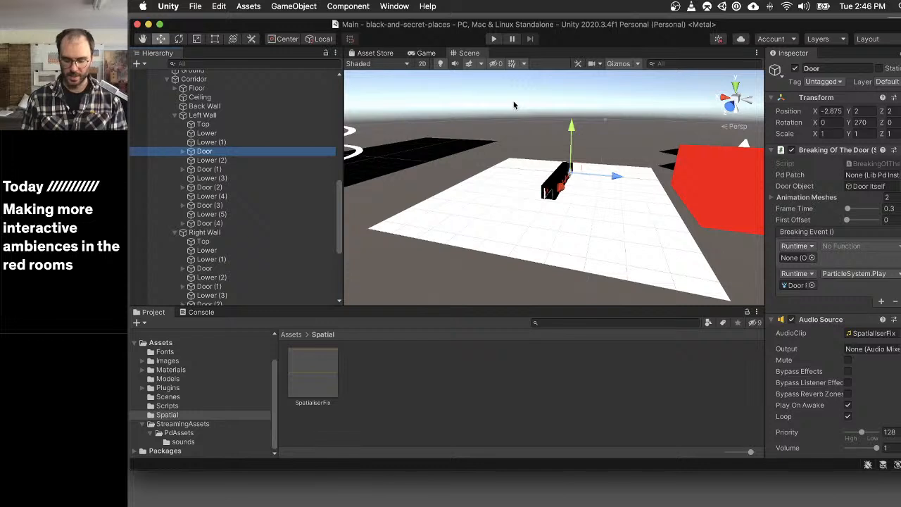
key(super+p)
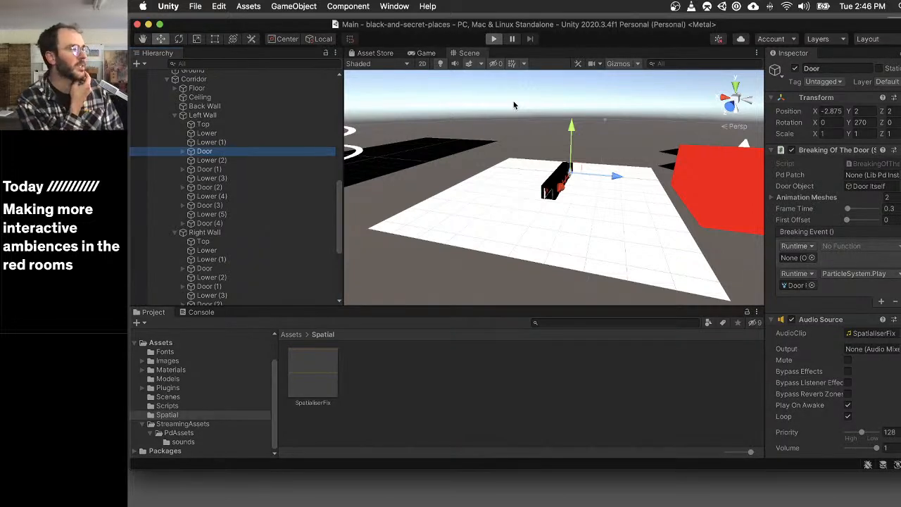
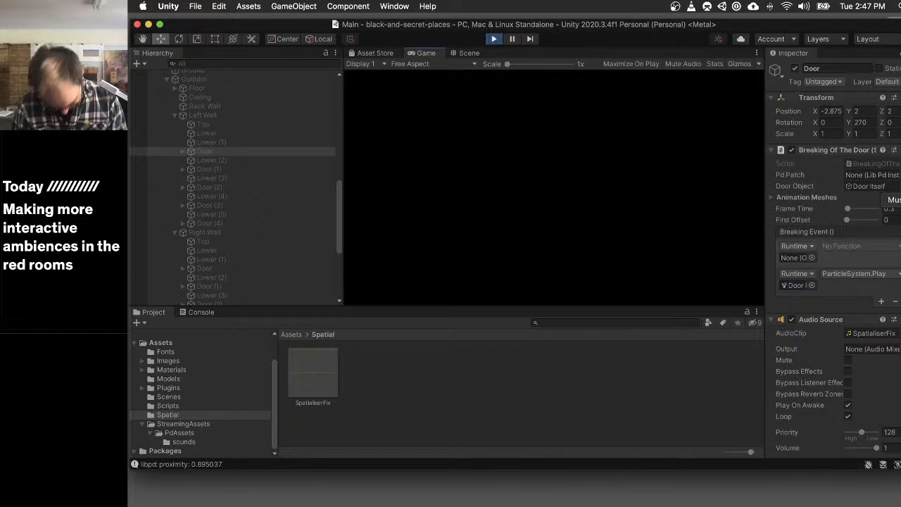
- Force Unity to quit and reopen the black-and-secret-places project from Unity Hub
key(super+p)
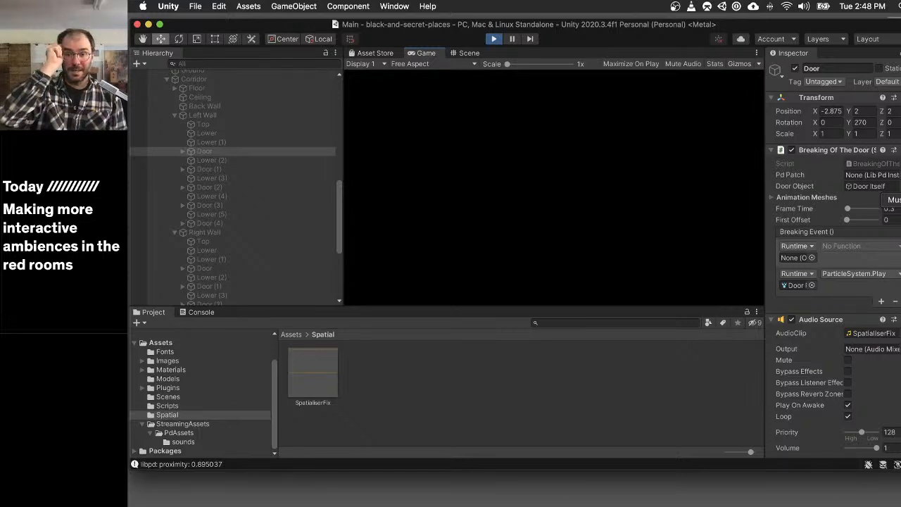
key(super+alt+Escape)
key(Return)
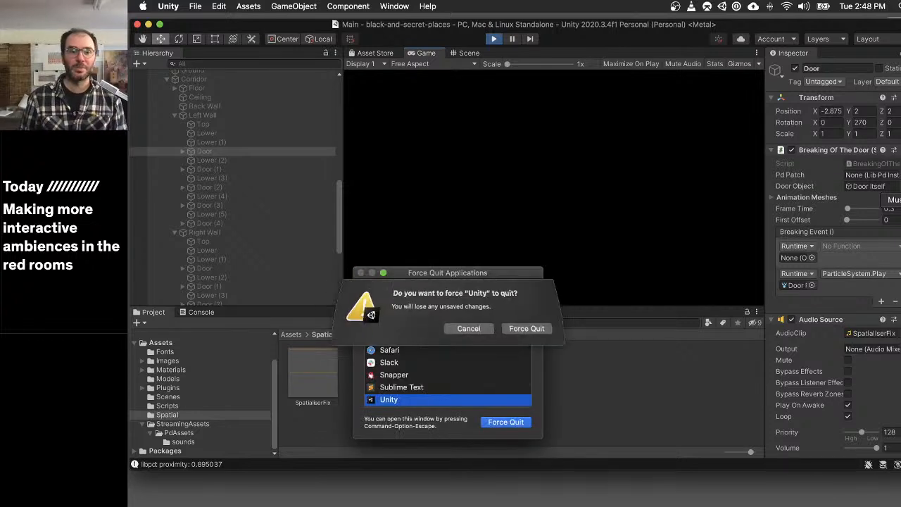
key(Return)
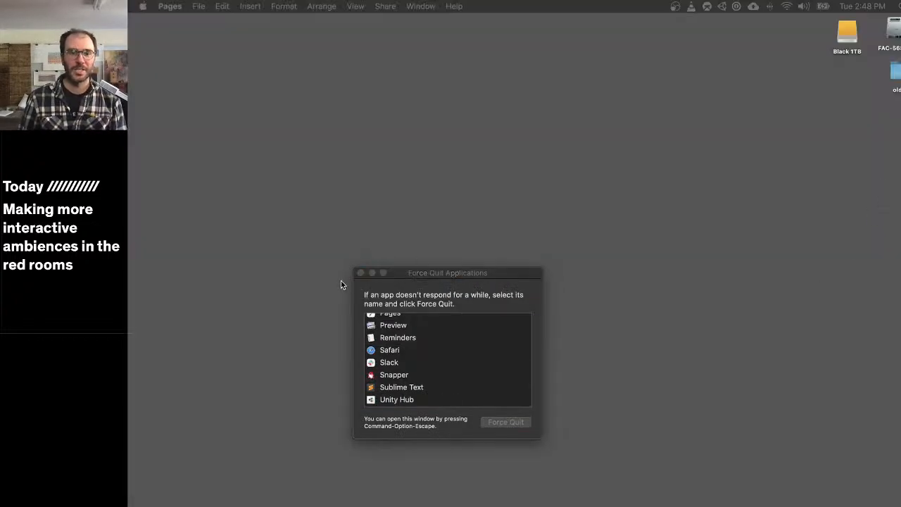
click(360, 273)
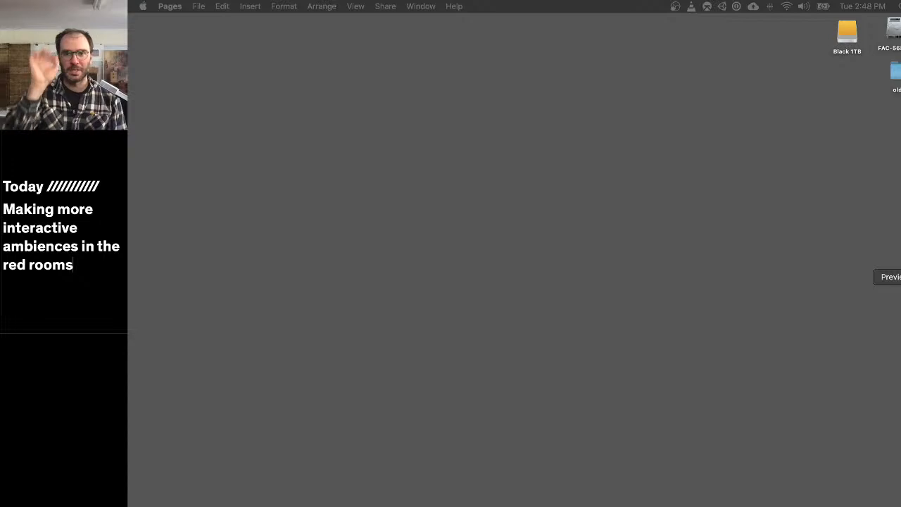
click(896, 263)
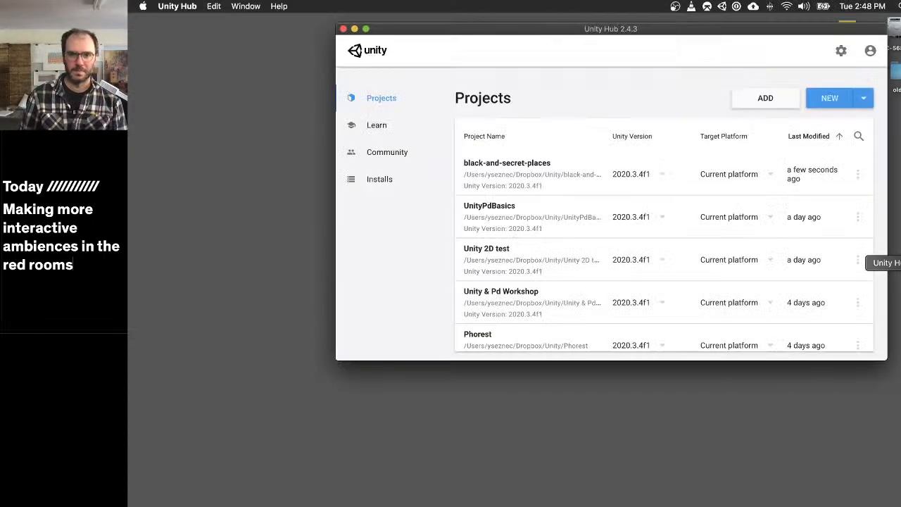
click(517, 165)
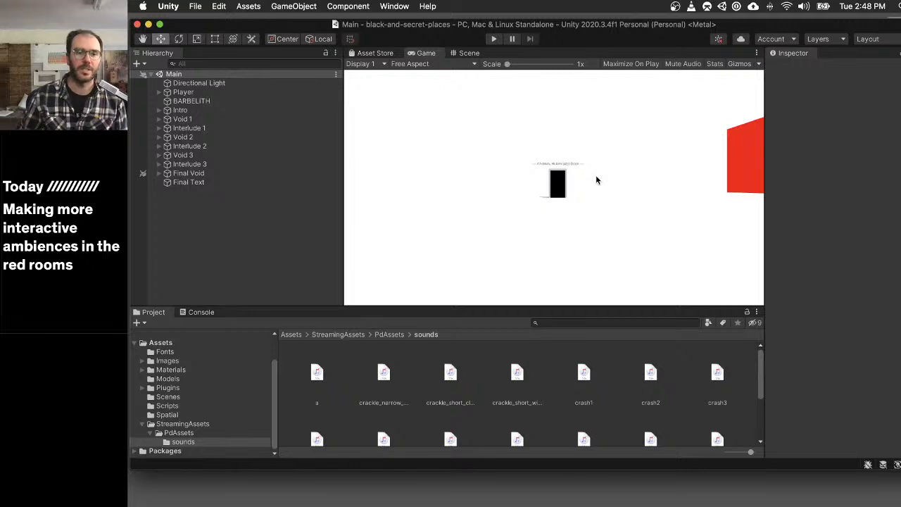
- Expand Void 3's Corridor in the Hierarchy to list the doors under its Left Wall and Right Wall
click(159, 164)
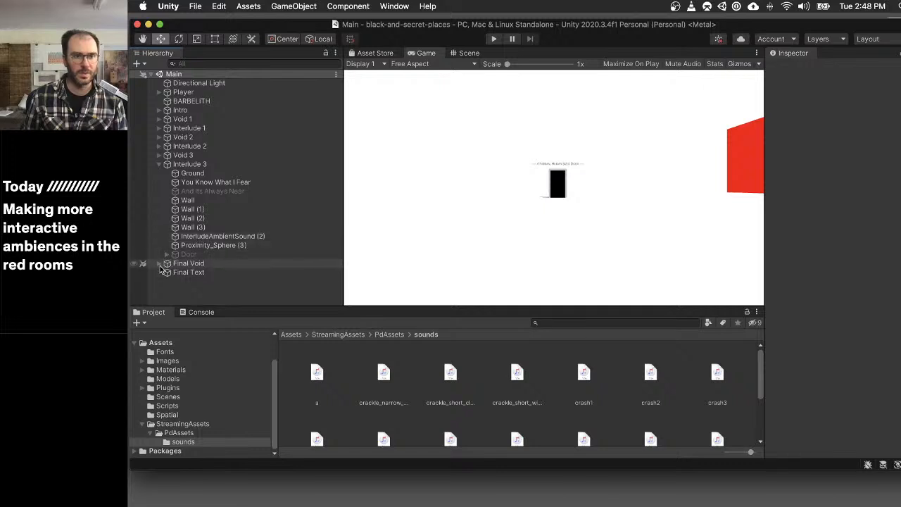
click(159, 263)
scroll(158, 261, down, 1)
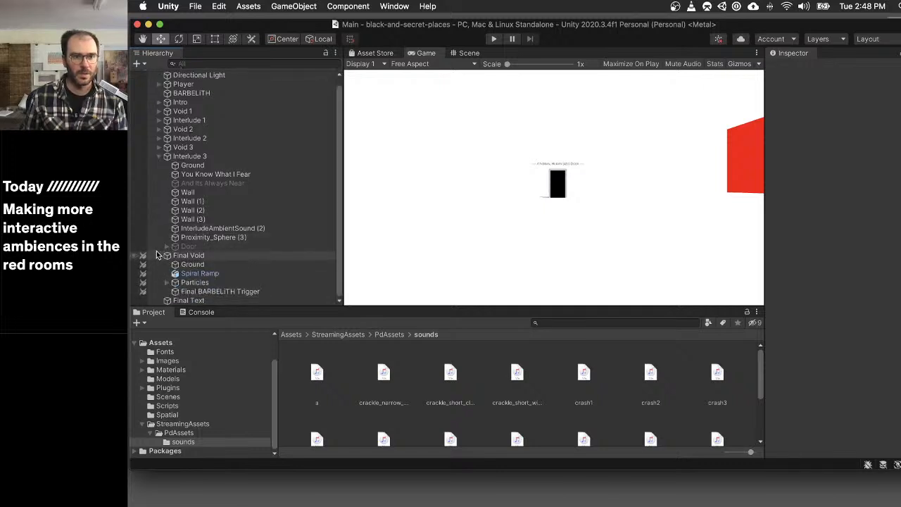
click(159, 256)
click(159, 166)
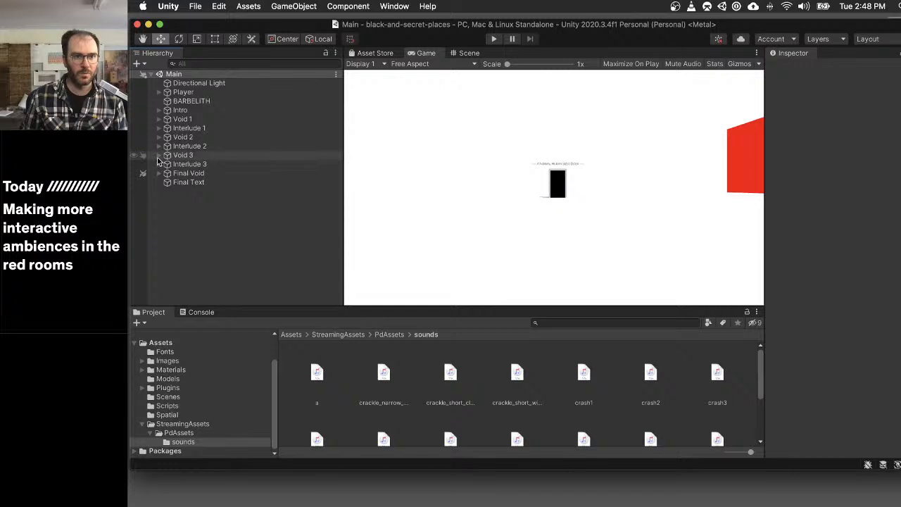
click(159, 156)
click(167, 173)
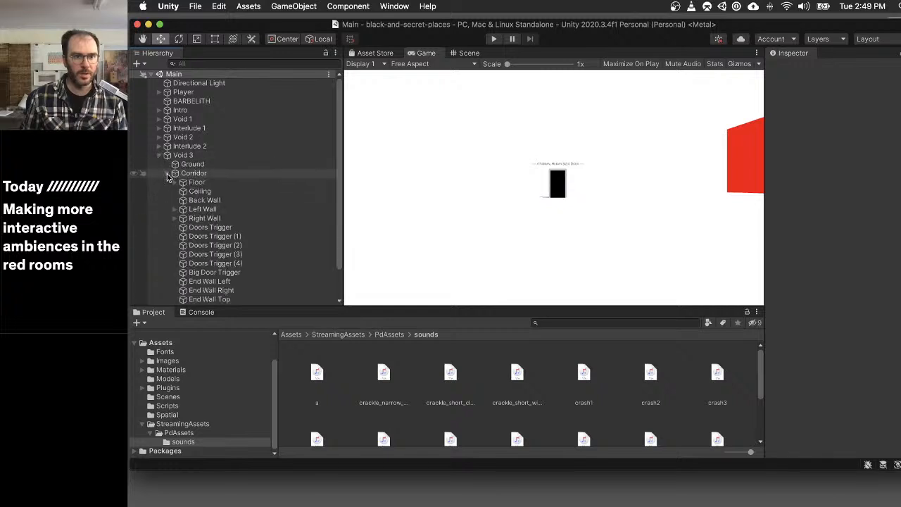
scroll(169, 182, down, 2)
click(175, 182)
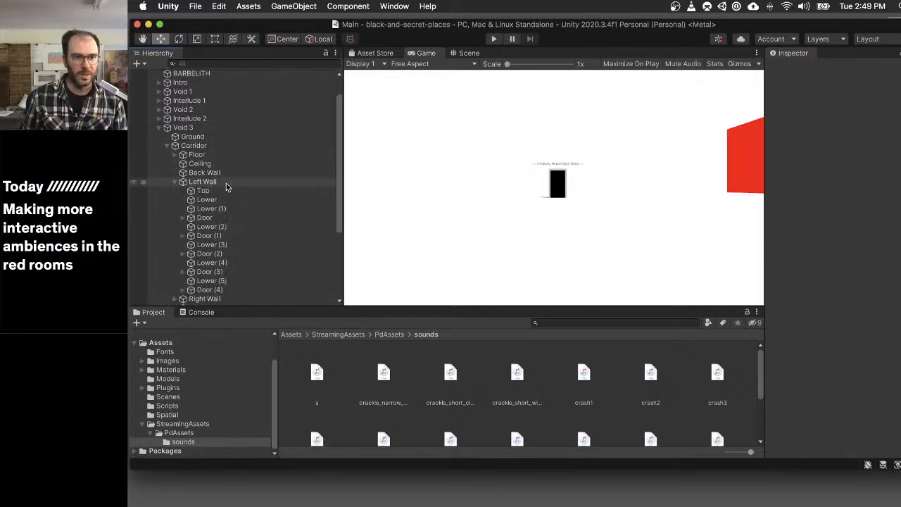
scroll(179, 258, down, 2)
click(175, 253)
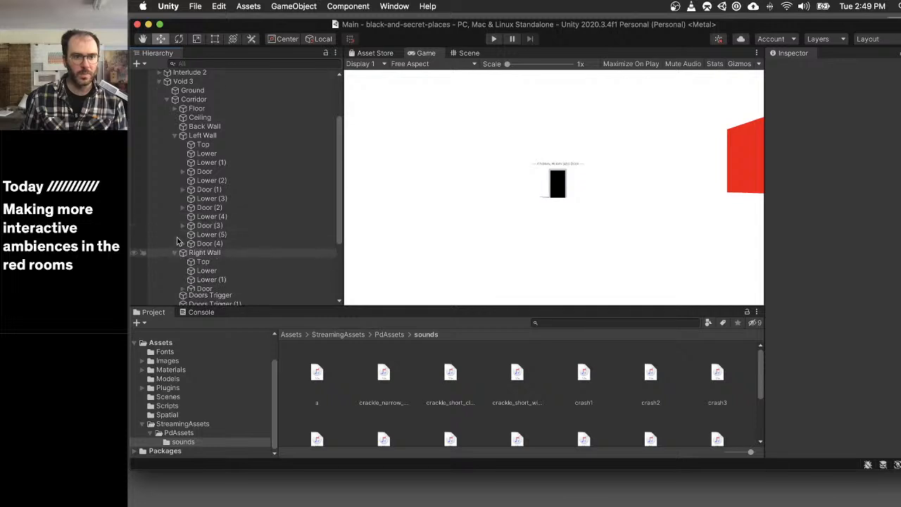
click(229, 172)
super+click(224, 189)
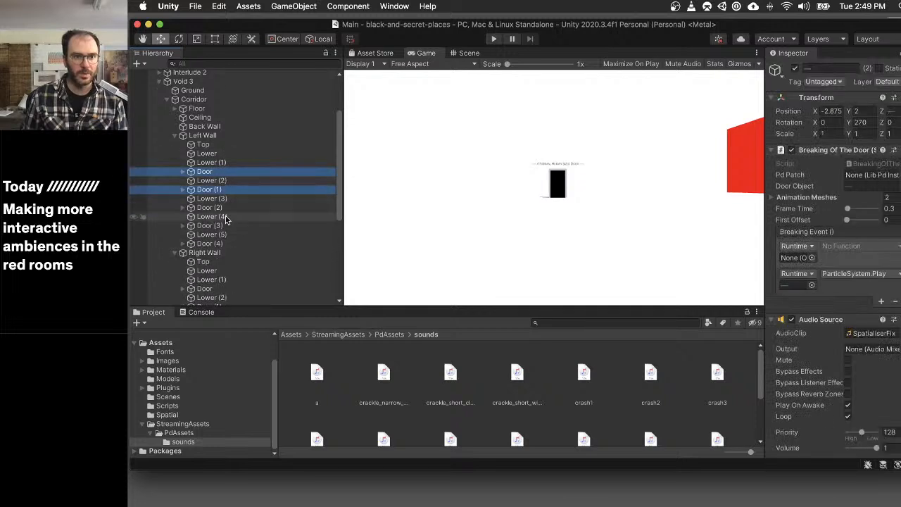
super+click(228, 208)
super+click(234, 226)
super+click(235, 242)
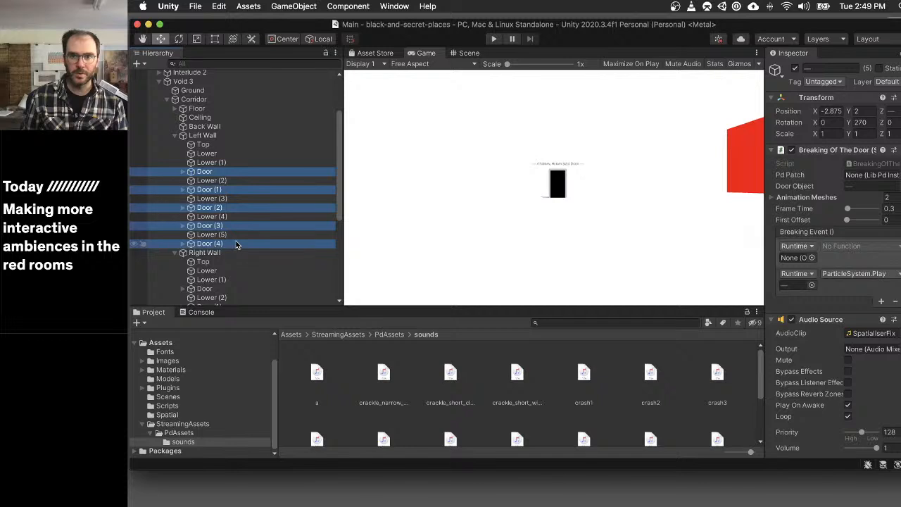
scroll(217, 252, down, 1)
scroll(217, 251, down, 5)
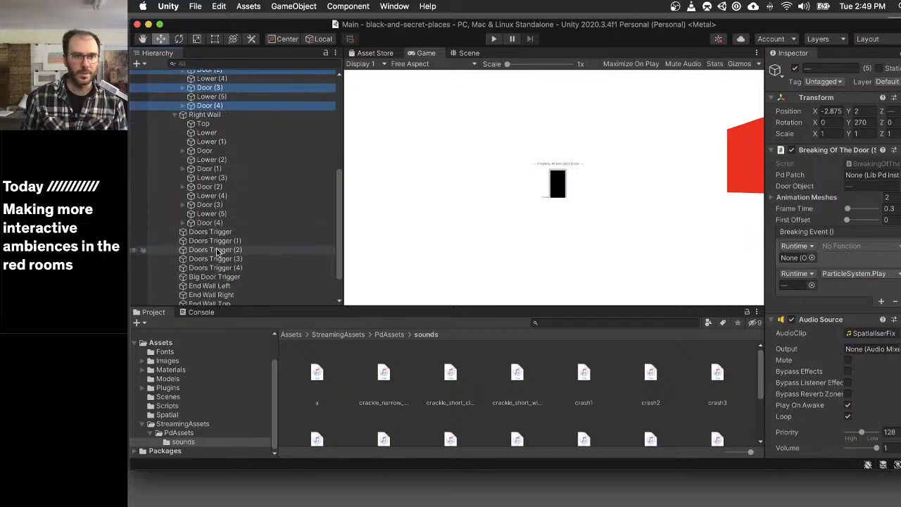
scroll(218, 141, up, 5)
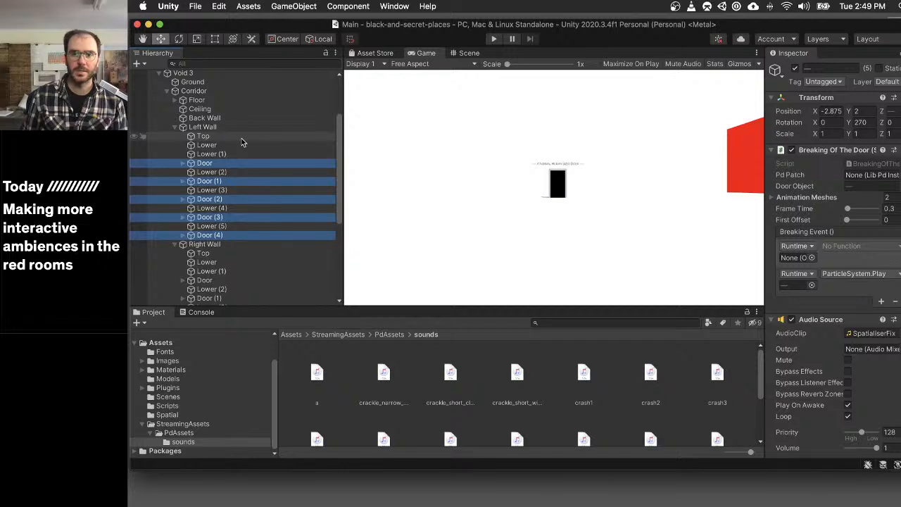
scroll(241, 142, up, 1)
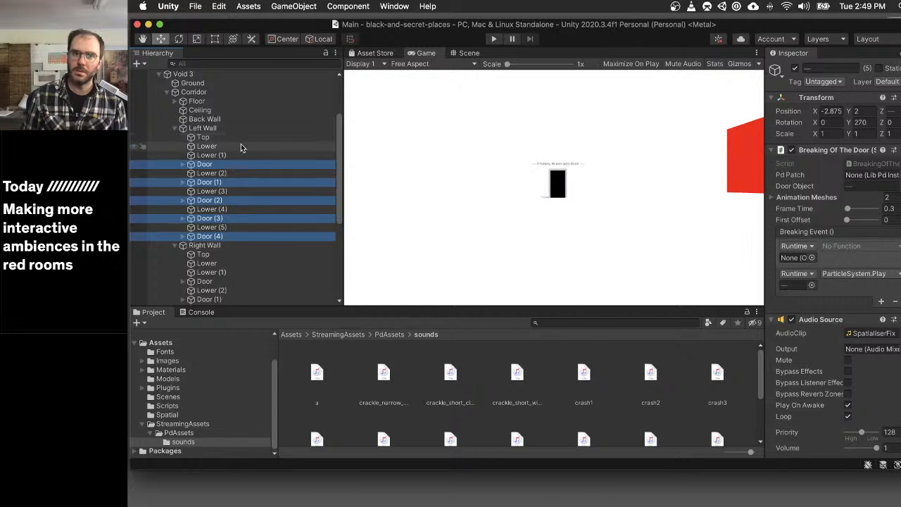
click(244, 157)
- Set the Pd Patch of the Left Wall's Door, Door (1) and Door (2) to each door's own Lib Pd Instance
click(204, 165)
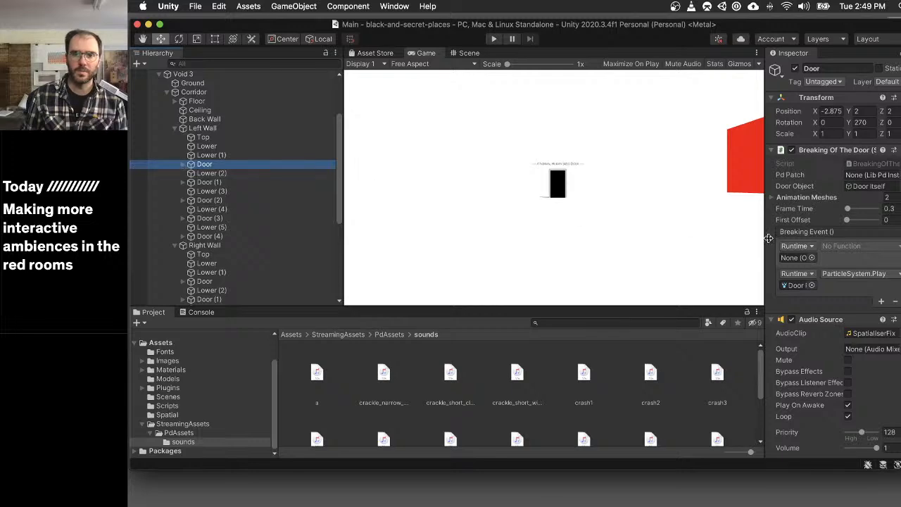
scroll(824, 241, down, 10)
scroll(825, 242, up, 9)
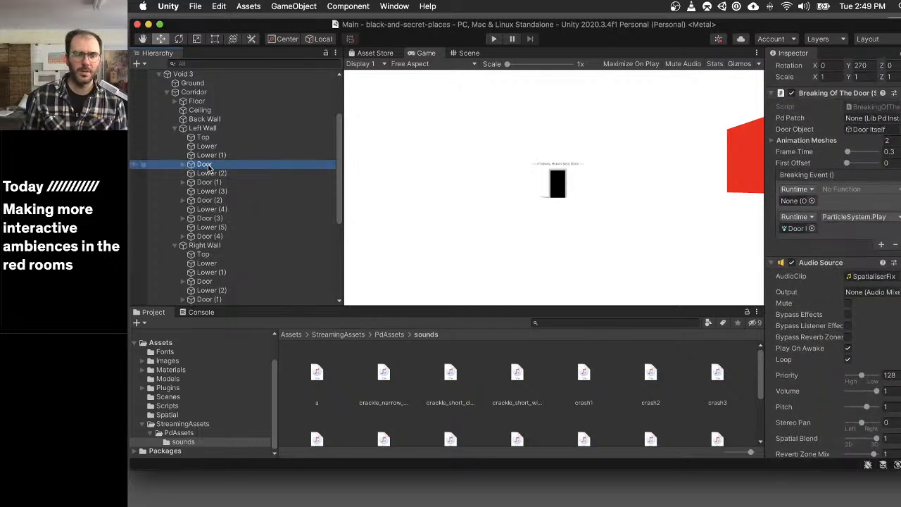
drag(206, 166, 869, 119)
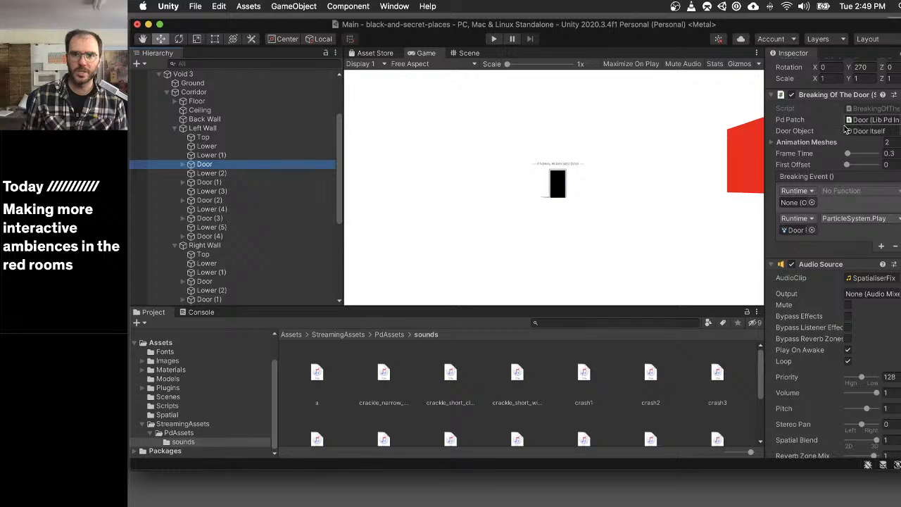
click(203, 183)
drag(200, 187, 870, 121)
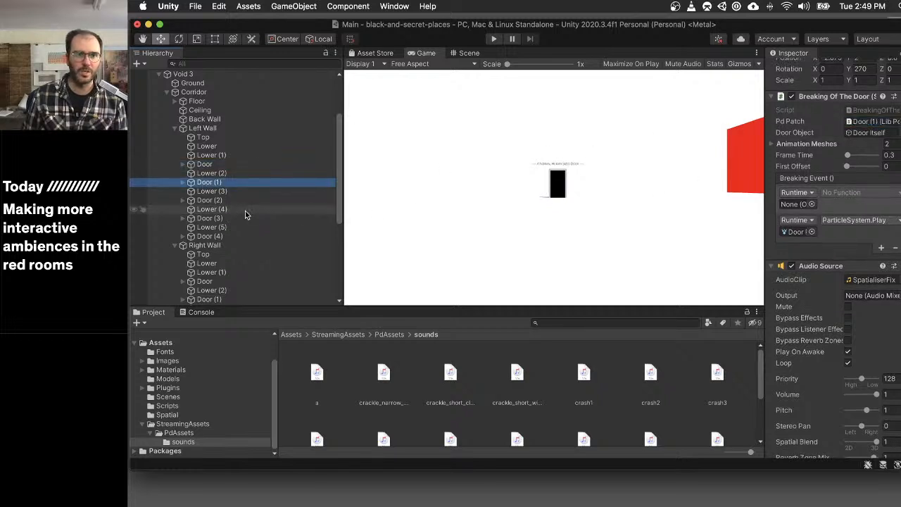
mouse_move(207, 201)
mouse_down()
mouse_move(837, 137)
mouse_move(219, 204)
mouse_up()
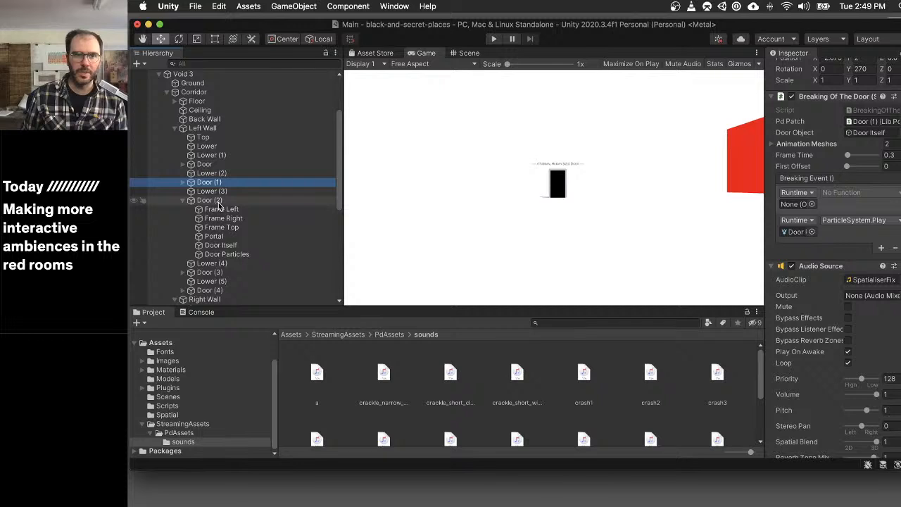
click(209, 201)
drag(386, 188, 869, 122)
click(183, 202)
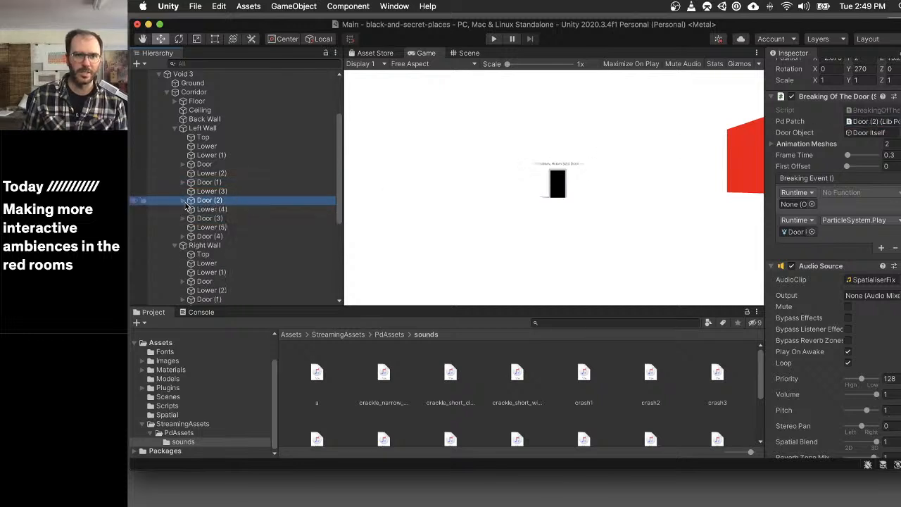
- Set the Pd Patch of the Left Wall's Door (3) and Door (4) to each door's own Lib Pd Instance
click(219, 221)
drag(220, 221, 862, 125)
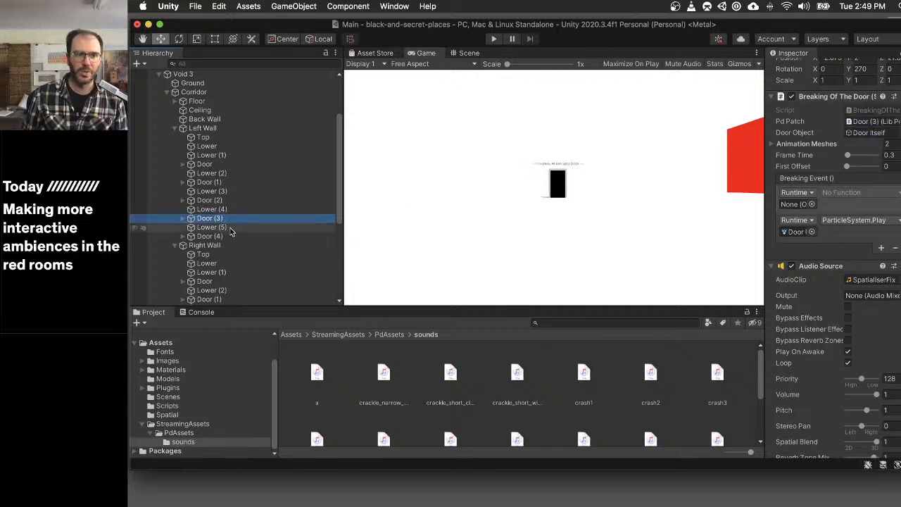
drag(192, 238, 883, 123)
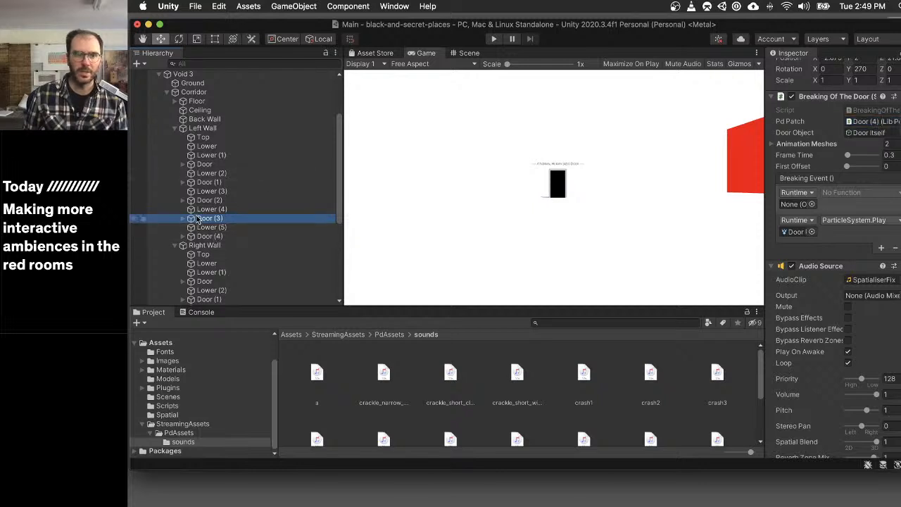
drag(196, 219, 866, 121)
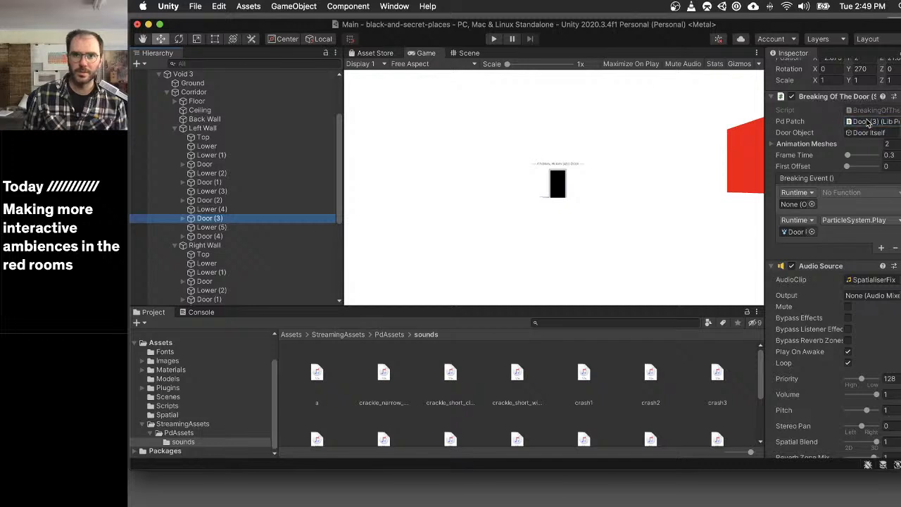
click(191, 236)
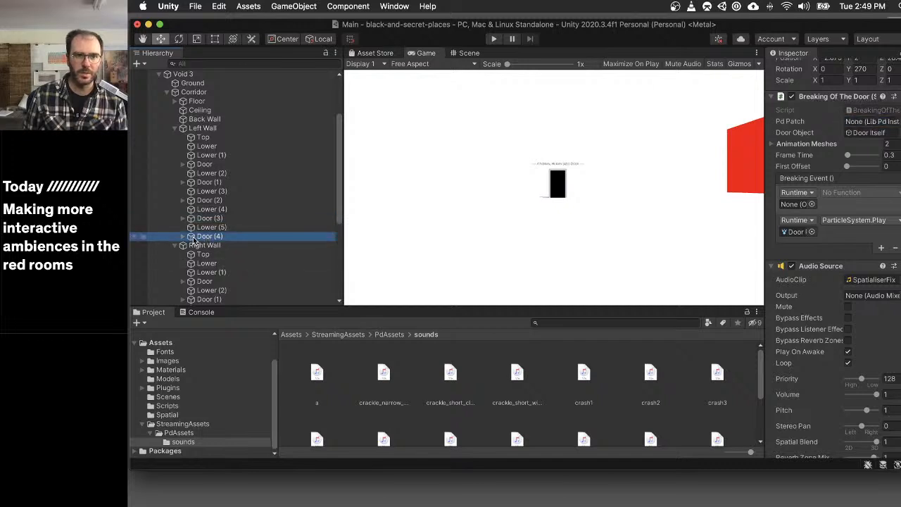
drag(194, 238, 873, 121)
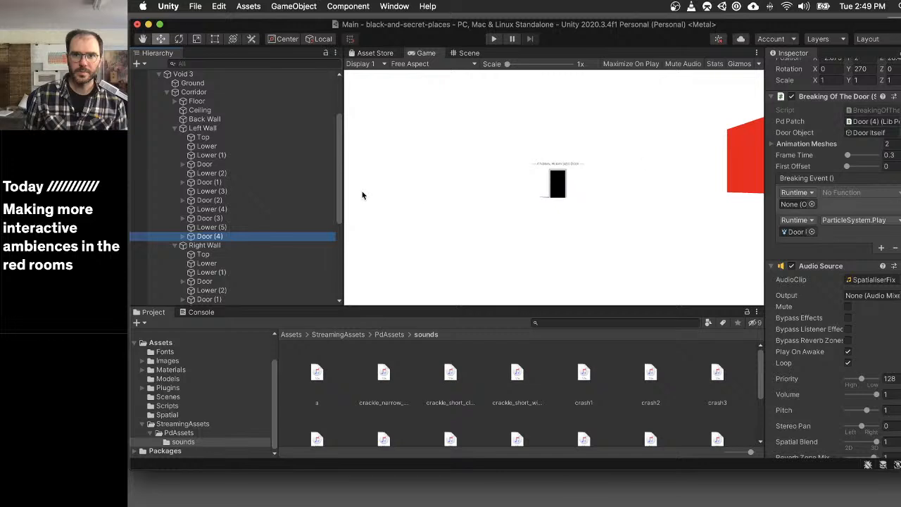
- Set the Pd Patch of the Right Wall's Door, Door (1) and Door (2) to each door's own Lib Pd Instance
scroll(211, 211, down, 5)
click(210, 204)
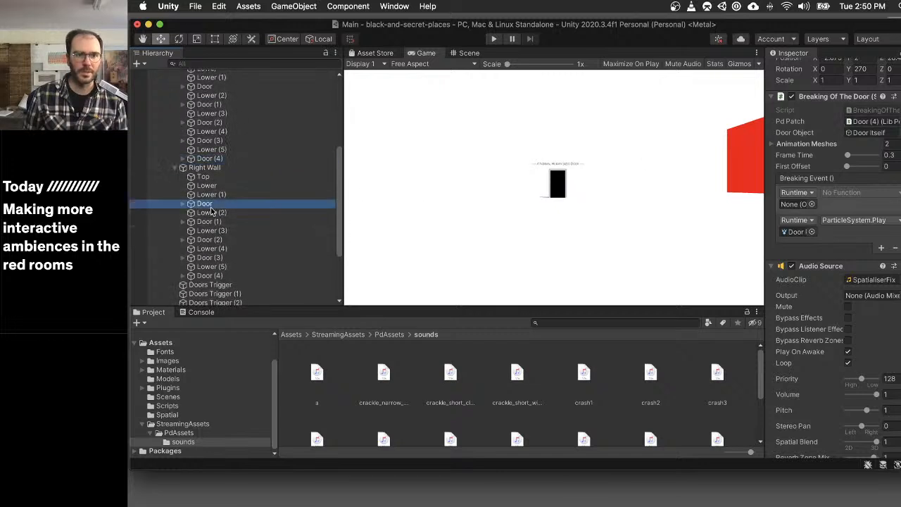
drag(195, 204, 866, 121)
click(192, 222)
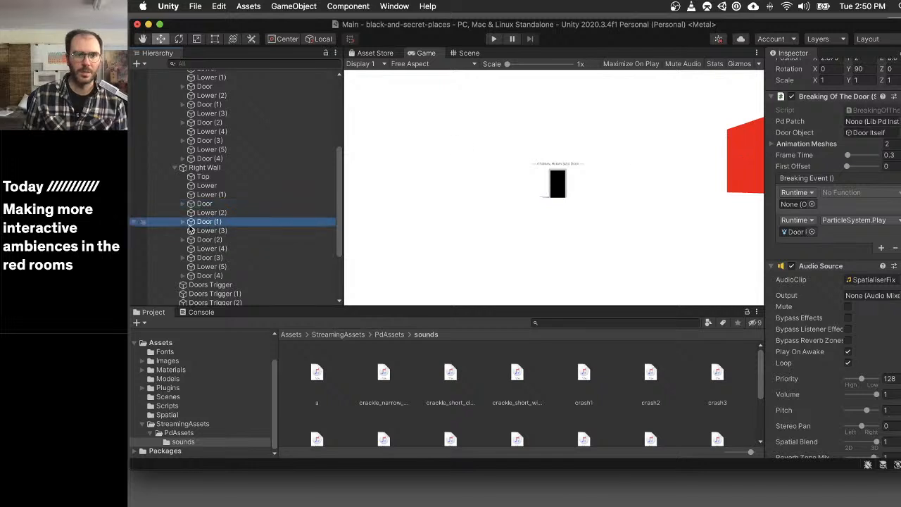
drag(191, 224, 876, 120)
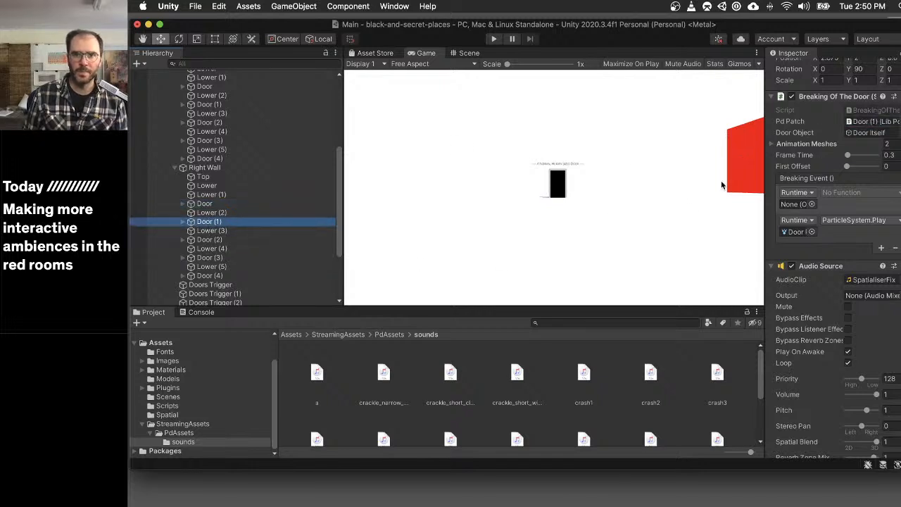
click(209, 239)
drag(208, 239, 866, 123)
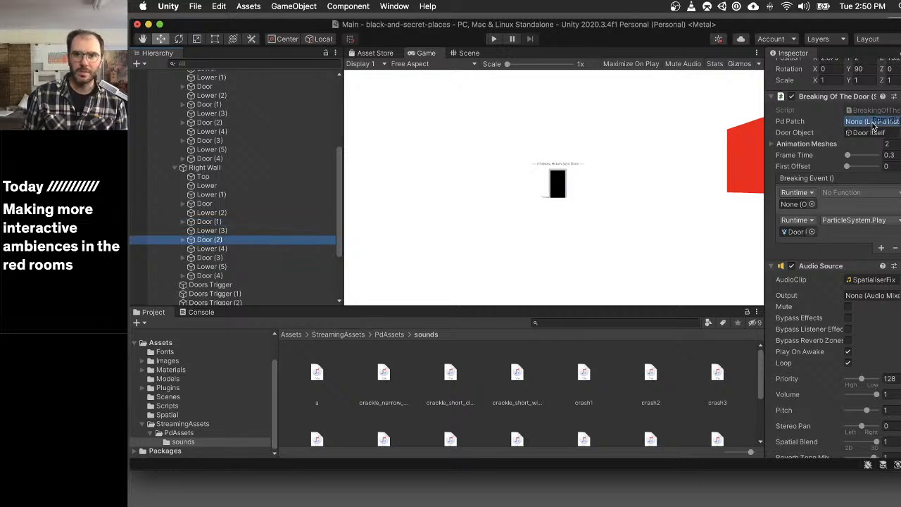
- Set the Pd Patch of the Right Wall's Door (3) and Door (4) to each door's own Lib Pd Instance
click(235, 258)
drag(190, 262, 855, 124)
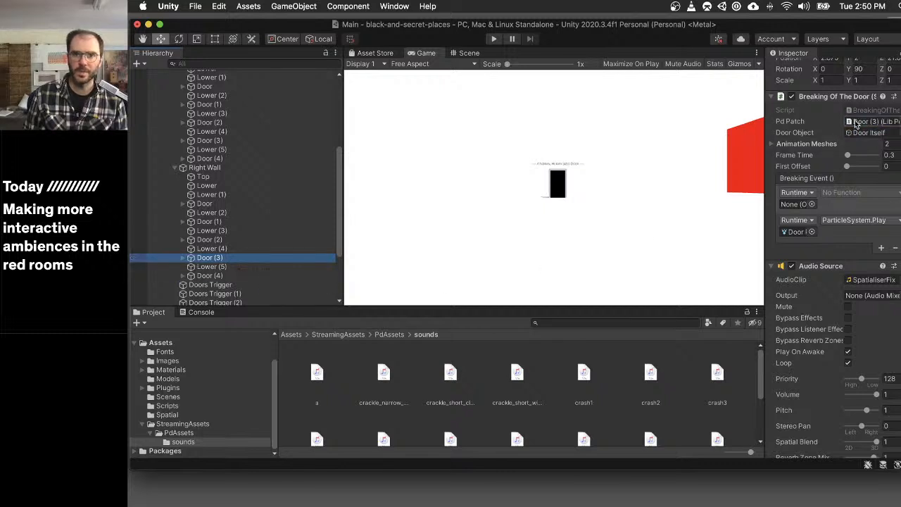
click(223, 275)
drag(192, 278, 857, 139)
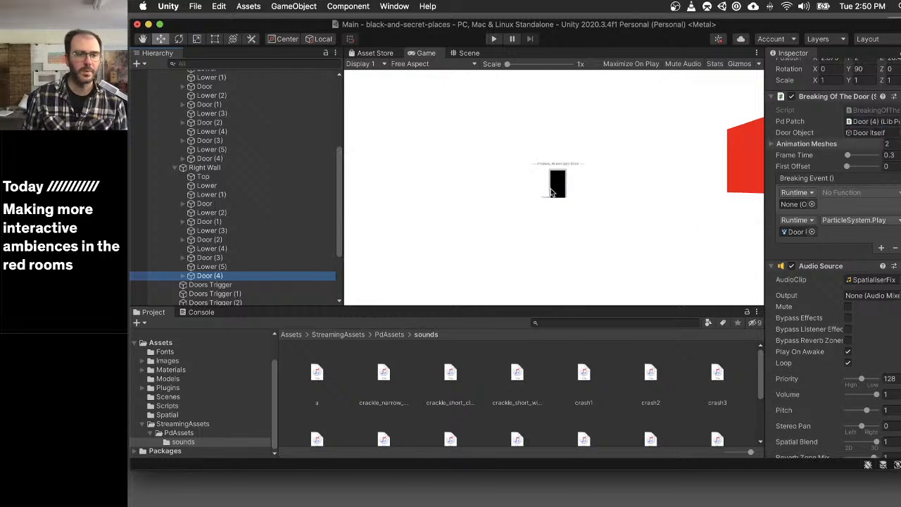
scroll(198, 192, down, 5)
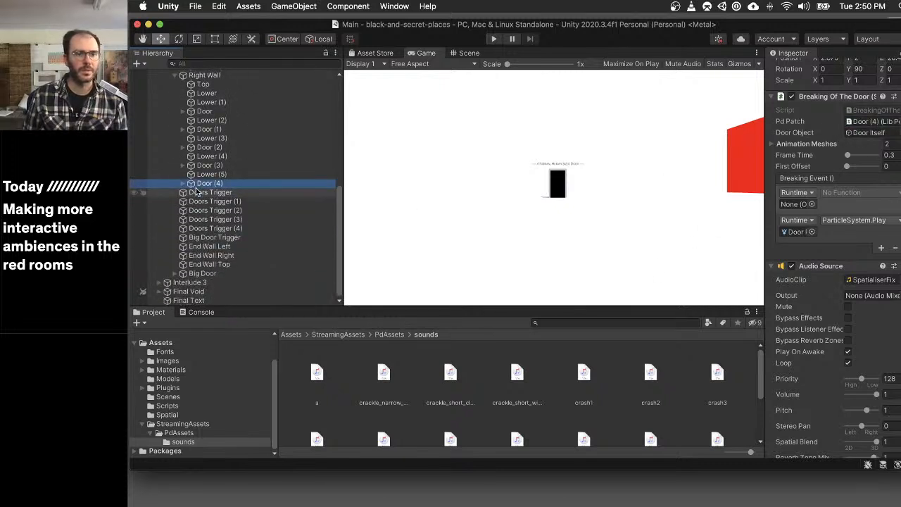
- Review the Right Wall Door (4) components and collapse the Right Wall, Left Wall and Corridor groups under Void 3
scroll(812, 257, down, 10)
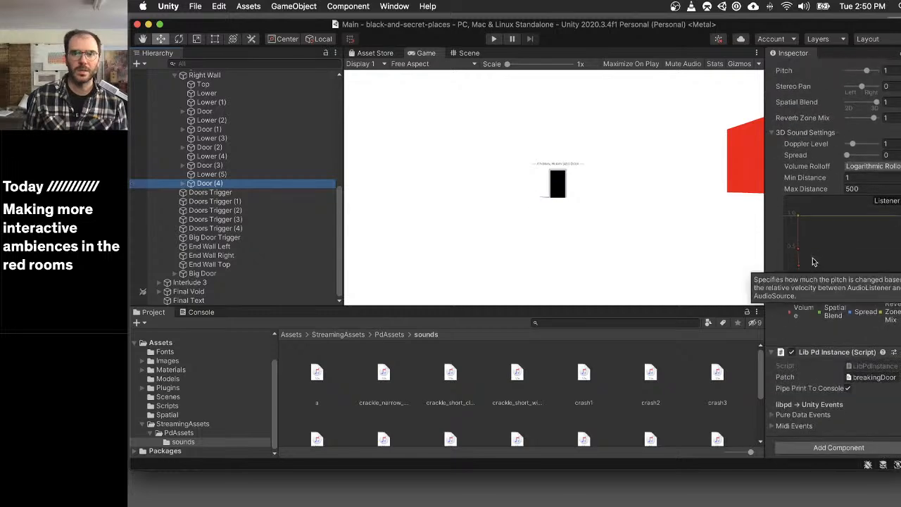
scroll(812, 259, up, 12)
scroll(180, 169, up, 3)
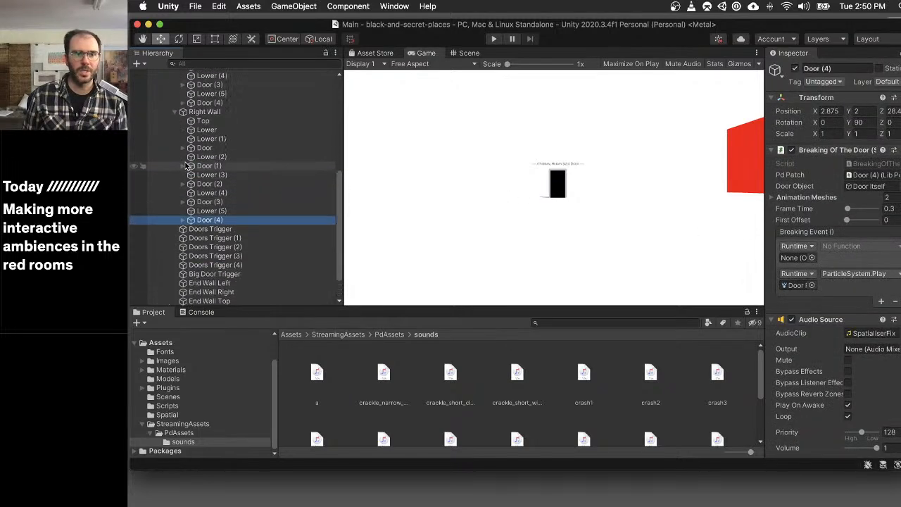
click(181, 132)
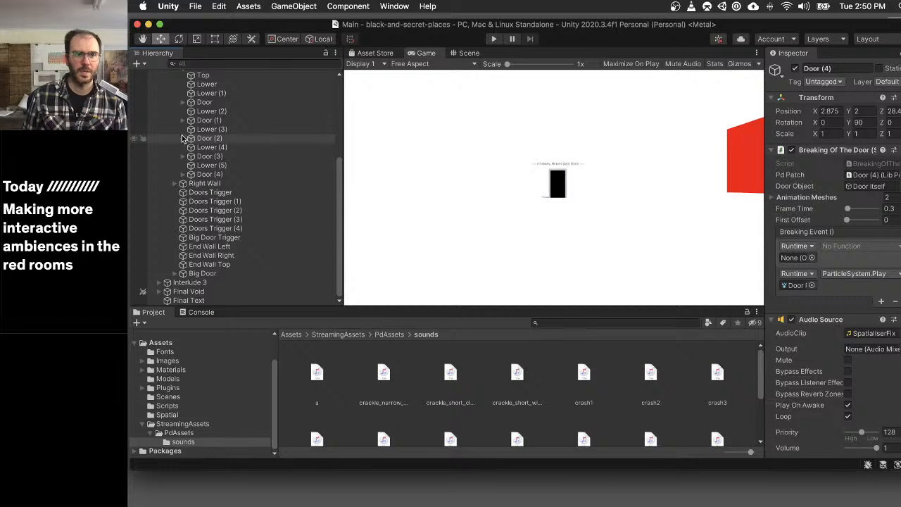
scroll(177, 154, up, 6)
click(175, 167)
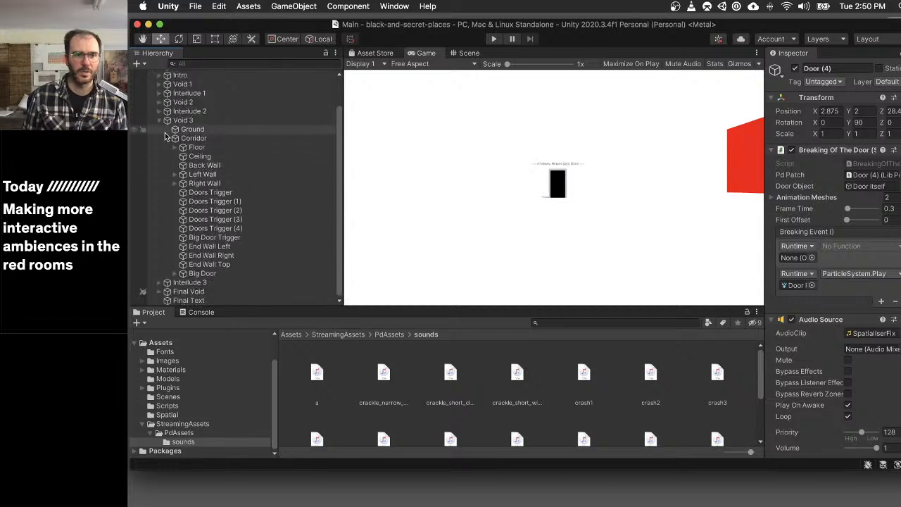
scroll(183, 161, up, 3)
click(167, 173)
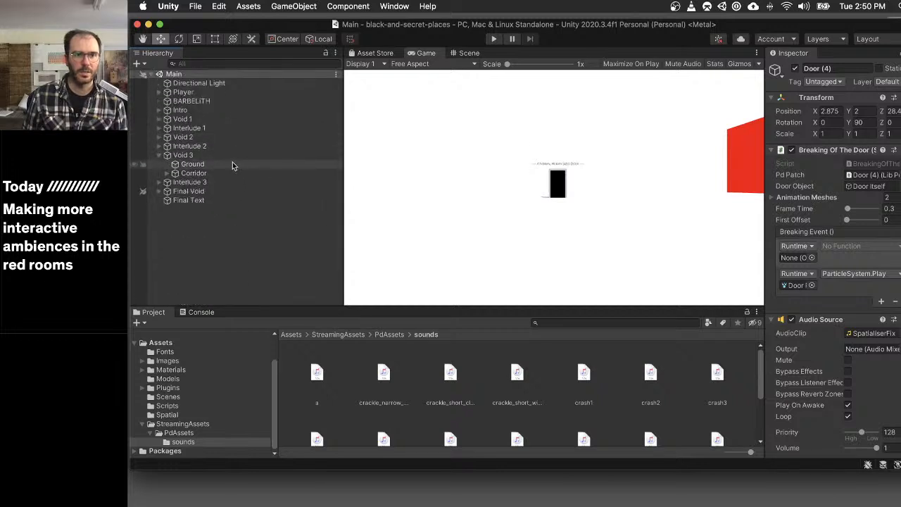
- Duplicate Void 2's ambientSound (1) object and move the copy into Void 3
click(221, 156)
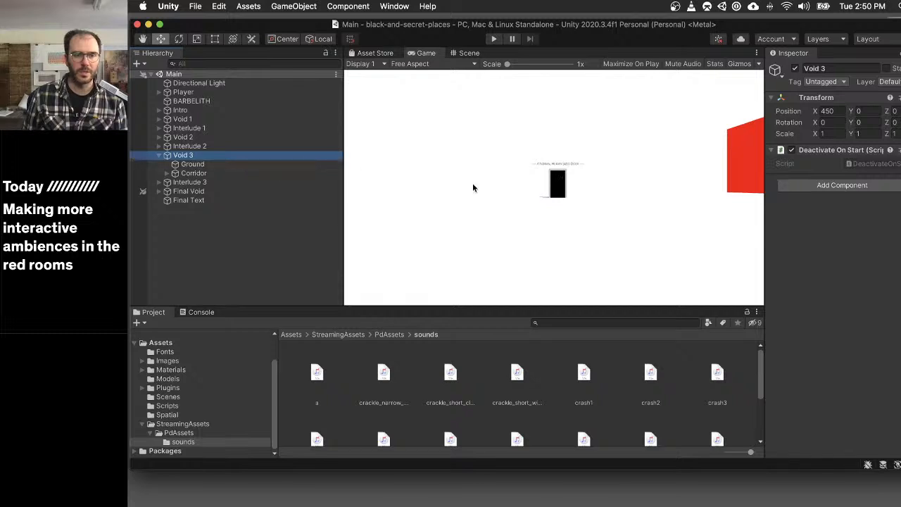
click(159, 137)
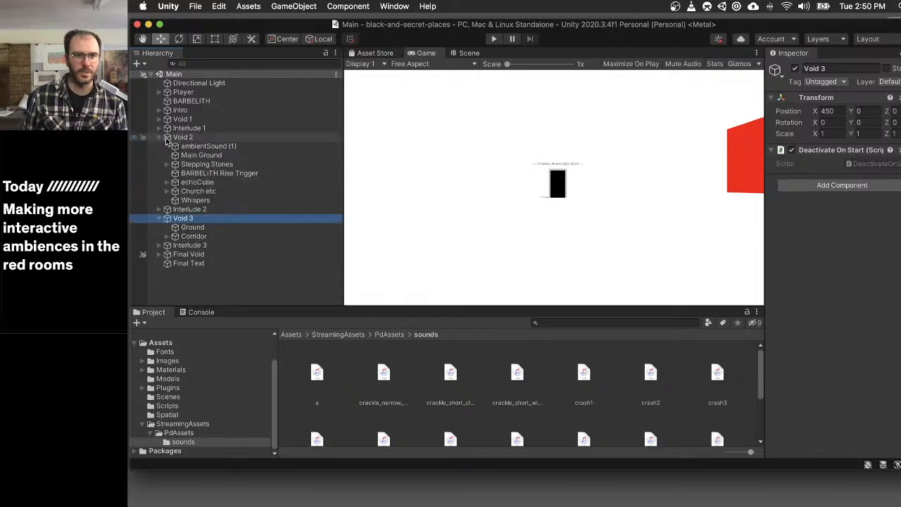
click(206, 146)
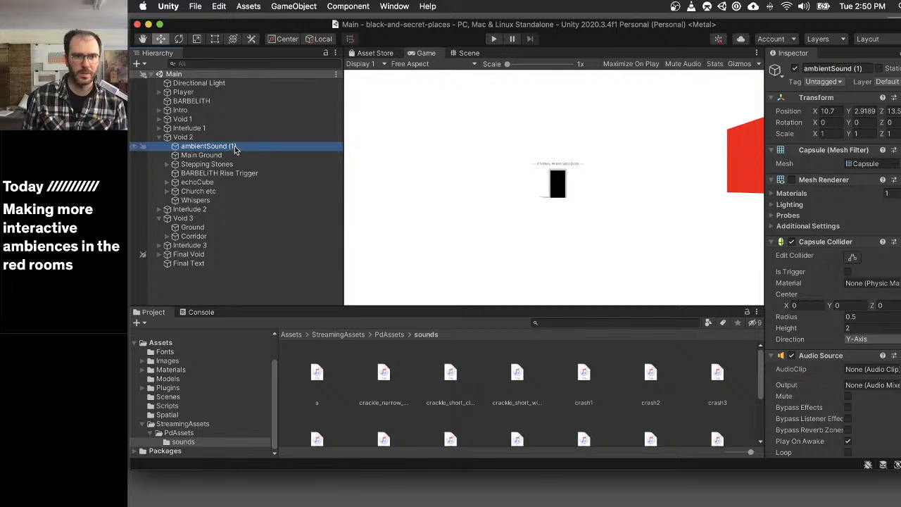
key(super+d)
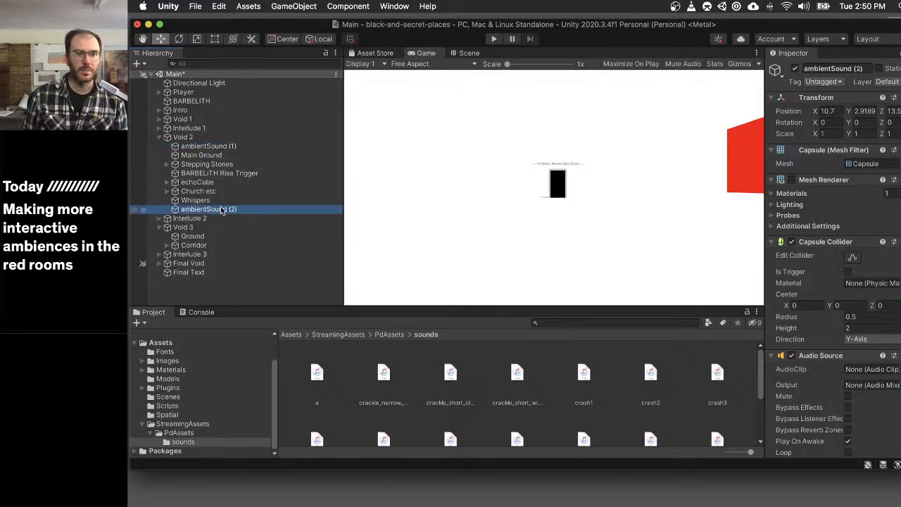
drag(225, 209, 192, 228)
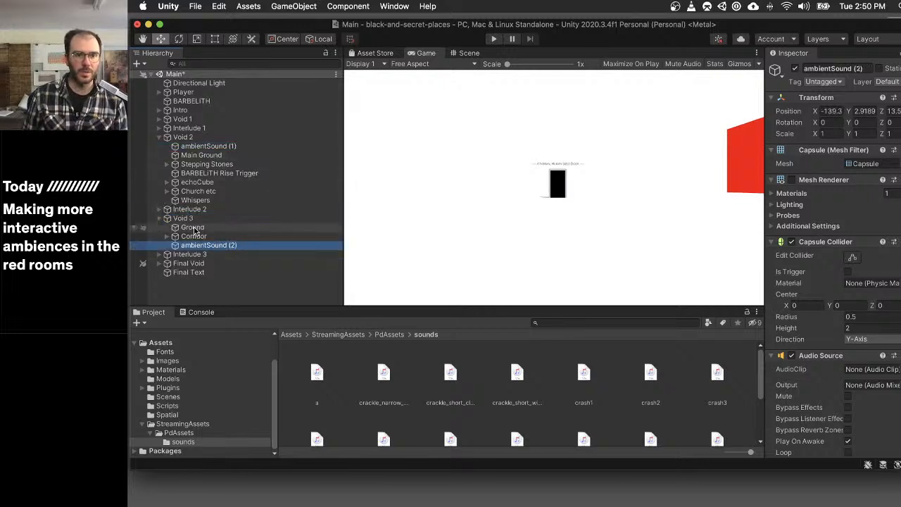
- Check which Pd patch Void 3's ambientSound (2) uses and look through the patches in the PdAssets folder
scroll(879, 306, down, 5)
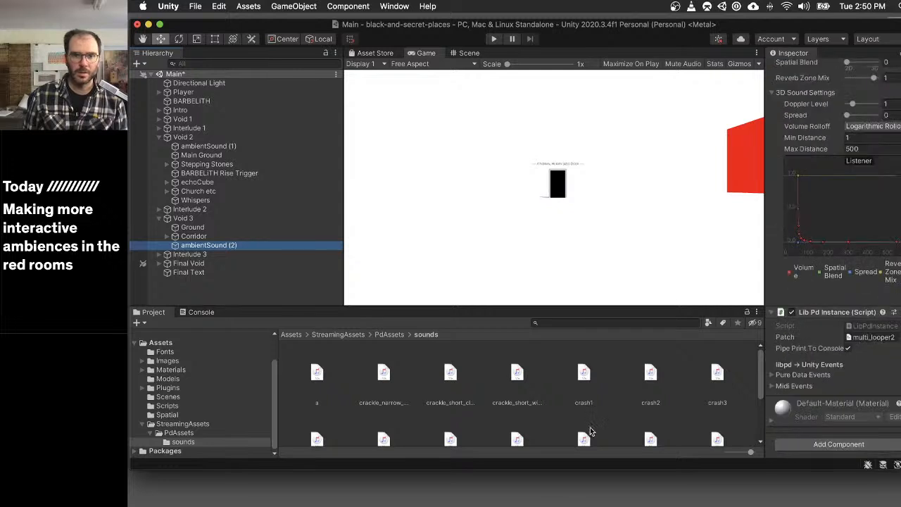
scroll(590, 431, down, 2)
click(185, 441)
click(179, 432)
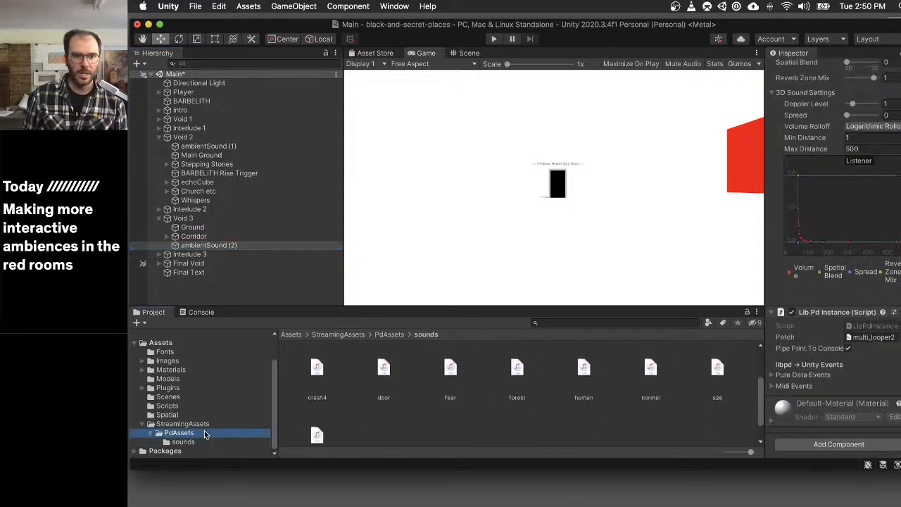
scroll(584, 383, down, 1)
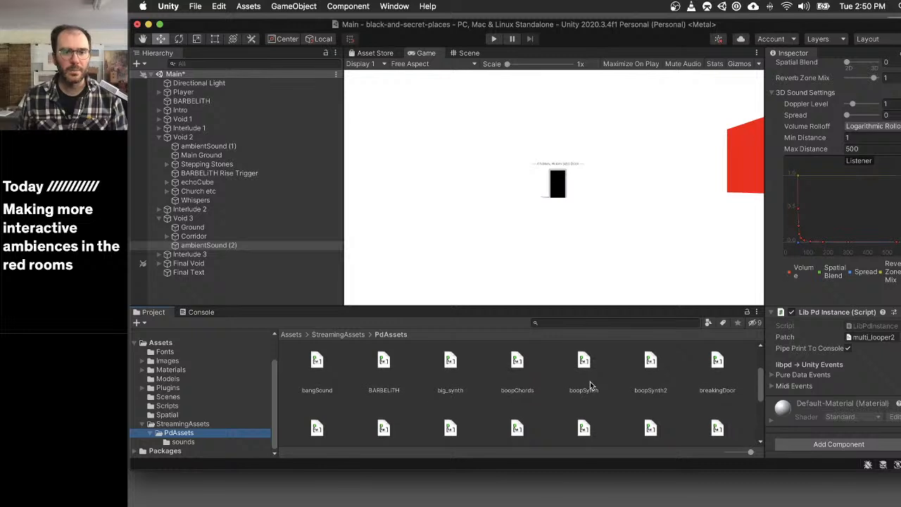
scroll(422, 372, up, 4)
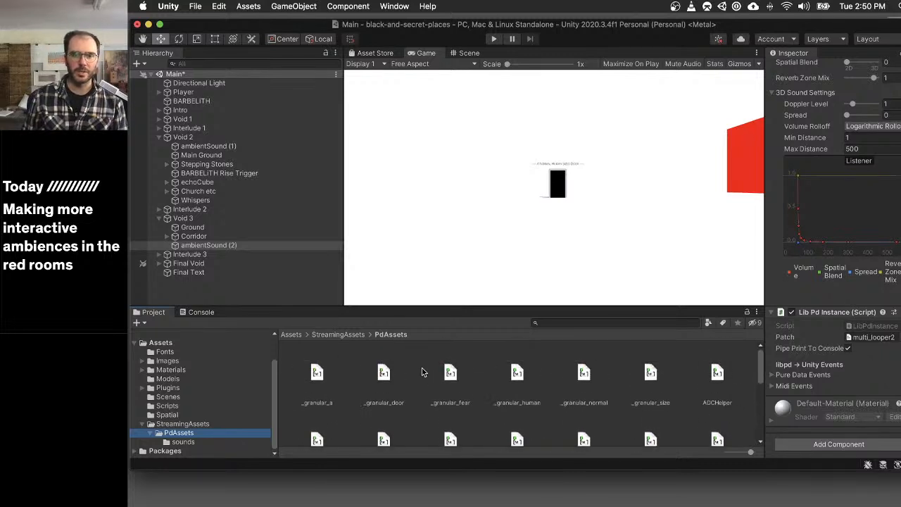
scroll(426, 374, down, 2)
scroll(426, 373, up, 3)
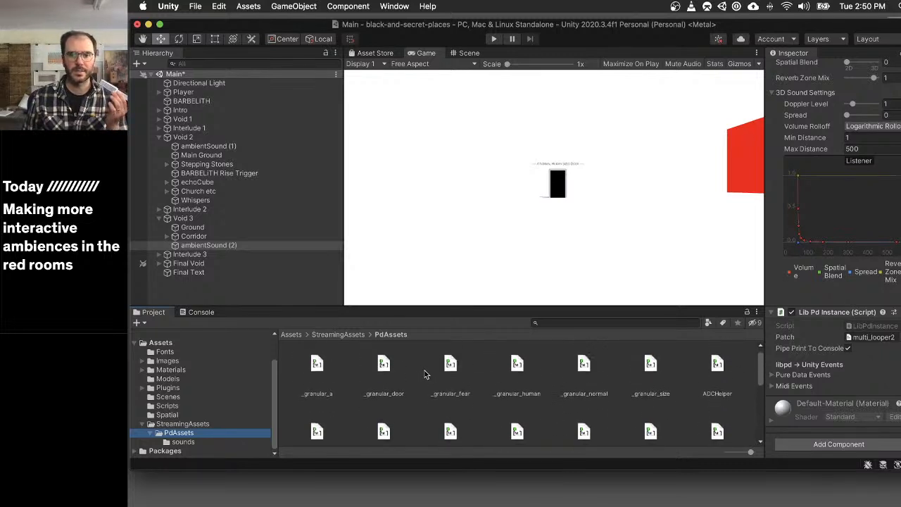
scroll(338, 379, down, 6)
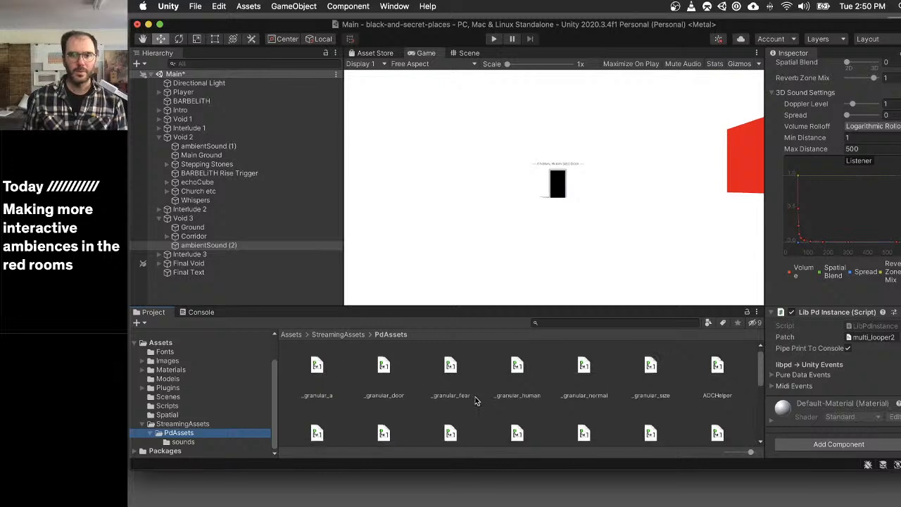
scroll(423, 387, down, 4)
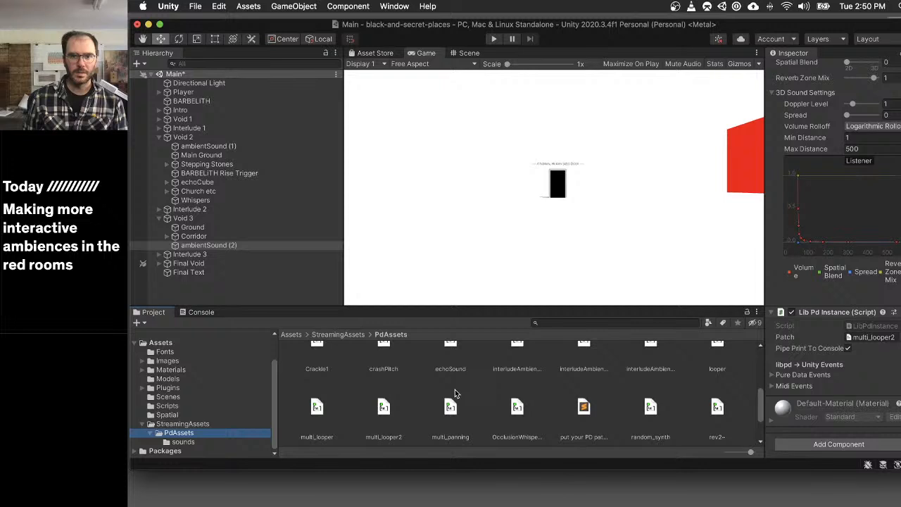
scroll(454, 389, up, 1)
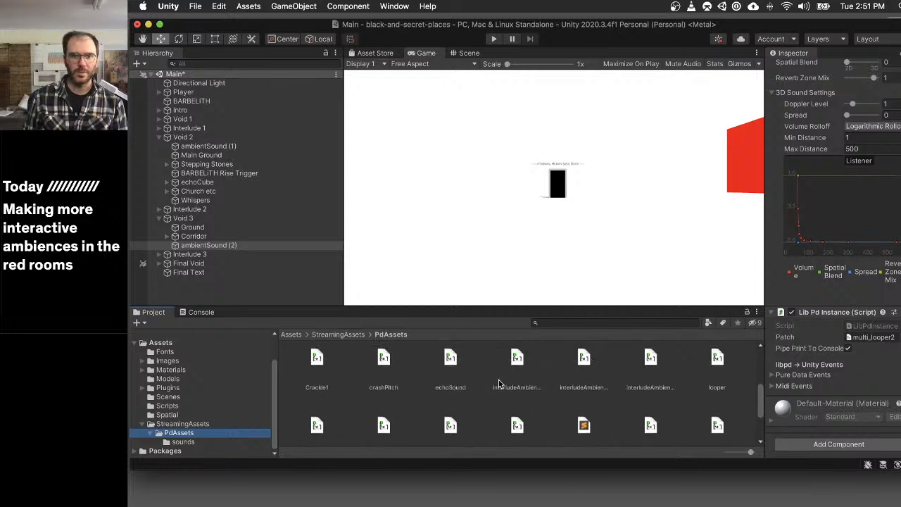
scroll(498, 383, down, 2)
scroll(498, 383, up, 1)
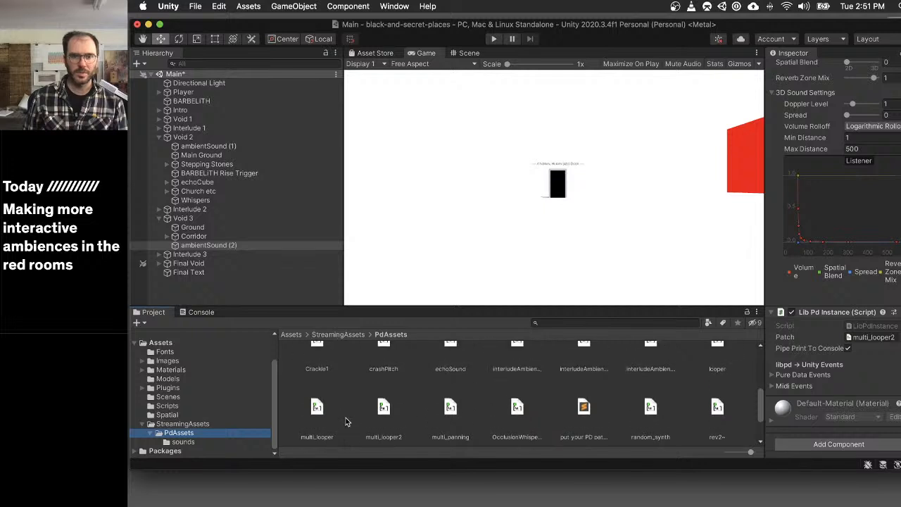
- Duplicate the multi_looper2 patch in PdAssets and rename the copy multi_looper3
click(387, 415)
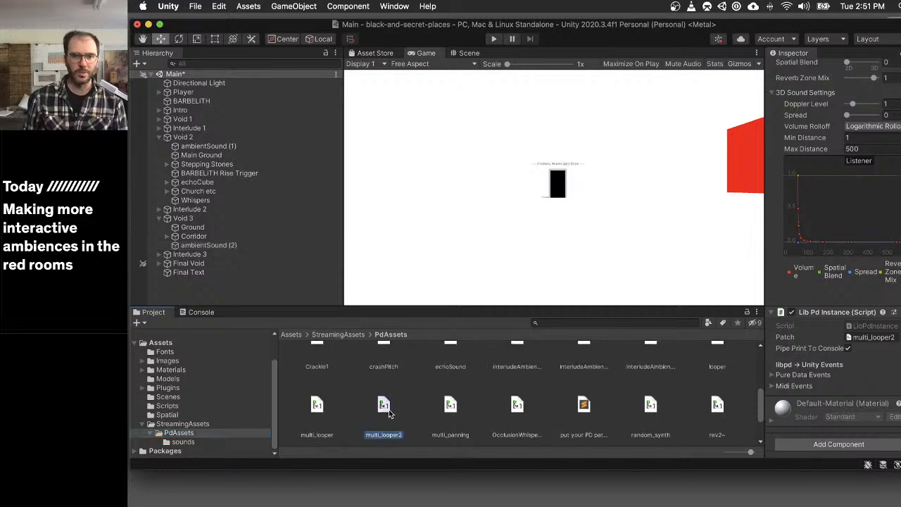
key(super+d)
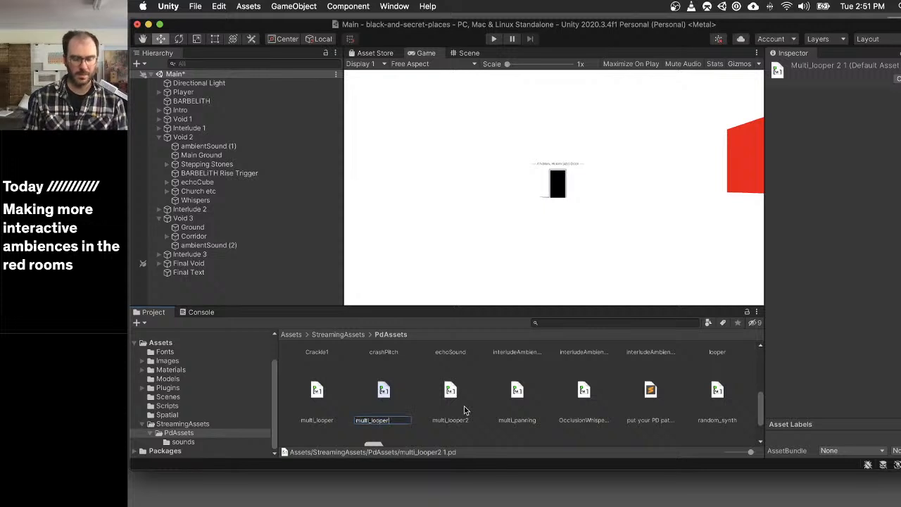
text(3)
key(Return)
- Set the Lib Pd Instance patch of Void 3's ambientSound (2) to multi_looper3 and open that patch in Pd
click(233, 245)
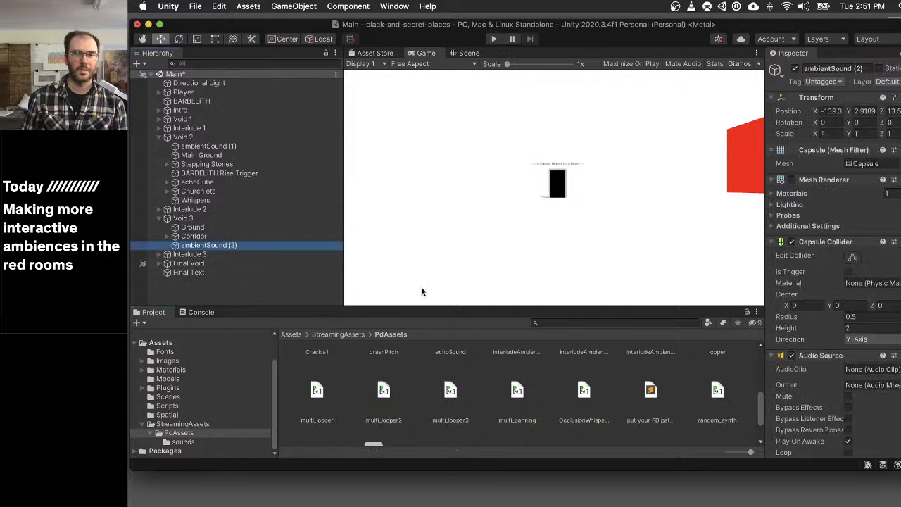
scroll(831, 296, down, 10)
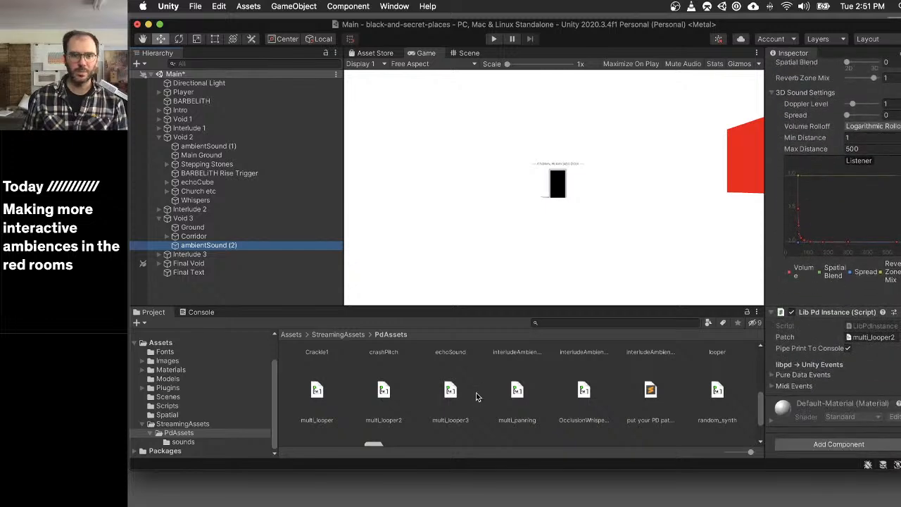
drag(454, 397, 881, 340)
click(450, 391)
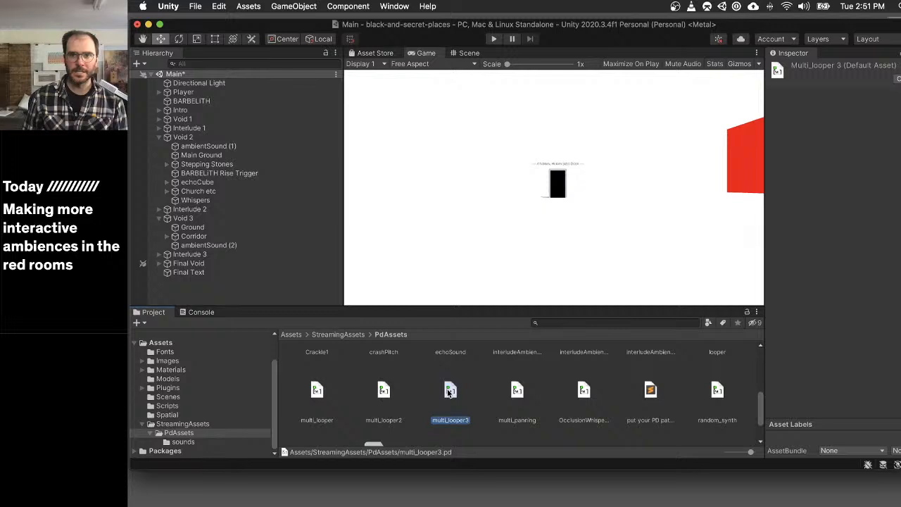
double_click(450, 391)
- Examine the full file names of the three crackle recordings in the PdAssets sounds folder
click(205, 442)
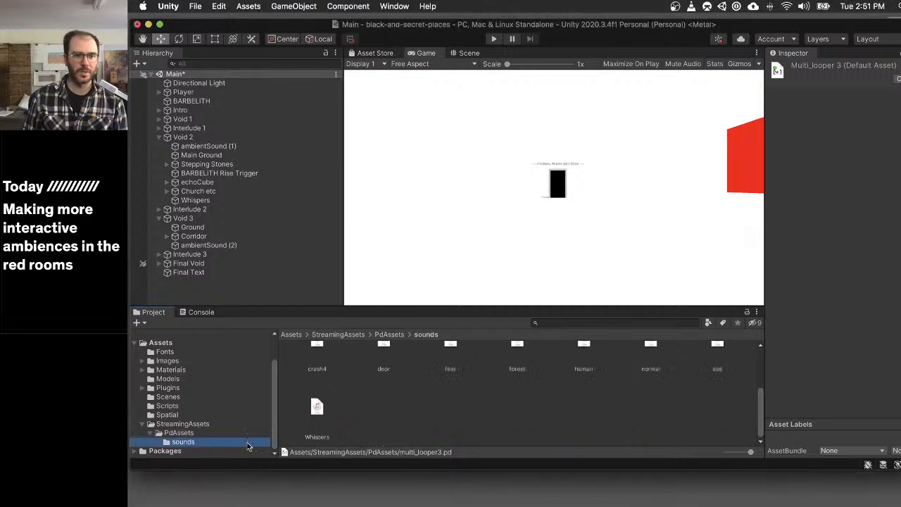
scroll(440, 372, up, 3)
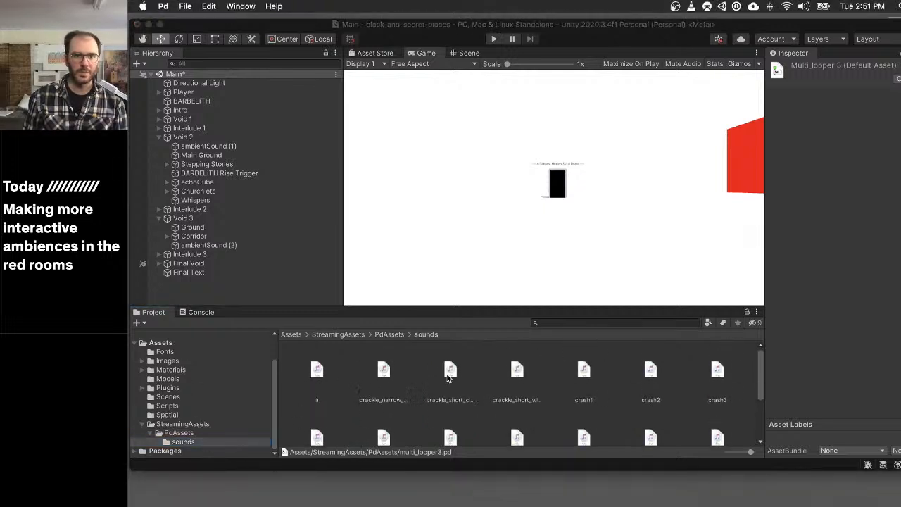
click(389, 374)
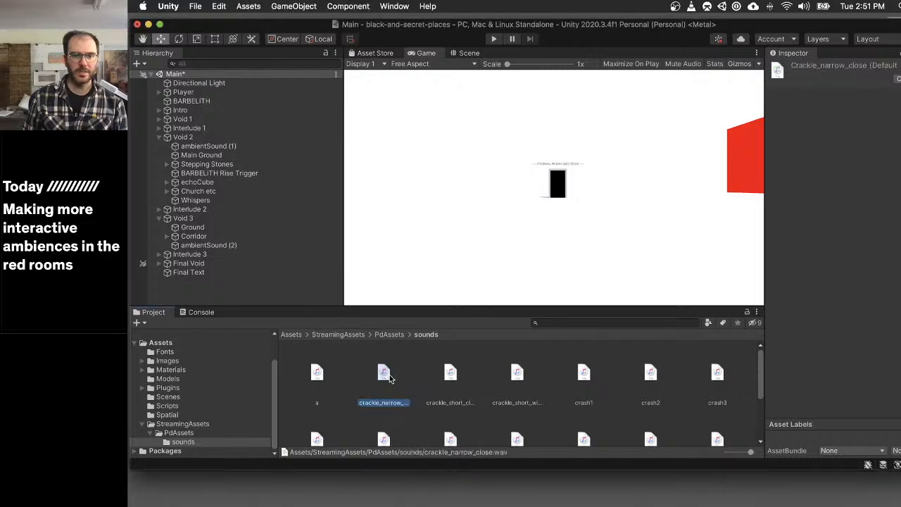
click(452, 373)
click(518, 375)
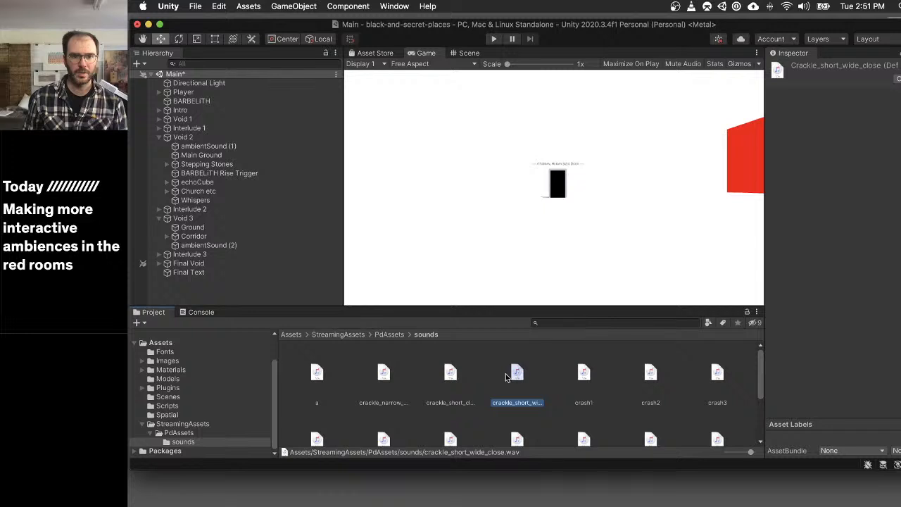
click(448, 373)
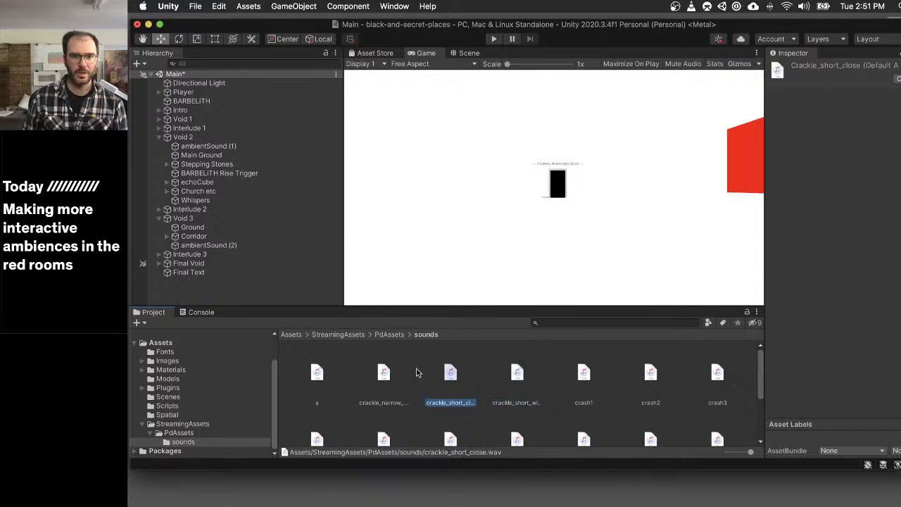
click(513, 382)
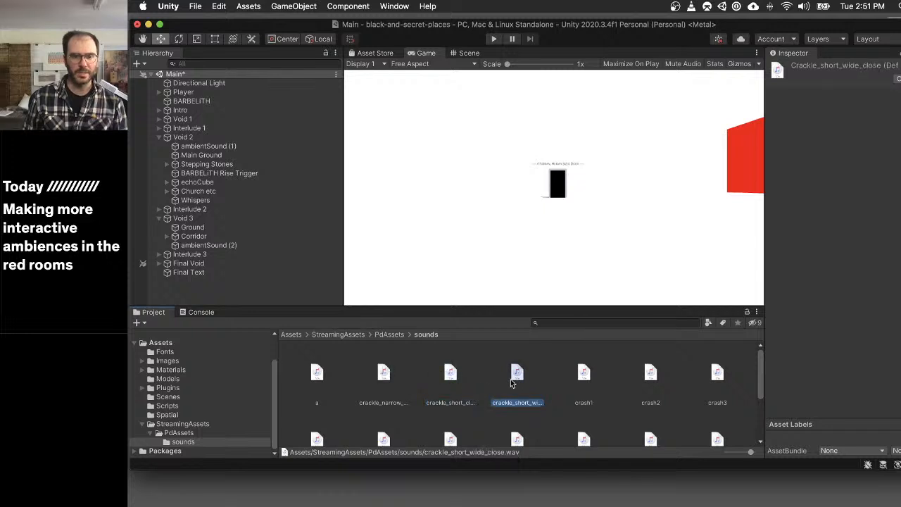
- Switch to multi_looper3.pd in Pd, duplicate the looper 0.18 forest object beside the original and open the copy's text for editing
key(super+Tab)
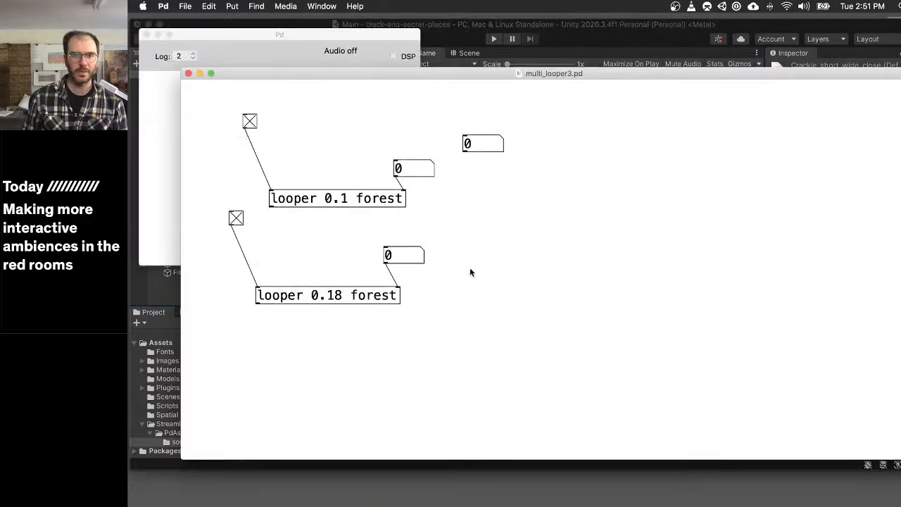
key(super+e)
drag(424, 290, 488, 295)
key(super+d)
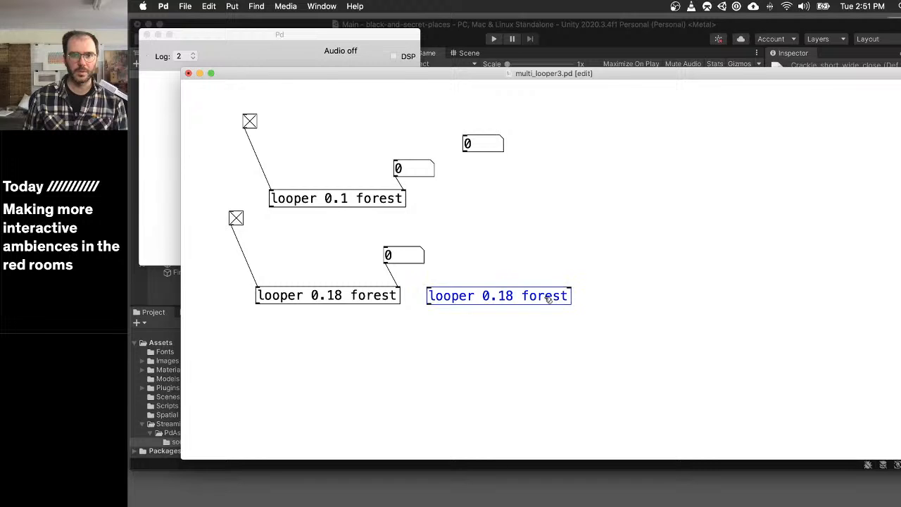
double_click(548, 299)
- Set Pd's audio output device to M4, choose another input device and accept the audio settings
key(super+comma)
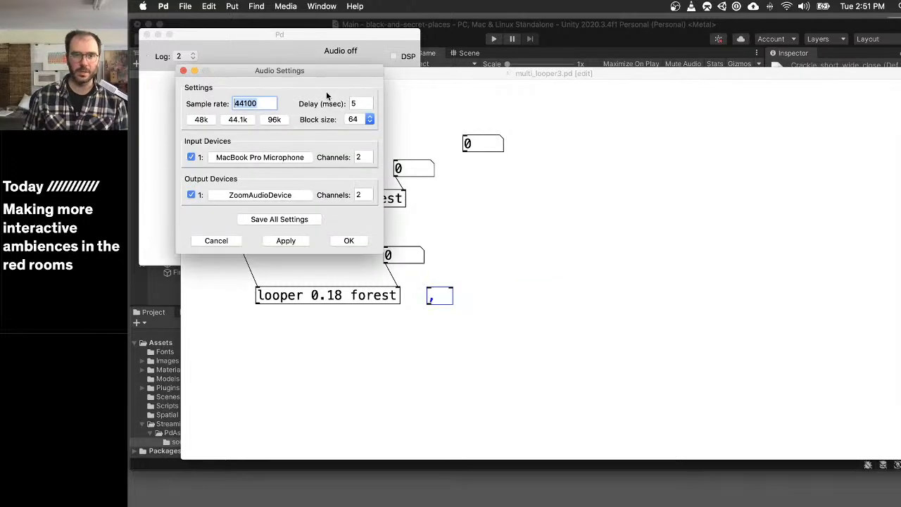
click(242, 195)
click(282, 284)
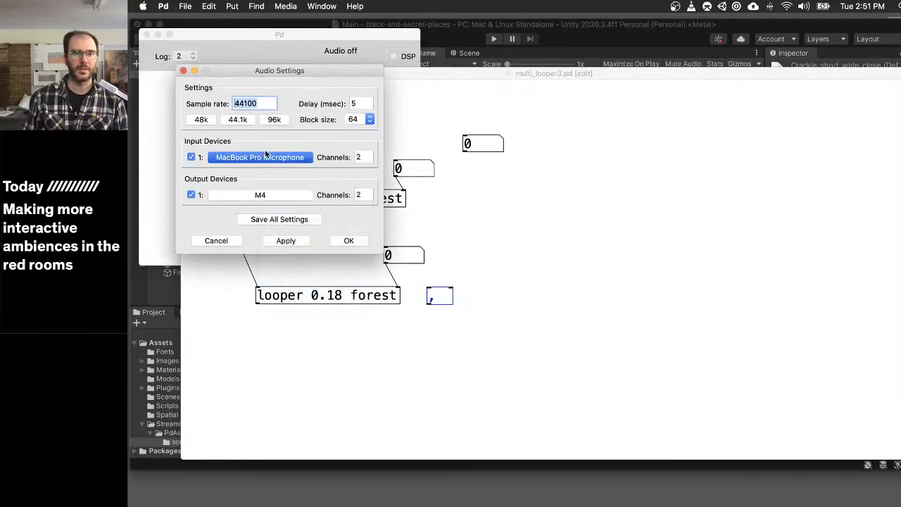
click(260, 157)
click(331, 258)
click(347, 240)
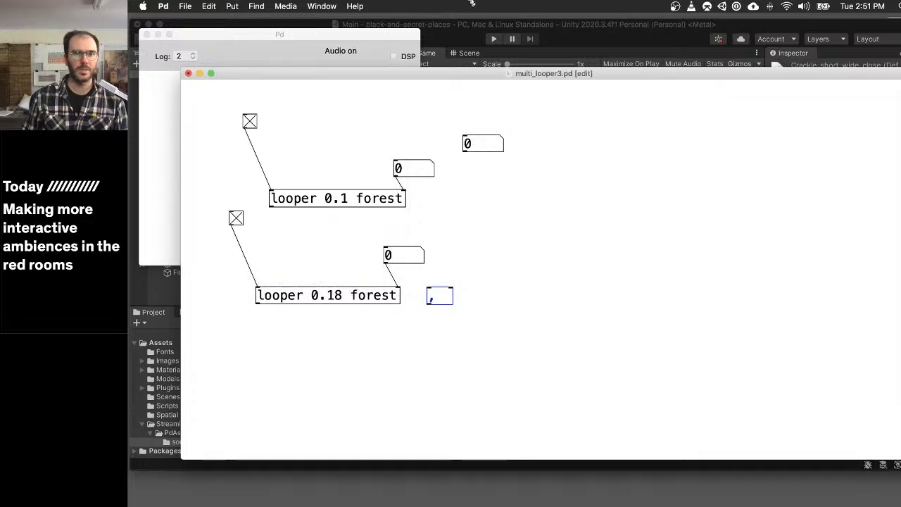
- Turn on DSP in the Pd console and stop playback of the two forest loopers
click(394, 58)
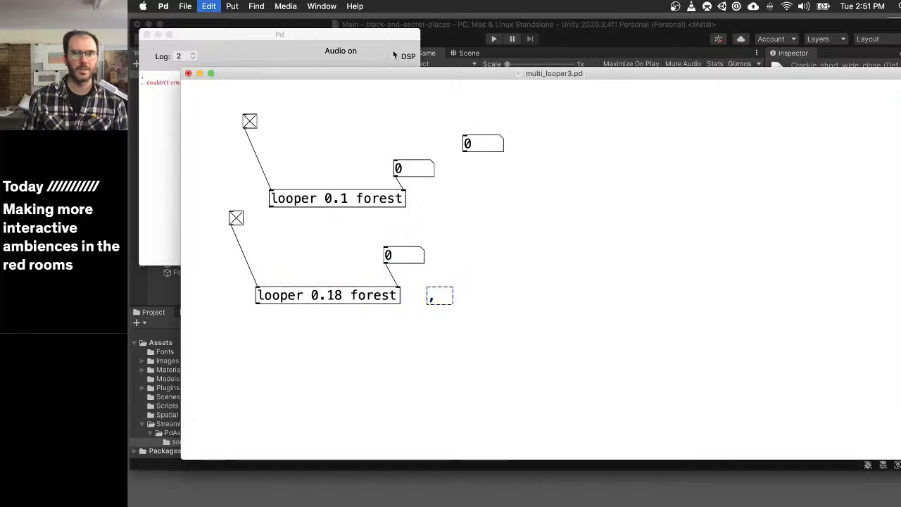
click(537, 265)
click(249, 122)
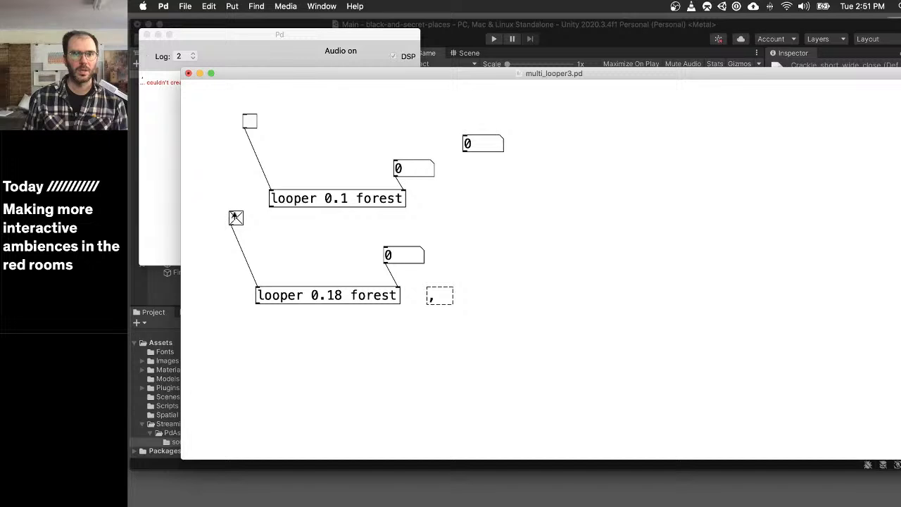
- Rewrite the broken object beside the looper 0.18 forest object as looper .2 crackle_short_wide_close, checking the sound file's name in Unity
key(super+e)
double_click(443, 299)
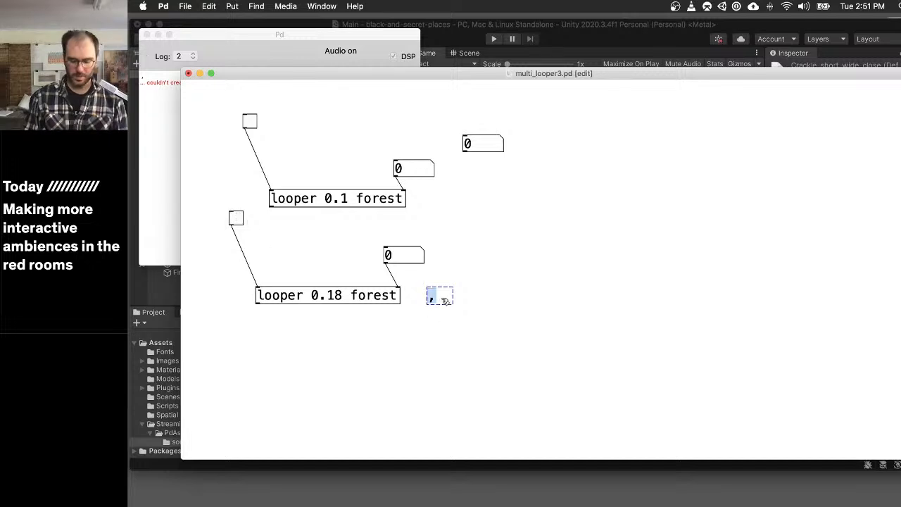
text(looper .2)
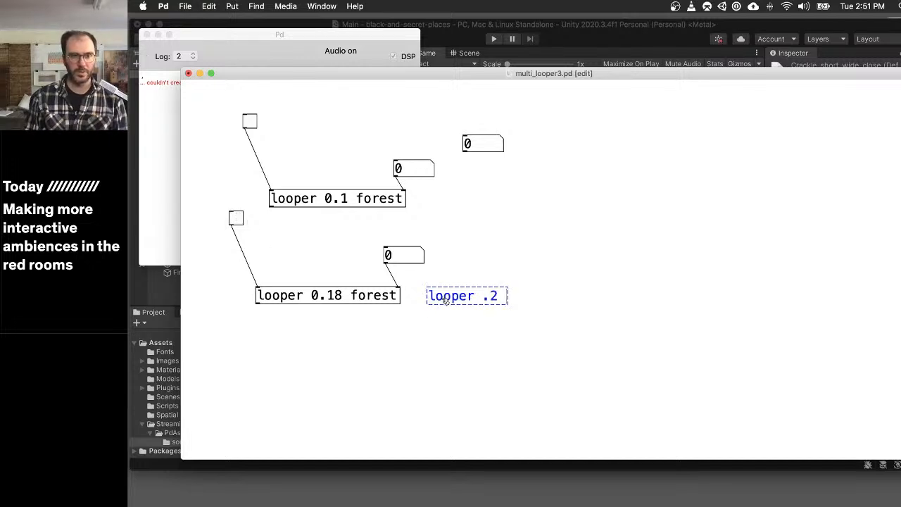
text( crack_)
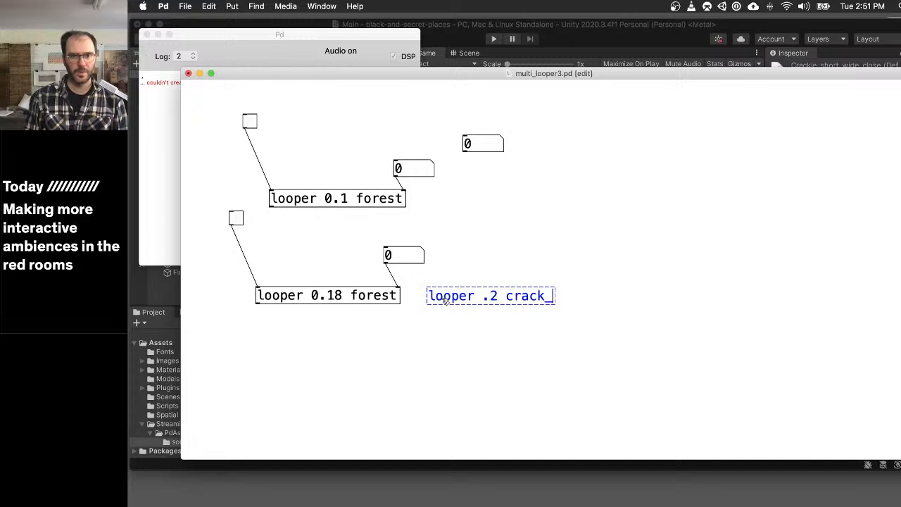
key(BackSpace)
text(le)
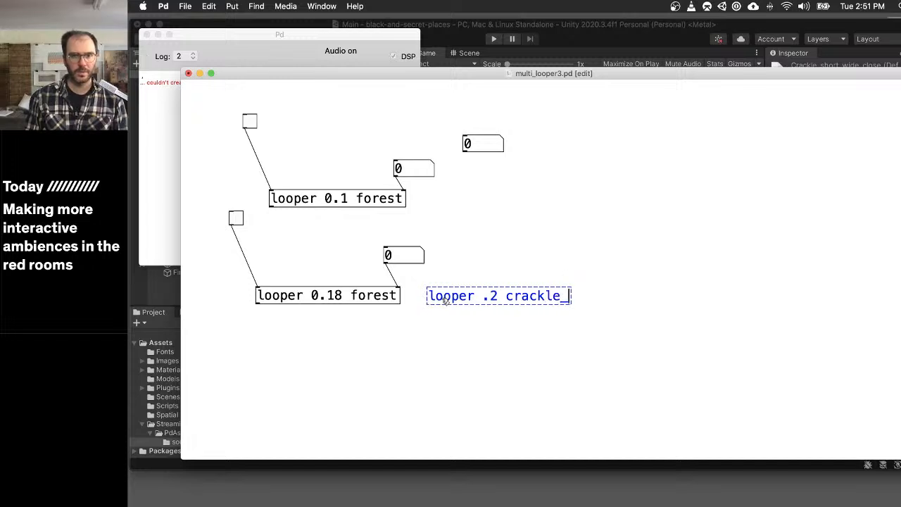
text(_)
key(super+Tab)
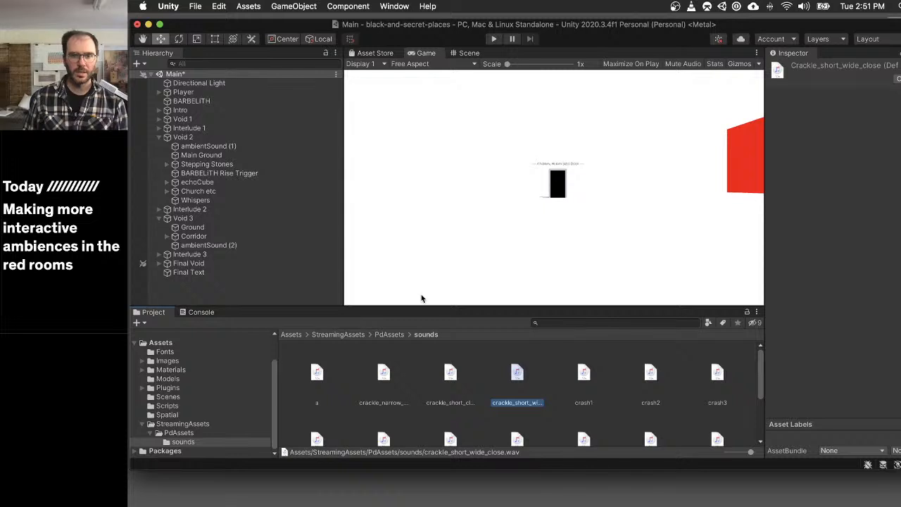
key(super+Tab)
text(shor)
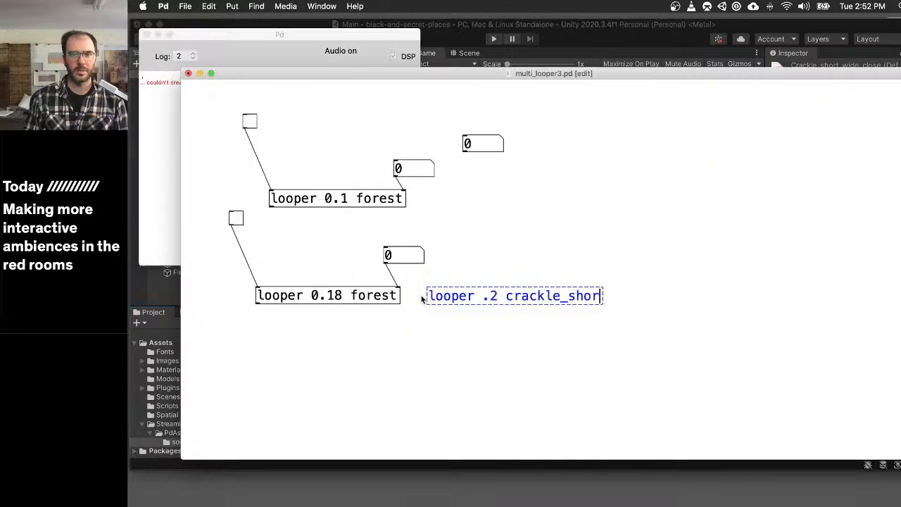
text(t_wide_close)
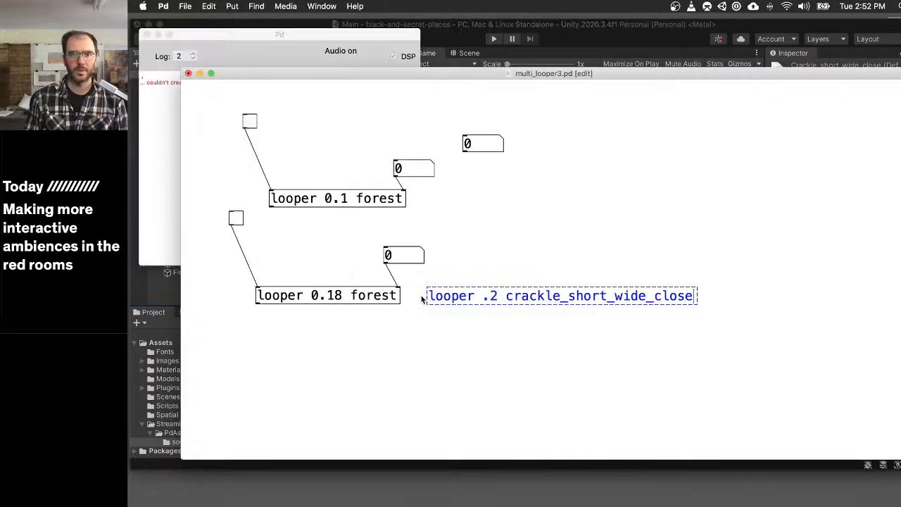
click(491, 239)
- Leave edit mode and briefly inspect the subpatch of the crackle_short_wide_close looper
key(super+e)
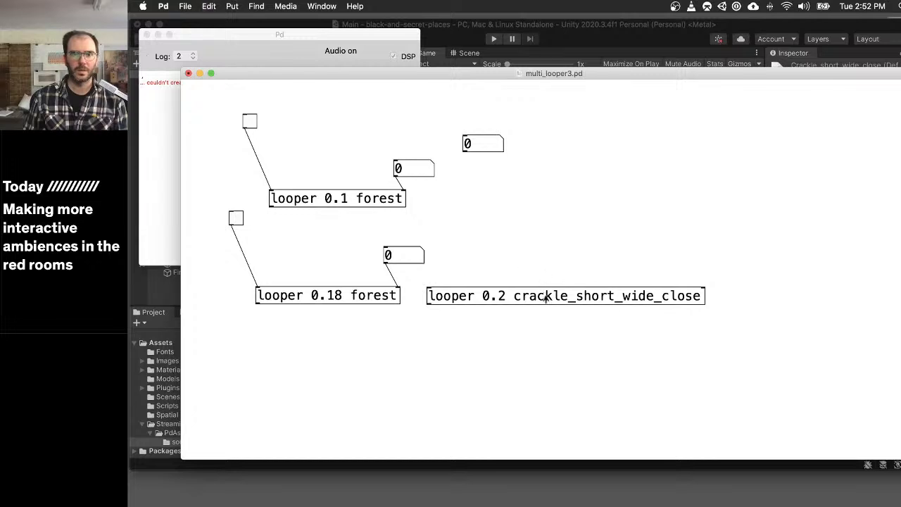
click(546, 295)
key(super+w)
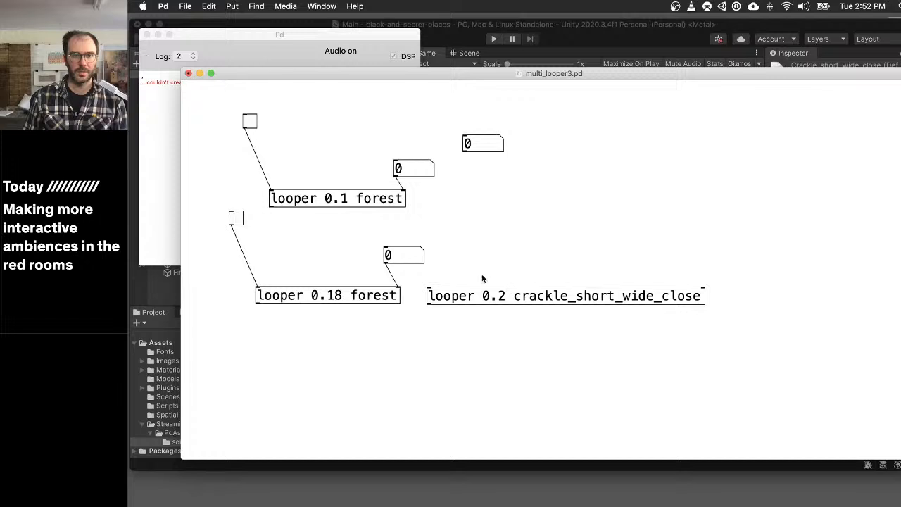
- Add a toggle above the crackle looper, connect it to the play/stop inlet and switch it on
key(super+1)
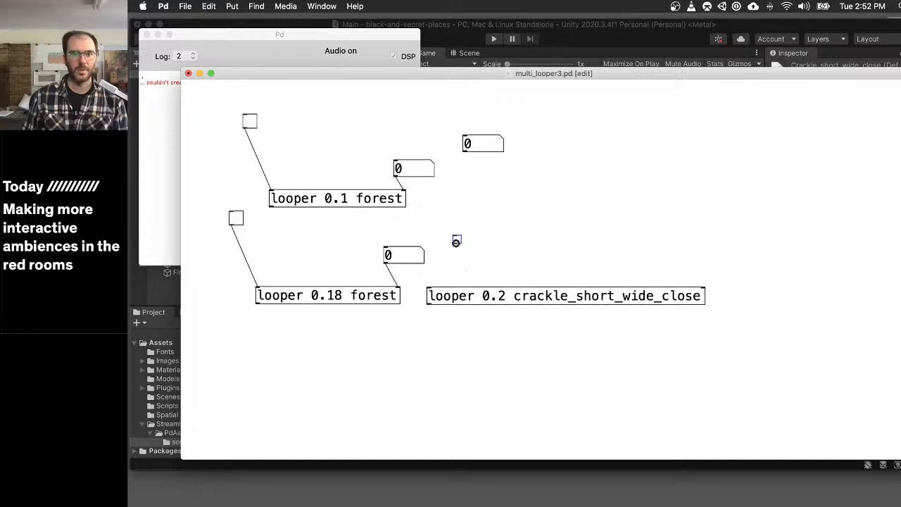
drag(456, 243, 429, 290)
key(super+e)
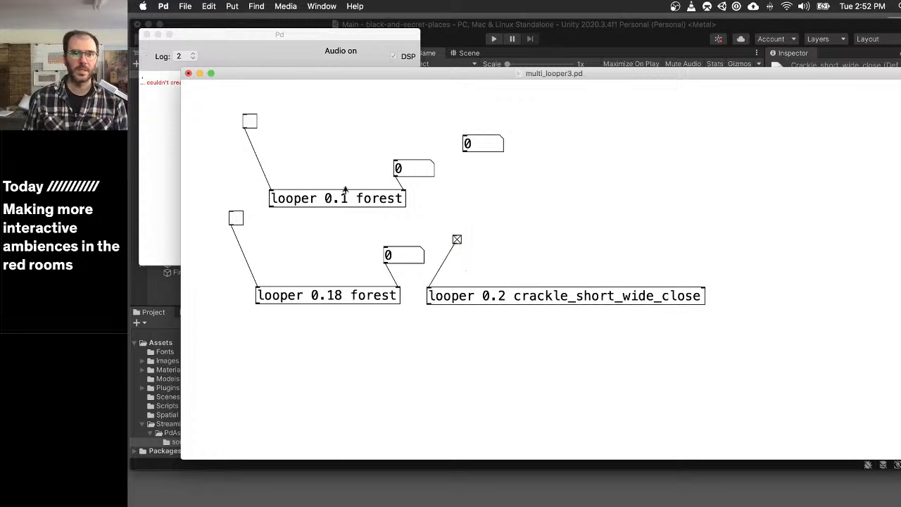
- Inspect the crackle looper's subpatch and the Pd console, and return to multi_looper3.pd
click(543, 291)
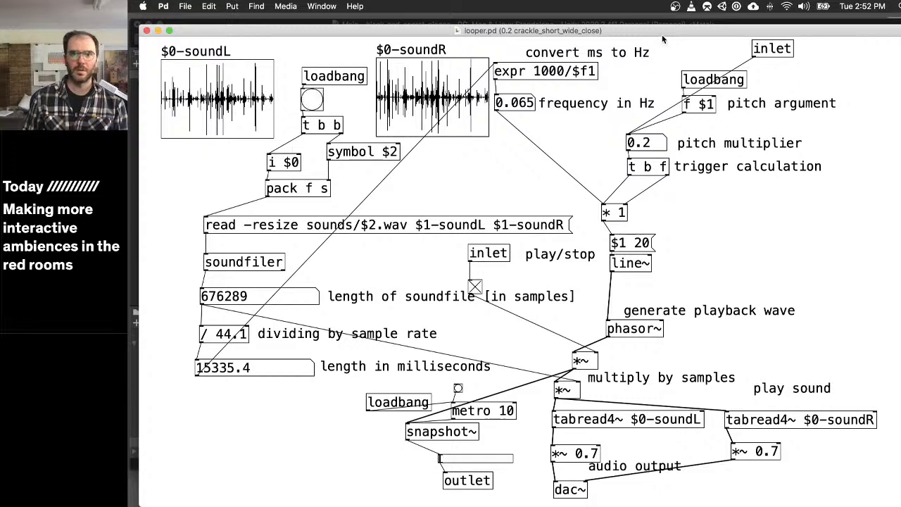
mouse_move(661, 35)
mouse_down()
mouse_move(699, 33)
mouse_move(688, 171)
mouse_move(671, 19)
mouse_up()
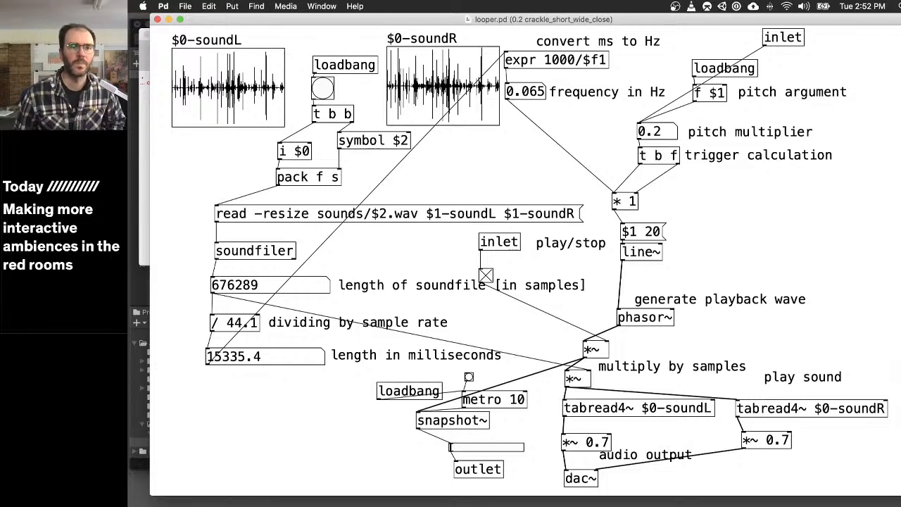
click(146, 183)
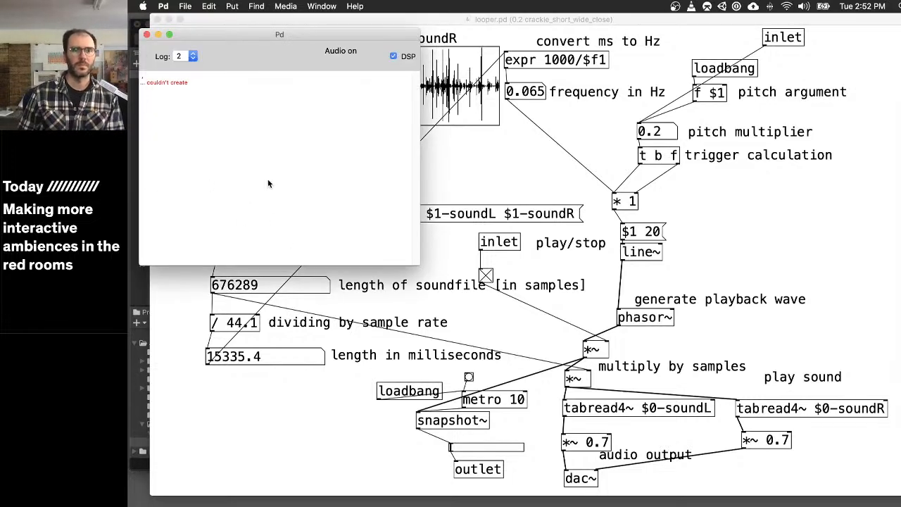
key(super+grave)
key(super+grave)
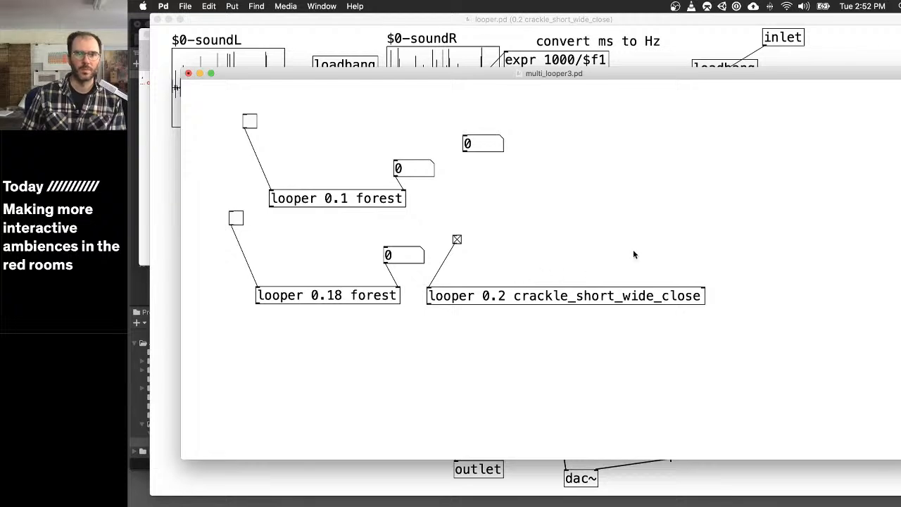
- Add a number box above the crackle looper, connect it to the pitch inlet and set it to 0.59
key(super+e)
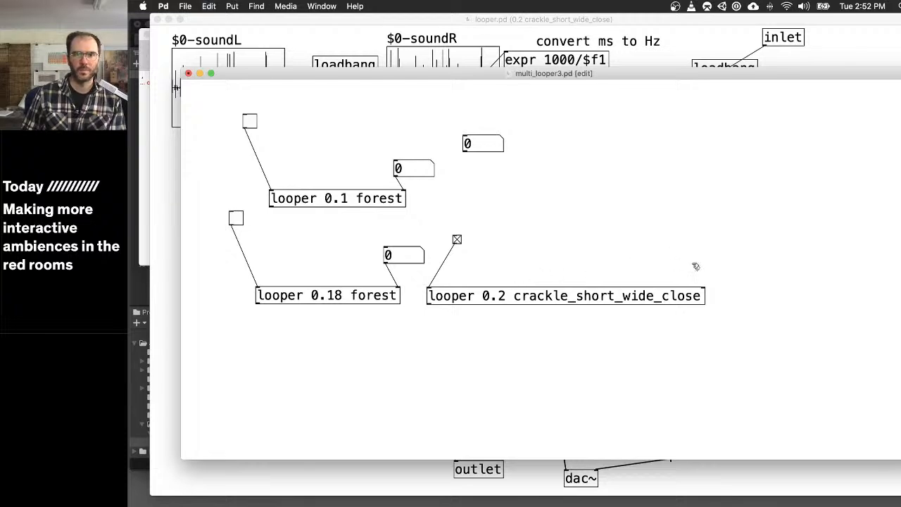
key(super+3)
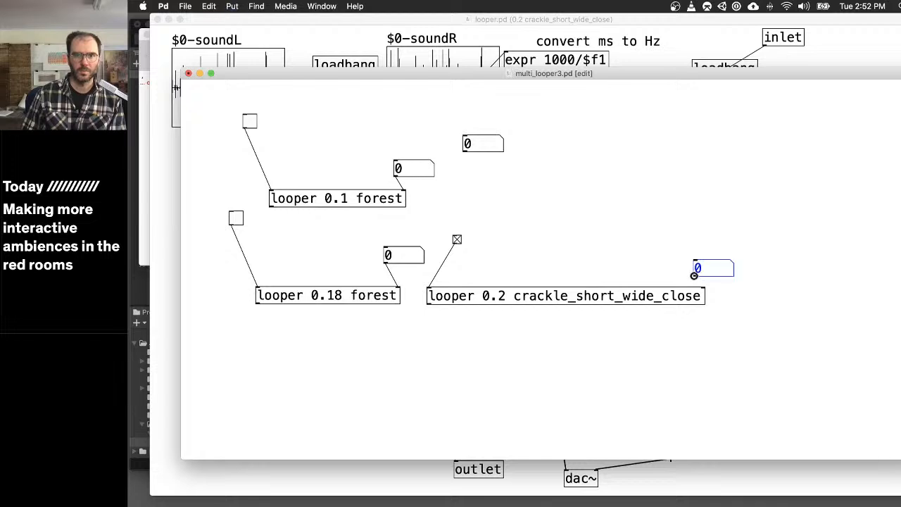
drag(695, 276, 730, 240)
key(super+e)
- Check the pitch multiplier inside the crackle looper's subpatch, close it and save multi_looper3.pd
click(556, 298)
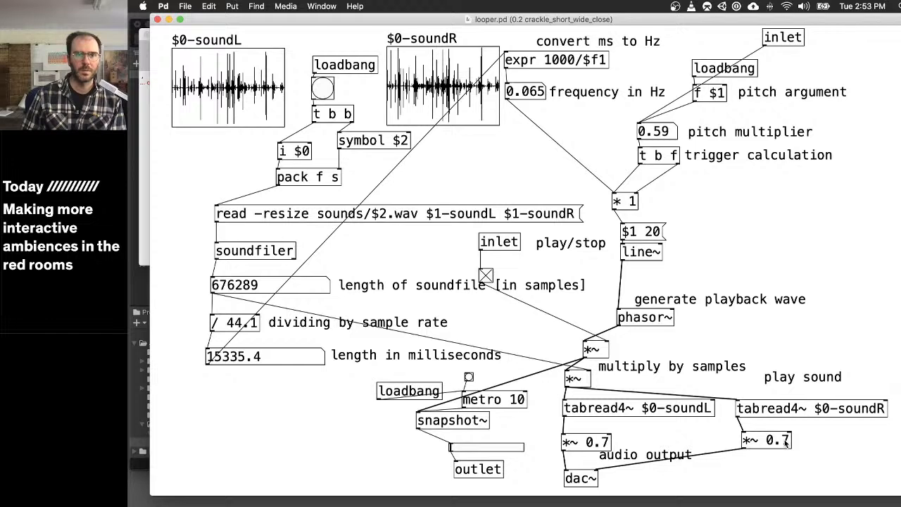
key(super+w)
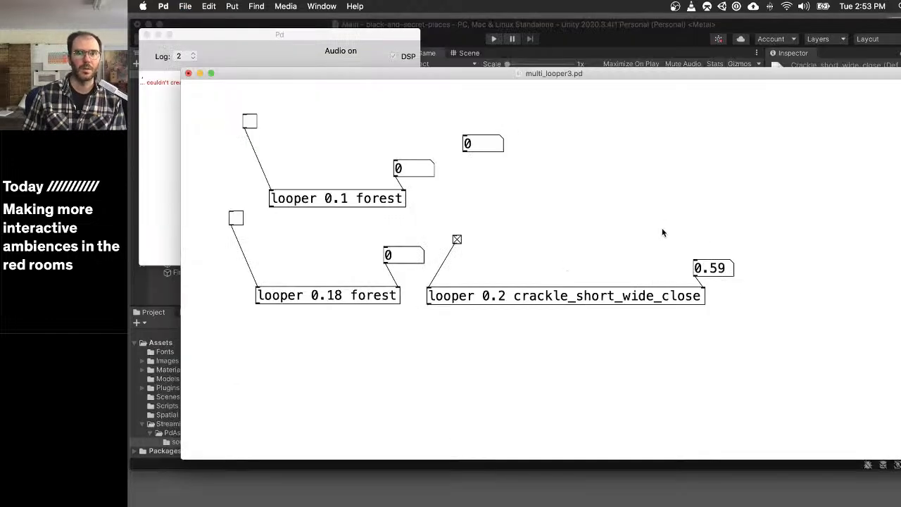
key(super+s)
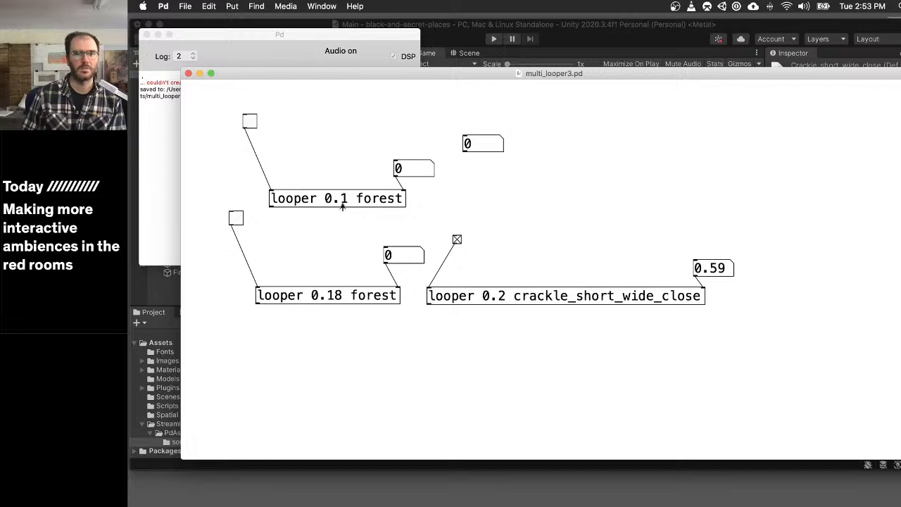
- Lower the crackle looper's pitch number box to 0.16 and inspect playback in its subpatch
shift+drag(715, 271, 721, 295)
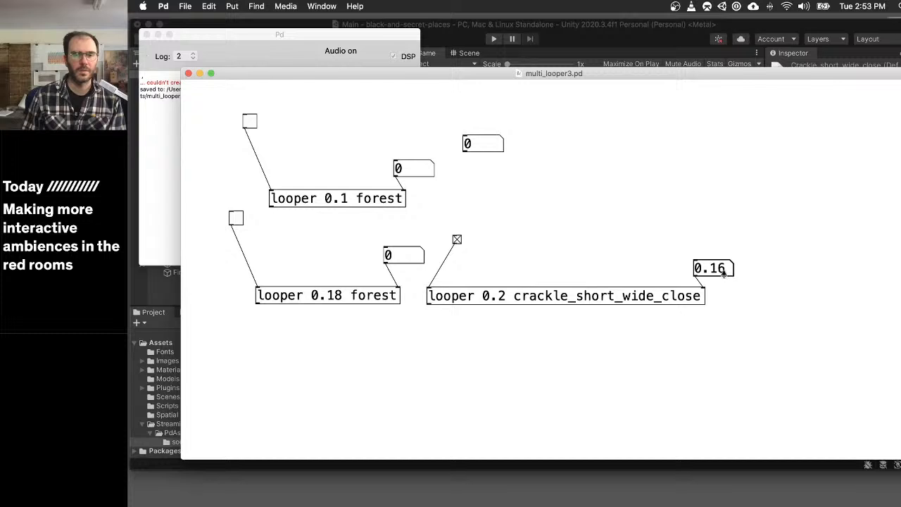
click(581, 296)
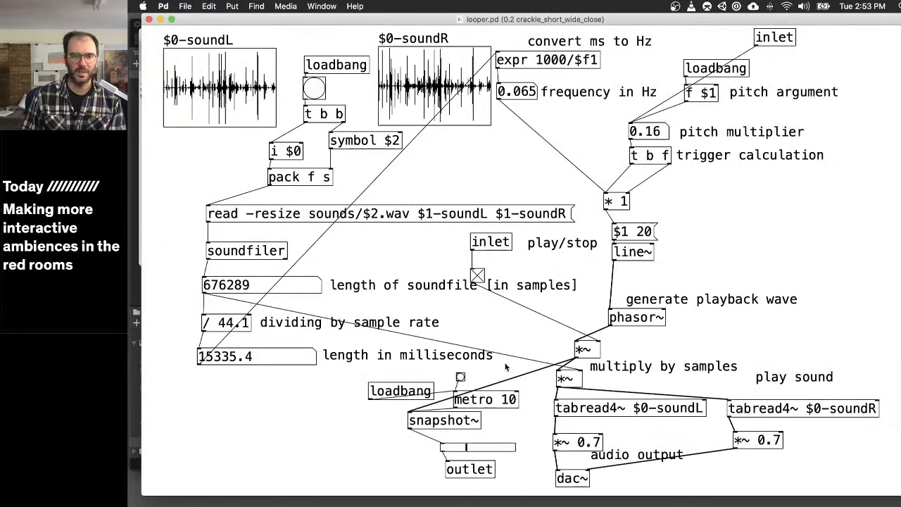
key(super+e)
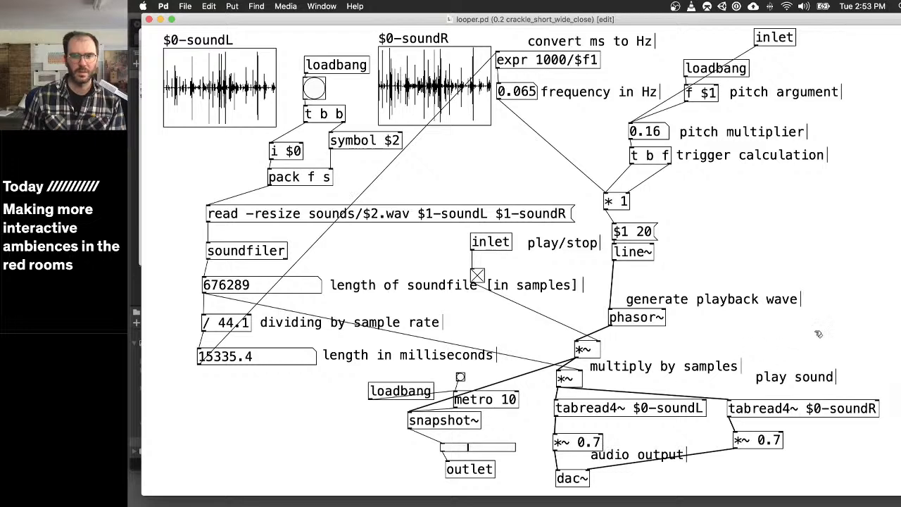
key(super+w)
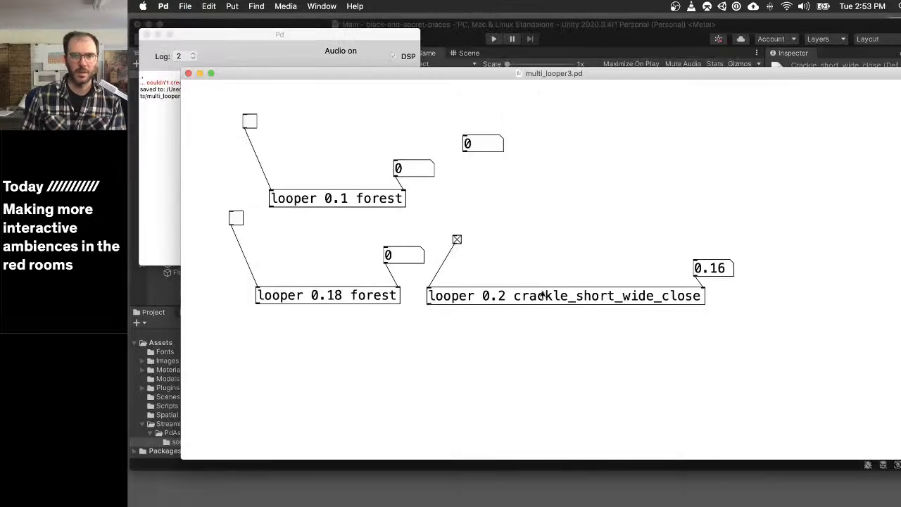
- Duplicate the crackle looper with its toggle and number box, and place the copy directly below the original
key(super+e)
drag(430, 226, 748, 325)
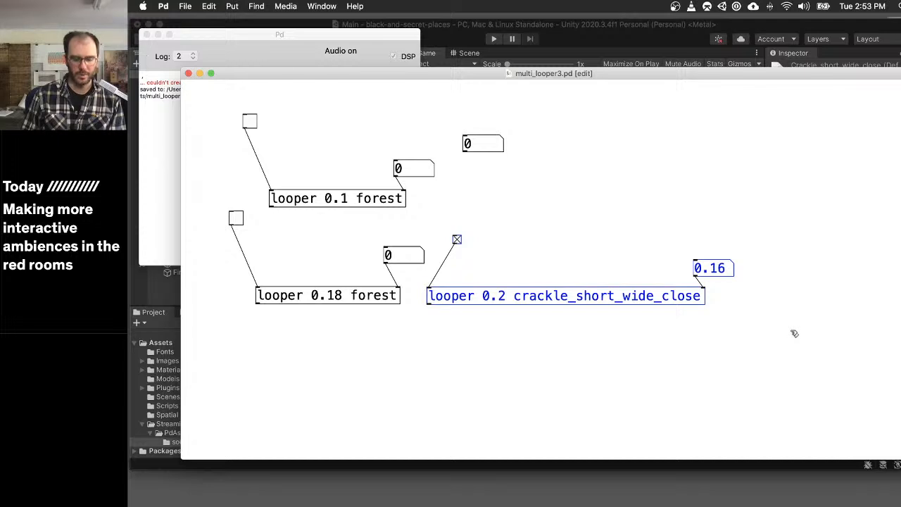
key(super+d)
drag(630, 312, 646, 357)
click(646, 358)
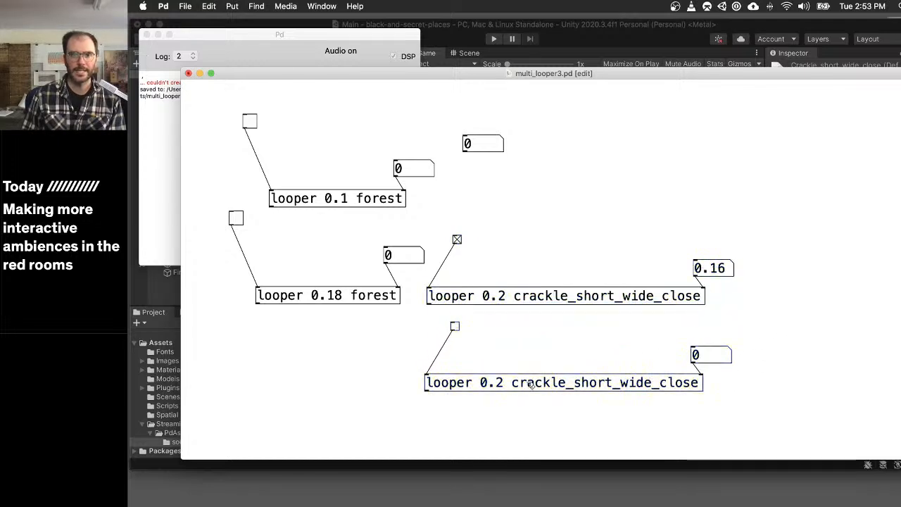
- Set the duplicated crackle looper's pitch argument to 0.22, start its playback and inspect its subpatch
double_click(500, 382)
click(506, 382)
text(2)
key(super+e)
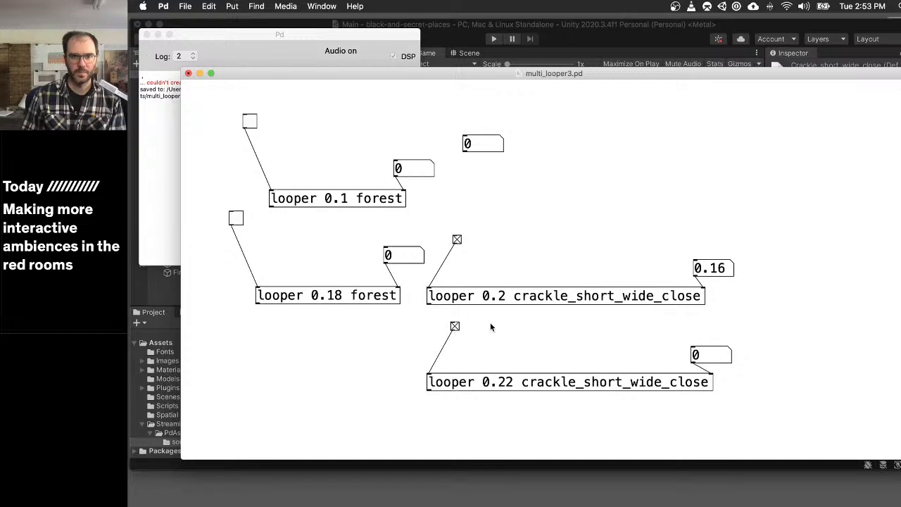
click(595, 384)
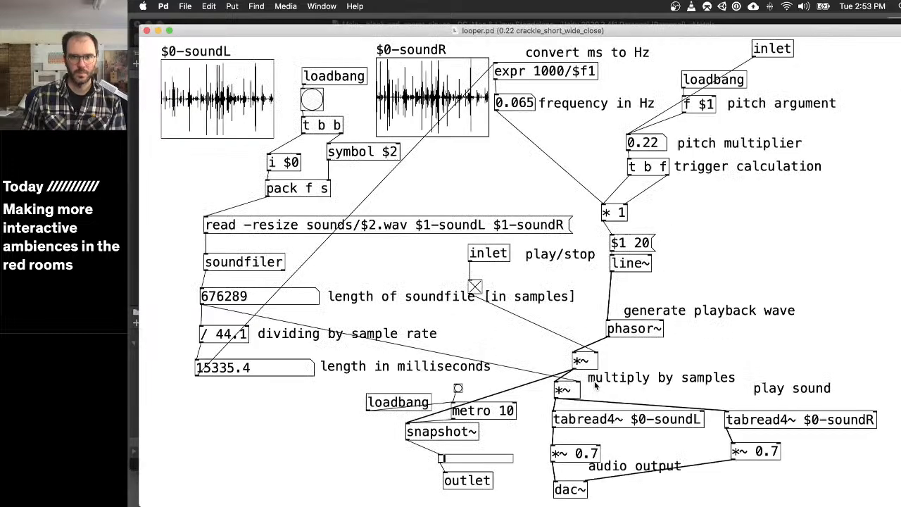
key(super+w)
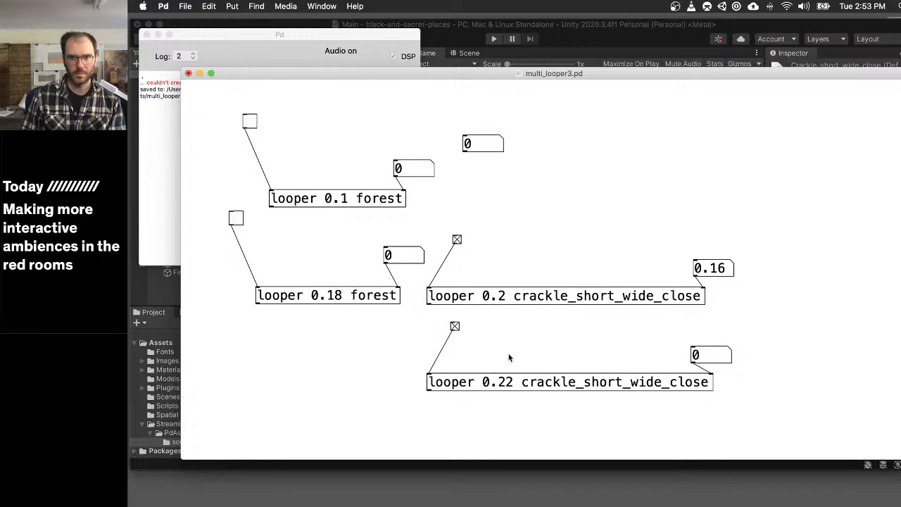
- Set the duplicated crackle looper's pitch argument to 0.1 and leave edit mode
key(super+e)
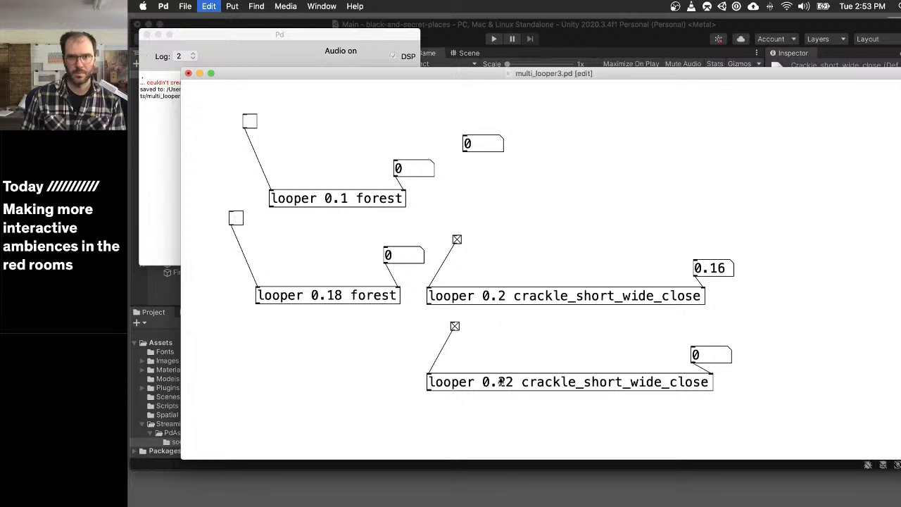
double_click(513, 383)
click(515, 383)
key(BackSpace)
key(BackSpace)
text(1)
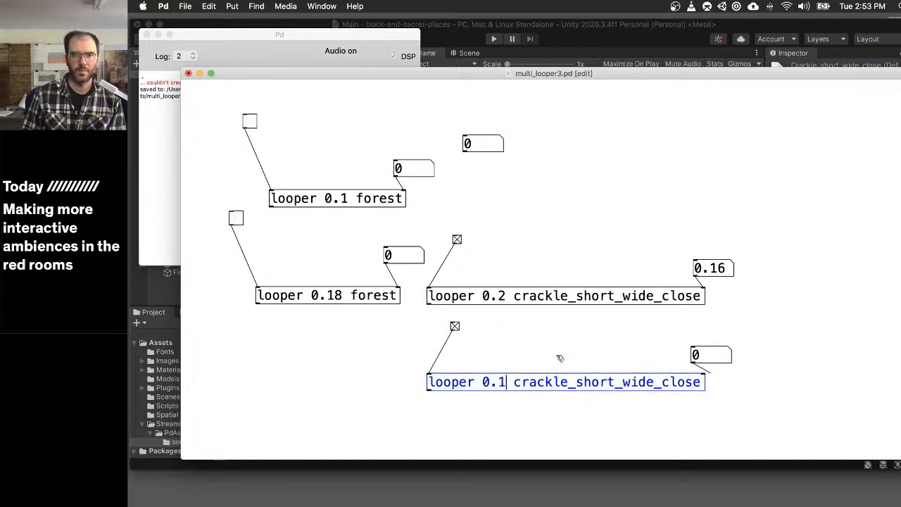
key(super+e)
- Switch on playback of the duplicated crackle looper and both forest loopers
click(454, 327)
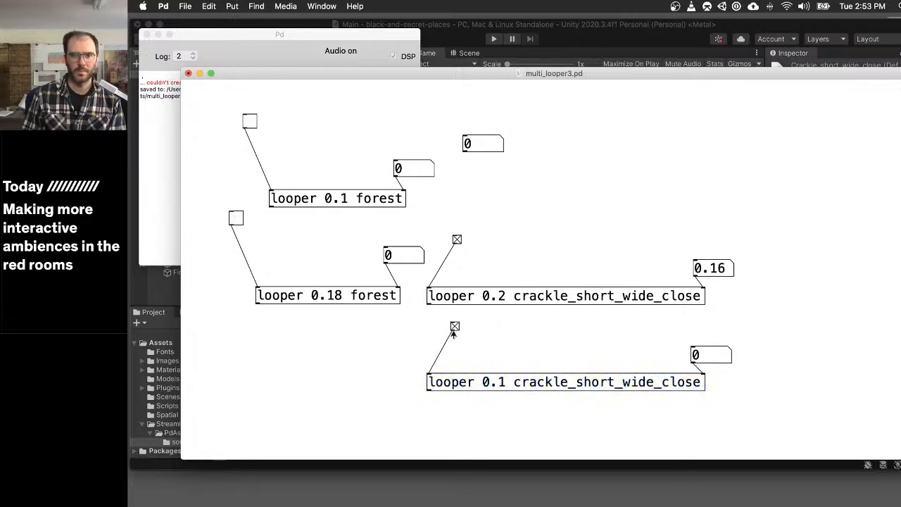
click(236, 219)
click(250, 121)
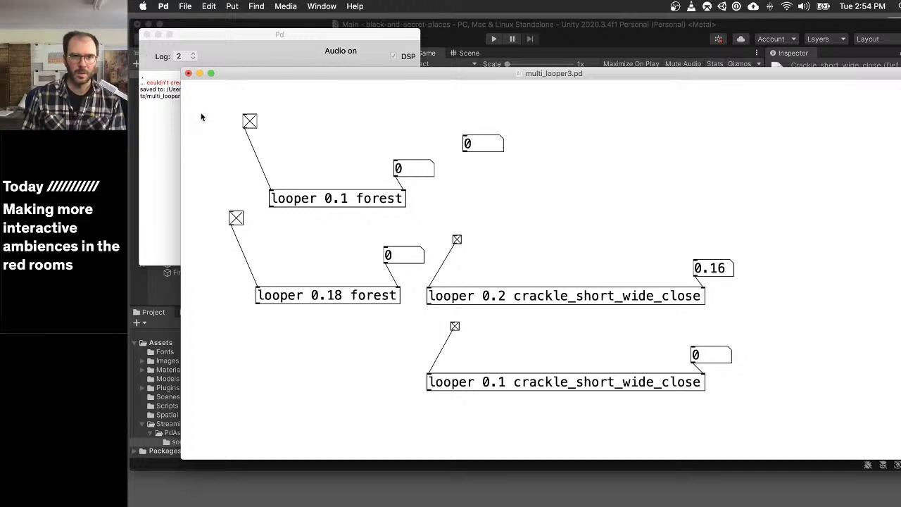
- In the 0.2 crackle looper's subpatch, add an outlet~ object and connect the left-channel *~ 0.7 to it
click(559, 298)
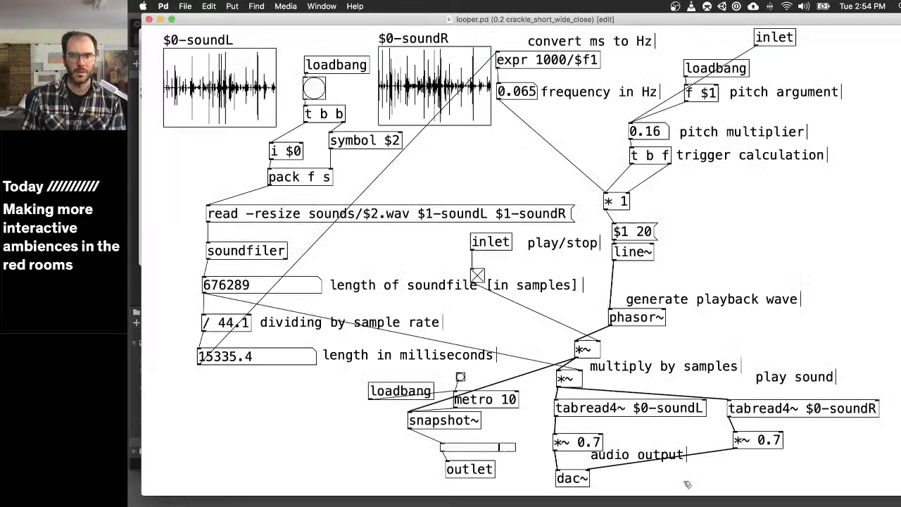
drag(684, 493, 660, 477)
text(outlet~)
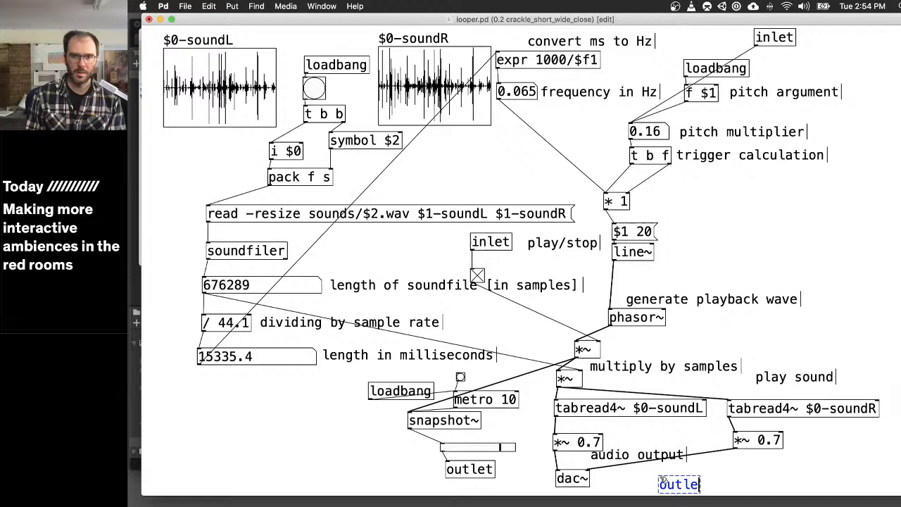
click(768, 468)
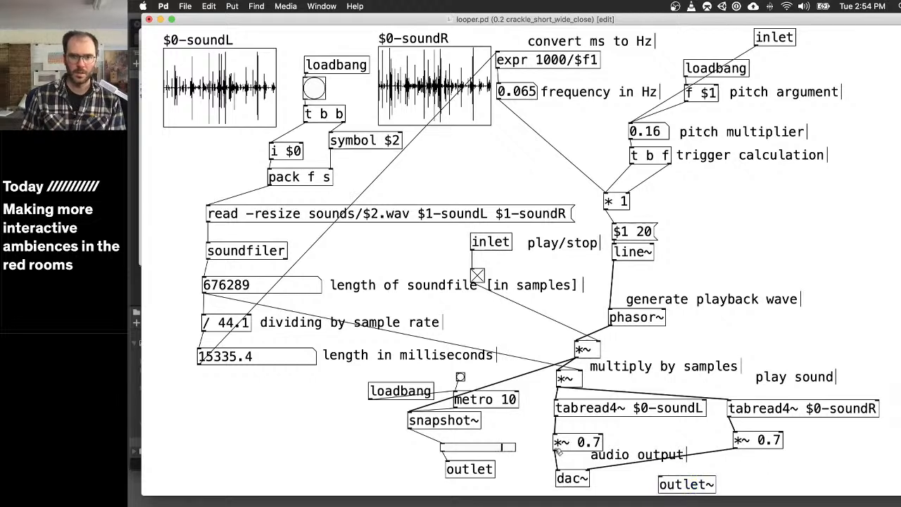
drag(555, 450, 669, 481)
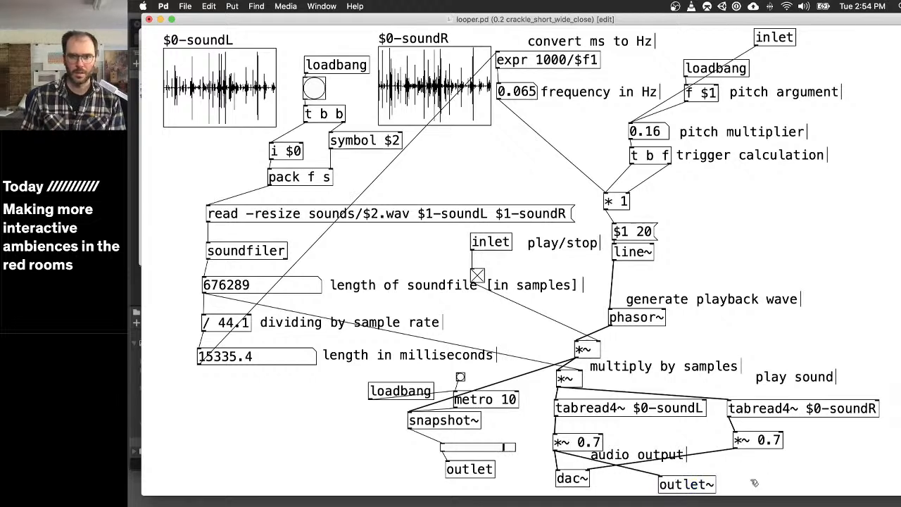
- Add a second outlet~ fed by the right-channel *~ 0.7, and save and close the looper subpatch
key(super+1)
text(outel)
key(BackSpace)
key(BackSpace)
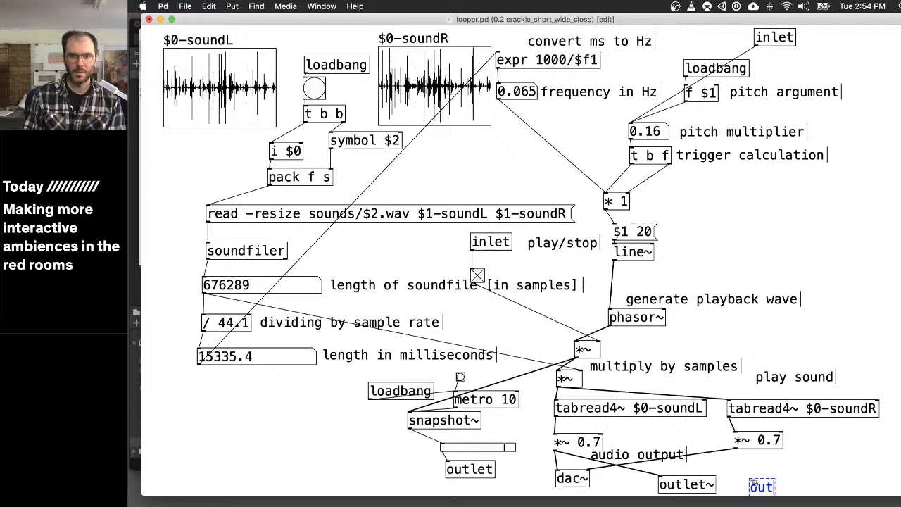
text(let~)
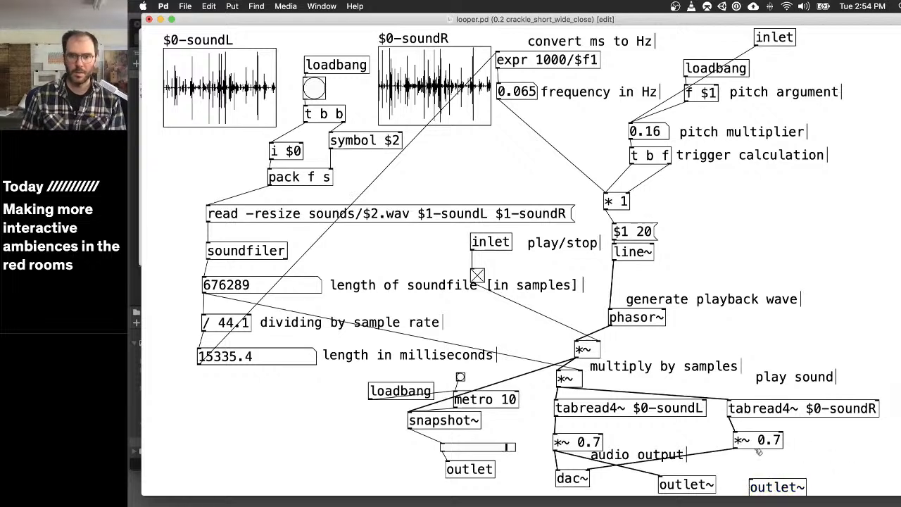
drag(734, 448, 755, 484)
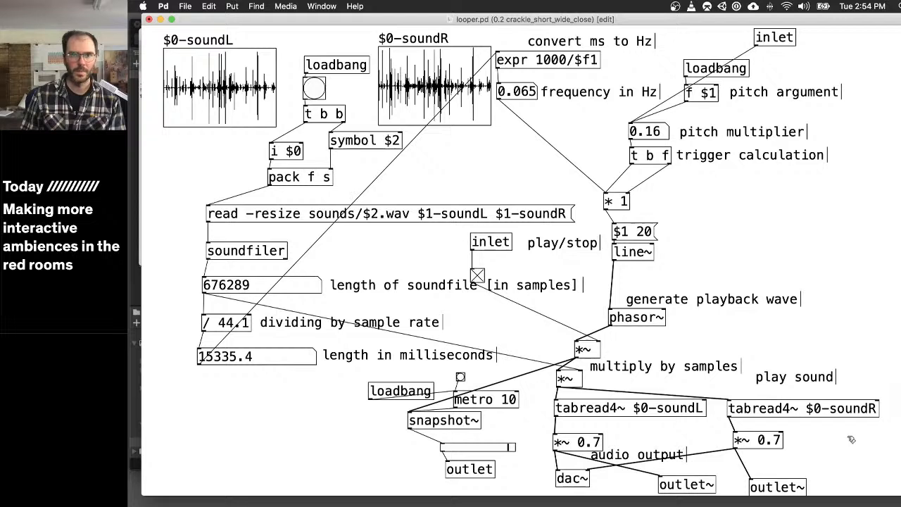
key(super+w)
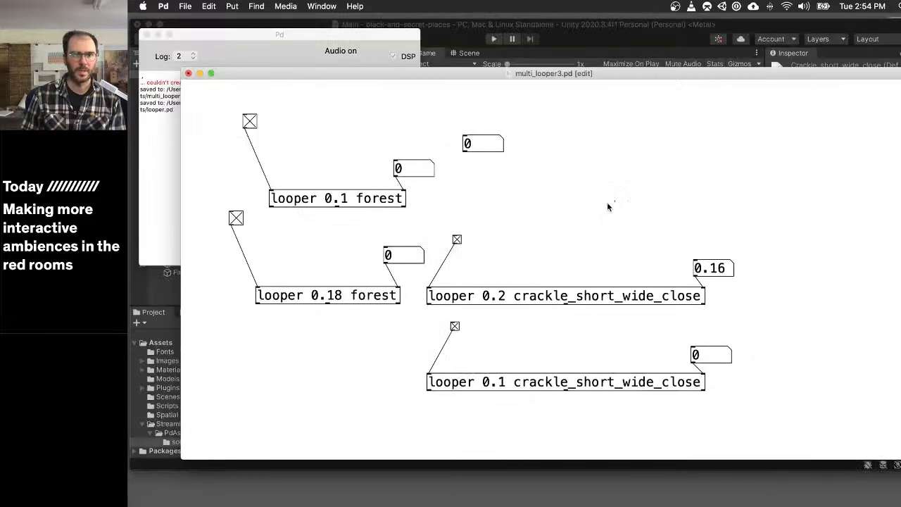
- Leave edit mode, save the multi_looper3 patch, and switch both forest loopers off and on again
key(super+e)
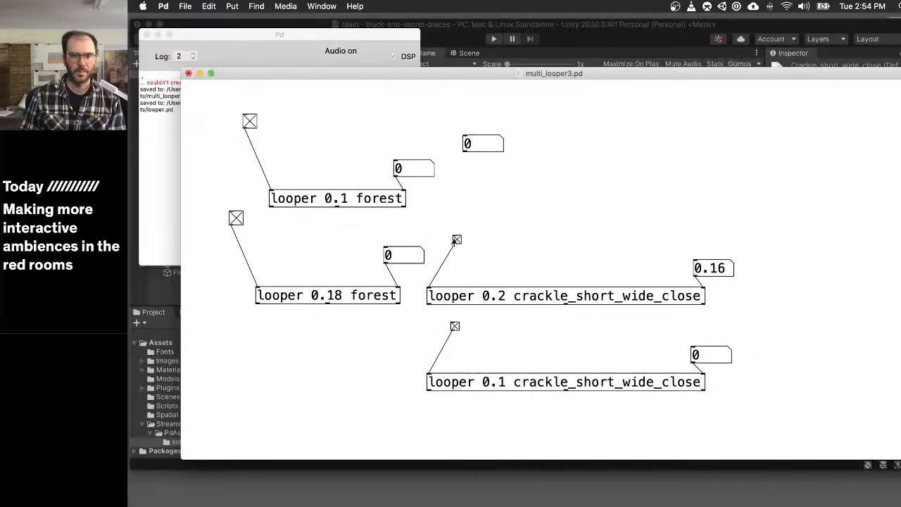
key(super+s)
click(239, 220)
click(239, 218)
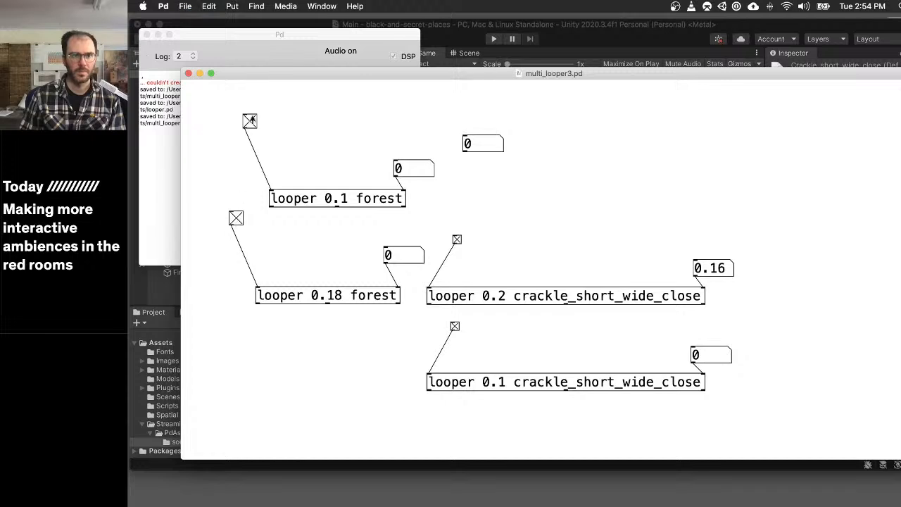
click(252, 121)
click(254, 123)
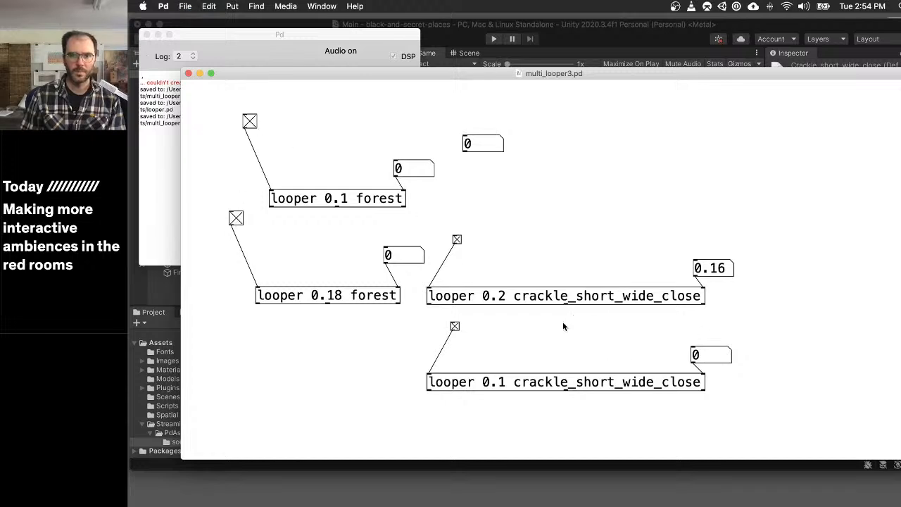
- Try to create a freeverb object between the two crackle loopers
key(super+1)
text(f)
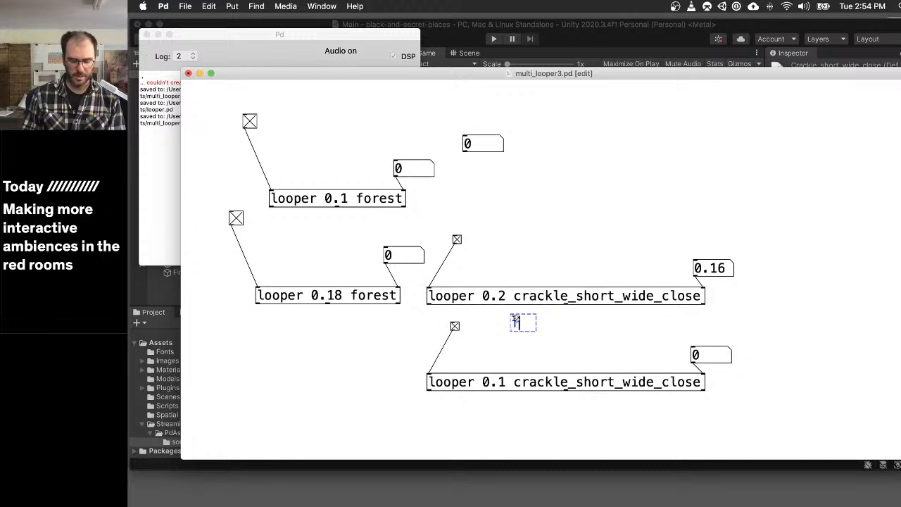
text(reeverb)
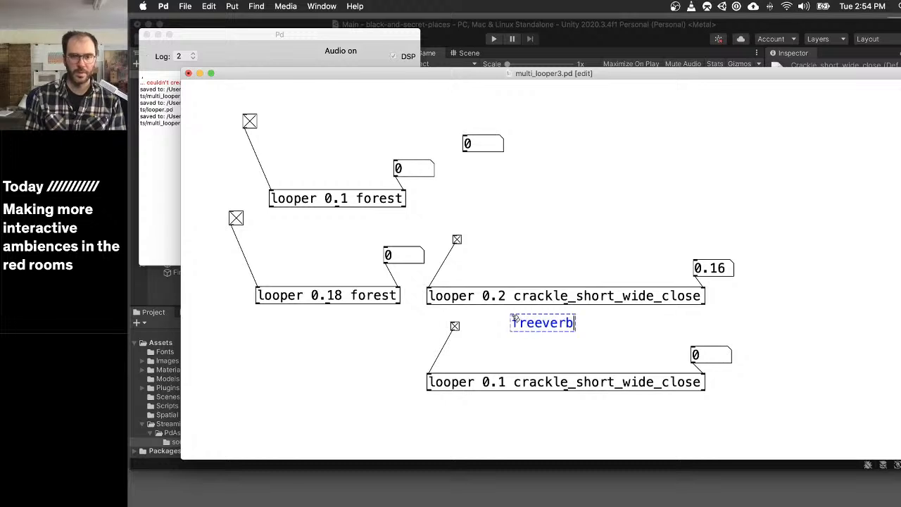
key(super+a)
click(603, 333)
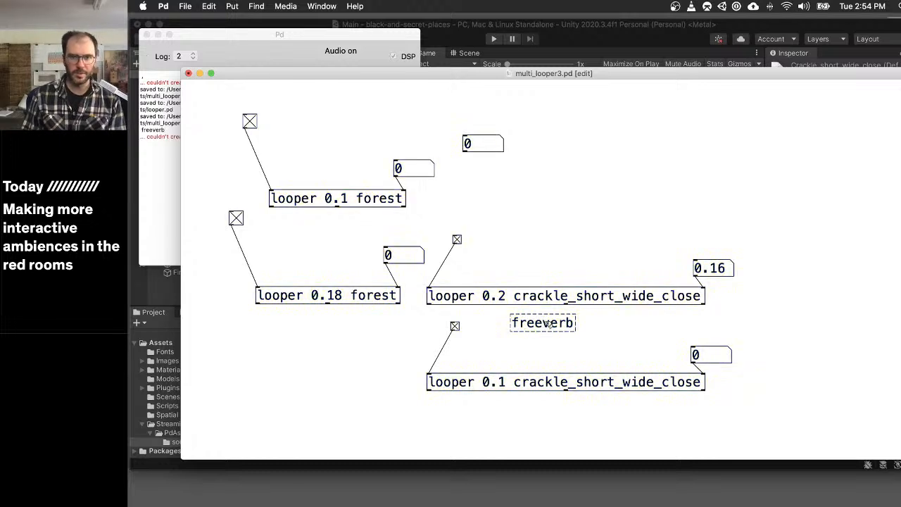
- Change the freeverb object to rev3~ and widen its box
double_click(549, 323)
text(rev3~)
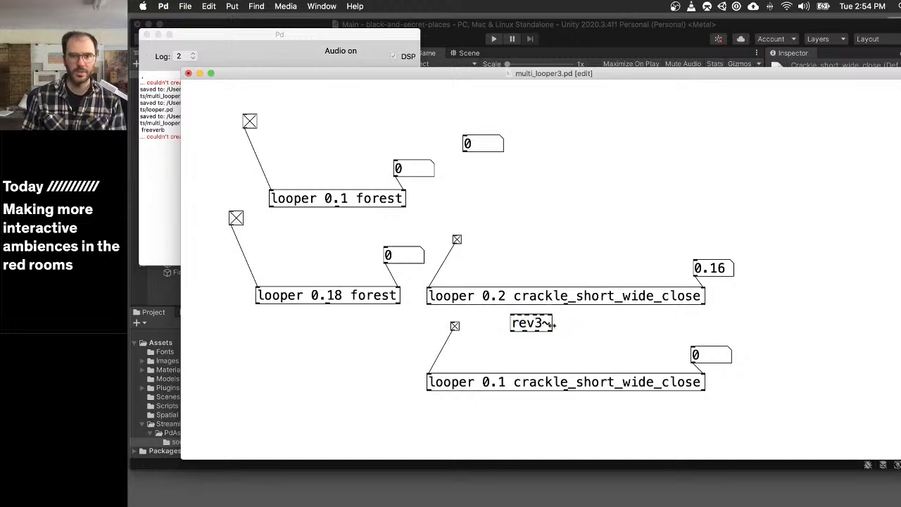
drag(552, 325, 579, 325)
click(563, 329)
key(super+e)
right_click(542, 323)
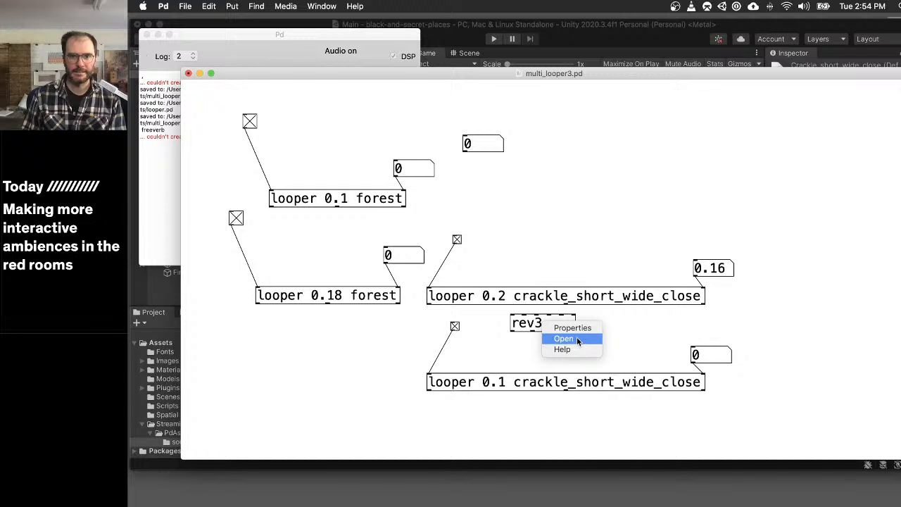
click(563, 349)
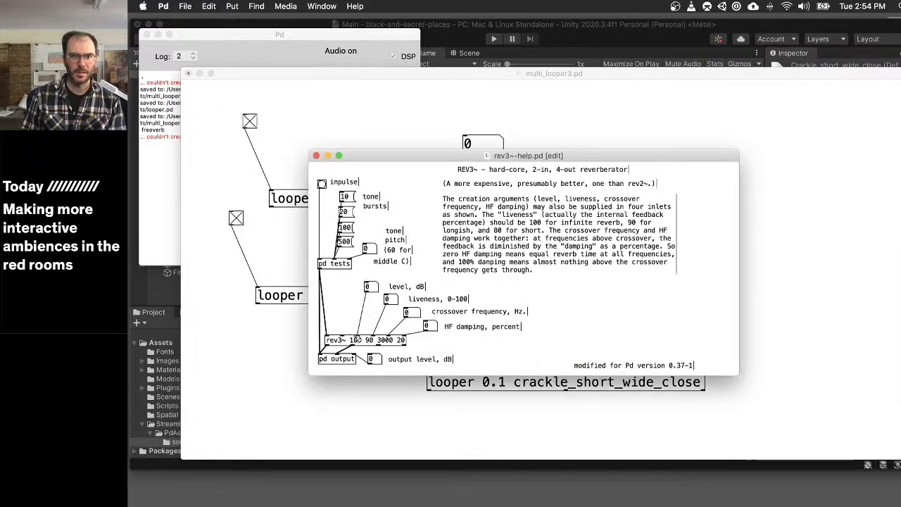
double_click(358, 339)
key(super+c)
click(539, 338)
key(super+w)
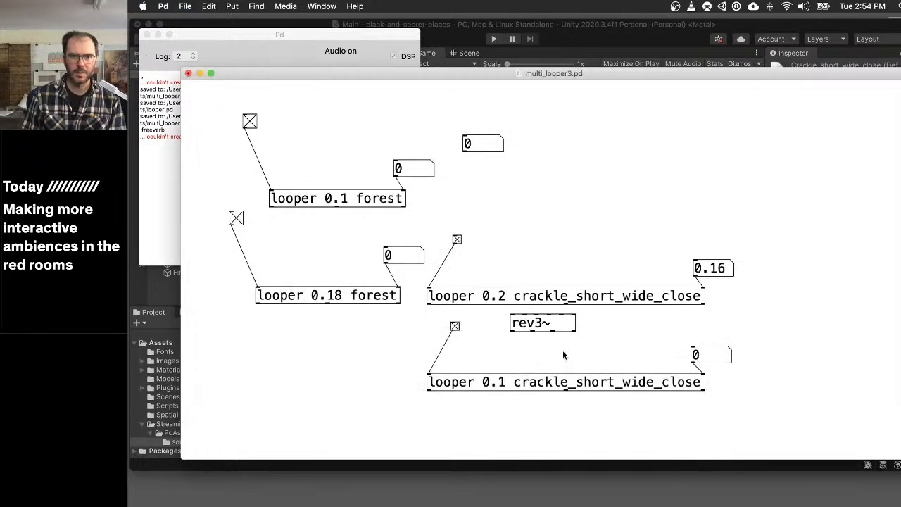
key(super+e)
click(551, 327)
key(super+v)
click(483, 327)
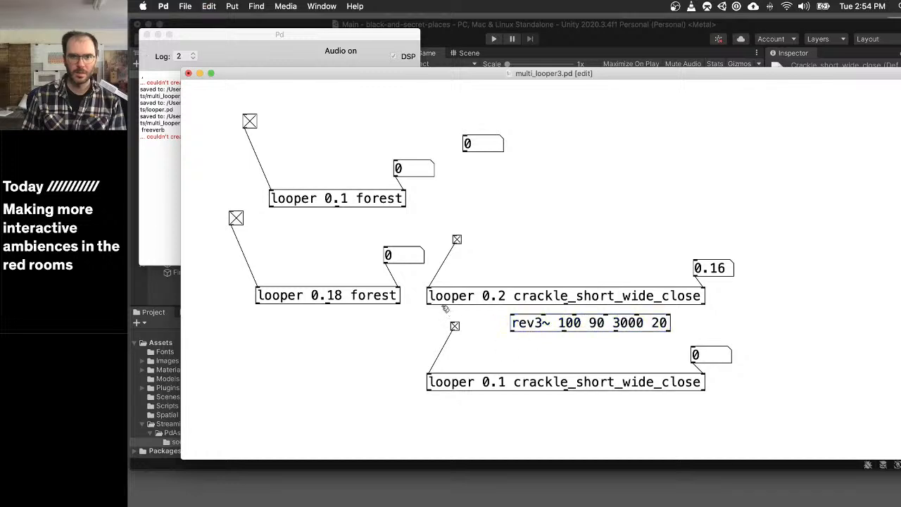
- Connect the 0.2 crackle looper's first and last outlets to the first two rev3~ inlets, moving rev3~ slightly down
drag(429, 303, 513, 318)
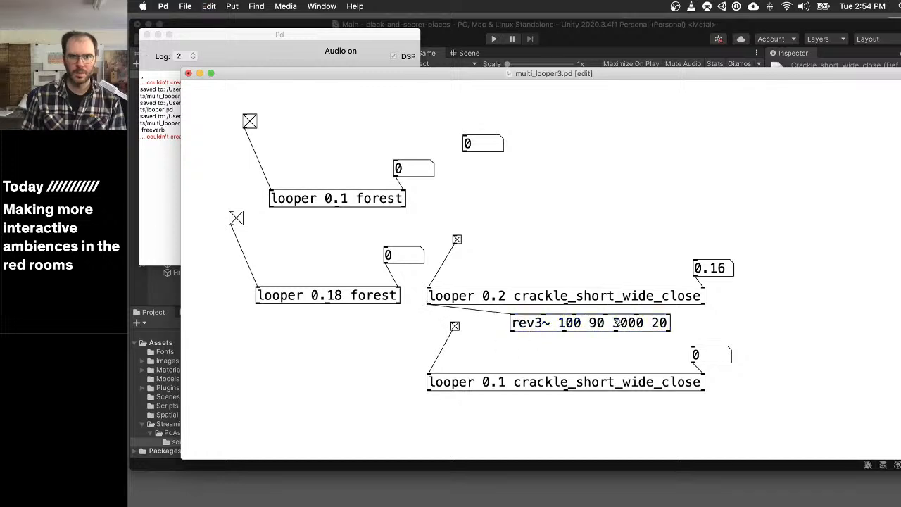
drag(617, 322, 618, 338)
click(586, 318)
drag(703, 303, 542, 332)
- Look inside the rev3~ and 0.2 crackle looper subpatches to check their inlets and outlets
key(super+e)
click(542, 340)
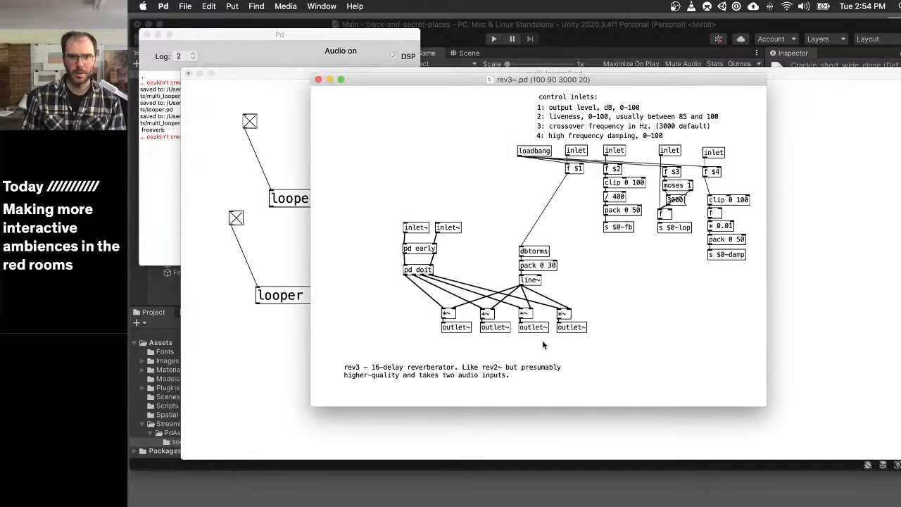
key(super+w)
click(556, 296)
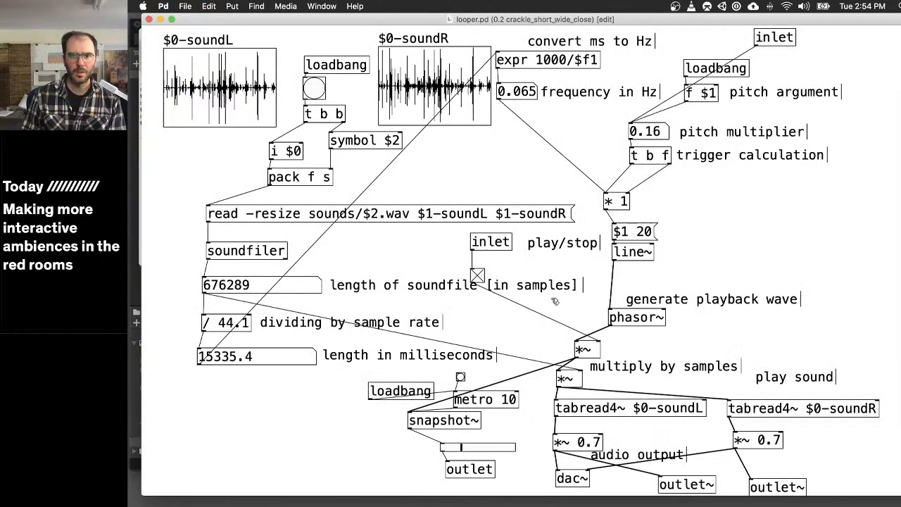
key(super+w)
- Delete both cables between the 0.2 crackle looper and rev3~, and connect the looper's middle outlet to the first rev3~ inlet
key(super+e)
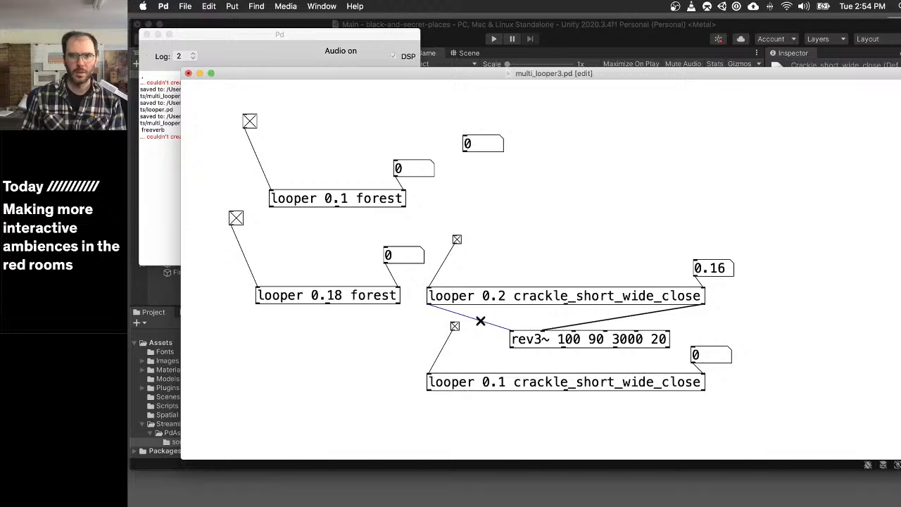
click(597, 320)
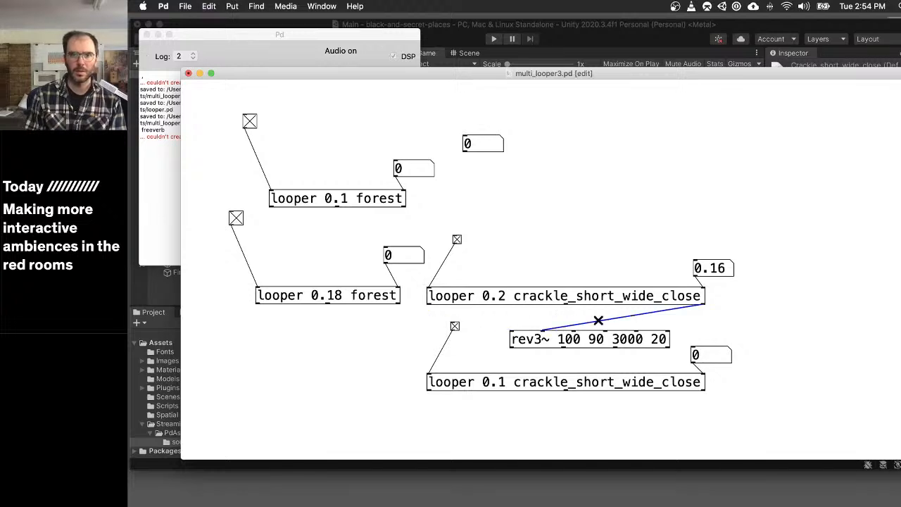
key(BackSpace)
drag(565, 304, 516, 337)
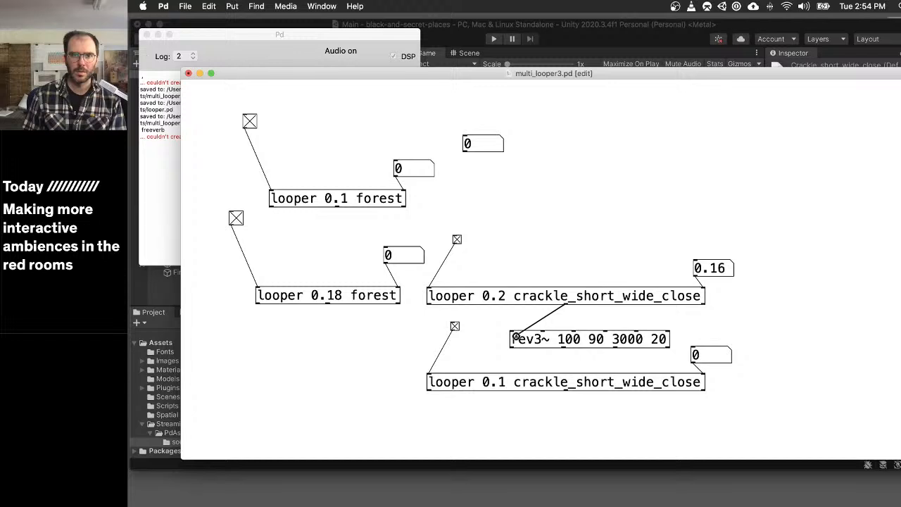
- Check the rev3~ subpatch, and connect the 0.2 crackle looper's last outlet to the second rev3~ inlet
right_click(556, 340)
click(584, 357)
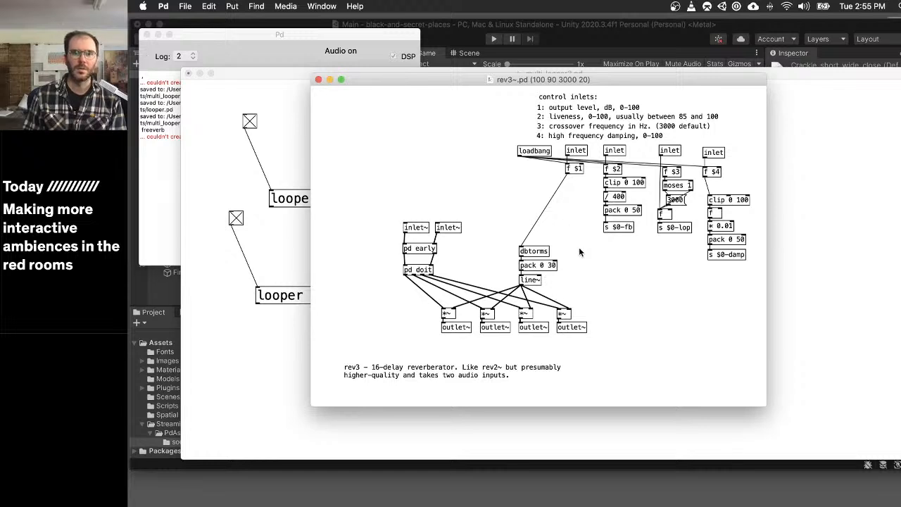
key(super+w)
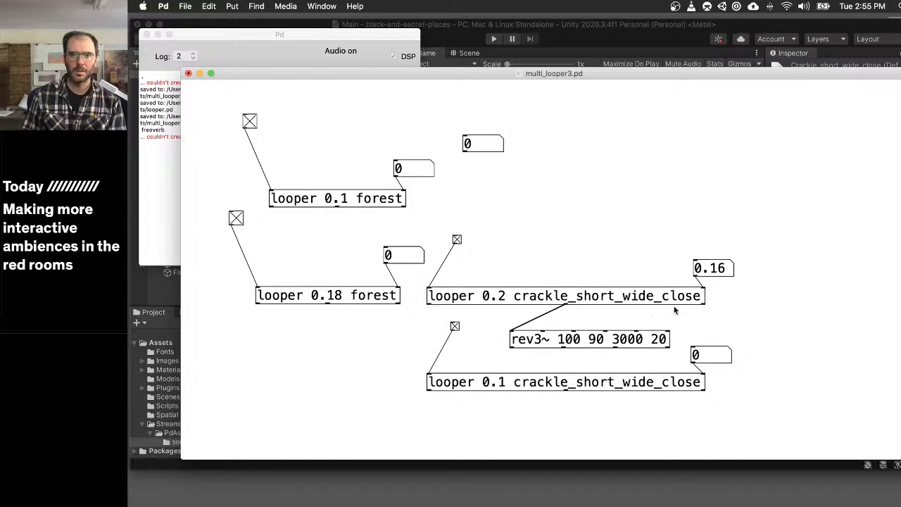
key(super+e)
drag(698, 302, 517, 332)
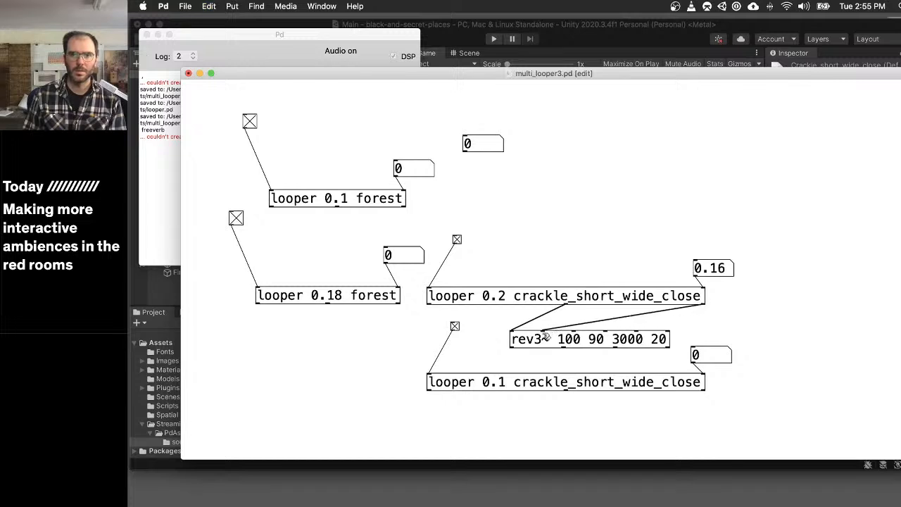
- Leave edit mode and switch off the 0.1 crackle looper and both forest loopers
key(super+e)
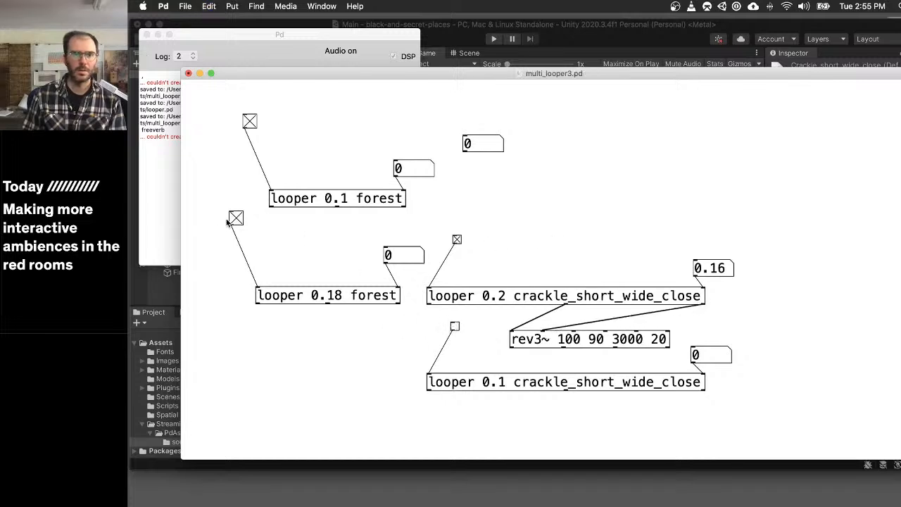
click(247, 123)
click(237, 217)
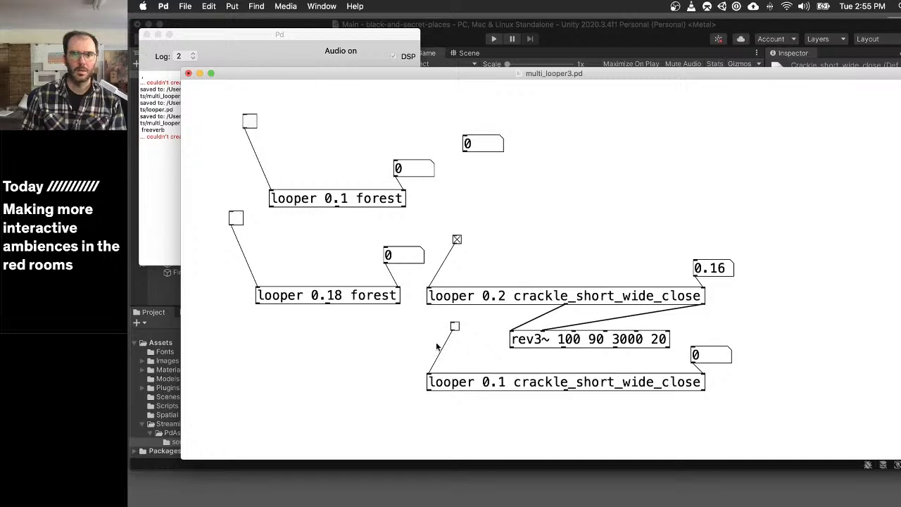
- Examine the control inlets described in the rev3~ subpatch and compare them with the object's arguments
click(594, 342)
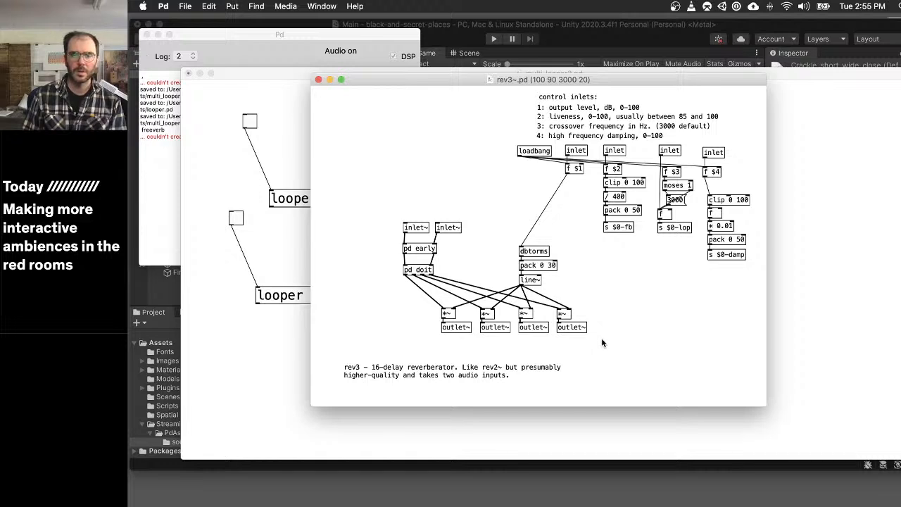
key(super+w)
key(super+e)
double_click(571, 339)
double_click(572, 340)
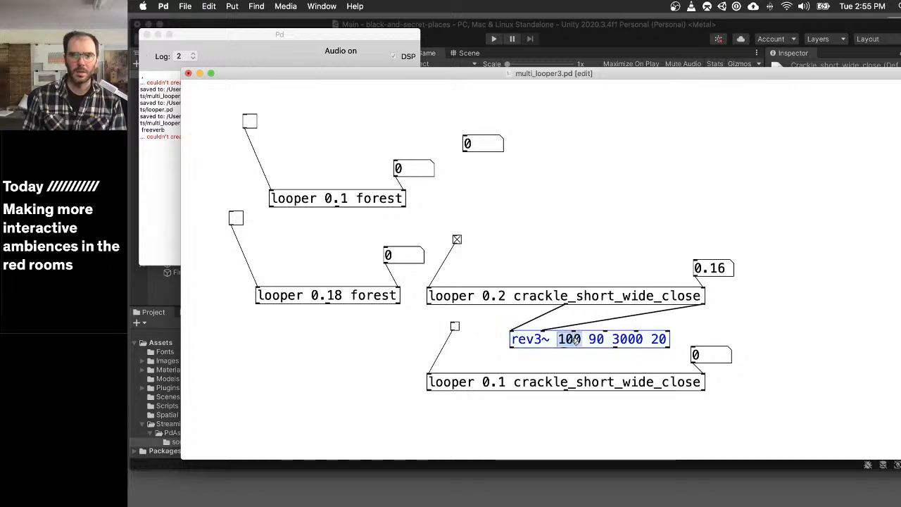
click(750, 330)
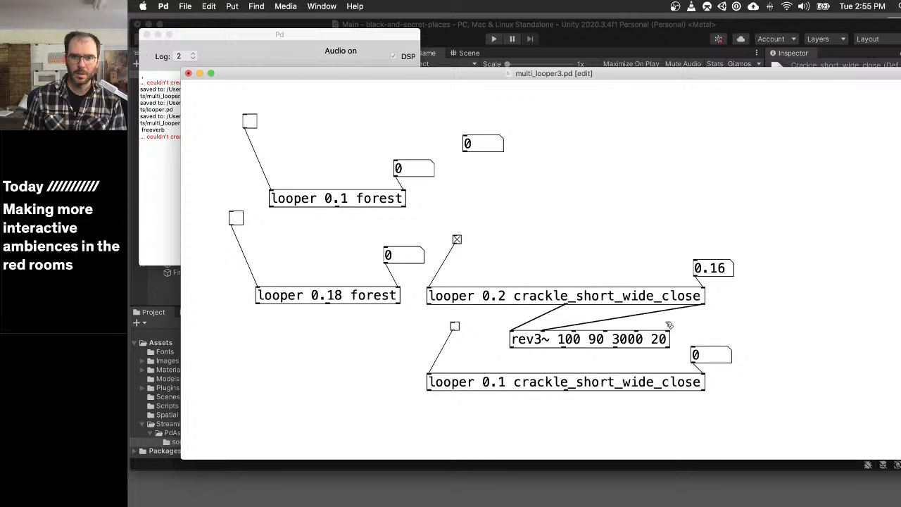
right_click(613, 338)
click(706, 323)
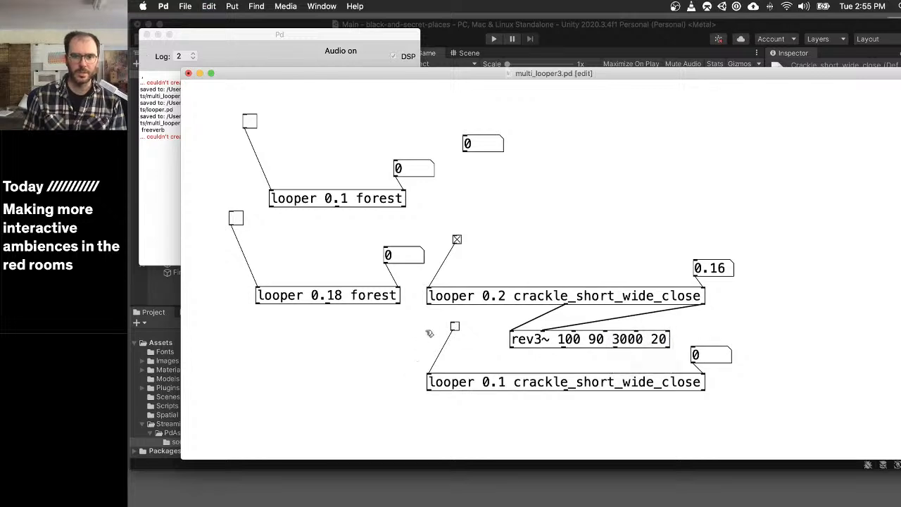
- Add a dac~ object just below rev3~ and connect rev3~'s first two outlets to its left and right inlets
key(super+1)
text(dac~)
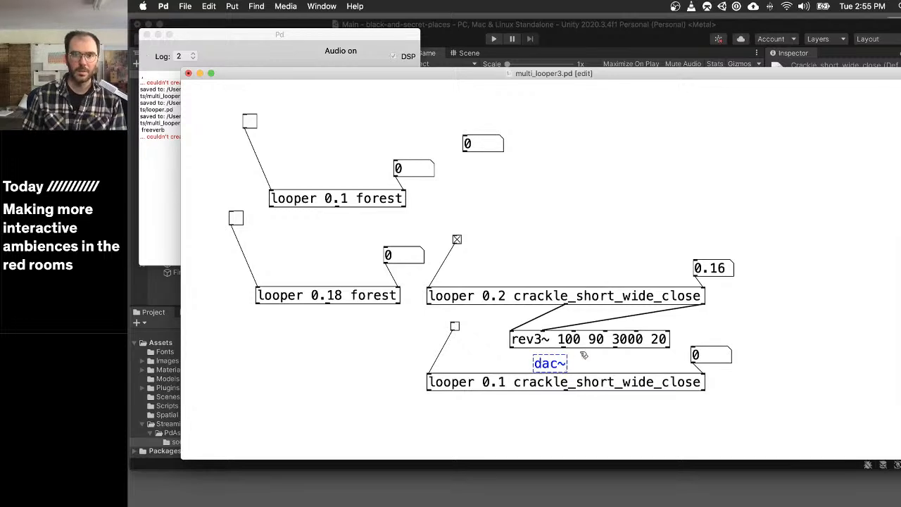
mouse_move(511, 348)
mouse_down()
mouse_move(540, 363)
mouse_move(565, 359)
mouse_up()
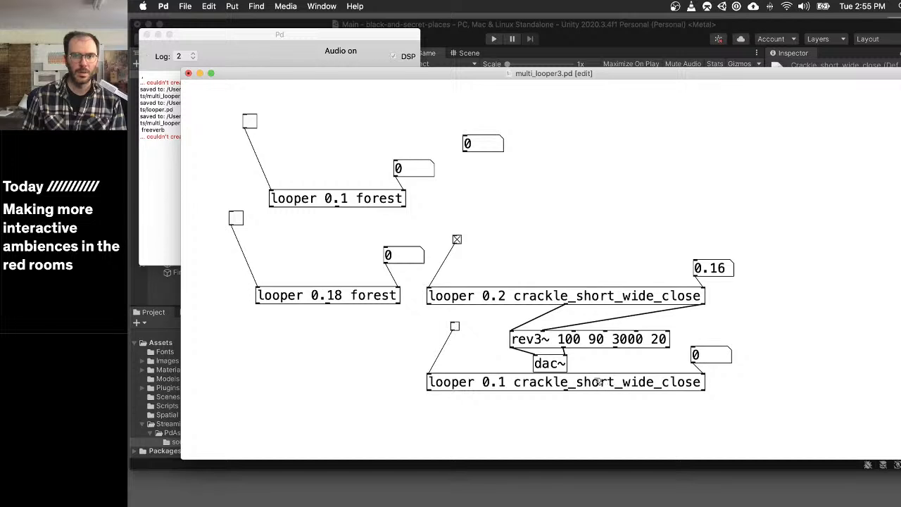
right_click(603, 342)
click(646, 339)
key(super+e)
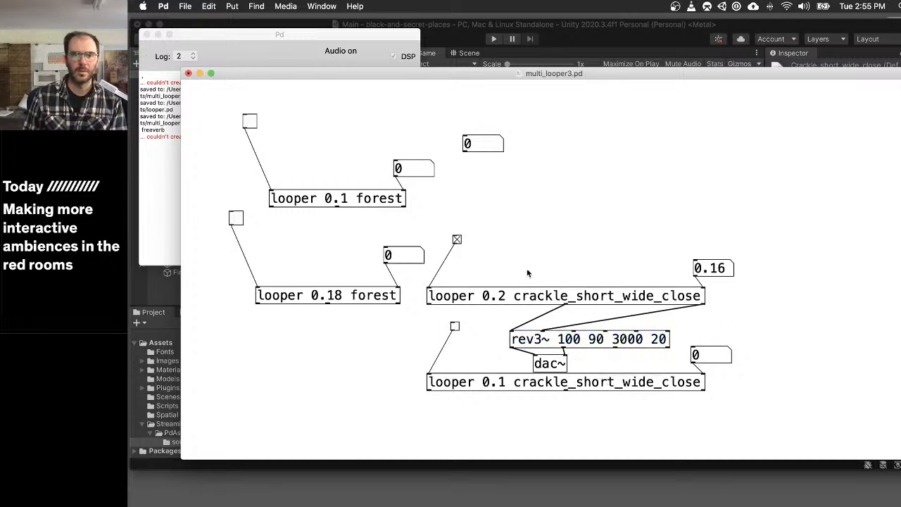
key(super+e)
double_click(561, 363)
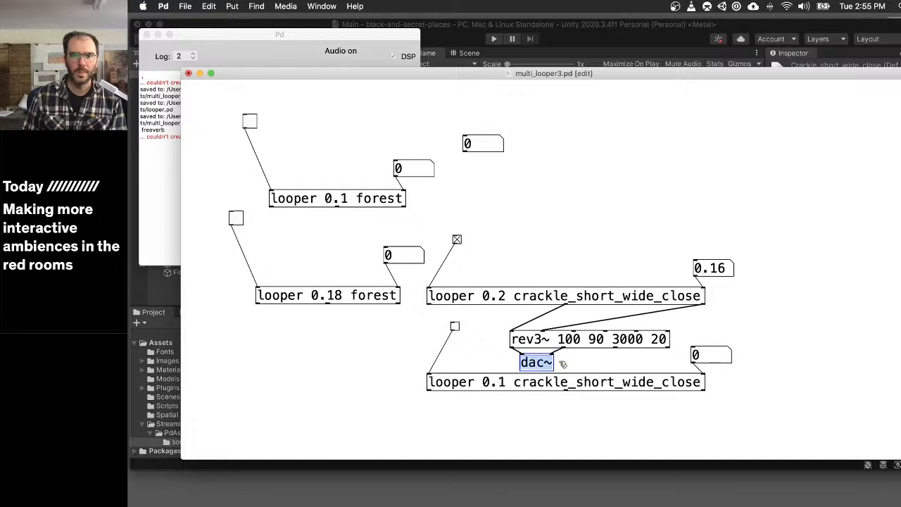
click(579, 365)
- Open the rev3~ help patch and read its explanation of the level, liveness, crossover frequency and HF damping arguments
key(super+e)
right_click(547, 343)
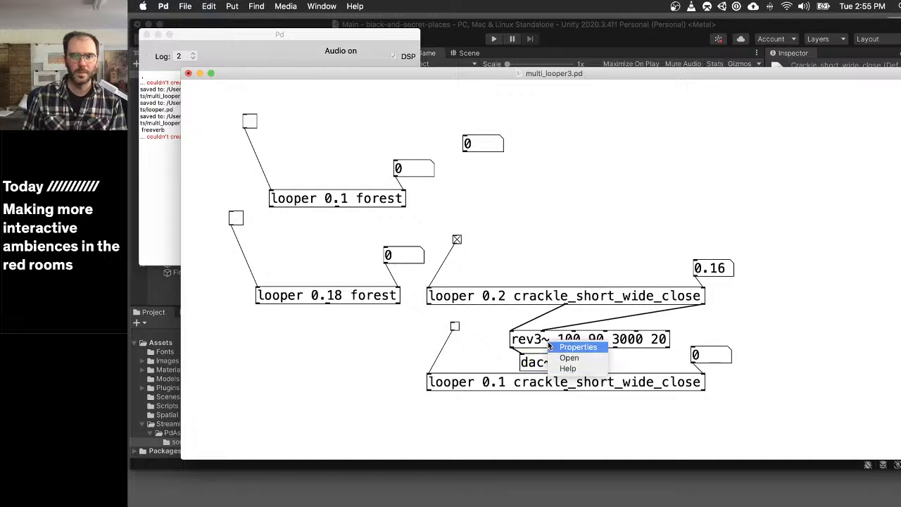
click(579, 368)
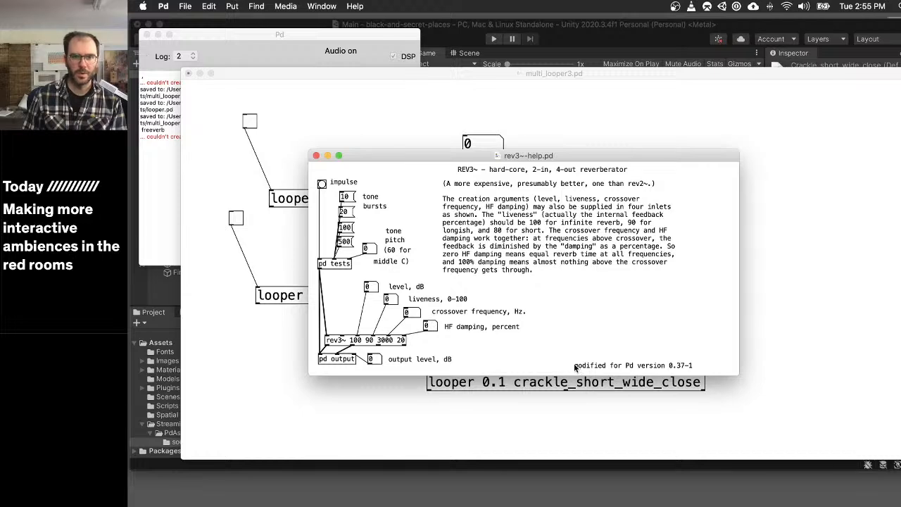
drag(542, 159, 487, 255)
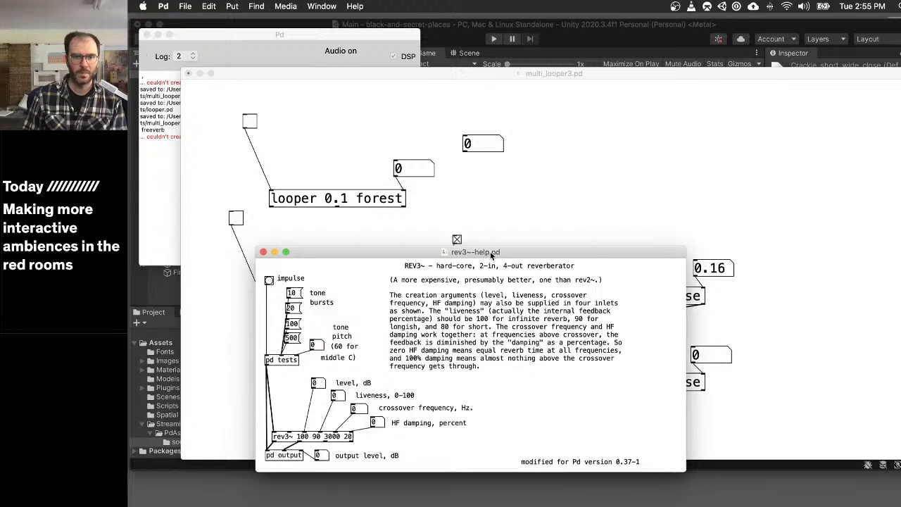
click(799, 308)
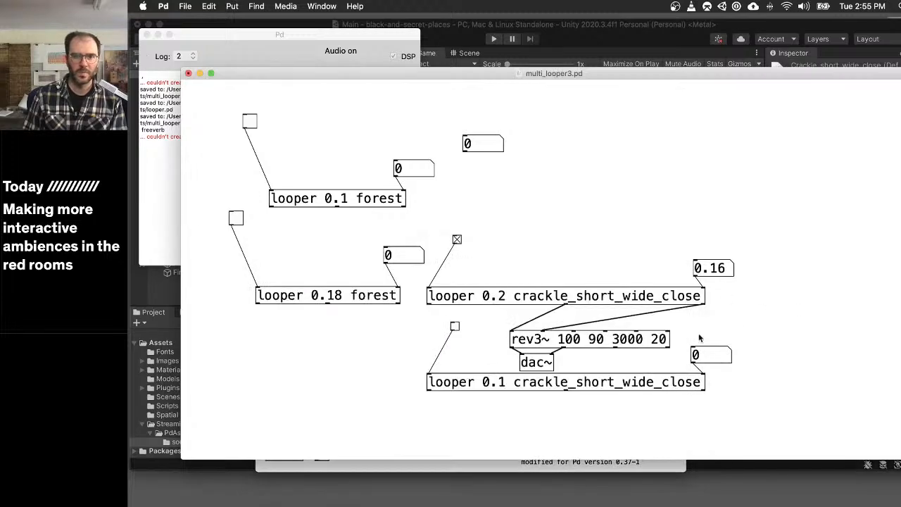
click(570, 467)
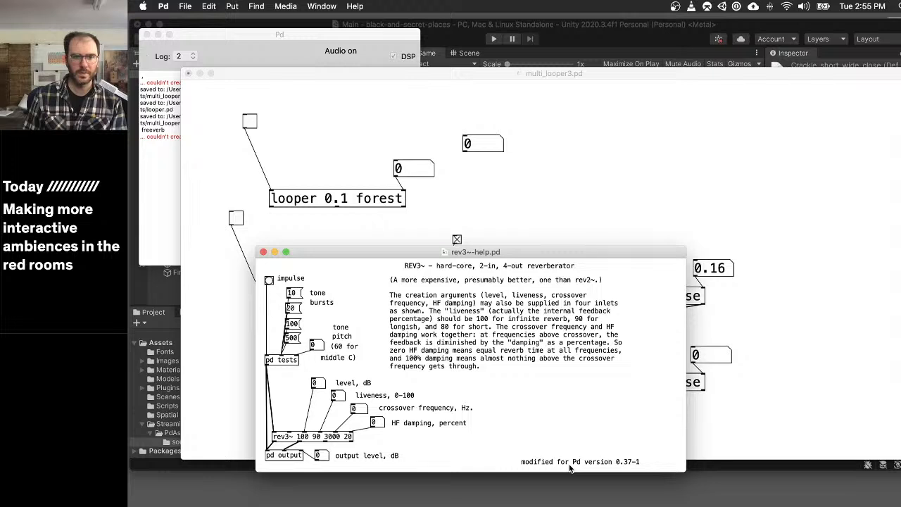
- Set the level argument of the rev3~ object in multi_looper3 to 120 and save the patch
click(763, 311)
key(super+e)
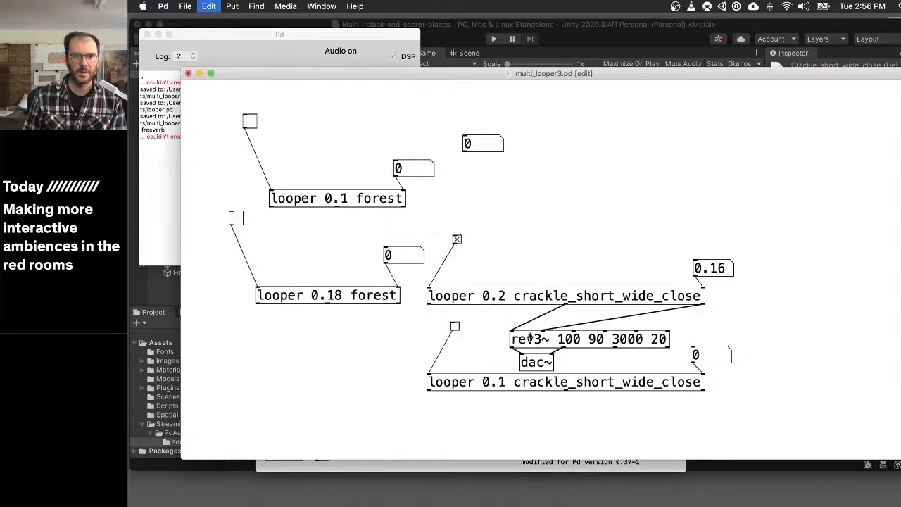
double_click(573, 341)
text(120)
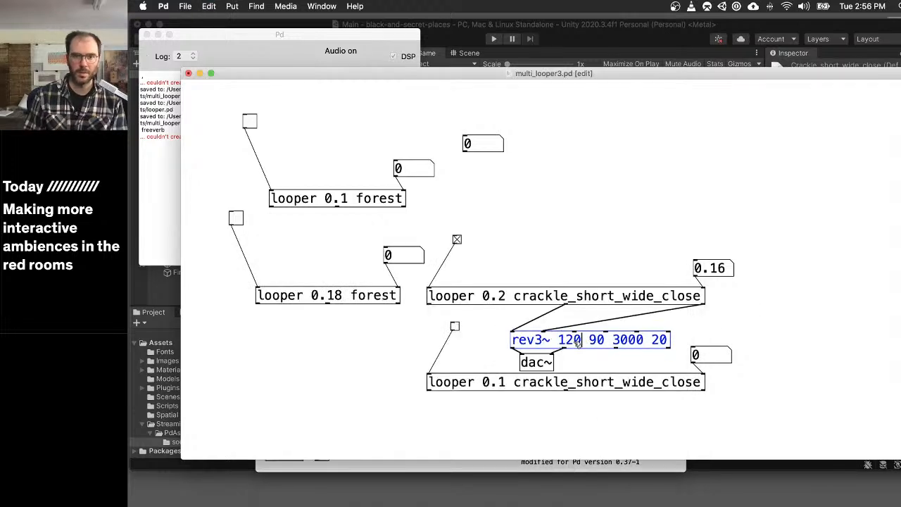
click(746, 319)
key(super+e)
key(super+s)
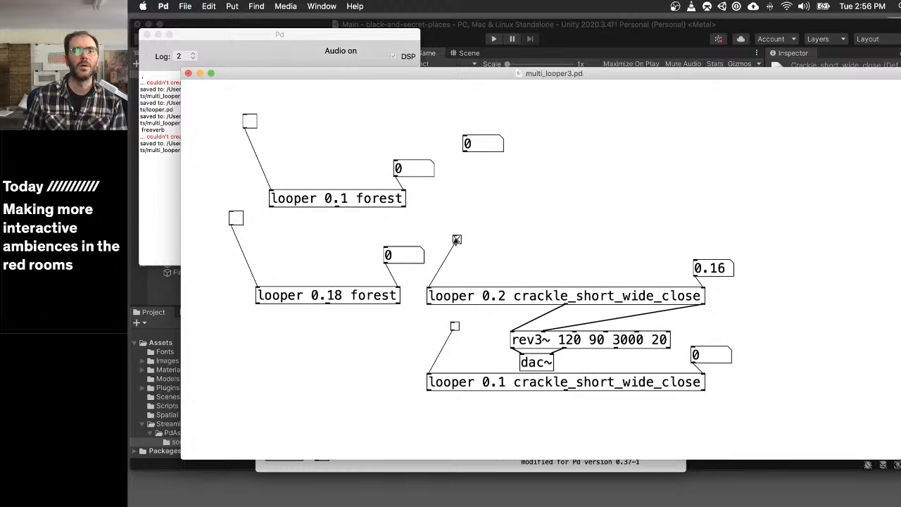
- Switch on both forest loopers and the 0.1 crackle looper outside edit mode
click(236, 218)
click(250, 121)
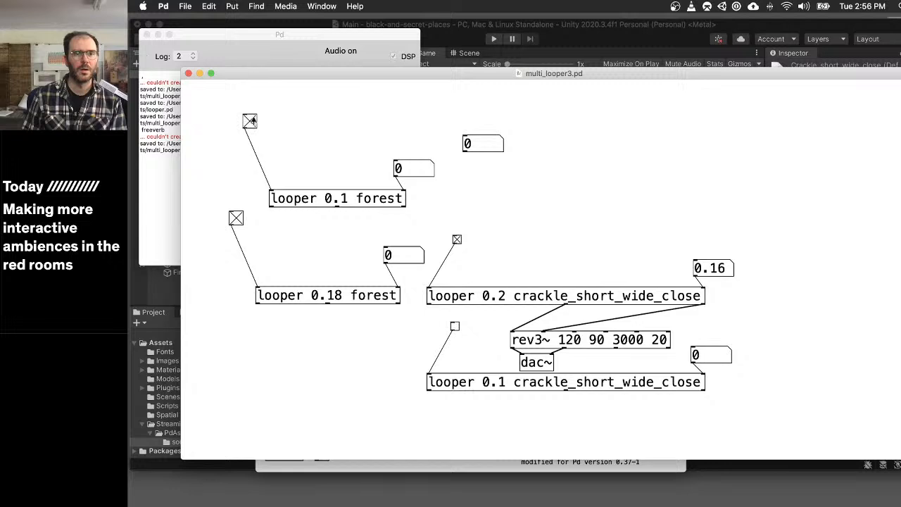
click(455, 326)
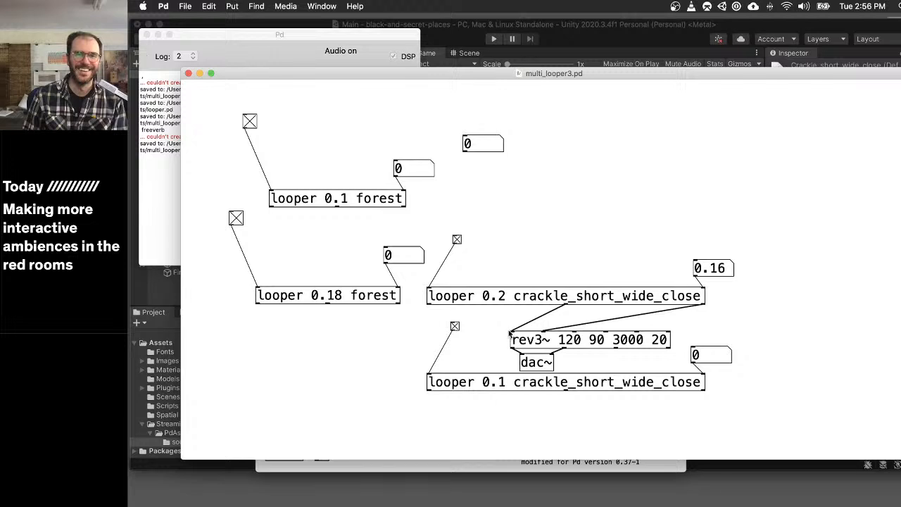
- Move rev3~ and dac~ below the 0.1 crackle looper and delete both cables from the 0.2 crackle looper to rev3~
key(super+e)
drag(504, 338, 528, 430)
click(481, 403)
key(BackSpace)
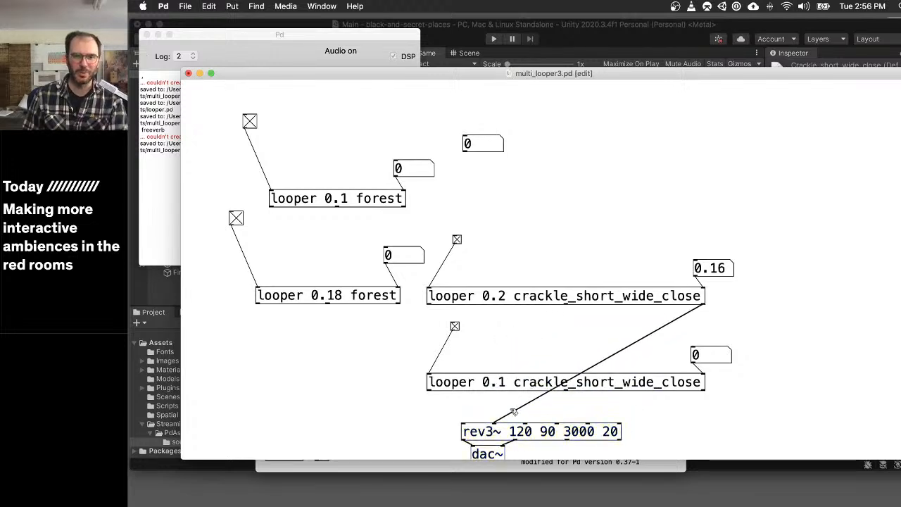
click(510, 412)
key(BackSpace)
- Connect the 0.1 crackle looper's middle and last outlets to the first and second rev3~ inlets, and save the patch
drag(428, 389, 465, 427)
click(454, 405)
key(BackSpace)
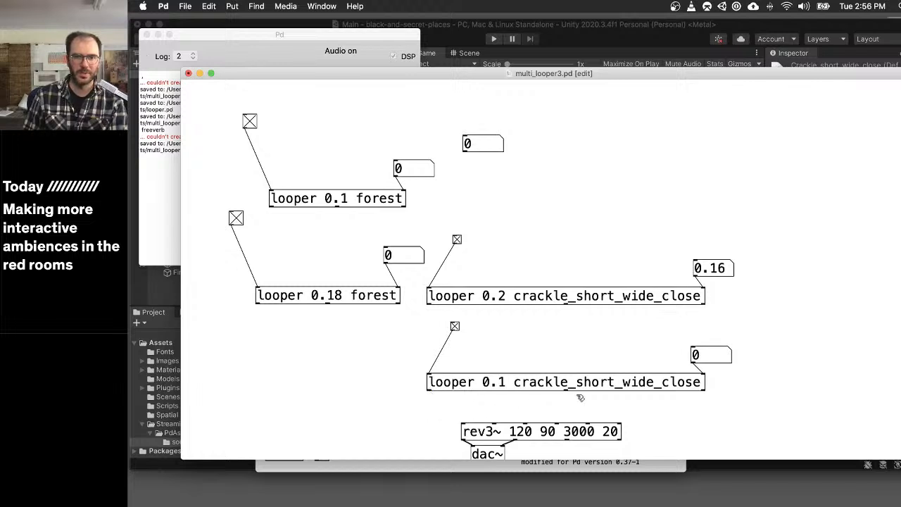
drag(565, 389, 478, 422)
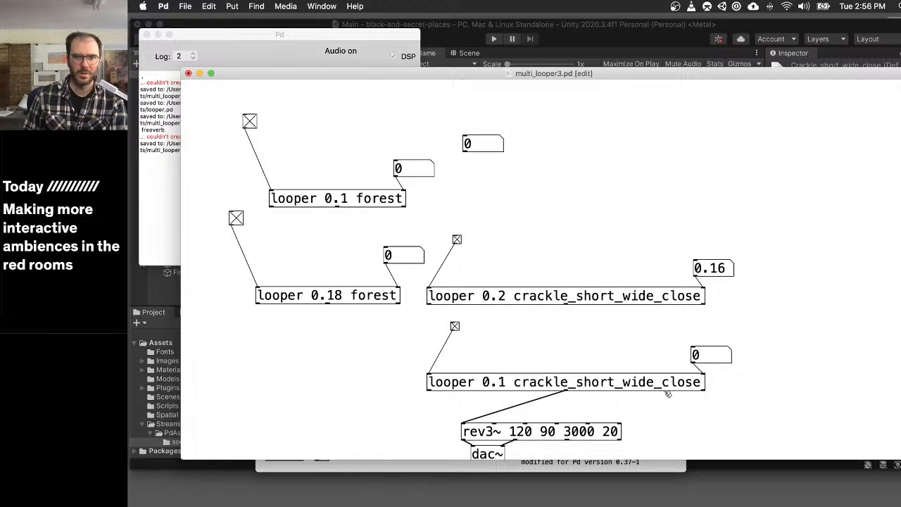
drag(703, 389, 516, 430)
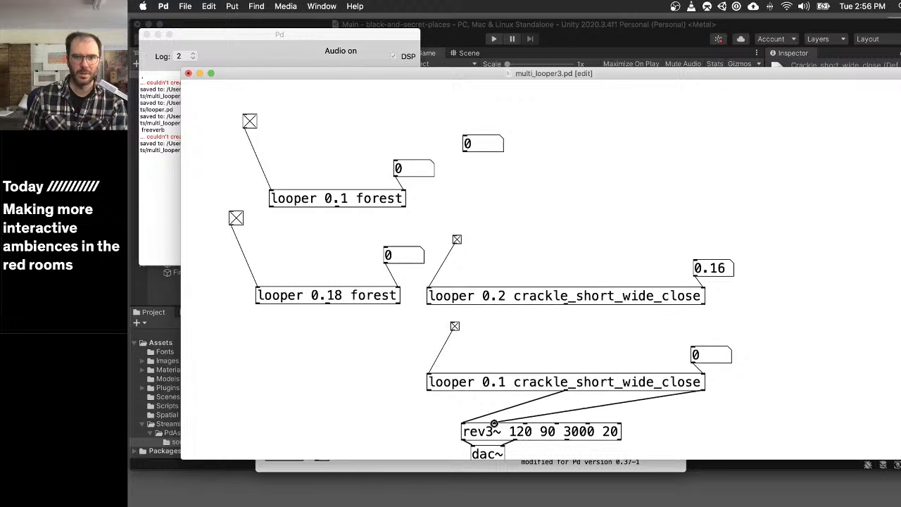
key(super+s)
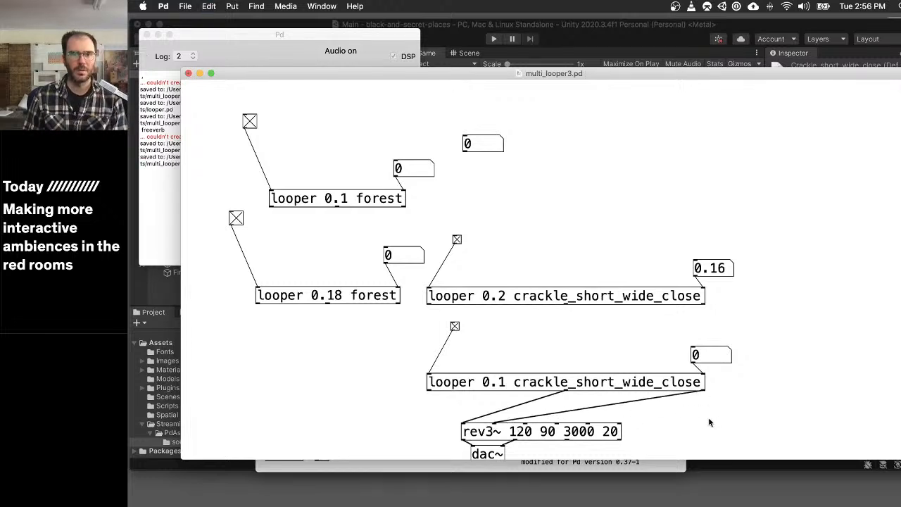
- Move both crackle loopers with their toggles, number boxes, rev3~ and dac~ up and away from the forest loopers
key(super+e)
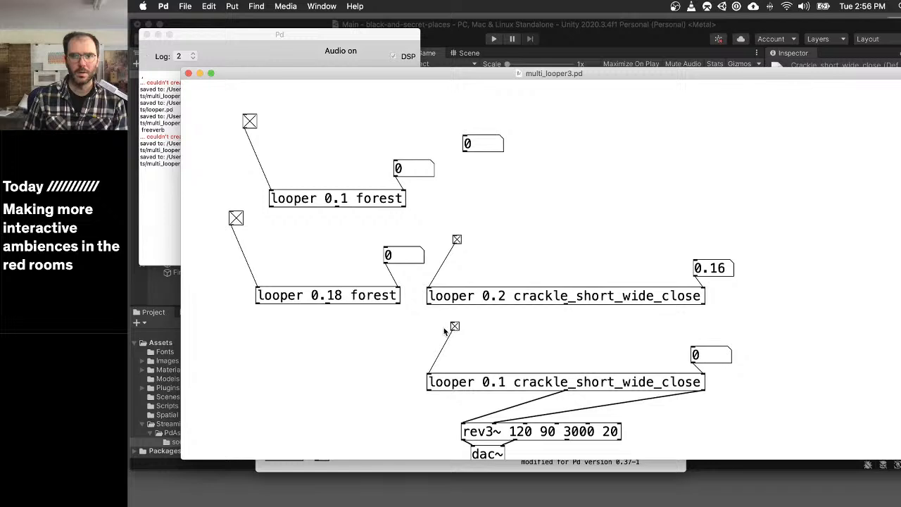
key(super+e)
drag(400, 325, 803, 455)
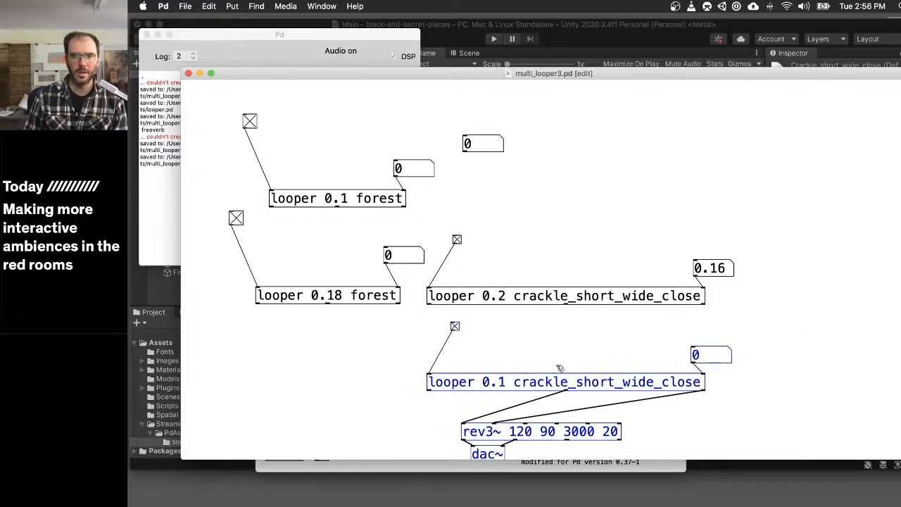
drag(444, 235, 784, 454)
drag(626, 381, 708, 299)
click(475, 267)
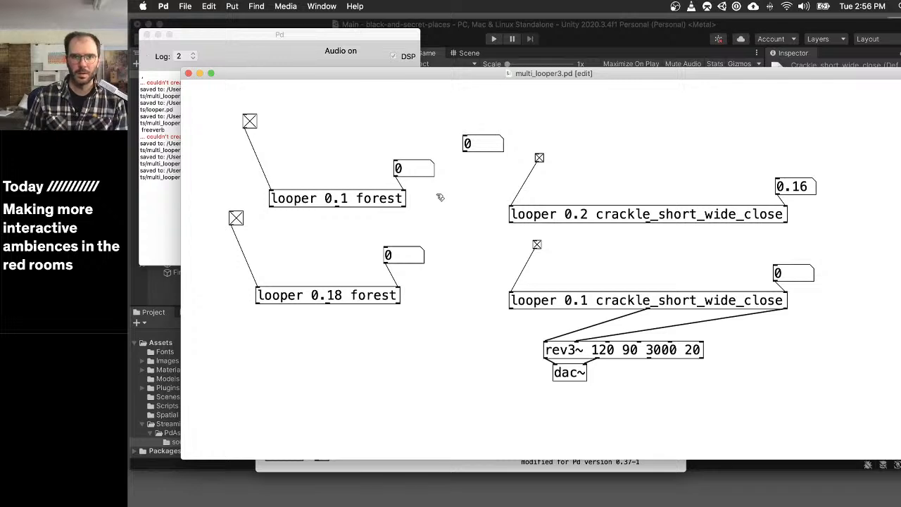
- Close the multi_looper3 and rev3~ help patches, switch to Unity and save the Main scene
key(super+w)
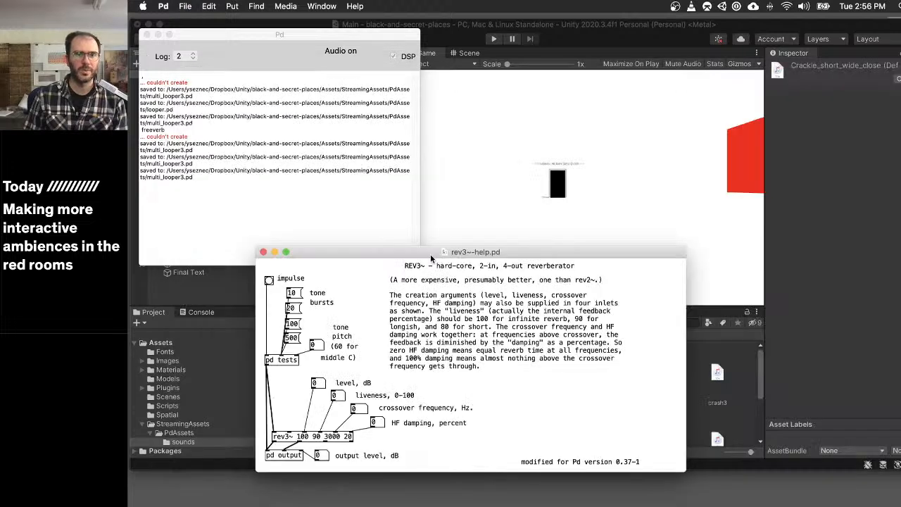
key(super+w)
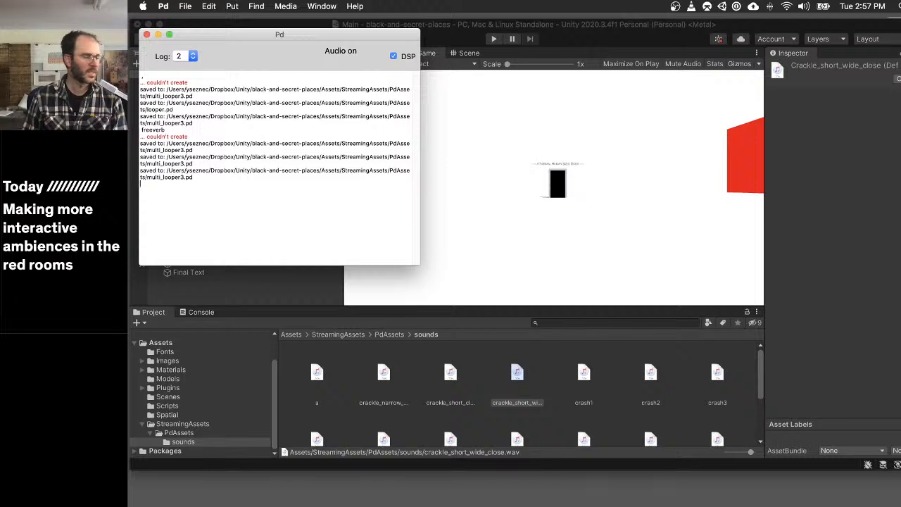
click(610, 33)
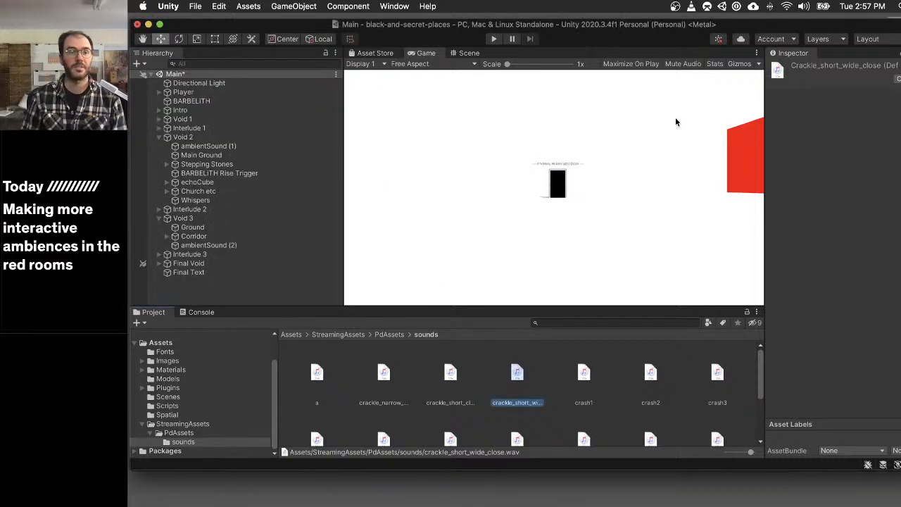
key(super+s)
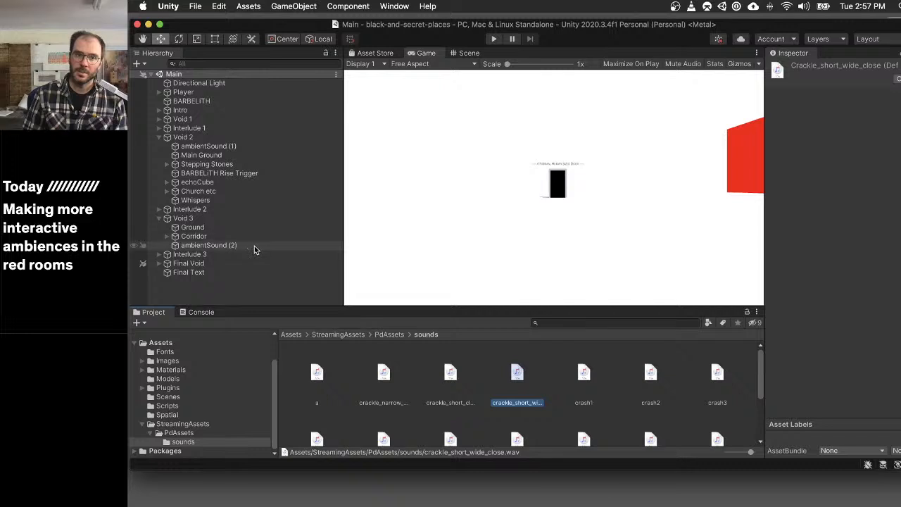
- Move ambientSound (2) in the Scene view onto Void 3's white ground near the Corridor, at about X -12, Z 34
click(282, 245)
scroll(823, 288, down, 5)
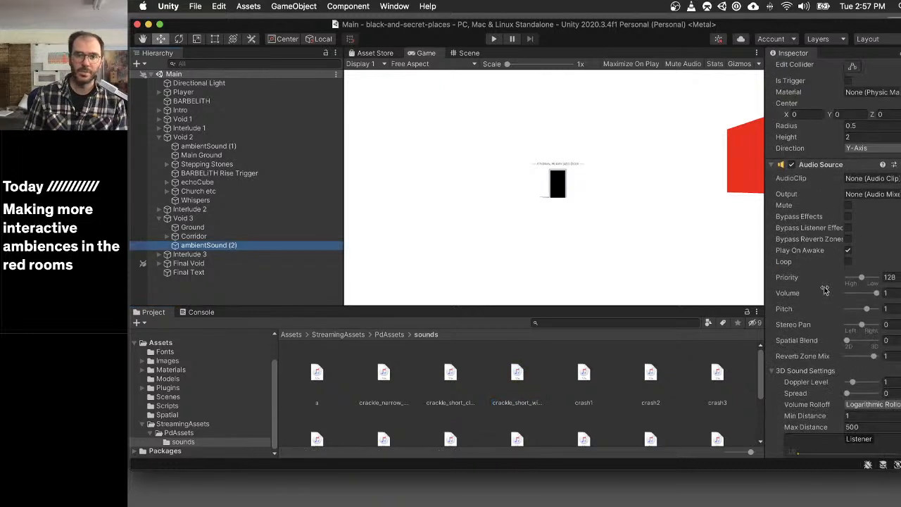
click(473, 52)
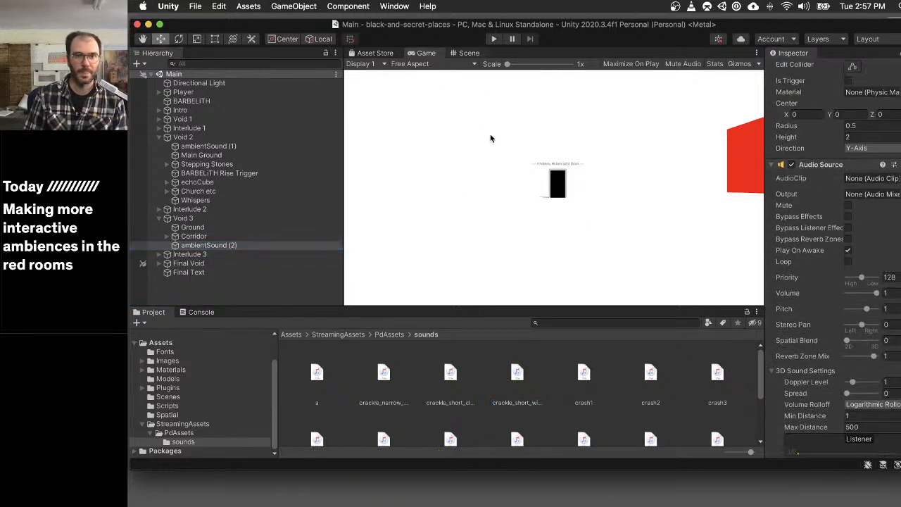
scroll(538, 187, down, 8)
scroll(540, 188, down, 4)
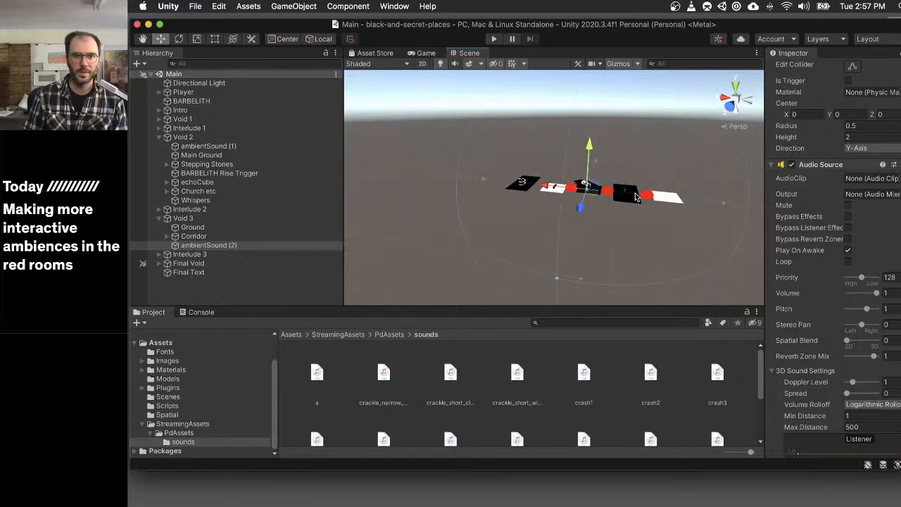
scroll(613, 202, up, 4)
scroll(612, 201, up, 3)
scroll(612, 200, down, 5)
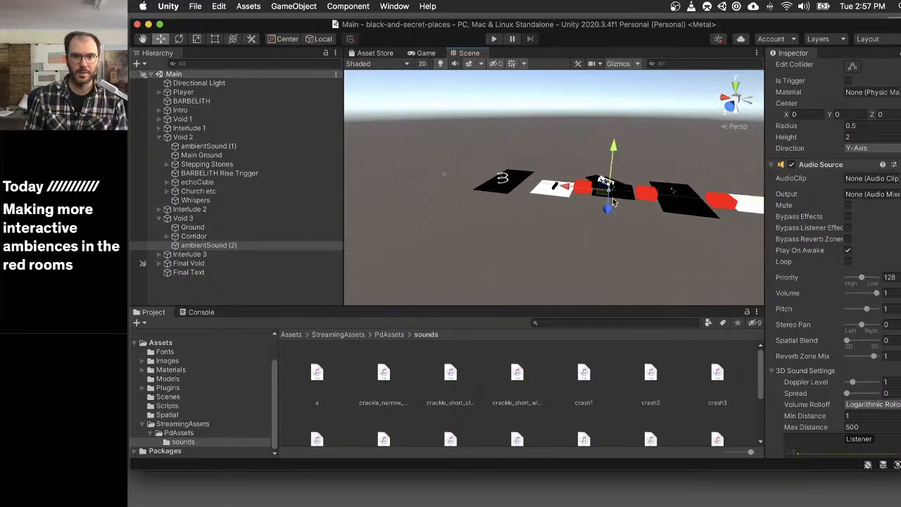
scroll(619, 196, up, 2)
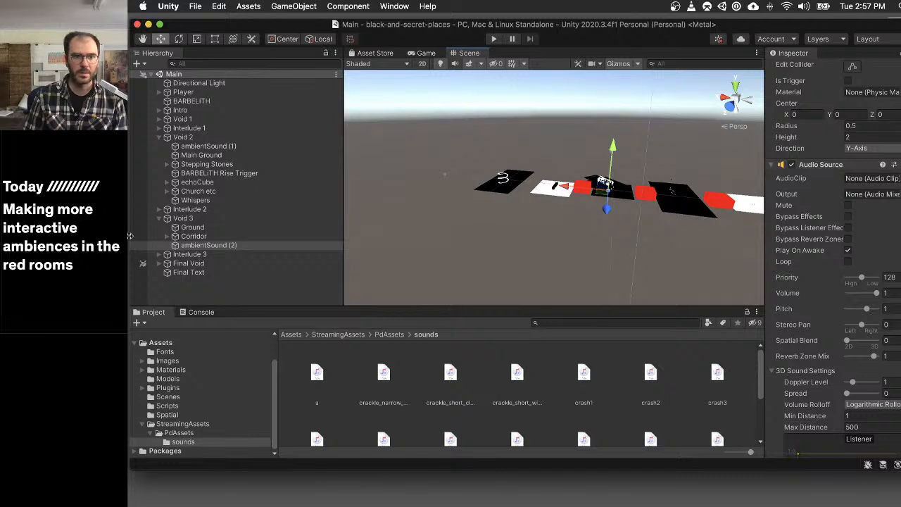
click(215, 237)
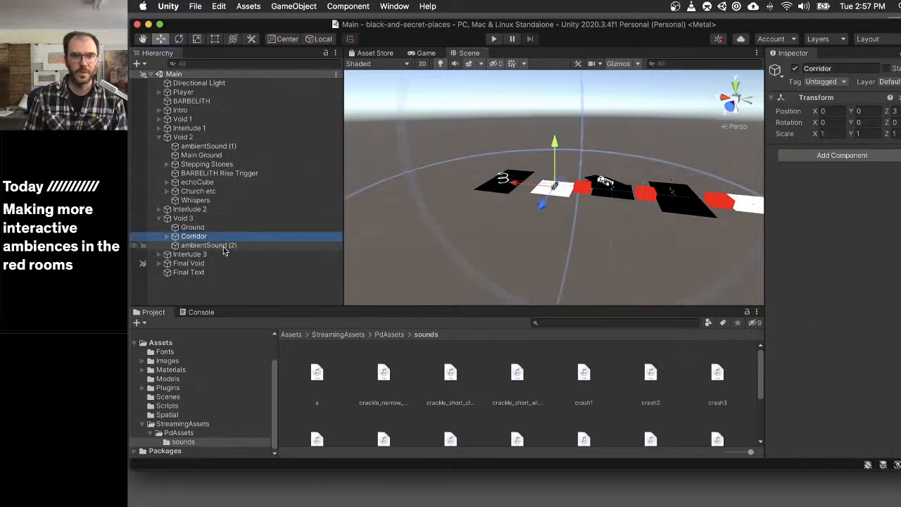
click(226, 245)
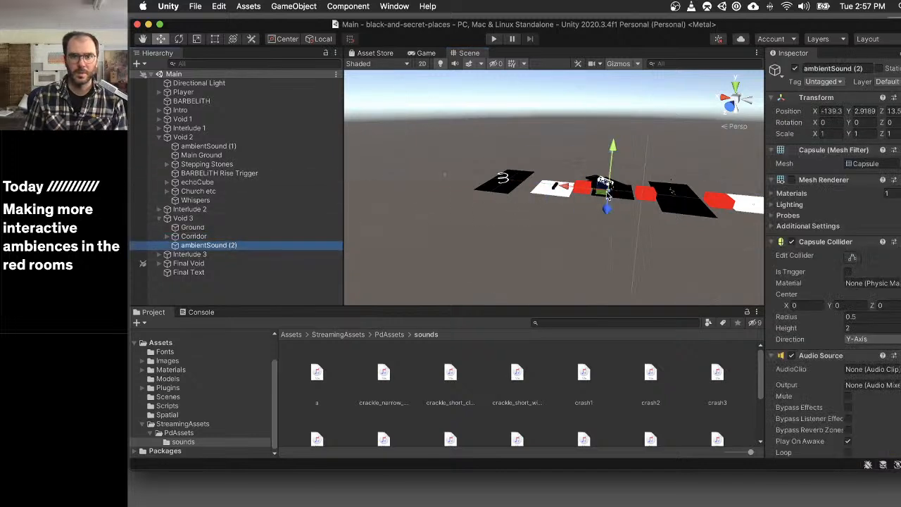
drag(604, 192, 554, 195)
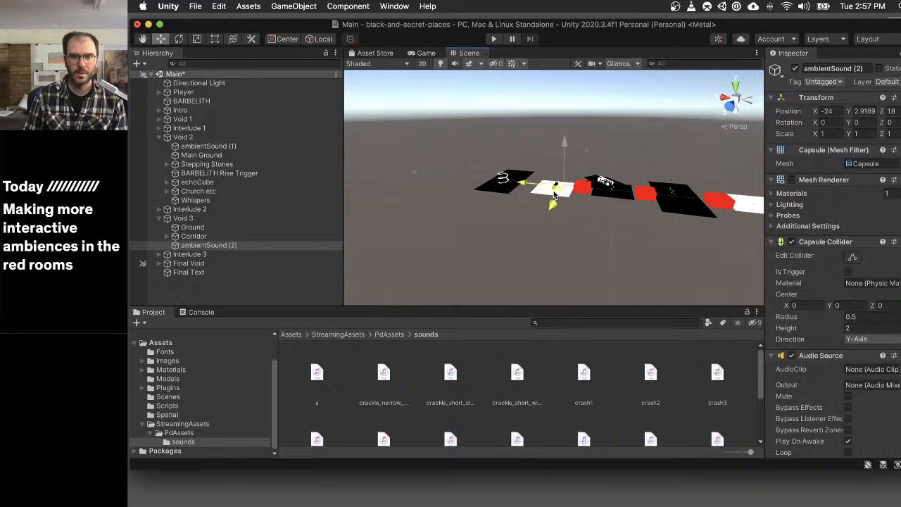
- Frame Void 3's Corridor and Ground in the Scene view to check the layout, and save the Main scene
click(193, 236)
key(f)
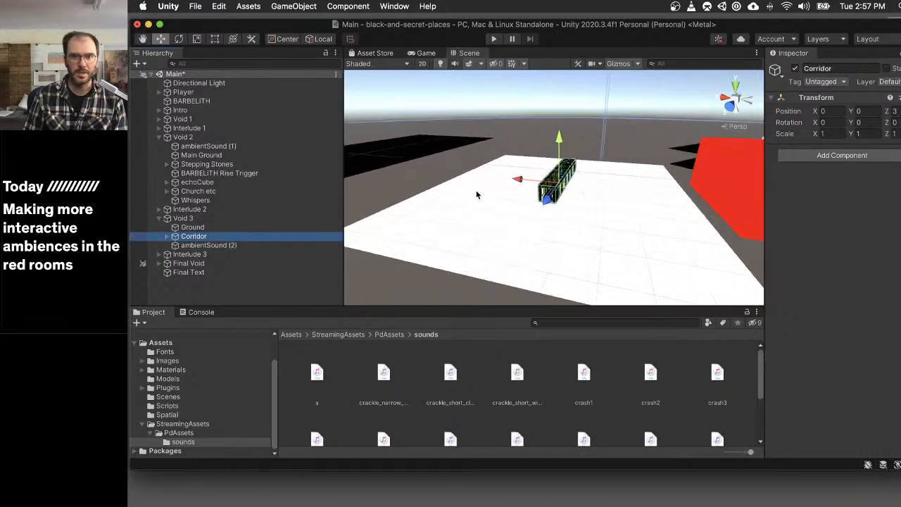
click(192, 228)
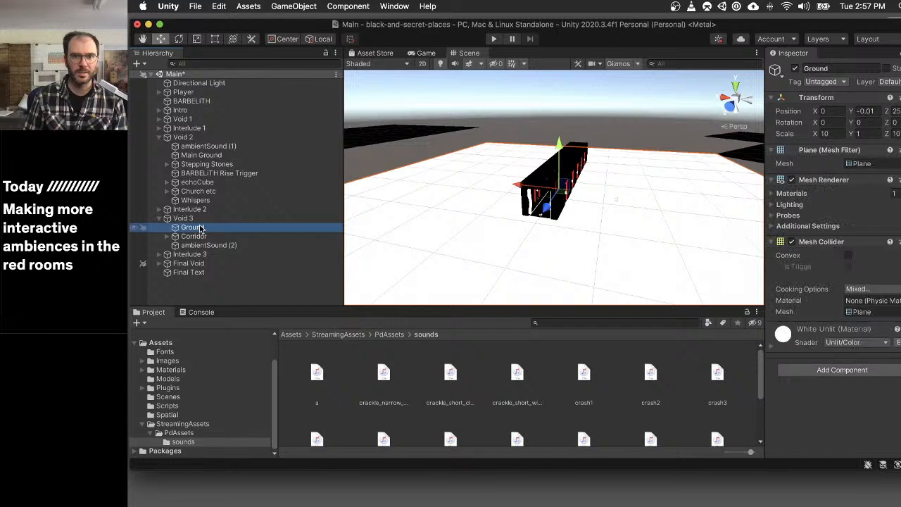
key(f)
scroll(402, 231, down, 6)
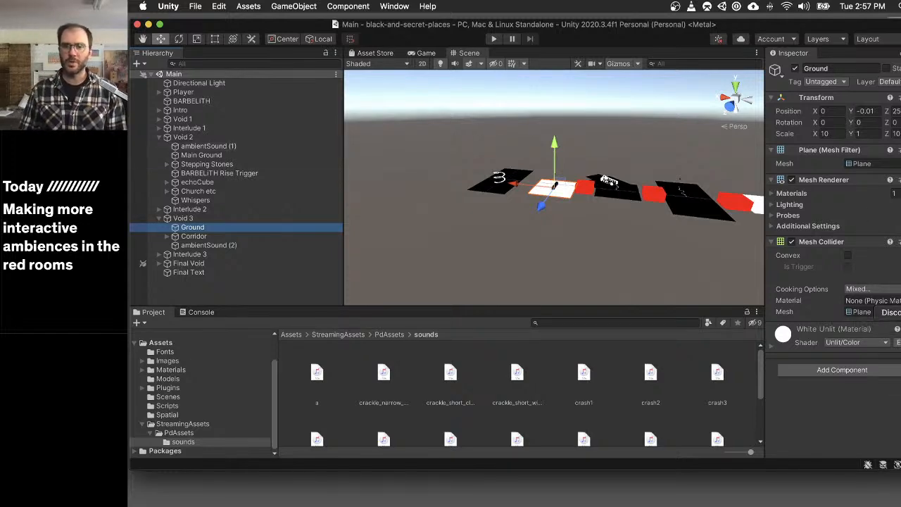
- Switch to the ideas list in Sublime Text and delete the empty bullet and the red rooms' upward pitch changing item
click(900, 326)
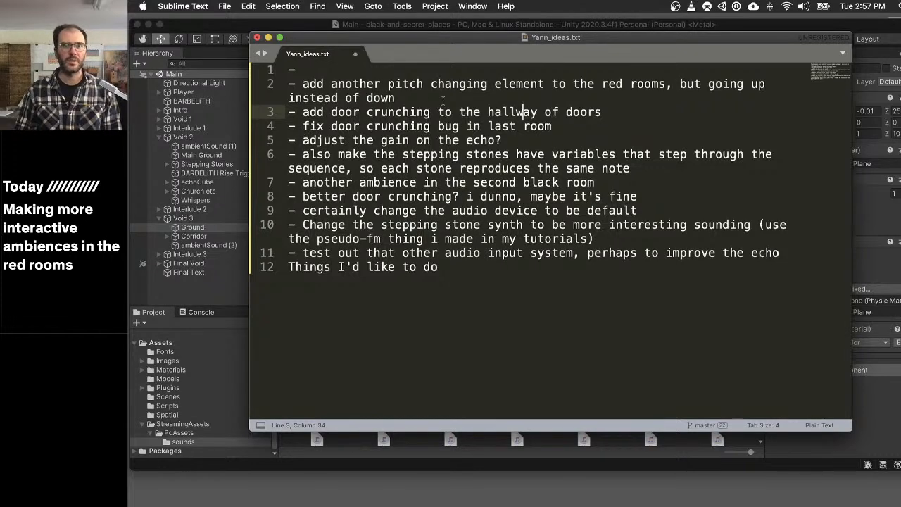
drag(442, 99, 288, 69)
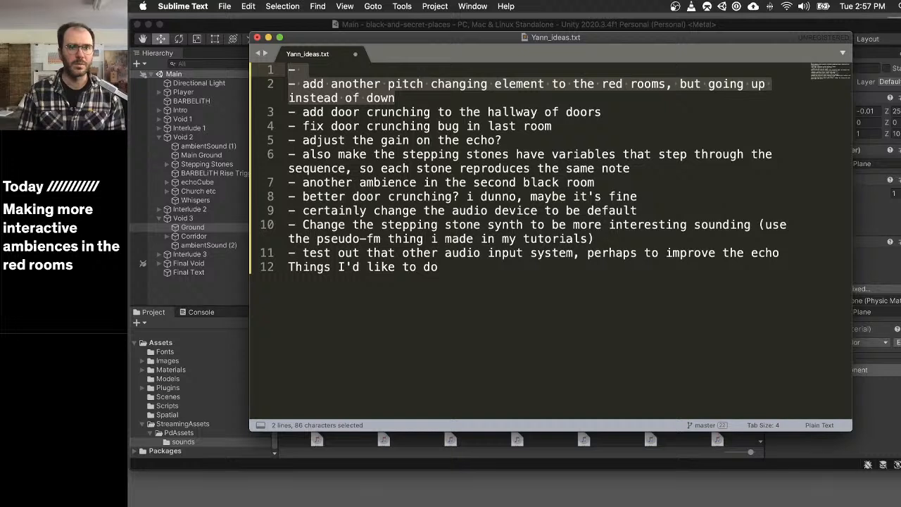
key(BackSpace)
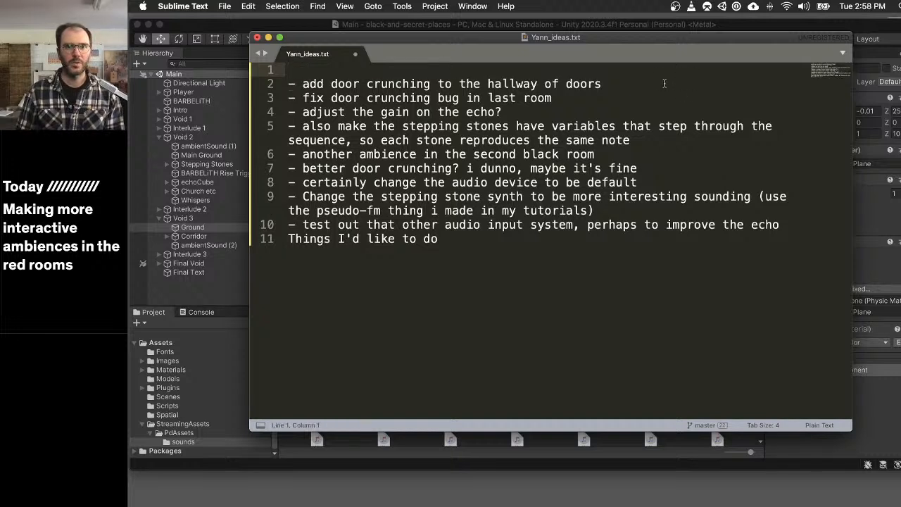
- Delete the "fix door crunching bug in last room" item from the ideas list
drag(601, 84, 287, 69)
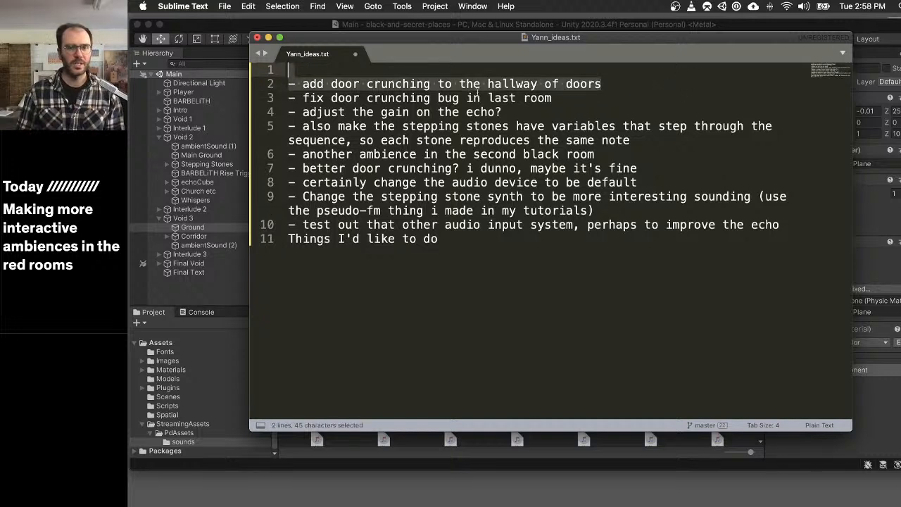
drag(591, 98, 288, 98)
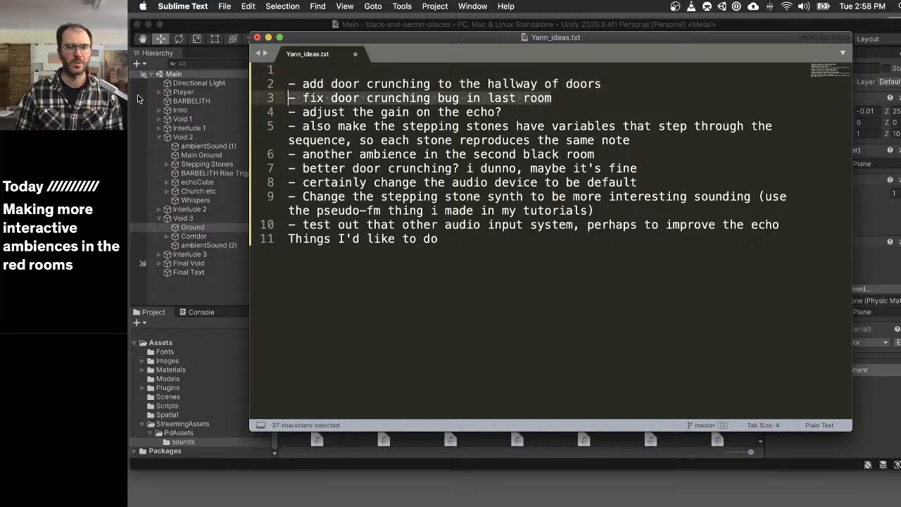
key(BackSpace)
key(BackSpace)
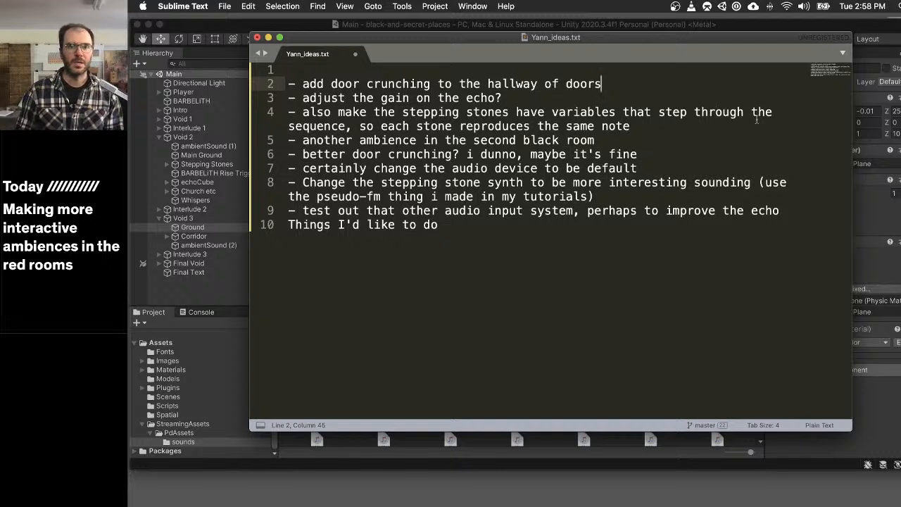
- Delete the "better door crunching? i dunno, maybe it's fine" item and move the ideas window lower, exposing Unity behind it
drag(637, 153, 288, 153)
key(BackSpace)
key(BackSpace)
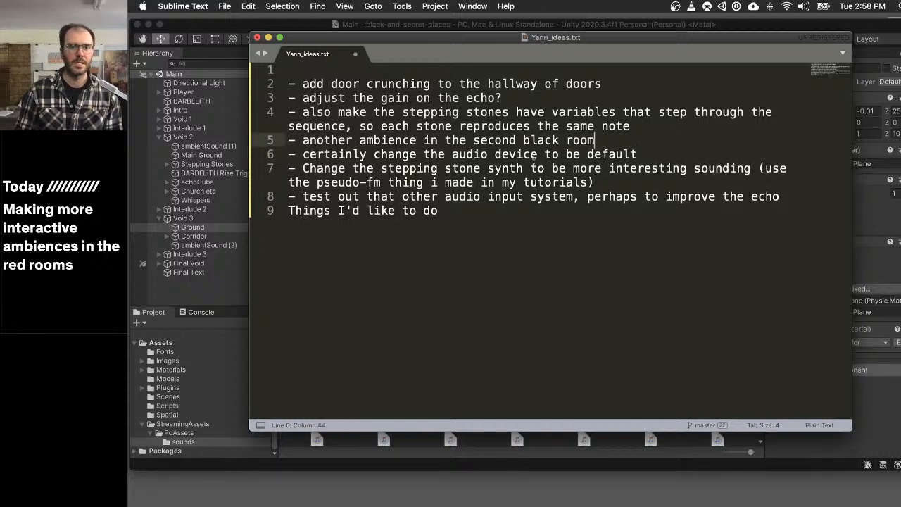
key(Up)
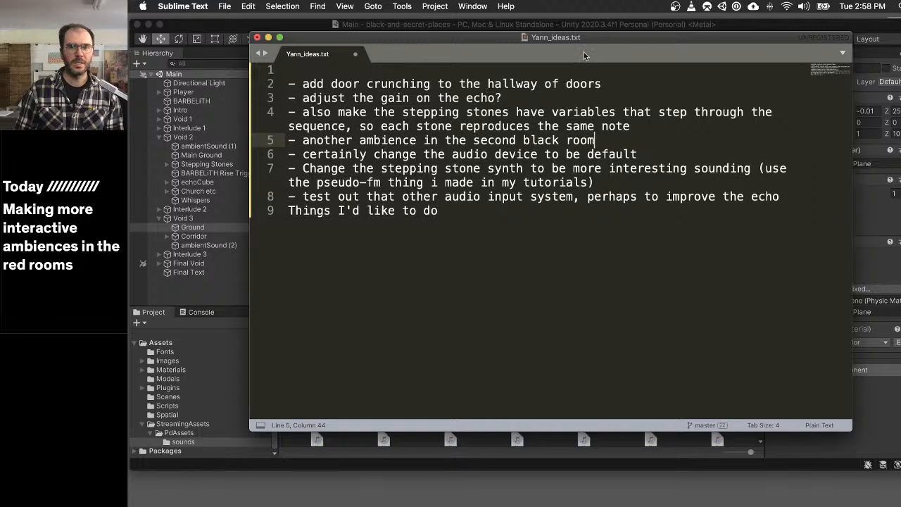
drag(580, 37, 568, 107)
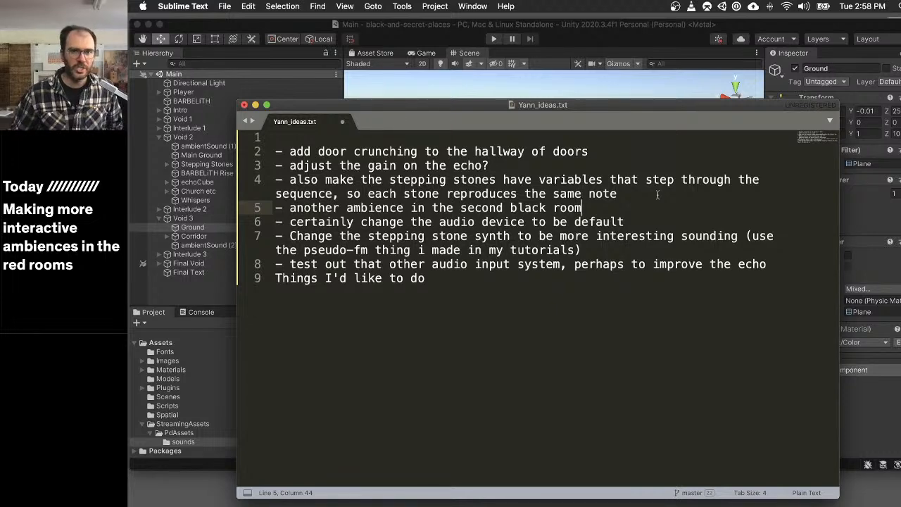
- Switch to Unity, run the game and walk through the "A Normal Human-Sized Door" doorway into Void 1
click(630, 27)
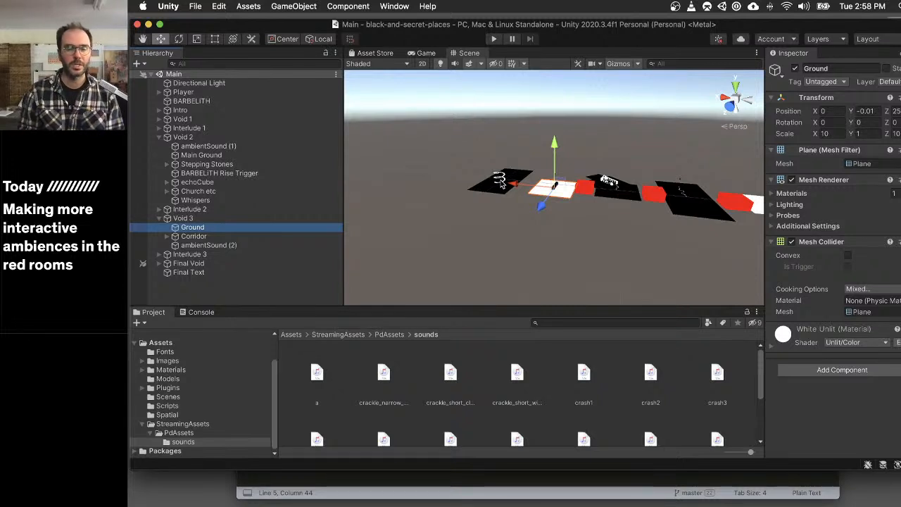
key(super+p)
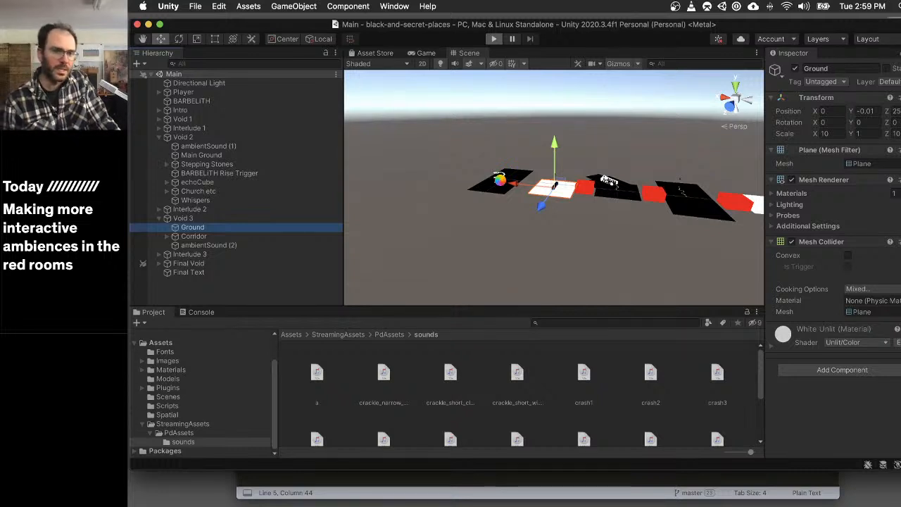
key(super+p)
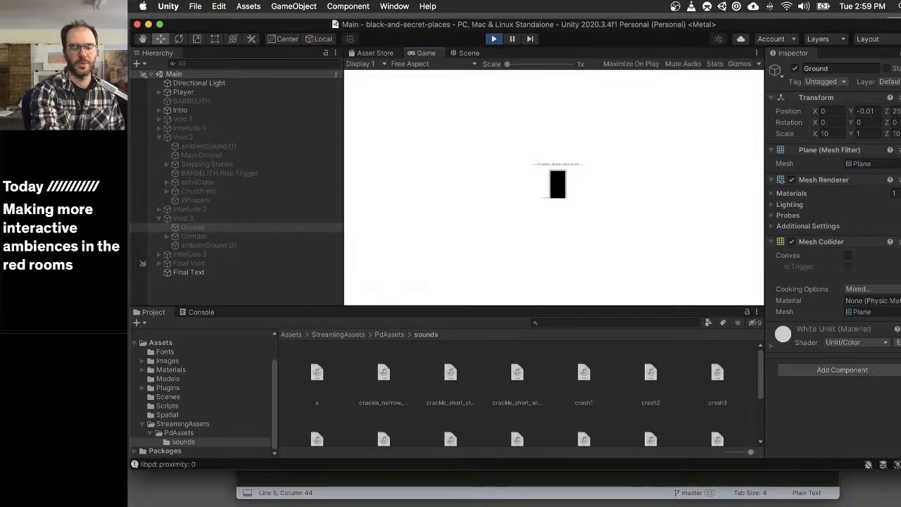
key(w)
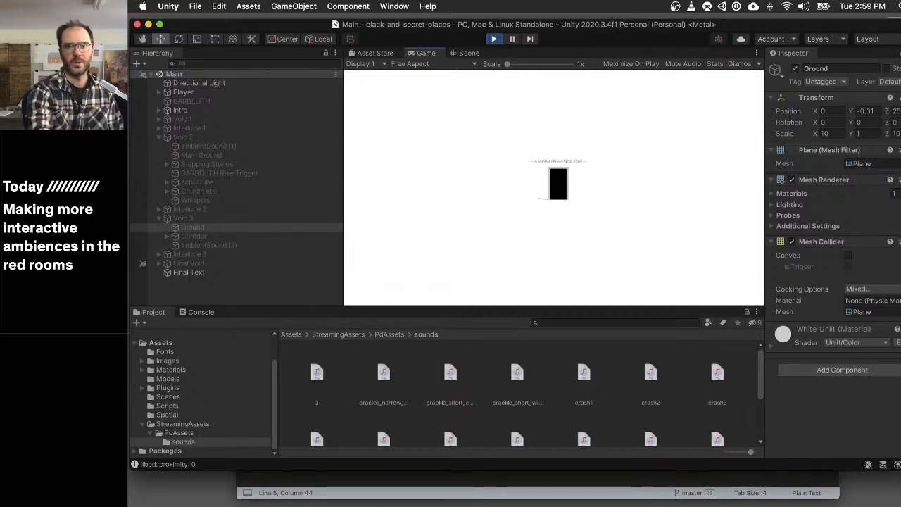
key(w)
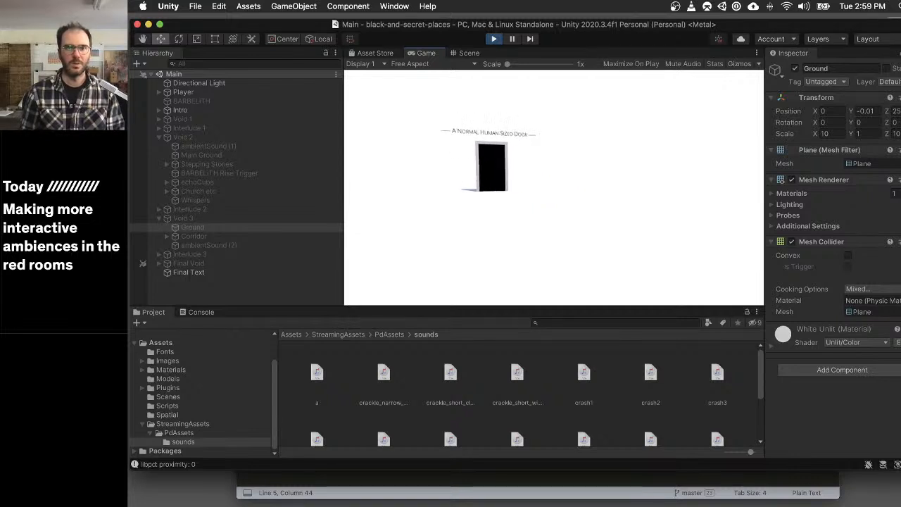
key(w)
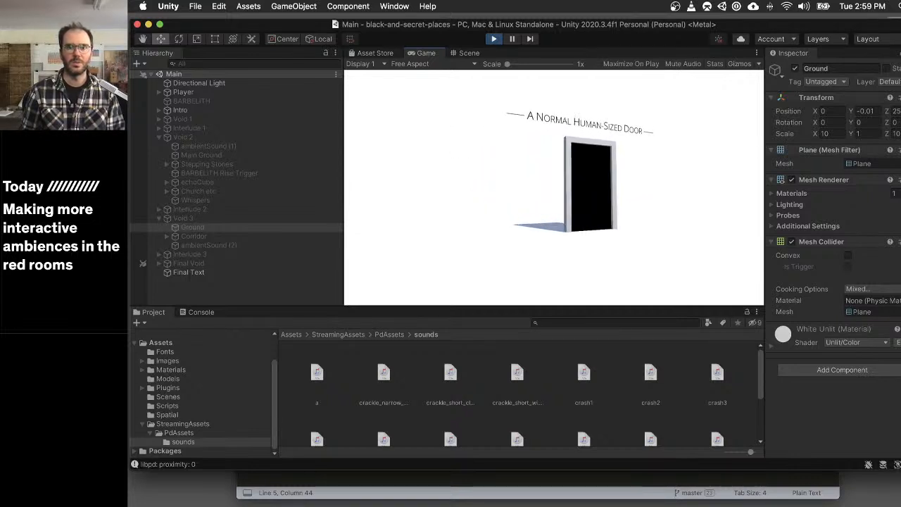
key(s)
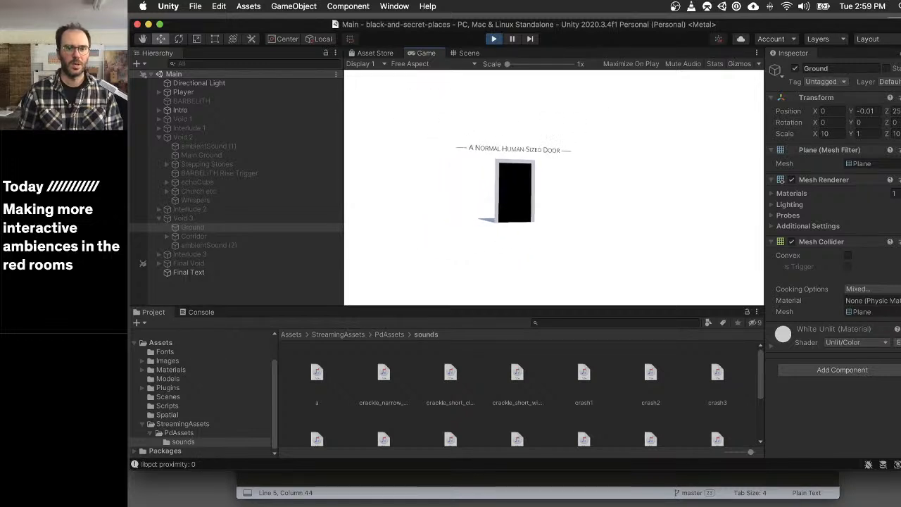
key(w)
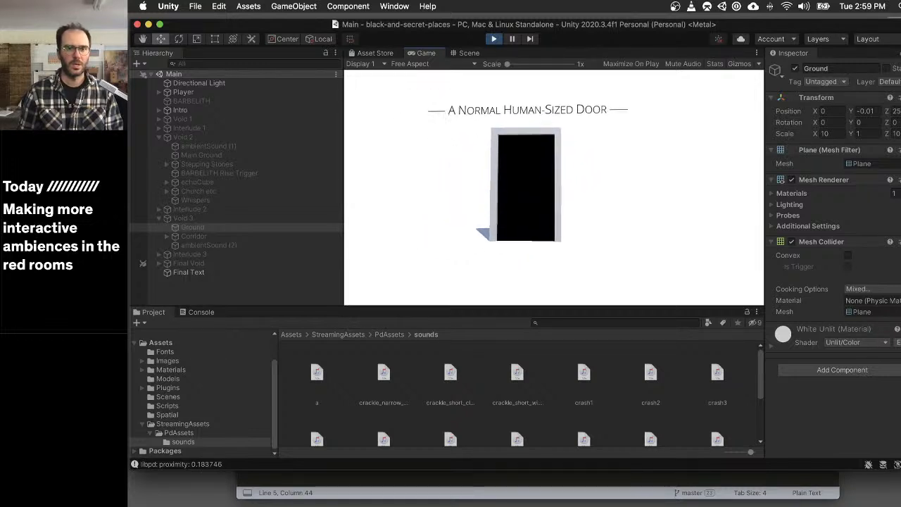
key(w)
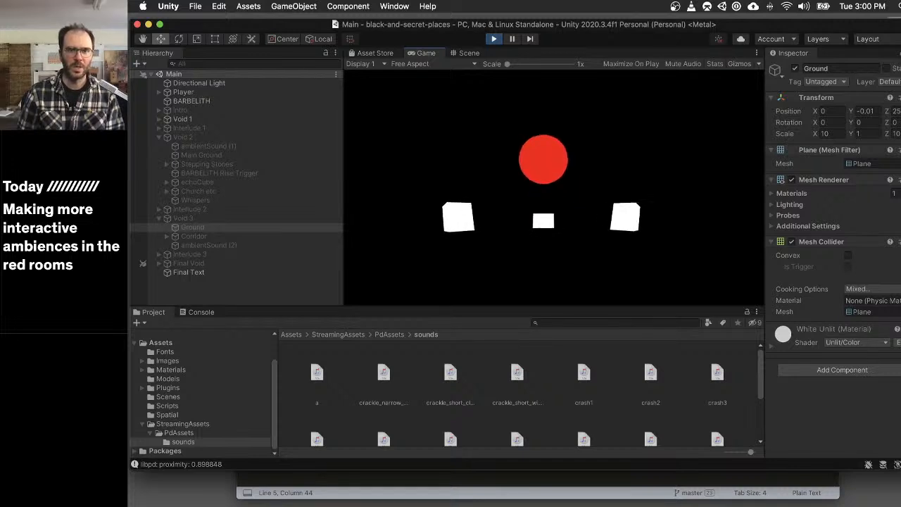
- Play-test the red Interlude 1 room by approaching and backing away from its door, and walk through into Void 2
key(Escape)
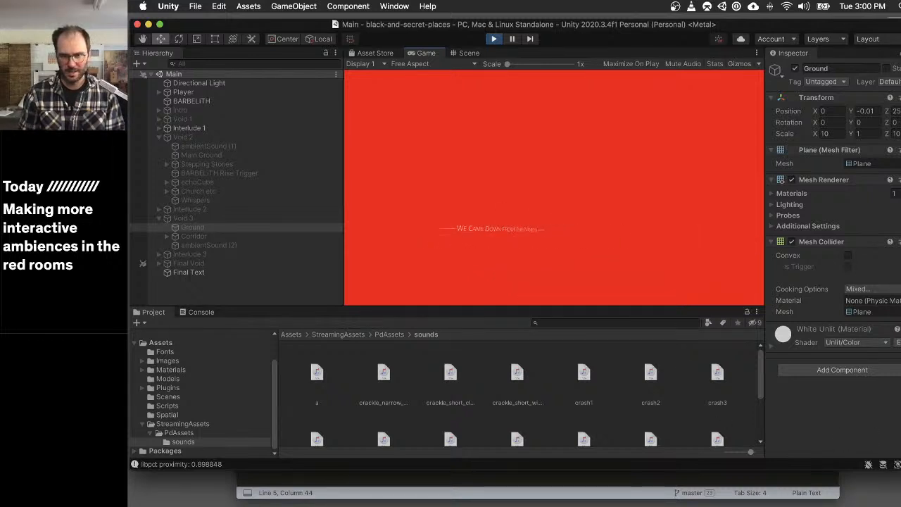
key(w)
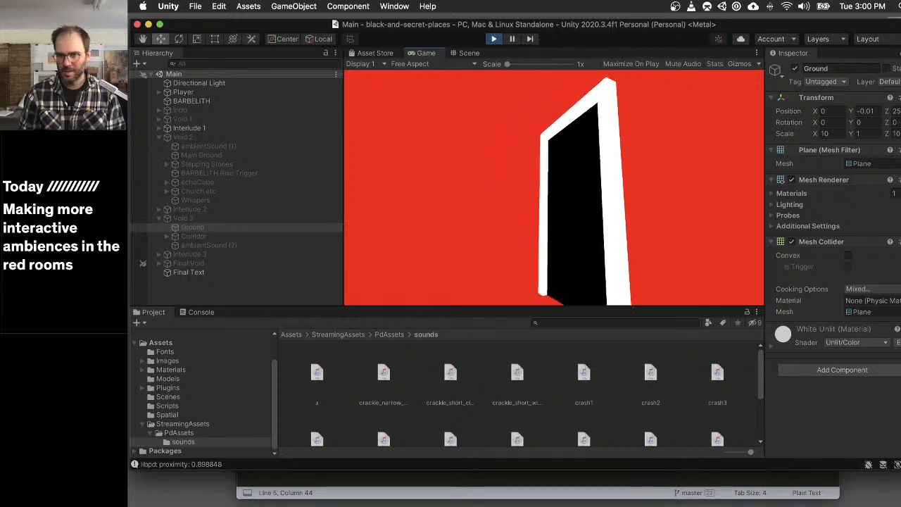
key(s)
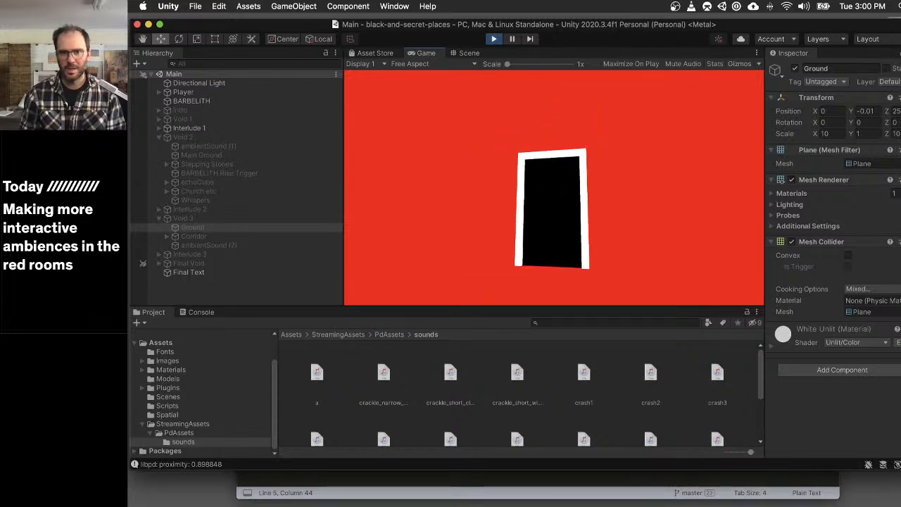
key(w)
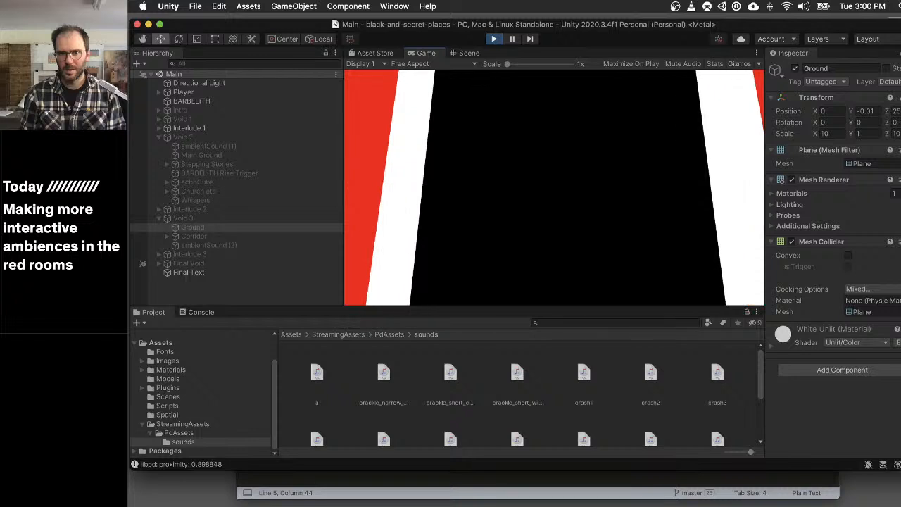
key(w)
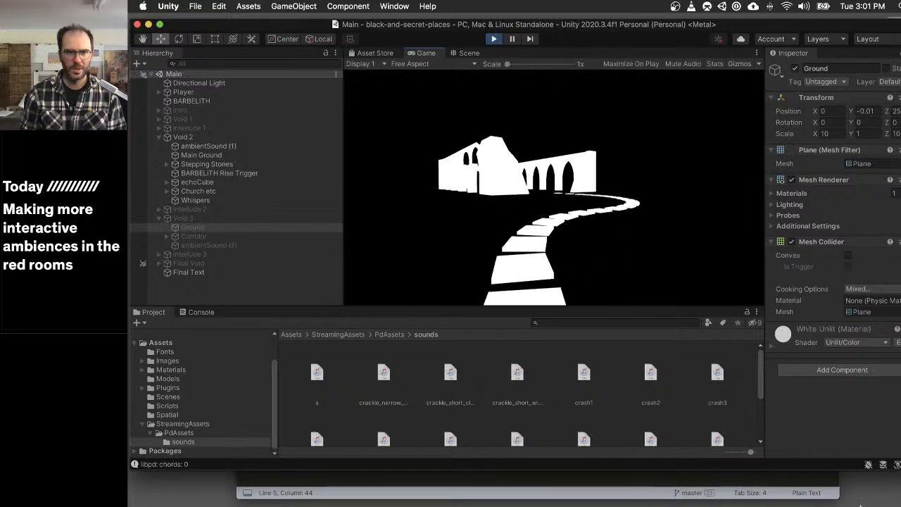
- Walk along Void 2's stepping stones into the church ruins and around the red sphere to test the room's sound
key(w)
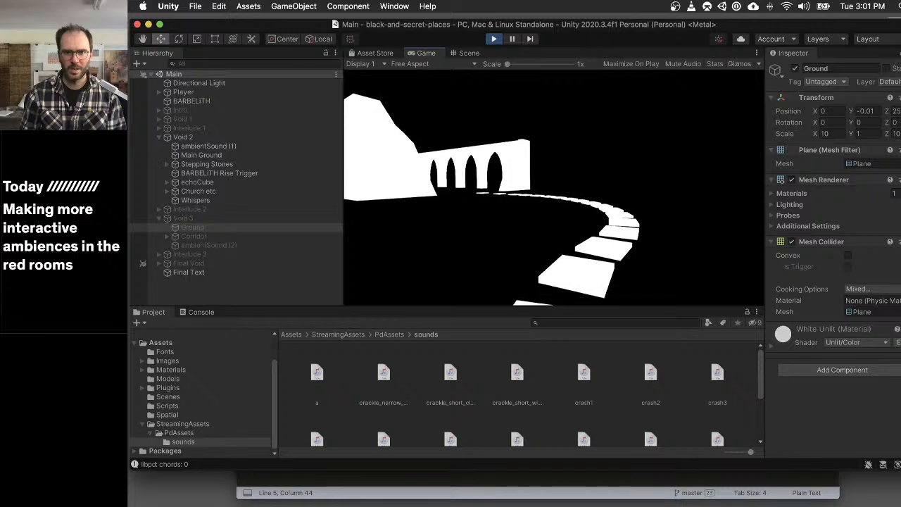
key(w)
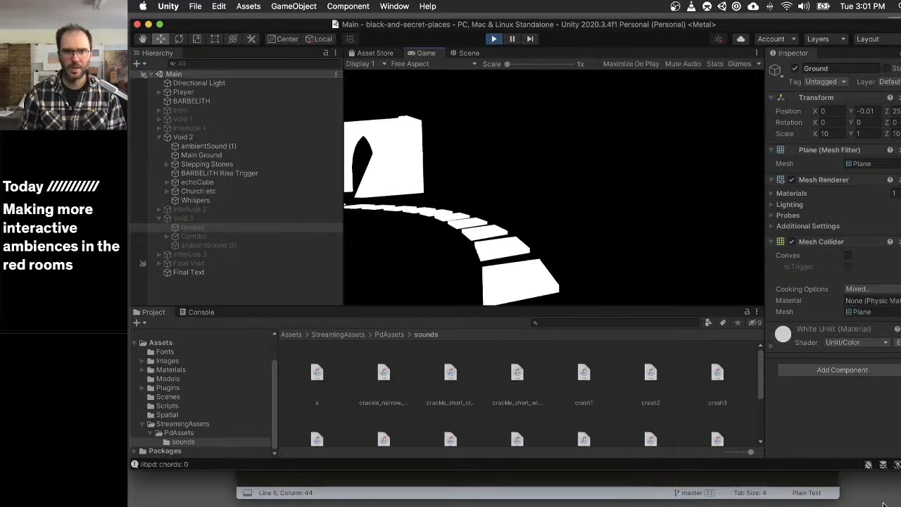
key(w)
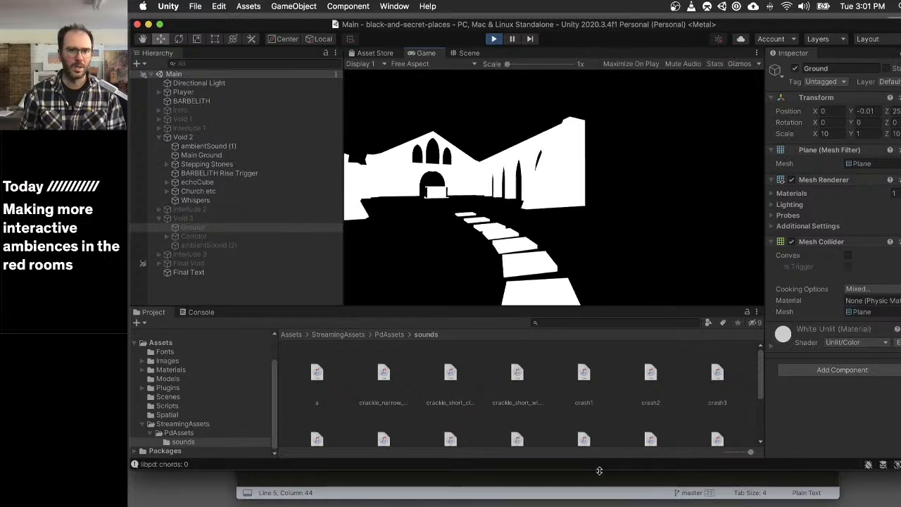
key(w)
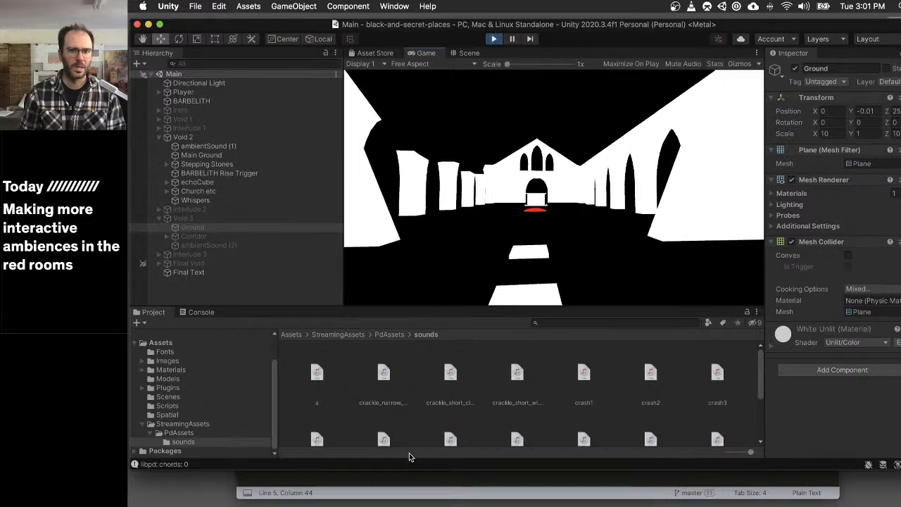
key(w)
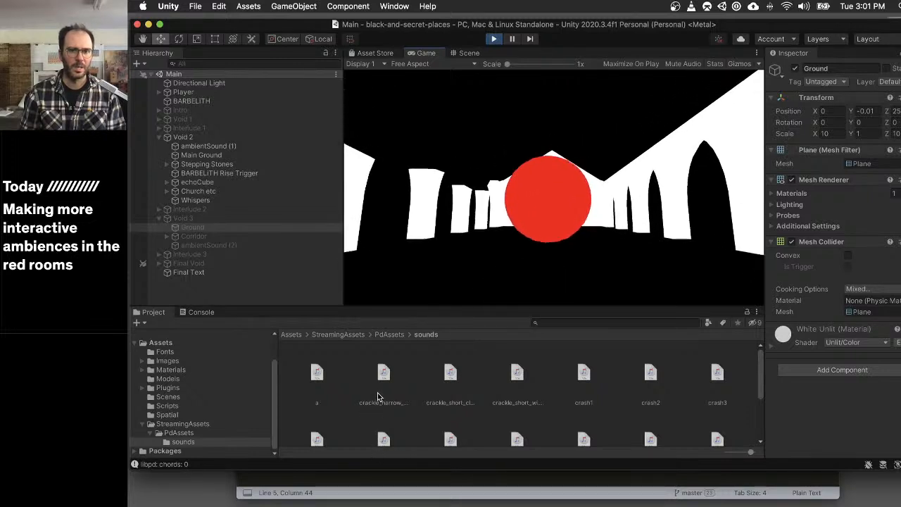
key(w)
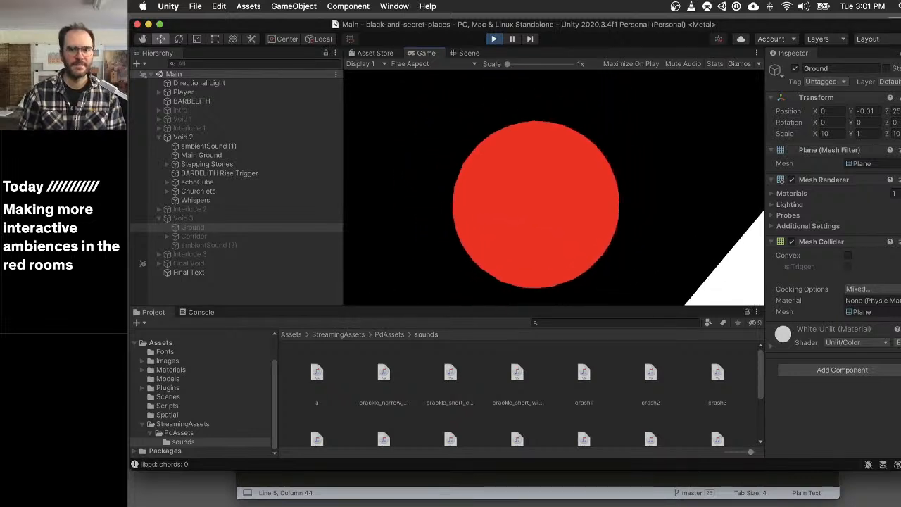
key(w)
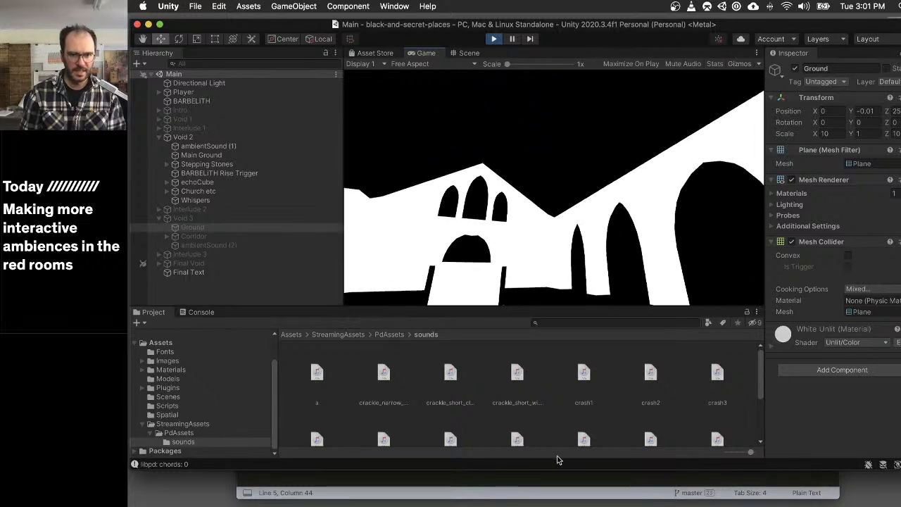
key(w)
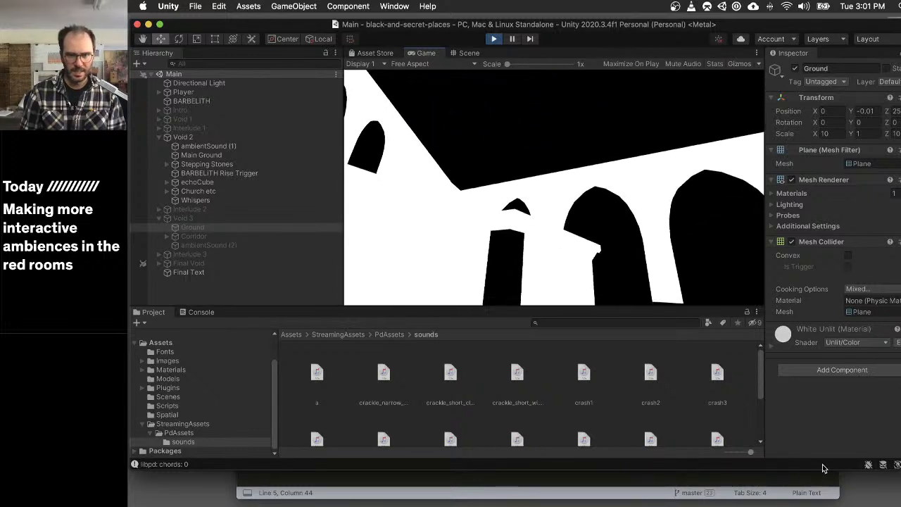
key(w)
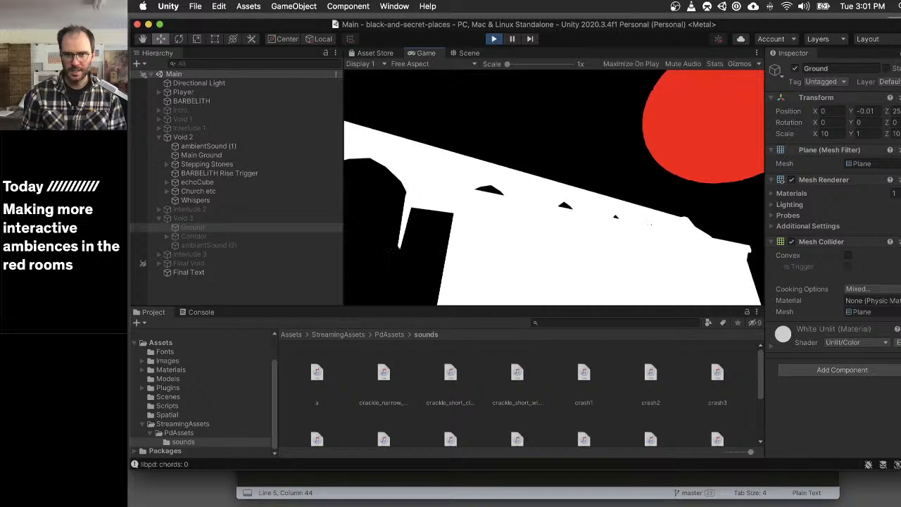
- Walk out of Void 2's church ruins to the free-standing white door and go through it into Interlude 2
key(w)
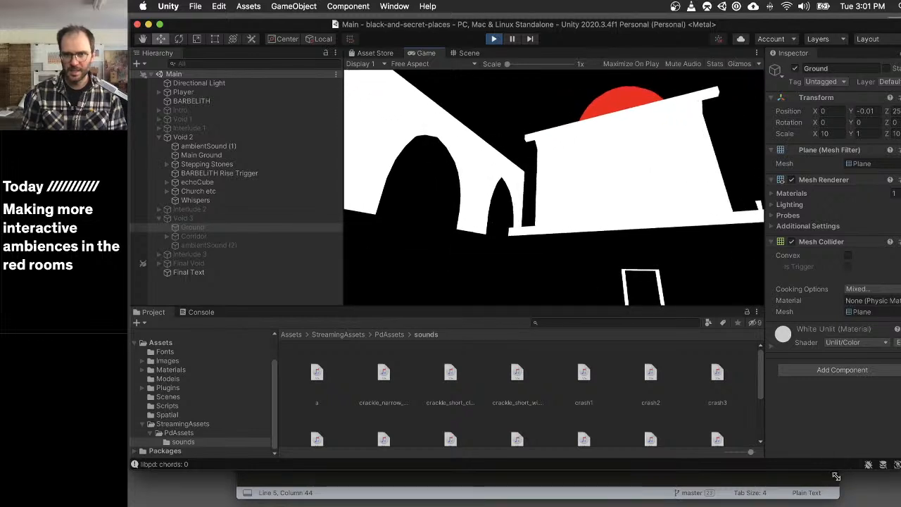
key(w)
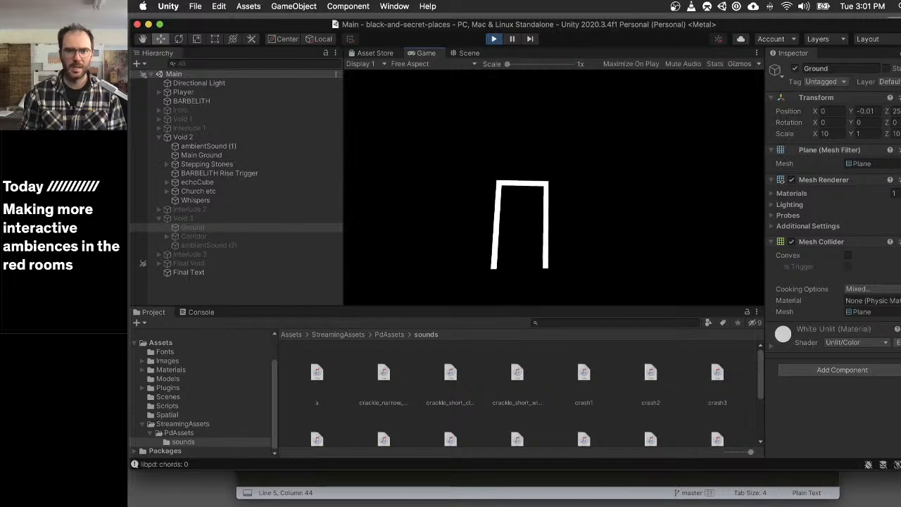
key(w)
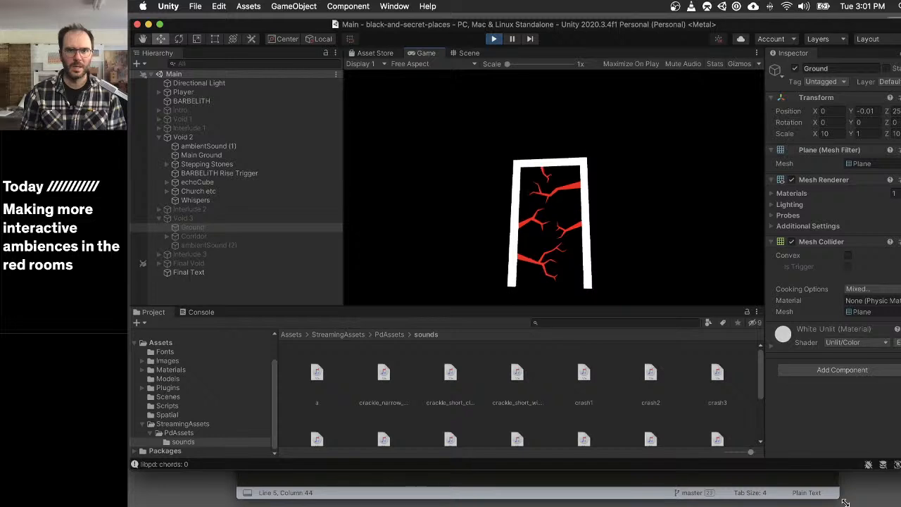
key(w)
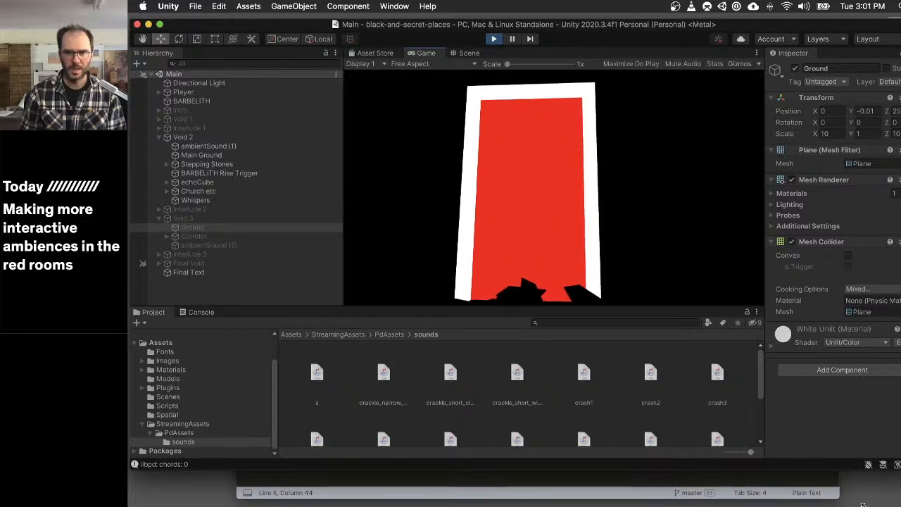
key(a)
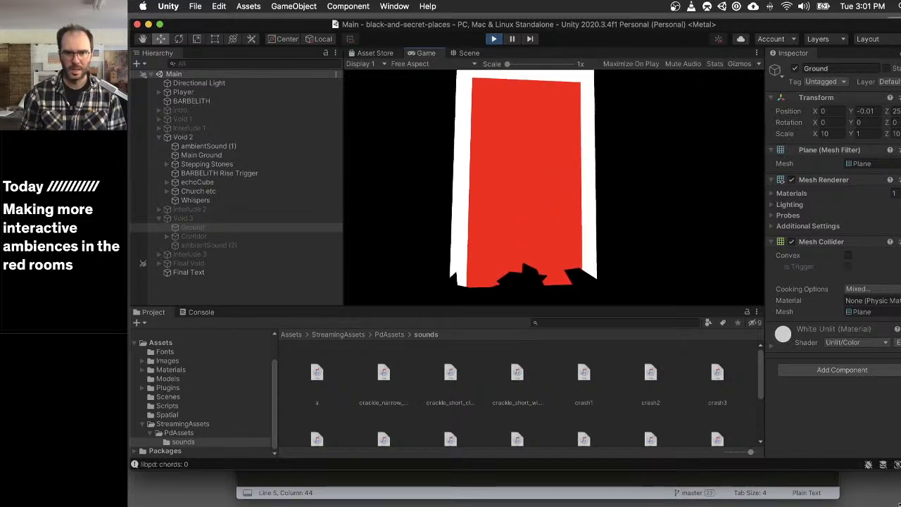
key(w)
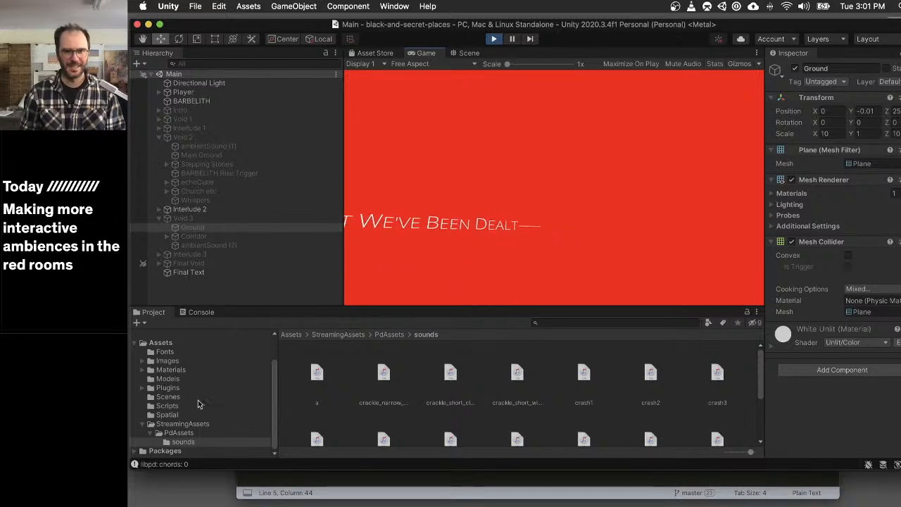
- Play-test the red Interlude 2 room by backing away from its door, and walk through the door into Void 3
key(s)
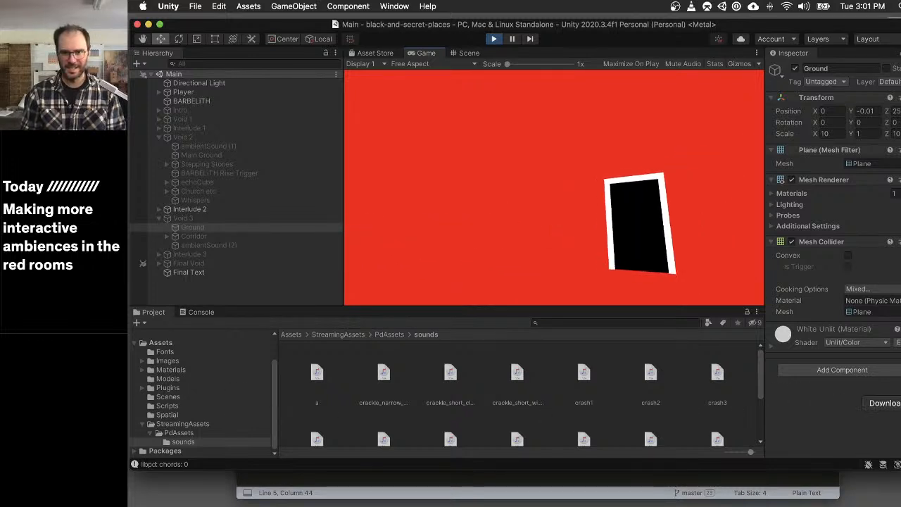
key(s)
key(s)
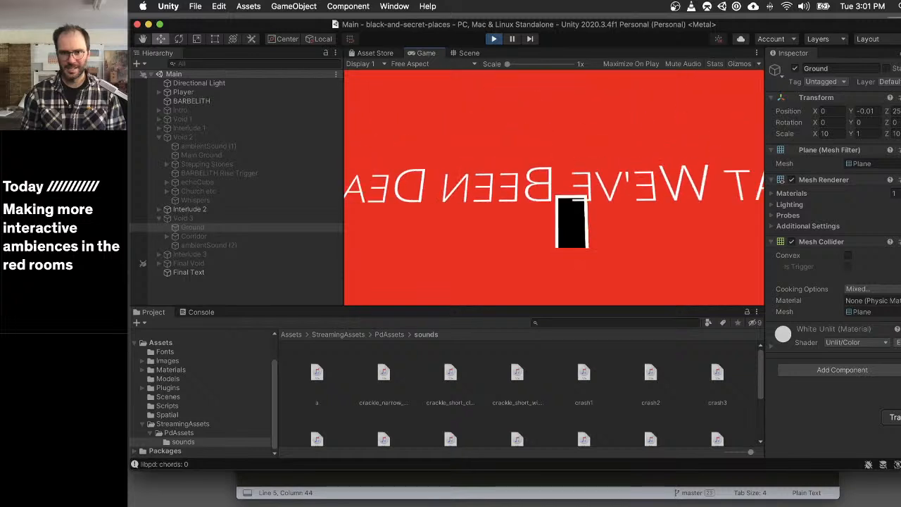
key(w)
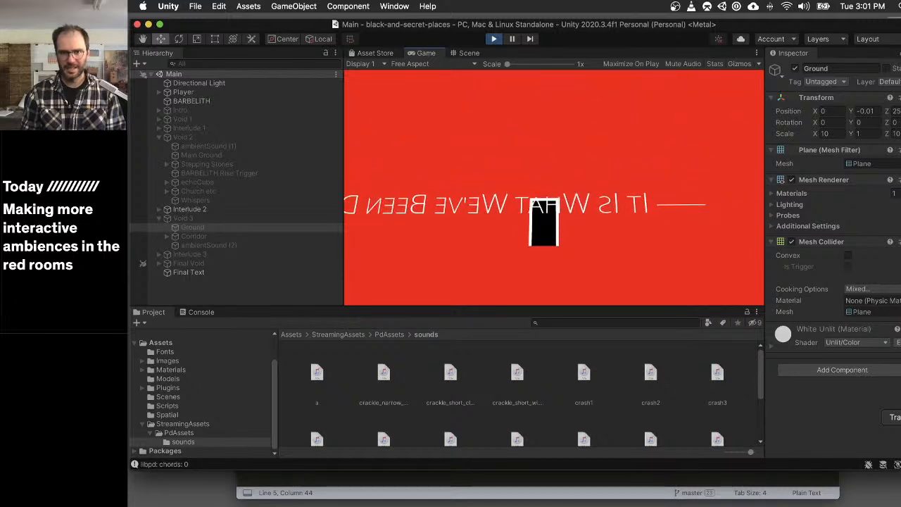
key(w)
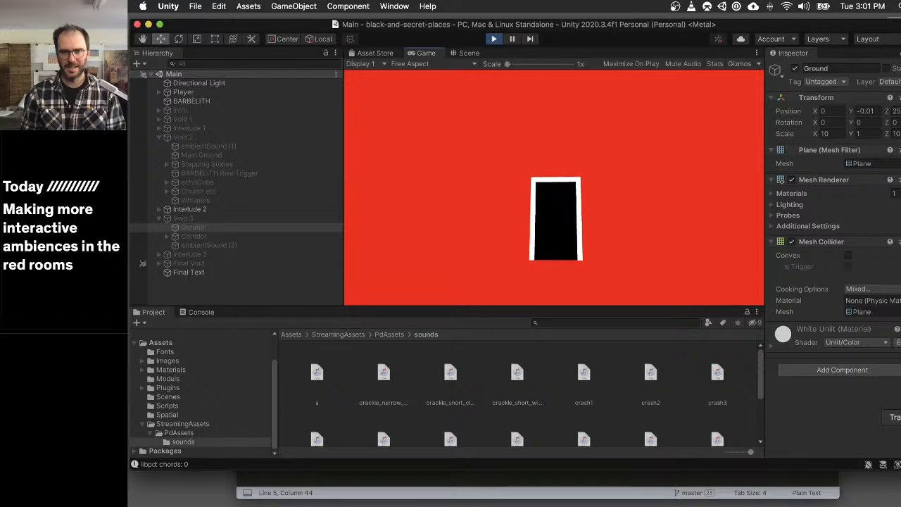
key(w)
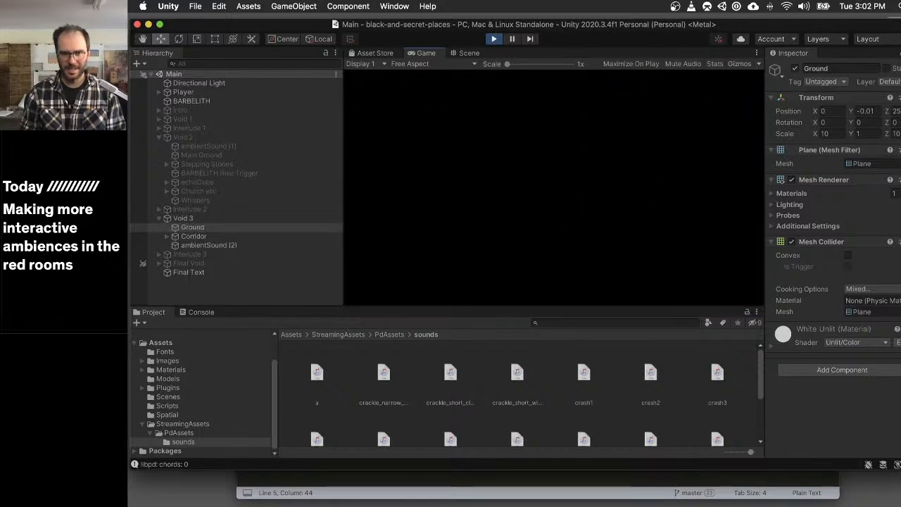
- Walk to the start of Void 3's corridor of red door frames and look along it
key(w)
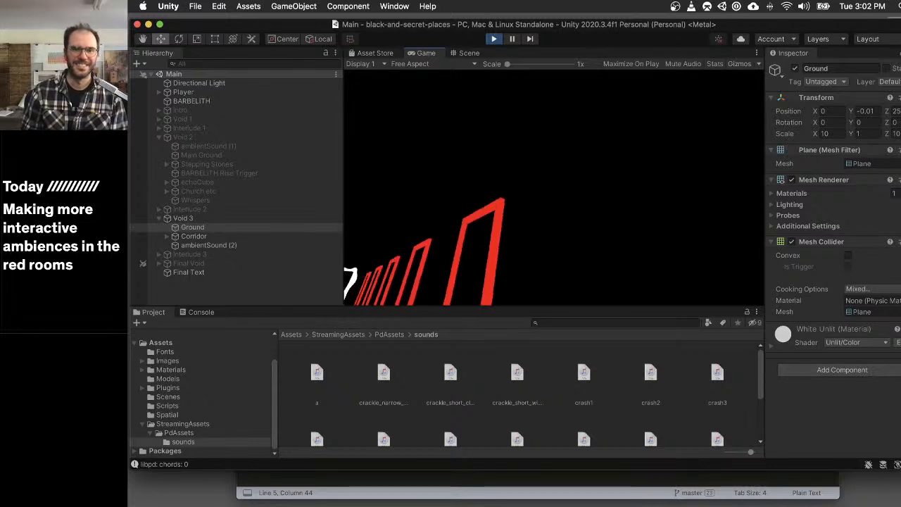
key(a)
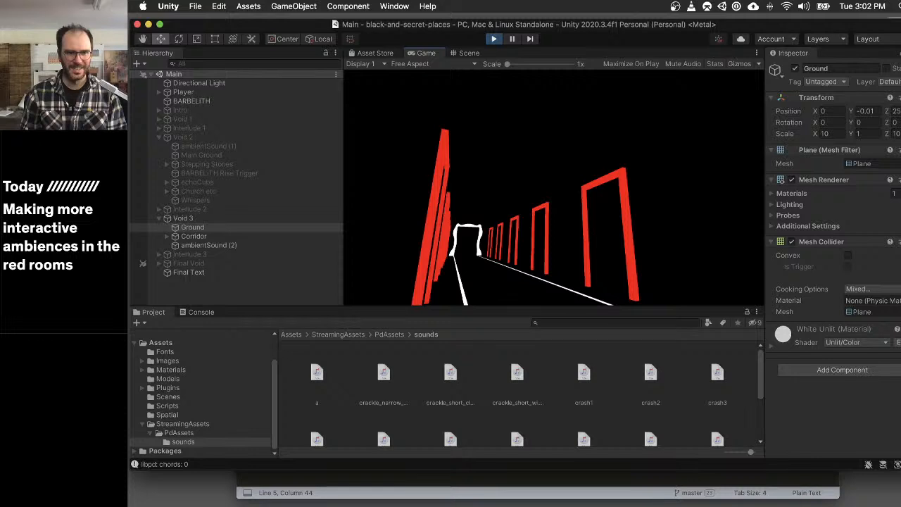
key(d)
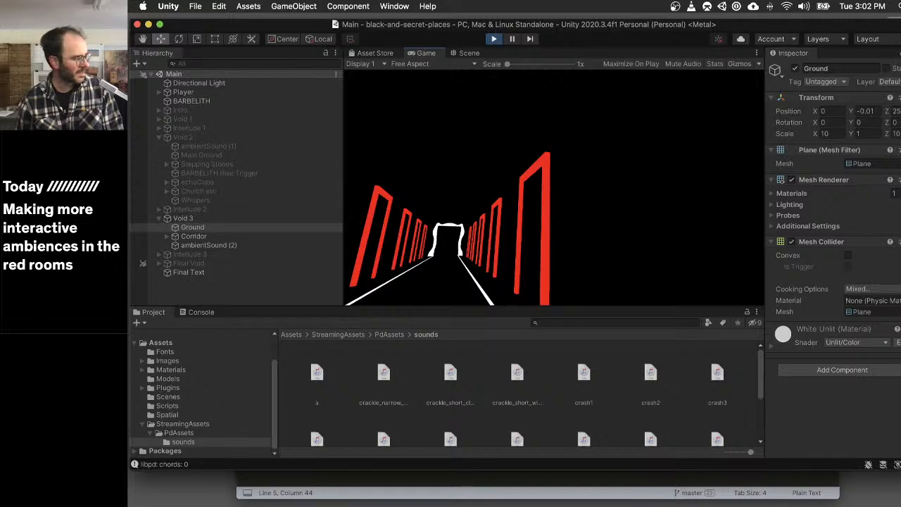
- Release the game's pointer and inspect the Lib Pd Instance settings of Void 3's ambientSound (2)
key(Escape)
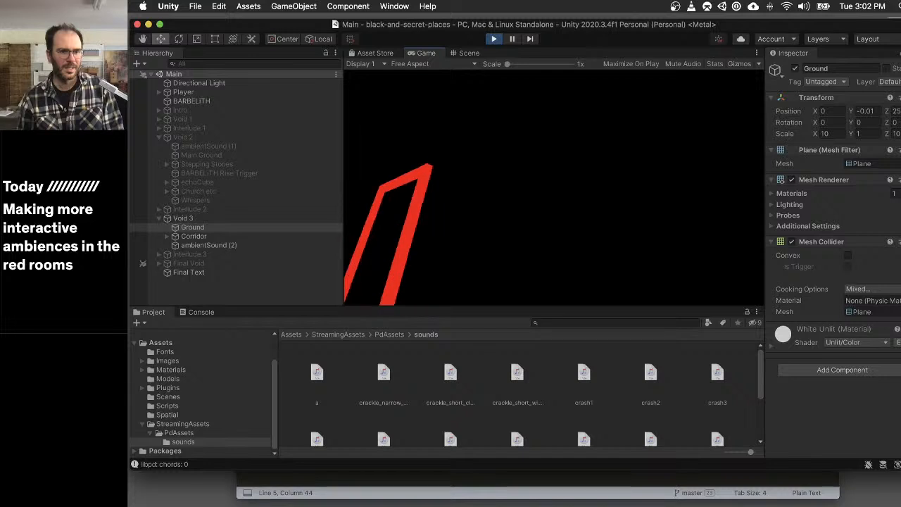
click(338, 246)
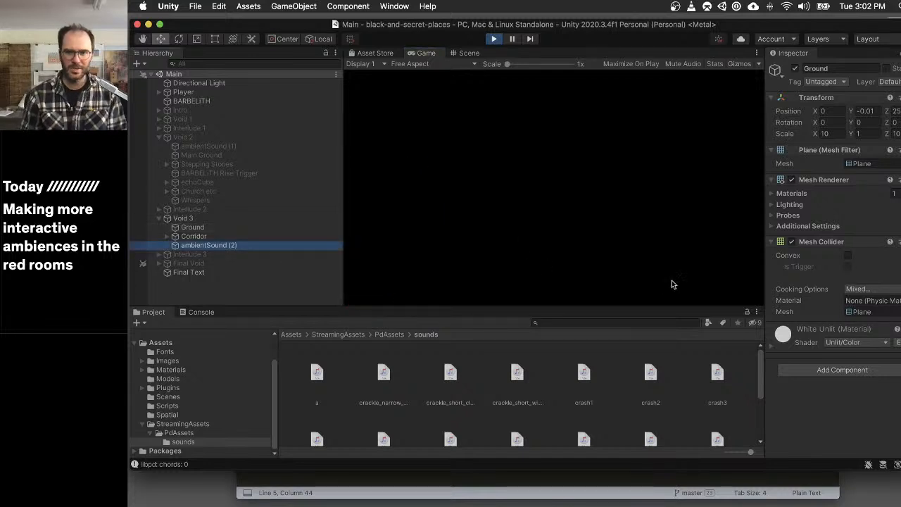
scroll(863, 284, down, 10)
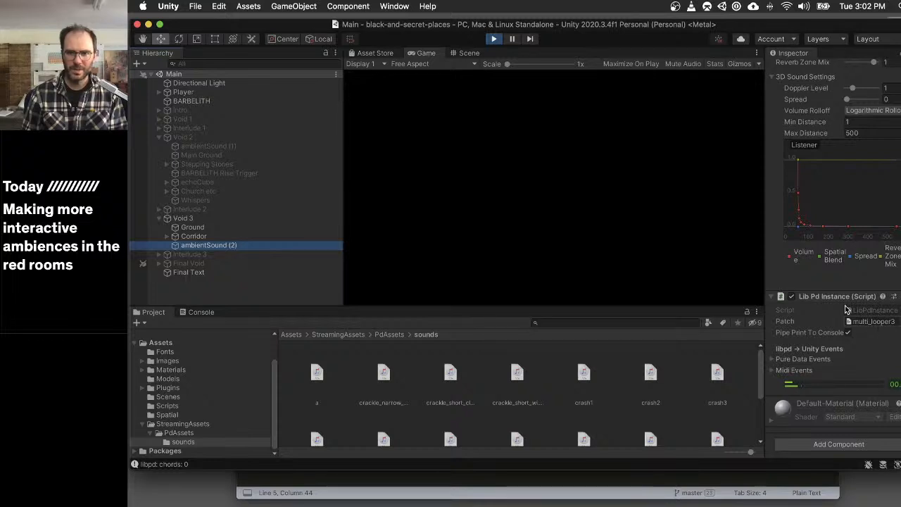
- Resume playing and walk down Void 3's corridor between the red doors up to the curved white door to test the sound
click(437, 220)
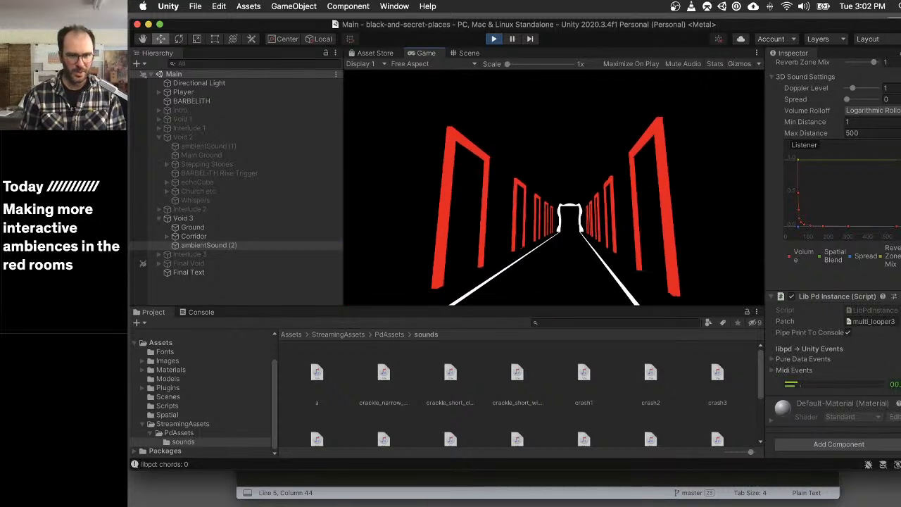
key(w)
key(w)
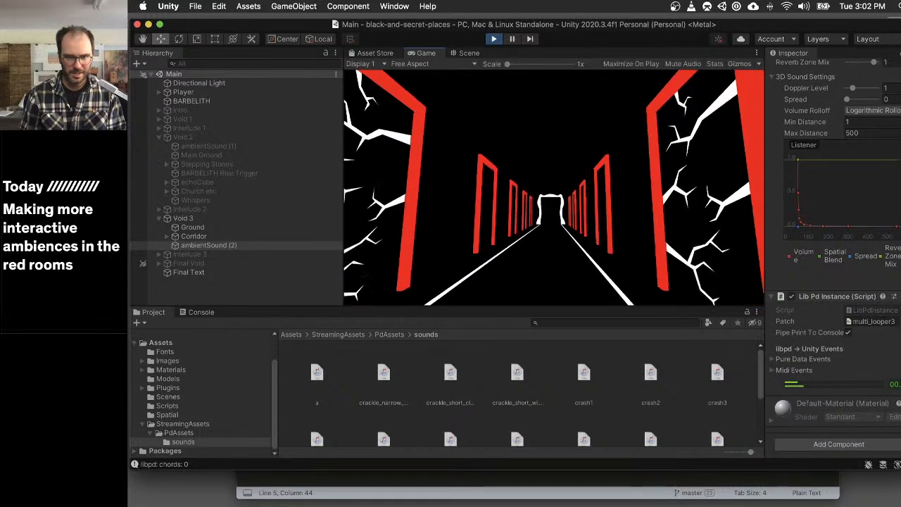
key(w)
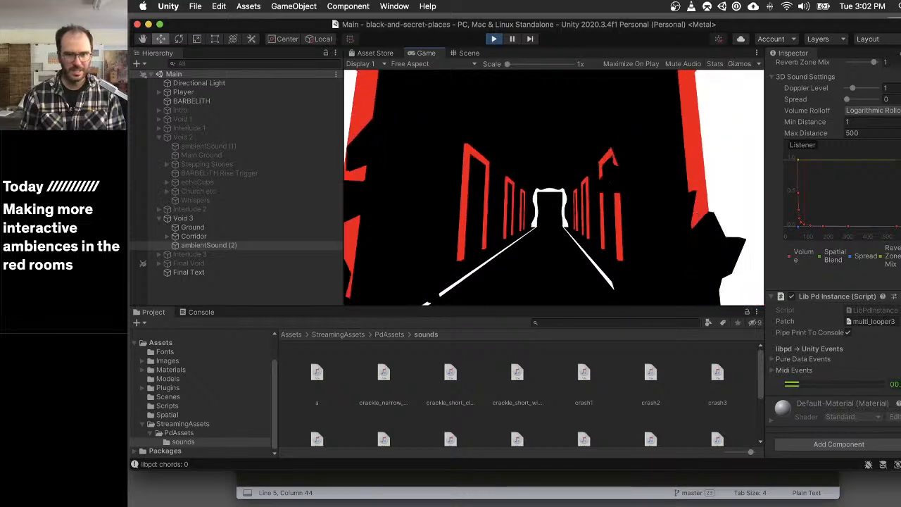
key(w)
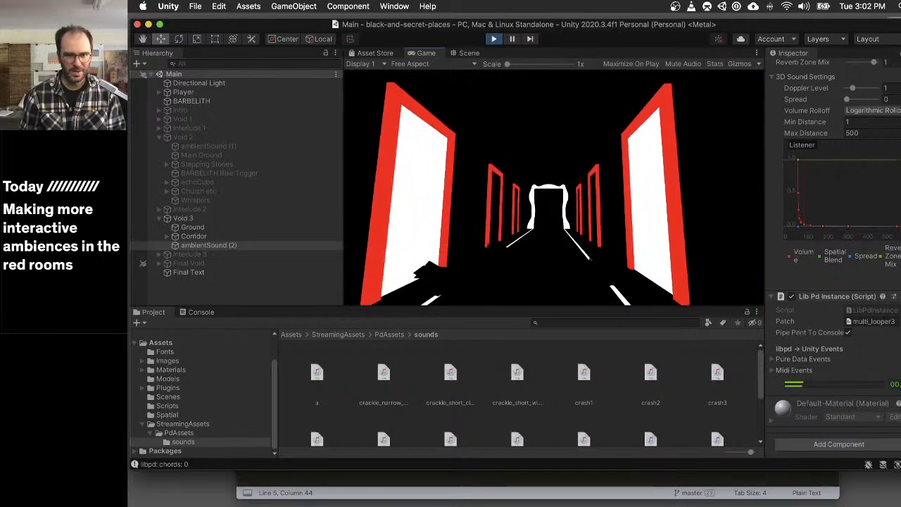
key(w)
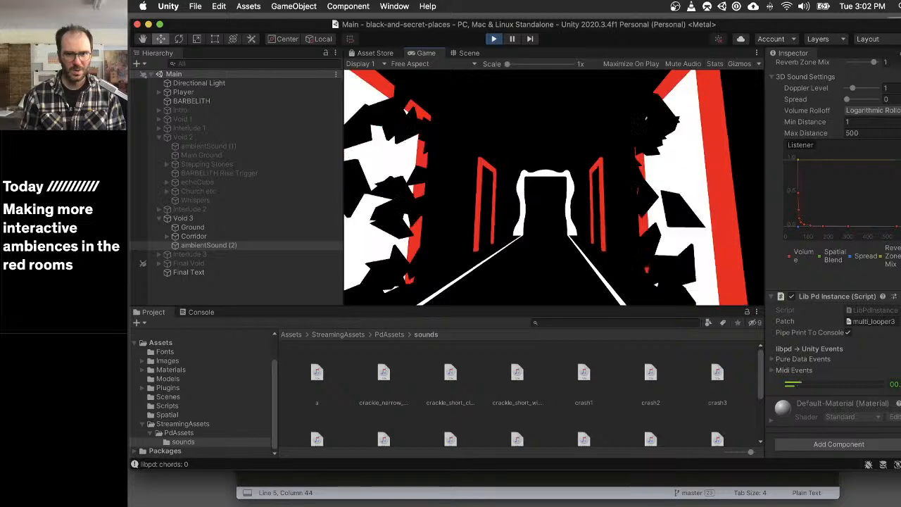
key(w)
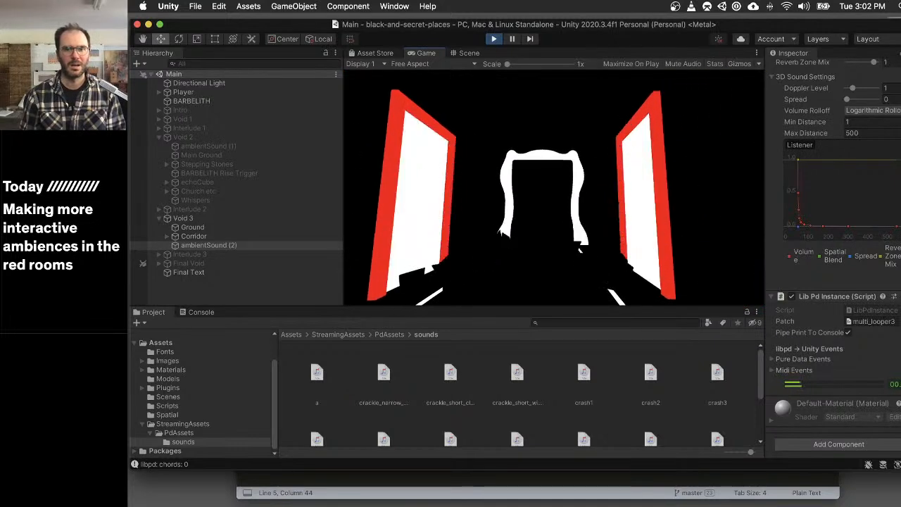
key(w)
key(w)
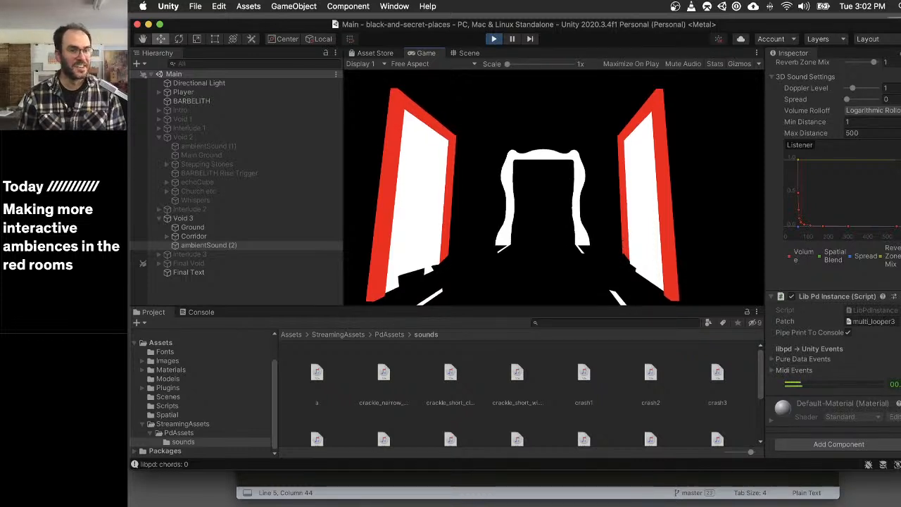
key(w)
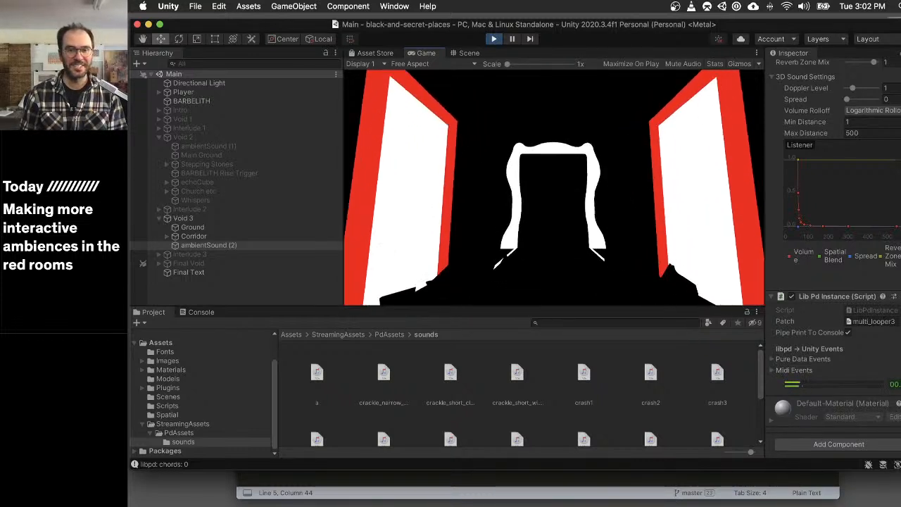
key(w)
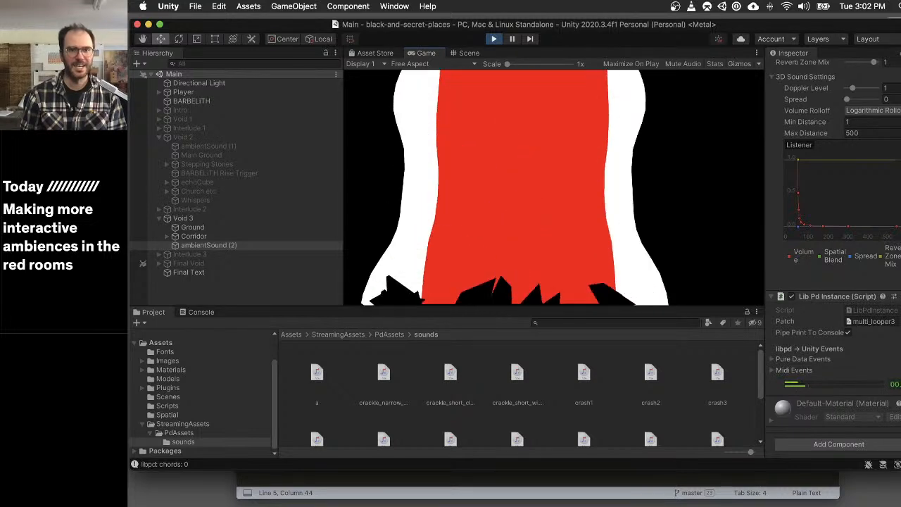
- Back away from the curved white door at the corridor's end, and walk through it into Interlude 3
key(s)
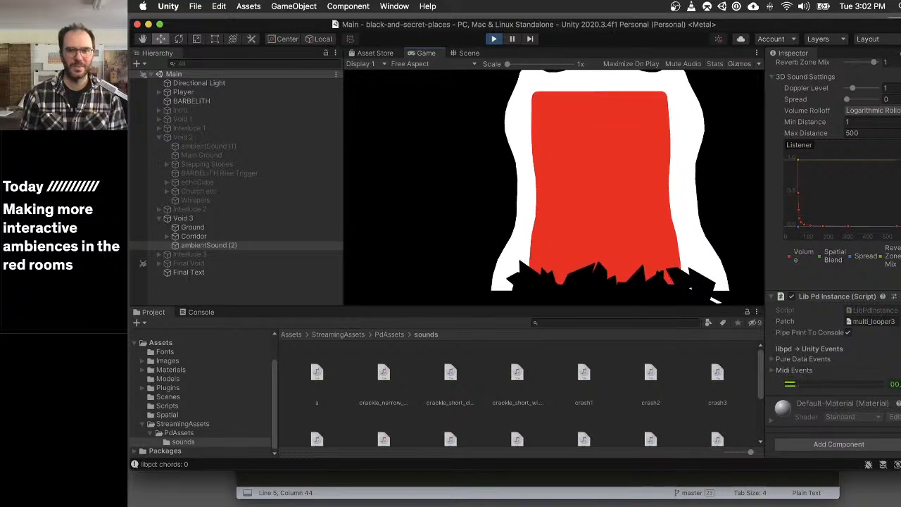
key(w)
key(w)
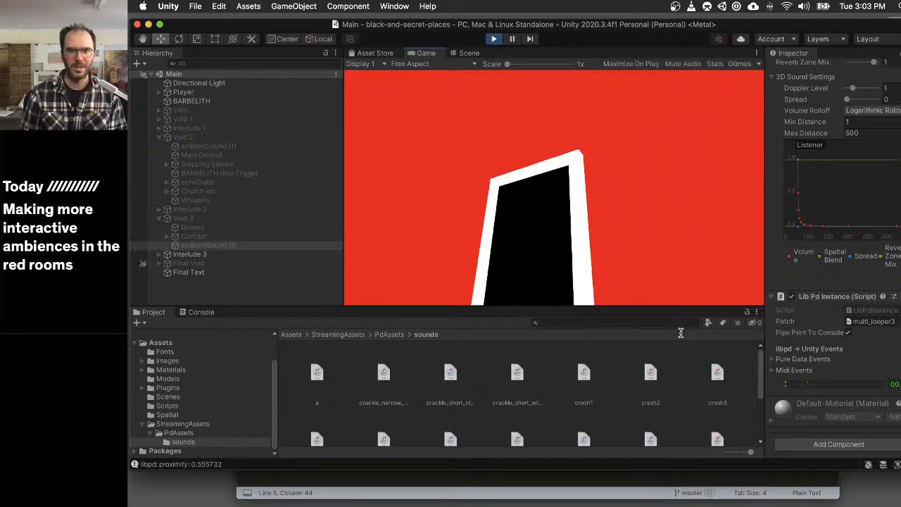
- Play-test the red Interlude 3 room by backing away from and approaching its door, and walk through into the Final Void
key(s)
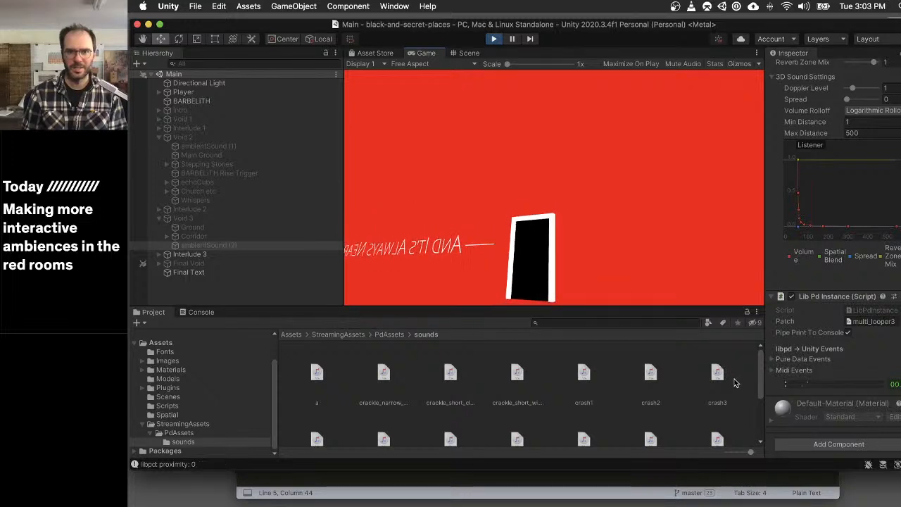
key(w)
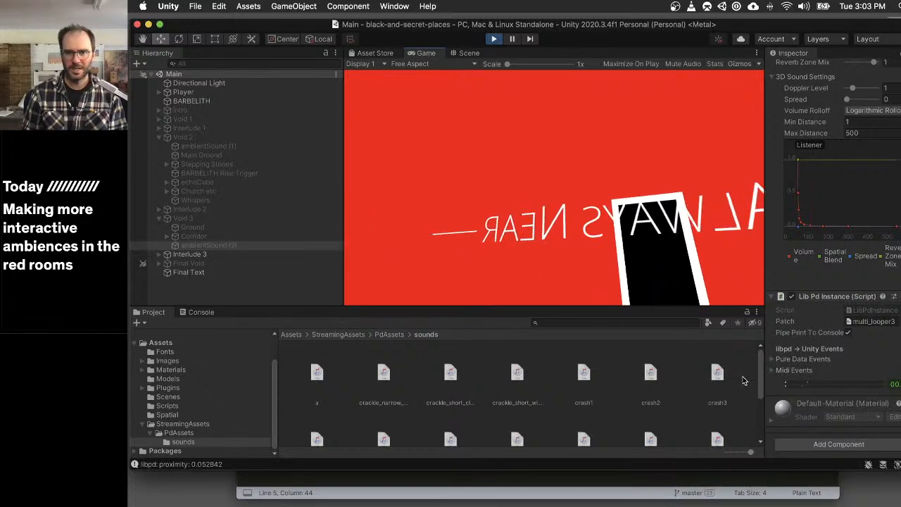
key(w)
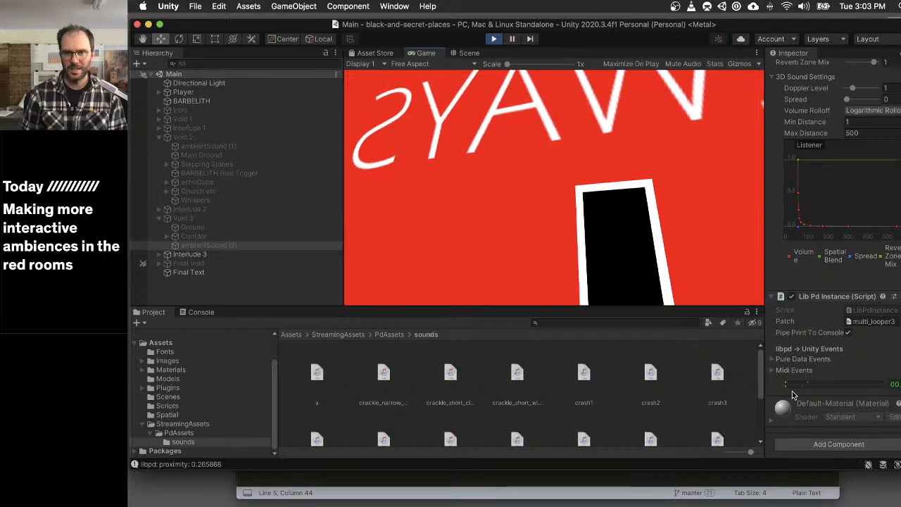
key(w)
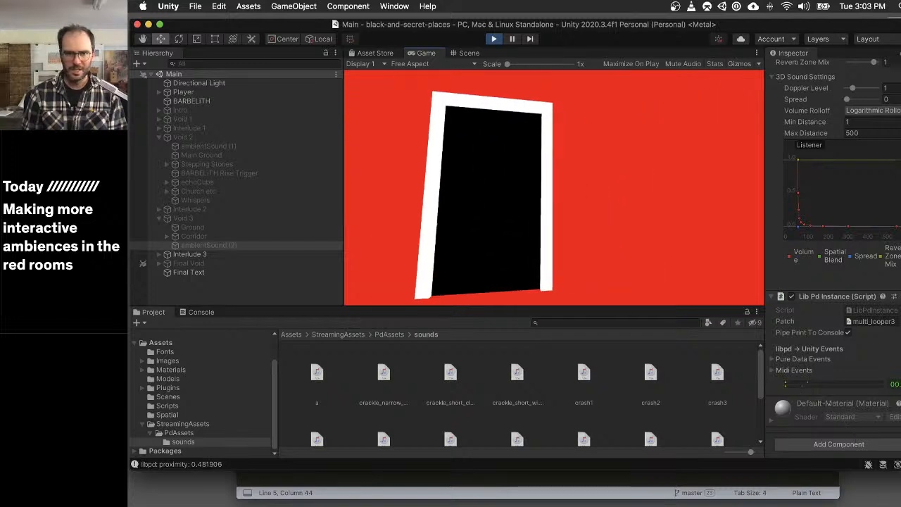
key(w)
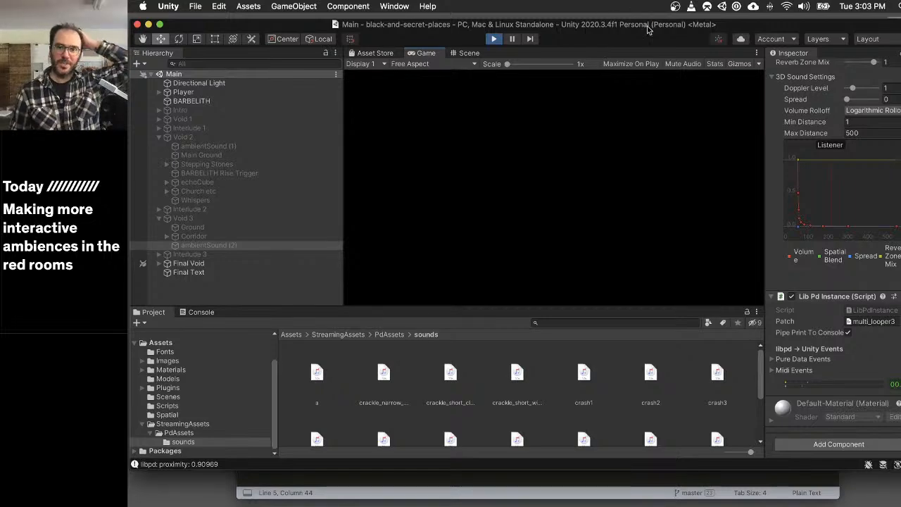
- Move the Unity window slightly lower and switch to the Pd console window behind it
drag(648, 28, 647, 50)
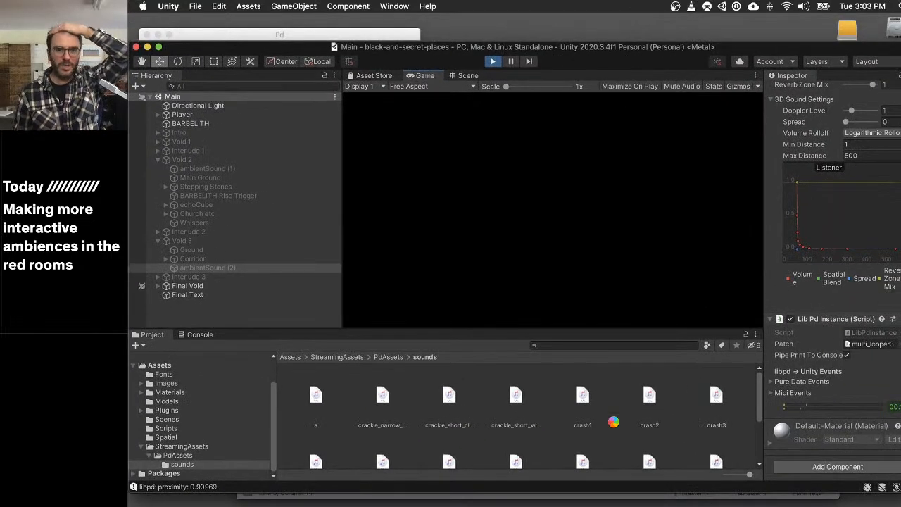
click(159, 35)
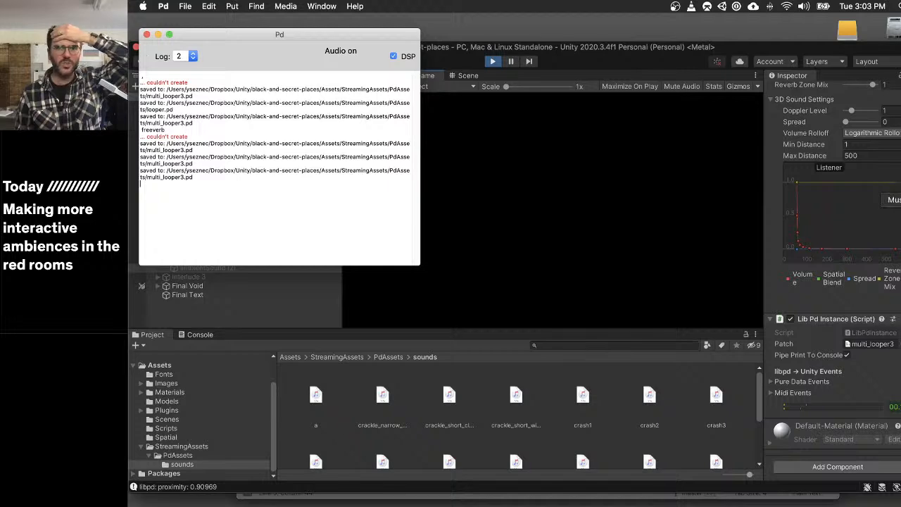
- Reopen the recent multi_looper3.pd patch and switch on the toggles feeding the two crackle_short_wide_close loopers
click(185, 6)
mouse_move(232, 41)
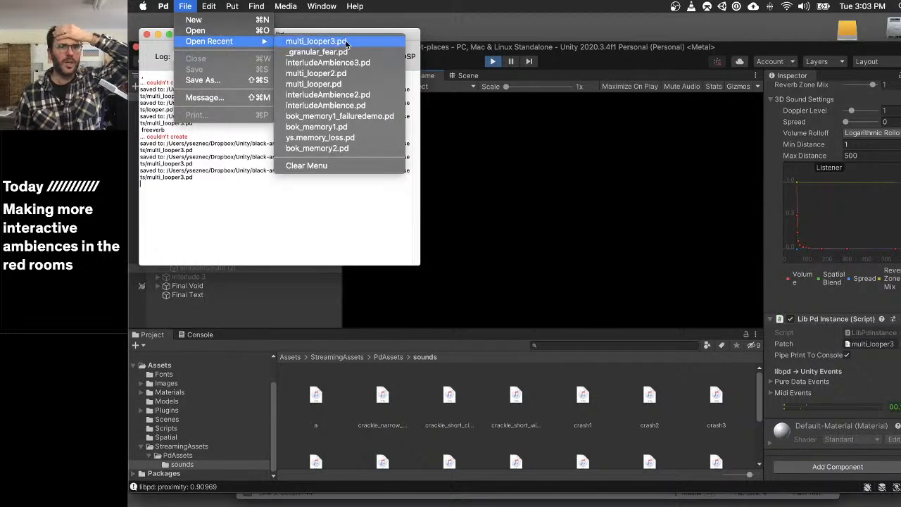
click(340, 54)
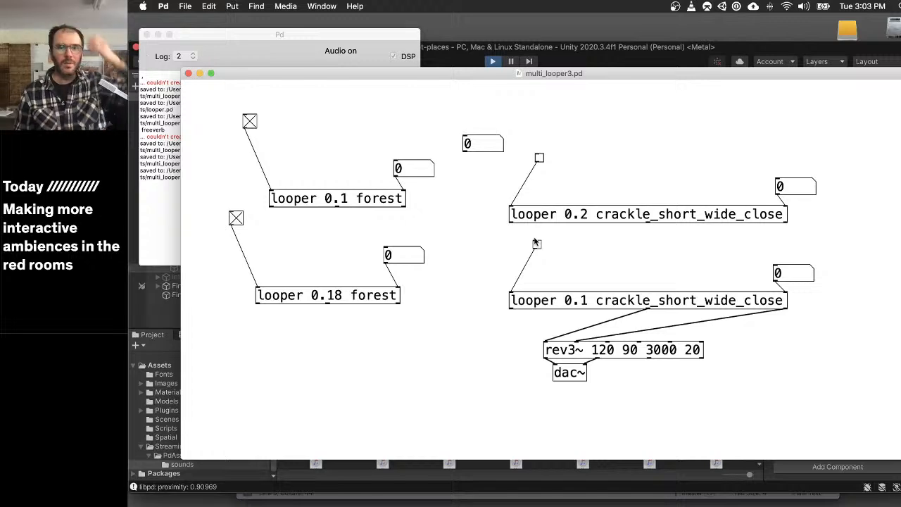
click(537, 244)
click(539, 158)
- In edit mode, set the properties of both crackle_short_wide_close toggles so they initialise when the patch loads
key(super+e)
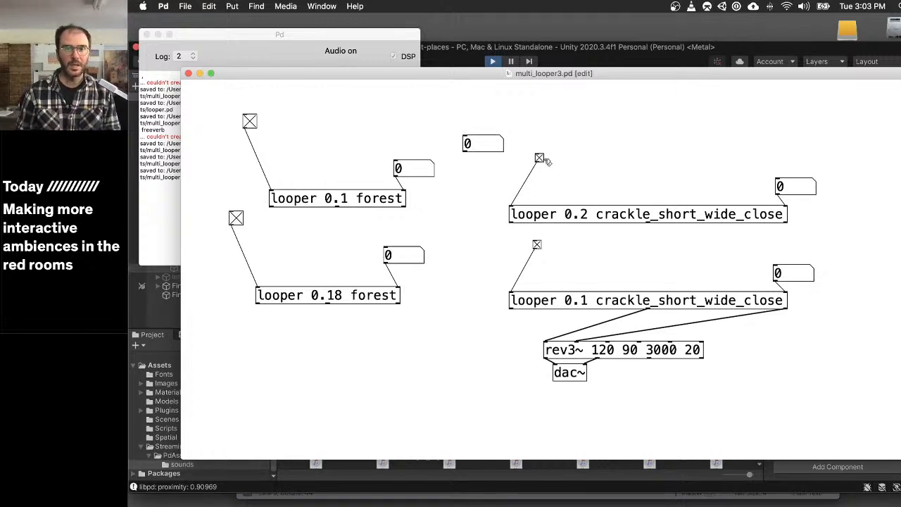
right_click(540, 157)
click(563, 161)
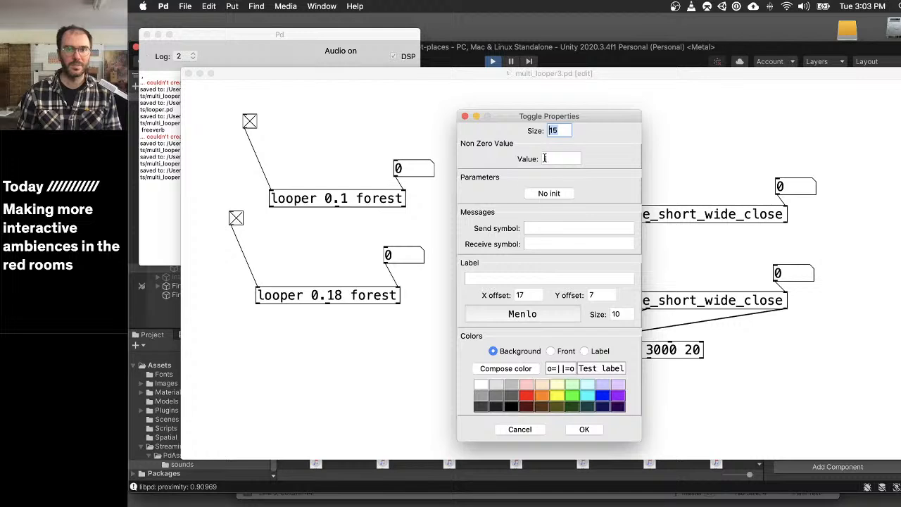
click(585, 429)
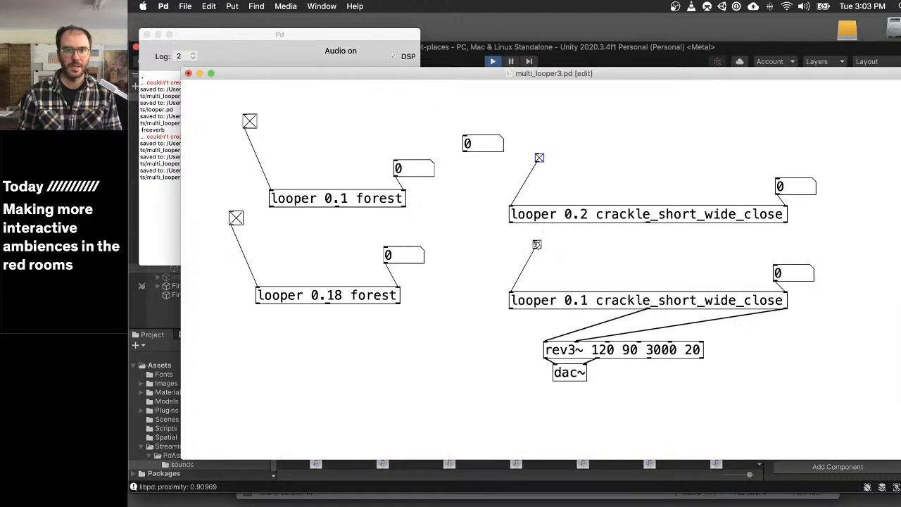
right_click(537, 244)
click(565, 247)
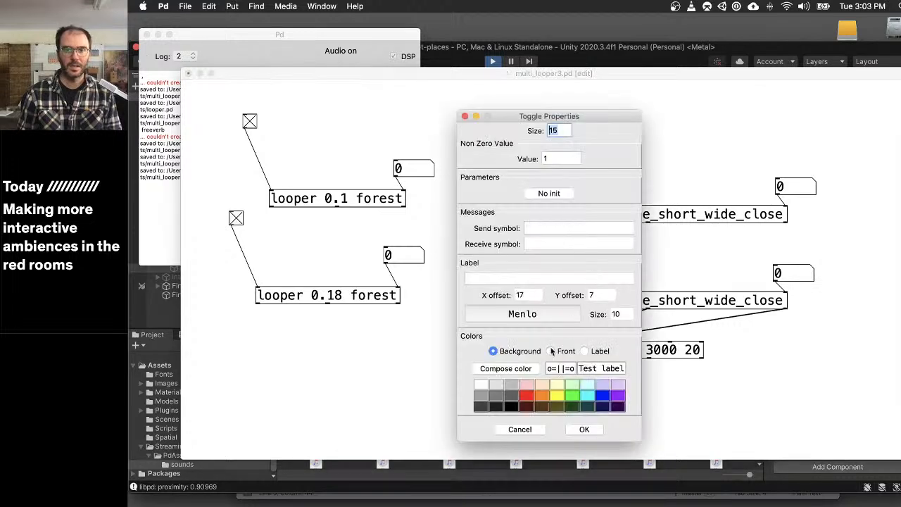
click(550, 194)
click(584, 429)
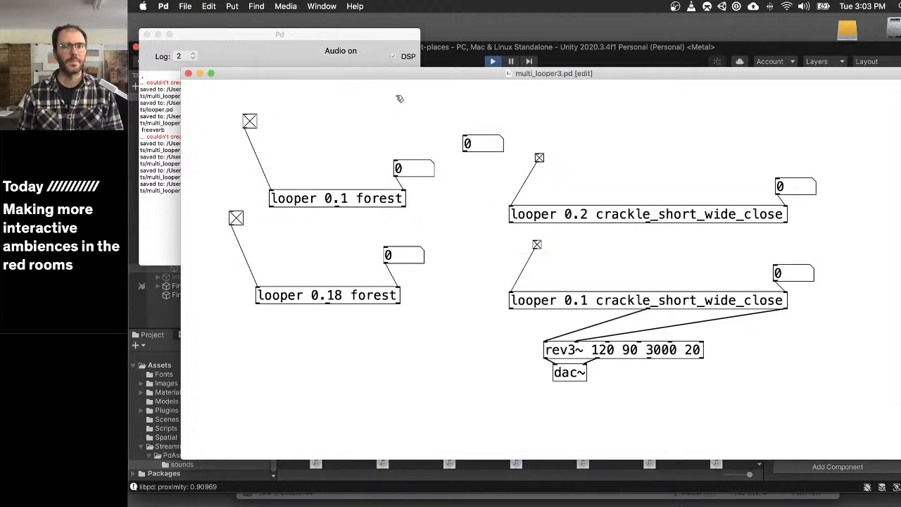
- Save the multi_looper3.pd patch and close its window
key(super+s)
key(super+s)
key(super+s)
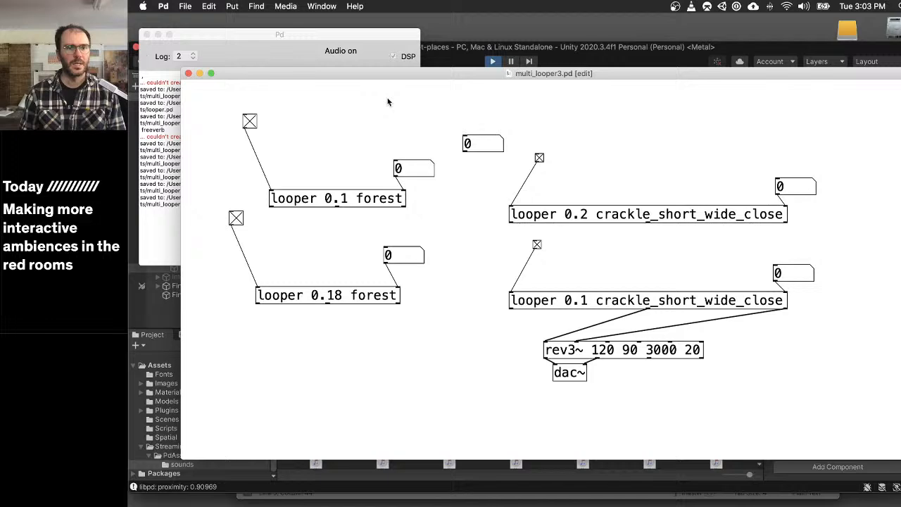
key(super+s)
key(super+w)
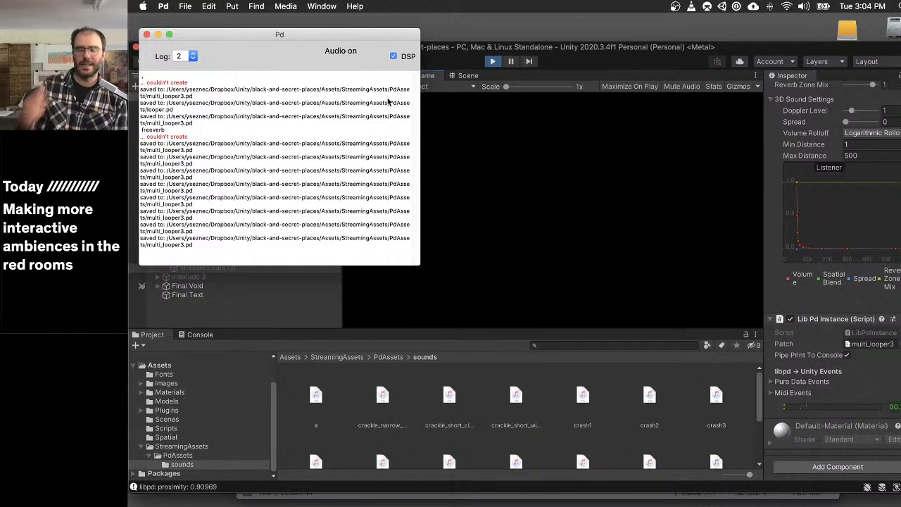
- Switch to Yann_ideas.txt in Sublime Text and replace the door crunching item with "make hallway door shatters sound better"
click(892, 326)
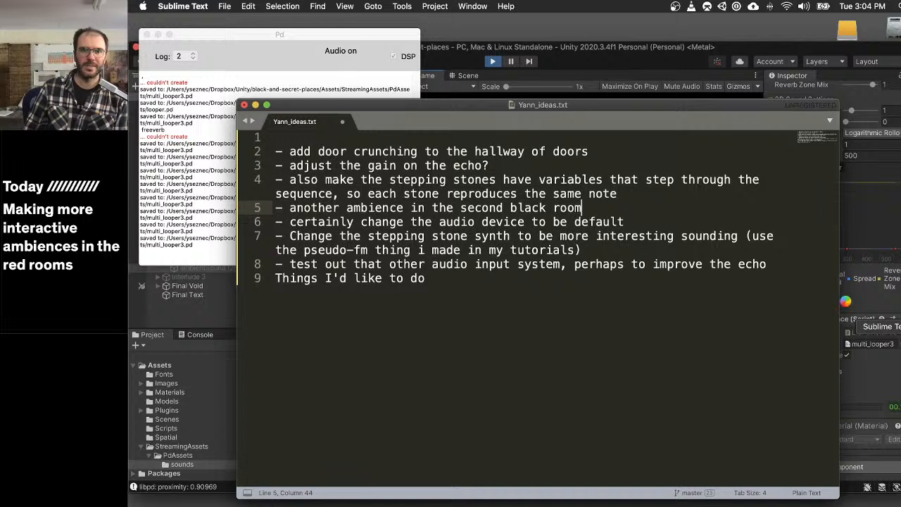
drag(639, 148, 288, 151)
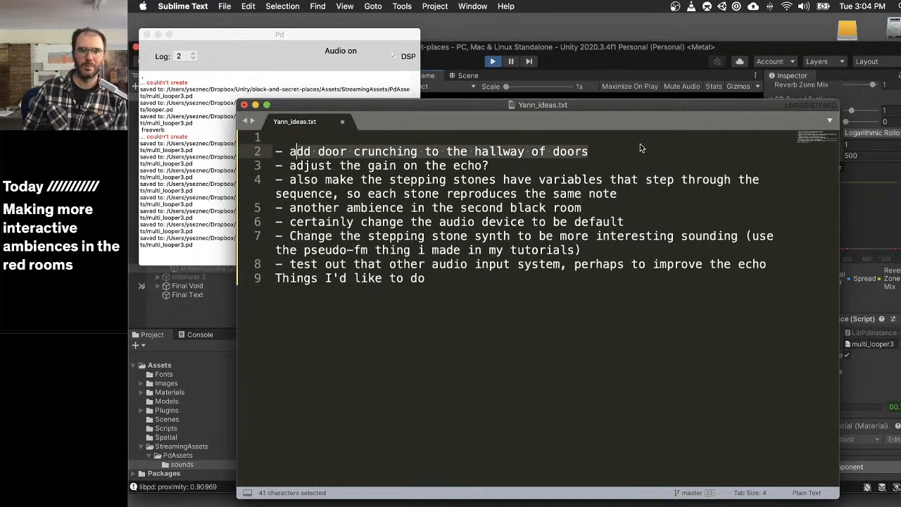
key(BackSpace)
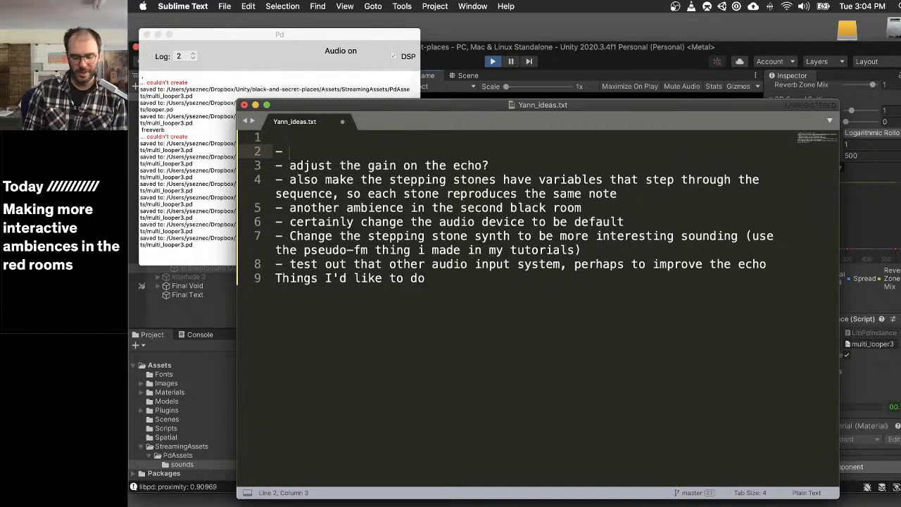
text(make hallyw)
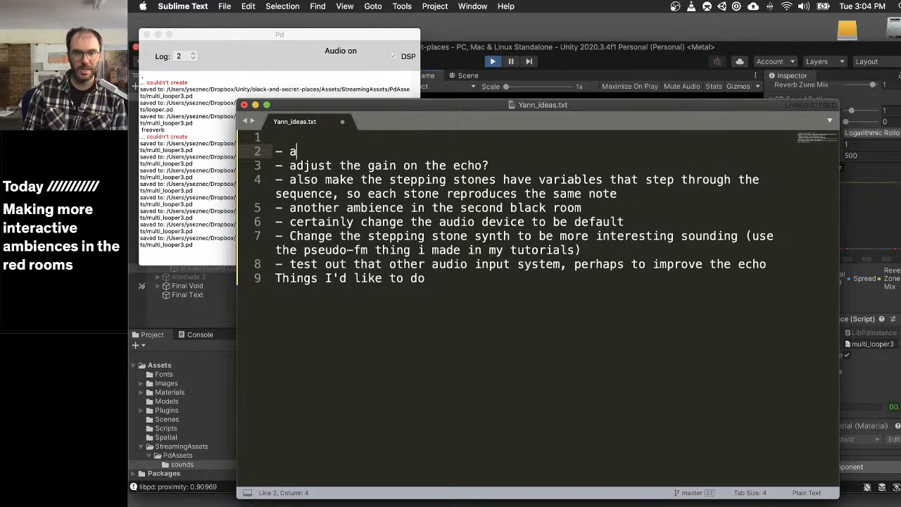
key(BackSpace)
key(BackSpace)
text(way)
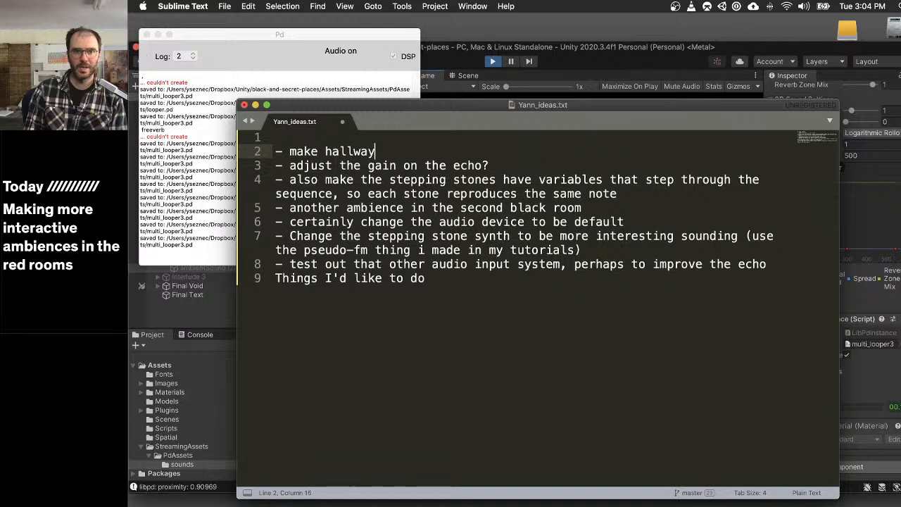
text( door shatters sou)
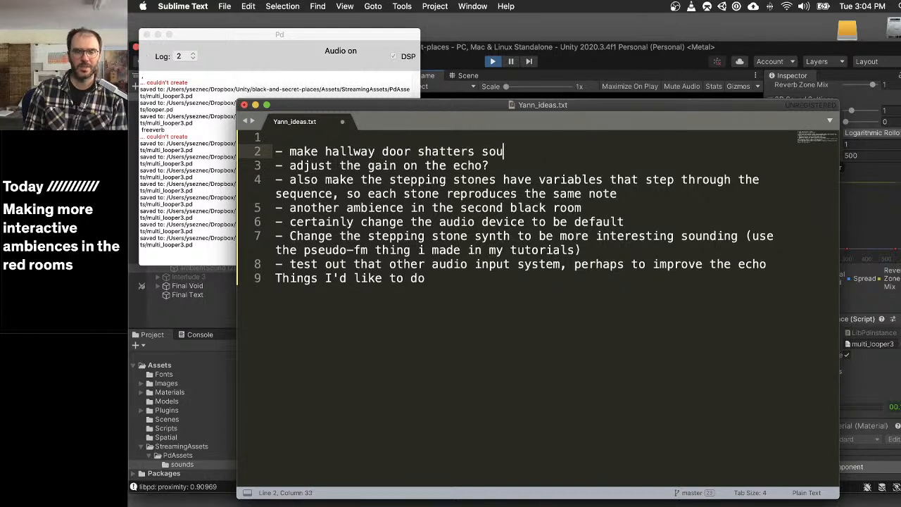
text(nd  better)
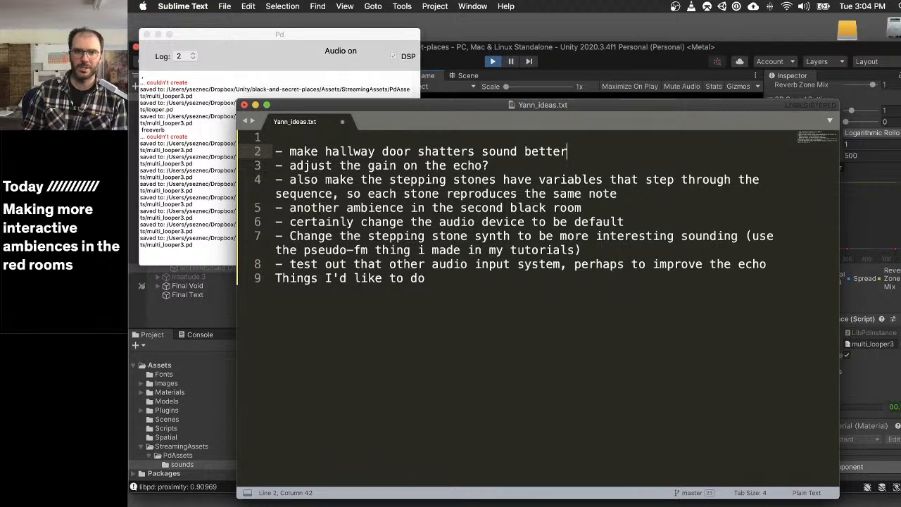
- Delete the items about the echo gain and another ambience in the second black room, and save the notes
drag(496, 168, 199, 164)
key(BackSpace)
key(BackSpace)
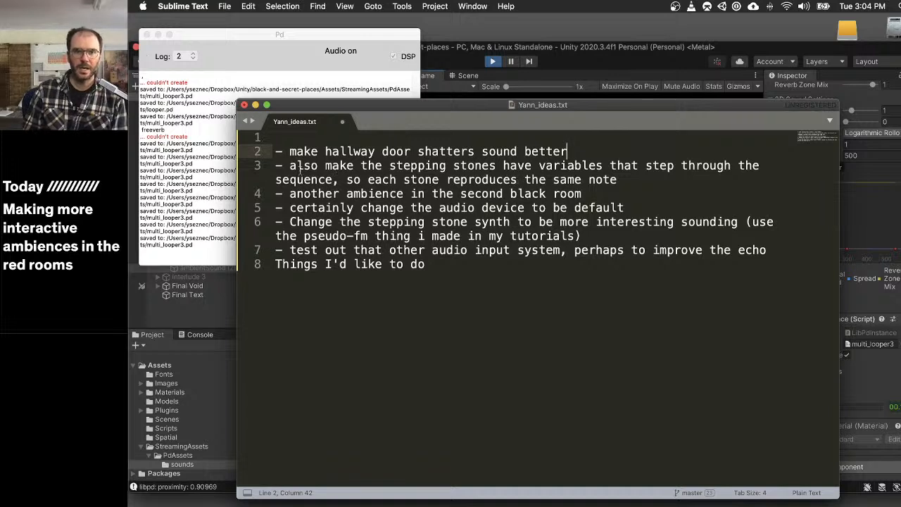
triple_click(505, 165)
click(583, 193)
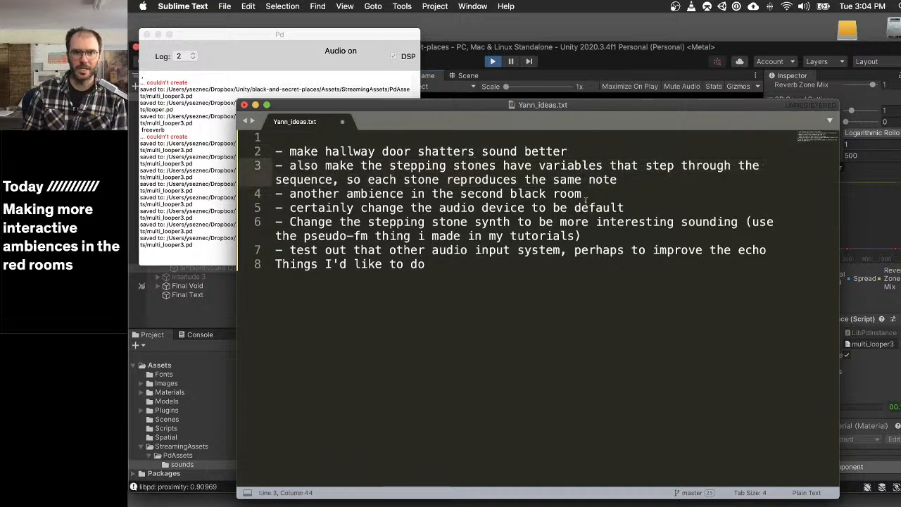
drag(582, 194, 225, 194)
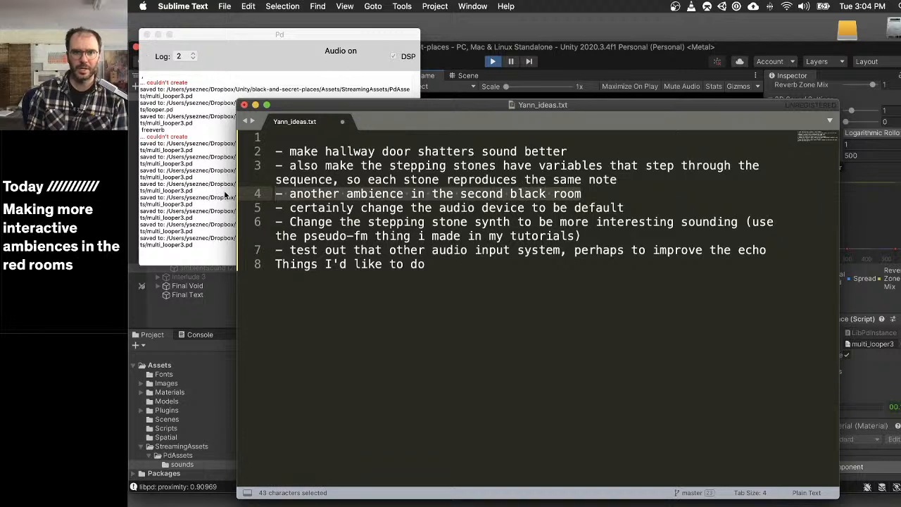
key(BackSpace)
key(BackSpace)
key(super+s)
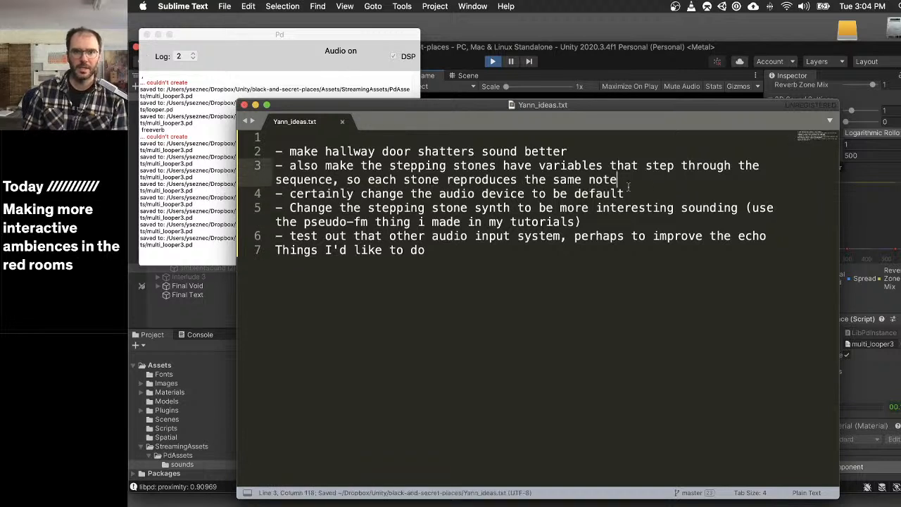
- Move the item about a more interesting stepping stone synth directly below the item about stepping stone variables
drag(663, 197, 639, 195)
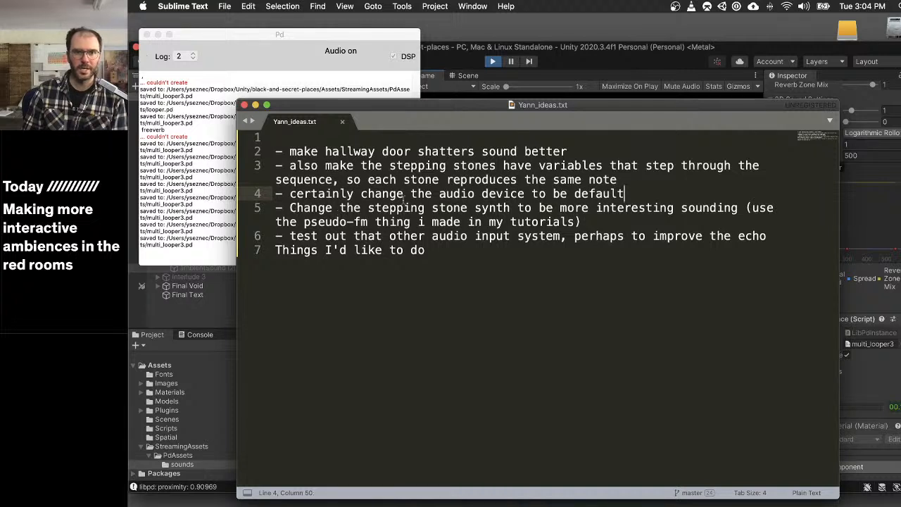
drag(638, 219, 624, 193)
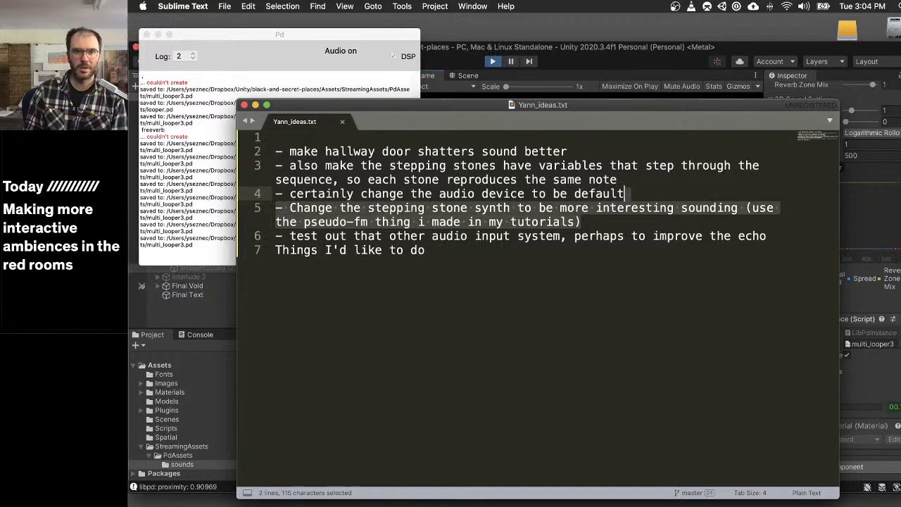
key(super+x)
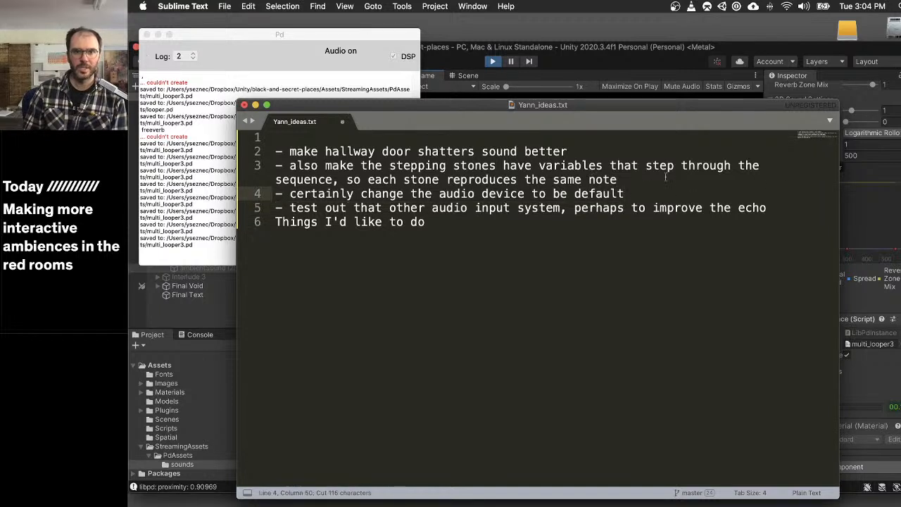
key(Up)
key(Return)
key(super+v)
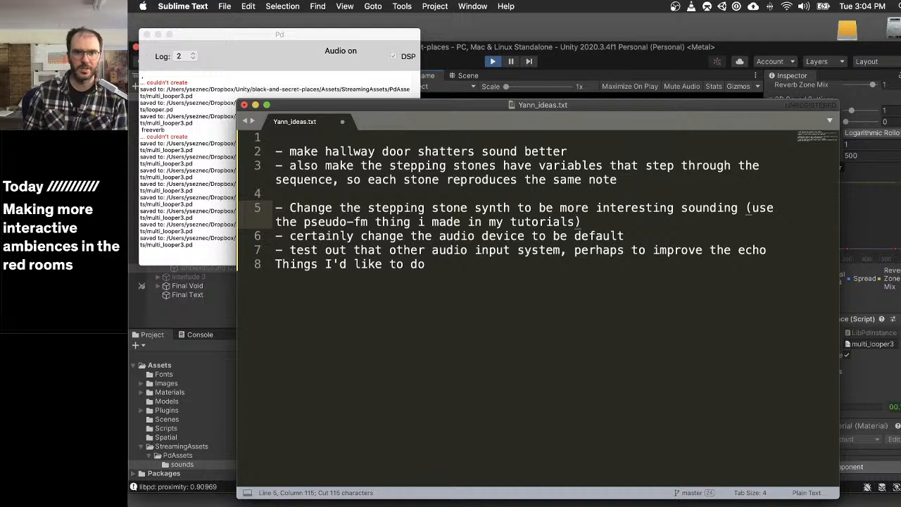
key(Up)
key(Up)
key(BackSpace)
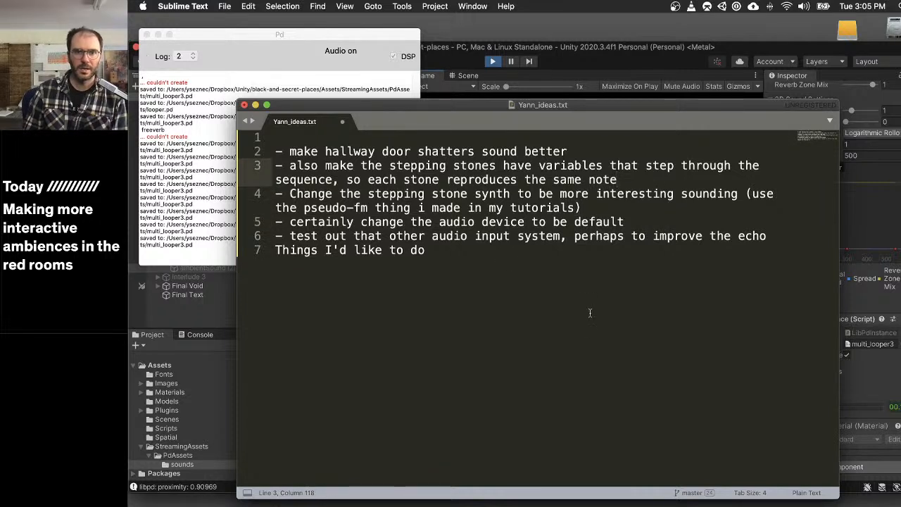
- Replace the "Things I'd like to do" line with the item "- a responsive sound system for last room" and save the notes
click(589, 312)
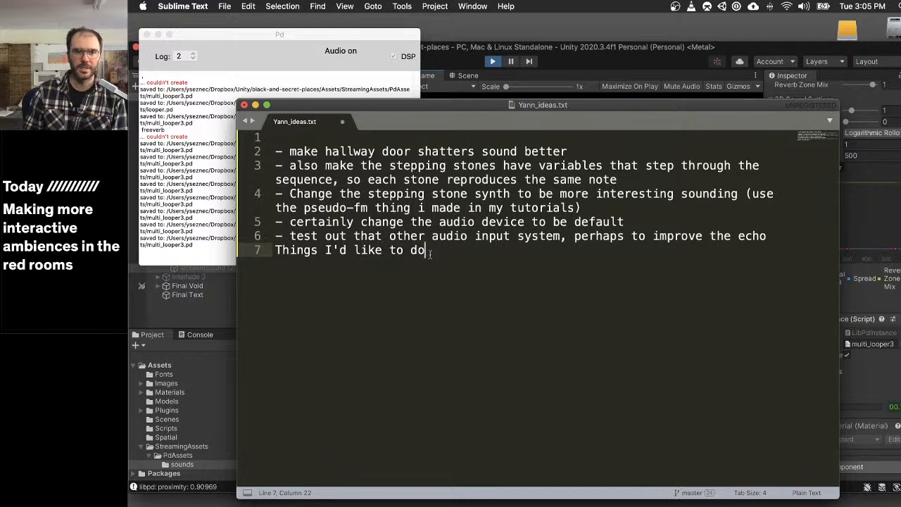
drag(430, 252, 259, 249)
key(BackSpace)
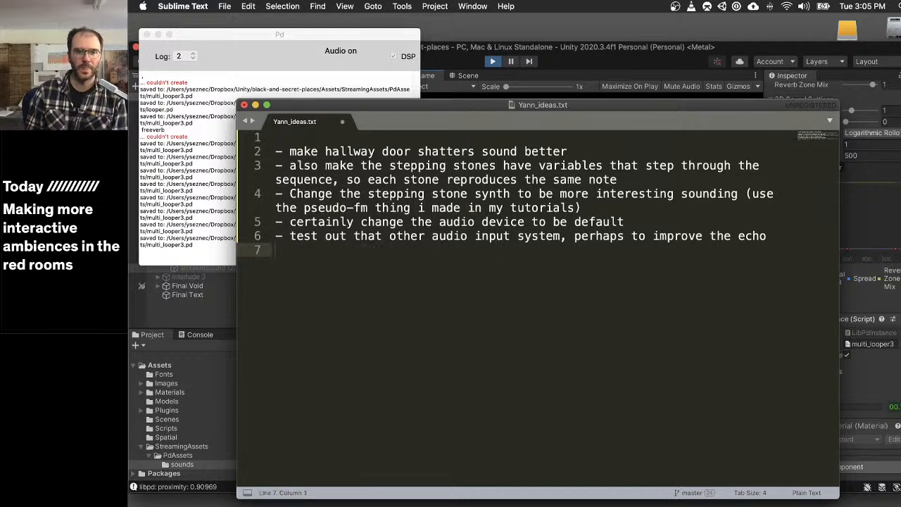
text(- )
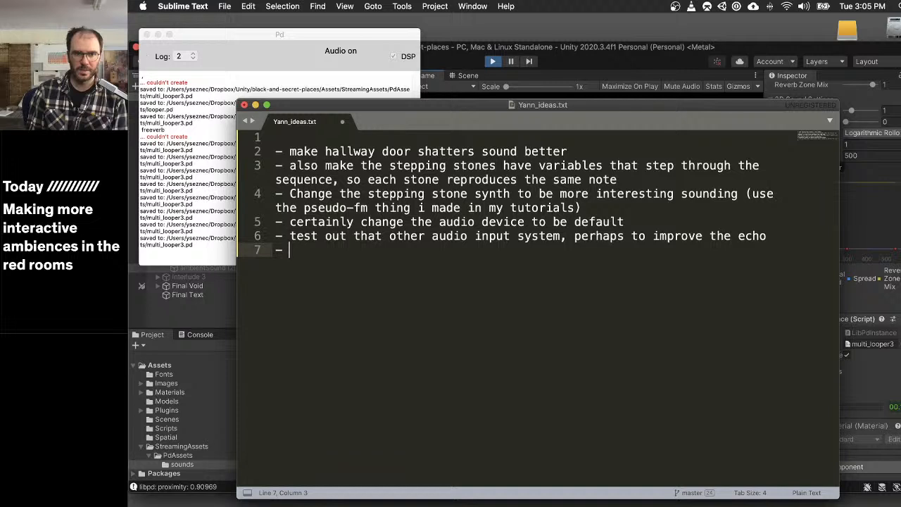
text(a eb)
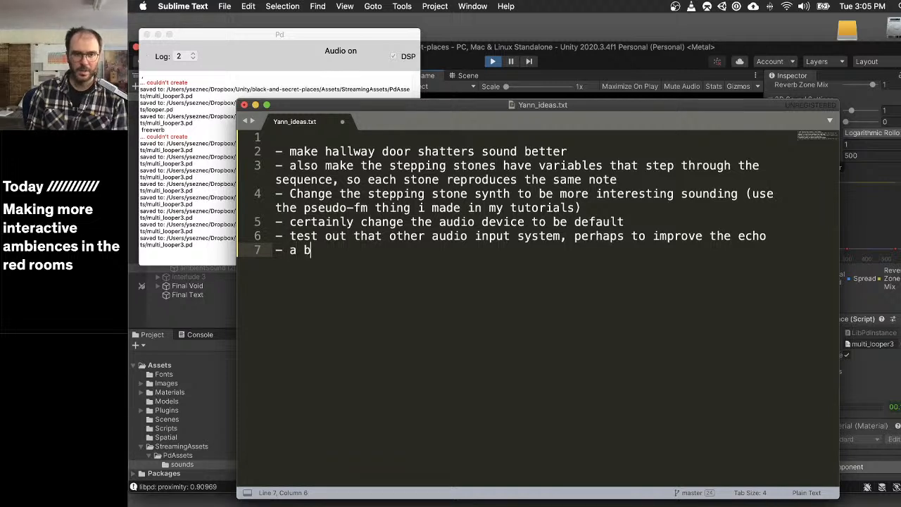
key(BackSpace)
text(eb)
key(BackSpace)
key(BackSpace)
text(sound)
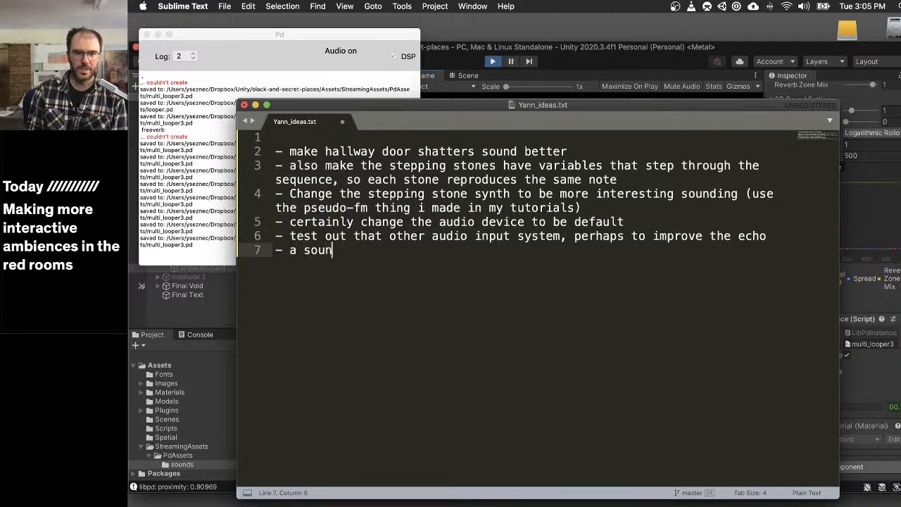
key(BackSpace)
key(BackSpace)
key(BackSpace)
key(BackSpace)
key(BackSpace)
text(rev)
key(BackSpace)
key(BackSpace)
key(BackSpace)
key(BackSpace)
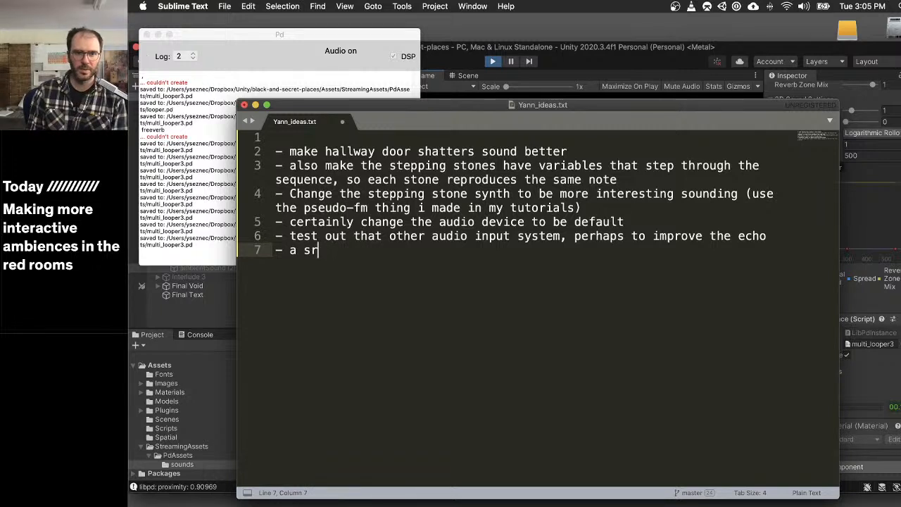
text(responsive sound)
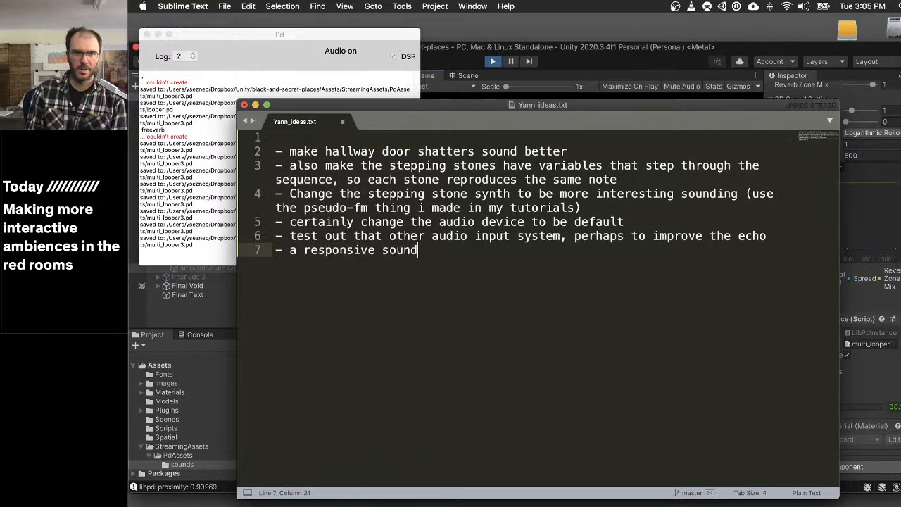
text( system for )
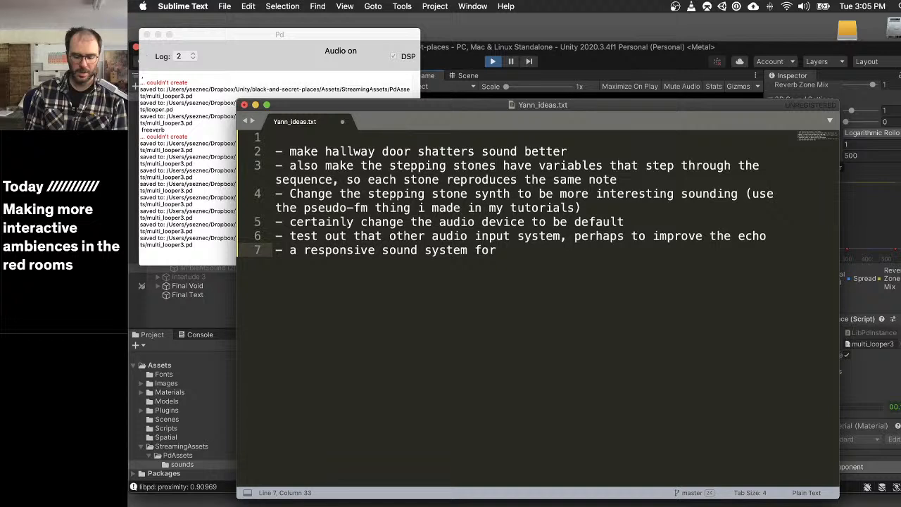
text(last room)
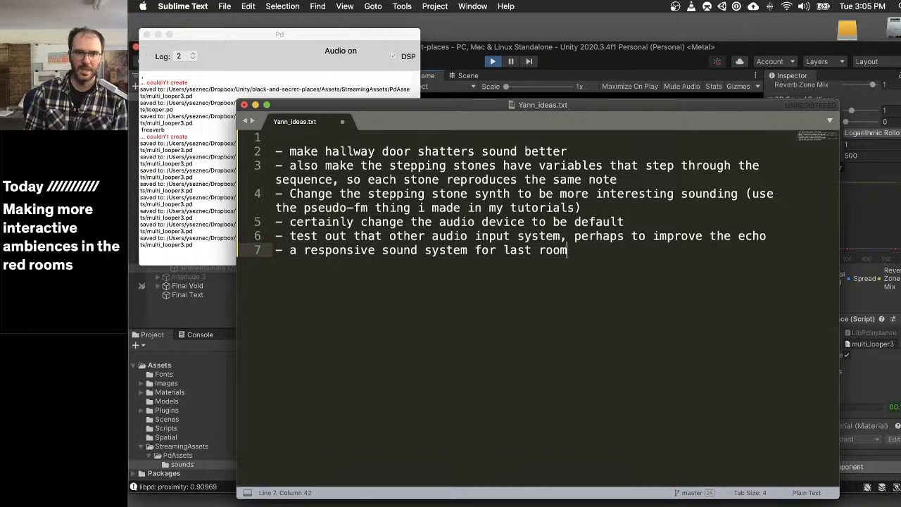
key(super+s)
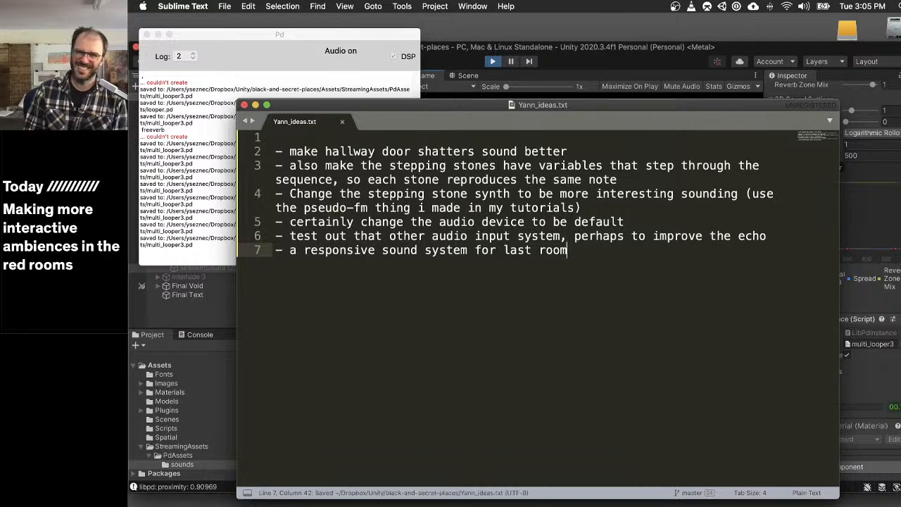
key(Return)
key(BackSpace)
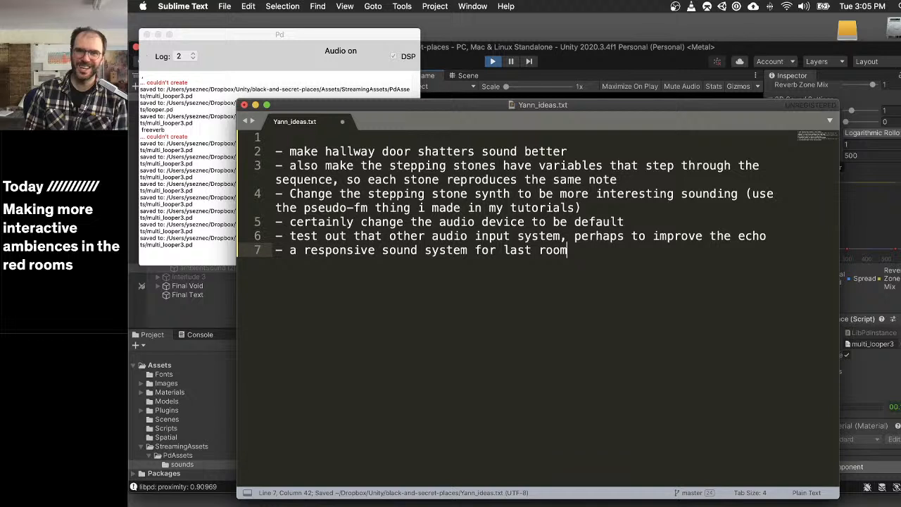